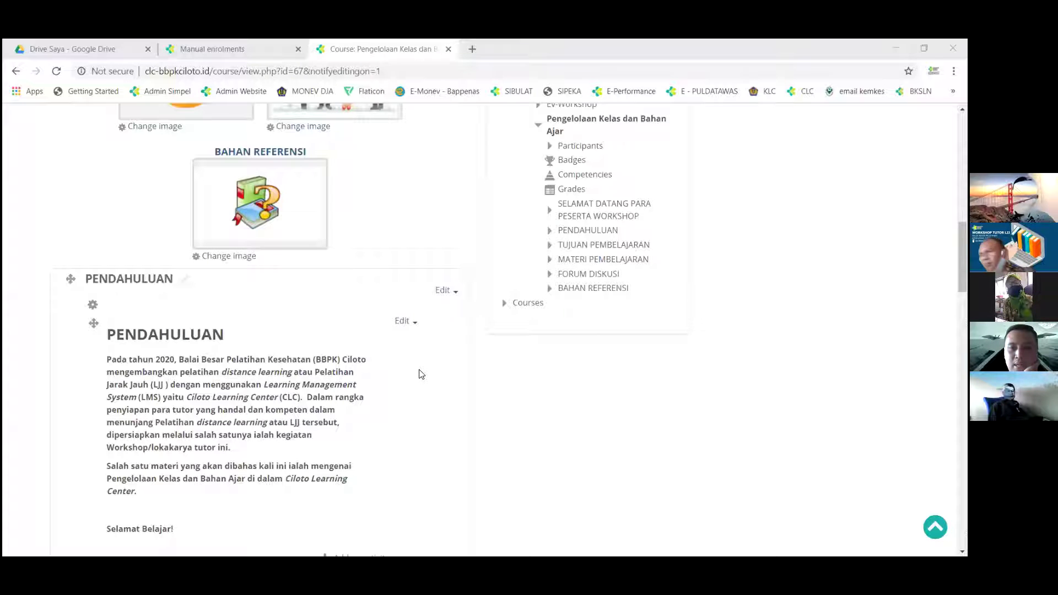
Step: Compare the course page's section grid with editing turned off and turned on
{"action": "scroll", "coordinate": [419, 374], "scroll_direction": "up", "scroll_amount": 8}
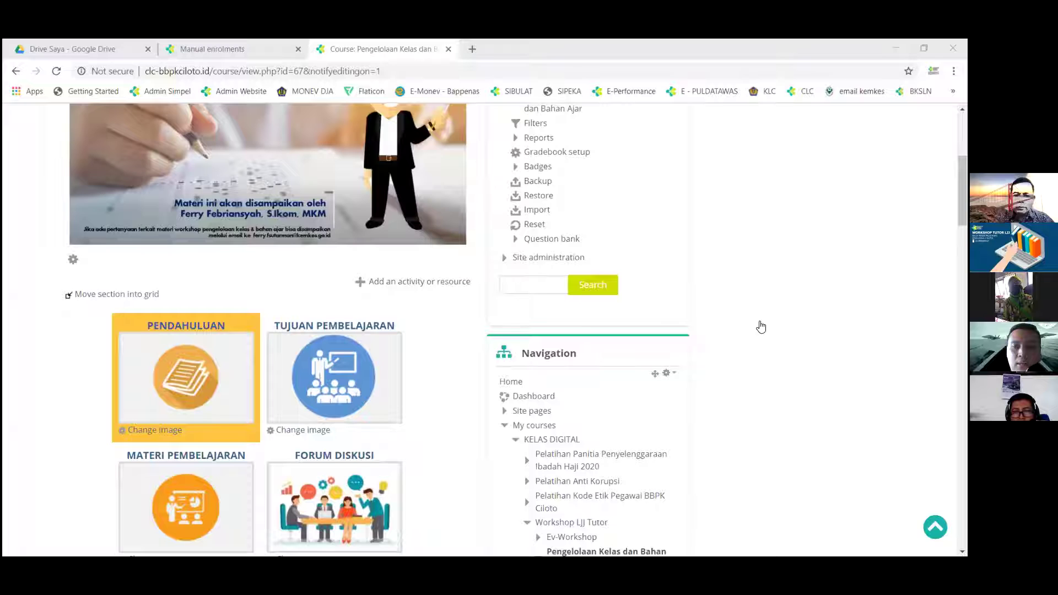
{"action": "scroll", "coordinate": [645, 329], "scroll_direction": "up", "scroll_amount": 4}
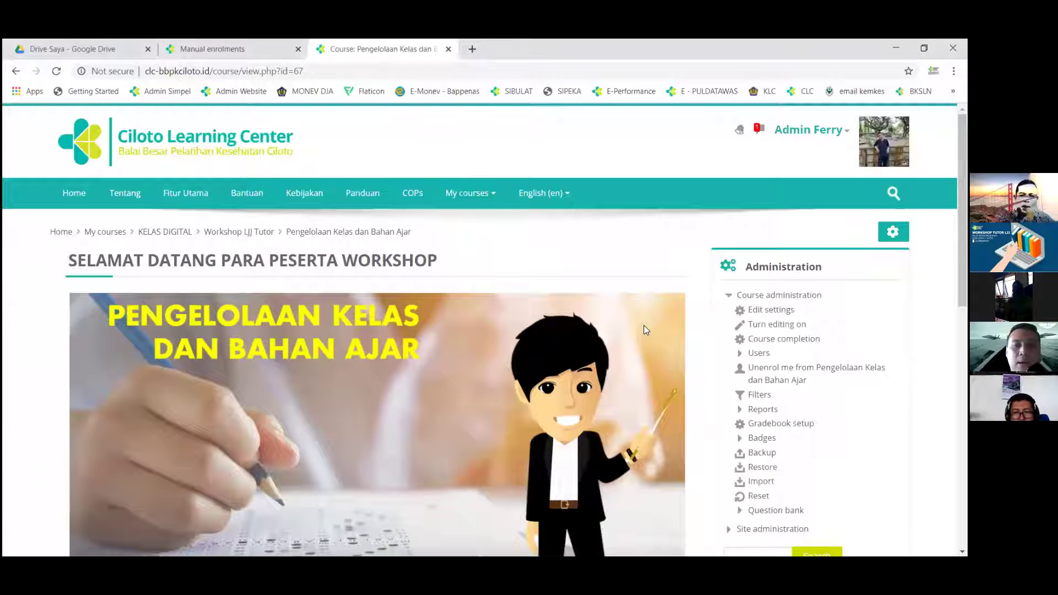
{"action": "scroll", "coordinate": [644, 326], "scroll_direction": "down", "scroll_amount": 1}
{"action": "scroll", "coordinate": [777, 192], "scroll_direction": "down", "scroll_amount": 9}
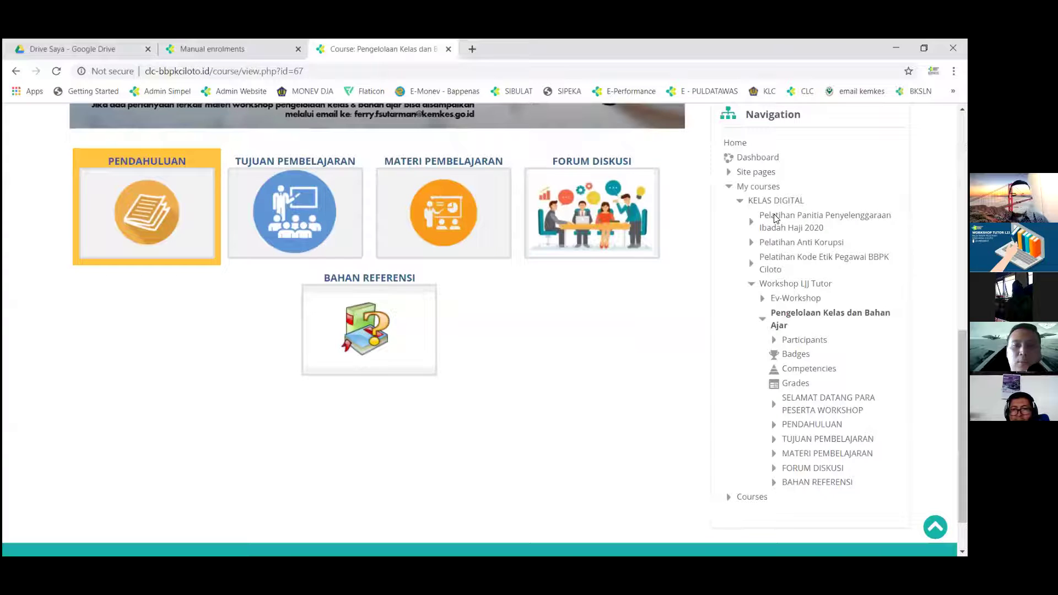
{"action": "scroll", "coordinate": [410, 353], "scroll_direction": "up", "scroll_amount": 7}
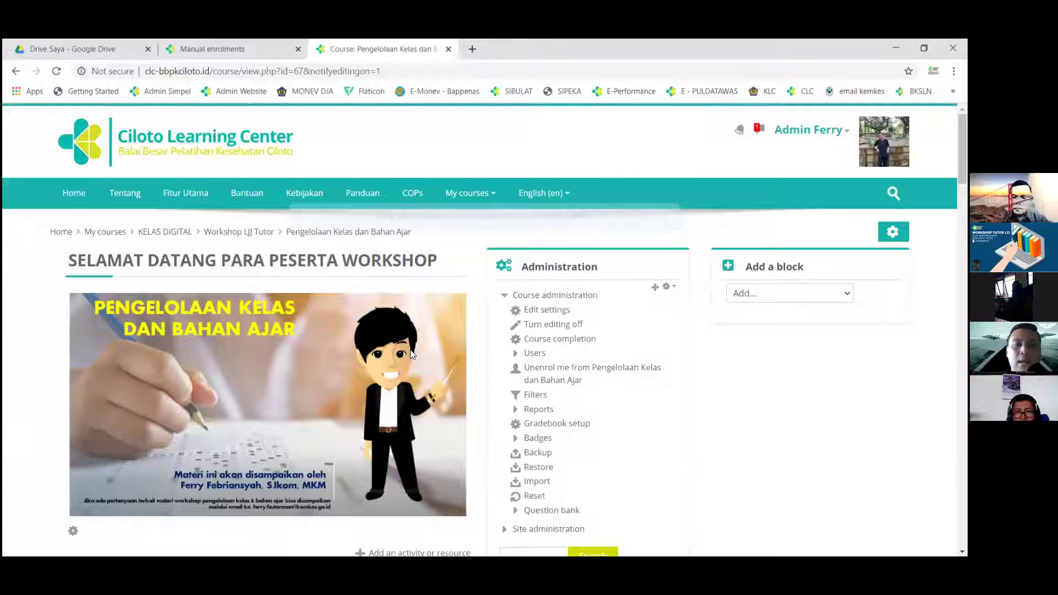
Step: Add an Assignment activity to the BAHAN REFERENSI section of the course
{"action": "scroll", "coordinate": [411, 354], "scroll_direction": "down", "scroll_amount": 9}
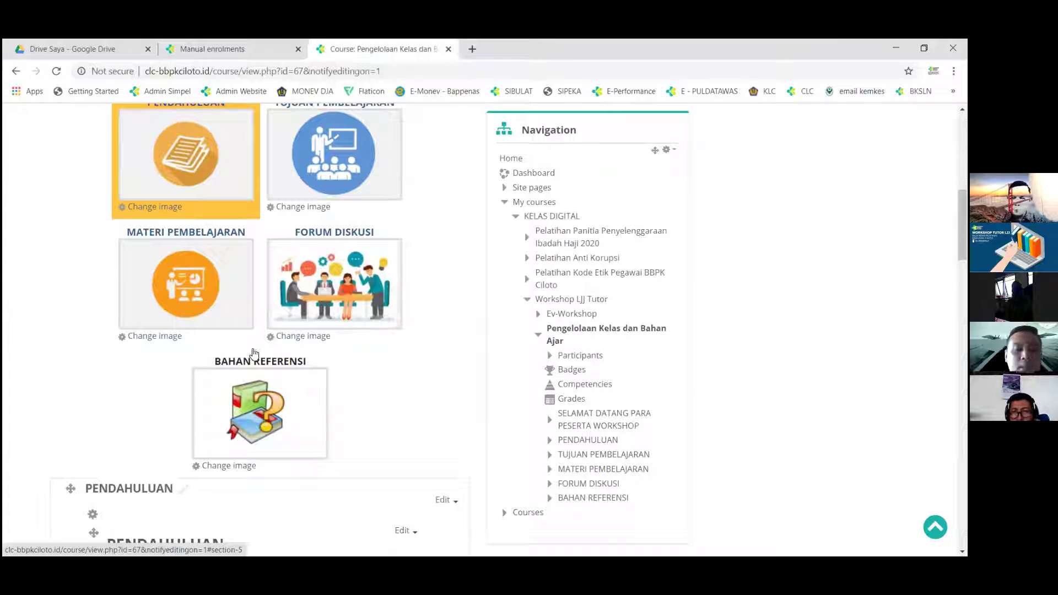
{"action": "scroll", "coordinate": [379, 348], "scroll_direction": "down", "scroll_amount": 1}
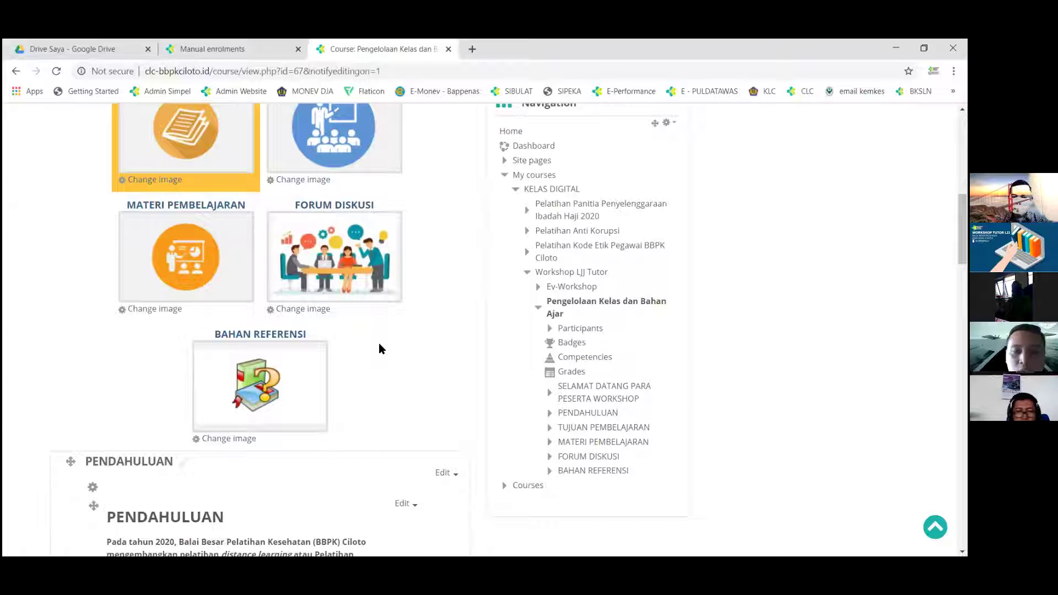
{"action": "scroll", "coordinate": [379, 348], "scroll_direction": "down", "scroll_amount": 2}
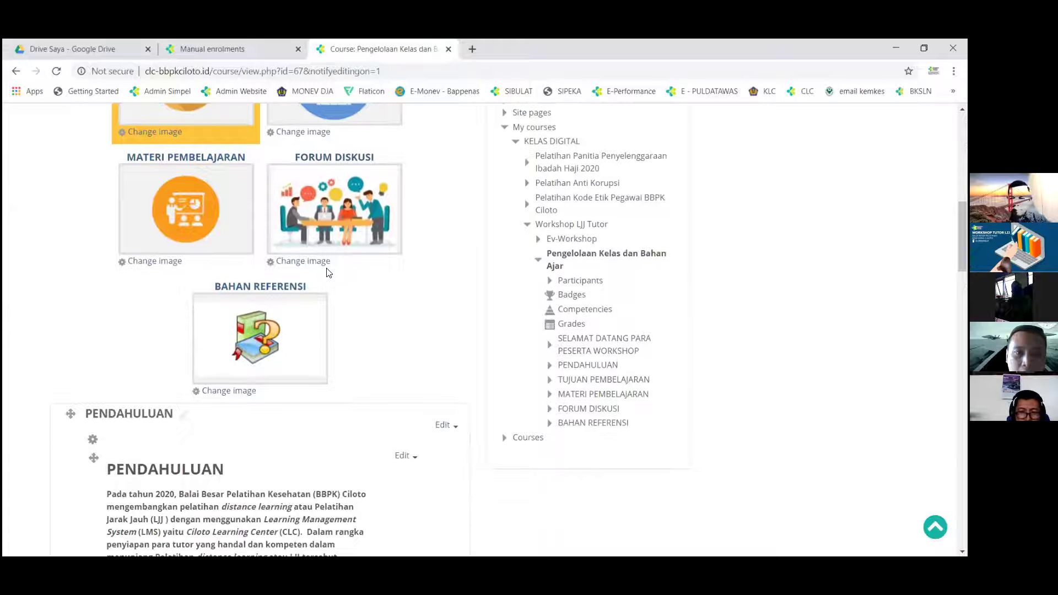
{"action": "scroll", "coordinate": [276, 207], "scroll_direction": "down", "scroll_amount": 4}
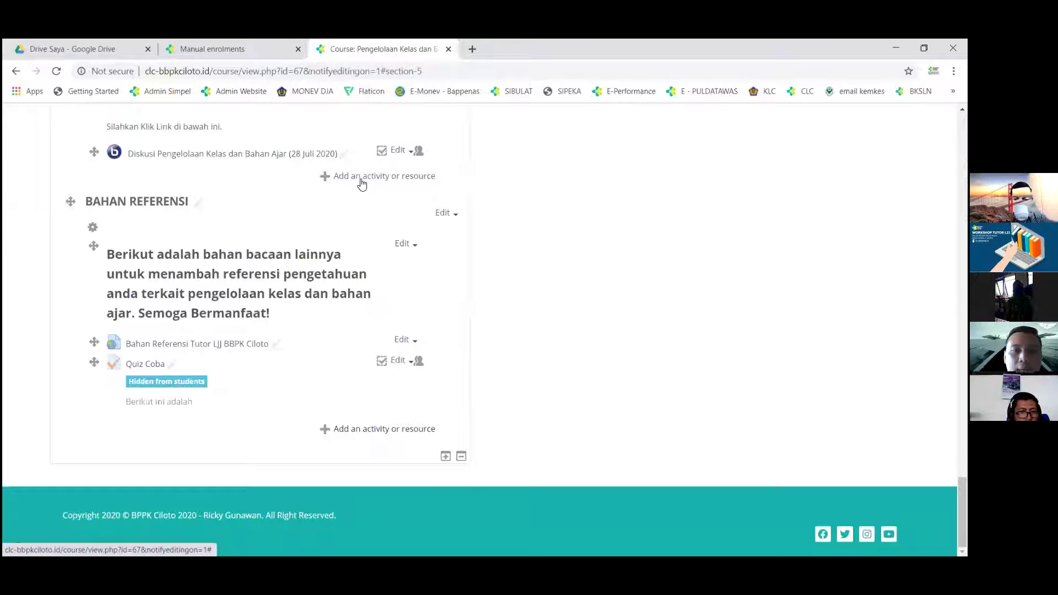
{"action": "left_click", "coordinate": [376, 187]}
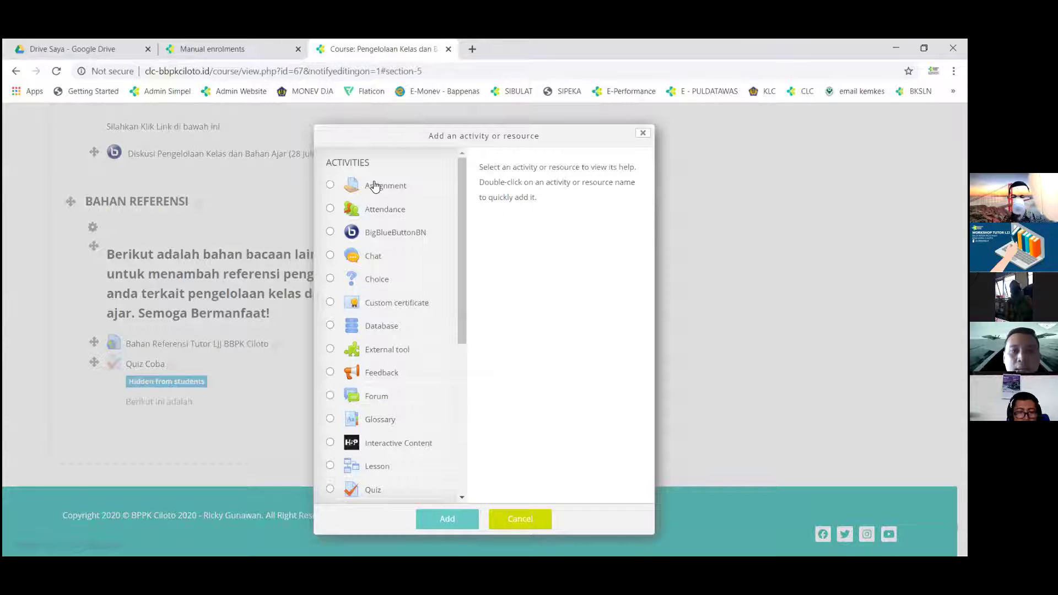
{"action": "left_click", "coordinate": [374, 187]}
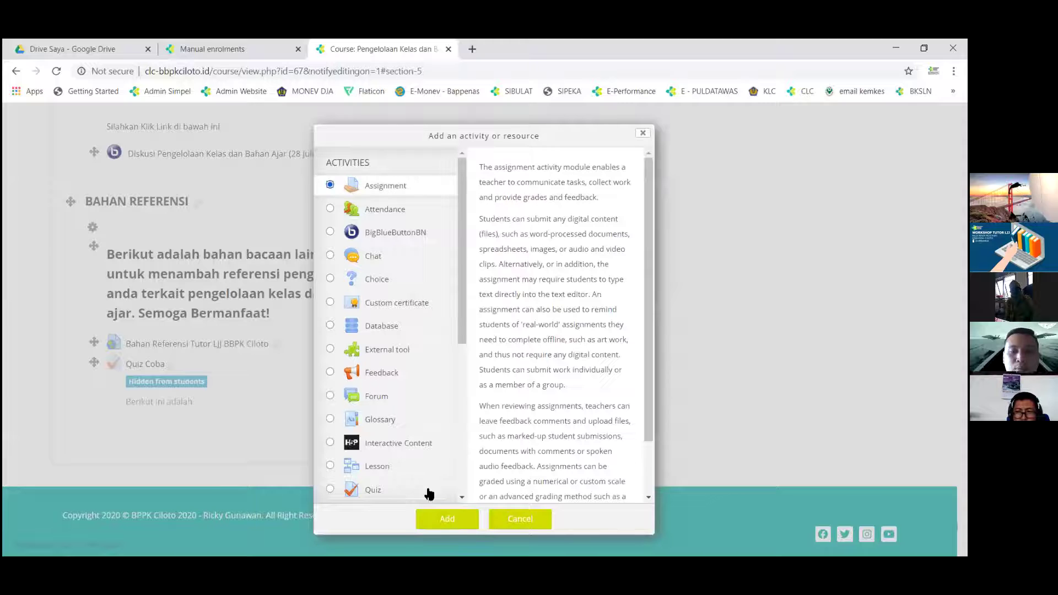
{"action": "left_click", "coordinate": [454, 518]}
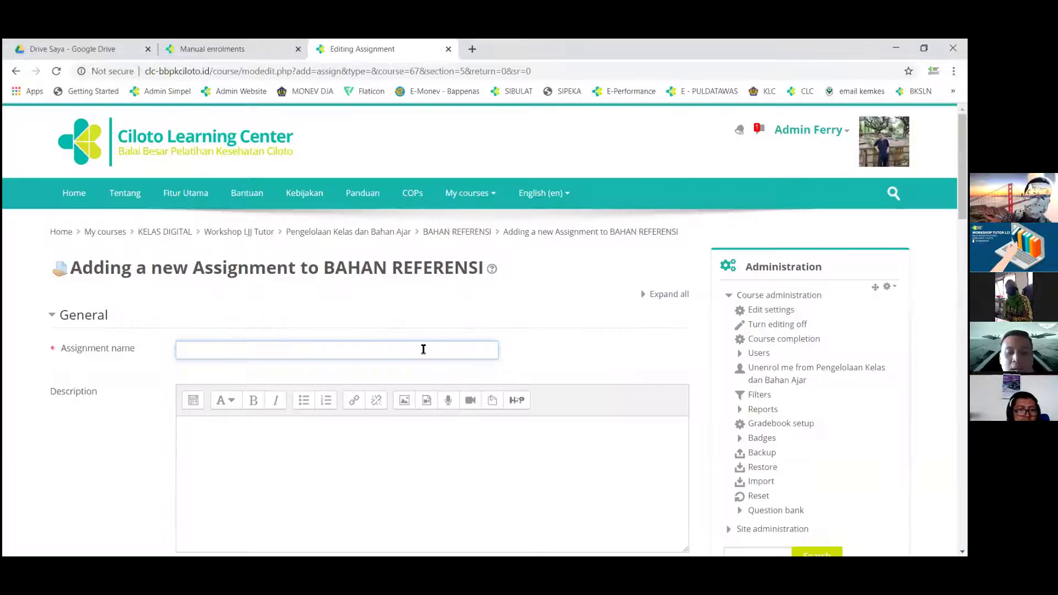
Step: Name the assignment "Penugasan 1" and start its description with "silahkan bpk/ibu blablabla"
{"action": "type", "text": "P"}
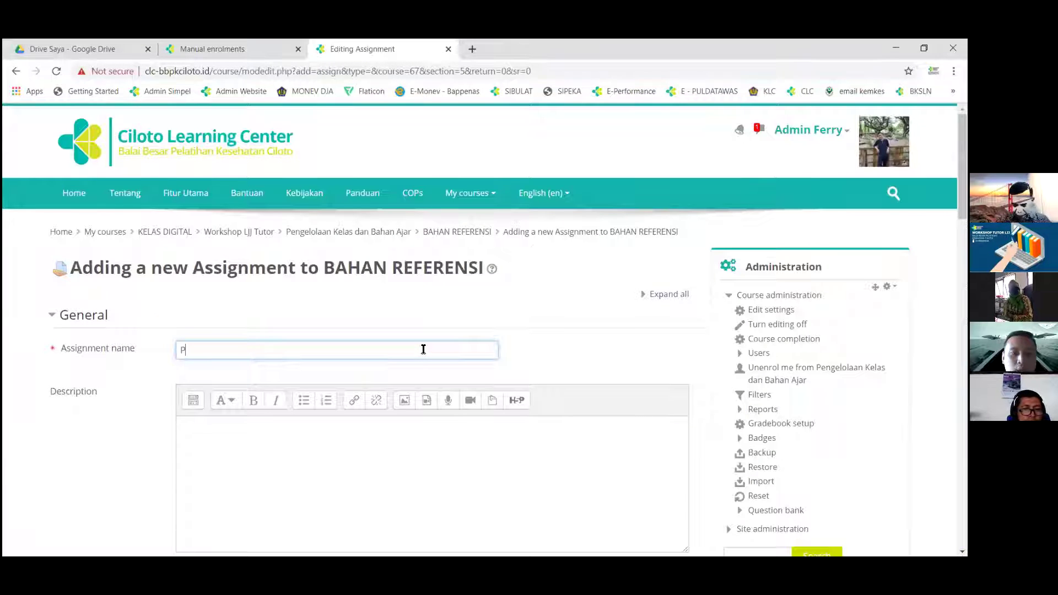
{"action": "type", "text": "enugasan 1"}
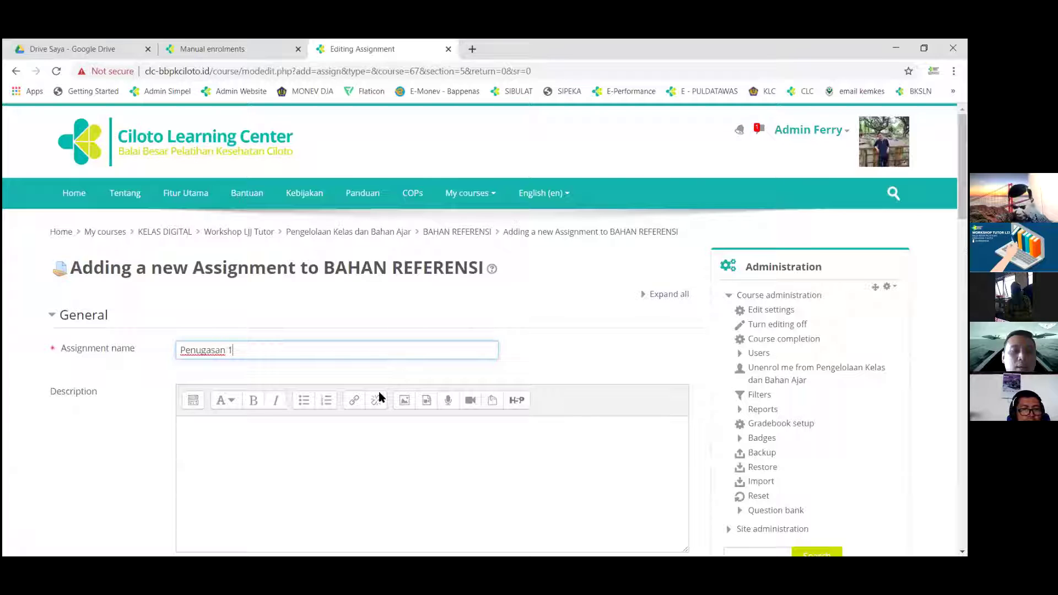
{"action": "left_click", "coordinate": [340, 435]}
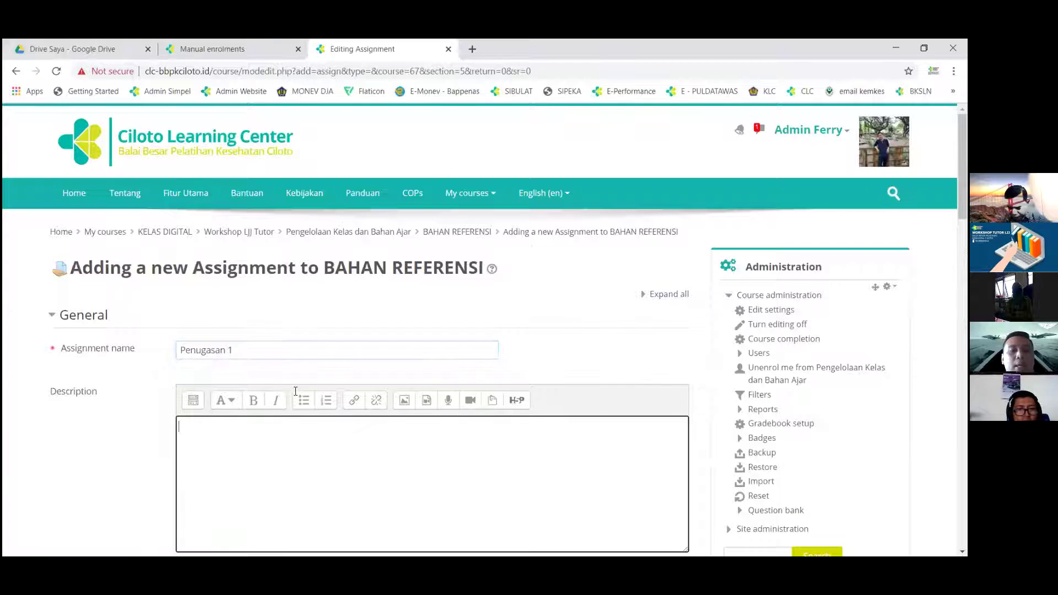
{"action": "scroll", "coordinate": [248, 345], "scroll_direction": "down", "scroll_amount": 2}
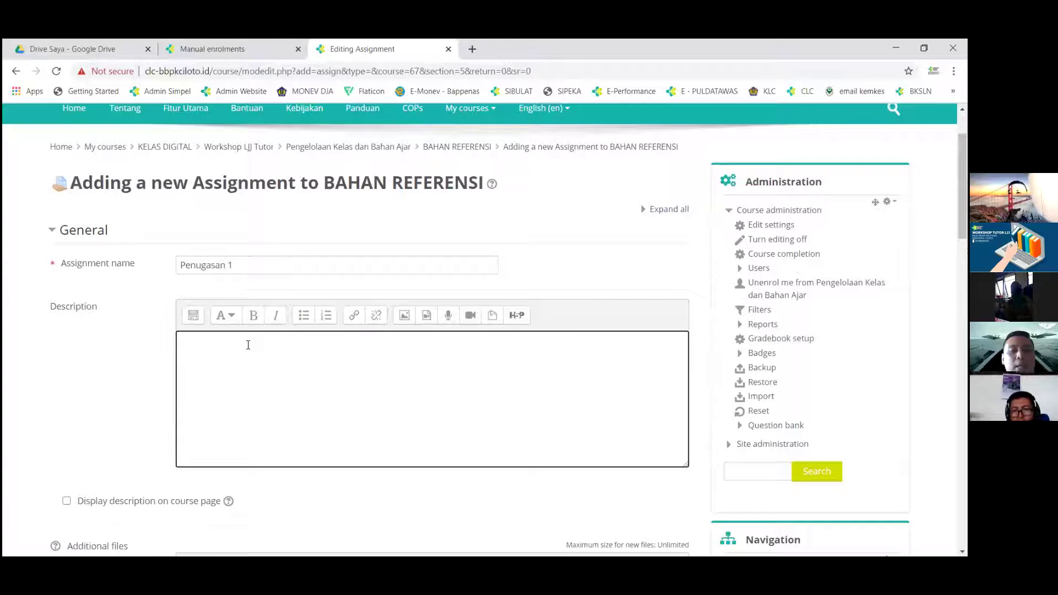
{"action": "scroll", "coordinate": [248, 344], "scroll_direction": "down", "scroll_amount": 1}
{"action": "scroll", "coordinate": [248, 345], "scroll_direction": "down", "scroll_amount": 1}
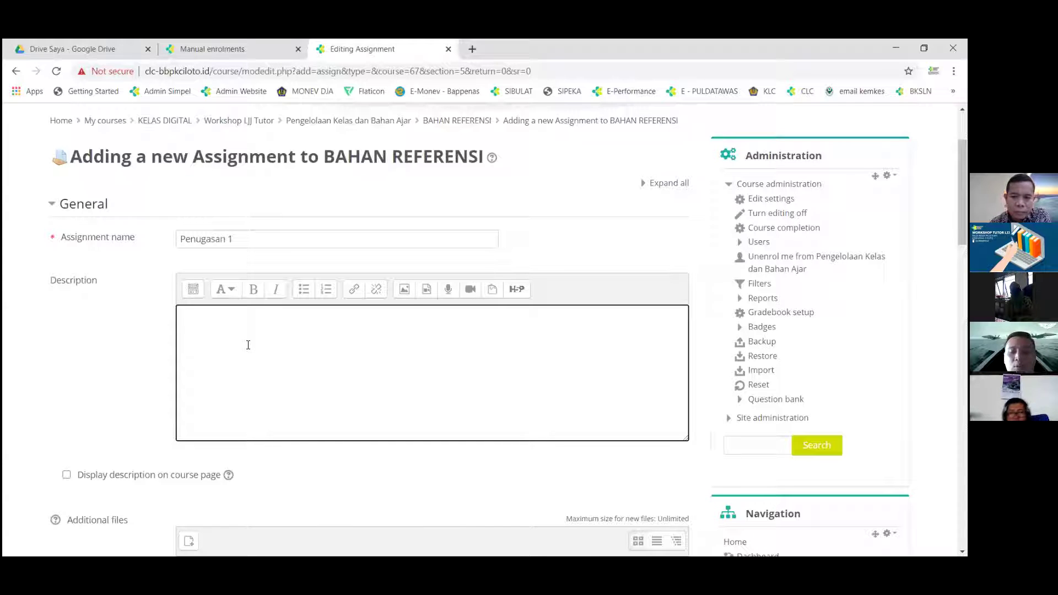
{"action": "type", "text": "silahkan "}
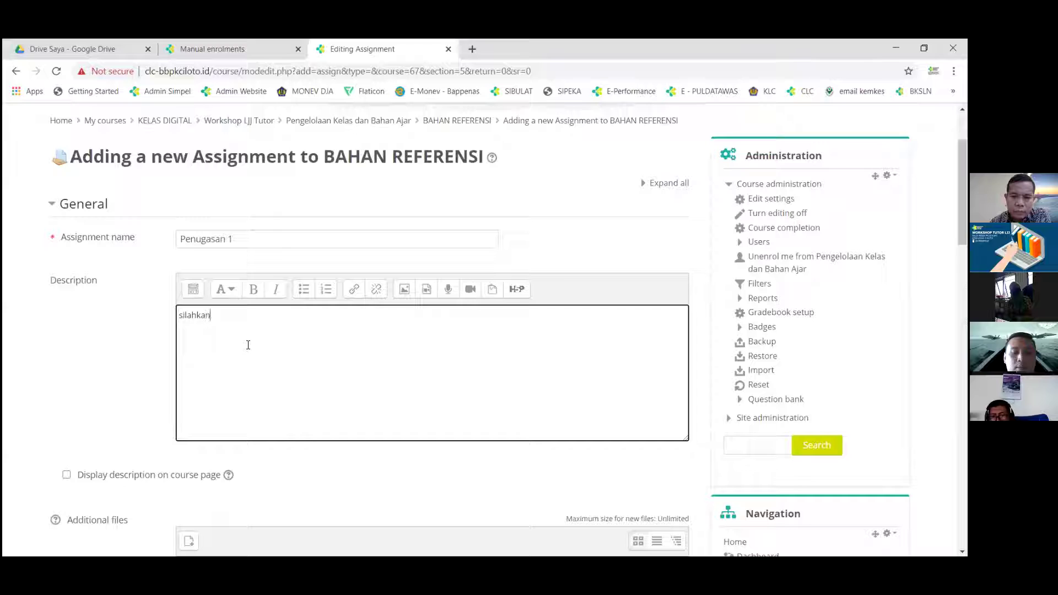
{"action": "type", "text": "bpk"}
{"action": "key", "text": "BackSpace"}
{"action": "type", "text": "pk"}
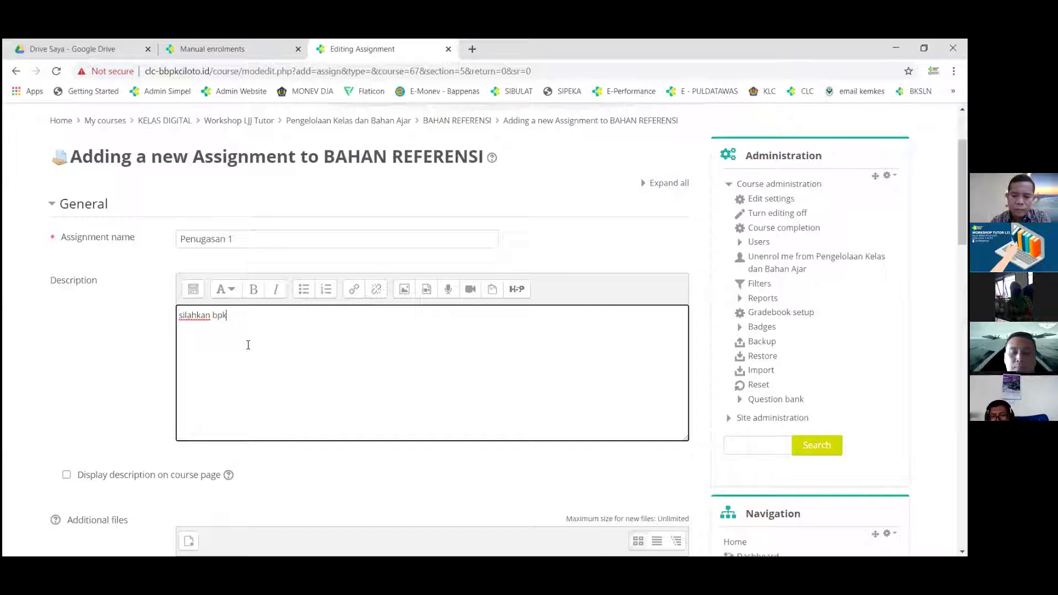
{"action": "type", "text": "/ibu blablabla"}
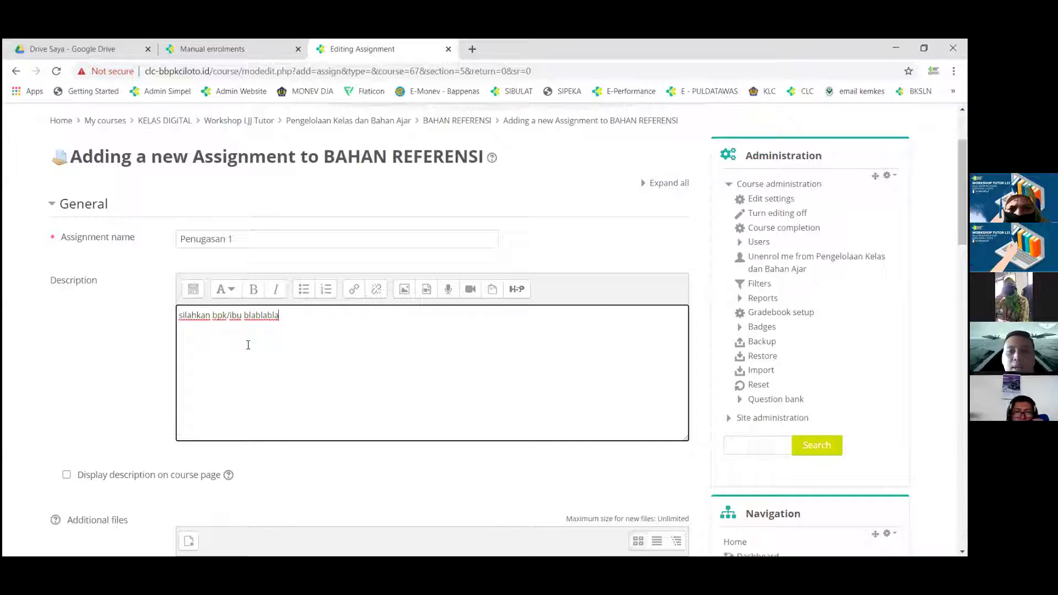
Step: Below a blank line in the description, add "tugas anda tolonga dibuat dalam format ms word. kemudian upload."
{"action": "right_click", "coordinate": [248, 345]}
{"action": "left_click", "coordinate": [295, 320]}
{"action": "key", "text": "Return"}
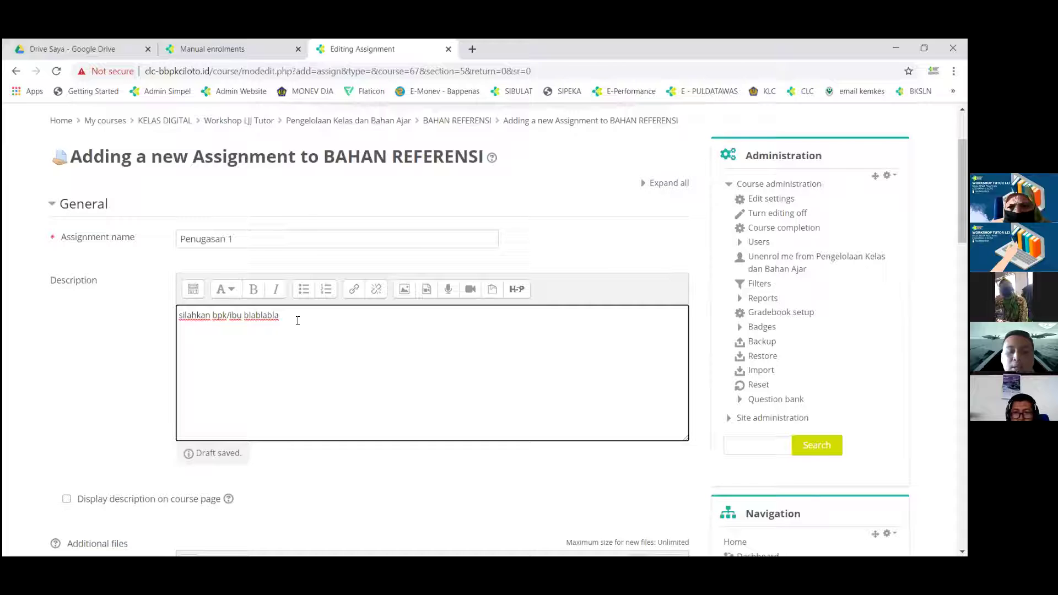
{"action": "key", "text": "Return"}
{"action": "key", "text": "Return"}
{"action": "type", "text": "tugas"}
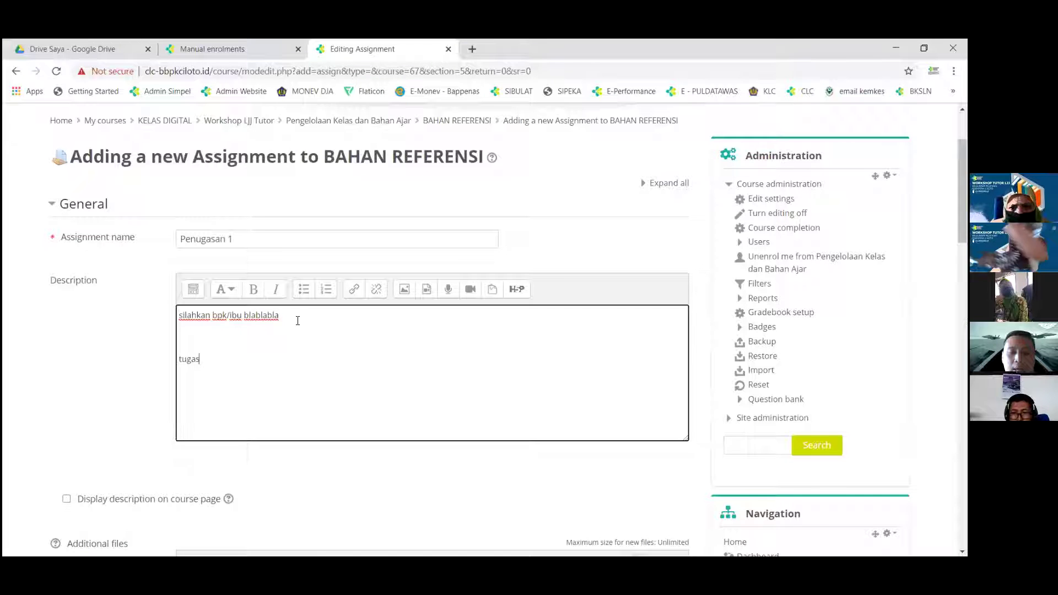
{"action": "type", "text": " anda tolonga"}
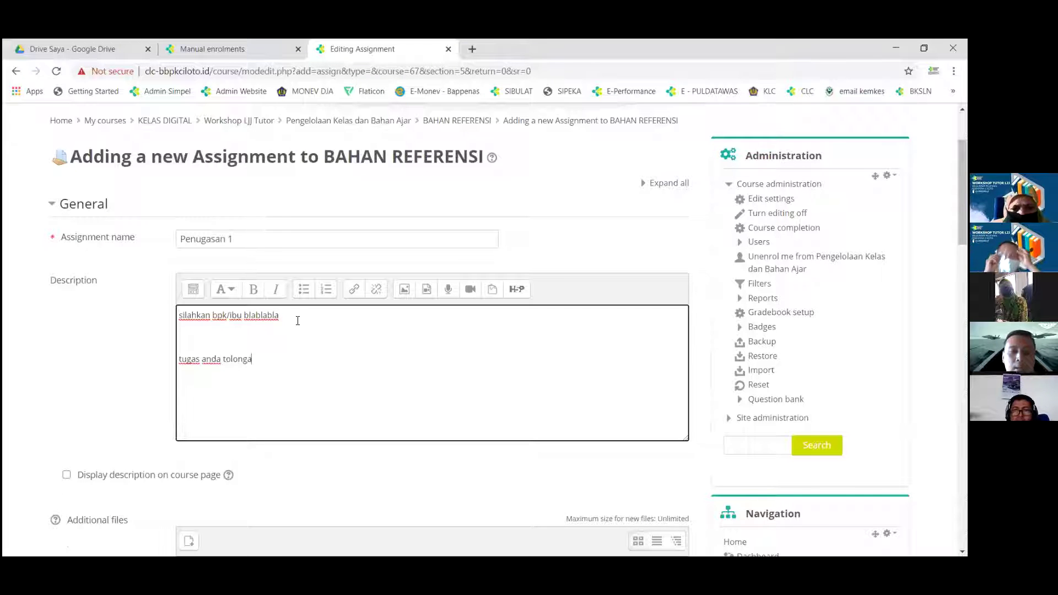
{"action": "type", "text": " dibuat dalam formar"}
{"action": "key", "text": "BackSpace"}
{"action": "key", "text": "BackSpace"}
{"action": "type", "text": "t ms w"}
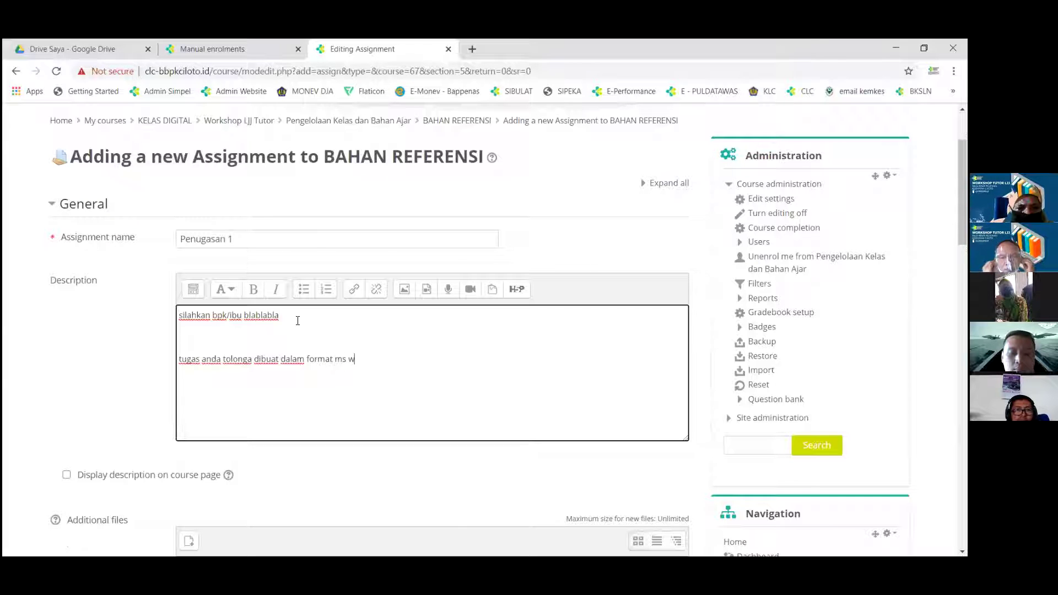
{"action": "type", "text": "ord. kemudian upload."}
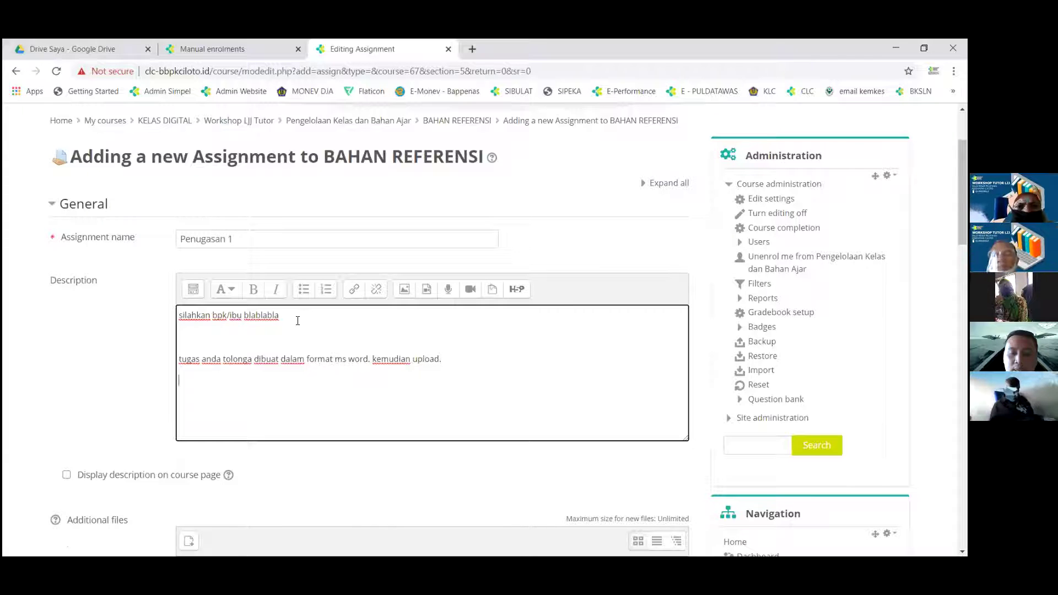
Step: Add the line "anda diberikan kesempatan 2 x" to the assignment description
{"action": "type", "text": " an"}
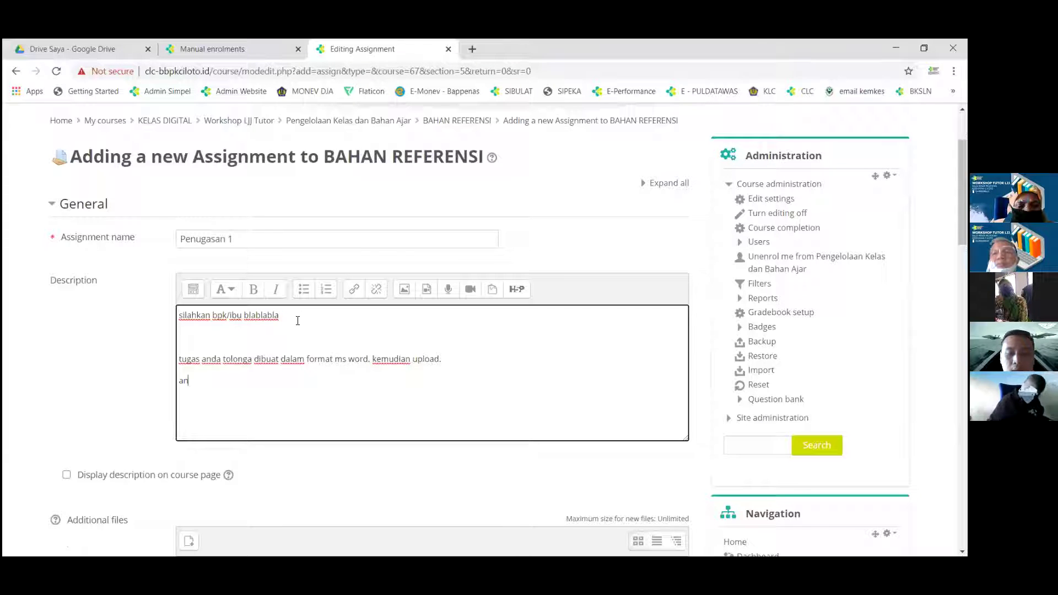
{"action": "type", "text": "da diberikan kesempata"}
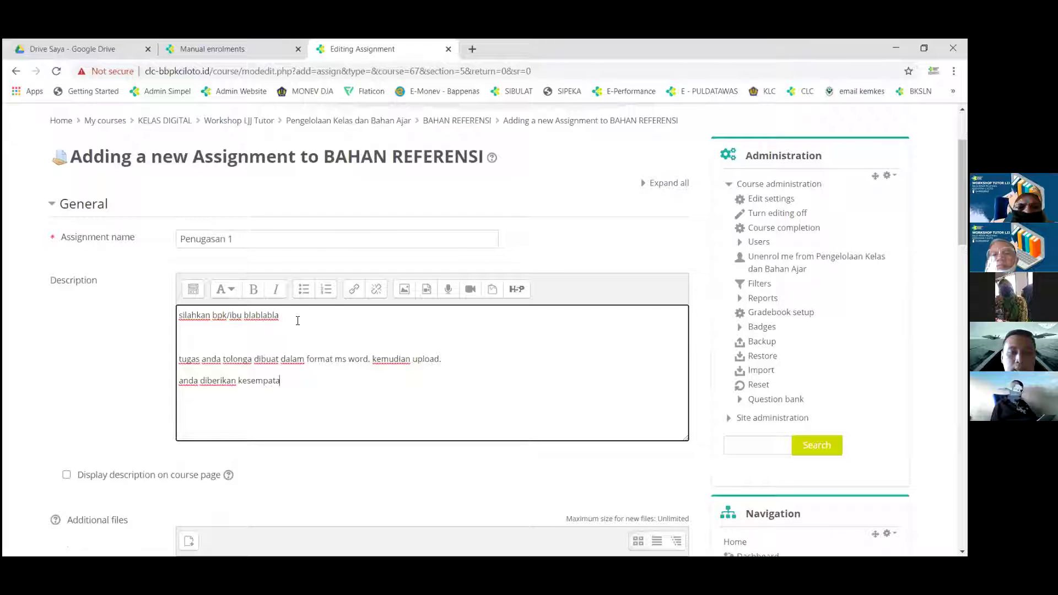
{"action": "type", "text": "n 2 x ("}
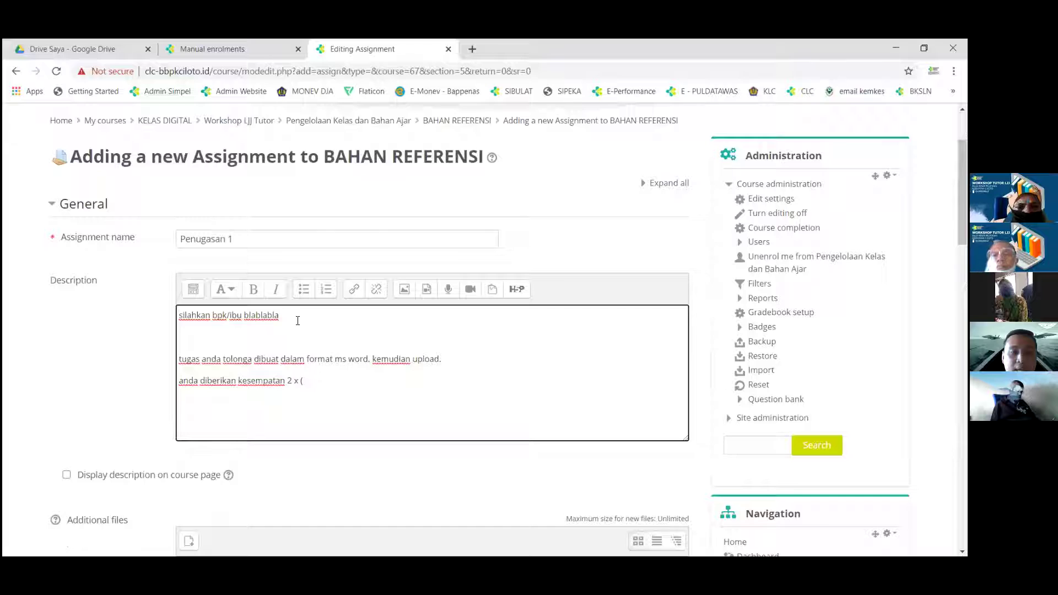
{"action": "key", "text": "BackSpace"}
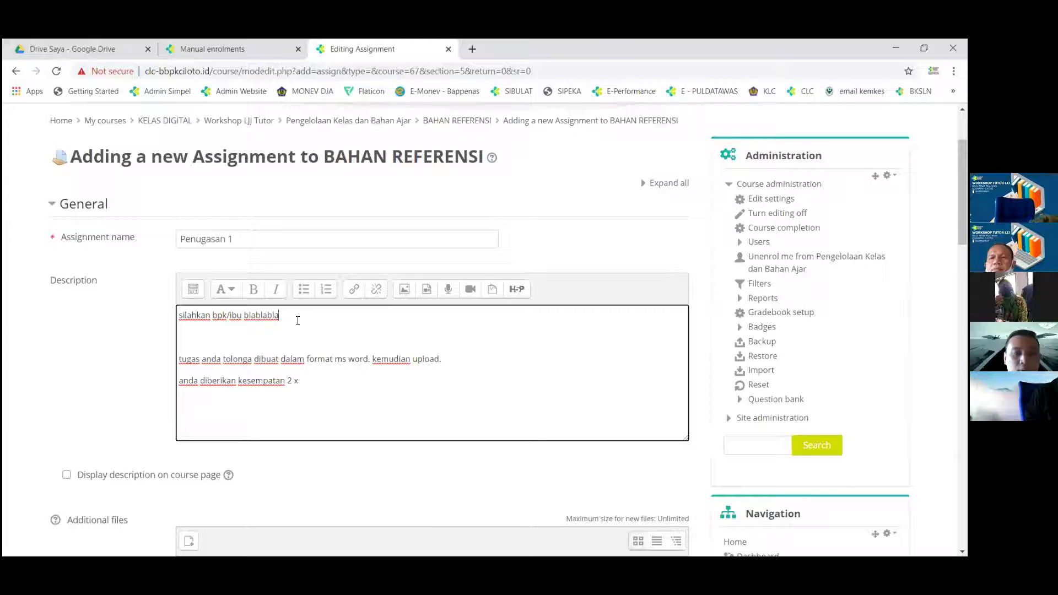
Step: Correct the misspelled word "tolonga" to "tolong" in the description's instruction about the file format
{"action": "key", "text": "Down"}
{"action": "key", "text": "Down"}
{"action": "key", "text": "Left"}
{"action": "key", "text": "Left"}
{"action": "key", "text": "Left"}
{"action": "key", "text": "Left"}
{"action": "key", "text": "Left"}
{"action": "key", "text": "Left"}
{"action": "key", "text": "Left"}
{"action": "key", "text": "BackSpace"}
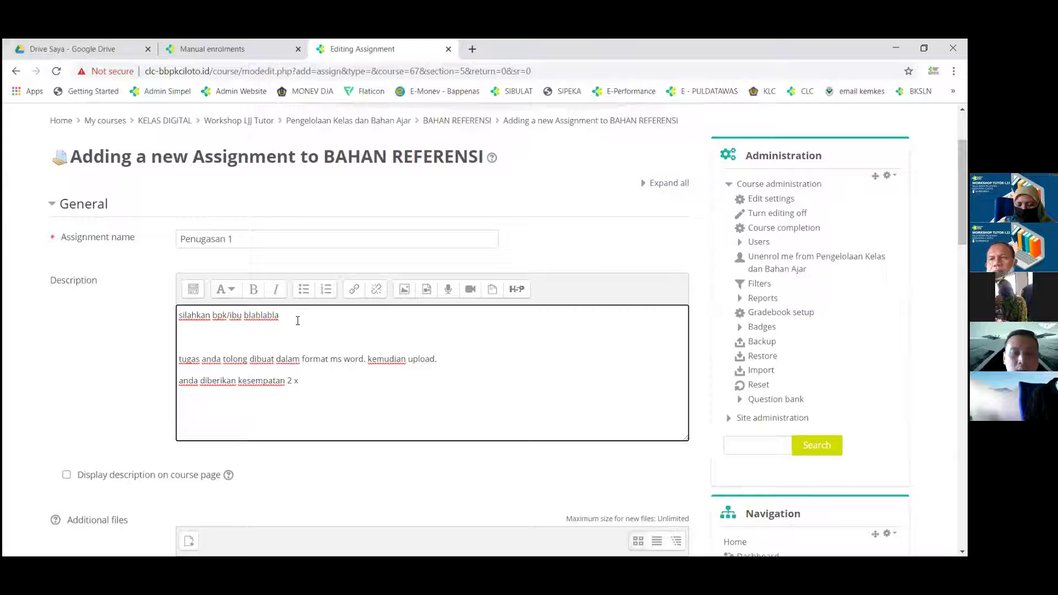
Step: Add "tugas individu" as a new last line of the assignment description
{"action": "key", "text": "Down"}
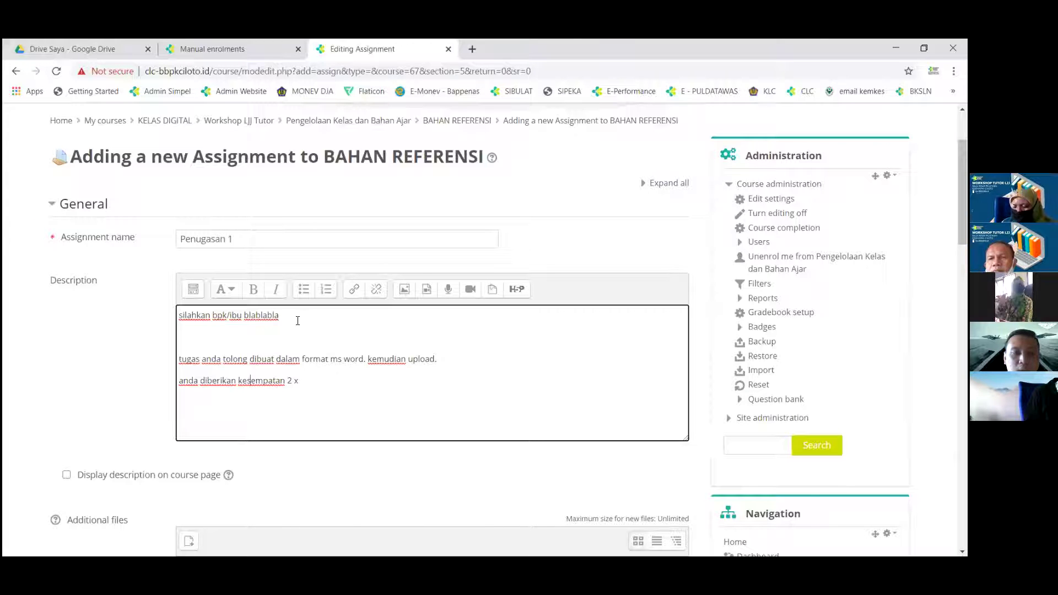
{"action": "key", "text": "End"}
{"action": "key", "text": "Return"}
{"action": "type", "text": "tugas indivi"}
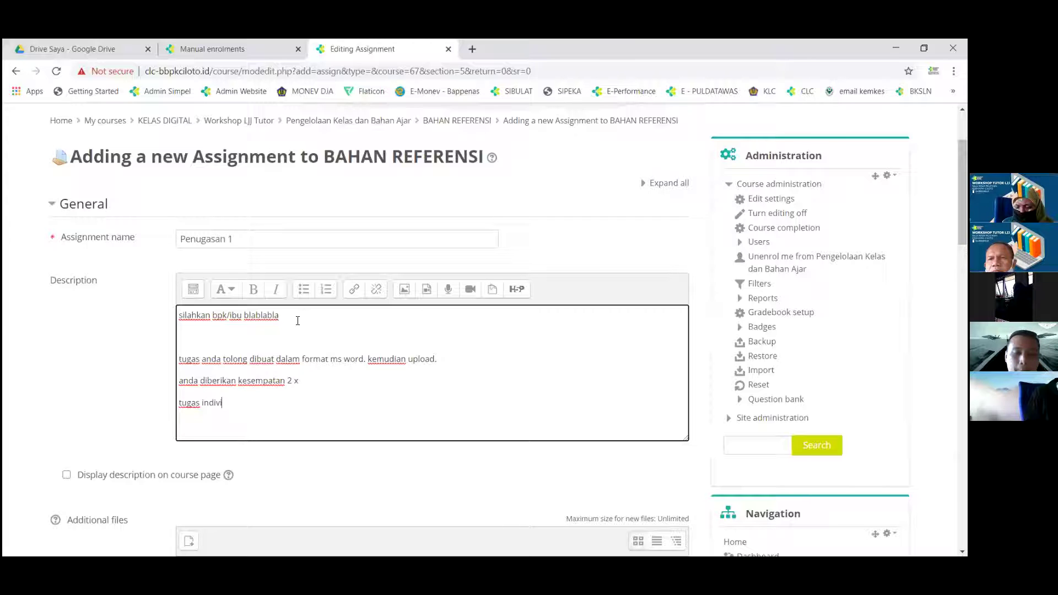
{"action": "type", "text": "du"}
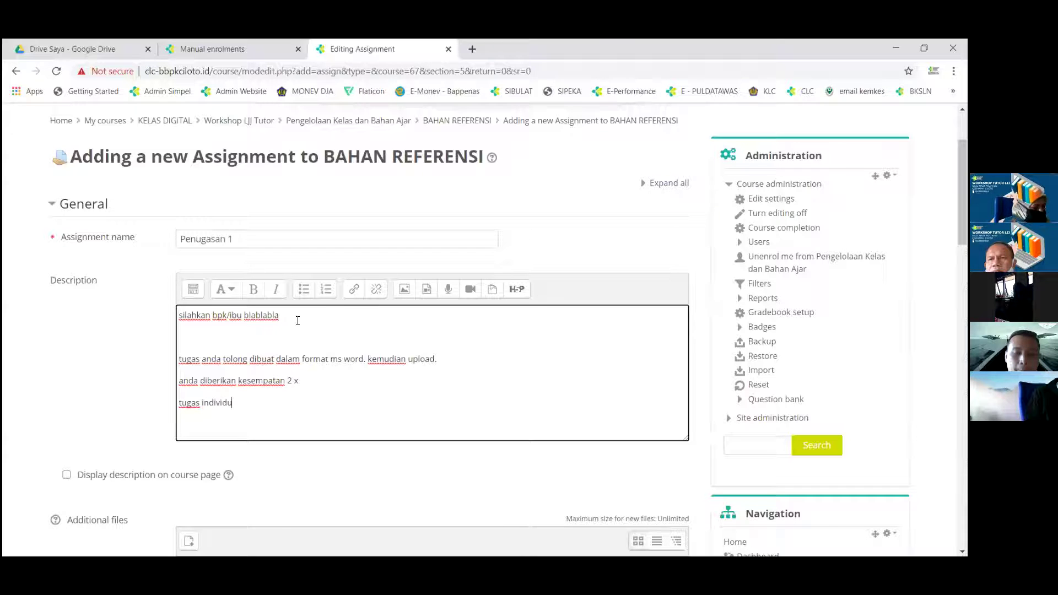
Step: Append "(SOAL)" to the end of the description's first line
{"action": "left_click", "coordinate": [297, 320]}
{"action": "type", "text": "("}
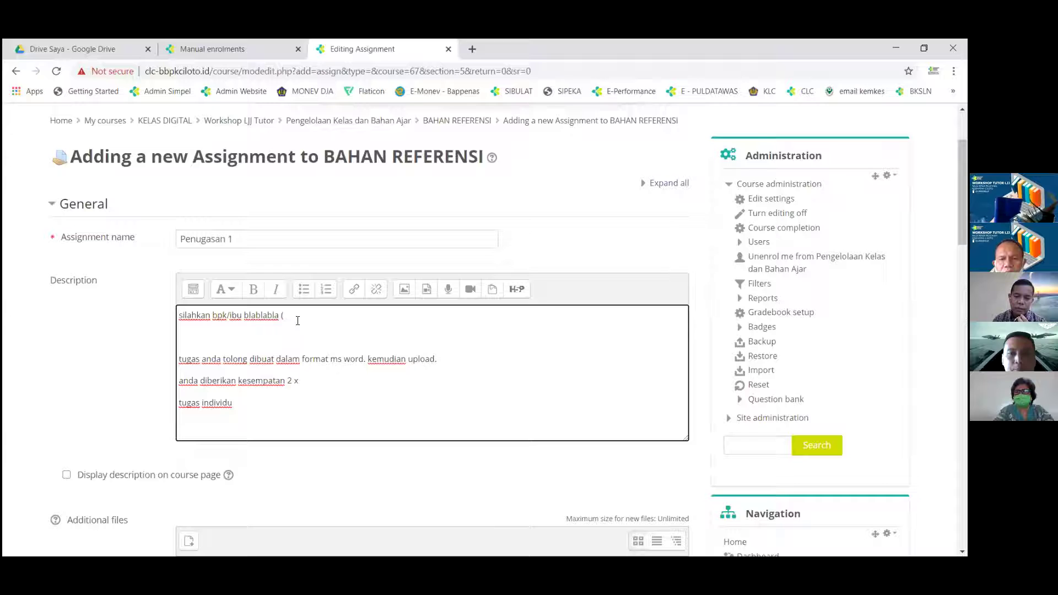
{"action": "type", "text": "SOAL)"}
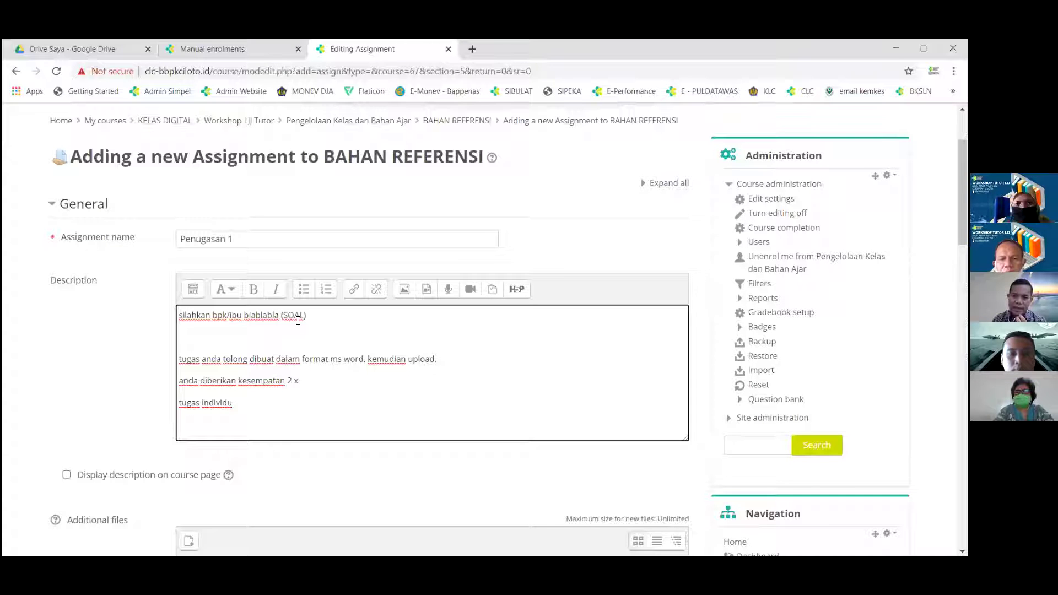
{"action": "scroll", "coordinate": [247, 379], "scroll_direction": "down", "scroll_amount": 1}
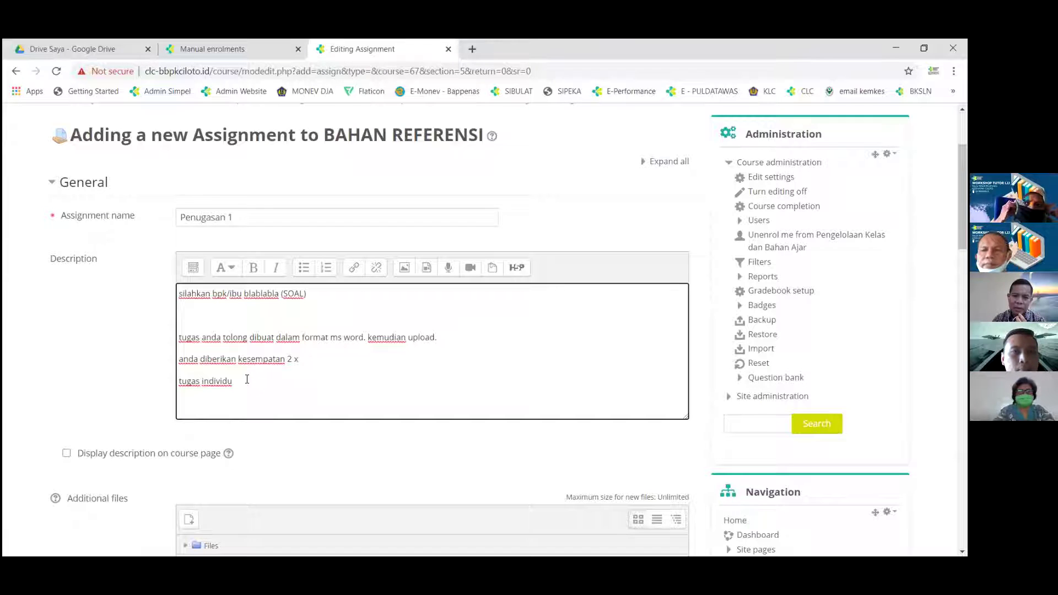
{"action": "left_click", "coordinate": [107, 377]}
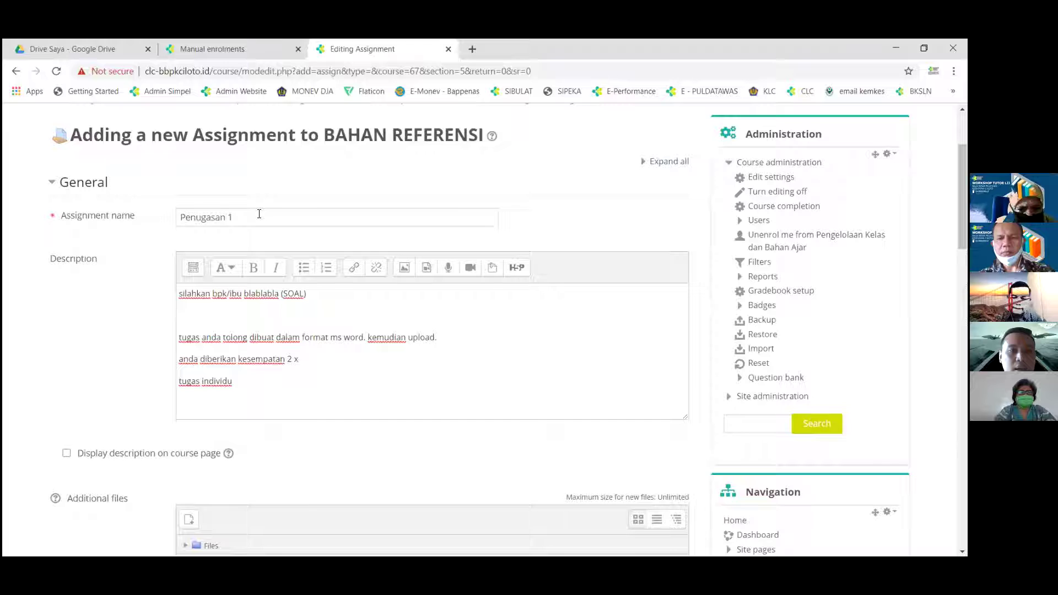
{"action": "left_click", "coordinate": [244, 224]}
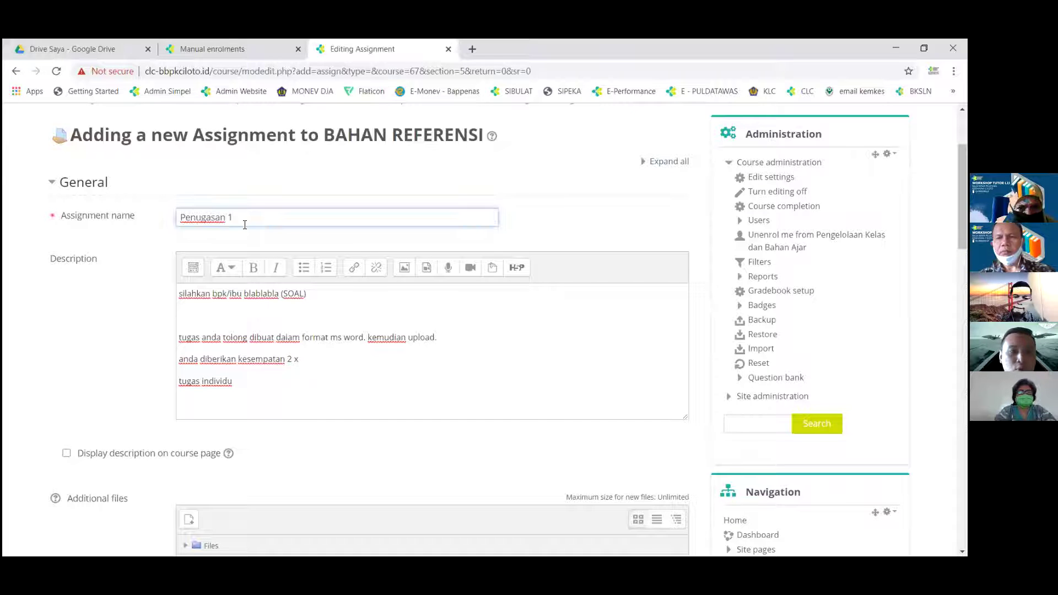
{"action": "left_click", "coordinate": [261, 307]}
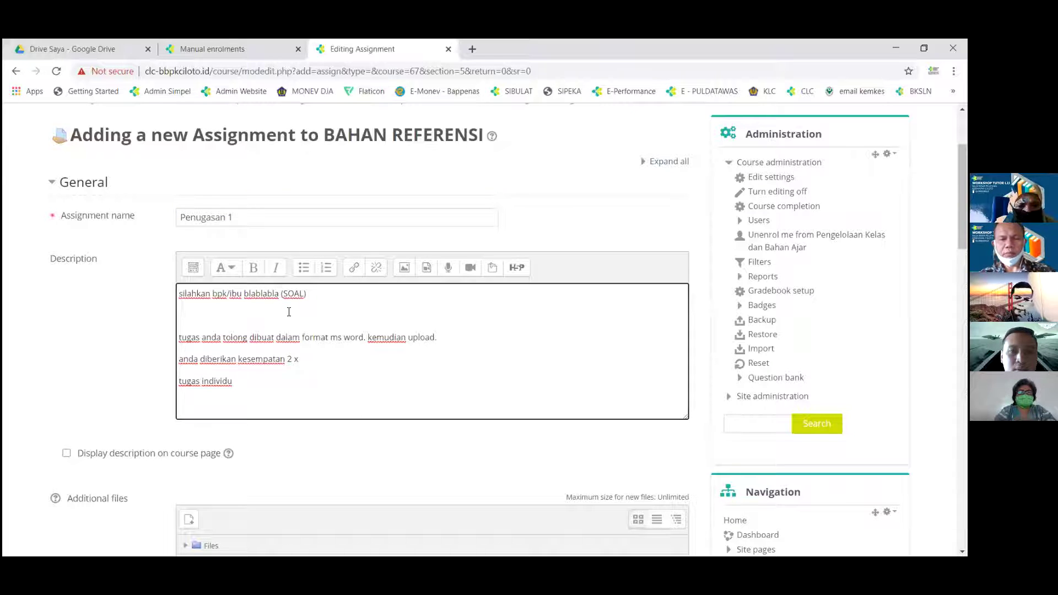
Step: Enable displaying the description on the course page and disable it again
{"action": "scroll", "coordinate": [289, 311], "scroll_direction": "down", "scroll_amount": 1}
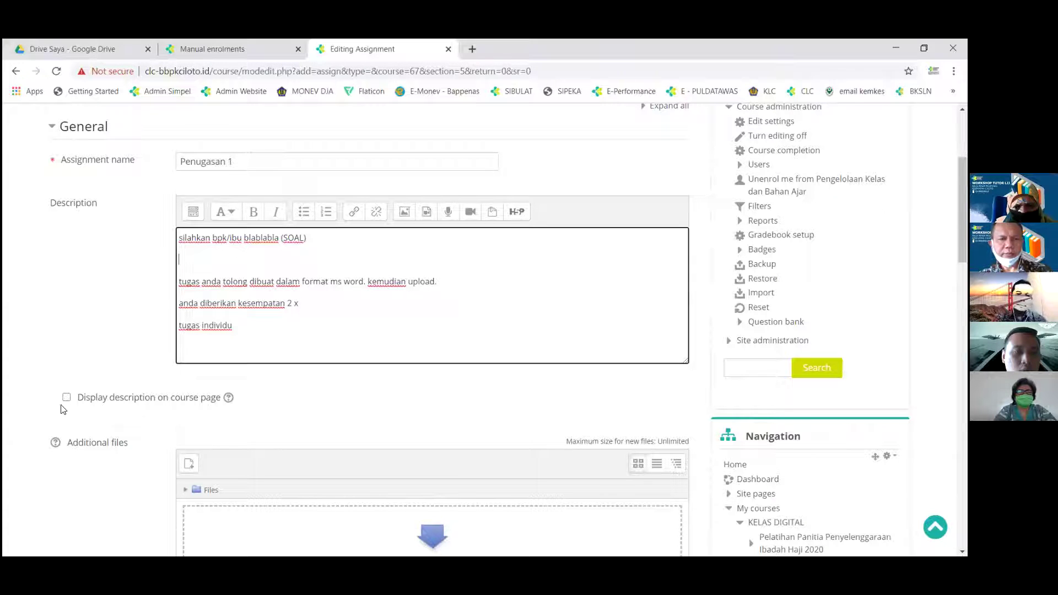
{"action": "scroll", "coordinate": [66, 371], "scroll_direction": "down", "scroll_amount": 1}
{"action": "left_click", "coordinate": [67, 370]}
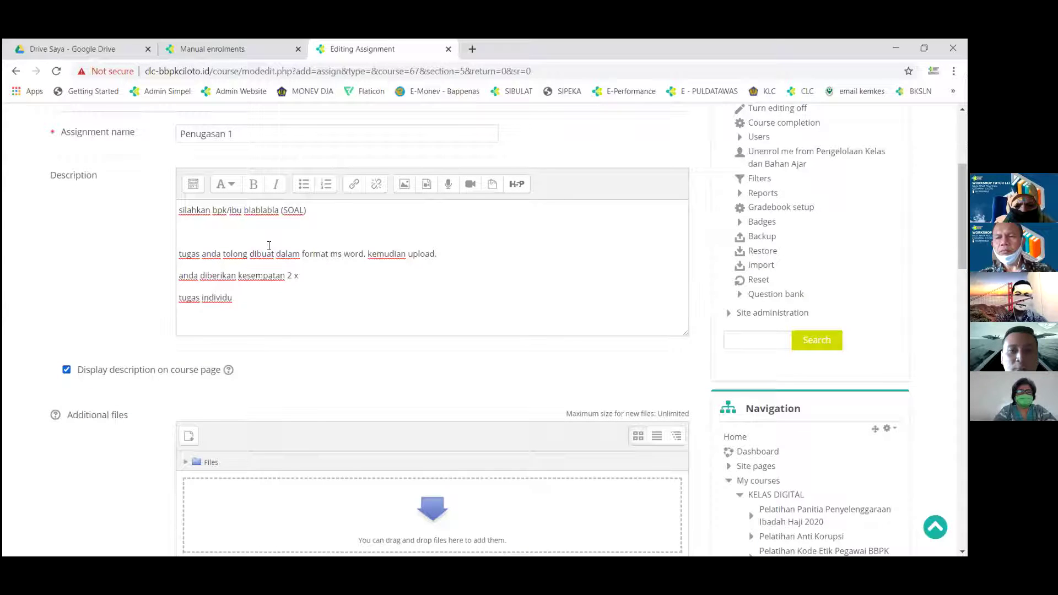
{"action": "left_click", "coordinate": [66, 372]}
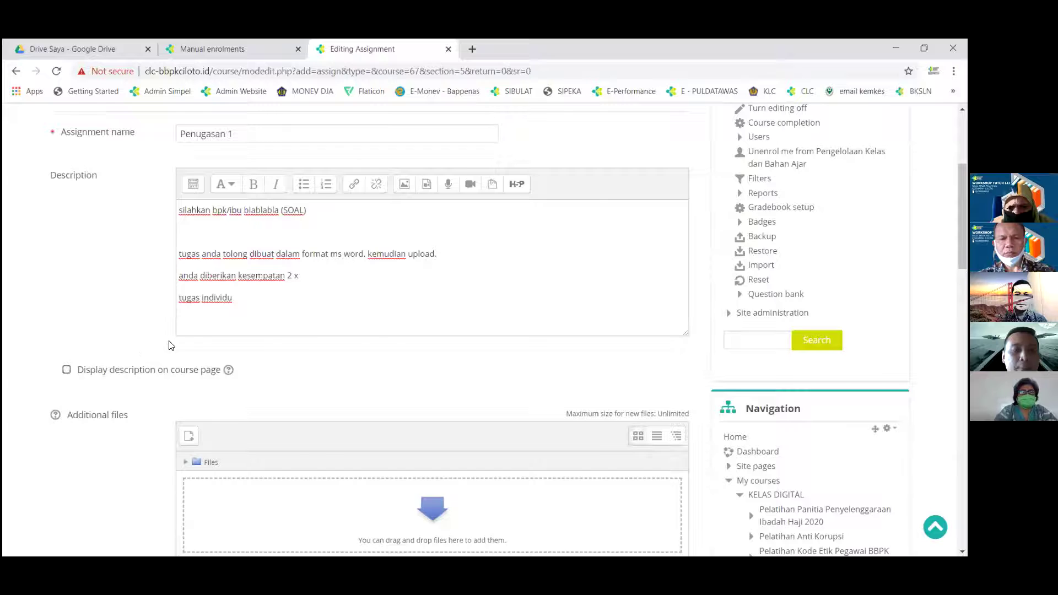
Step: Try out the Allow submissions from and Due date selectors, switching the submission start date off and back on
{"action": "scroll", "coordinate": [198, 347], "scroll_direction": "down", "scroll_amount": 5}
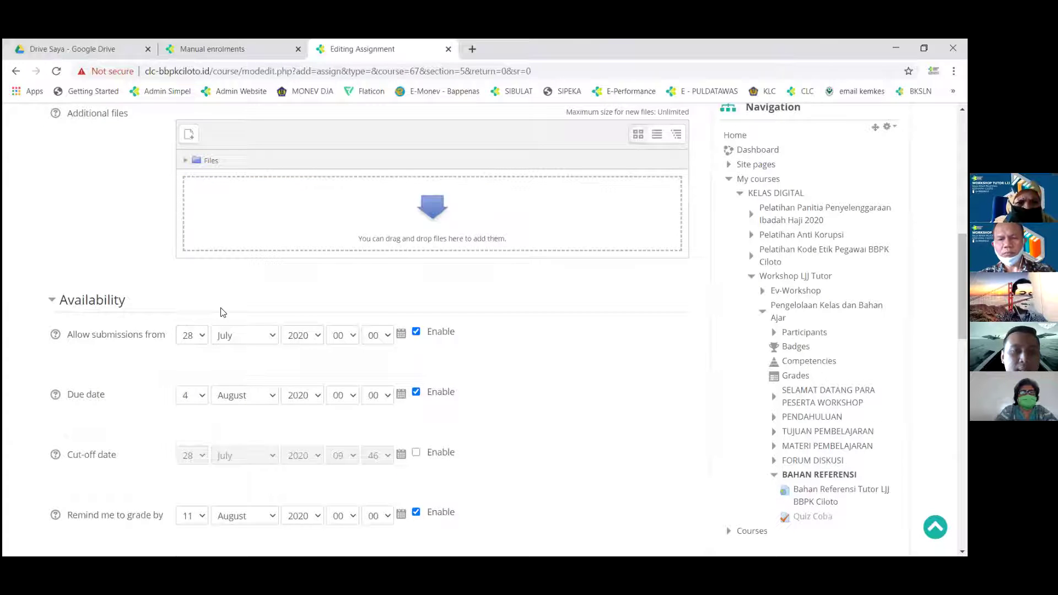
{"action": "left_click", "coordinate": [195, 340]}
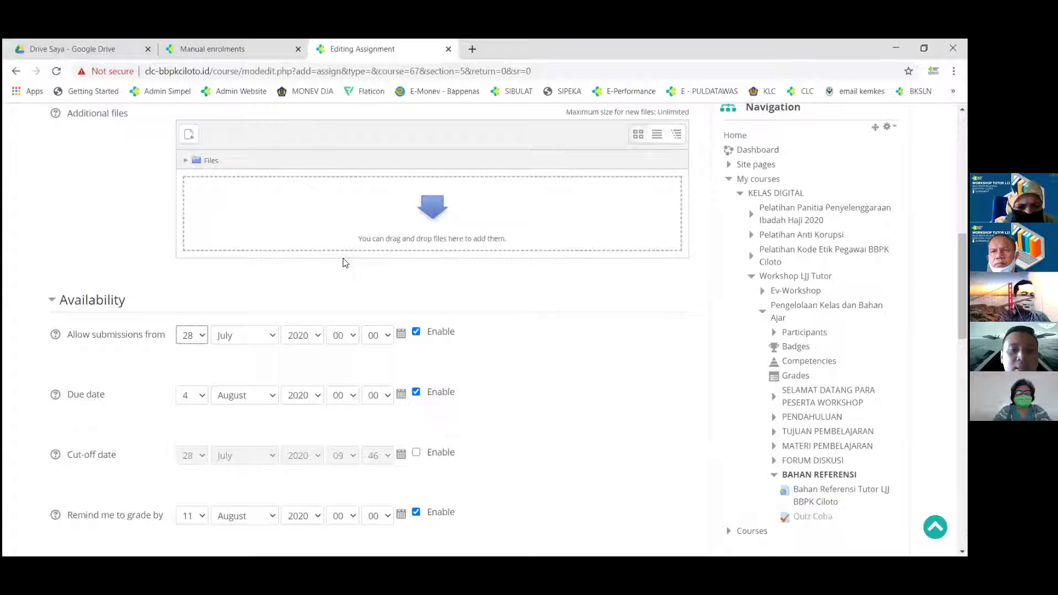
{"action": "left_click", "coordinate": [341, 335]}
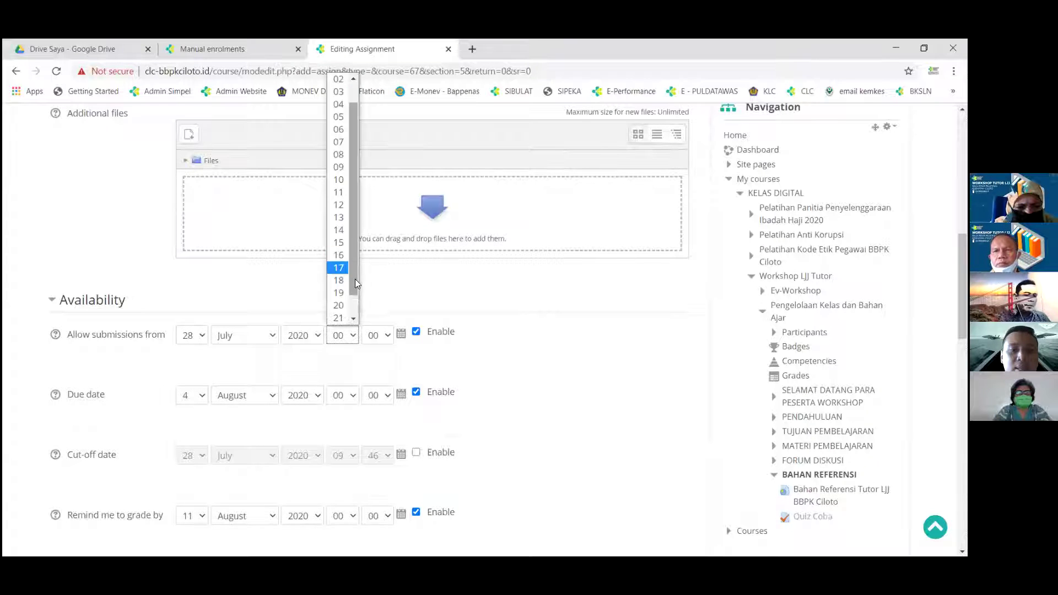
{"action": "left_click", "coordinate": [420, 332]}
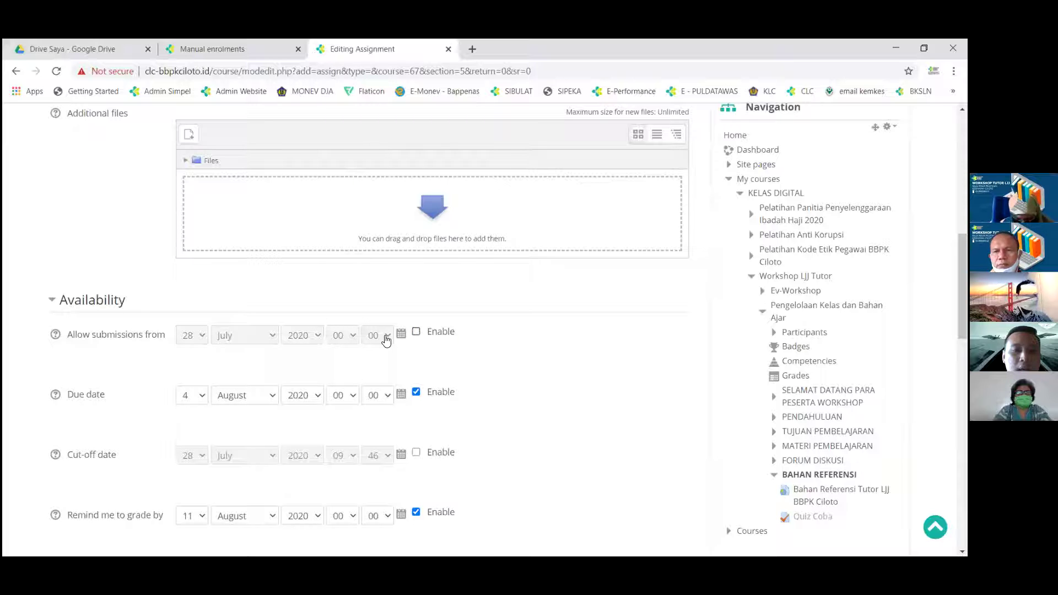
{"action": "key", "text": "space"}
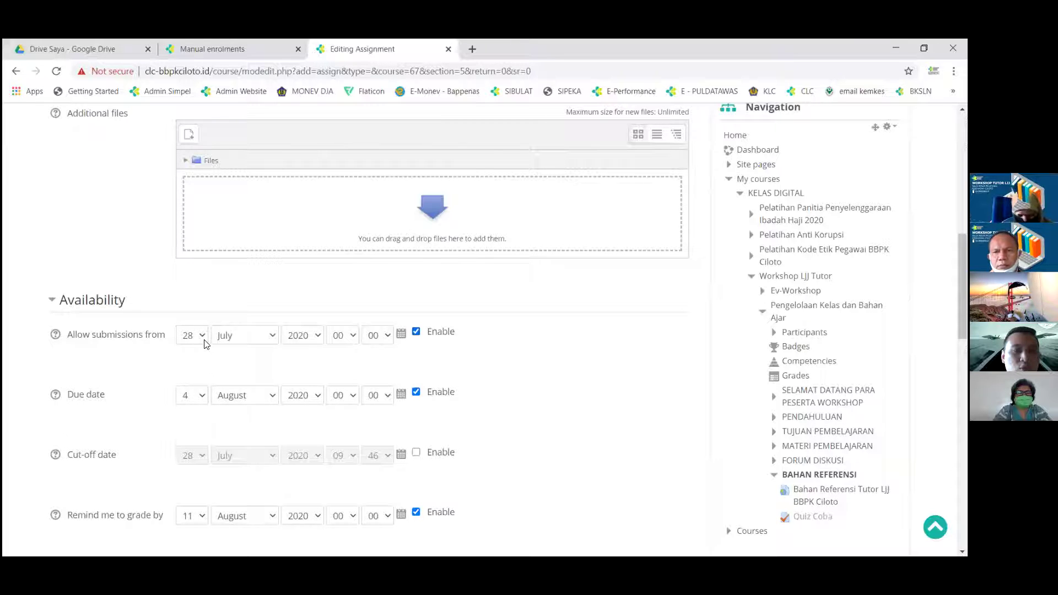
{"action": "left_click", "coordinate": [192, 395]}
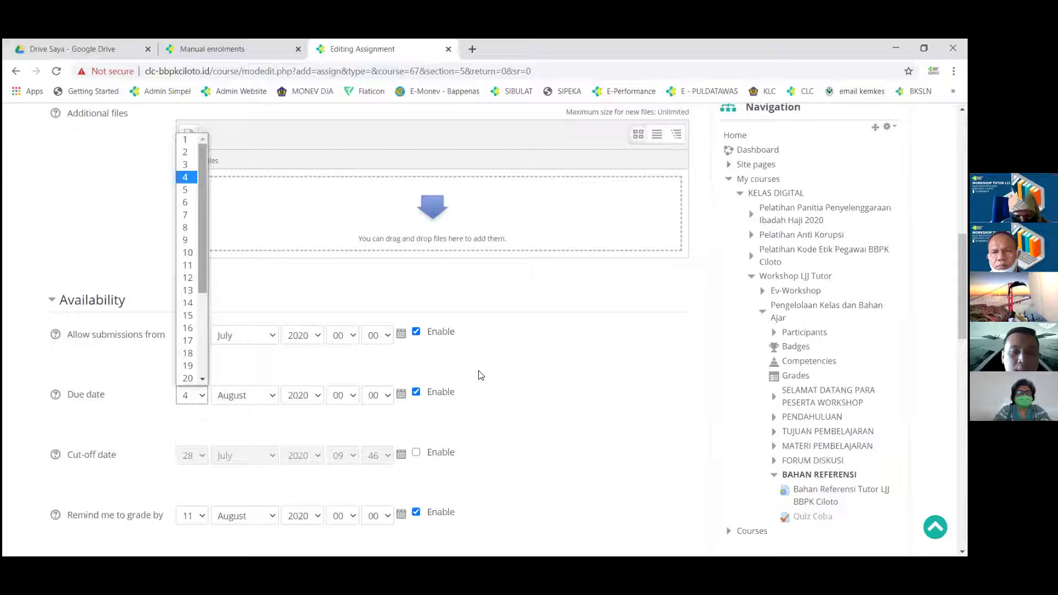
{"action": "left_click", "coordinate": [334, 382]}
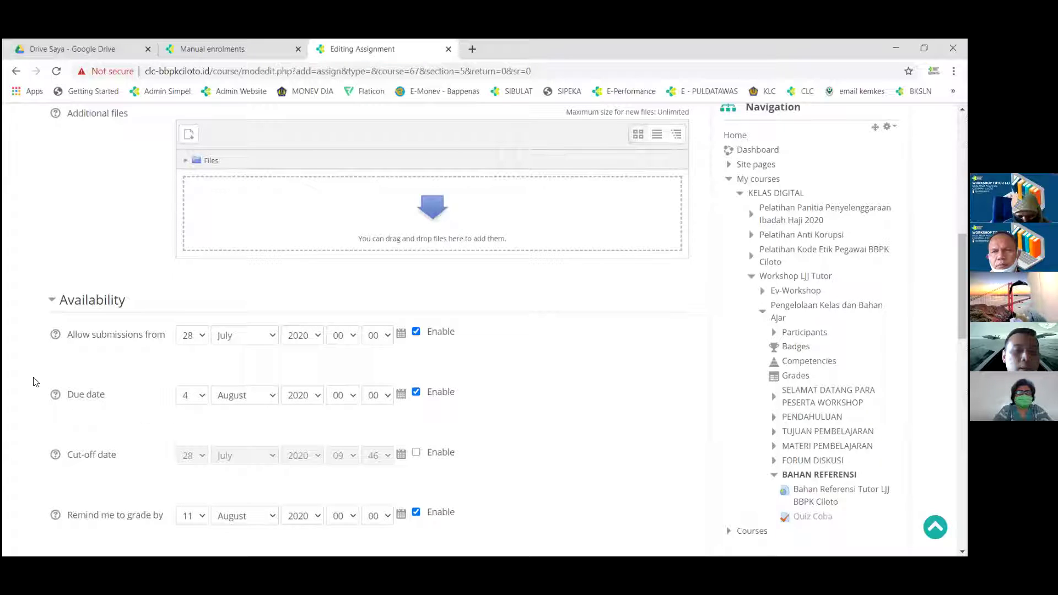
Step: Disable the Remind me to grade by date in the Availability settings
{"action": "scroll", "coordinate": [35, 382], "scroll_direction": "down", "scroll_amount": 1}
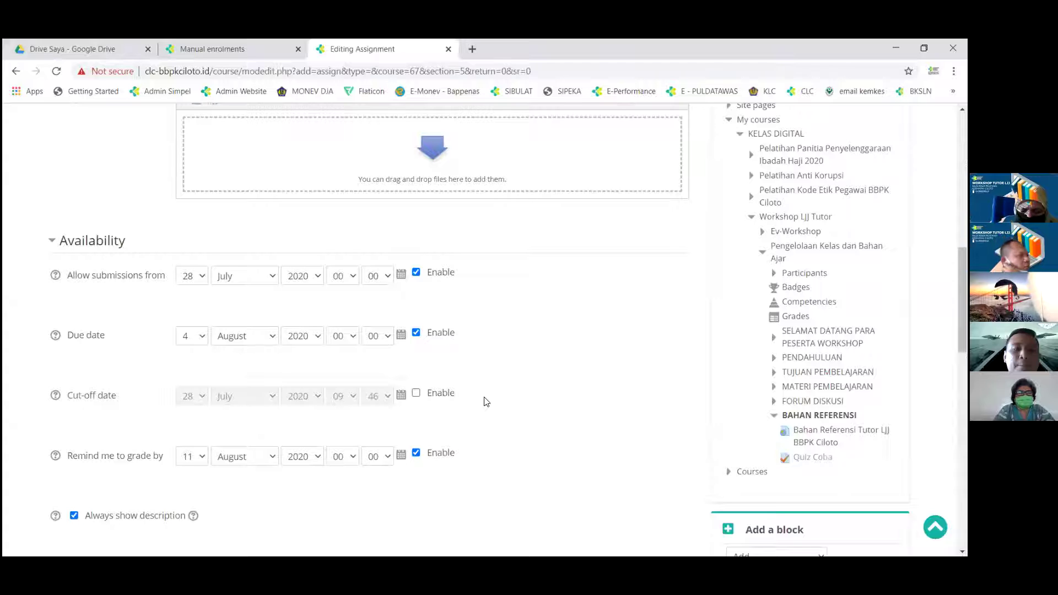
{"action": "scroll", "coordinate": [98, 402], "scroll_direction": "down", "scroll_amount": 1}
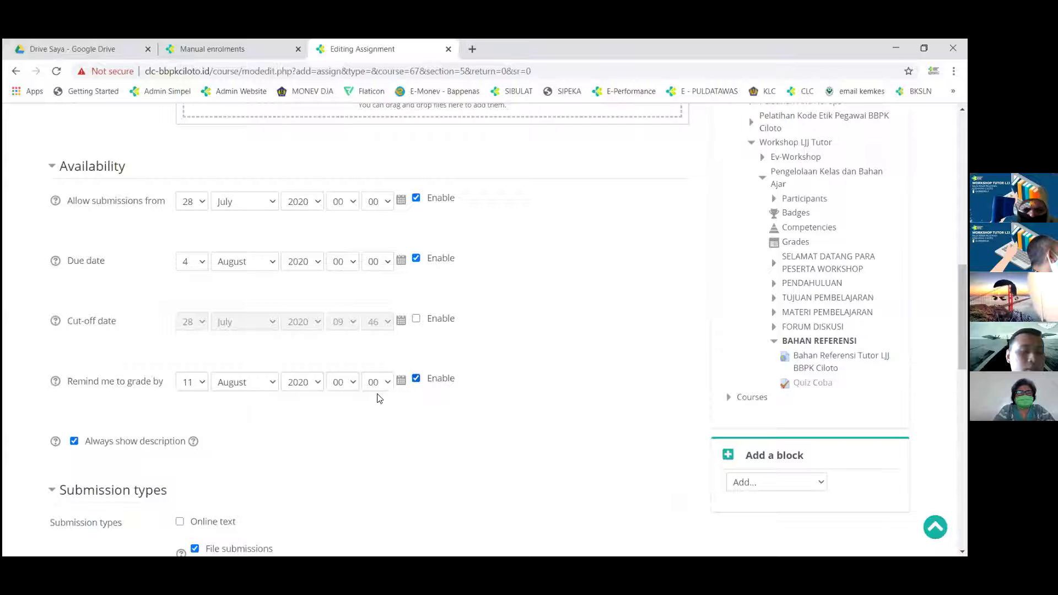
{"action": "key", "text": "space"}
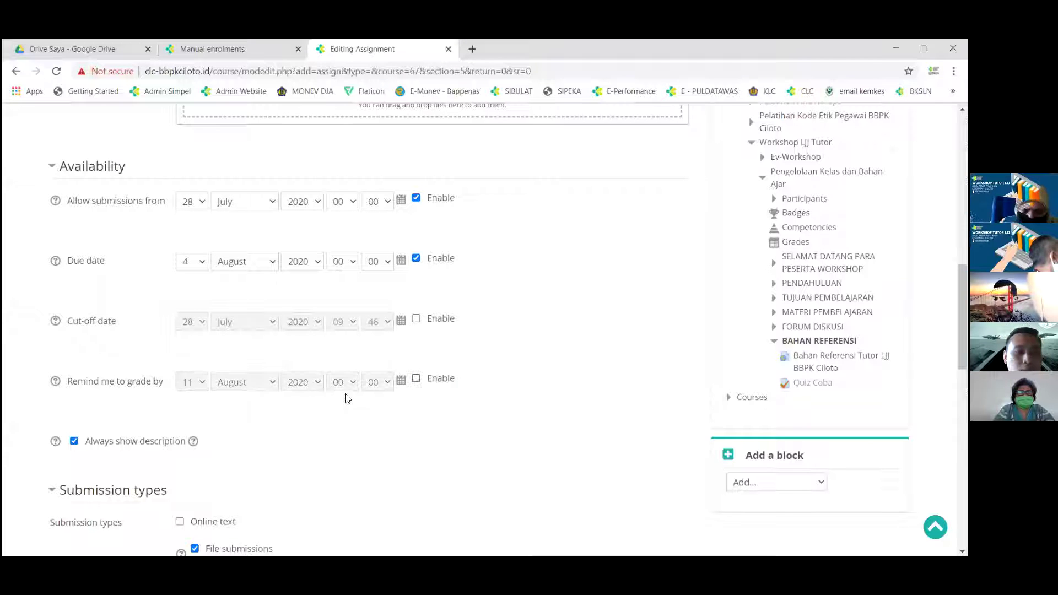
{"action": "scroll", "coordinate": [105, 361], "scroll_direction": "down", "scroll_amount": 1}
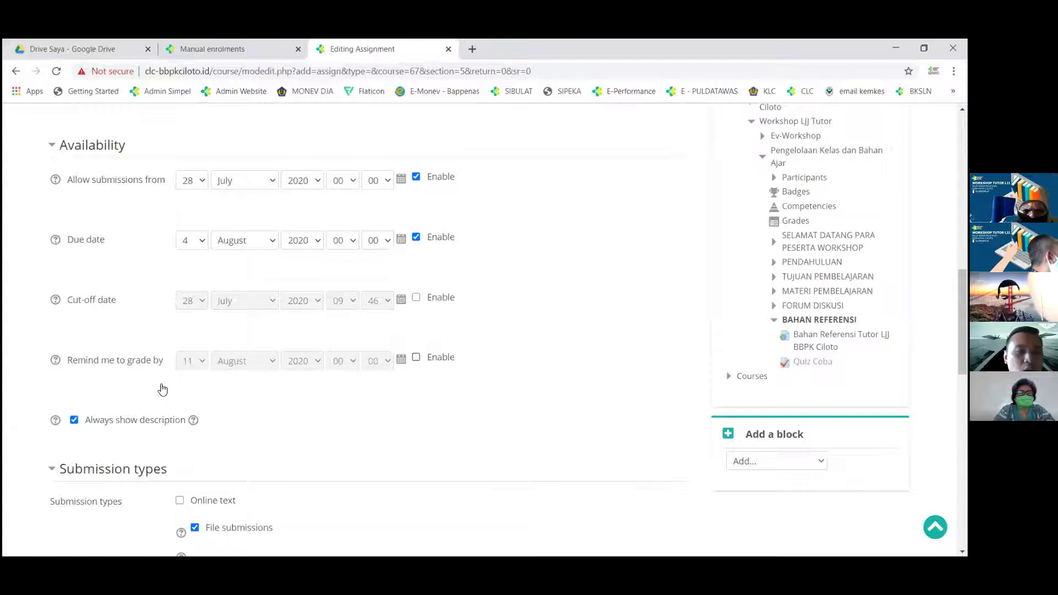
{"action": "scroll", "coordinate": [212, 390], "scroll_direction": "down", "scroll_amount": 1}
{"action": "right_click", "coordinate": [228, 381]}
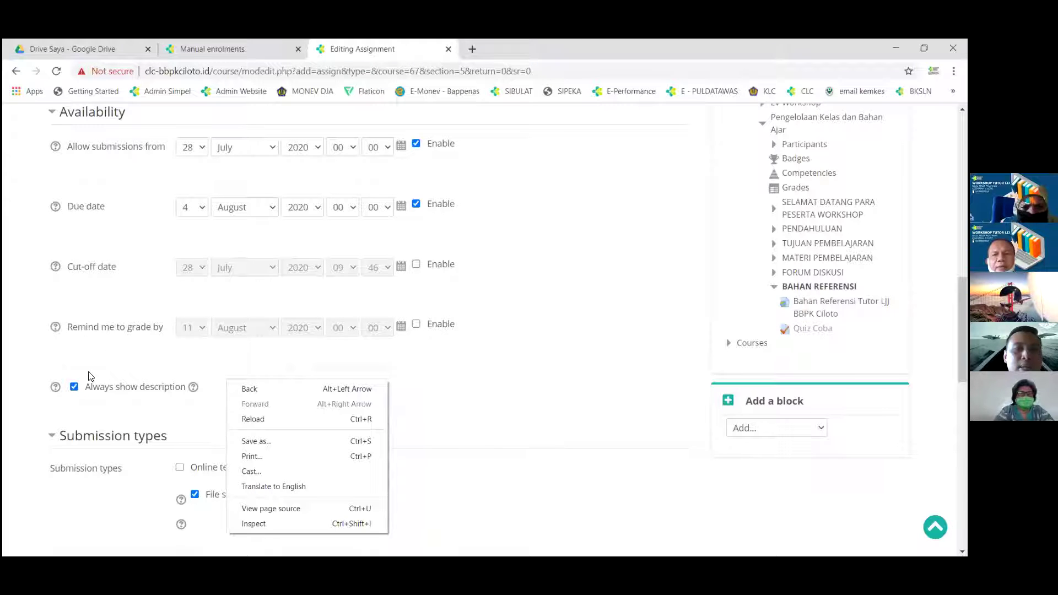
{"action": "left_click", "coordinate": [235, 228]}
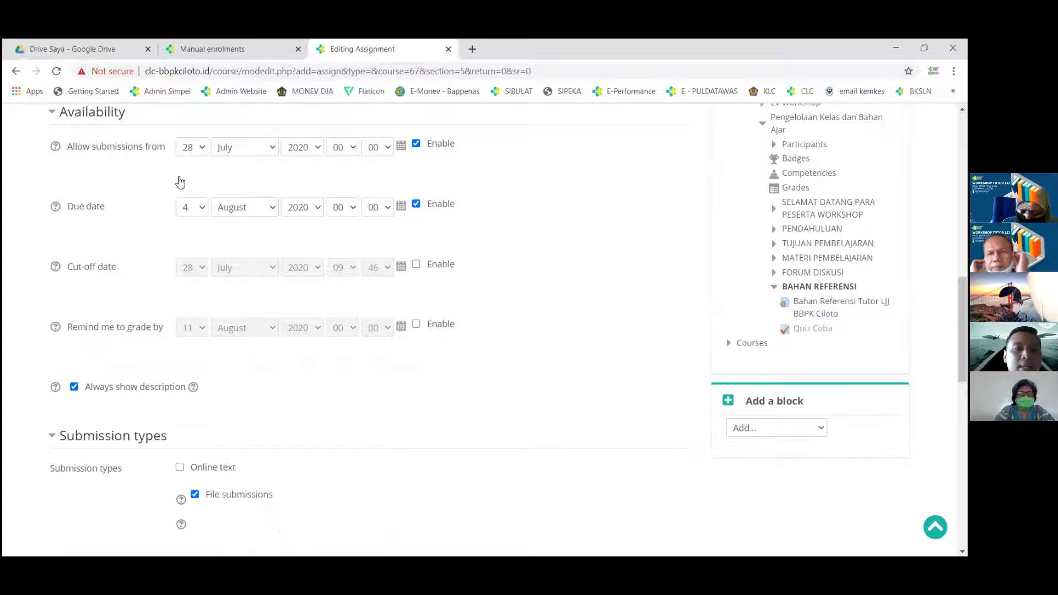
{"action": "scroll", "coordinate": [76, 435], "scroll_direction": "up", "scroll_amount": 1}
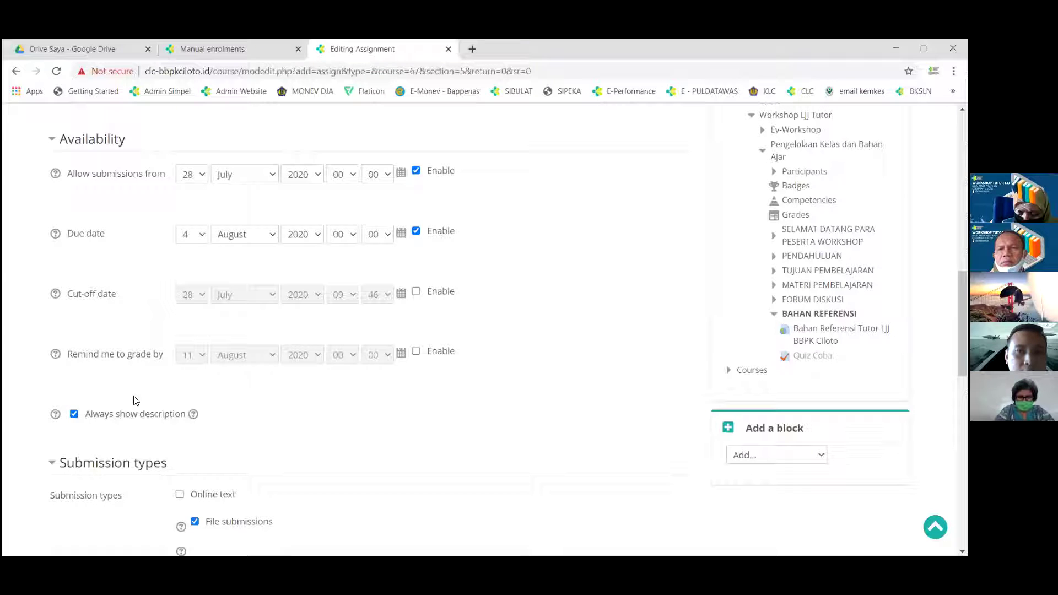
{"action": "scroll", "coordinate": [136, 400], "scroll_direction": "down", "scroll_amount": 1}
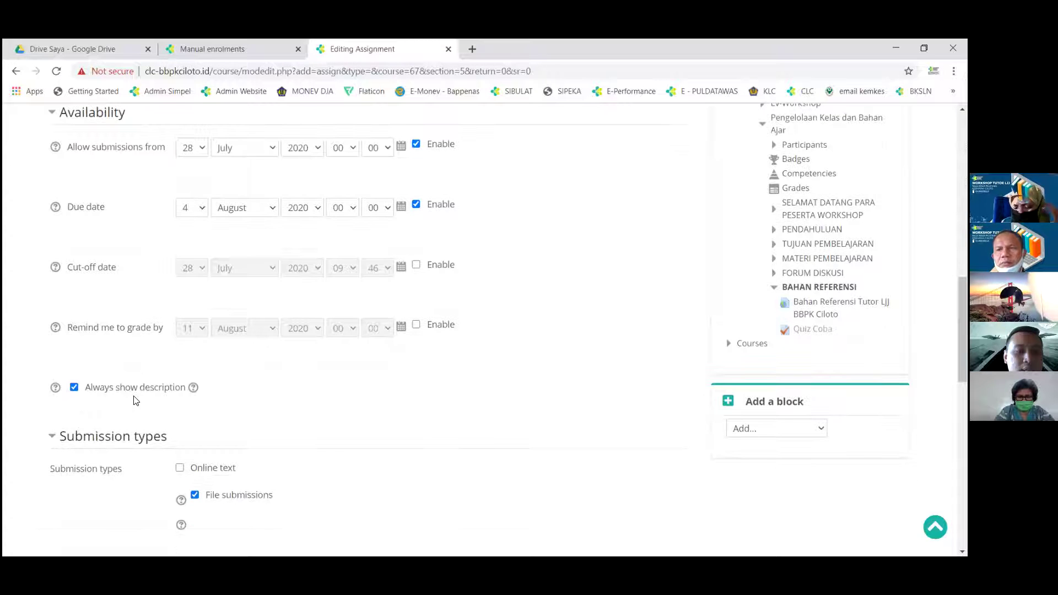
Step: Try Online text as the only submission type and revert to File submissions only
{"action": "scroll", "coordinate": [136, 401], "scroll_direction": "down", "scroll_amount": 2}
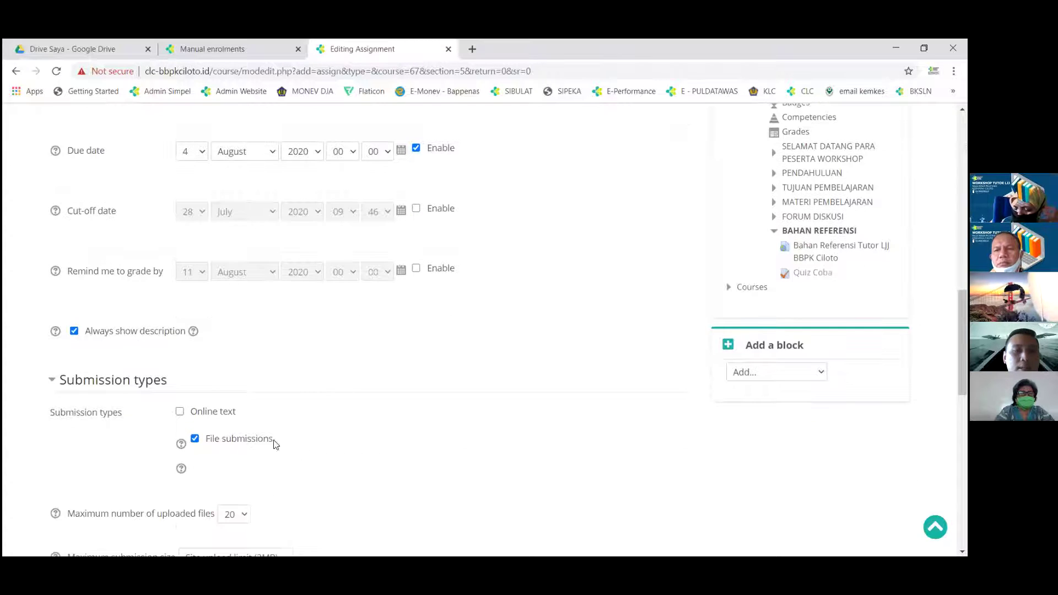
{"action": "scroll", "coordinate": [136, 384], "scroll_direction": "down", "scroll_amount": 1}
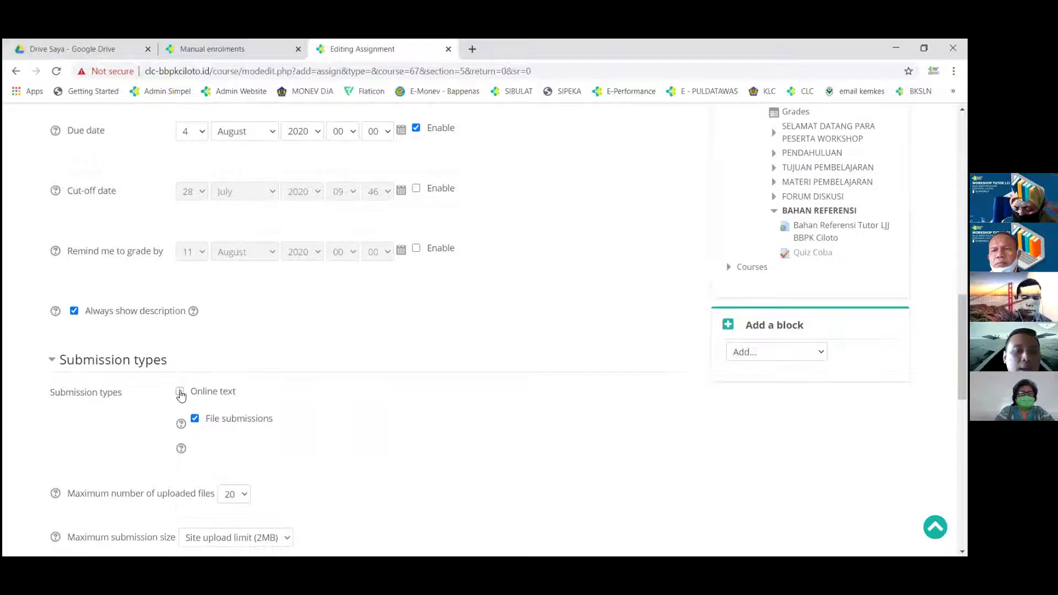
{"action": "left_click", "coordinate": [180, 392]}
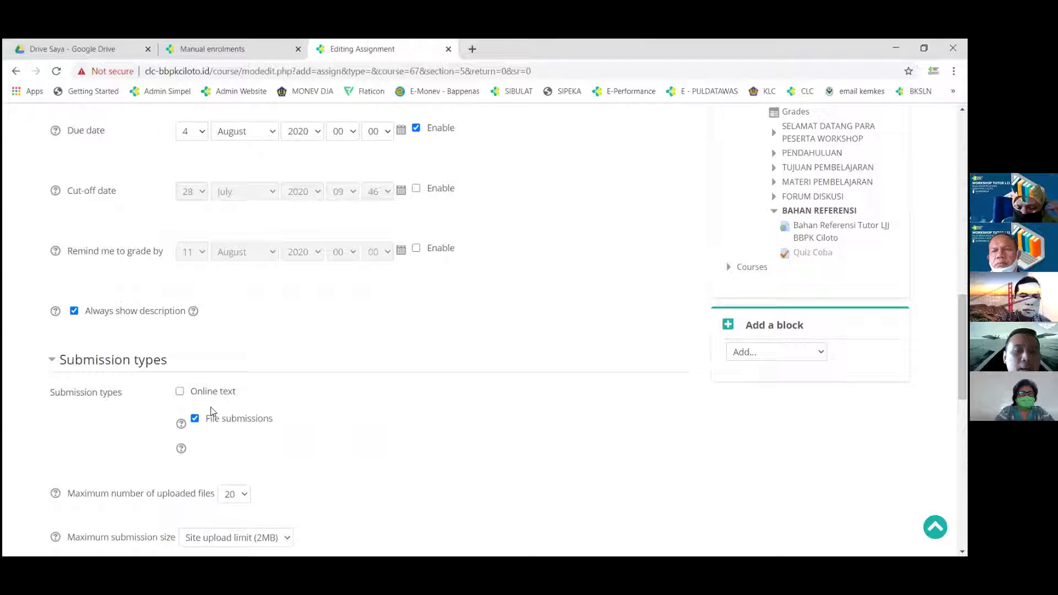
{"action": "left_click", "coordinate": [203, 421]}
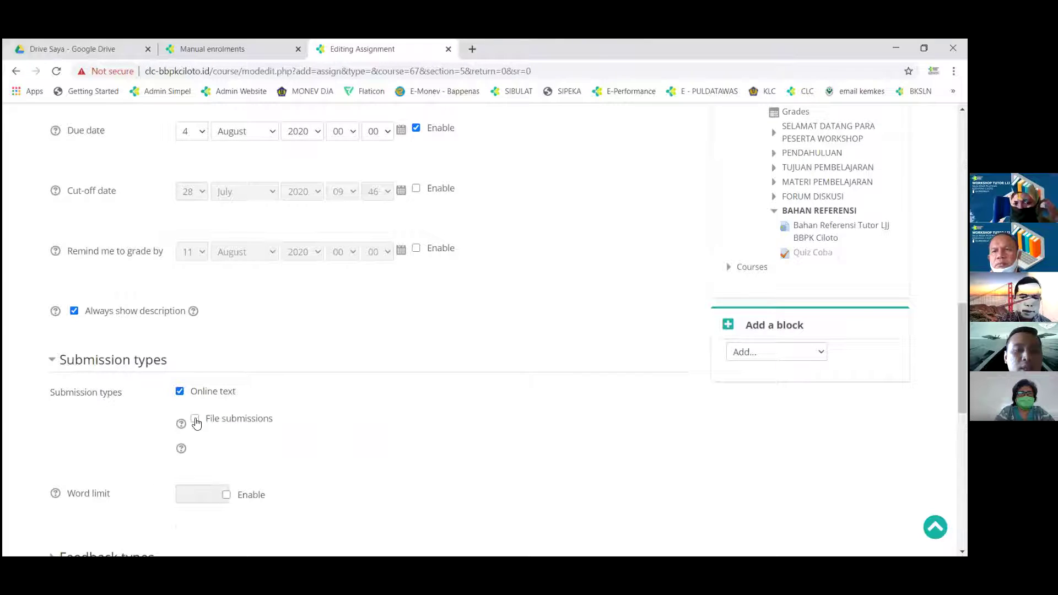
{"action": "left_click", "coordinate": [203, 421]}
{"action": "left_click", "coordinate": [180, 392]}
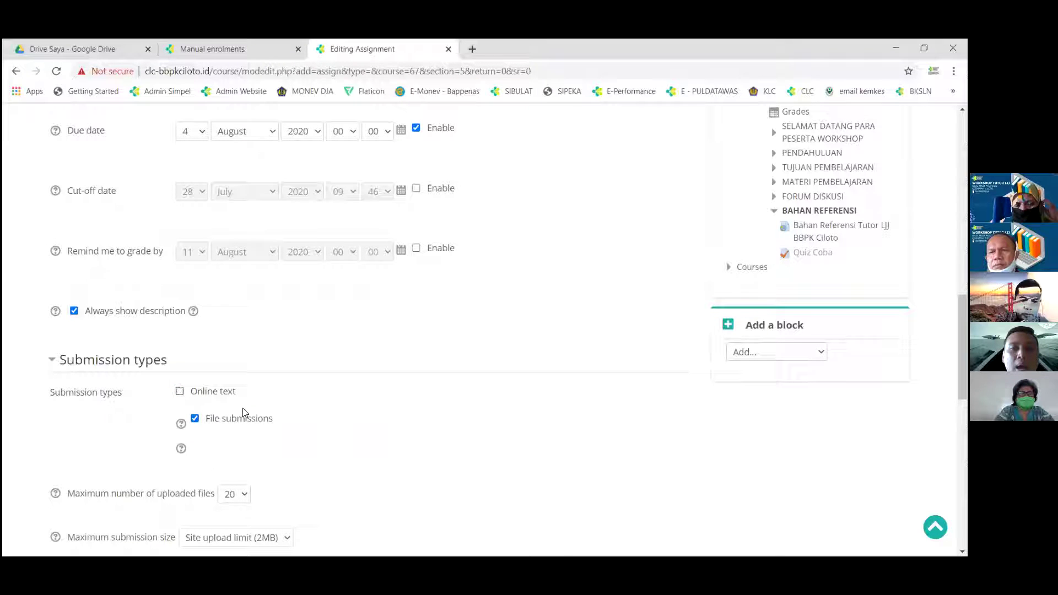
Step: Enable Online text in addition to File submissions and set an enabled word limit of 300
{"action": "left_click", "coordinate": [181, 392]}
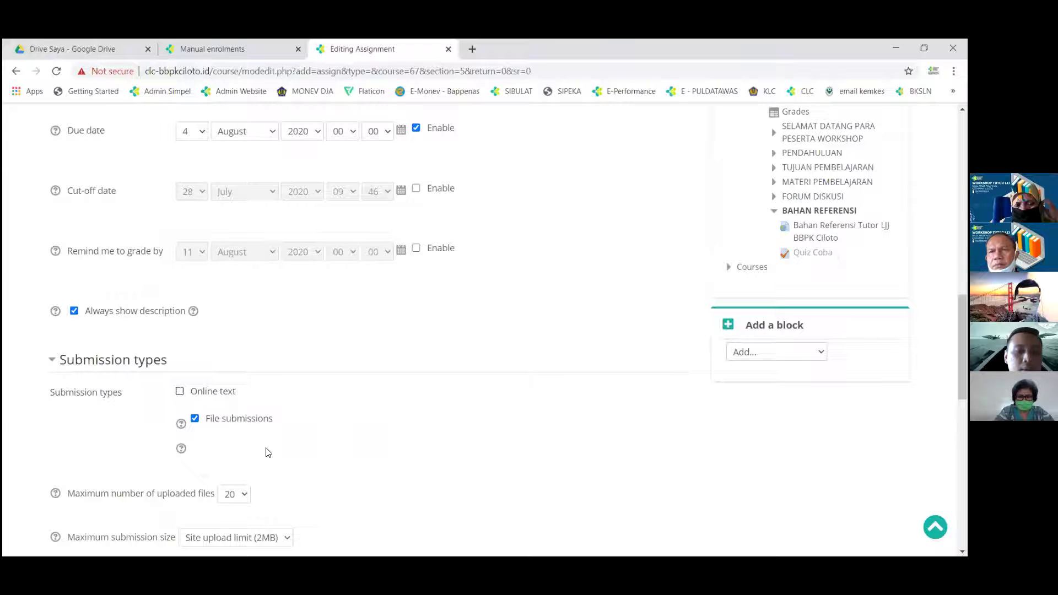
{"action": "scroll", "coordinate": [230, 435], "scroll_direction": "down", "scroll_amount": 1}
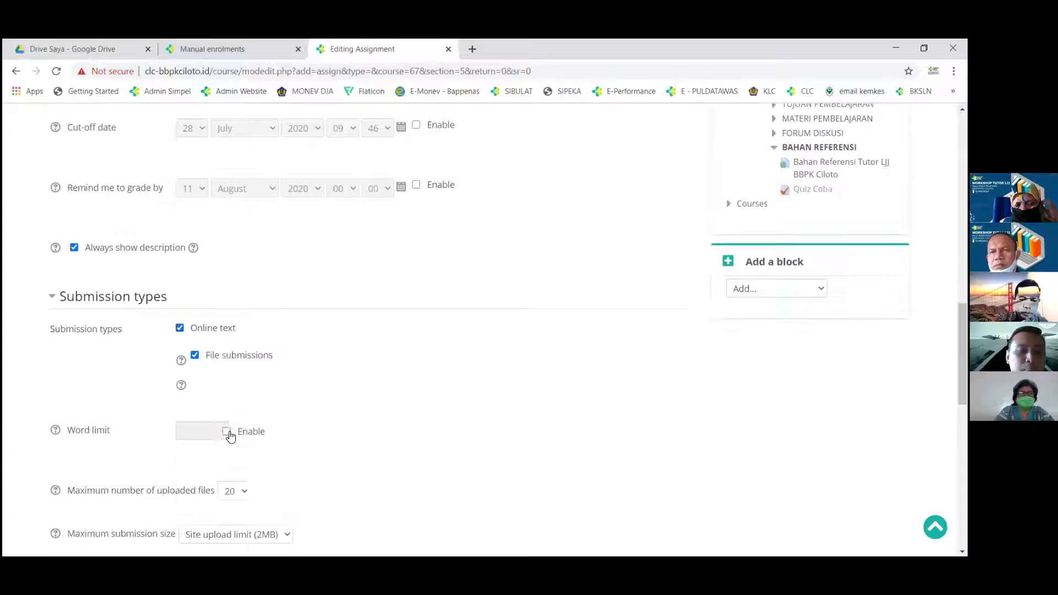
{"action": "left_click", "coordinate": [227, 431]}
{"action": "left_click", "coordinate": [208, 427]}
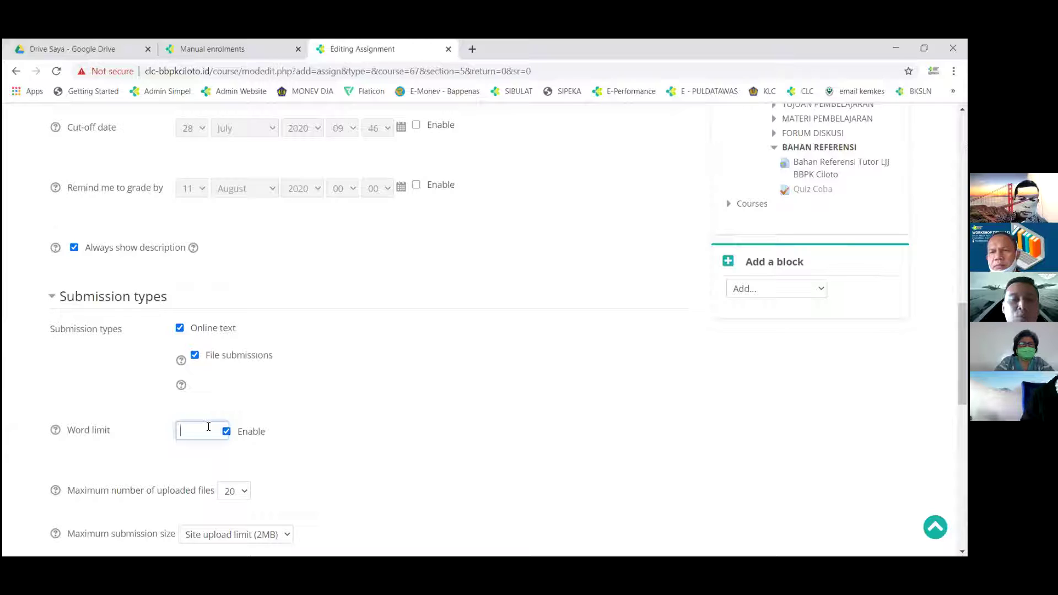
{"action": "type", "text": "300"}
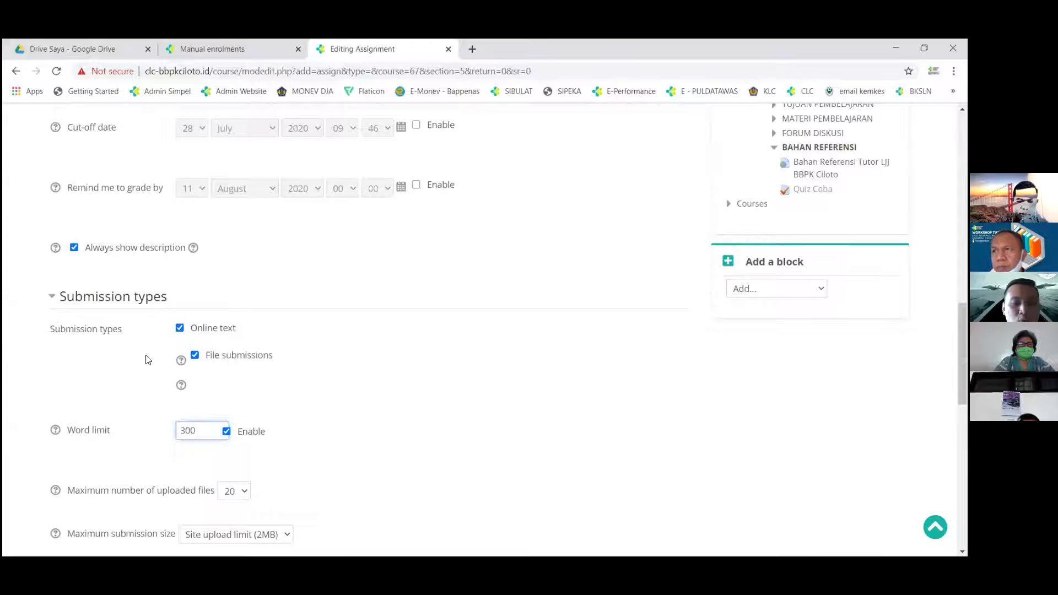
Step: Review the assignment form from the description through the availability dates to the submission types
{"action": "scroll", "coordinate": [147, 360], "scroll_direction": "down", "scroll_amount": 1}
{"action": "double_click", "coordinate": [177, 398]}
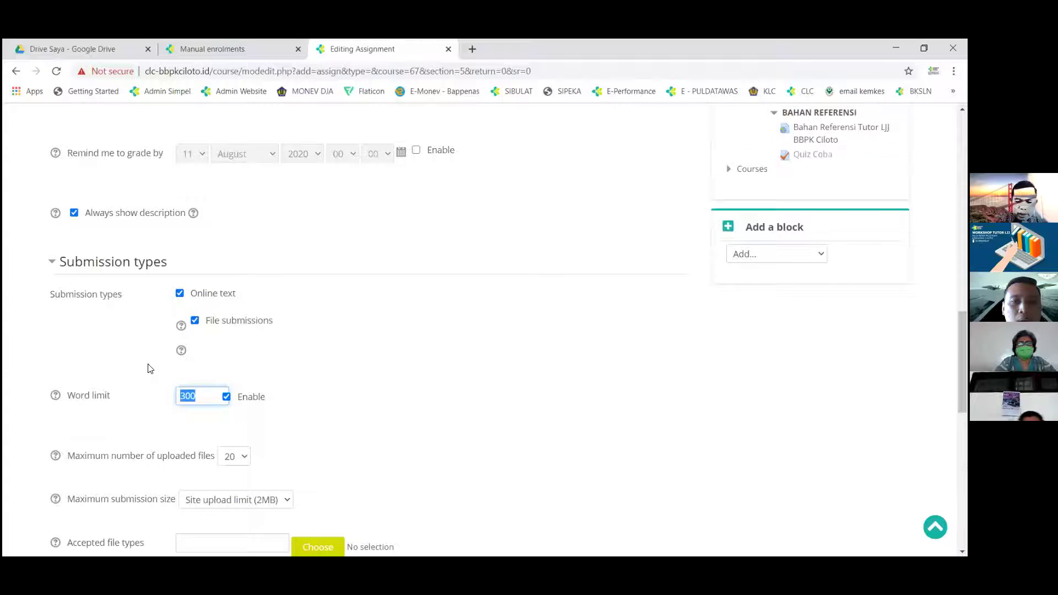
{"action": "scroll", "coordinate": [148, 368], "scroll_direction": "up", "scroll_amount": 8}
{"action": "scroll", "coordinate": [148, 368], "scroll_direction": "up", "scroll_amount": 5}
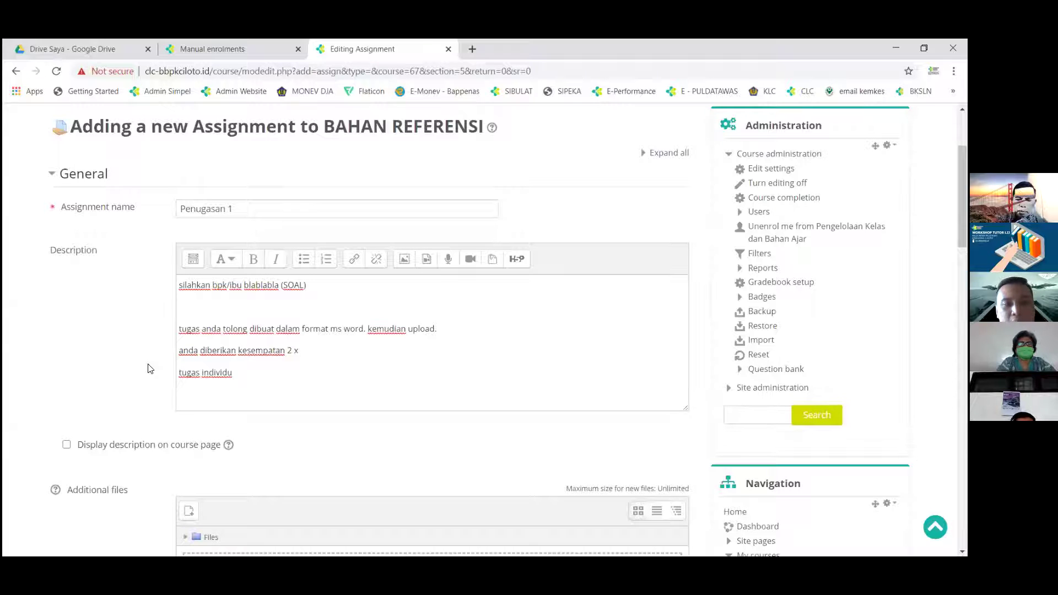
{"action": "scroll", "coordinate": [148, 368], "scroll_direction": "down", "scroll_amount": 12}
{"action": "scroll", "coordinate": [148, 368], "scroll_direction": "down", "scroll_amount": 3}
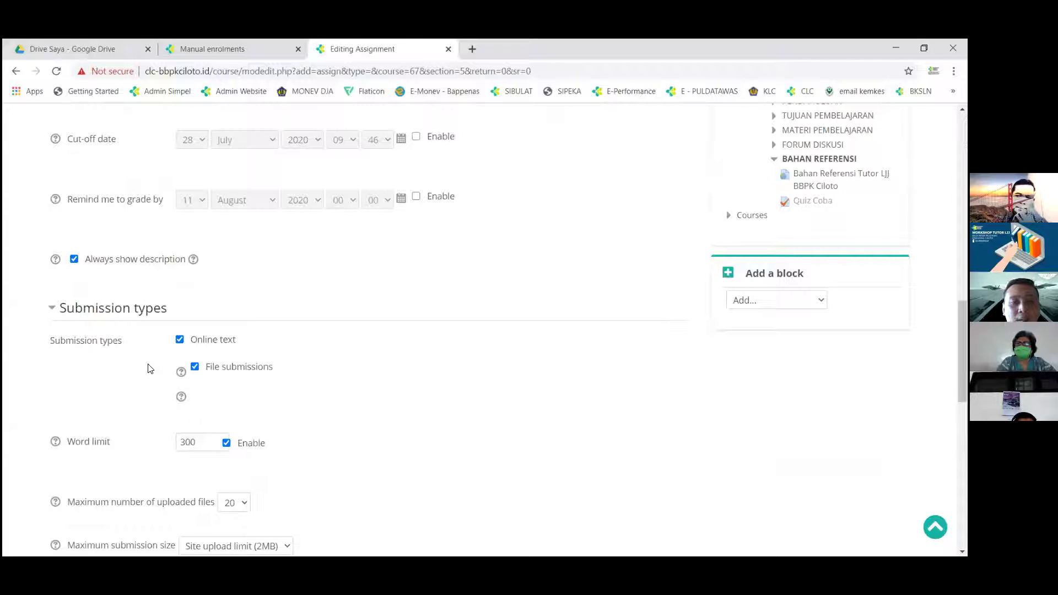
Step: Set the maximum number of uploaded files to 2 and keep the maximum submission size at Site upload limit (2MB)
{"action": "scroll", "coordinate": [149, 368], "scroll_direction": "down", "scroll_amount": 2}
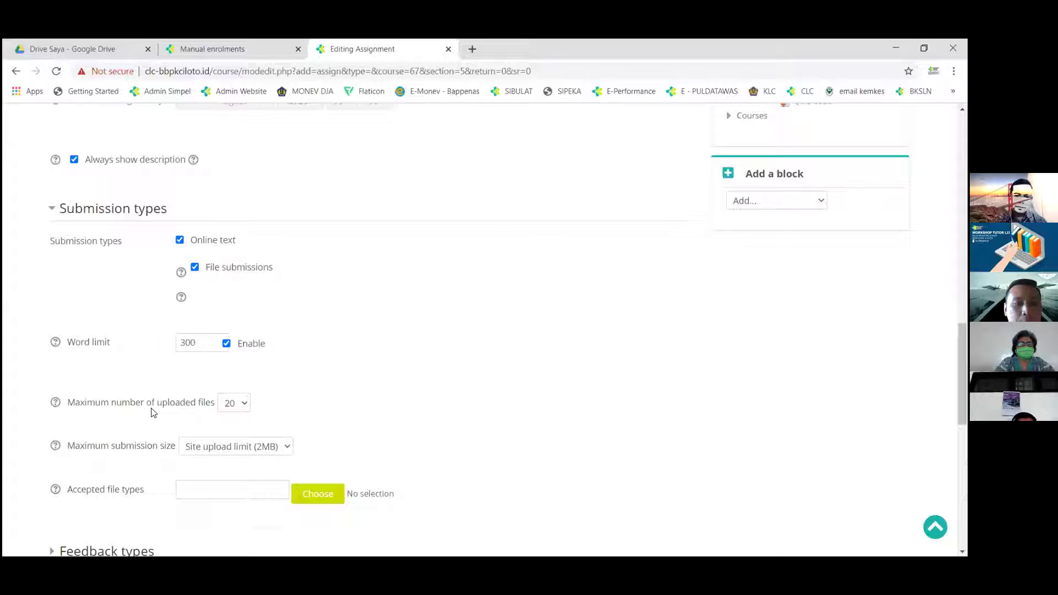
{"action": "left_click", "coordinate": [241, 406]}
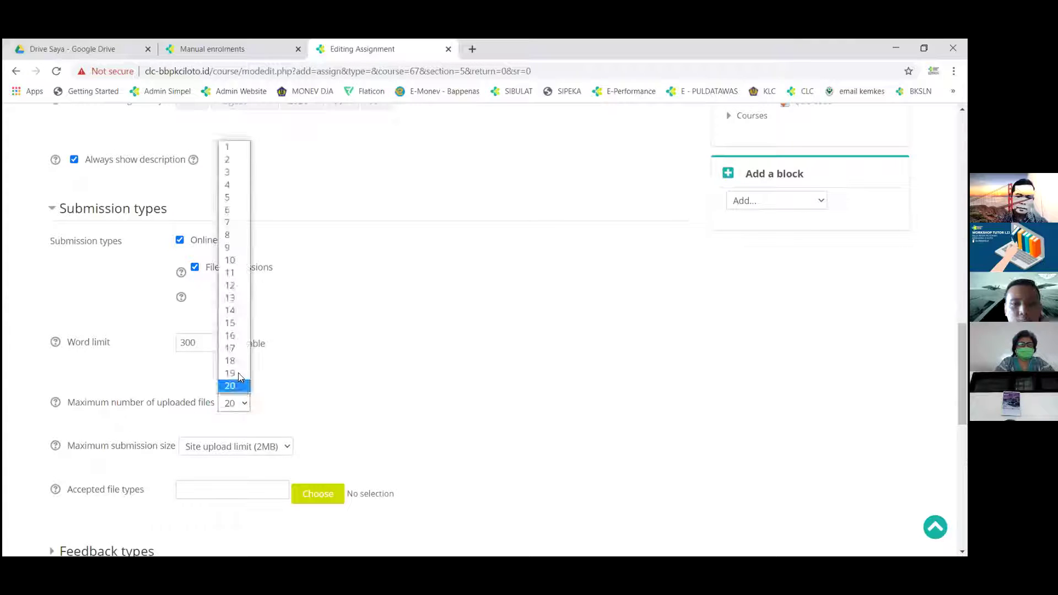
{"action": "left_click", "coordinate": [235, 165]}
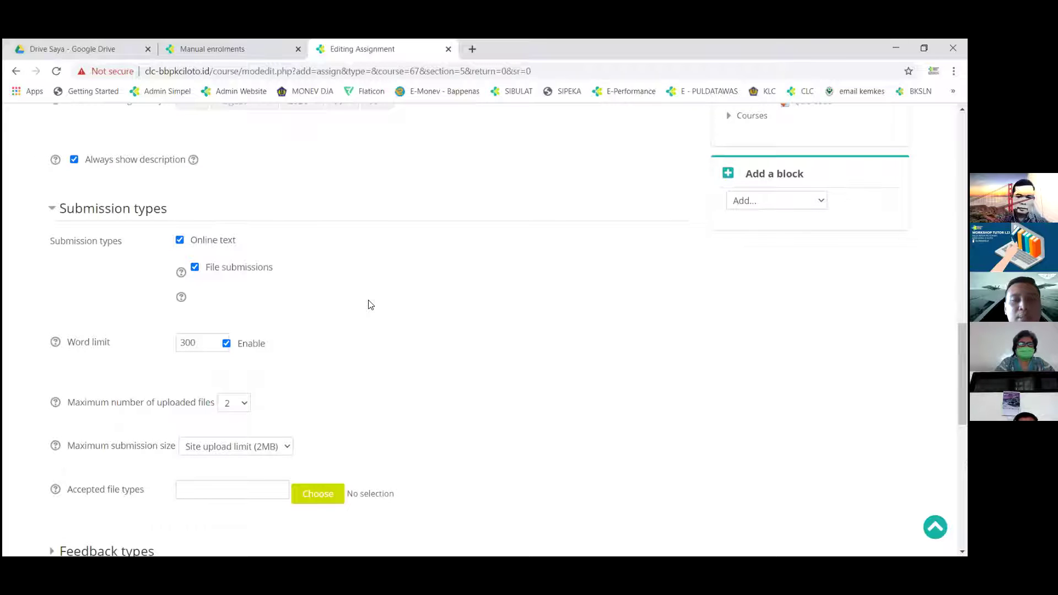
{"action": "scroll", "coordinate": [370, 305], "scroll_direction": "down", "scroll_amount": 1}
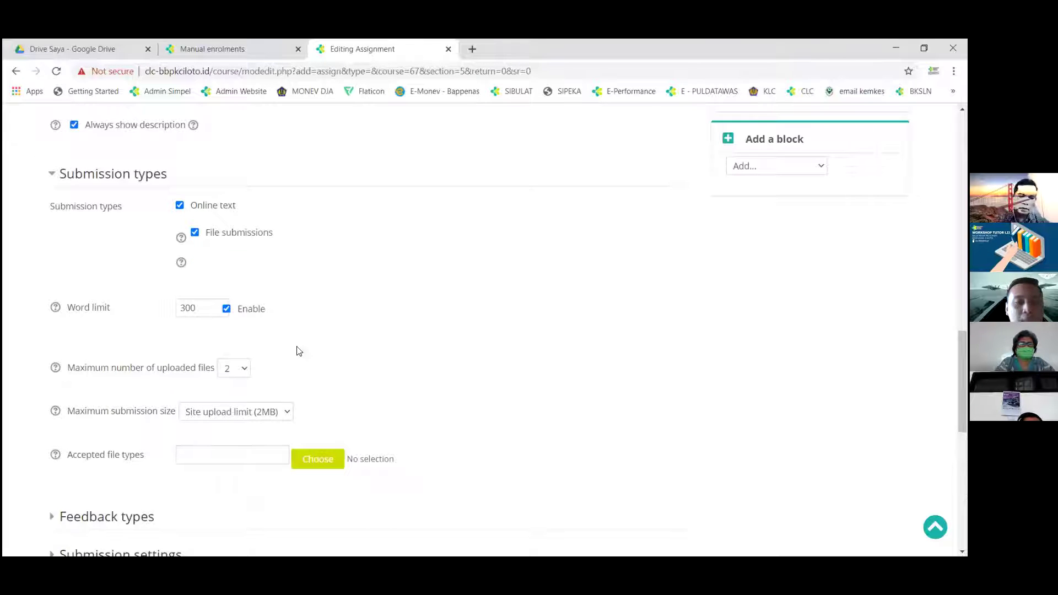
{"action": "scroll", "coordinate": [287, 350], "scroll_direction": "down", "scroll_amount": 2}
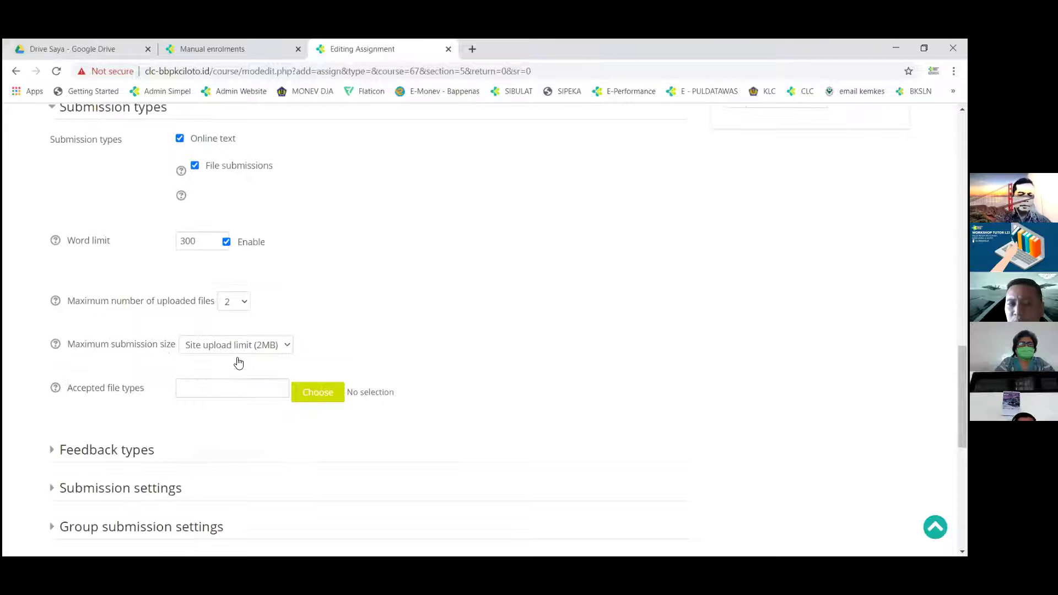
{"action": "left_click", "coordinate": [238, 353]}
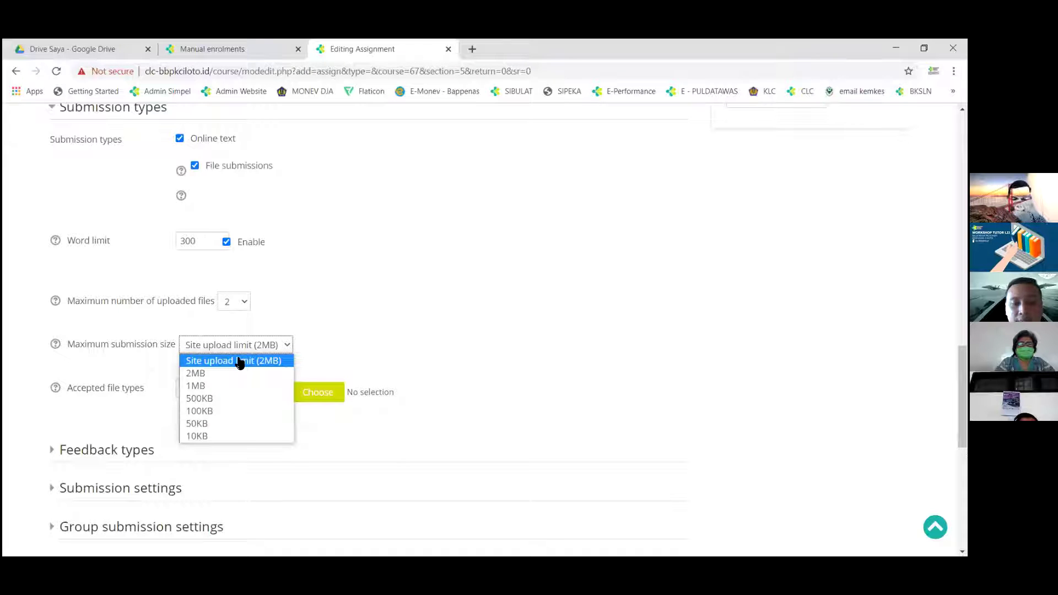
{"action": "left_click", "coordinate": [355, 331]}
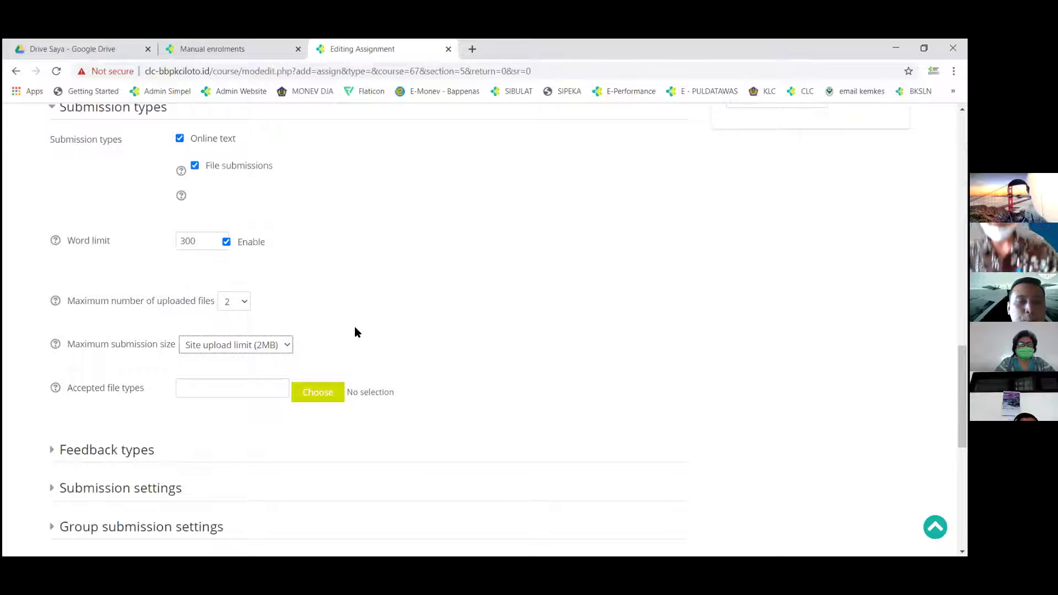
Step: Expand Submission settings, try requiring students to accept the submission statement, and set that requirement back to No
{"action": "scroll", "coordinate": [168, 317], "scroll_direction": "down", "scroll_amount": 3}
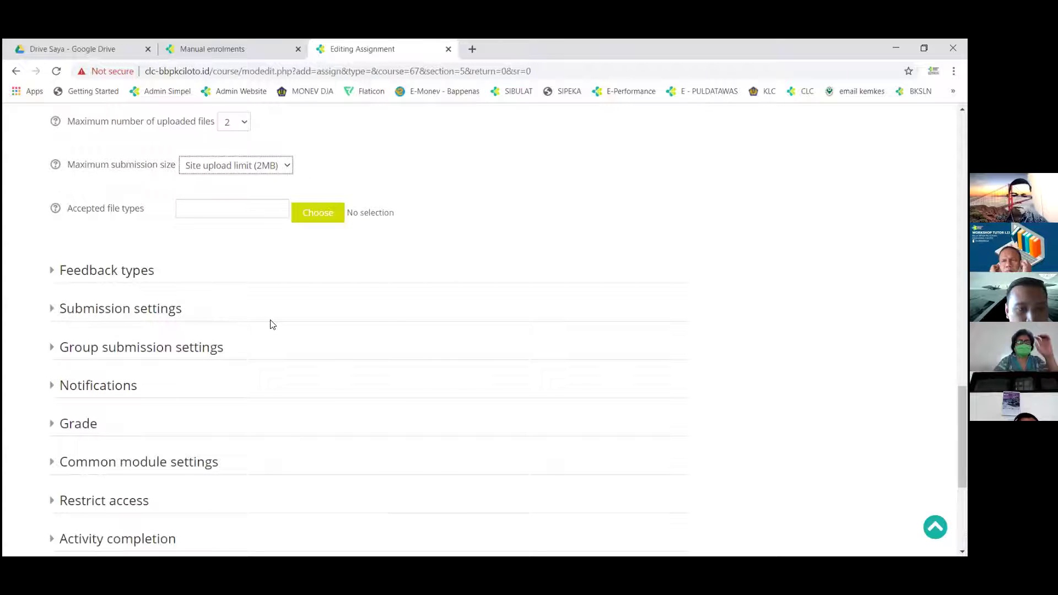
{"action": "scroll", "coordinate": [271, 324], "scroll_direction": "down", "scroll_amount": 1}
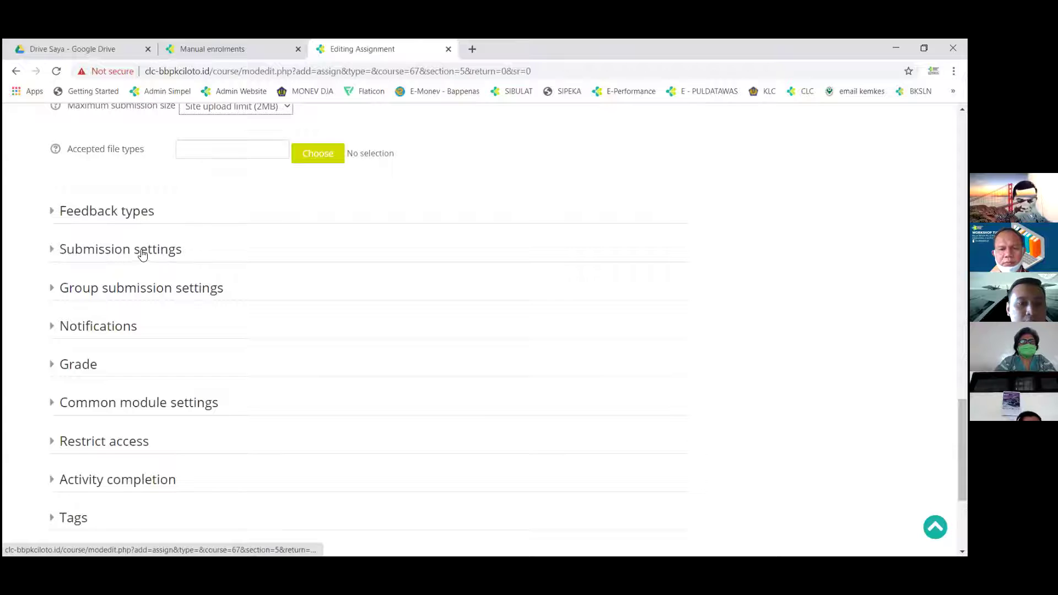
{"action": "left_click", "coordinate": [159, 257]}
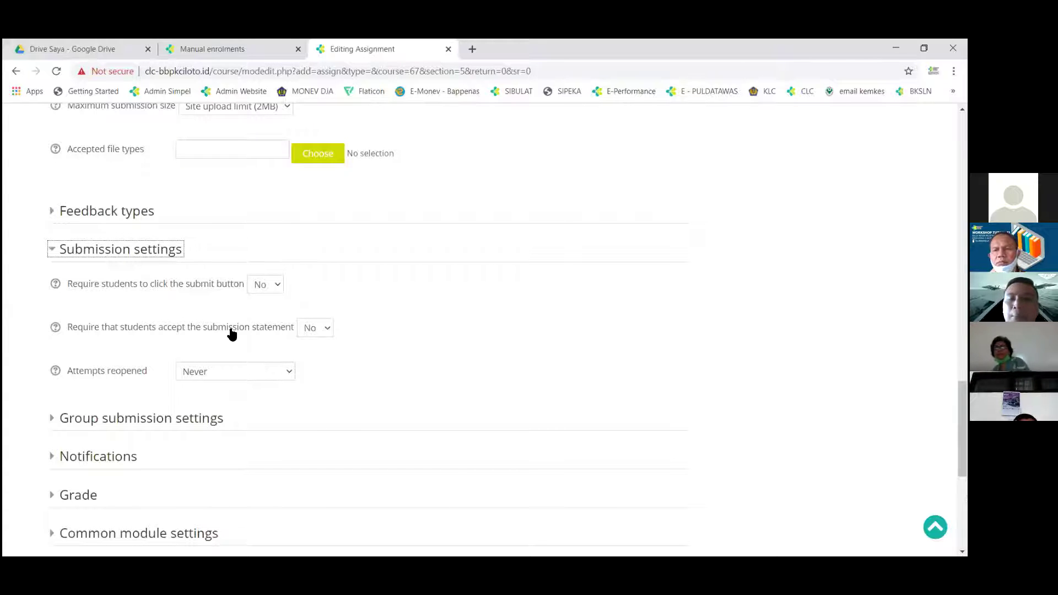
{"action": "left_click", "coordinate": [327, 335]}
{"action": "left_click", "coordinate": [374, 346]}
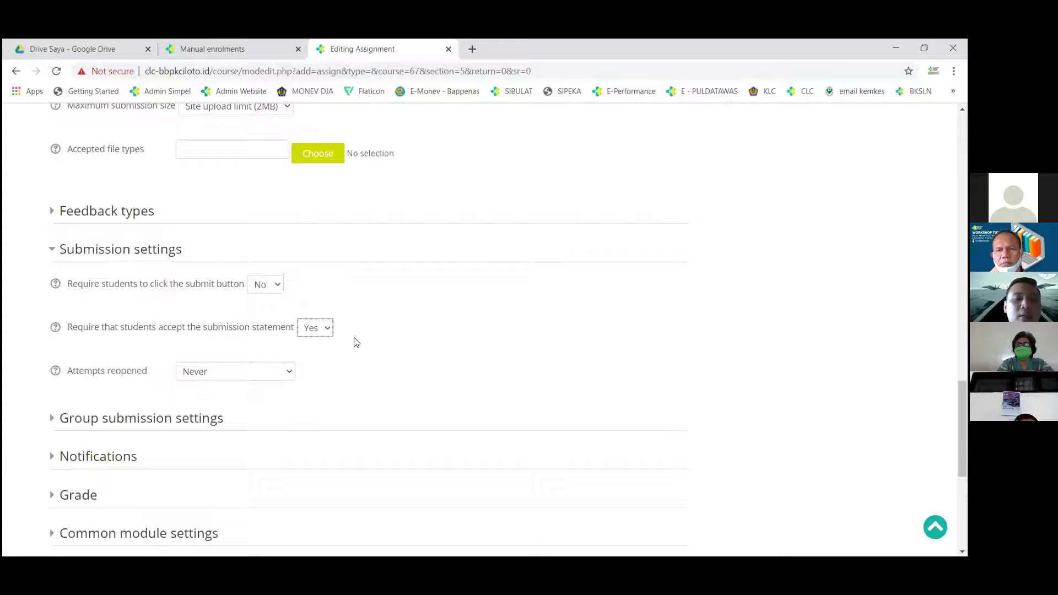
{"action": "left_click", "coordinate": [317, 334]}
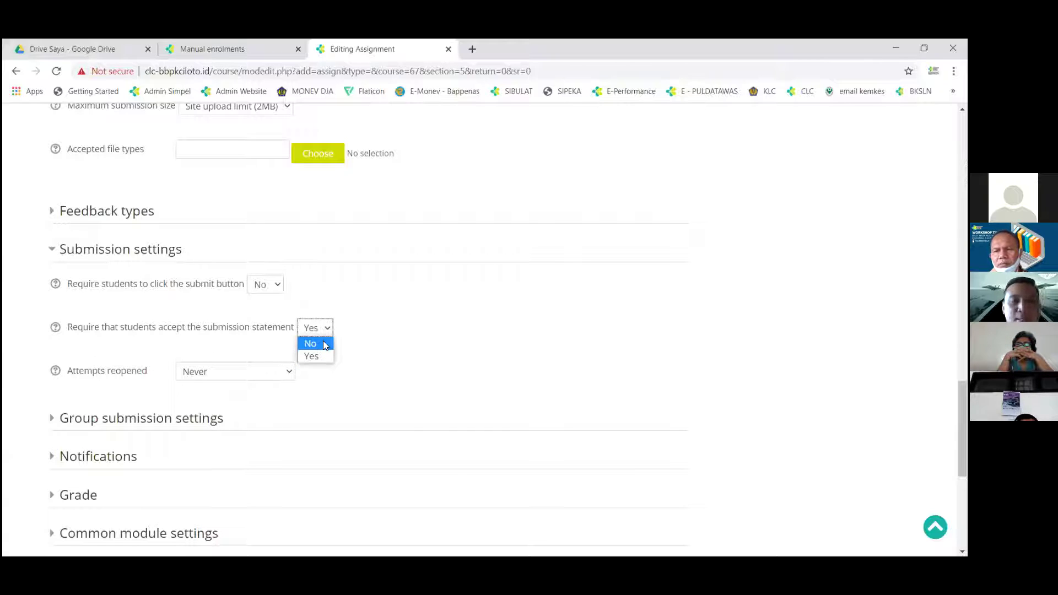
{"action": "left_click", "coordinate": [324, 344]}
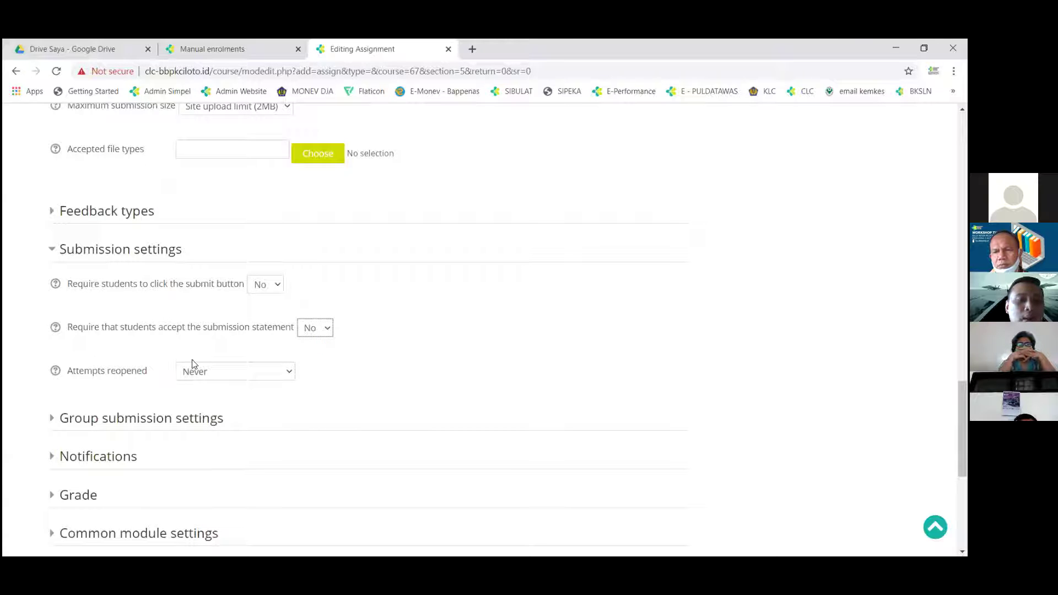
Step: Try Manually and Automatically until pass for Attempts reopened, check the Maximum attempts choices, and return Attempts reopened to Never
{"action": "scroll", "coordinate": [177, 348], "scroll_direction": "down", "scroll_amount": 1}
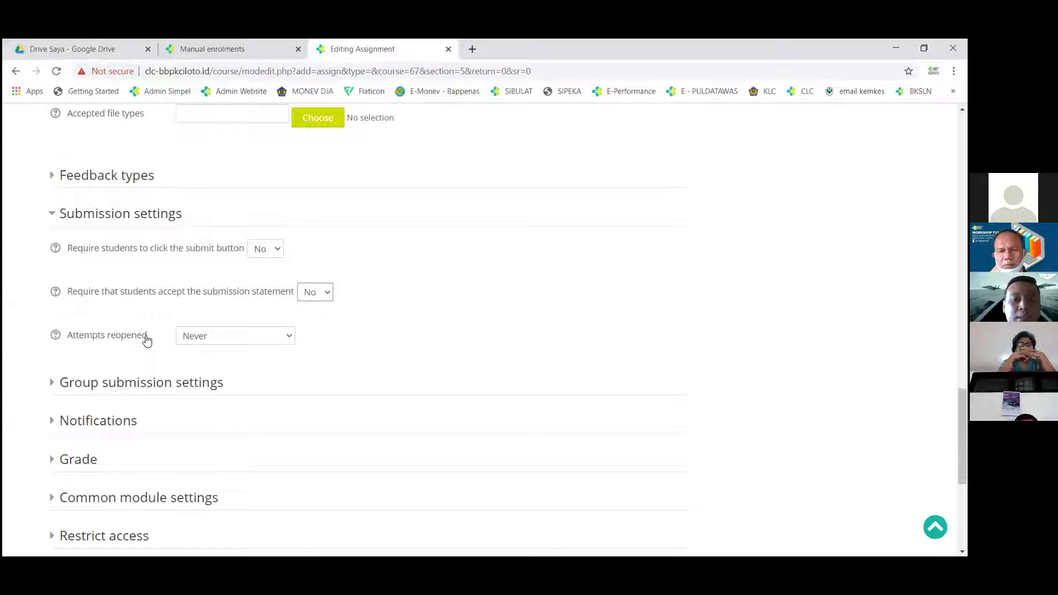
{"action": "left_click", "coordinate": [245, 337]}
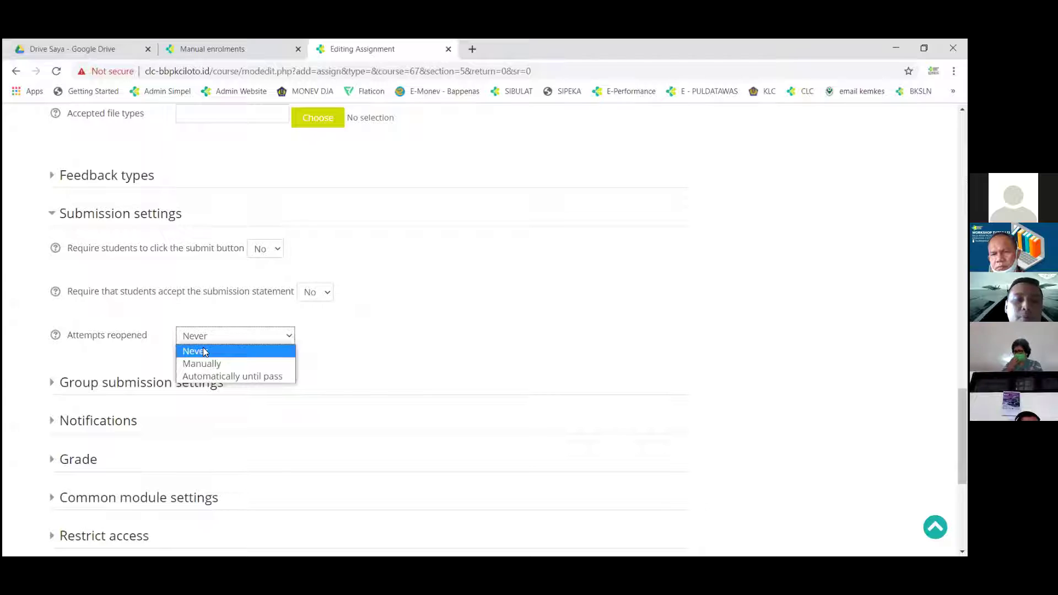
{"action": "left_click", "coordinate": [228, 365]}
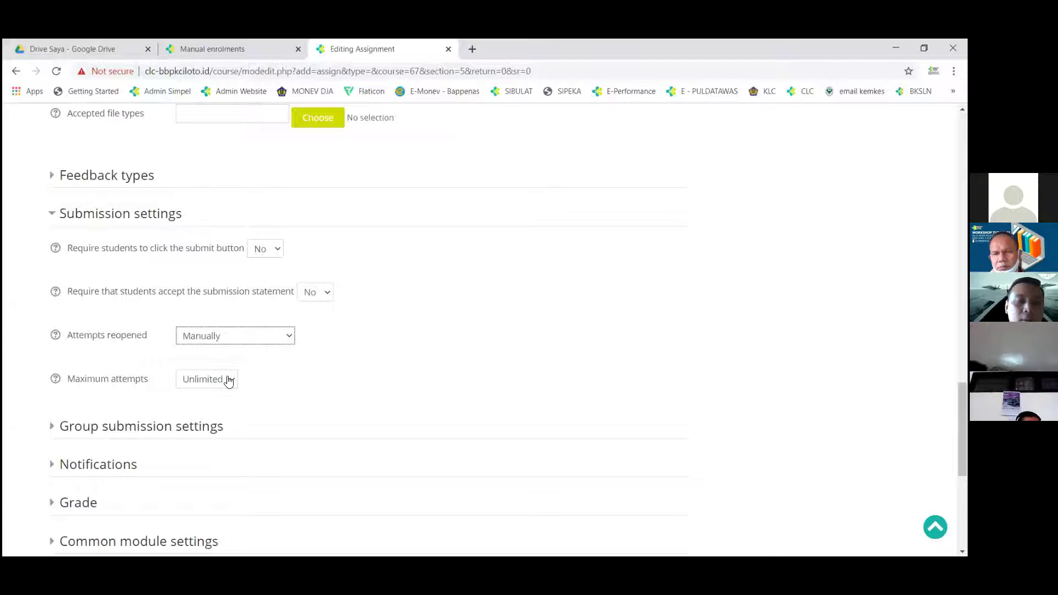
{"action": "left_click", "coordinate": [229, 379]}
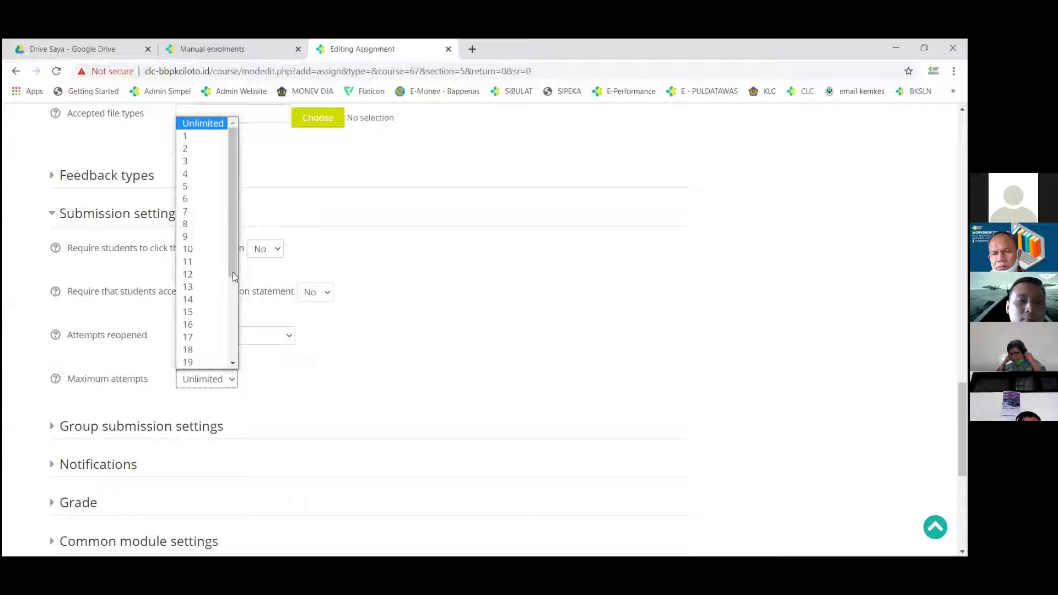
{"action": "left_click", "coordinate": [308, 355]}
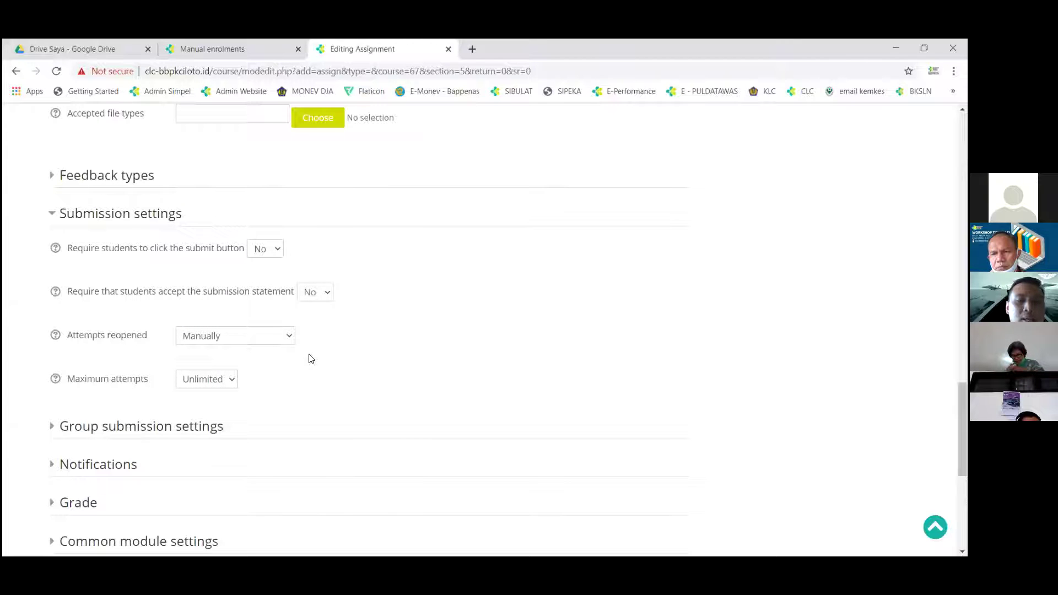
{"action": "left_click", "coordinate": [278, 339]}
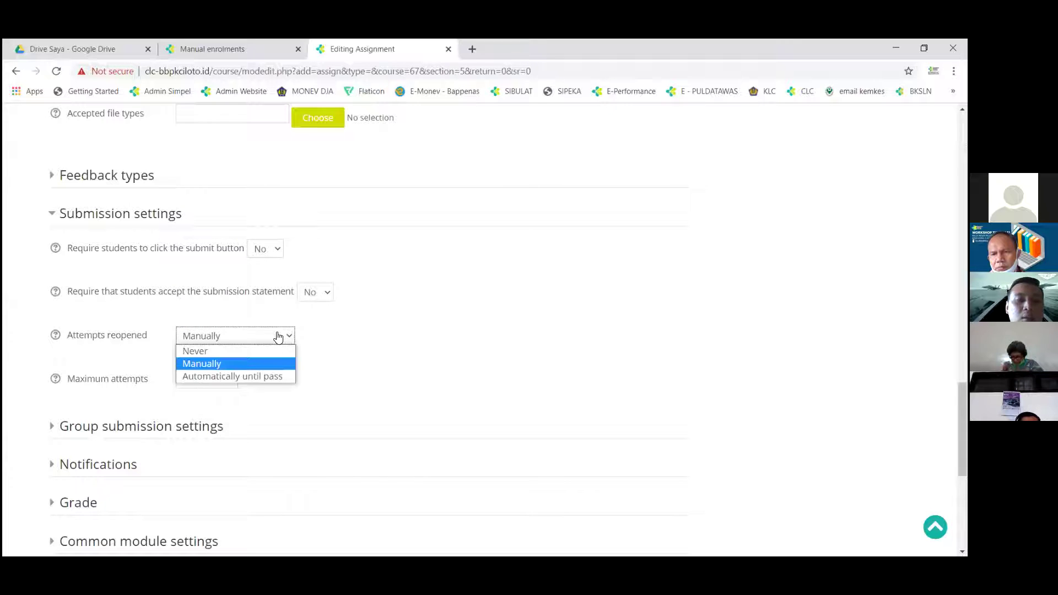
{"action": "left_click", "coordinate": [272, 374]}
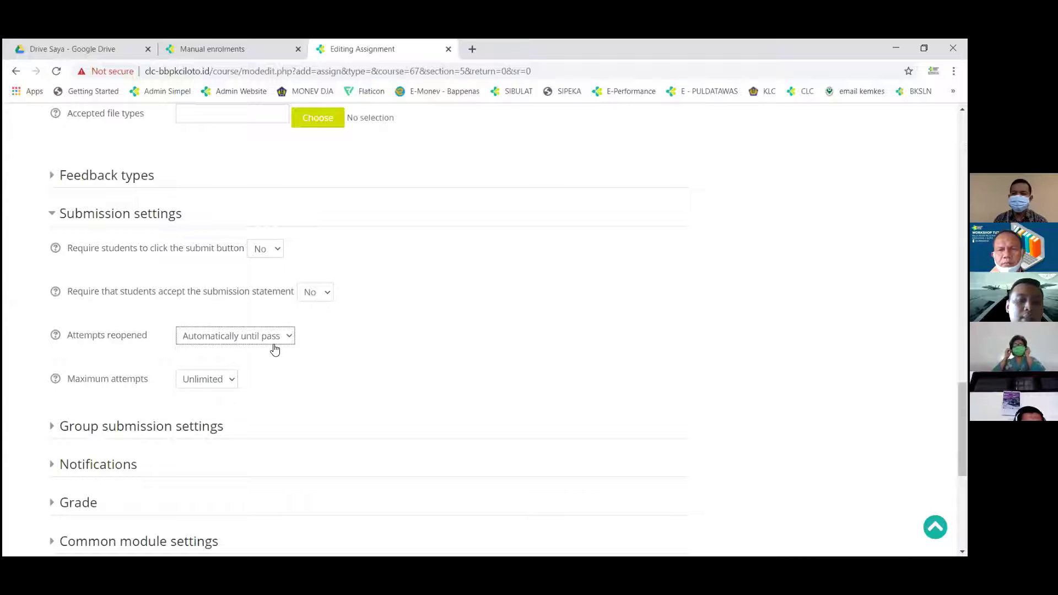
{"action": "left_click", "coordinate": [273, 342]}
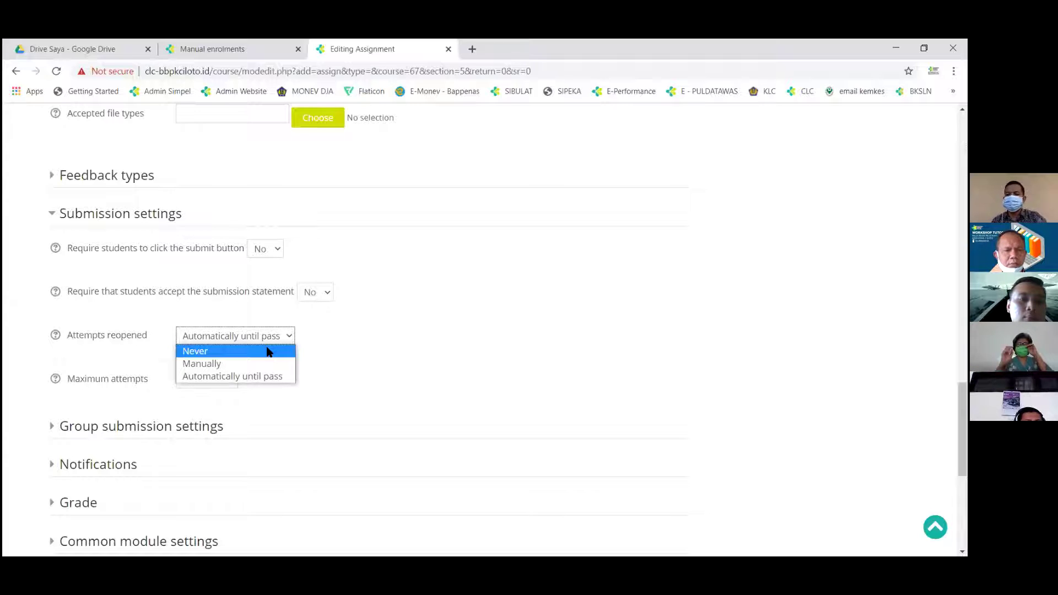
{"action": "left_click", "coordinate": [276, 336]}
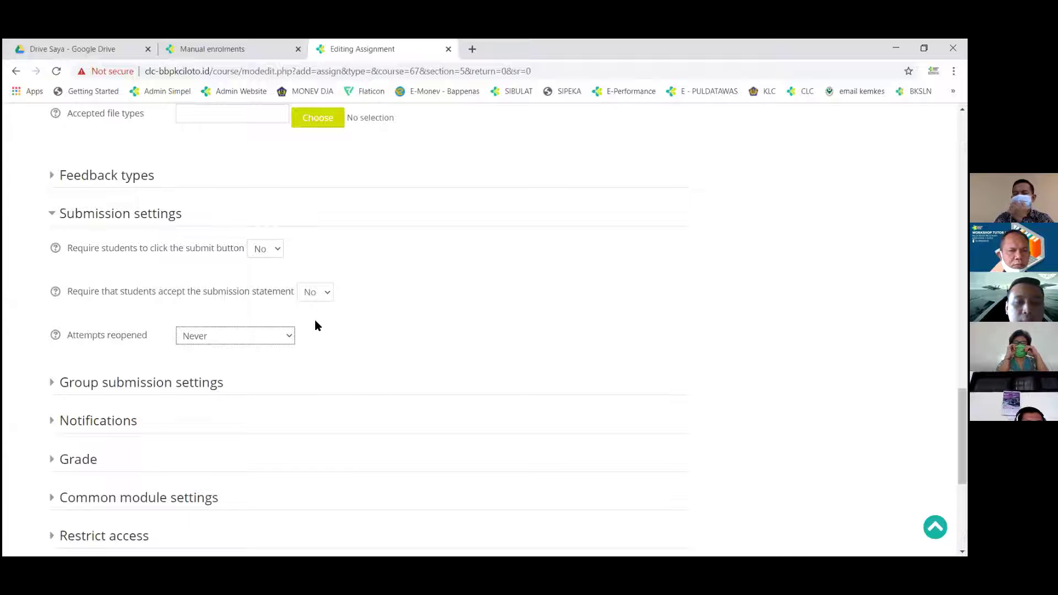
Step: Expand Group submission settings, try Yes for Students submit in groups, and set it back to No
{"action": "scroll", "coordinate": [316, 326], "scroll_direction": "down", "scroll_amount": 2}
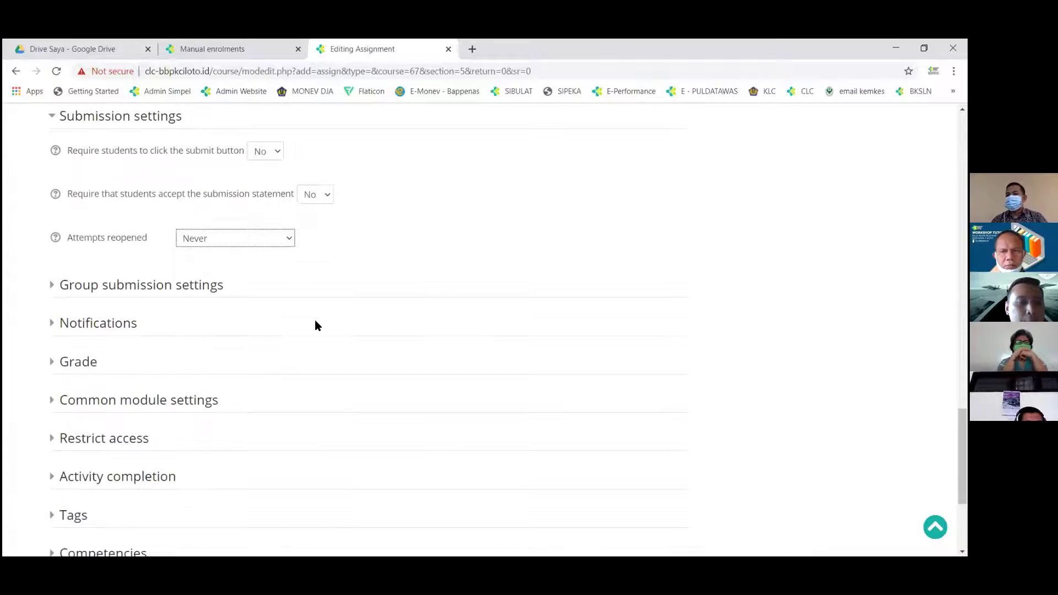
{"action": "scroll", "coordinate": [185, 270], "scroll_direction": "down", "scroll_amount": 1}
{"action": "left_click", "coordinate": [184, 266]}
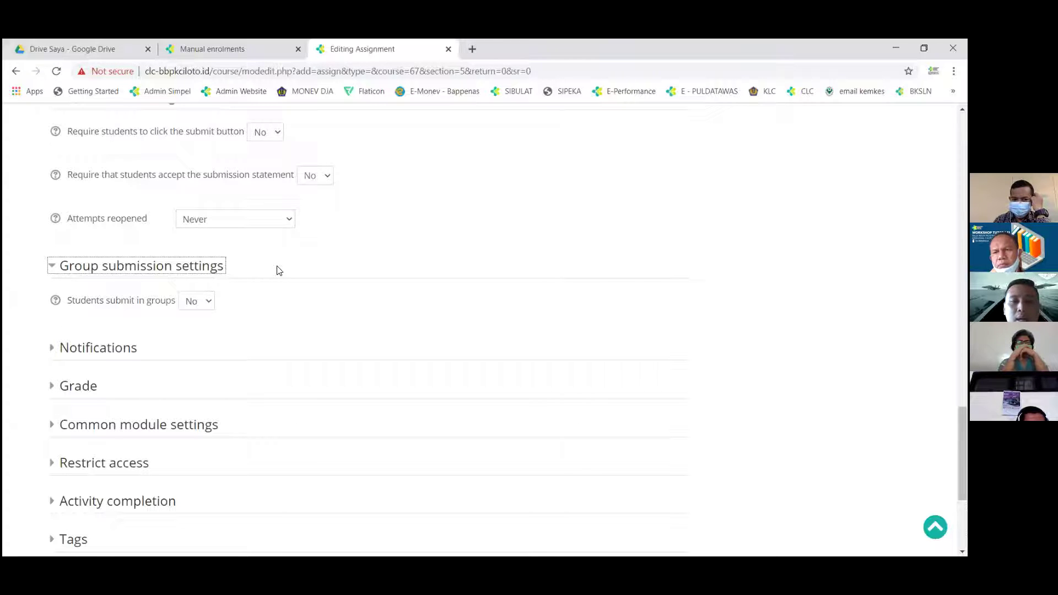
{"action": "left_click", "coordinate": [205, 301]}
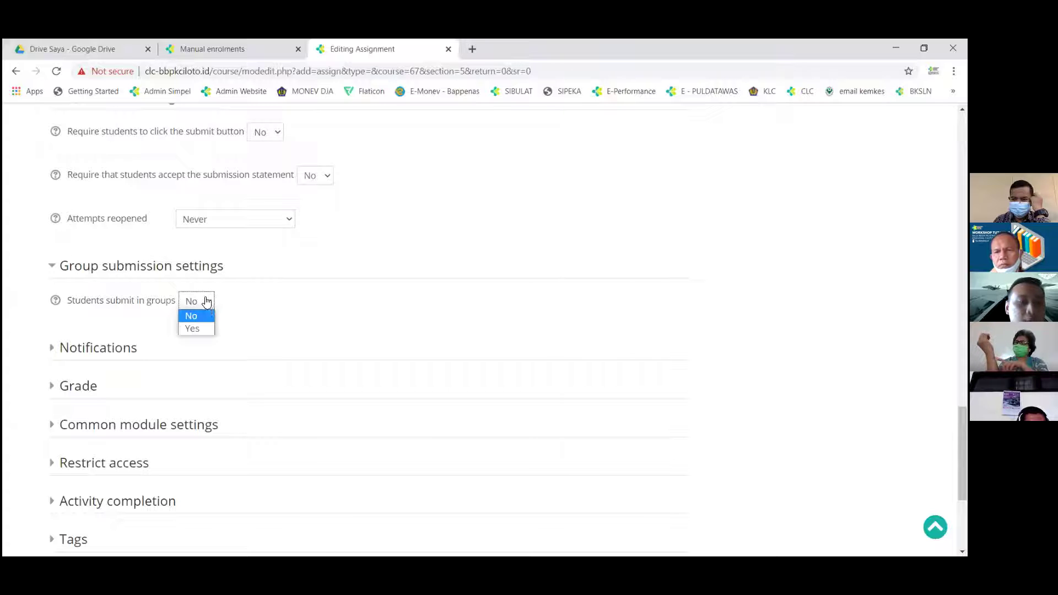
{"action": "left_click", "coordinate": [205, 329]}
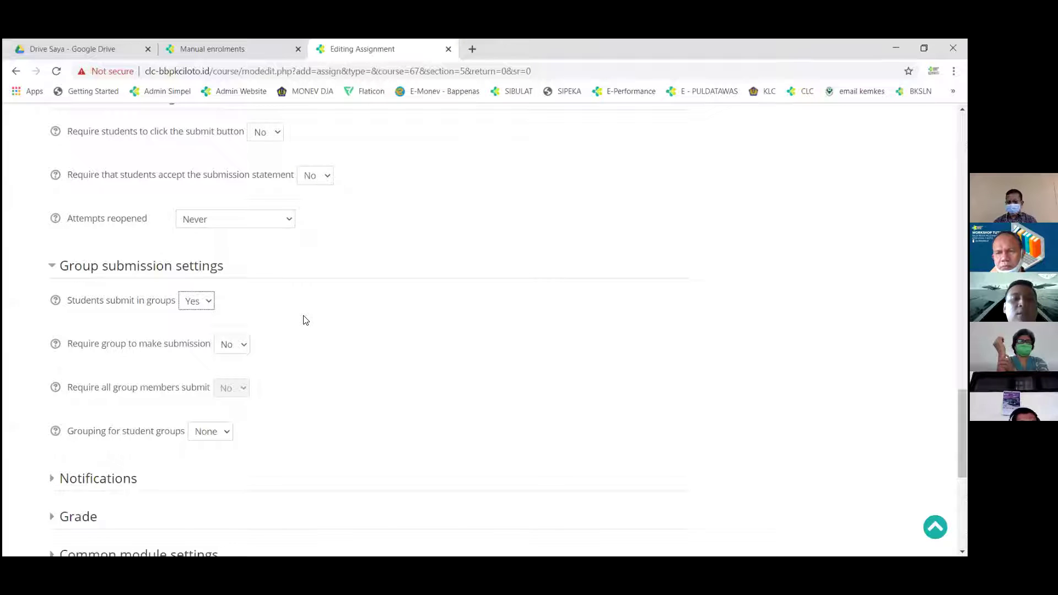
{"action": "left_click", "coordinate": [206, 302]}
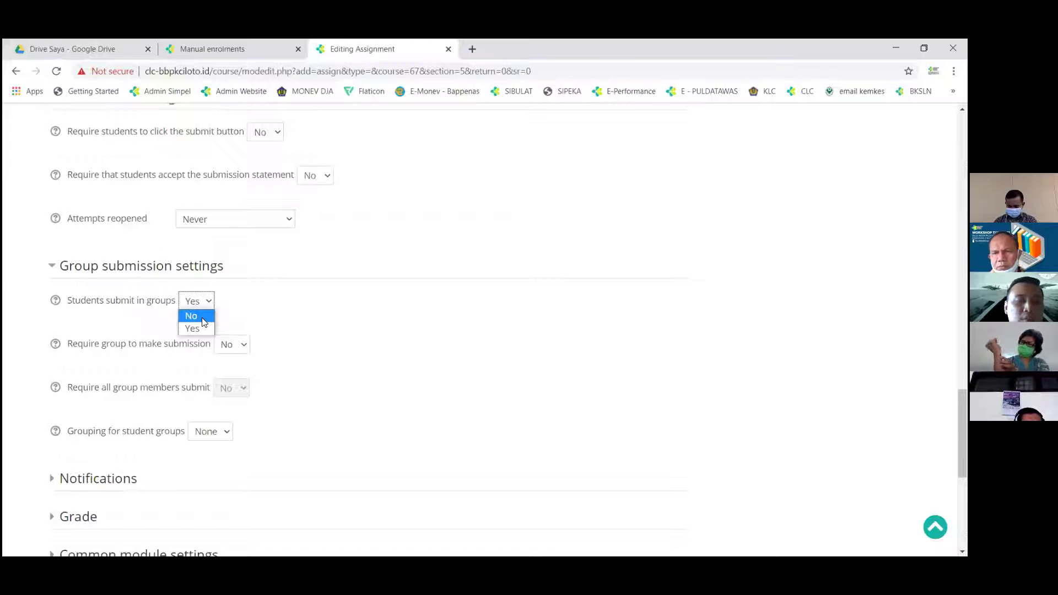
{"action": "left_click", "coordinate": [202, 318]}
Step: Expand the Grade settings and enter 100 as the maximum grade for the Point grade type
{"action": "scroll", "coordinate": [275, 327], "scroll_direction": "down", "scroll_amount": 1}
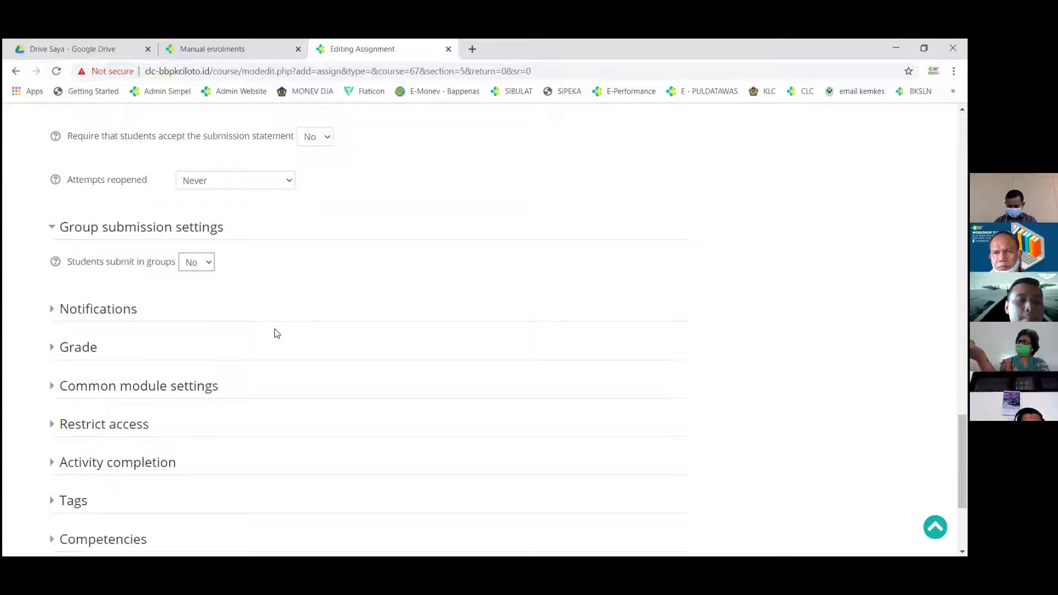
{"action": "scroll", "coordinate": [277, 333], "scroll_direction": "down", "scroll_amount": 2}
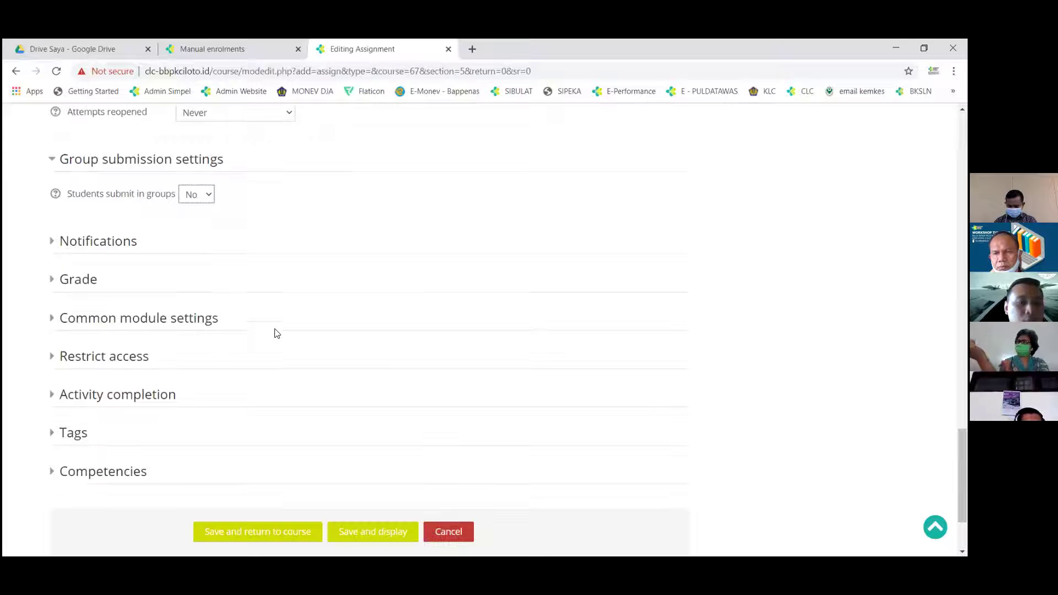
{"action": "left_click", "coordinate": [76, 278]}
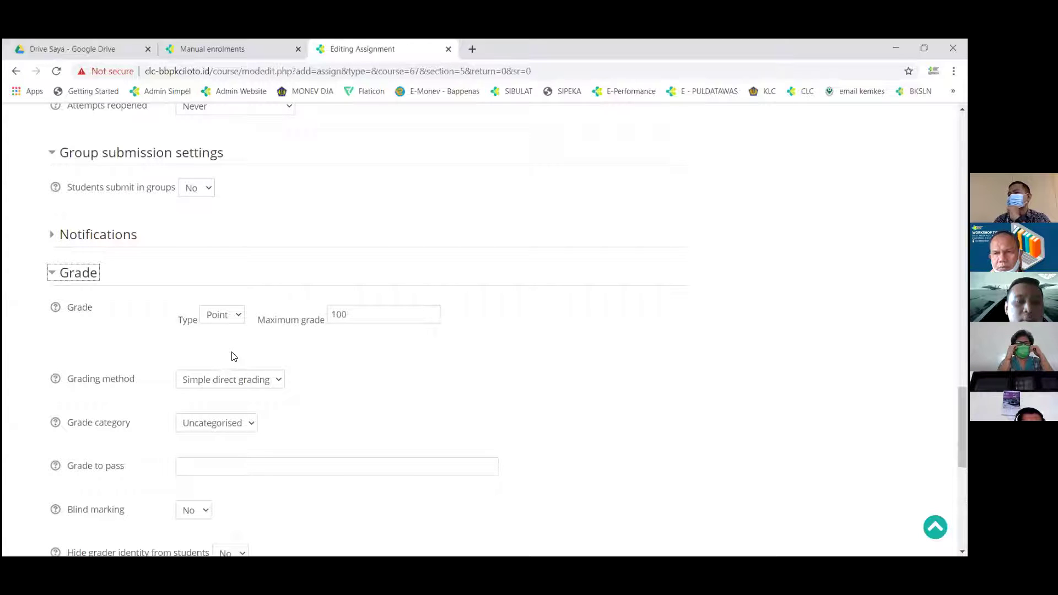
{"action": "key", "text": "Tab"}
{"action": "left_click", "coordinate": [356, 316]}
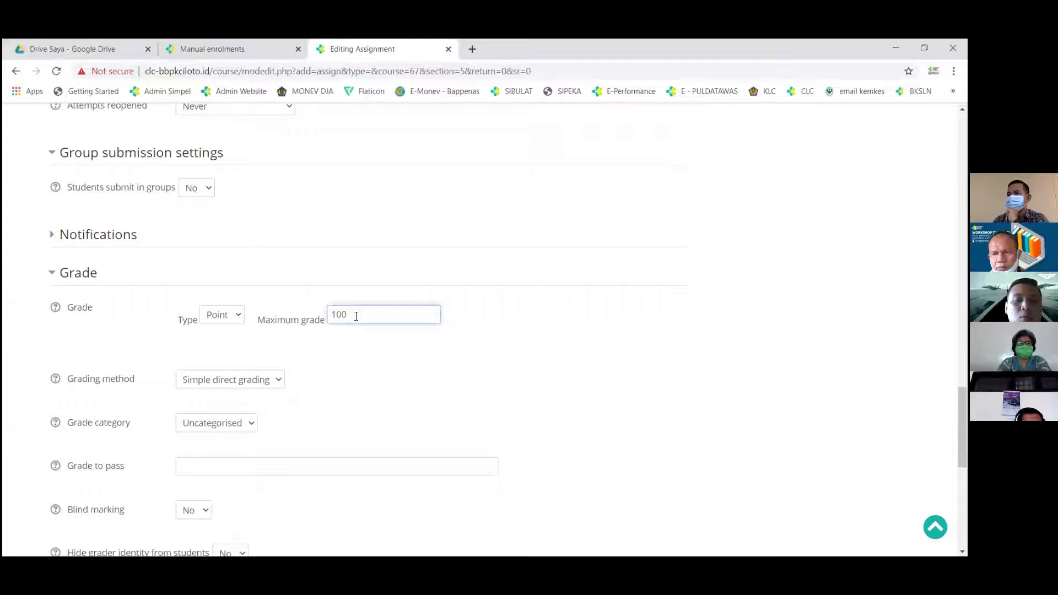
{"action": "key", "text": "BackSpace"}
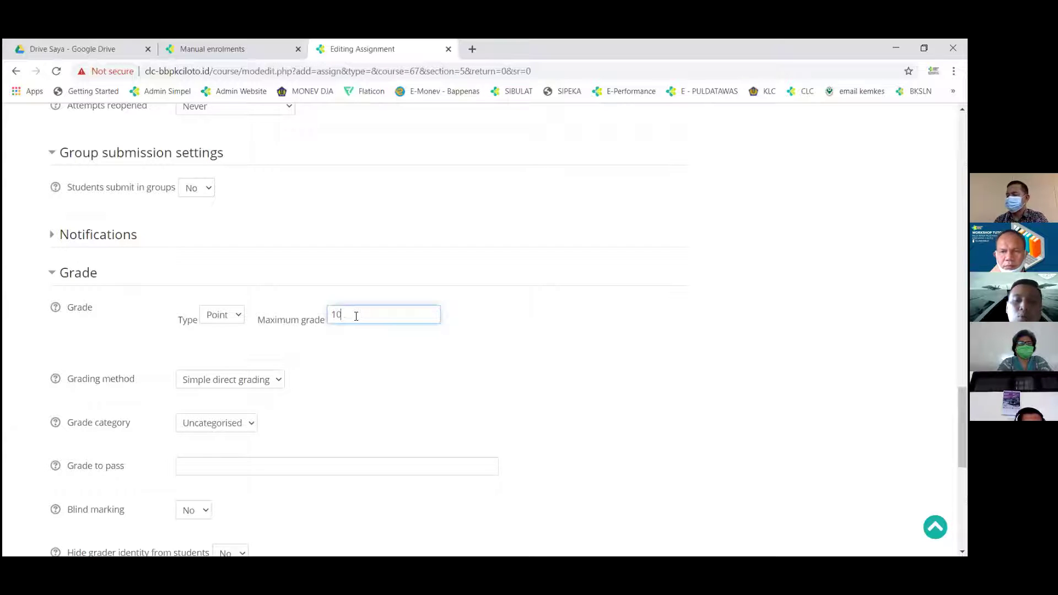
{"action": "type", "text": "0"}
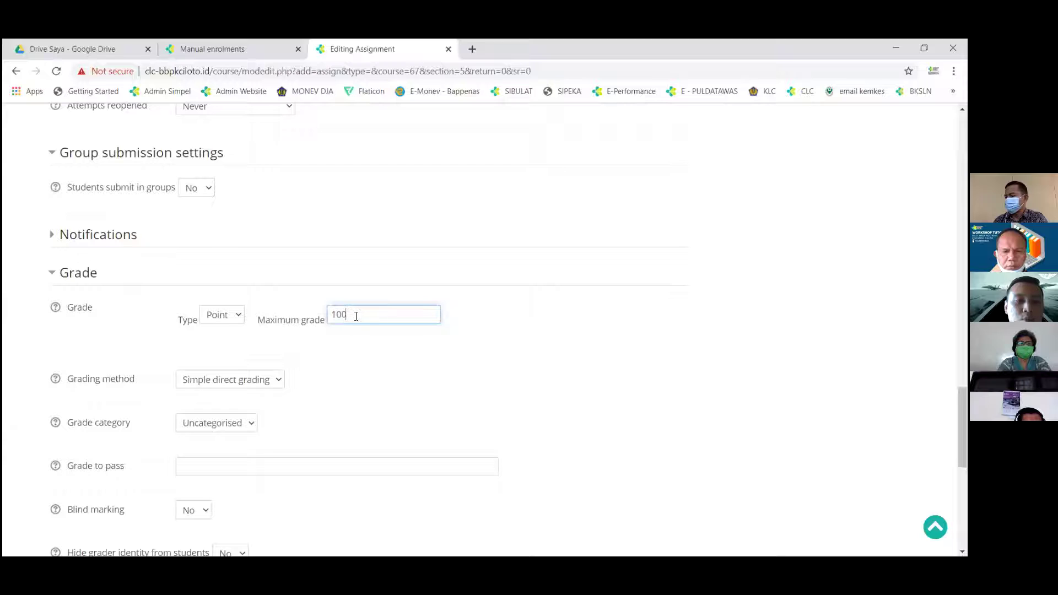
{"action": "scroll", "coordinate": [327, 394], "scroll_direction": "down", "scroll_amount": 1}
{"action": "scroll", "coordinate": [327, 393], "scroll_direction": "down", "scroll_amount": 1}
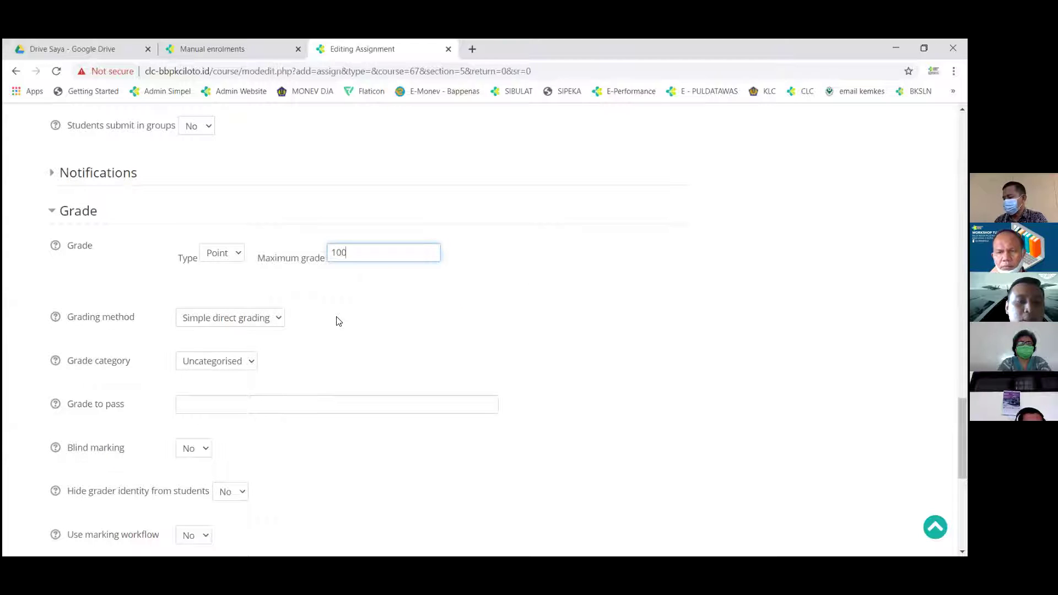
{"action": "scroll", "coordinate": [338, 321], "scroll_direction": "down", "scroll_amount": 1}
{"action": "scroll", "coordinate": [338, 321], "scroll_direction": "down", "scroll_amount": 1}
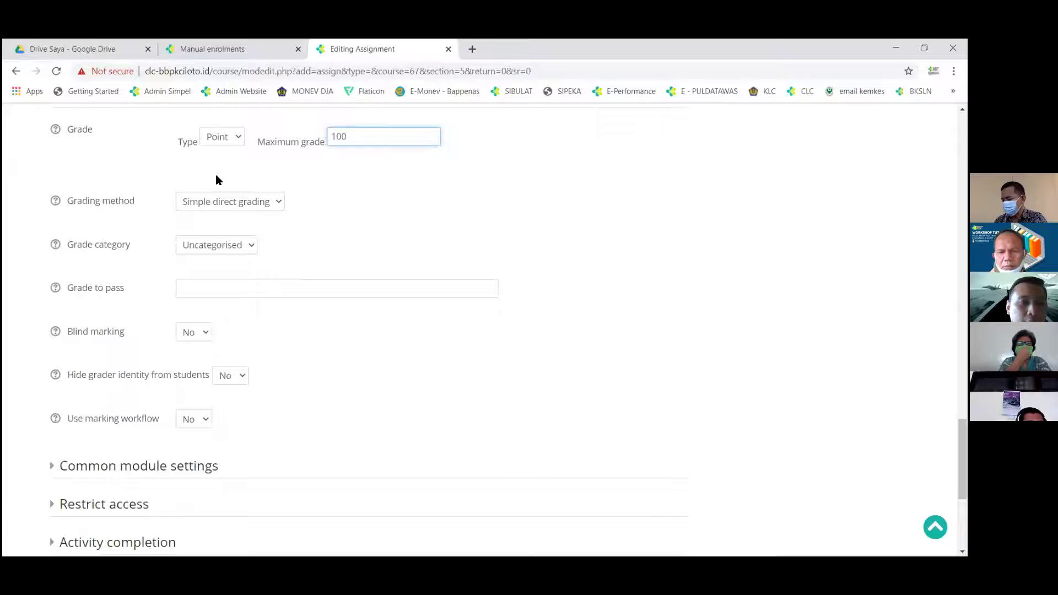
Step: Check the available choices for Grading method and Grade category in the Grade settings
{"action": "left_click", "coordinate": [276, 203]}
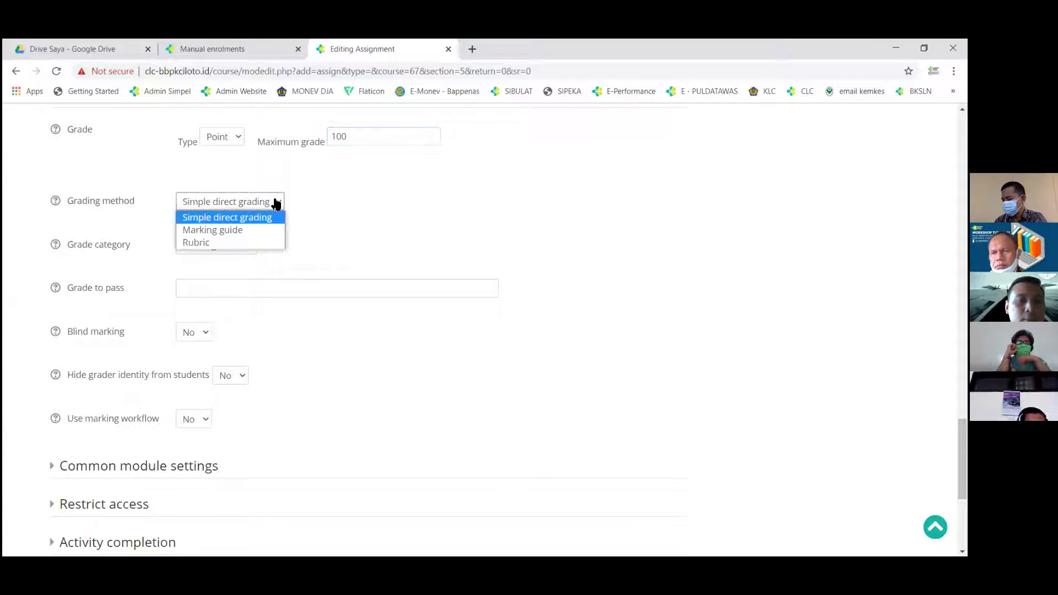
{"action": "left_click", "coordinate": [274, 203]}
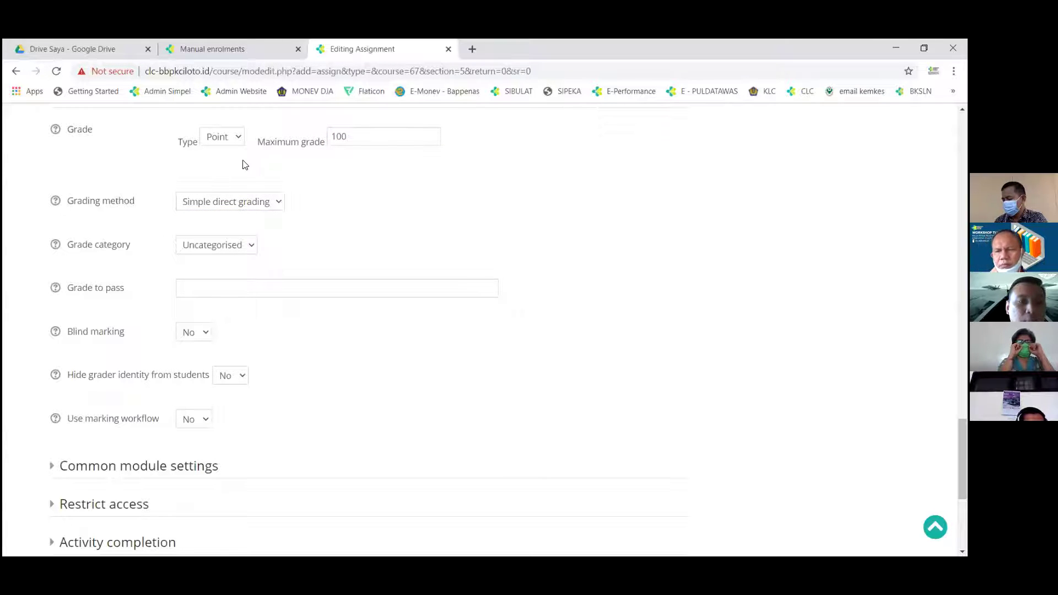
{"action": "left_click", "coordinate": [248, 251]}
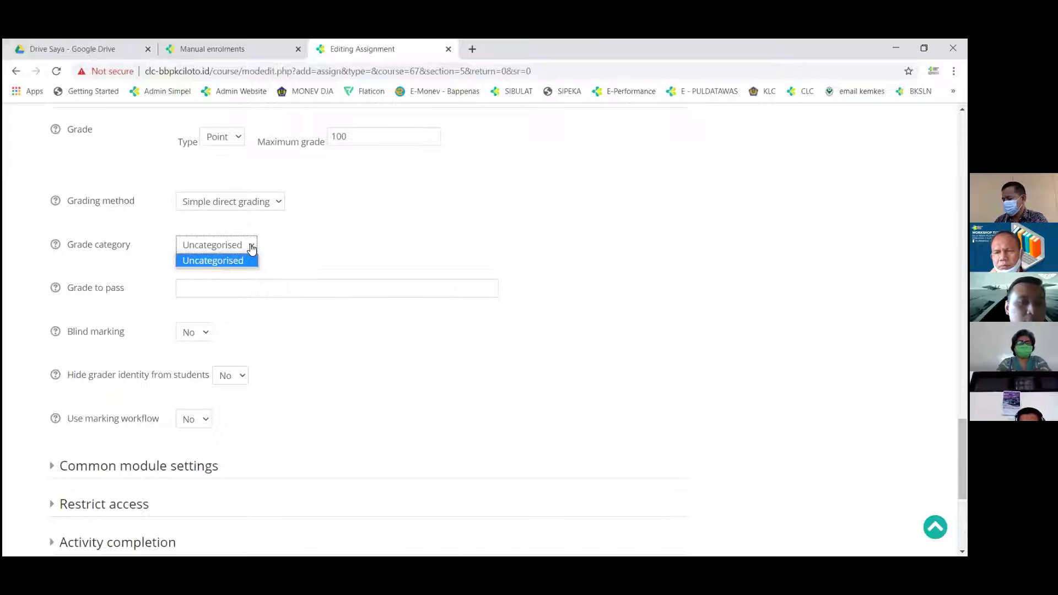
Step: Expand Activity completion and set Completion tracking to "Show activity as complete when conditions are met"
{"action": "scroll", "coordinate": [295, 361], "scroll_direction": "down", "scroll_amount": 1}
{"action": "scroll", "coordinate": [294, 361], "scroll_direction": "down", "scroll_amount": 1}
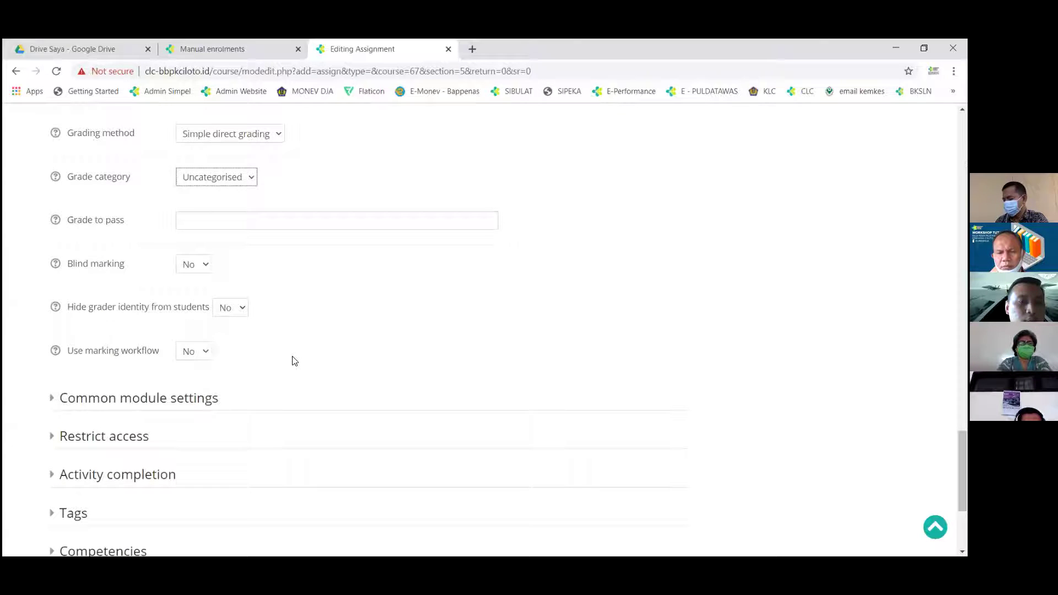
{"action": "scroll", "coordinate": [286, 328], "scroll_direction": "down", "scroll_amount": 1}
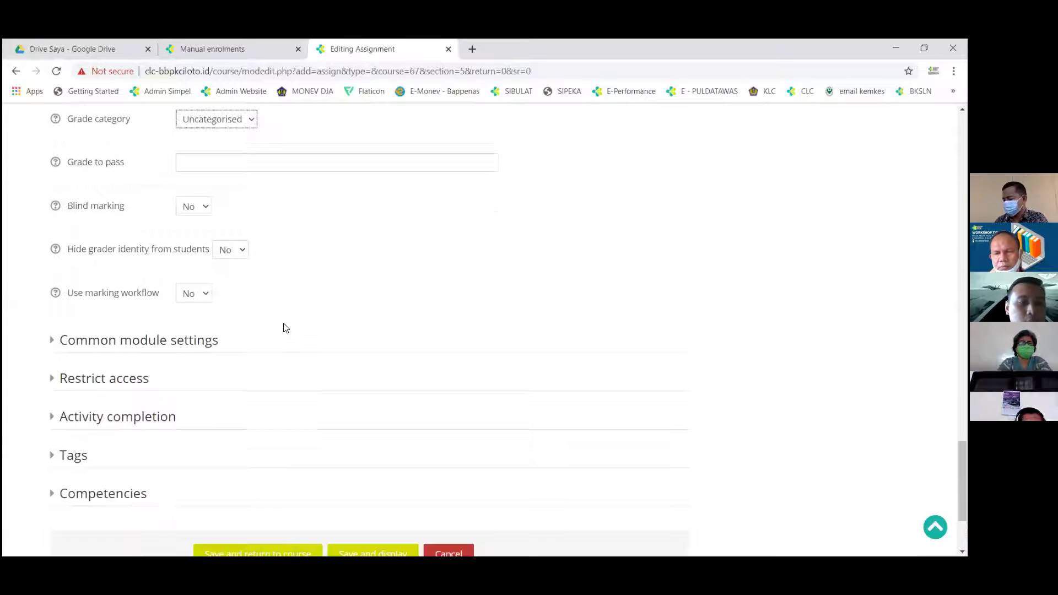
{"action": "scroll", "coordinate": [285, 328], "scroll_direction": "down", "scroll_amount": 1}
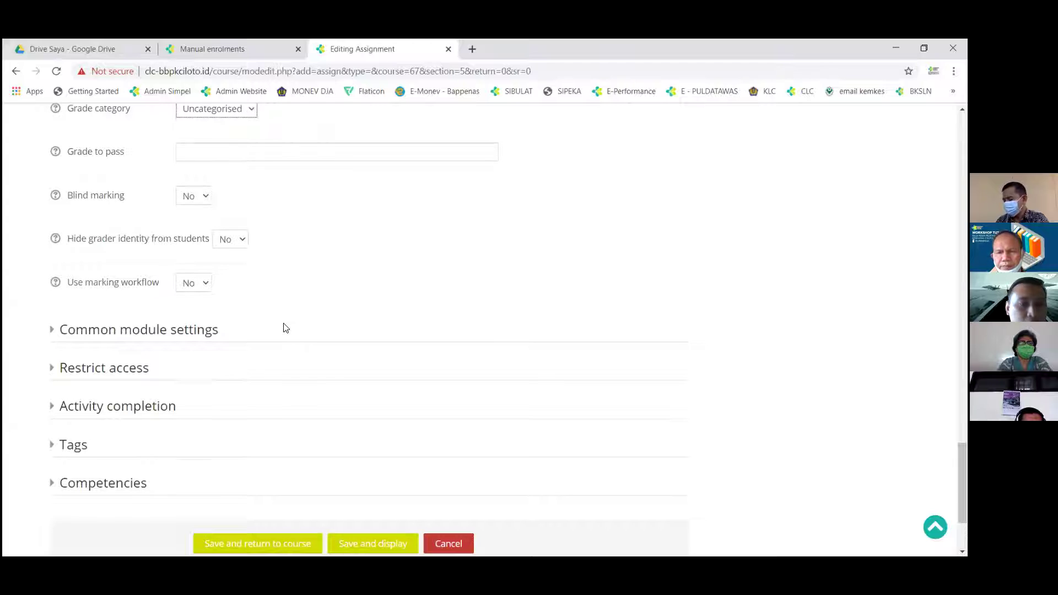
{"action": "scroll", "coordinate": [286, 328], "scroll_direction": "down", "scroll_amount": 1}
{"action": "scroll", "coordinate": [165, 358], "scroll_direction": "down", "scroll_amount": 1}
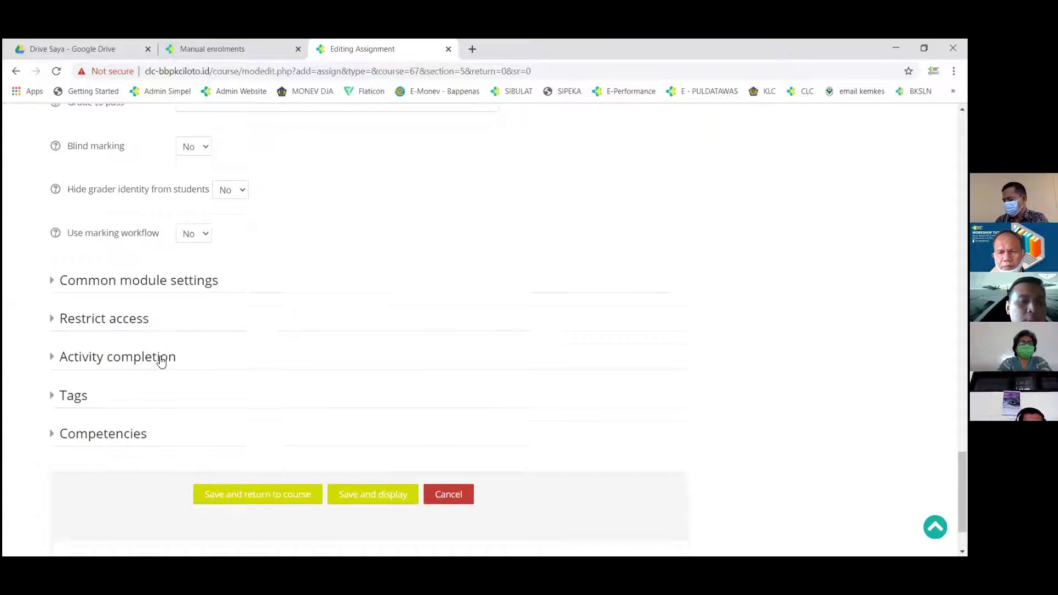
{"action": "left_click", "coordinate": [161, 361]}
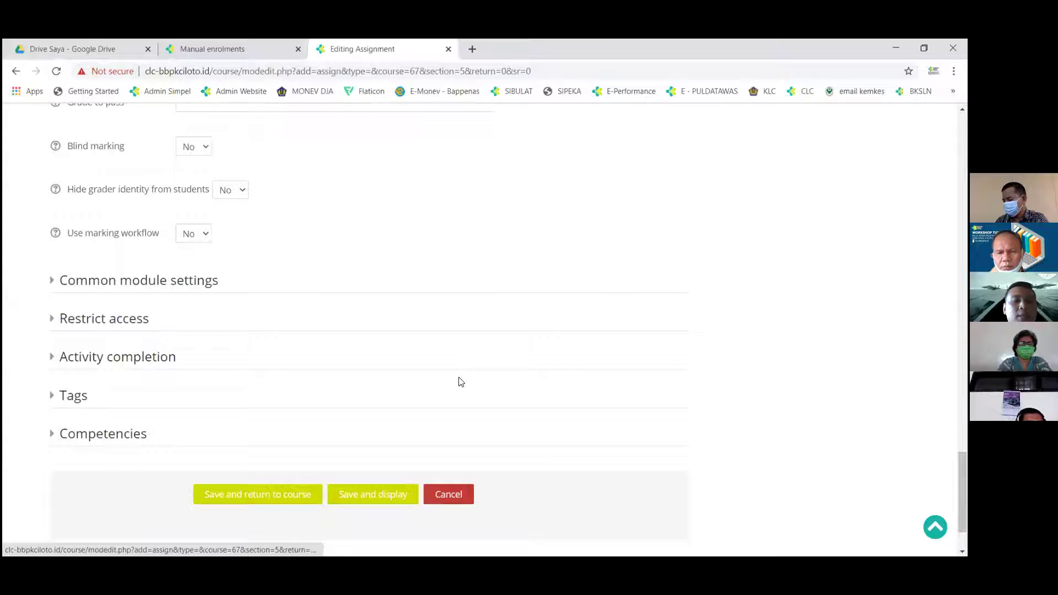
{"action": "left_click", "coordinate": [405, 312]}
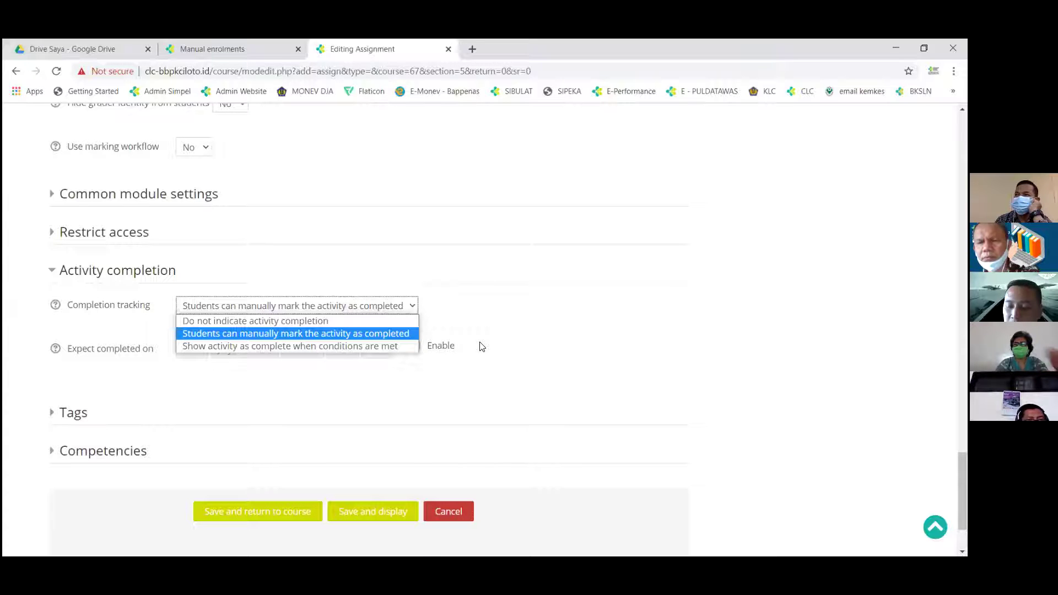
{"action": "left_click", "coordinate": [399, 346]}
Step: Require students to view the activity to complete it, and try the Require grade condition before clearing it again
{"action": "left_click", "coordinate": [111, 346]}
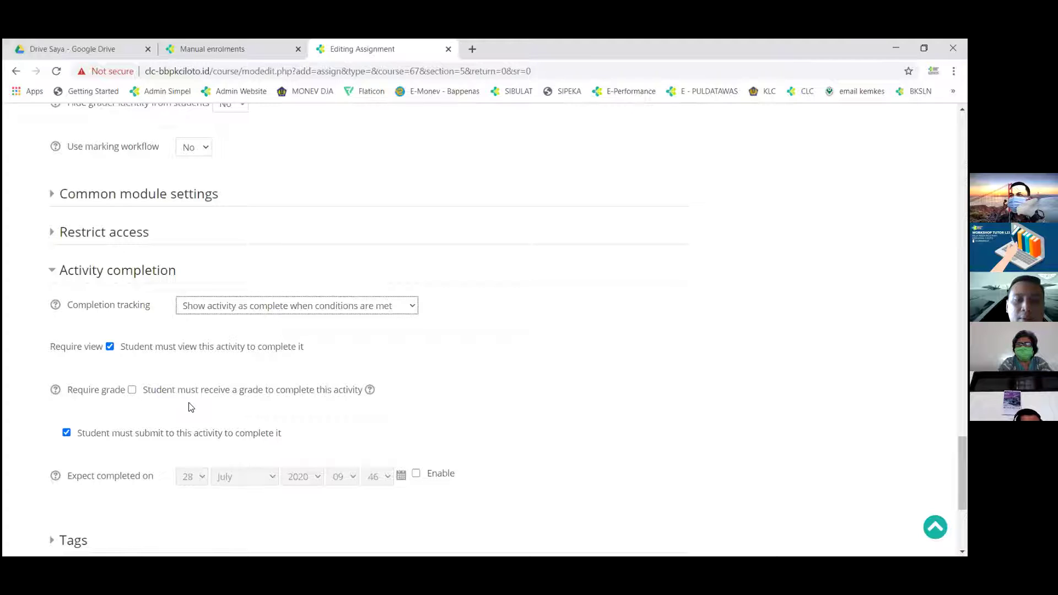
{"action": "left_click", "coordinate": [135, 392]}
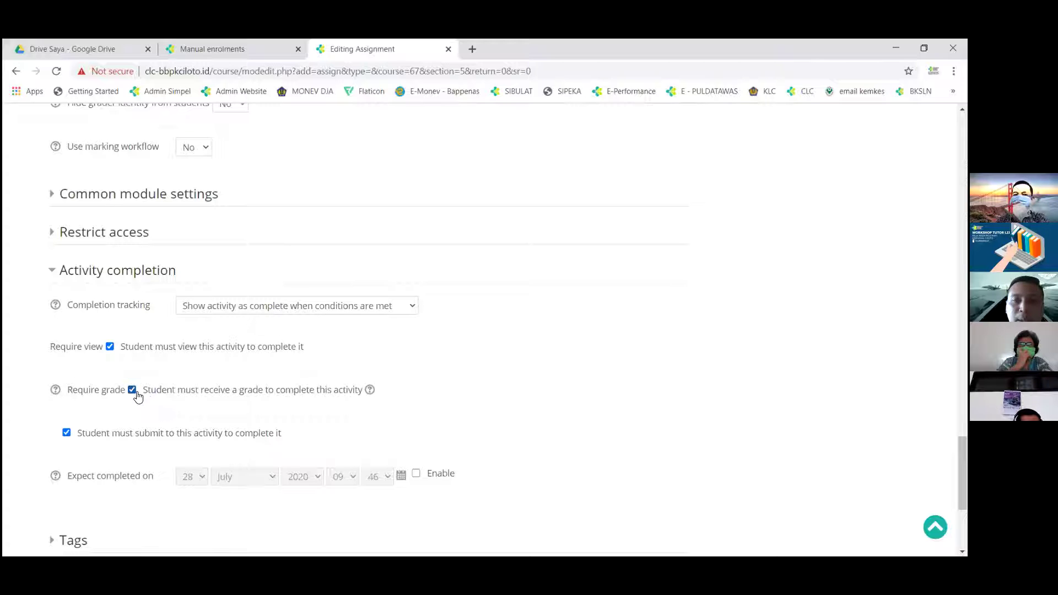
{"action": "left_click", "coordinate": [135, 391]}
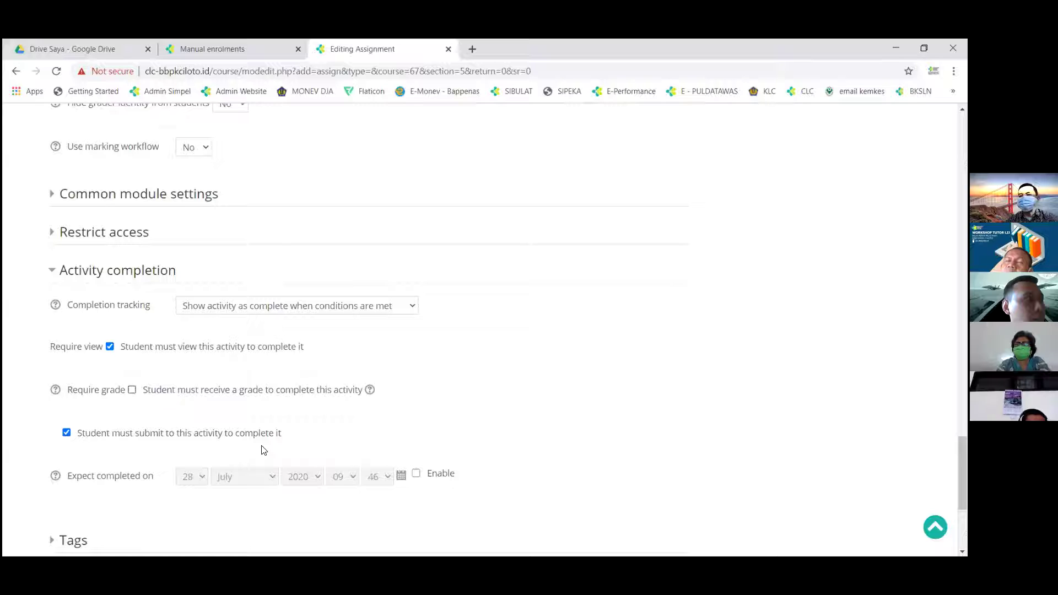
Step: Save the Penugasan 1 assignment and return to the course
{"action": "scroll", "coordinate": [263, 445], "scroll_direction": "down", "scroll_amount": 1}
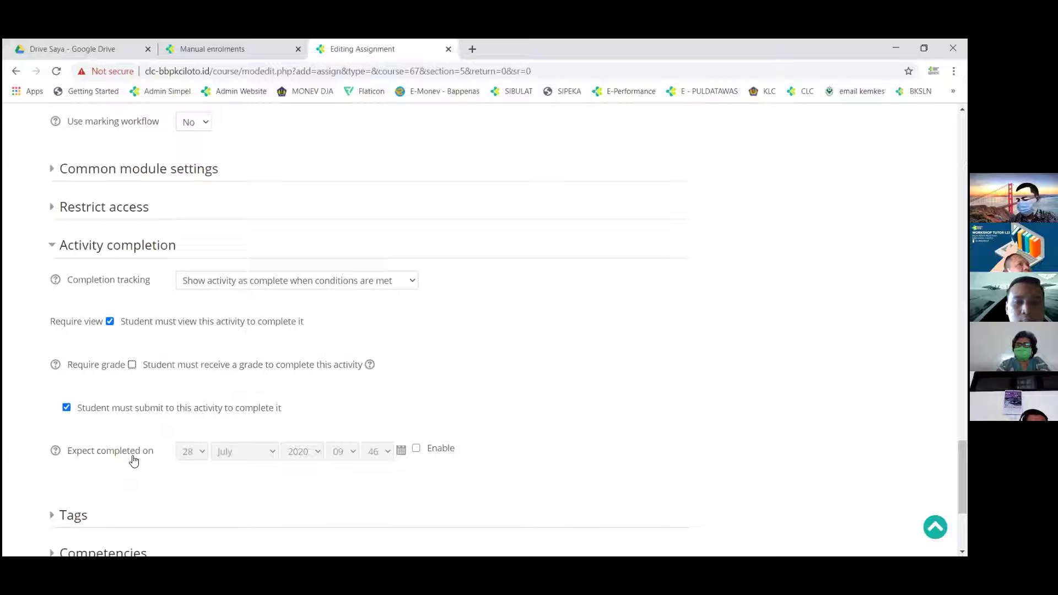
{"action": "scroll", "coordinate": [264, 472], "scroll_direction": "down", "scroll_amount": 2}
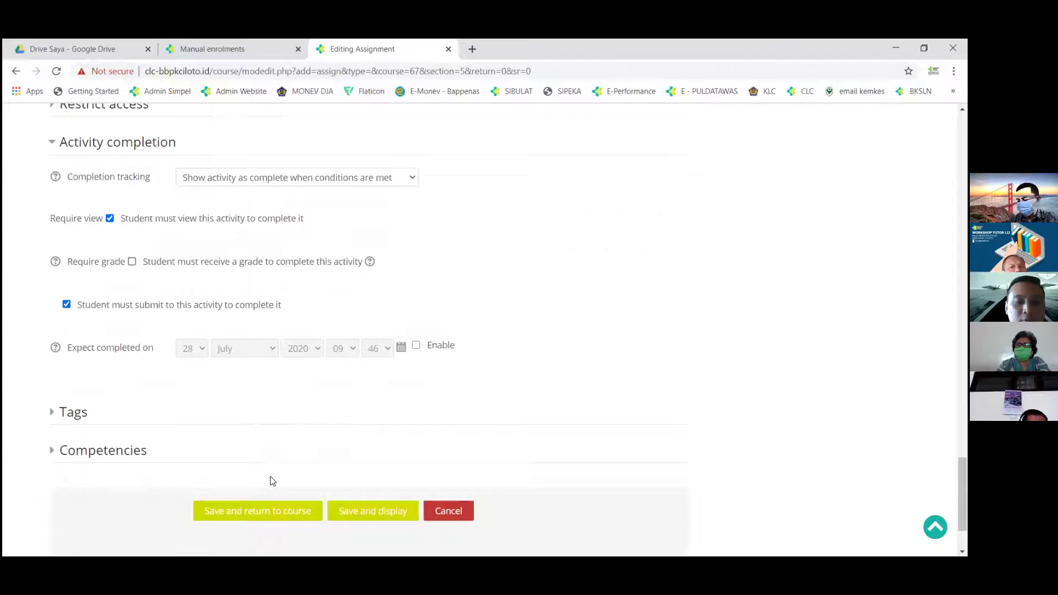
{"action": "left_click", "coordinate": [289, 513]}
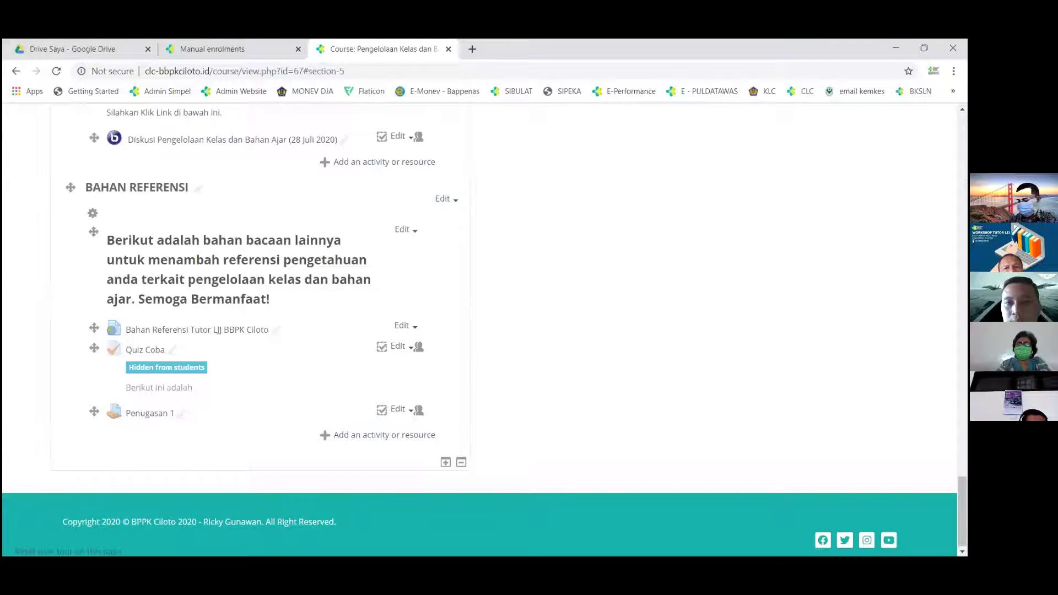
Step: Turn editing off for the course Pengelolaan Kelas dan Bahan Ajar
{"action": "left_click", "coordinate": [554, 351]}
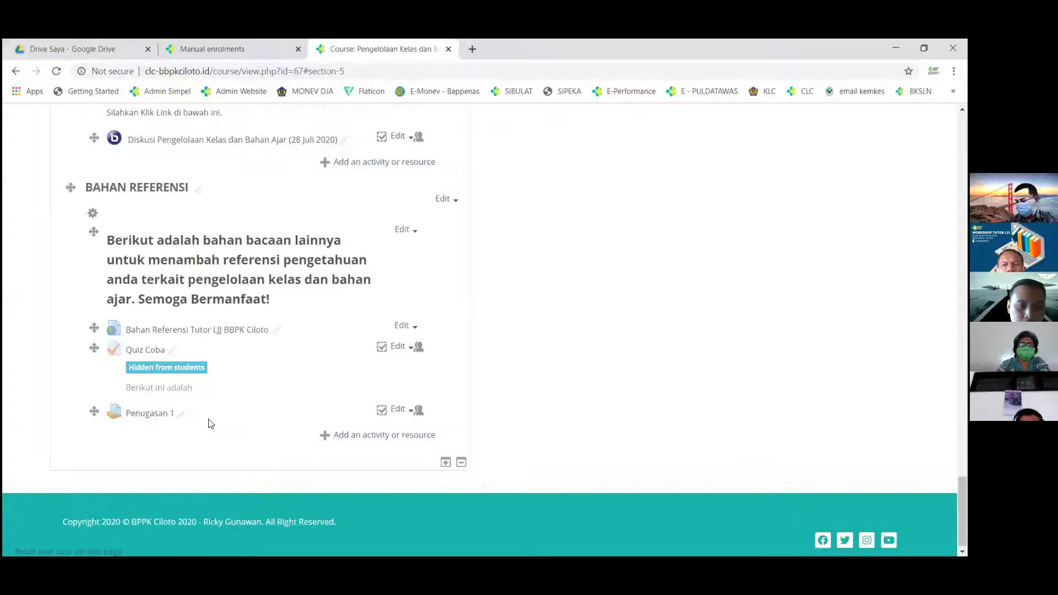
{"action": "scroll", "coordinate": [212, 435], "scroll_direction": "up", "scroll_amount": 1}
{"action": "scroll", "coordinate": [213, 432], "scroll_direction": "up", "scroll_amount": 10}
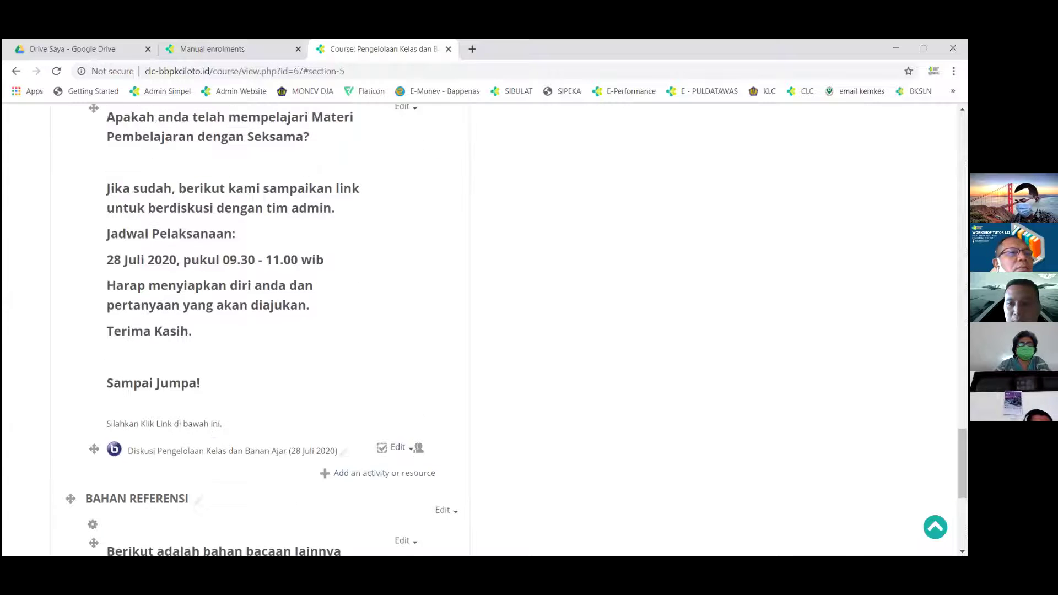
{"action": "scroll", "coordinate": [557, 322], "scroll_direction": "up", "scroll_amount": 15}
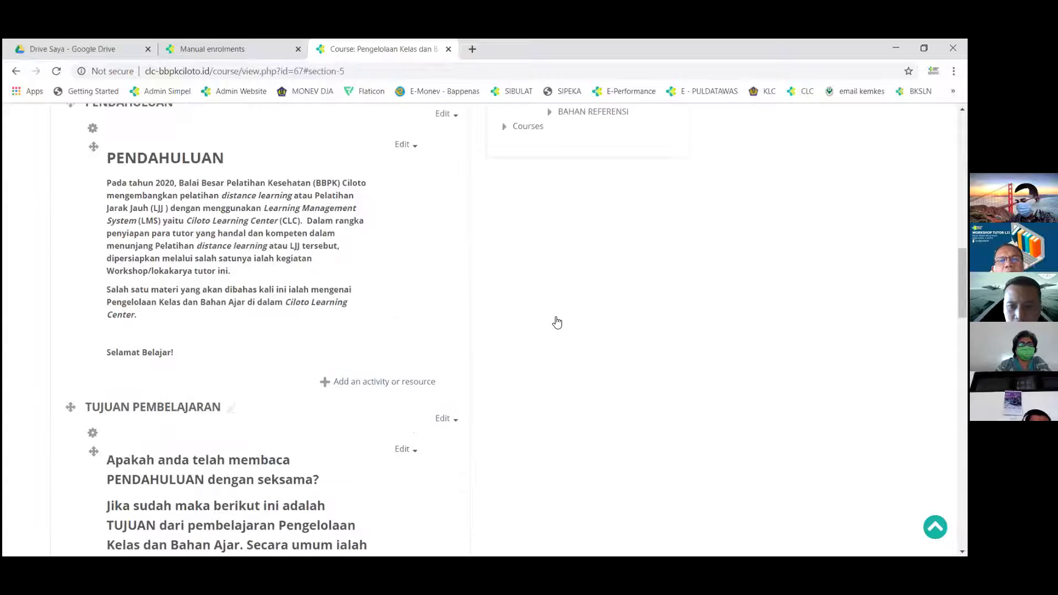
{"action": "scroll", "coordinate": [573, 329], "scroll_direction": "up", "scroll_amount": 4}
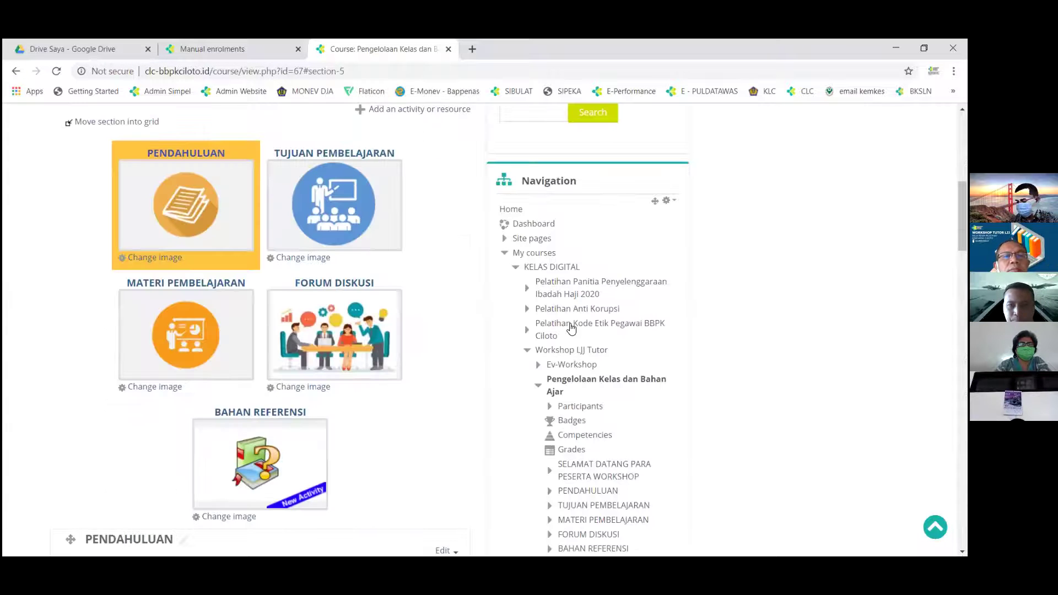
{"action": "scroll", "coordinate": [572, 329], "scroll_direction": "up", "scroll_amount": 3}
{"action": "scroll", "coordinate": [570, 326], "scroll_direction": "up", "scroll_amount": 5}
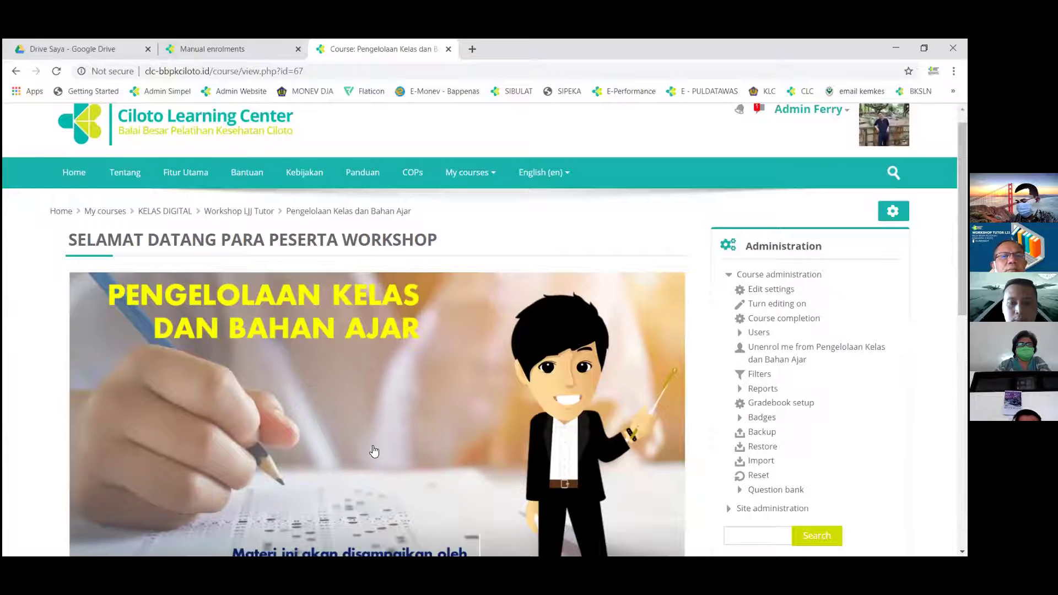
Step: Open the BAHAN REFERENSI section from the course grid and open the Penugasan 1 assignment
{"action": "scroll", "coordinate": [374, 451], "scroll_direction": "down", "scroll_amount": 1}
{"action": "scroll", "coordinate": [408, 441], "scroll_direction": "down", "scroll_amount": 6}
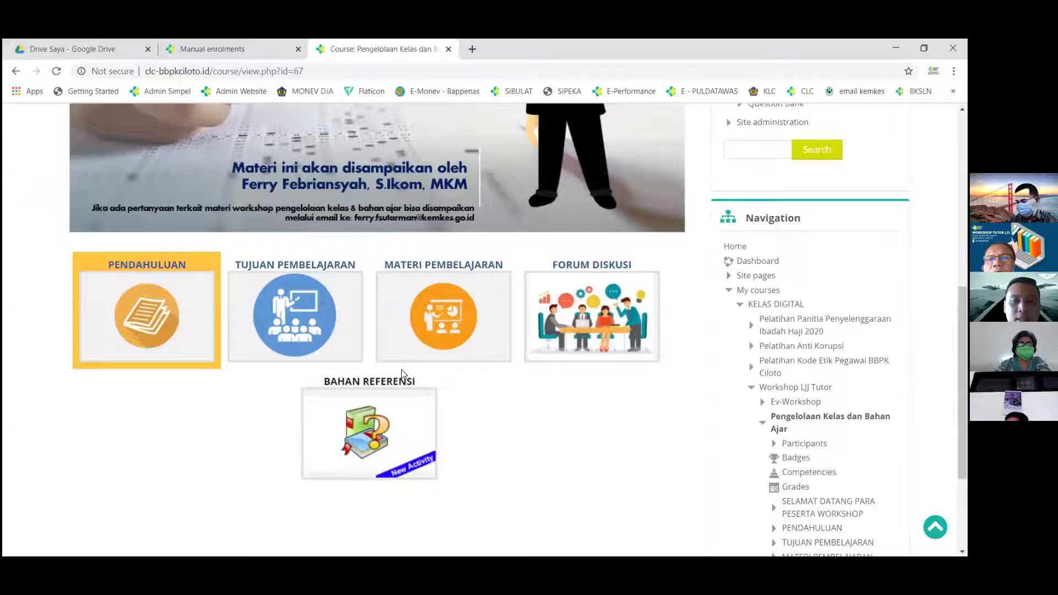
{"action": "left_click", "coordinate": [385, 423]}
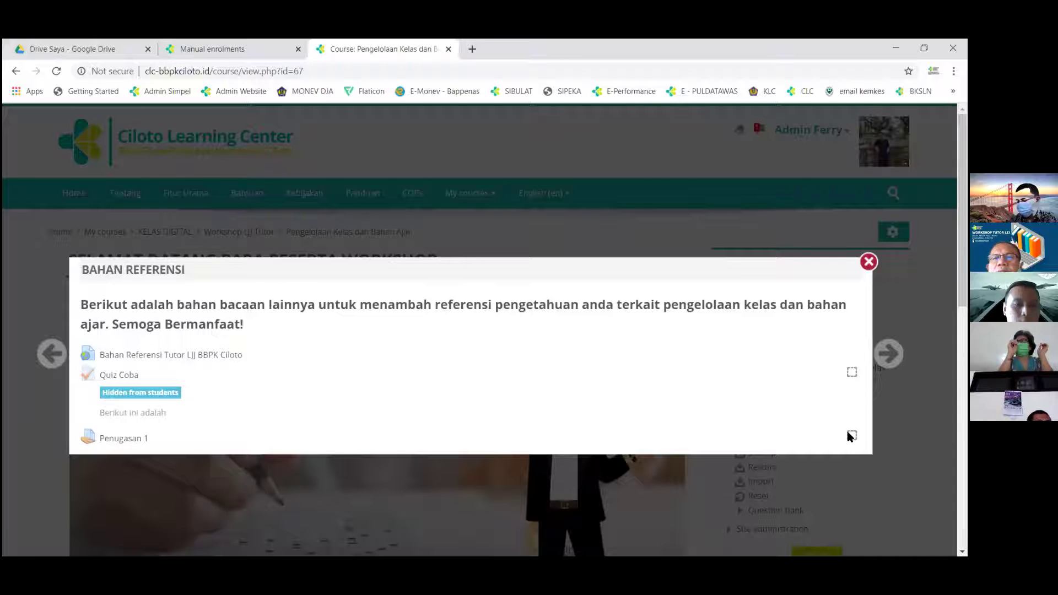
{"action": "left_click", "coordinate": [125, 439]}
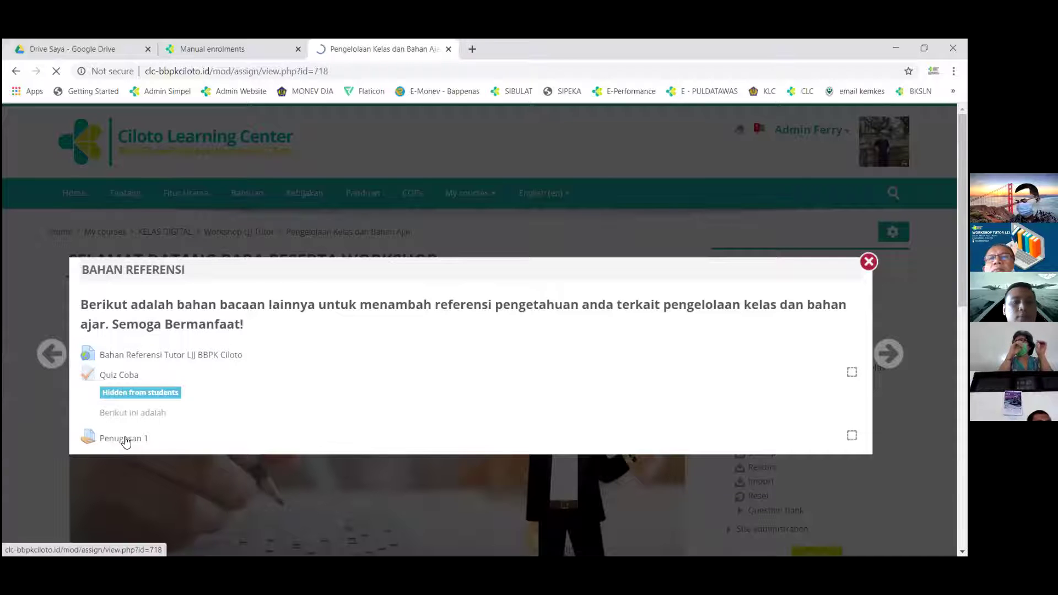
Step: Review the Penugasan 1 page, examining its task description and the Grading summary table
{"action": "scroll", "coordinate": [126, 441], "scroll_direction": "down", "scroll_amount": 1}
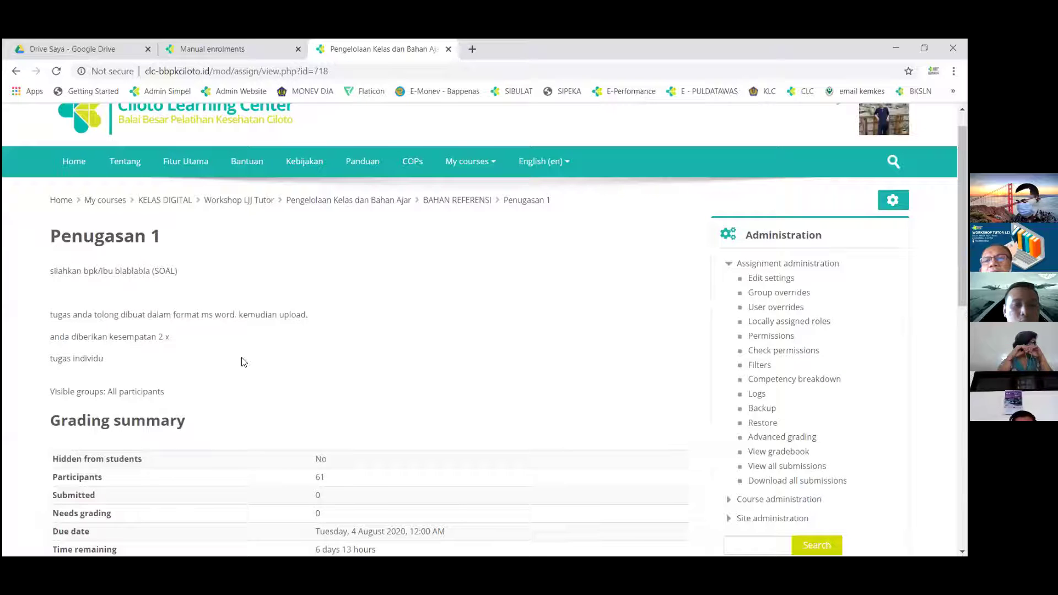
{"action": "scroll", "coordinate": [245, 361], "scroll_direction": "down", "scroll_amount": 1}
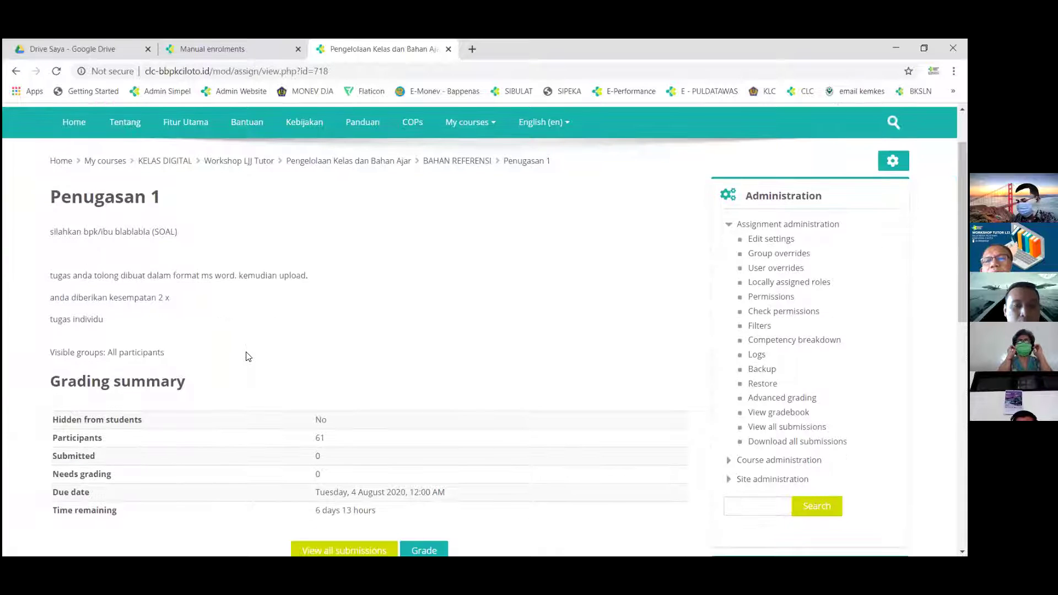
{"action": "scroll", "coordinate": [247, 356], "scroll_direction": "down", "scroll_amount": 2}
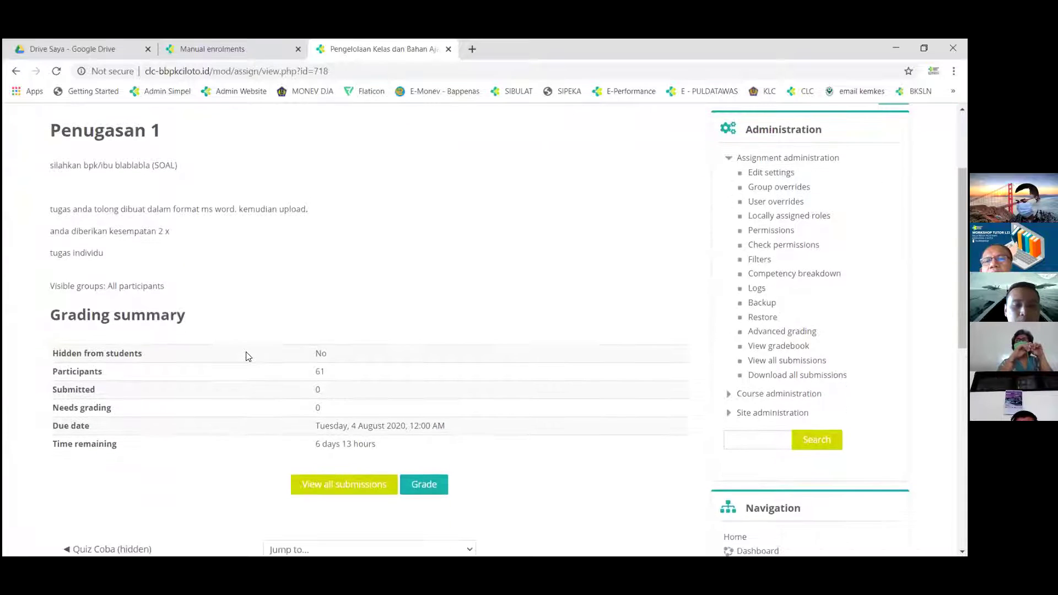
{"action": "scroll", "coordinate": [246, 356], "scroll_direction": "down", "scroll_amount": 2}
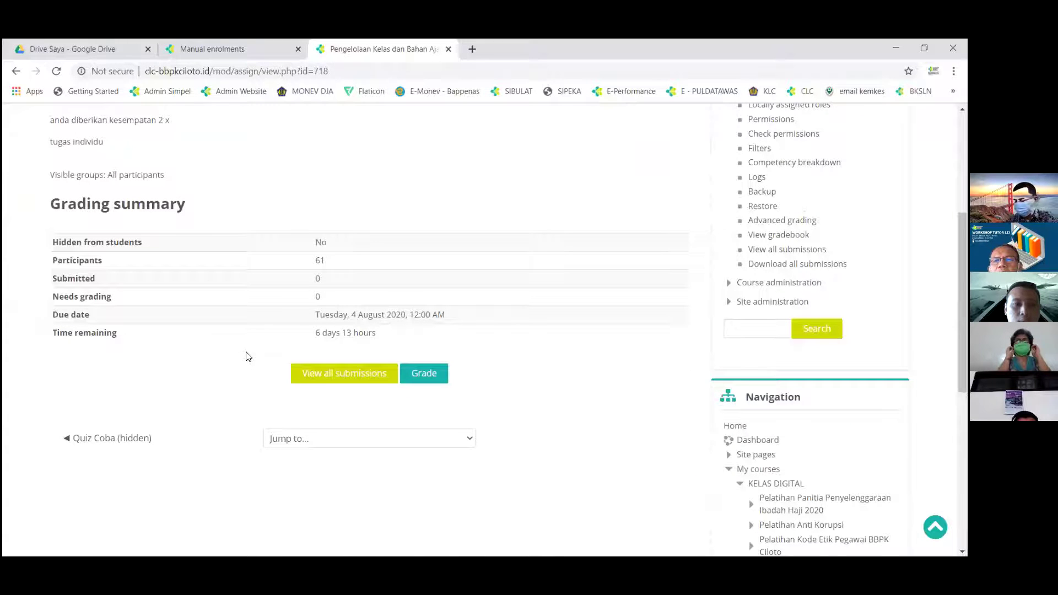
{"action": "scroll", "coordinate": [246, 356], "scroll_direction": "up", "scroll_amount": 2}
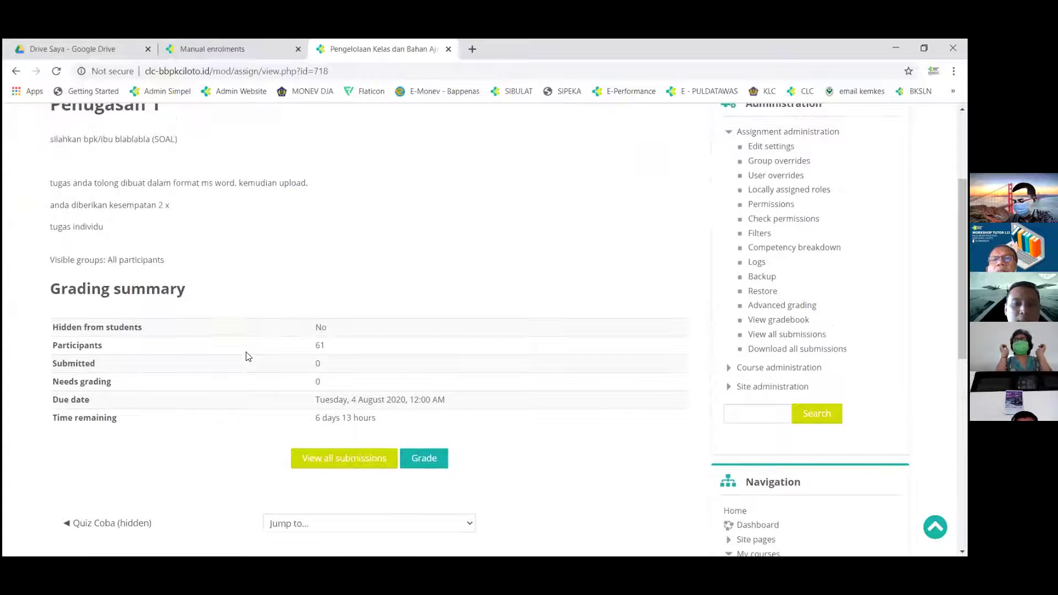
{"action": "scroll", "coordinate": [246, 357], "scroll_direction": "up", "scroll_amount": 1}
{"action": "scroll", "coordinate": [246, 357], "scroll_direction": "up", "scroll_amount": 2}
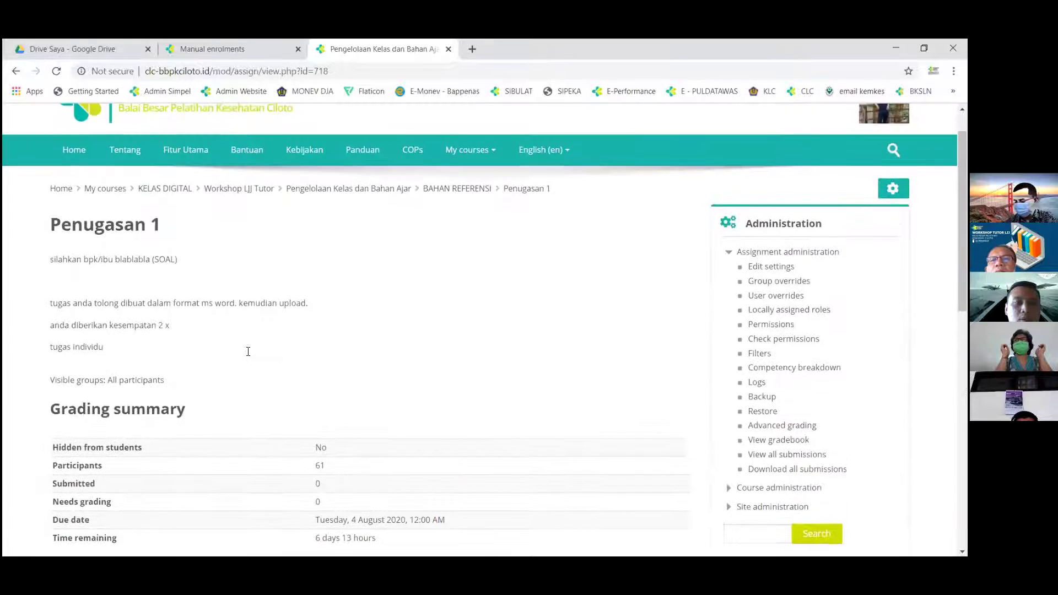
{"action": "scroll", "coordinate": [248, 352], "scroll_direction": "up", "scroll_amount": 1}
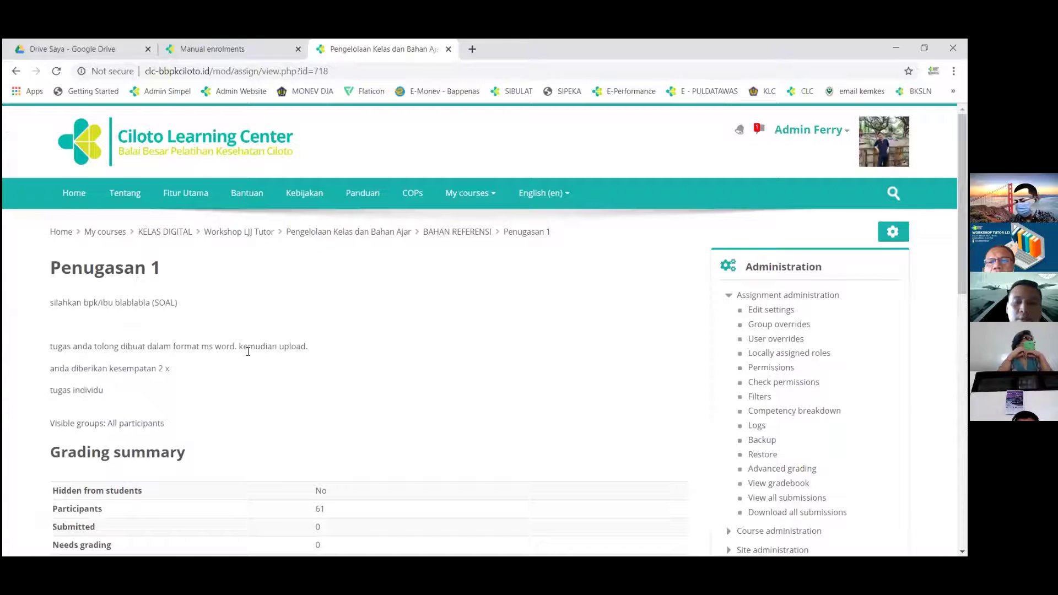
{"action": "scroll", "coordinate": [248, 356], "scroll_direction": "down", "scroll_amount": 3}
{"action": "scroll", "coordinate": [322, 490], "scroll_direction": "up", "scroll_amount": 2}
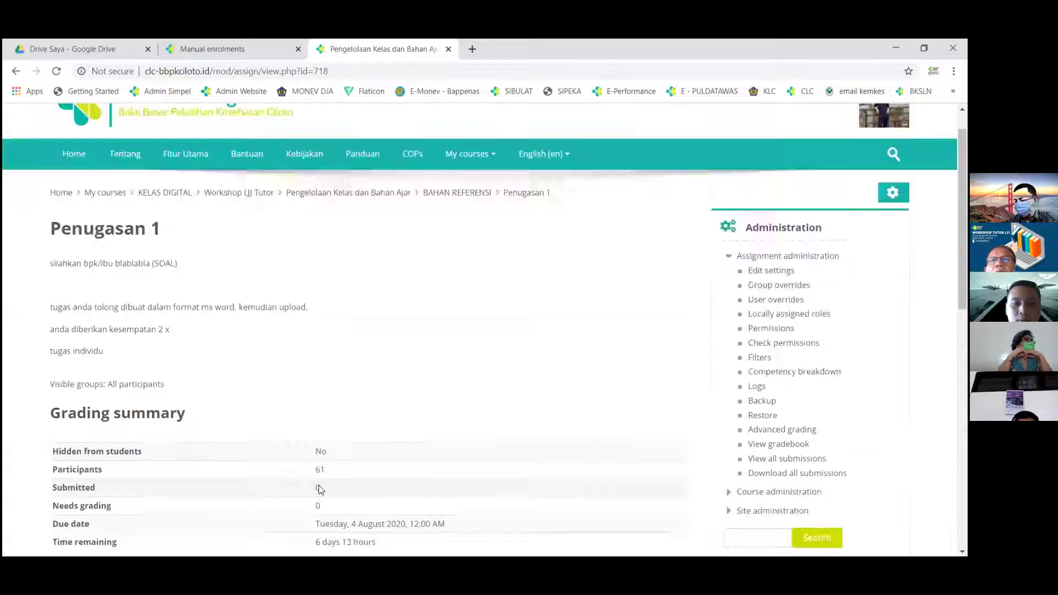
{"action": "scroll", "coordinate": [321, 489], "scroll_direction": "down", "scroll_amount": 2}
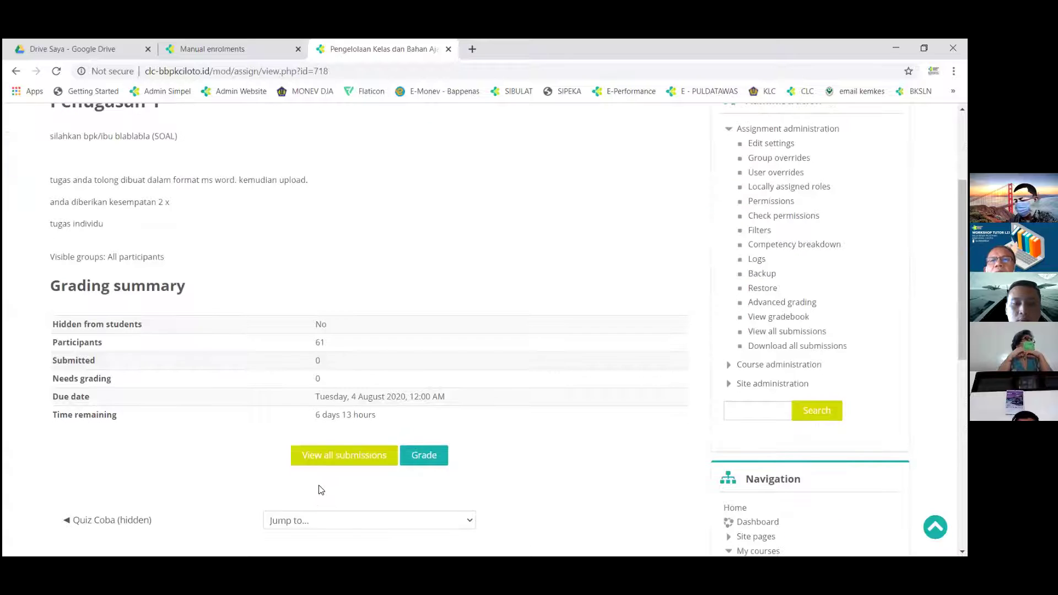
Step: View all submissions for Penugasan 1 and open the profile of the last participant listed
{"action": "left_click", "coordinate": [359, 461]}
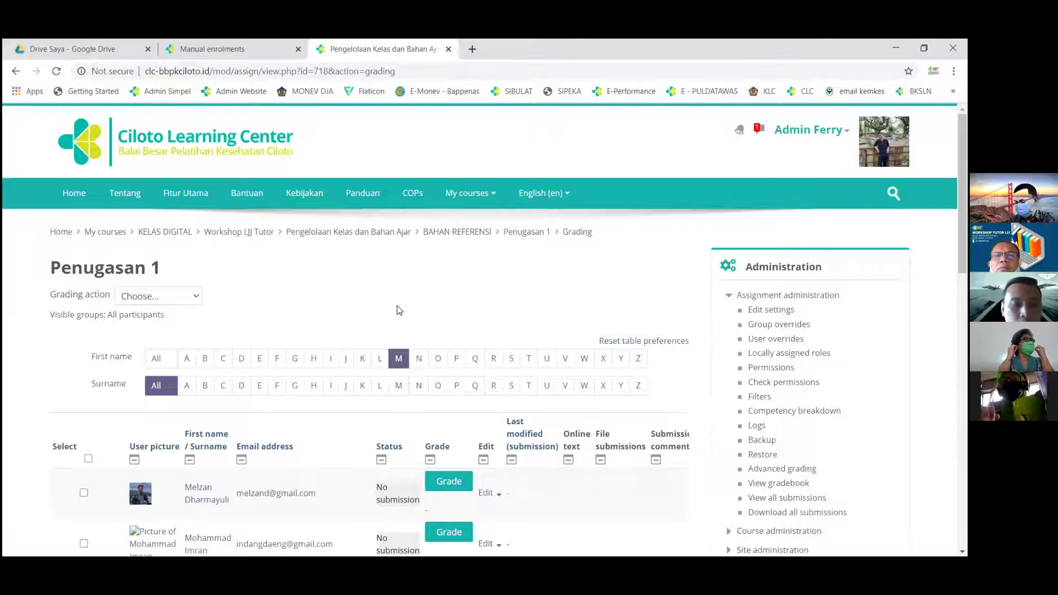
{"action": "scroll", "coordinate": [399, 310], "scroll_direction": "down", "scroll_amount": 5}
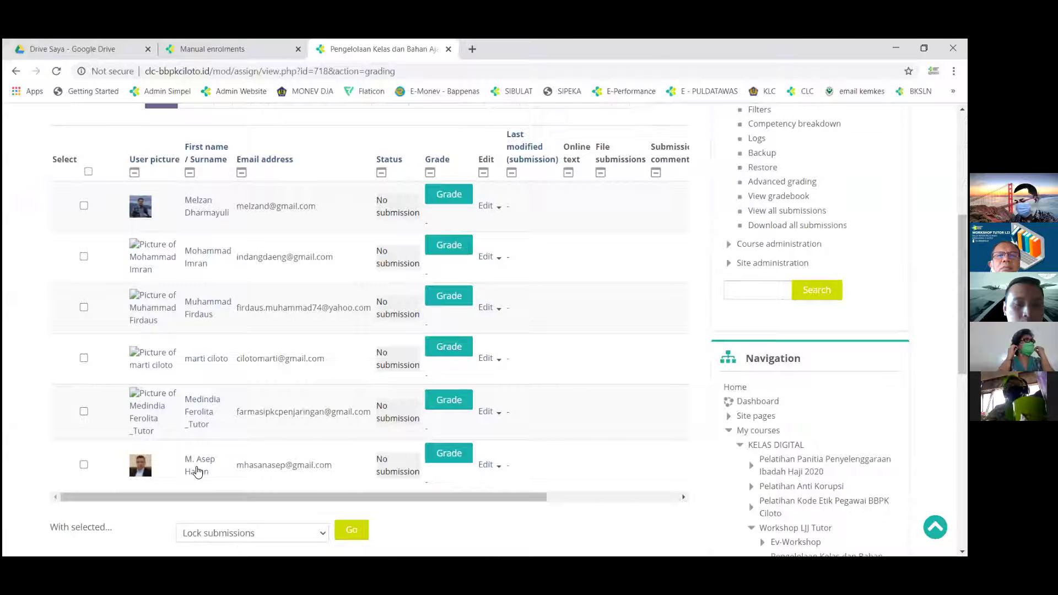
{"action": "left_click", "coordinate": [197, 470]}
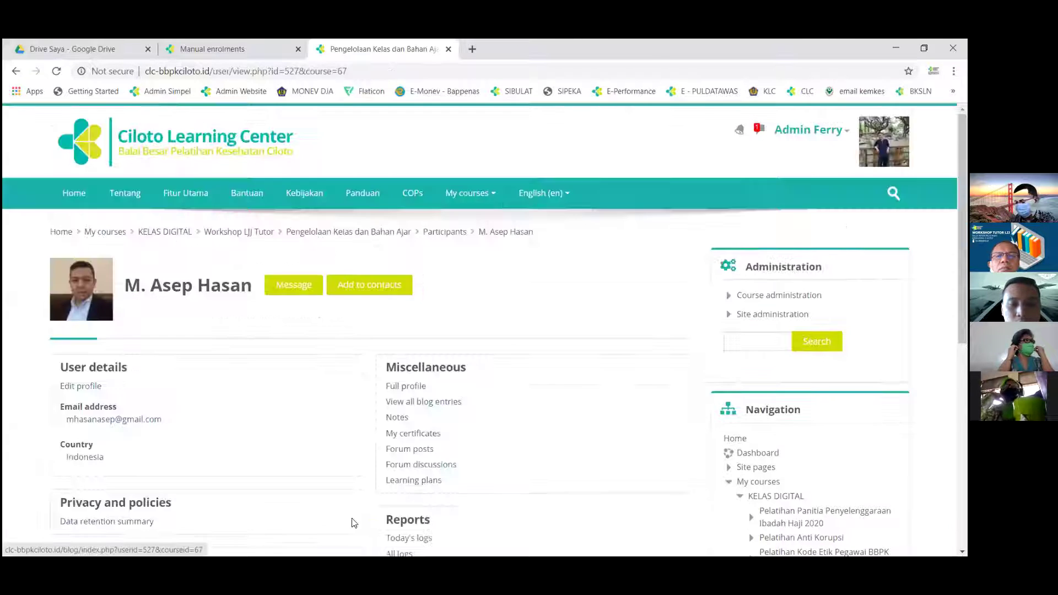
Step: Log in as the participant from their profile and continue to the course Pengelolaan Kelas dan Bahan Ajar
{"action": "scroll", "coordinate": [391, 539], "scroll_direction": "down", "scroll_amount": 3}
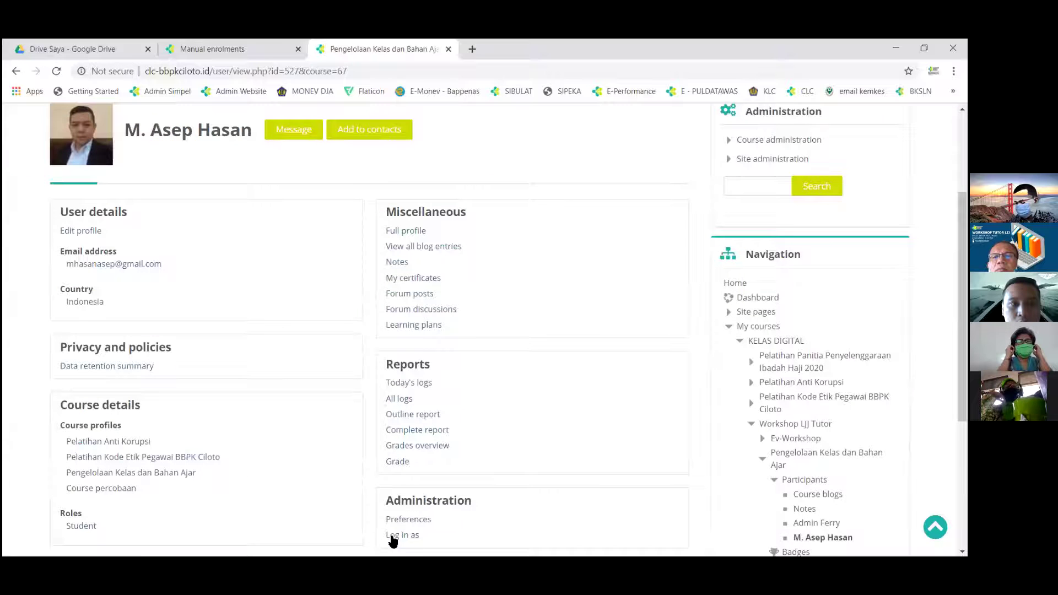
{"action": "left_click", "coordinate": [393, 537]}
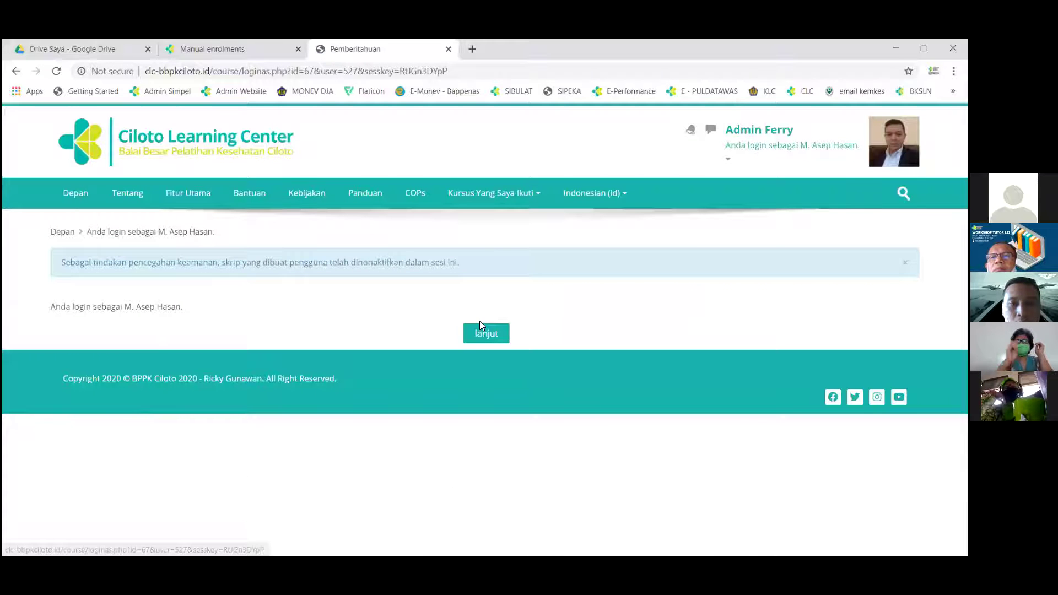
{"action": "left_click", "coordinate": [478, 335]}
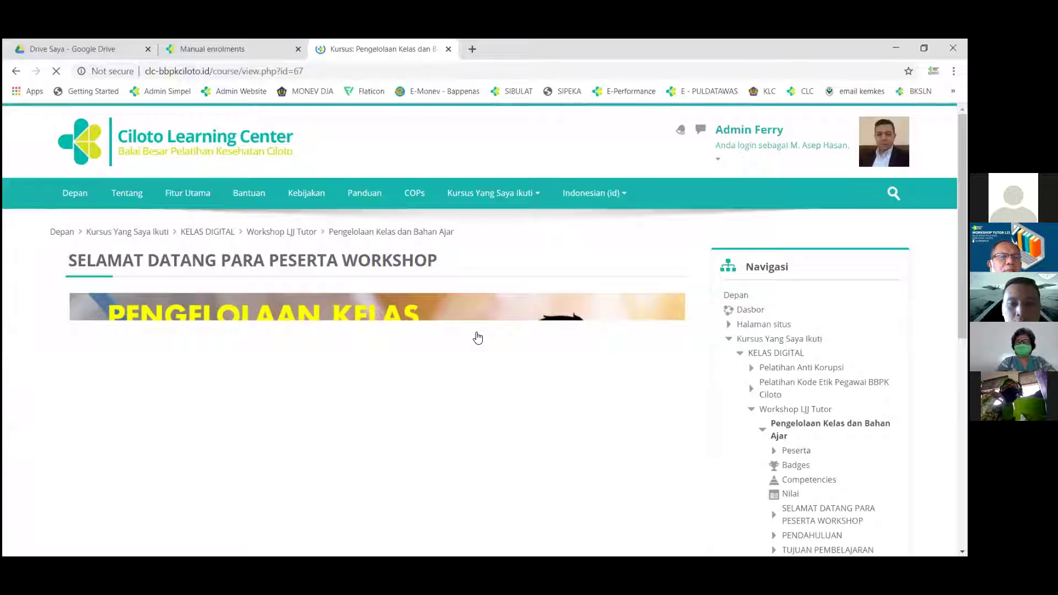
Step: Open the BAHAN REFERENSI section and the Penugasan 1 assignment as the participant
{"action": "scroll", "coordinate": [355, 482], "scroll_direction": "down", "scroll_amount": 10}
{"action": "left_click", "coordinate": [358, 469]}
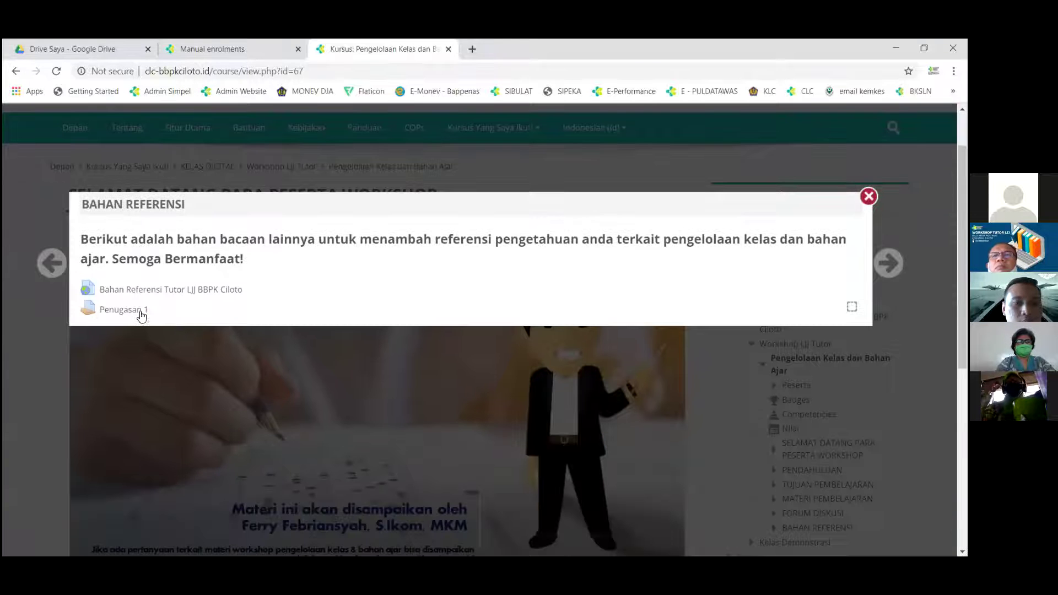
{"action": "left_click", "coordinate": [140, 310]}
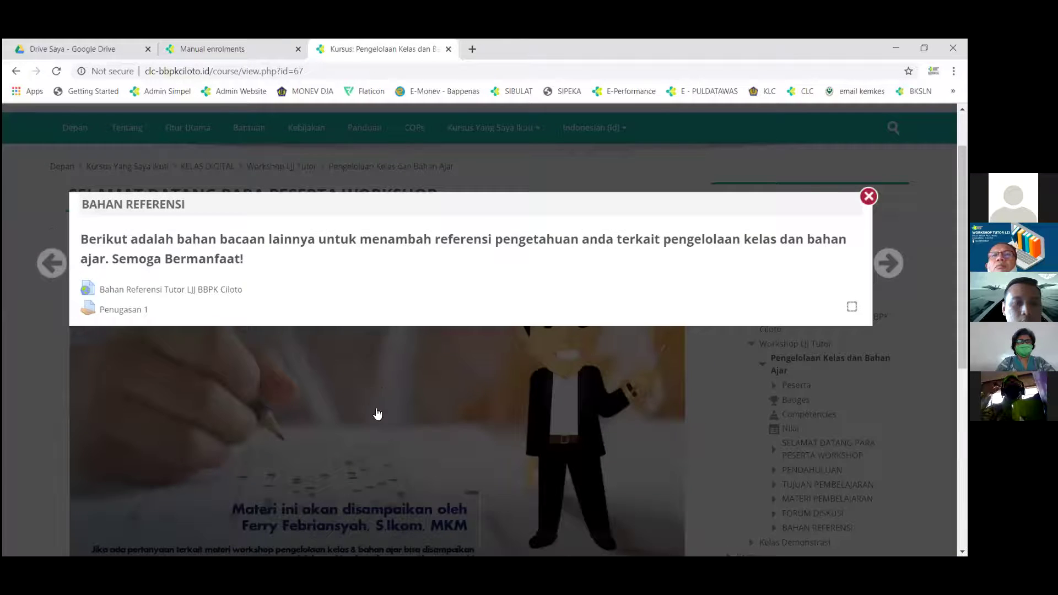
Step: Add a submission to Penugasan 1 with the Word file Jadwal Workshop from the Workshop folder and save it
{"action": "scroll", "coordinate": [364, 454], "scroll_direction": "down", "scroll_amount": 3}
{"action": "left_click", "coordinate": [364, 457]}
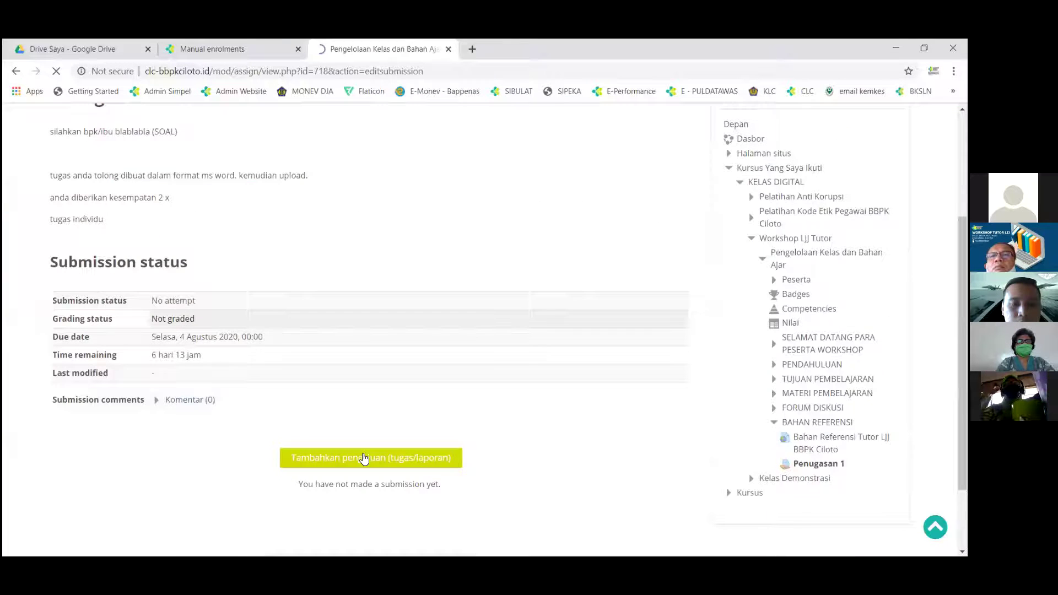
{"action": "scroll", "coordinate": [320, 389], "scroll_direction": "down", "scroll_amount": 7}
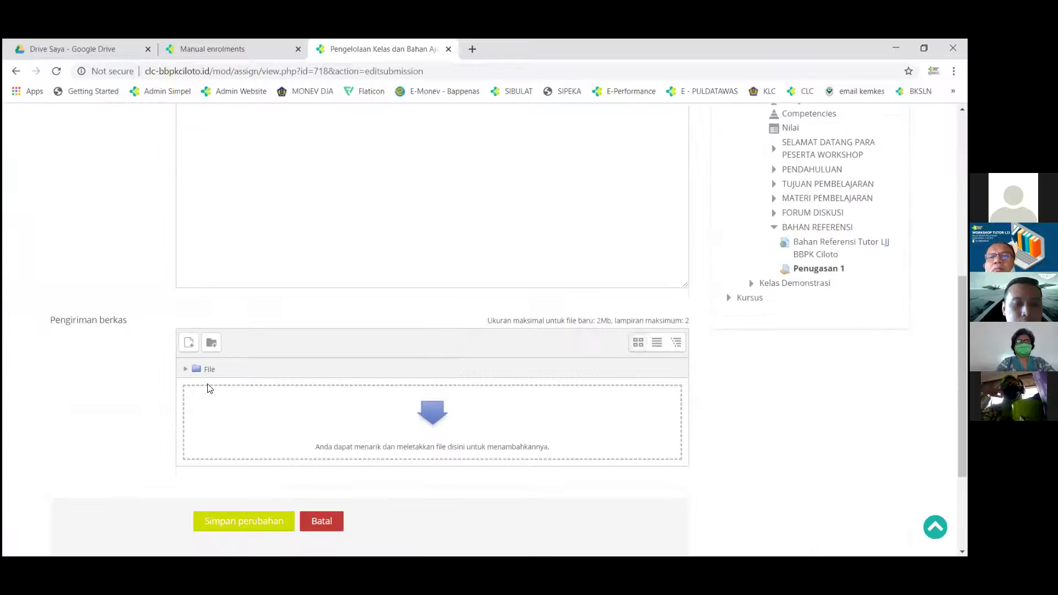
{"action": "left_click", "coordinate": [190, 338]}
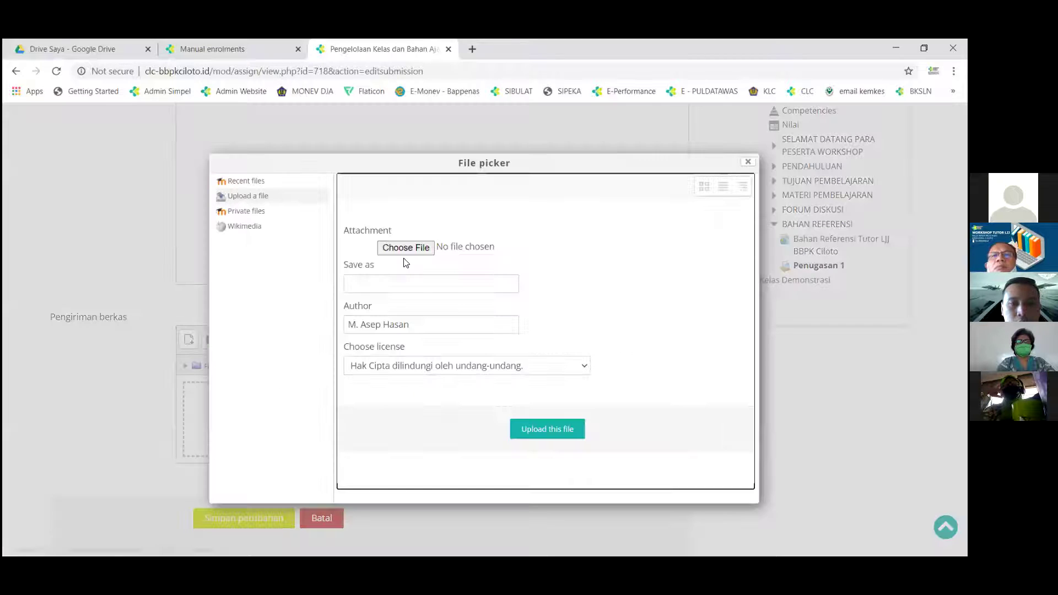
{"action": "left_click", "coordinate": [409, 249]}
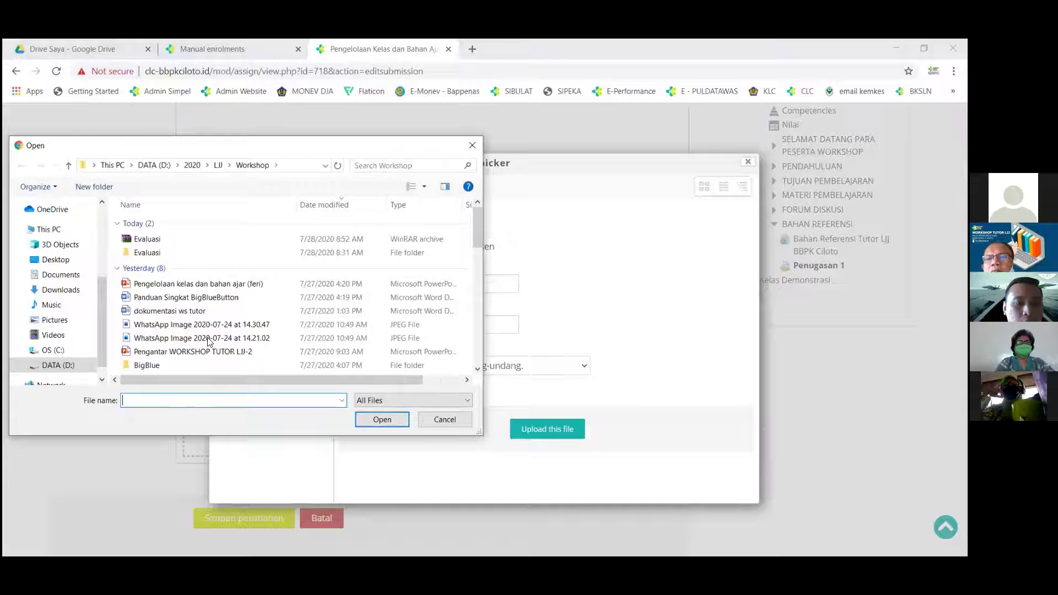
{"action": "left_click", "coordinate": [162, 311]}
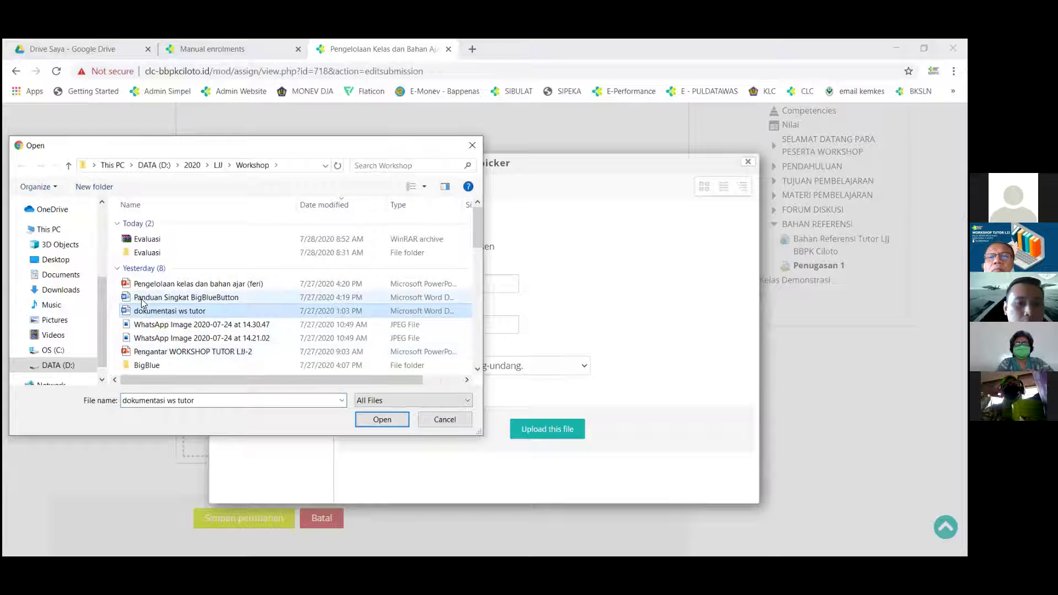
{"action": "scroll", "coordinate": [191, 331], "scroll_direction": "down", "scroll_amount": 5}
{"action": "left_click", "coordinate": [189, 353]}
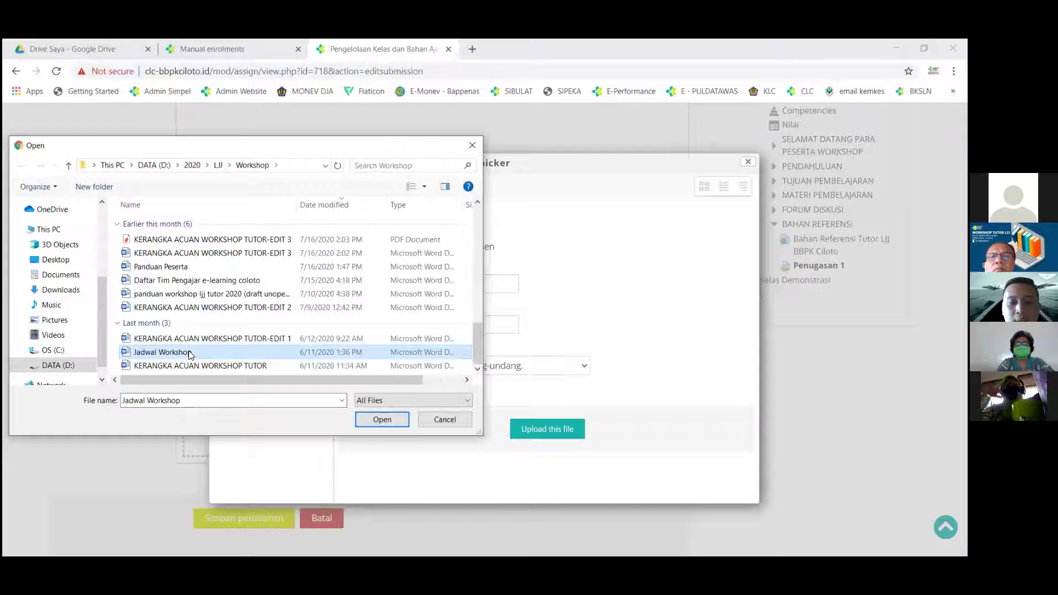
{"action": "key", "text": "Return"}
{"action": "key", "text": "Return"}
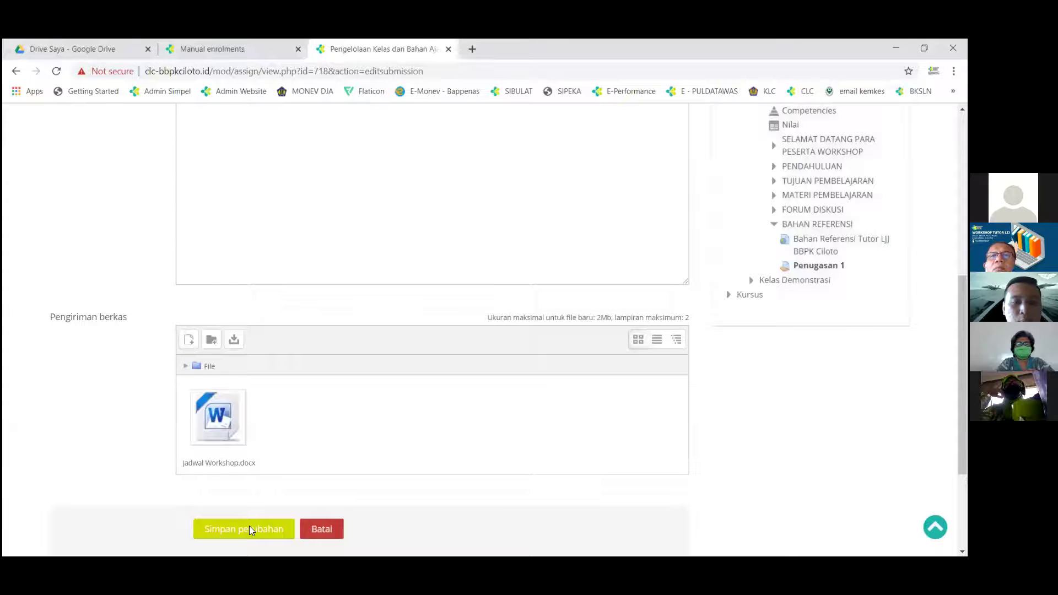
{"action": "left_click", "coordinate": [249, 526]}
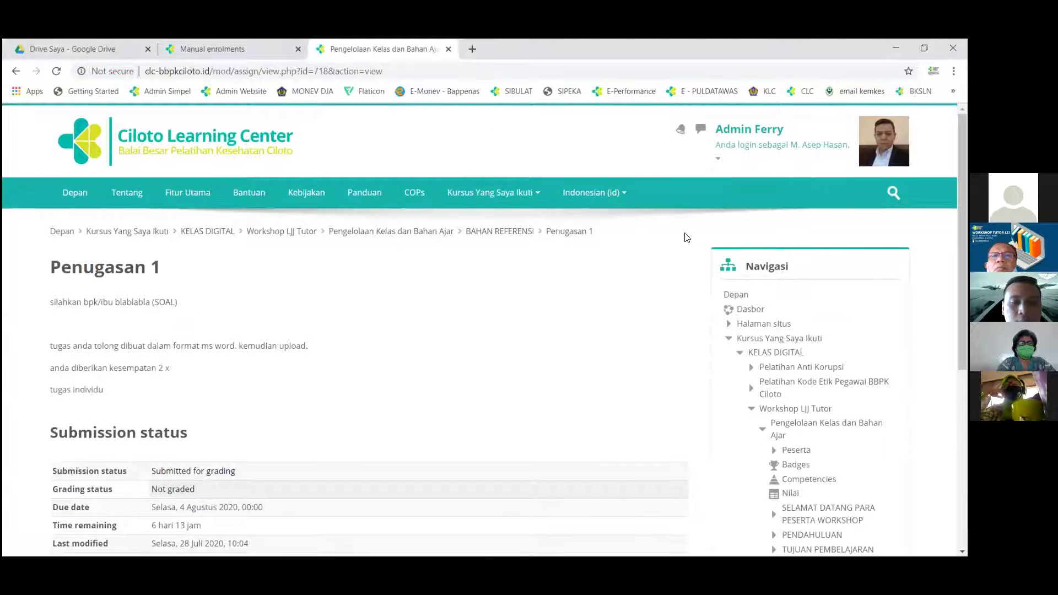
Step: Log out of the participant's session and log back in with the admin account
{"action": "left_click", "coordinate": [719, 148]}
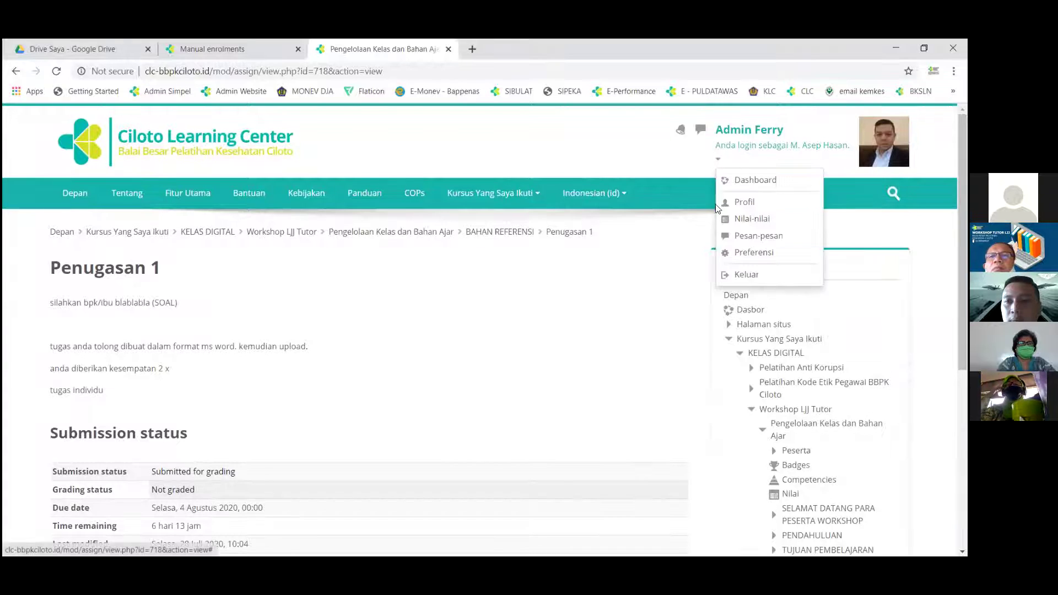
{"action": "left_click", "coordinate": [742, 275]}
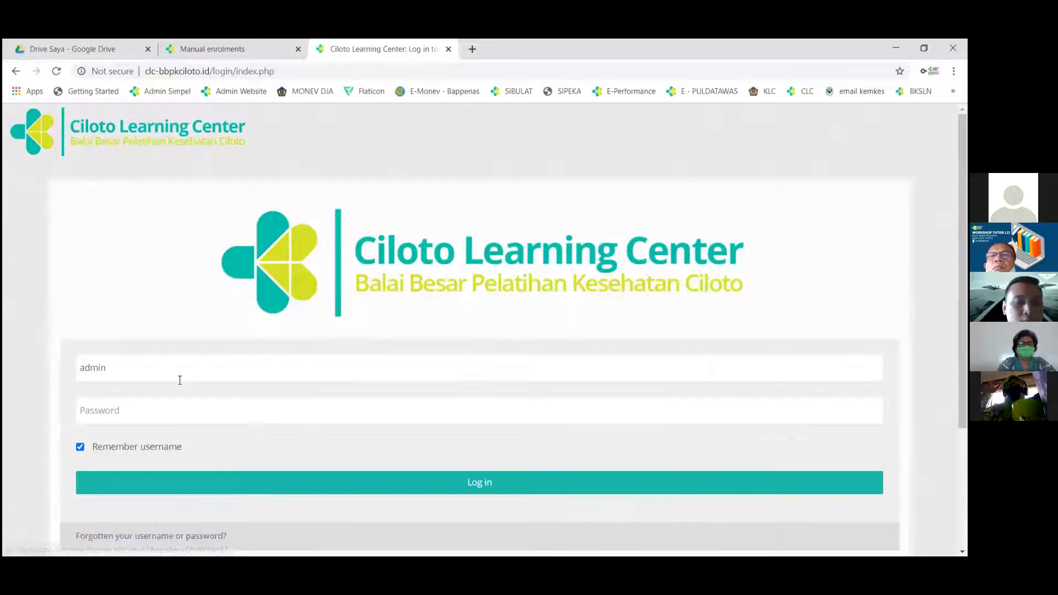
{"action": "left_click", "coordinate": [276, 481]}
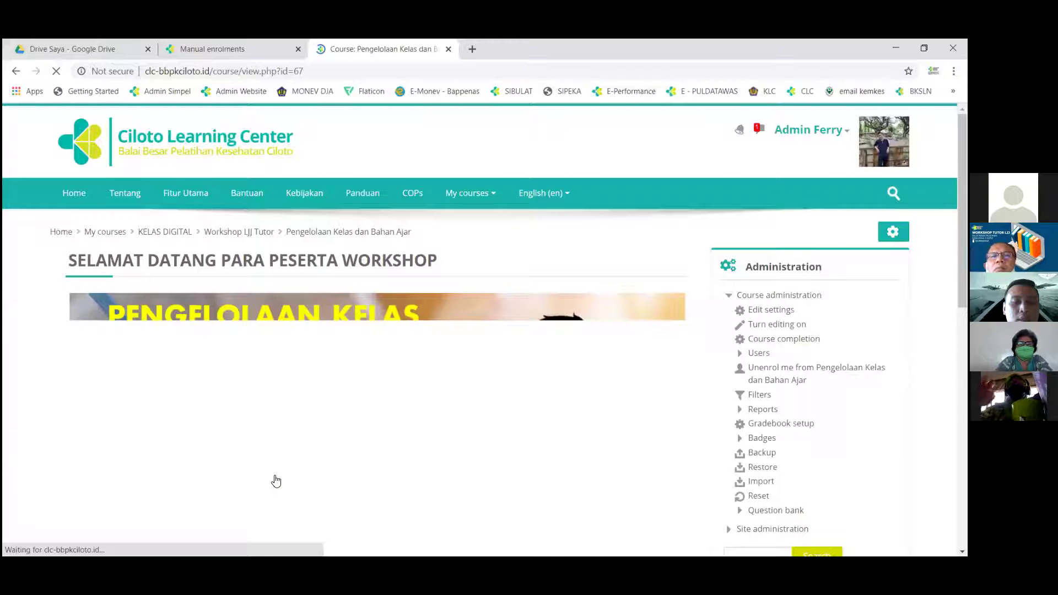
Step: Open the Penugasan 1 assignment in the BAHAN REFERENSI section as admin
{"action": "scroll", "coordinate": [276, 481], "scroll_direction": "down", "scroll_amount": 2}
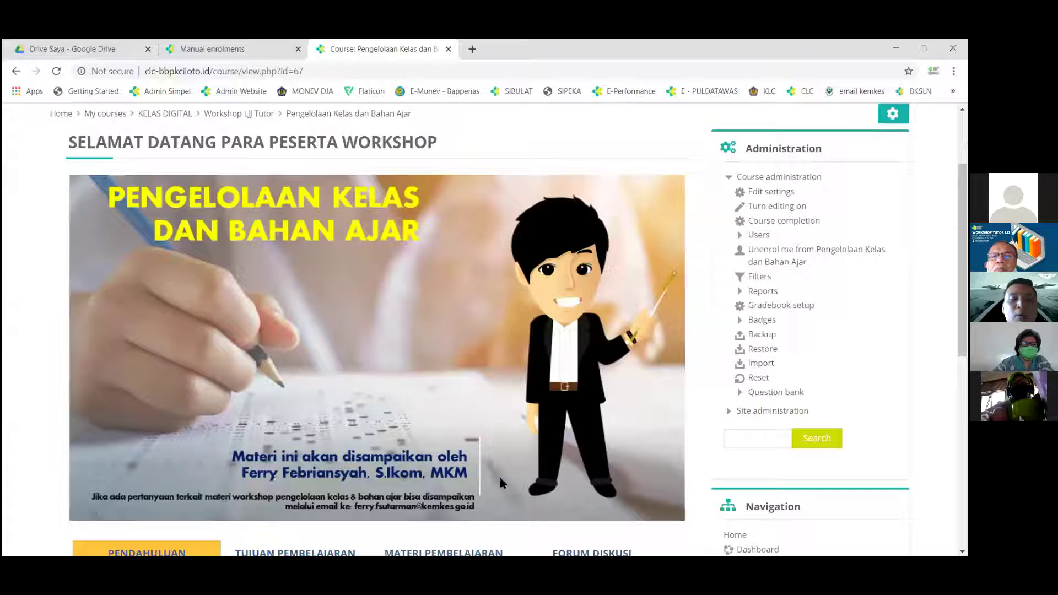
{"action": "scroll", "coordinate": [499, 482], "scroll_direction": "down", "scroll_amount": 3}
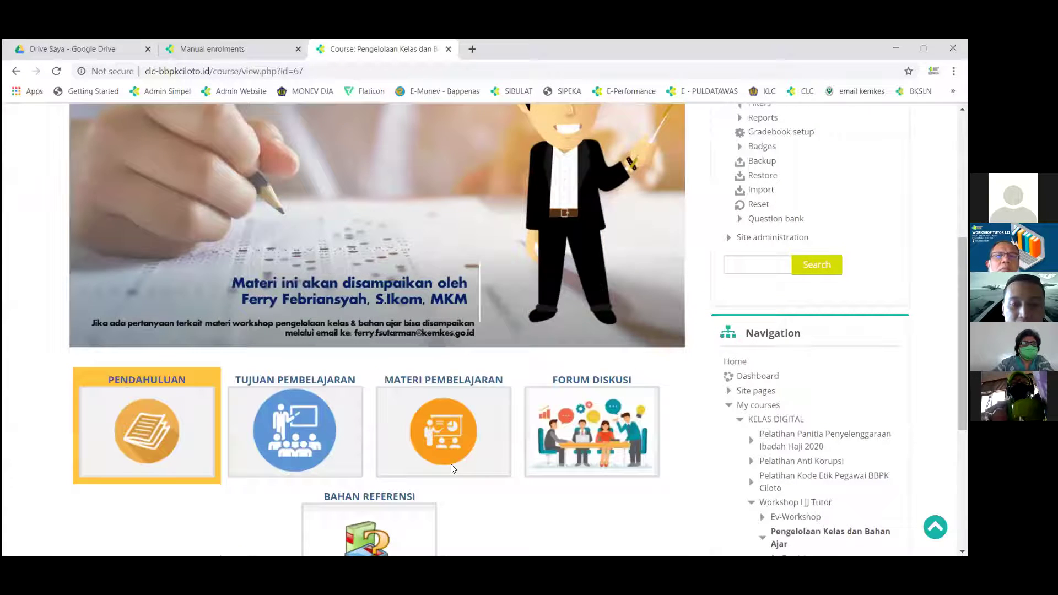
{"action": "scroll", "coordinate": [451, 464], "scroll_direction": "down", "scroll_amount": 1}
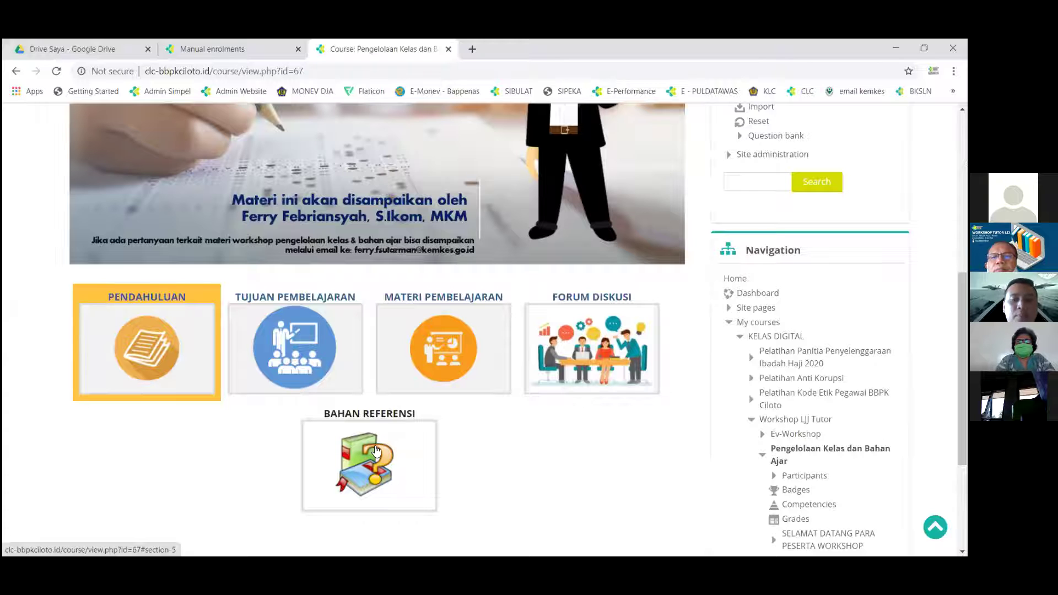
{"action": "left_click", "coordinate": [432, 440]}
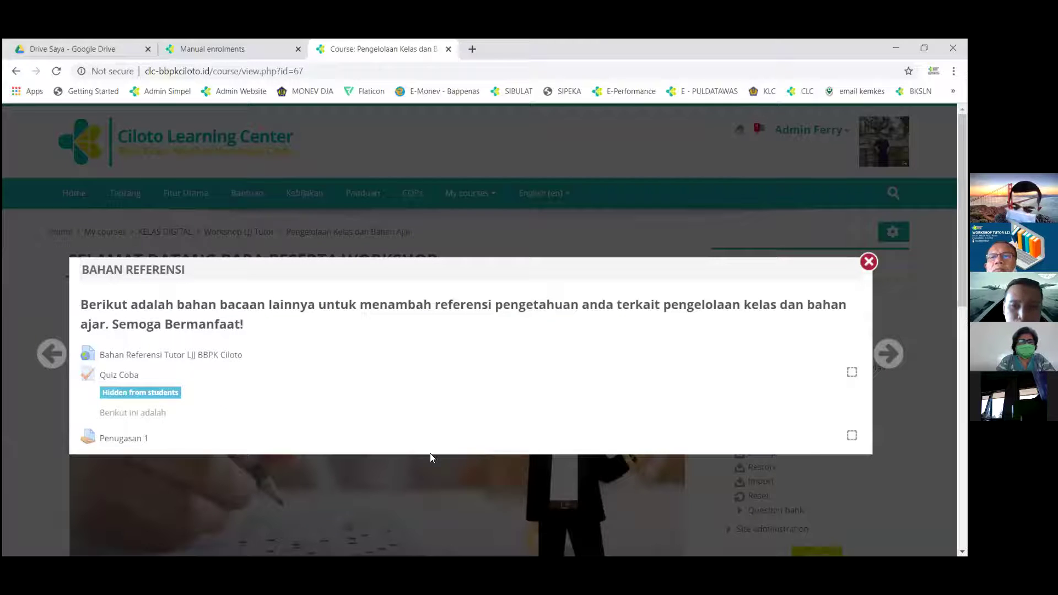
{"action": "left_click", "coordinate": [136, 439]}
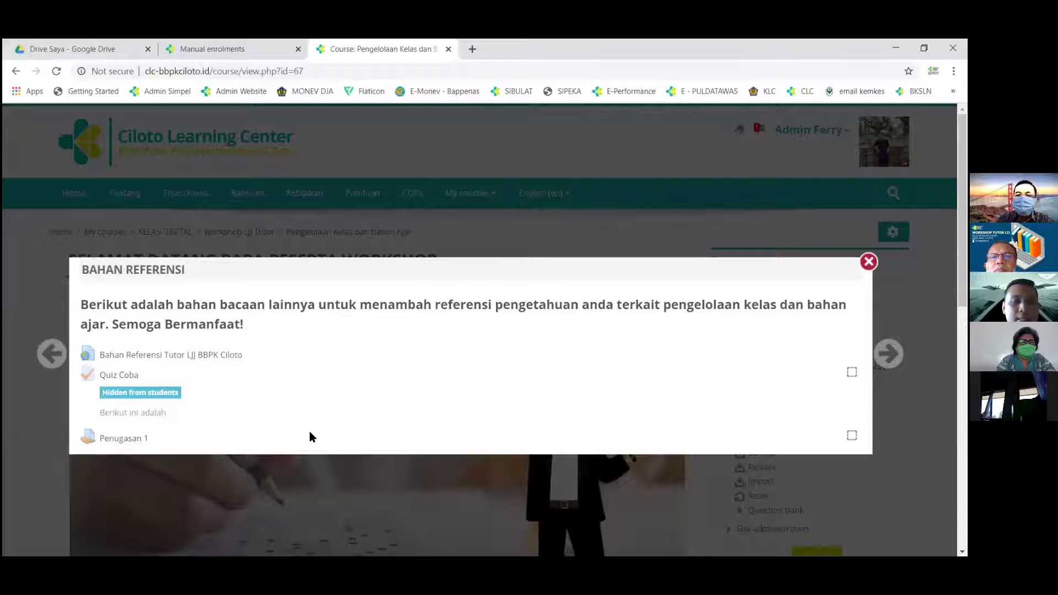
Step: View all submissions for Penugasan 1 and bring up the participant's submitted file in the grading table
{"action": "scroll", "coordinate": [280, 350], "scroll_direction": "down", "scroll_amount": 2}
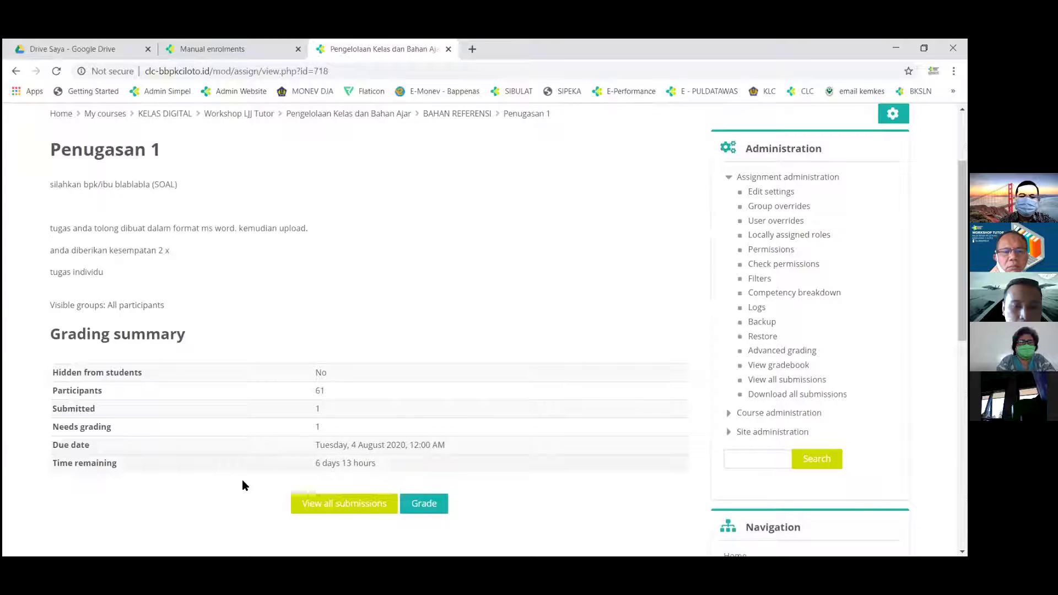
{"action": "scroll", "coordinate": [242, 479], "scroll_direction": "down", "scroll_amount": 1}
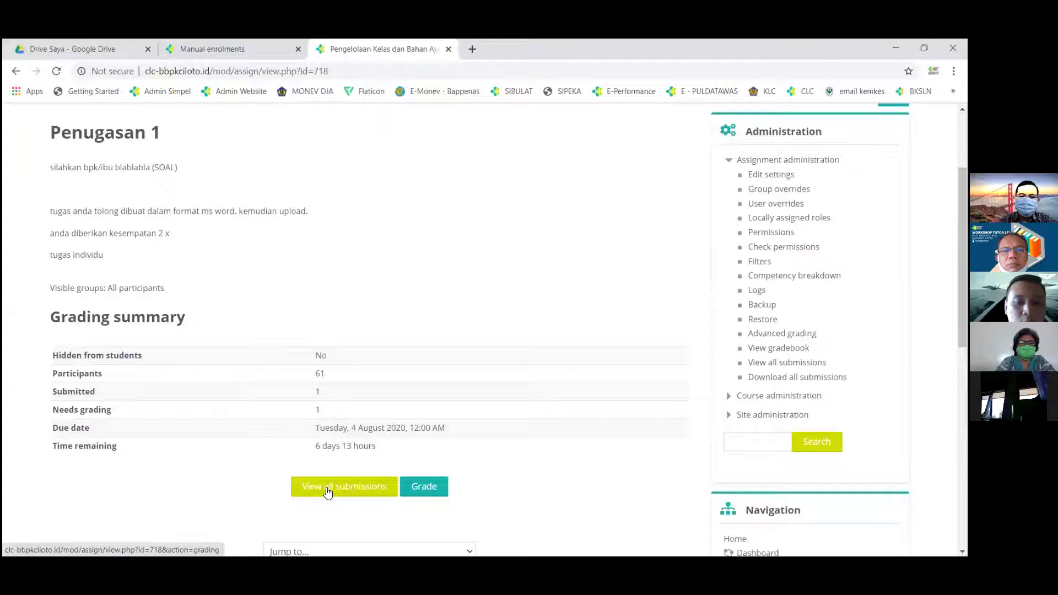
{"action": "left_click", "coordinate": [328, 491]}
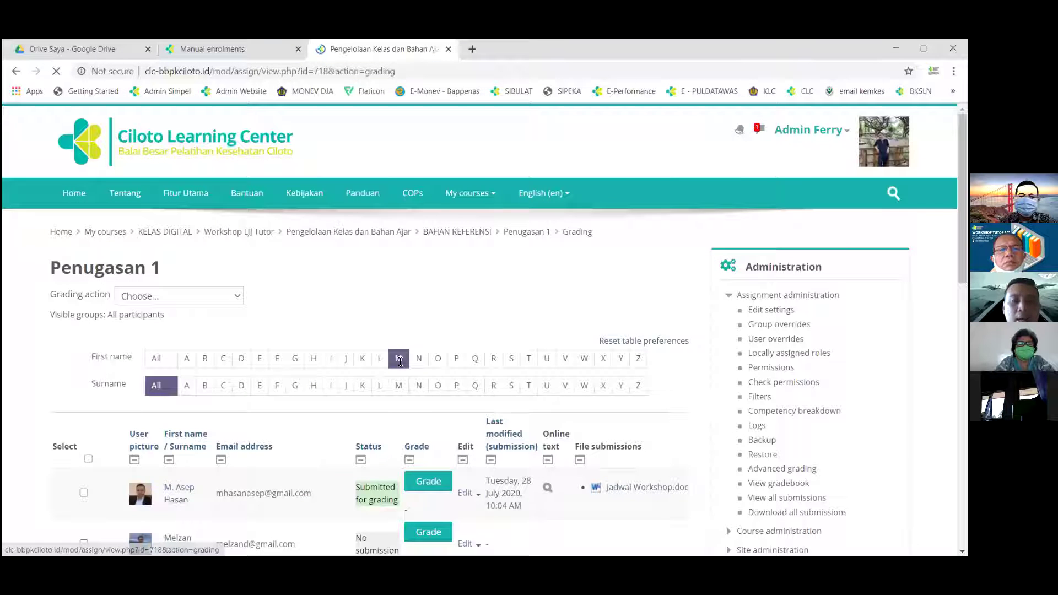
{"action": "scroll", "coordinate": [247, 377], "scroll_direction": "down", "scroll_amount": 3}
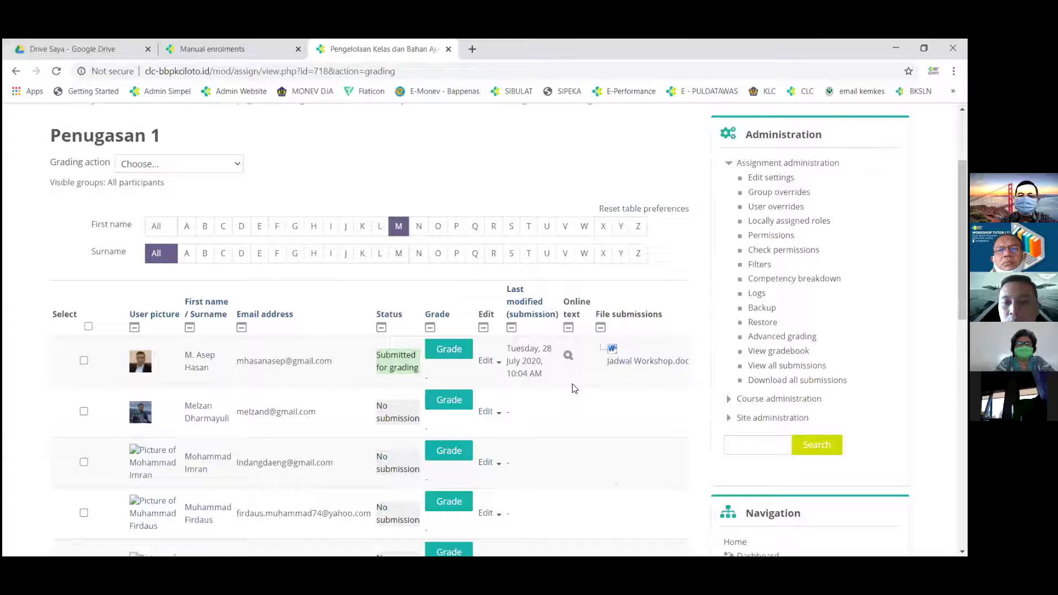
{"action": "left_click", "coordinate": [631, 362]}
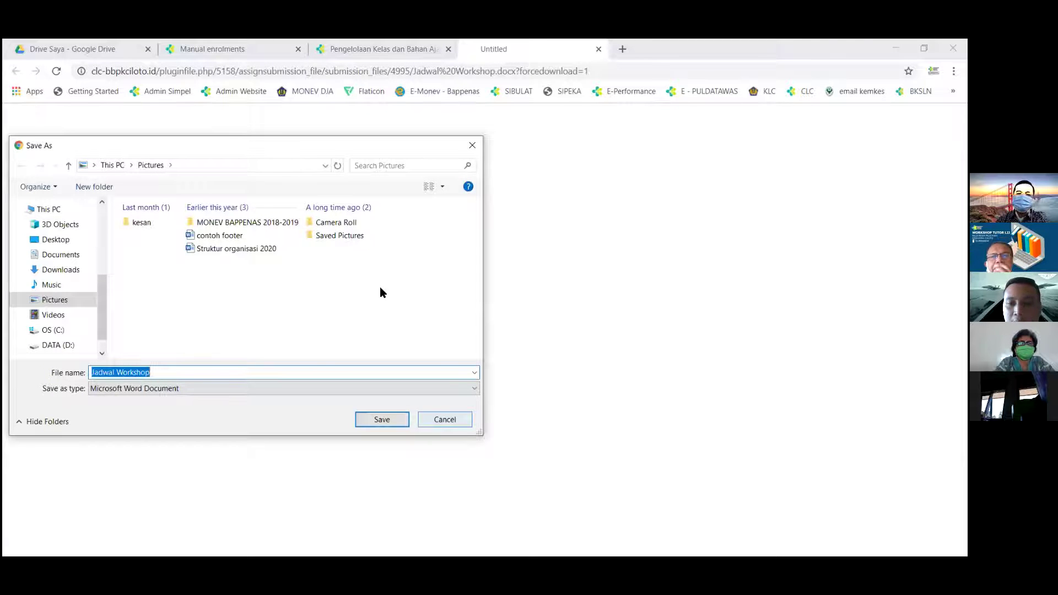
{"action": "key", "text": "Escape"}
{"action": "left_click", "coordinate": [630, 359]}
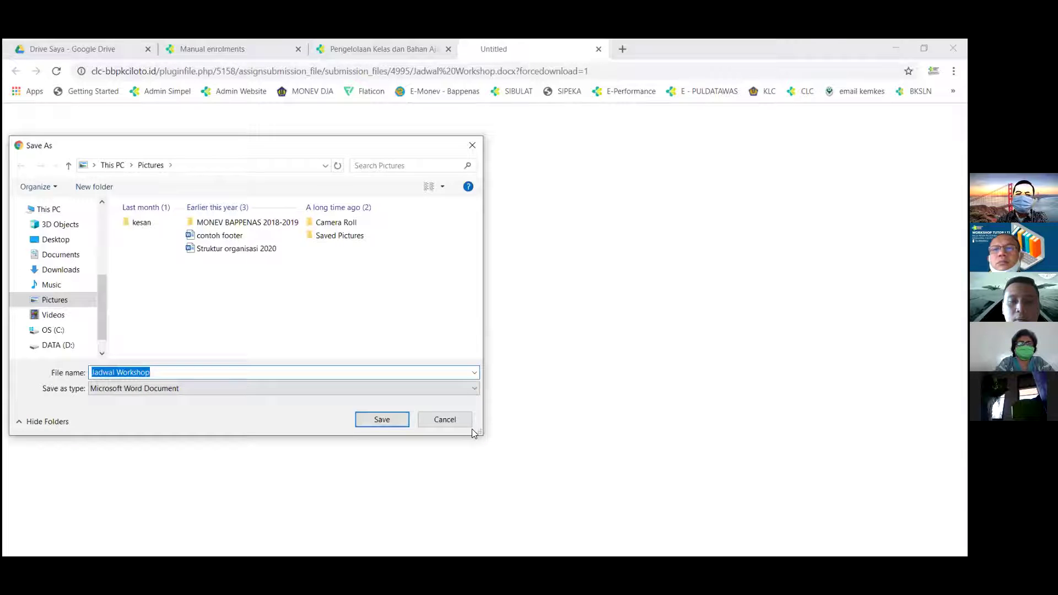
{"action": "left_click", "coordinate": [467, 424]}
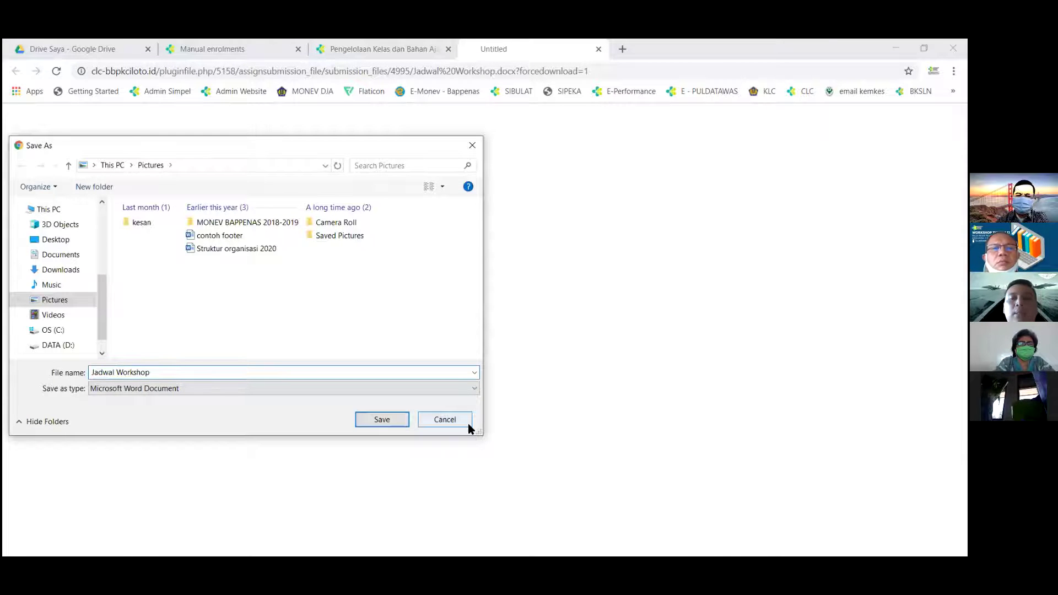
{"action": "left_click", "coordinate": [468, 425]}
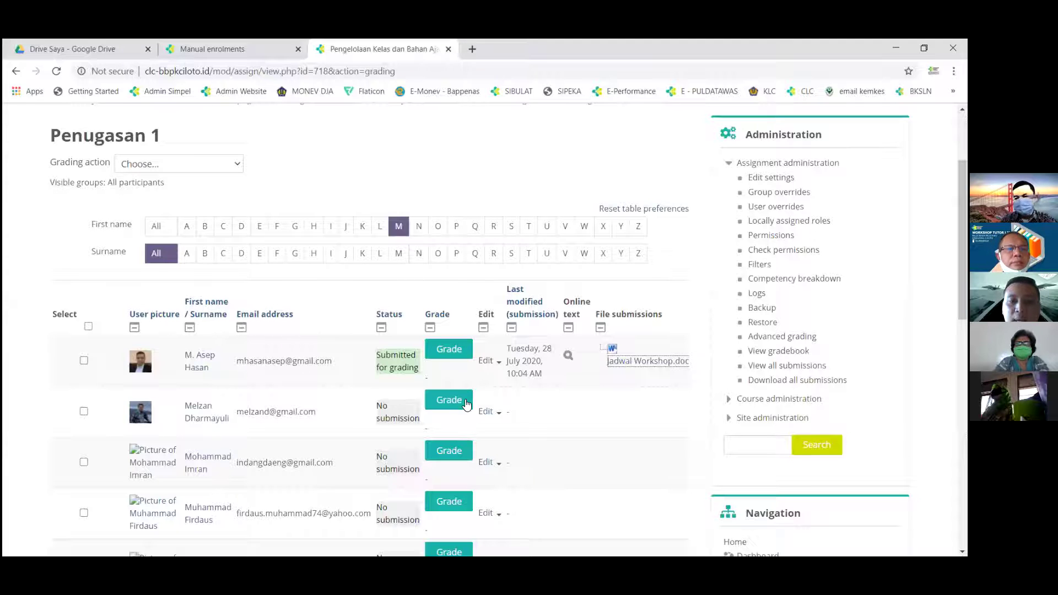
Step: Open the grader for the participant who submitted Jadwal Workshop, dismiss the alert and set the grade to 100
{"action": "left_click", "coordinate": [461, 353]}
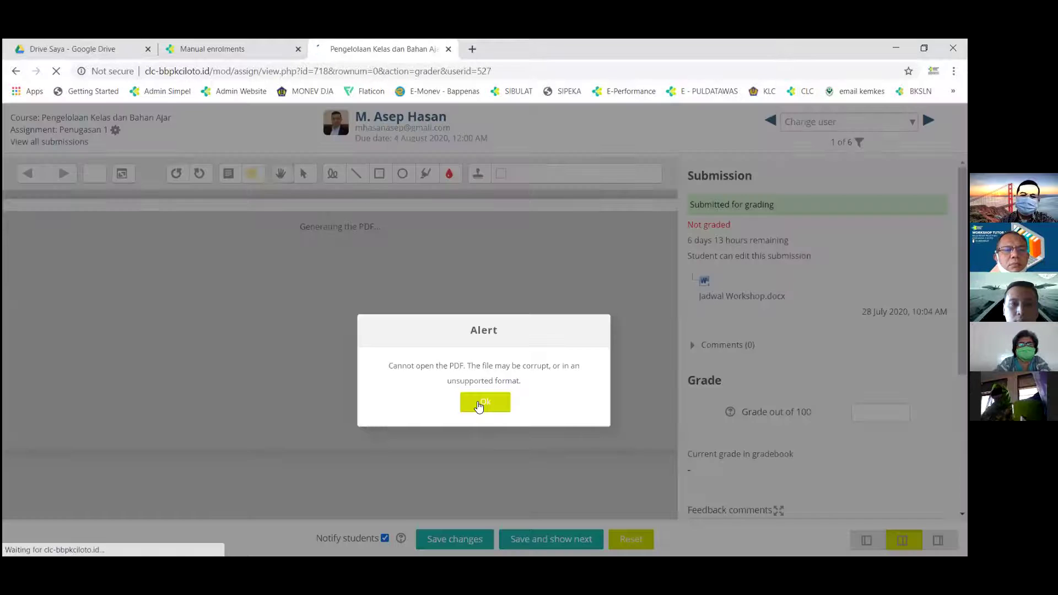
{"action": "left_click", "coordinate": [479, 406]}
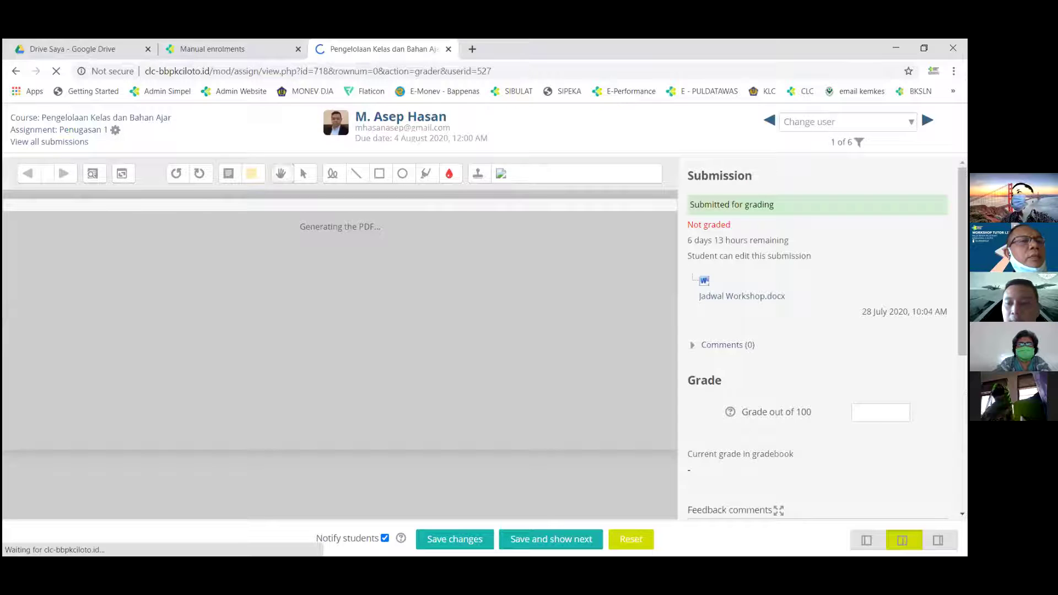
{"action": "left_click", "coordinate": [881, 412]}
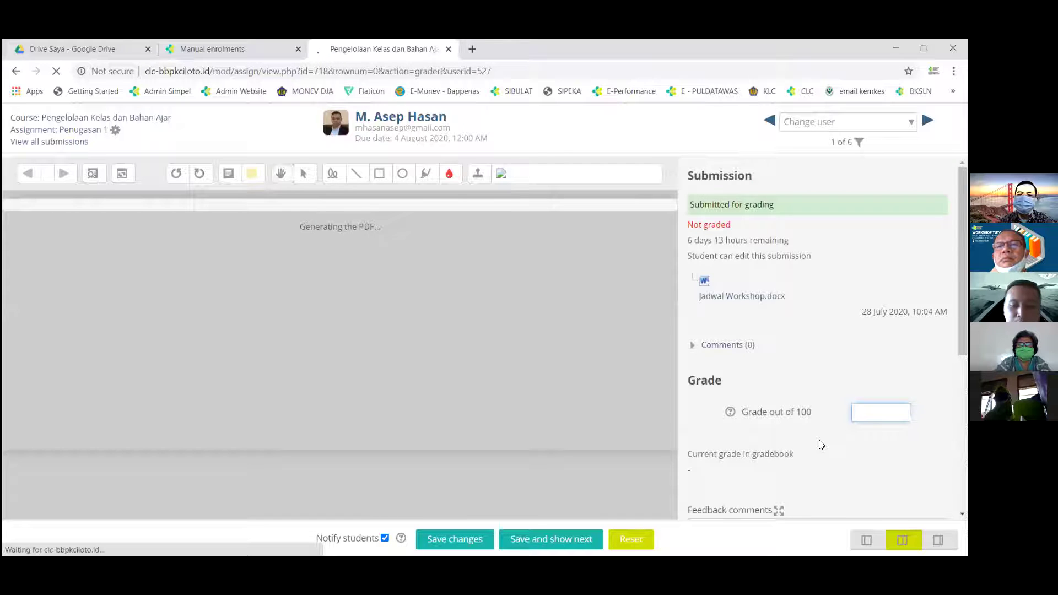
{"action": "type", "text": "100"}
Step: Enter "Luar biasa tugas anda bagus" as the feedback comment for the submission
{"action": "scroll", "coordinate": [821, 444], "scroll_direction": "down", "scroll_amount": 4}
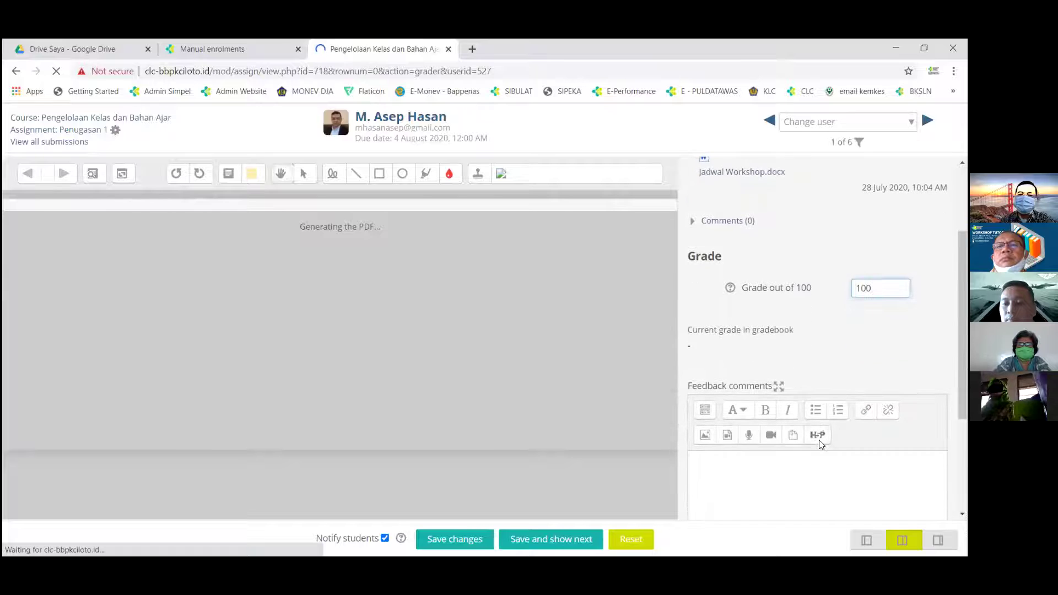
{"action": "left_click", "coordinate": [785, 388]}
{"action": "type", "text": "Luar biasa tugas anda bagus"}
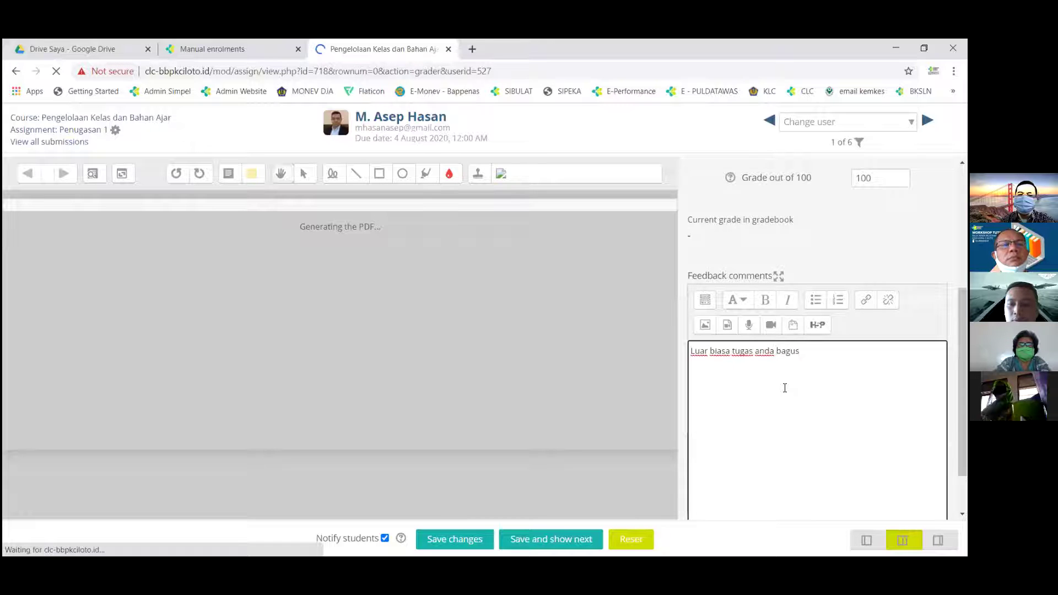
{"action": "scroll", "coordinate": [784, 387], "scroll_direction": "down", "scroll_amount": 1}
{"action": "scroll", "coordinate": [784, 388], "scroll_direction": "up", "scroll_amount": 5}
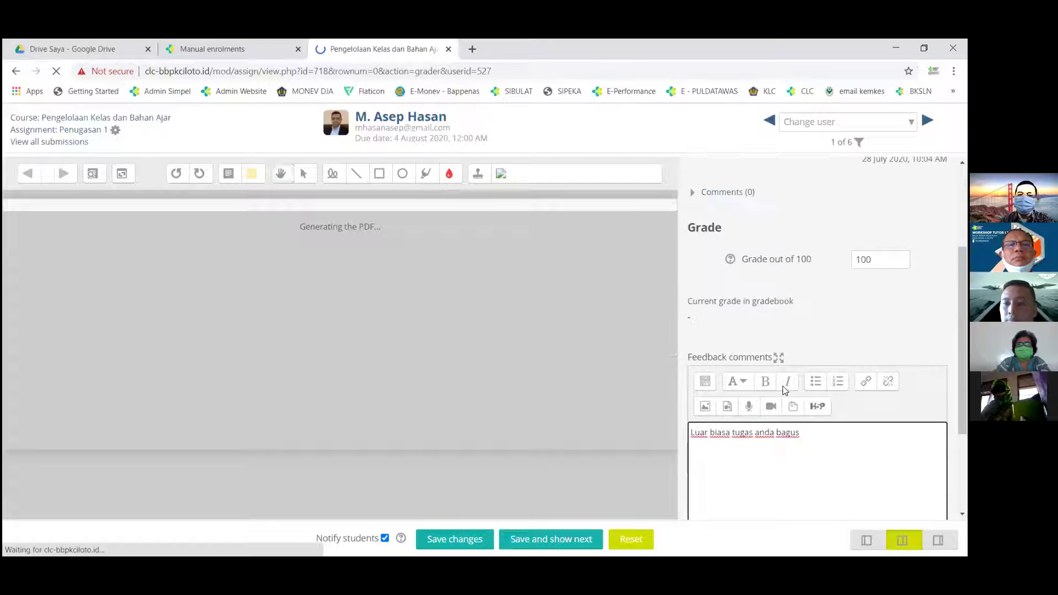
Step: Confirm 100 as the grade, save the grade and feedback while continuing to the next participant, and dismiss the alert
{"action": "scroll", "coordinate": [784, 391], "scroll_direction": "down", "scroll_amount": 2}
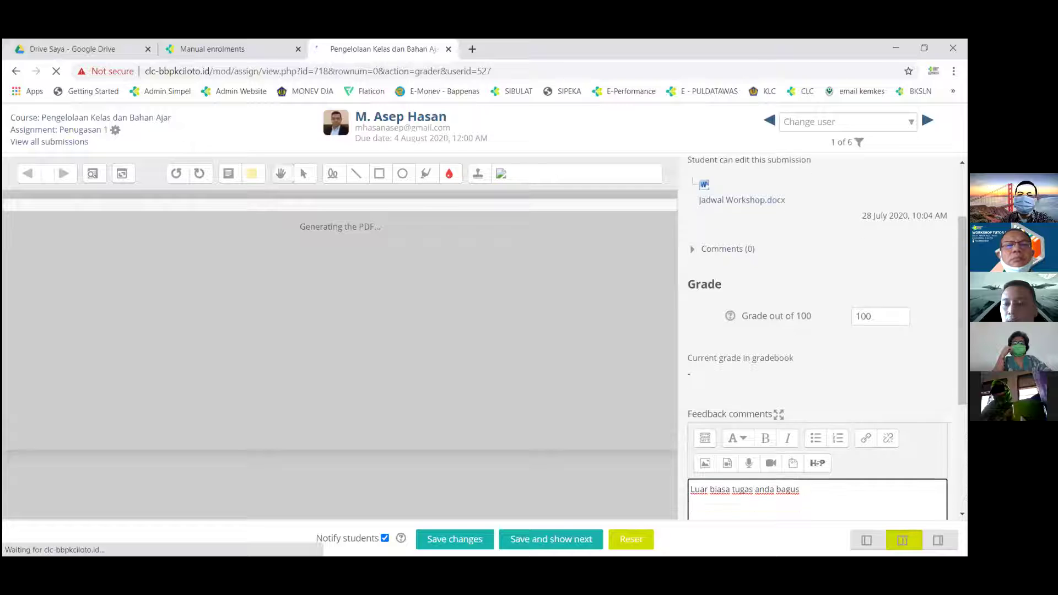
{"action": "left_click", "coordinate": [880, 317]}
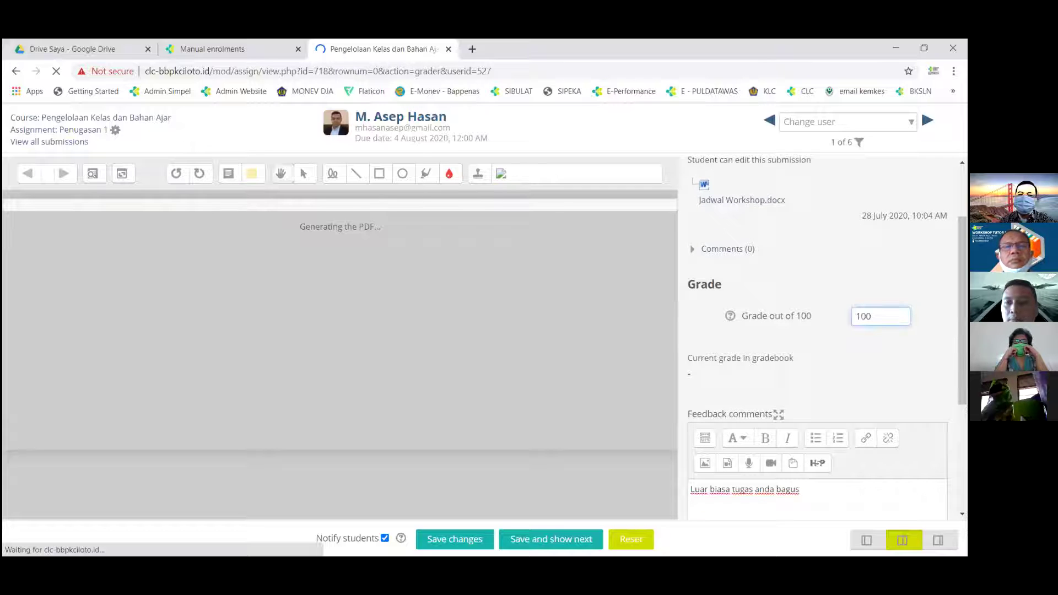
{"action": "type", "text": "100"}
{"action": "key", "text": "Tab"}
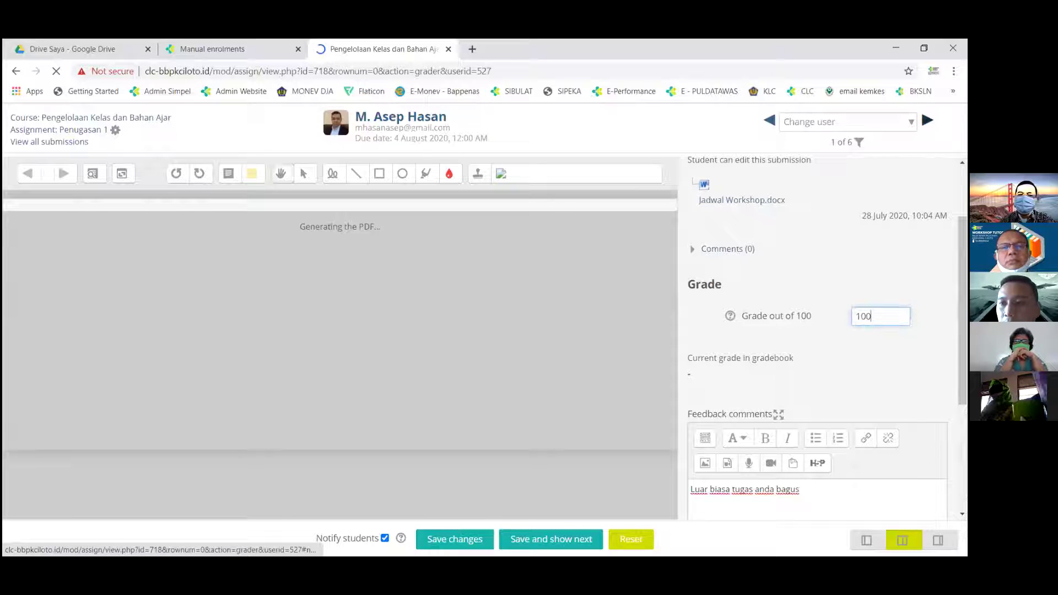
{"action": "key", "text": "Return"}
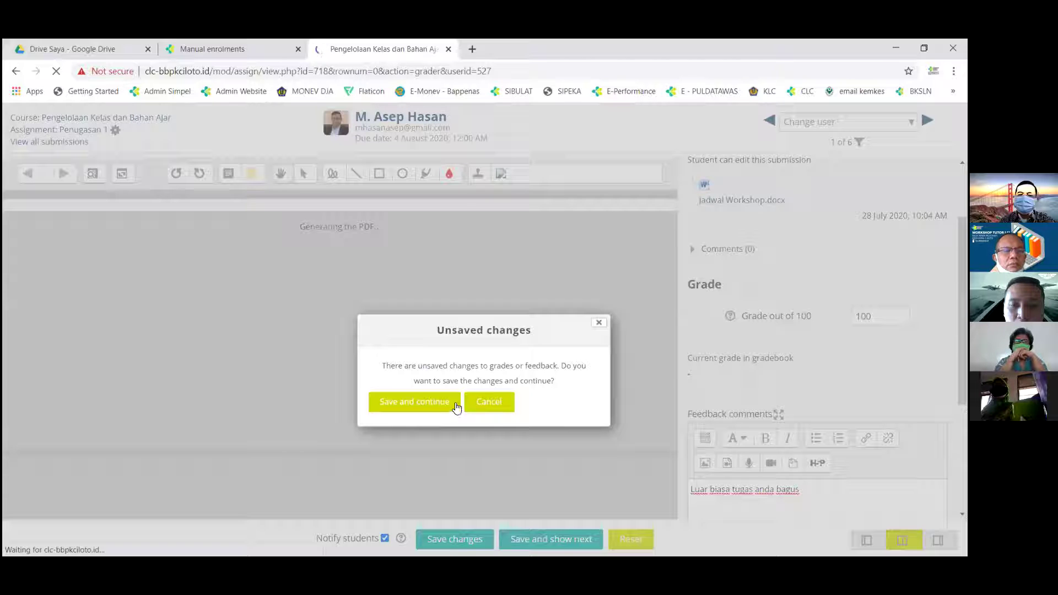
{"action": "left_click", "coordinate": [598, 325]}
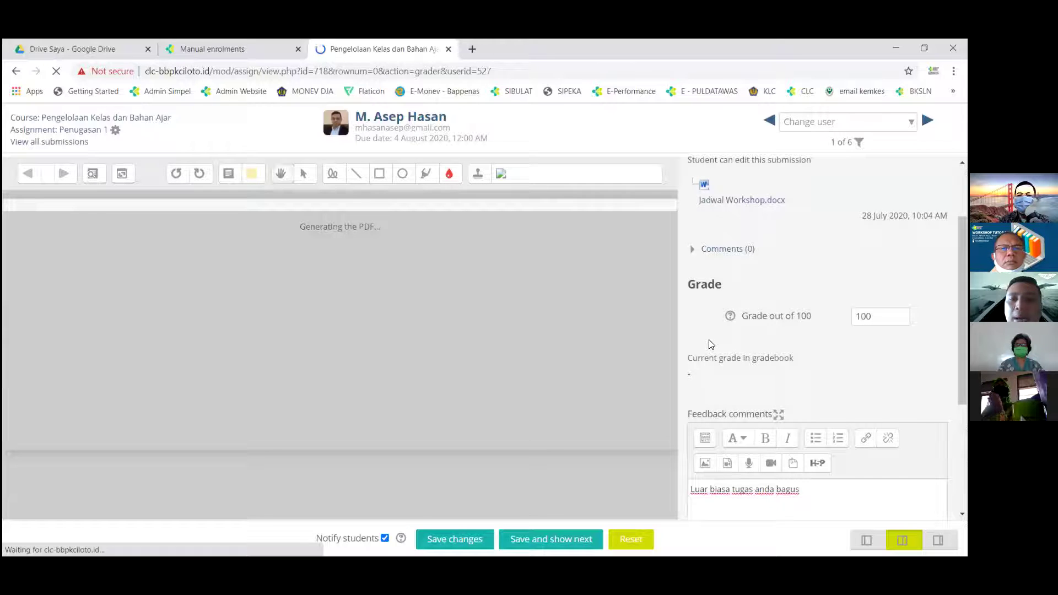
{"action": "scroll", "coordinate": [711, 344], "scroll_direction": "down", "scroll_amount": 1}
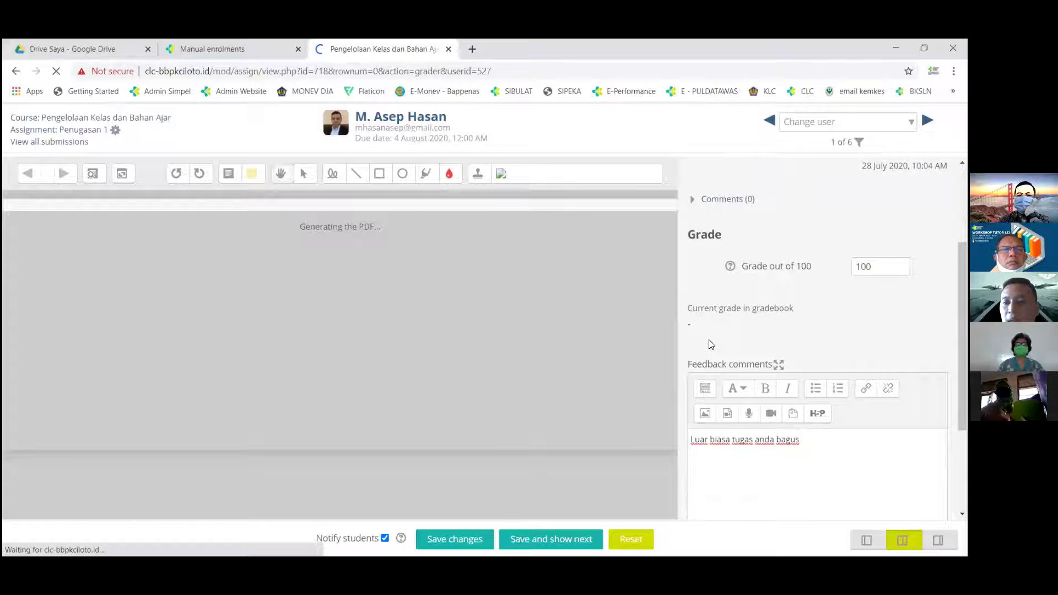
{"action": "scroll", "coordinate": [711, 344], "scroll_direction": "up", "scroll_amount": 2}
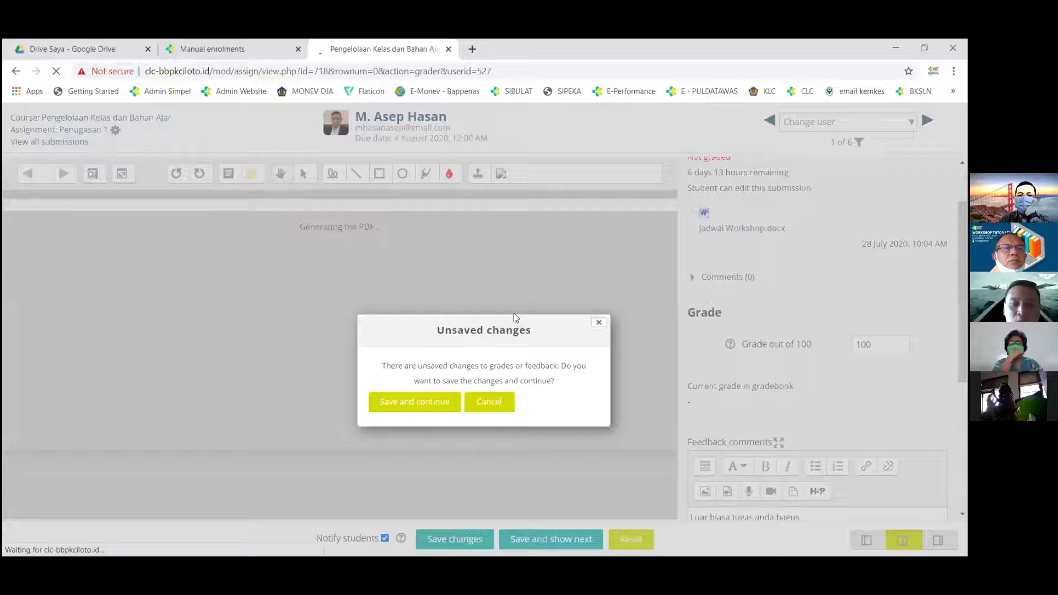
{"action": "left_click", "coordinate": [428, 403]}
{"action": "left_click", "coordinate": [485, 394]}
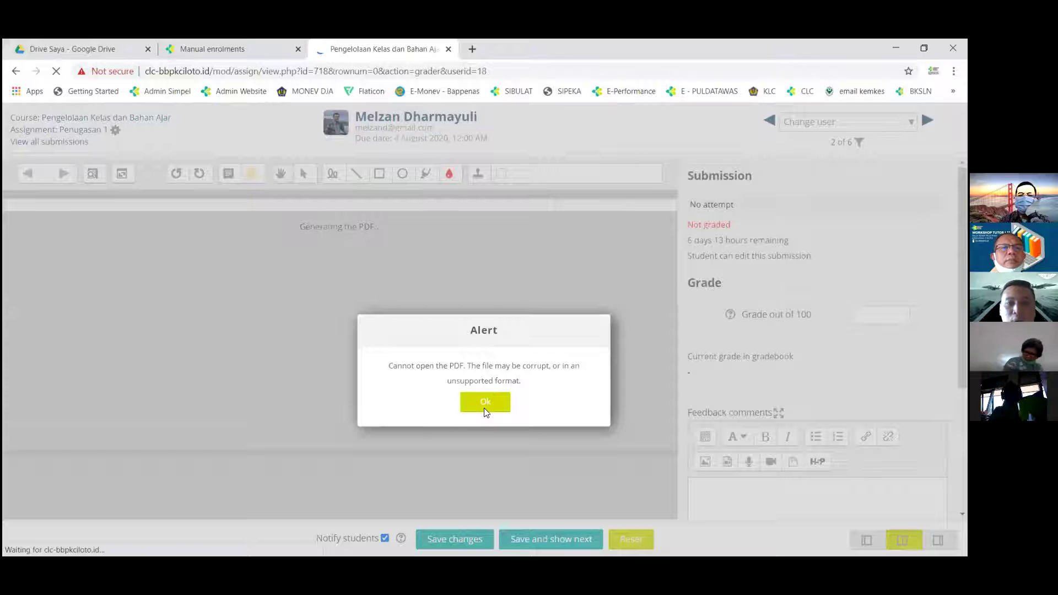
{"action": "left_click", "coordinate": [485, 409]}
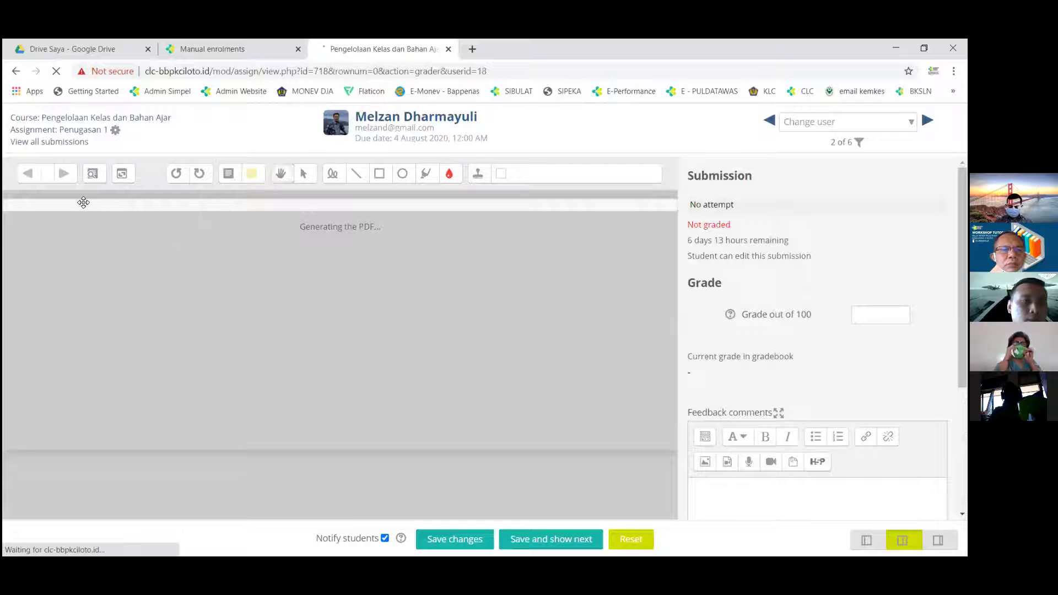
Step: Reopen the grader from the Penugasan 1 page and review the saved grade and feedback for the Jadwal Workshop submission
{"action": "left_click", "coordinate": [55, 142]}
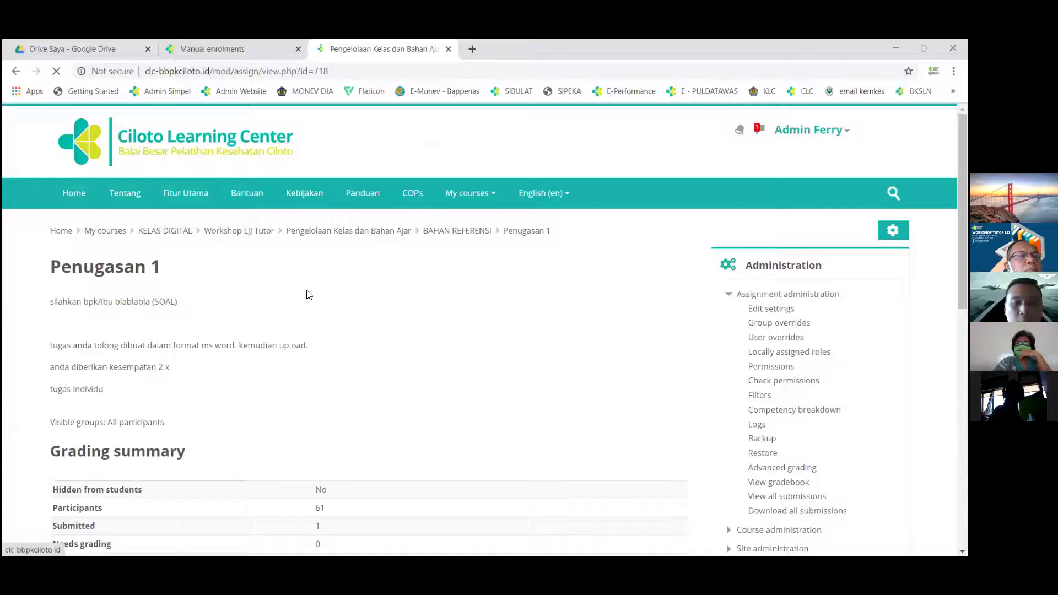
{"action": "scroll", "coordinate": [307, 294], "scroll_direction": "down", "scroll_amount": 3}
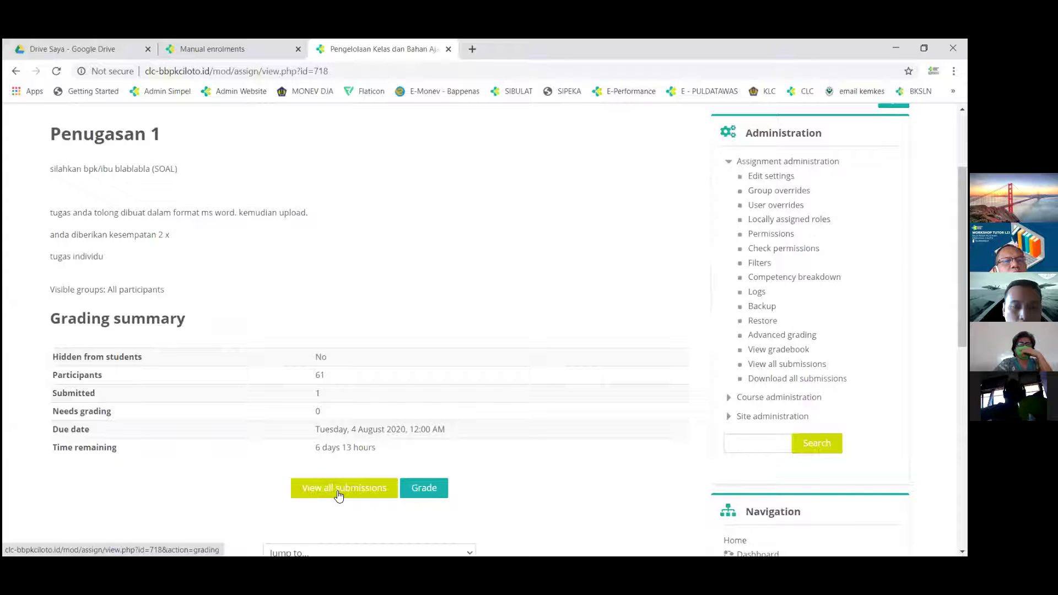
{"action": "left_click", "coordinate": [431, 488]}
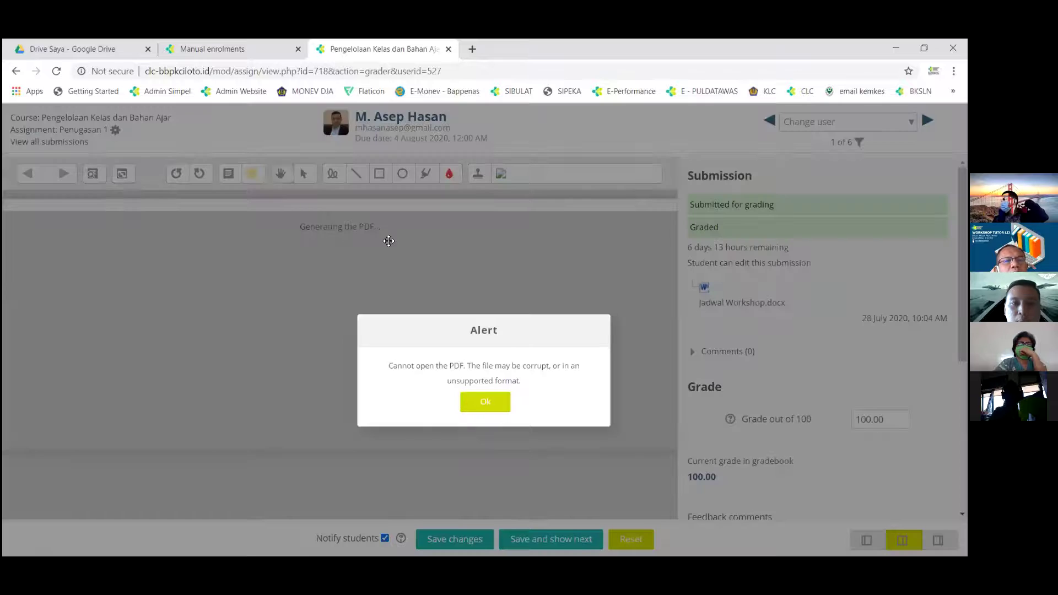
{"action": "key", "text": "Return"}
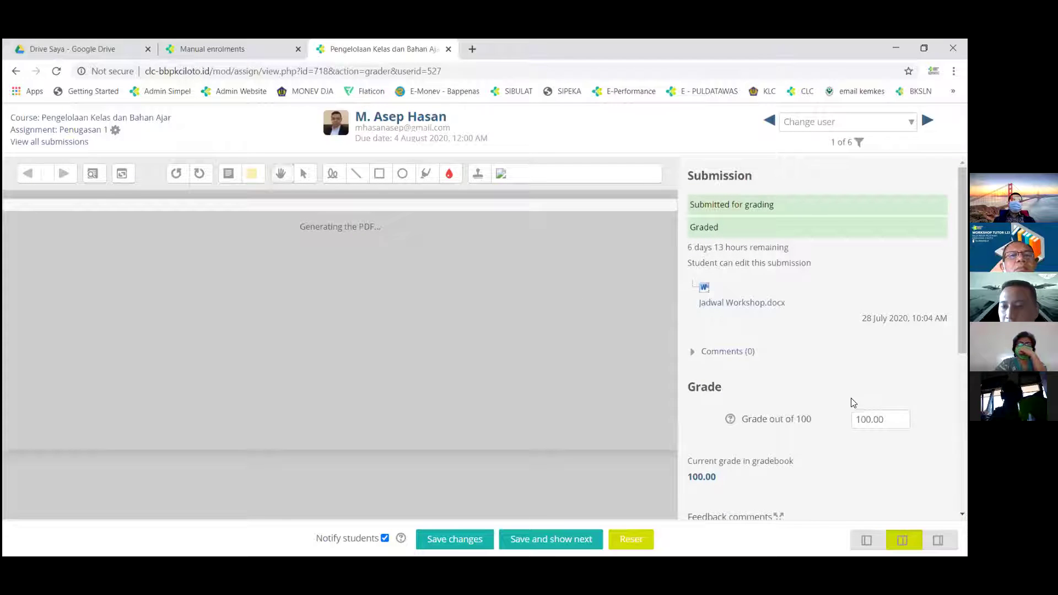
{"action": "scroll", "coordinate": [865, 415], "scroll_direction": "down", "scroll_amount": 2}
{"action": "scroll", "coordinate": [844, 276], "scroll_direction": "down", "scroll_amount": 3}
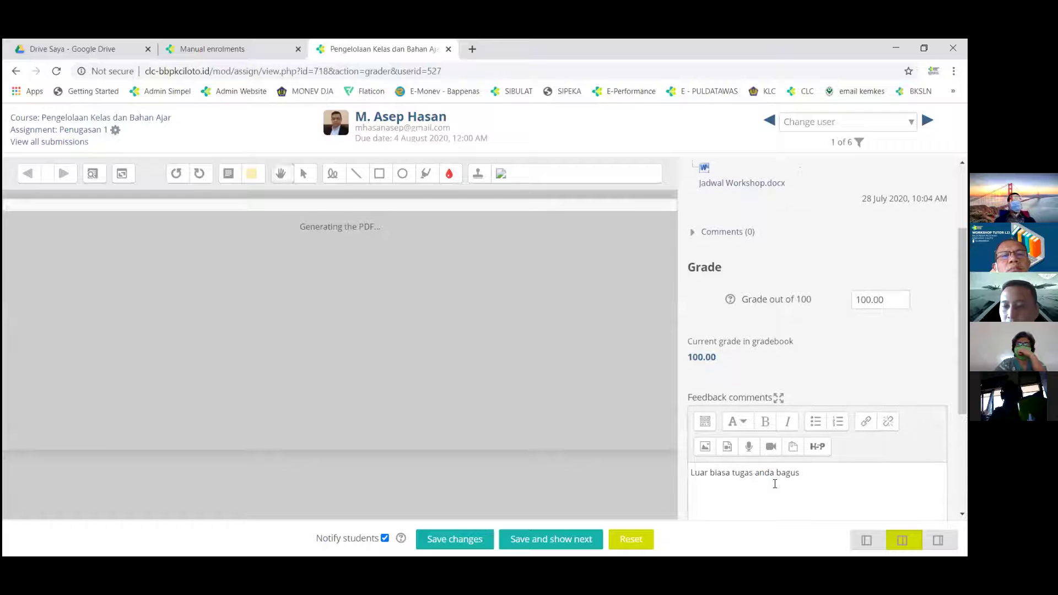
{"action": "scroll", "coordinate": [844, 276], "scroll_direction": "up", "scroll_amount": 3}
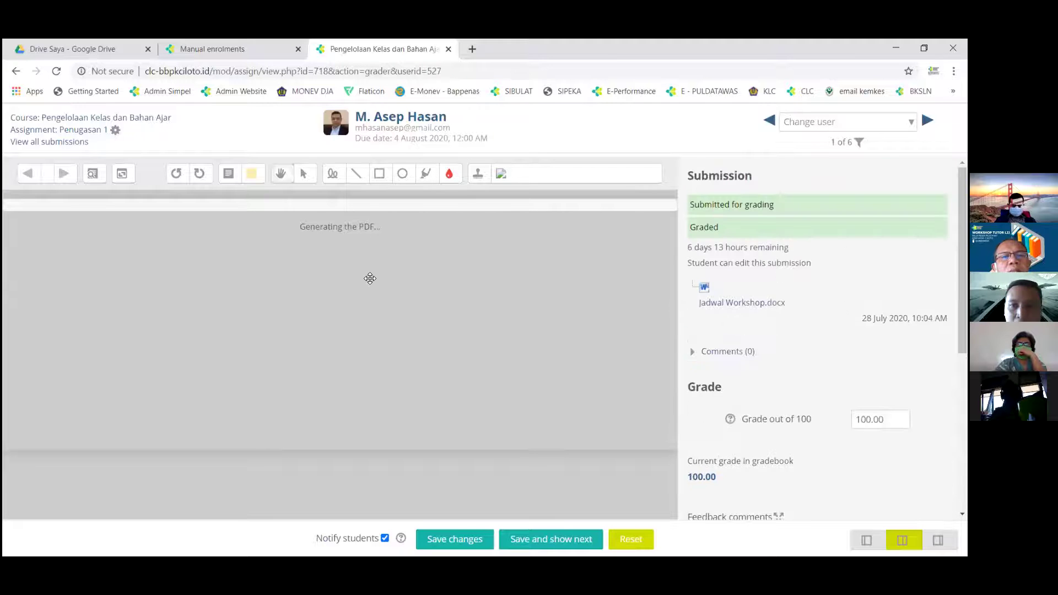
Step: Return to the Penugasan 1 page and view the grading table with all submissions
{"action": "left_click", "coordinate": [83, 137]}
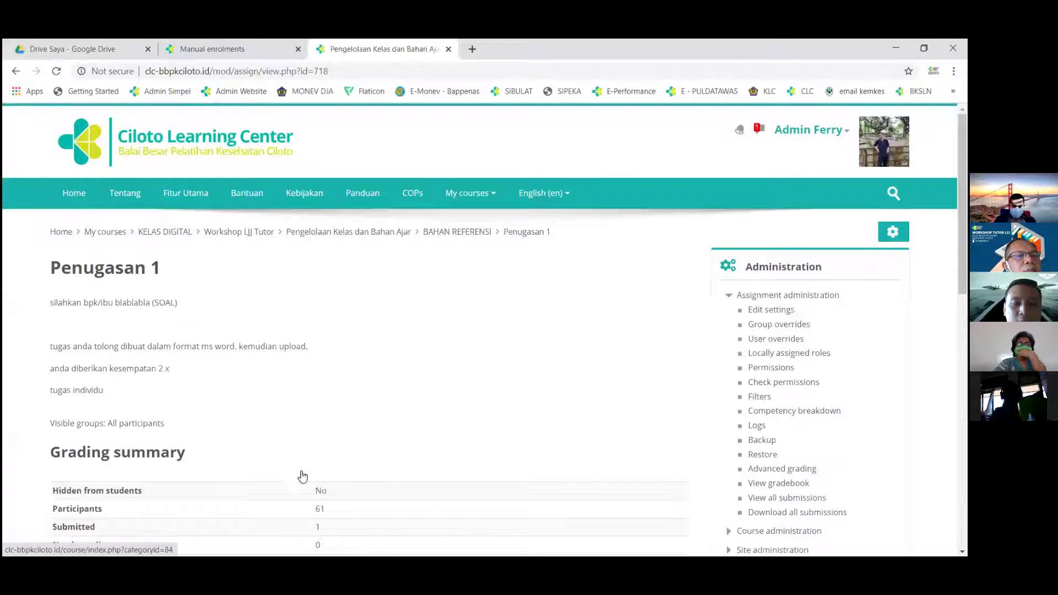
{"action": "scroll", "coordinate": [302, 476], "scroll_direction": "down", "scroll_amount": 3}
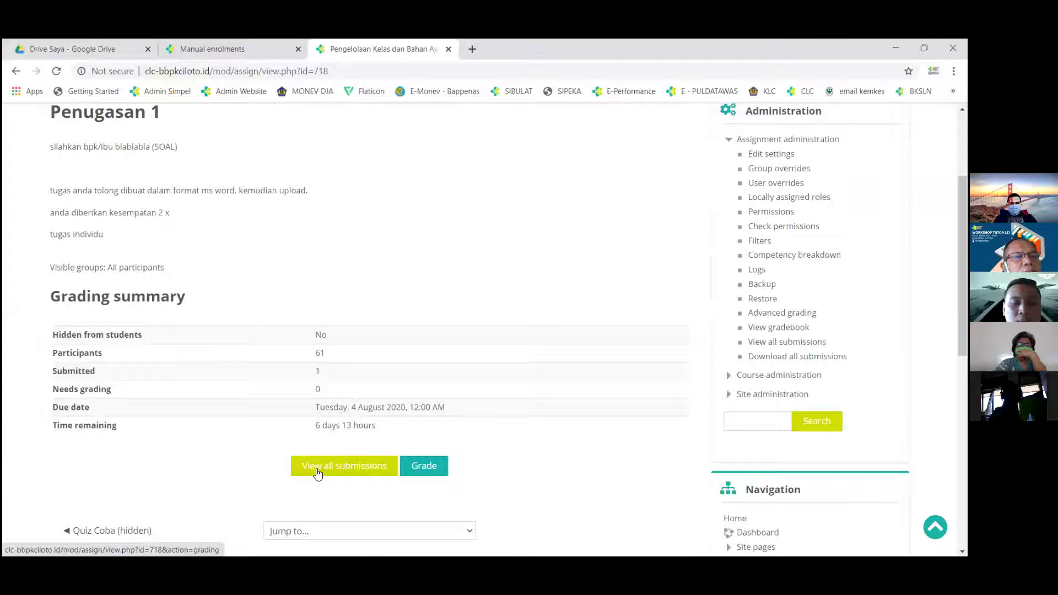
{"action": "left_click", "coordinate": [317, 472]}
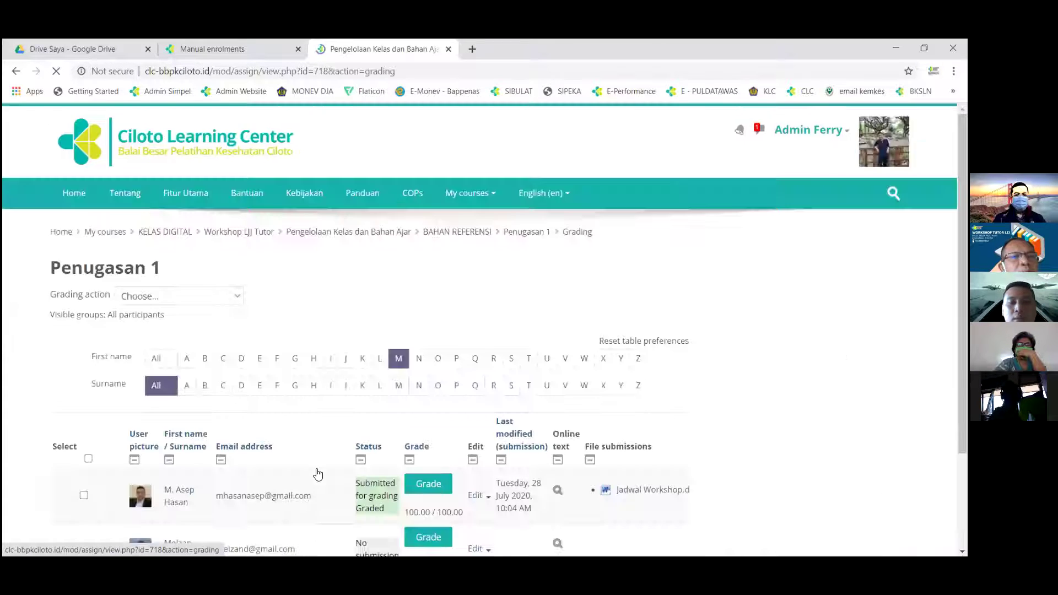
{"action": "scroll", "coordinate": [418, 441], "scroll_direction": "down", "scroll_amount": 2}
Step: Examine the edit actions offered for the first two participants in the grading table
{"action": "left_click", "coordinate": [509, 413]}
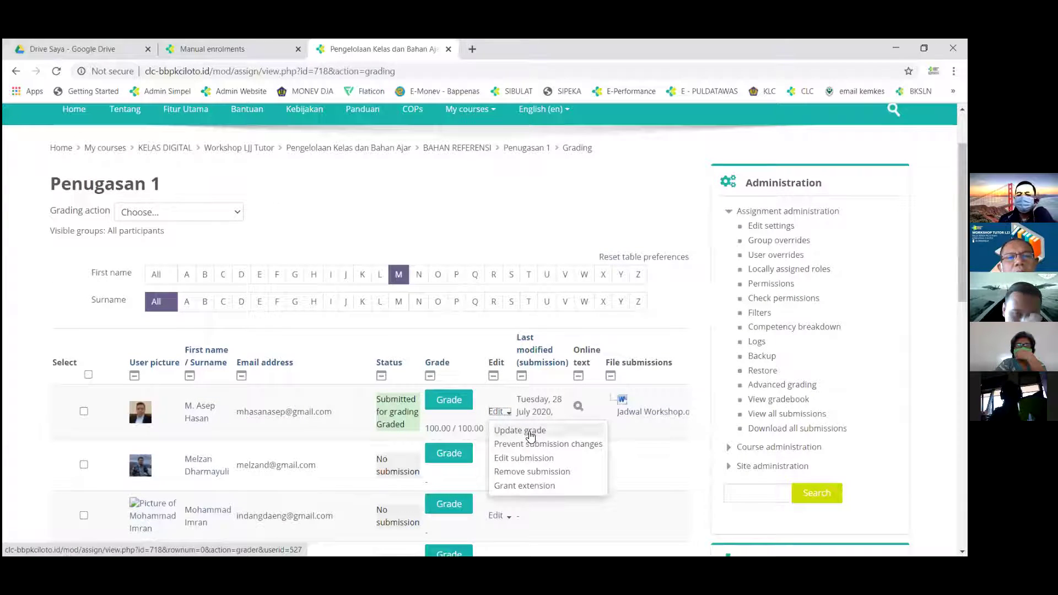
{"action": "left_click", "coordinate": [508, 415]}
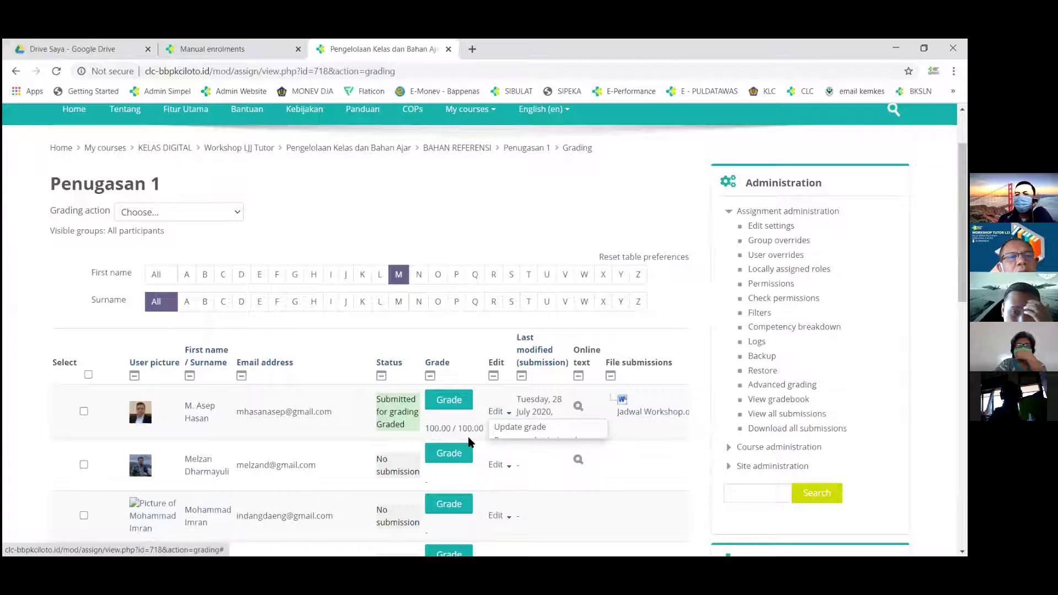
{"action": "left_click", "coordinate": [508, 414]}
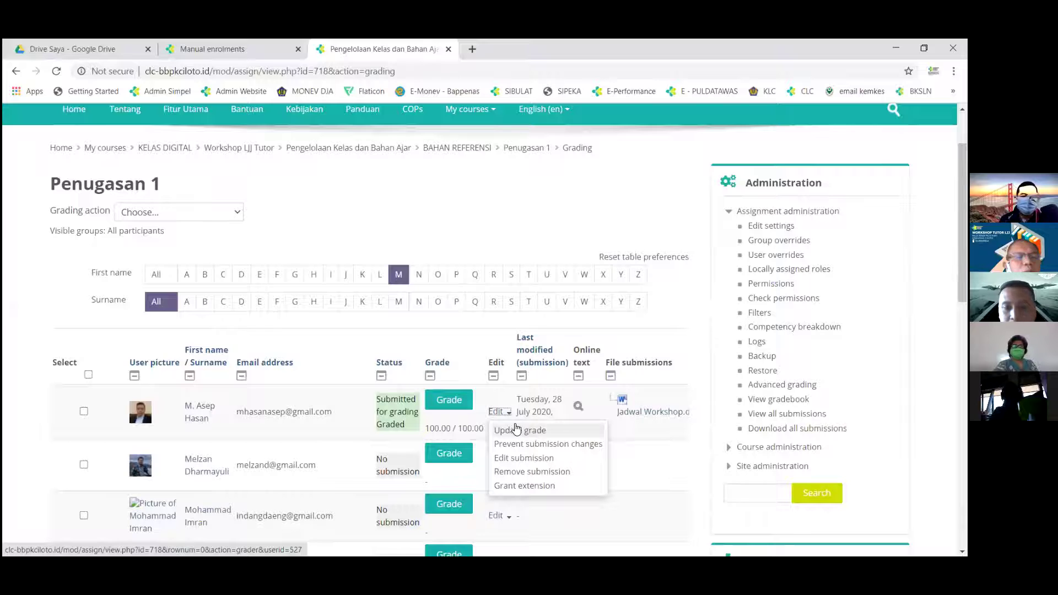
{"action": "left_click", "coordinate": [450, 436]}
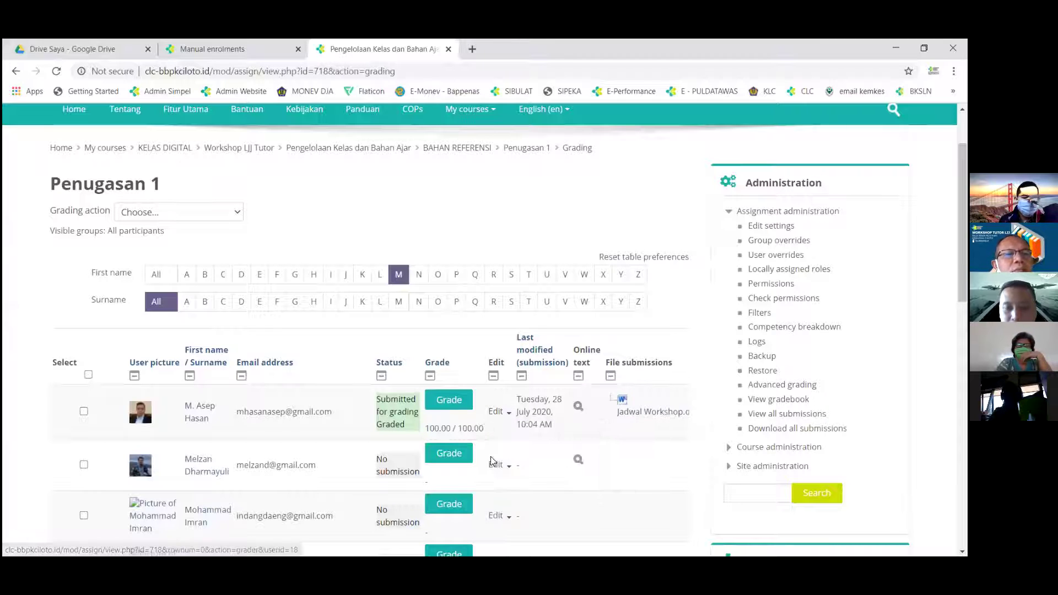
{"action": "left_click", "coordinate": [502, 465]}
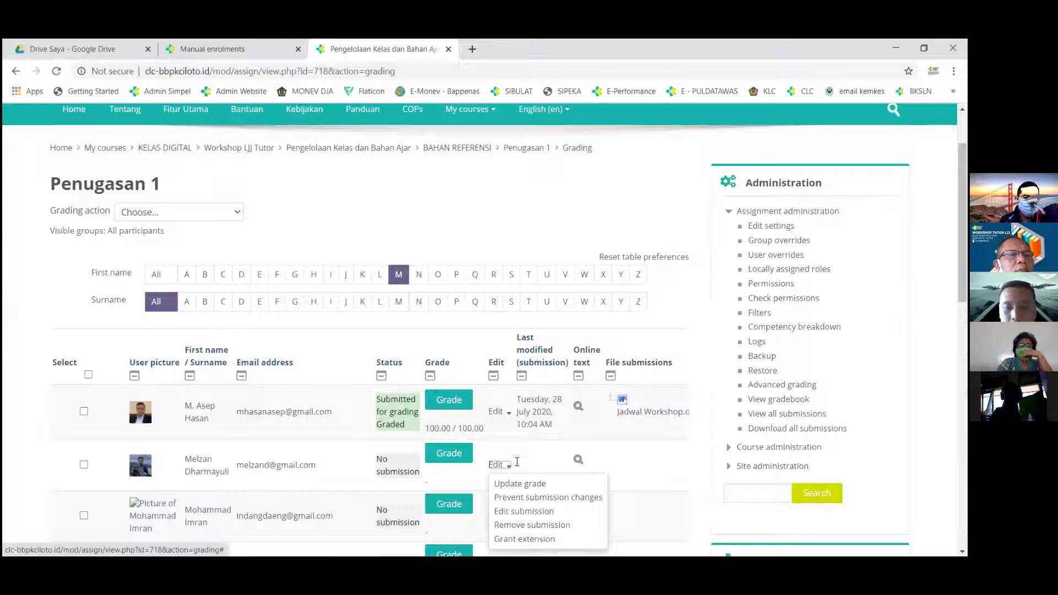
{"action": "left_click", "coordinate": [517, 456]}
Step: Look at the grader for the third participant in the table, dismiss the alert and return to the submissions list
{"action": "scroll", "coordinate": [517, 457], "scroll_direction": "down", "scroll_amount": 1}
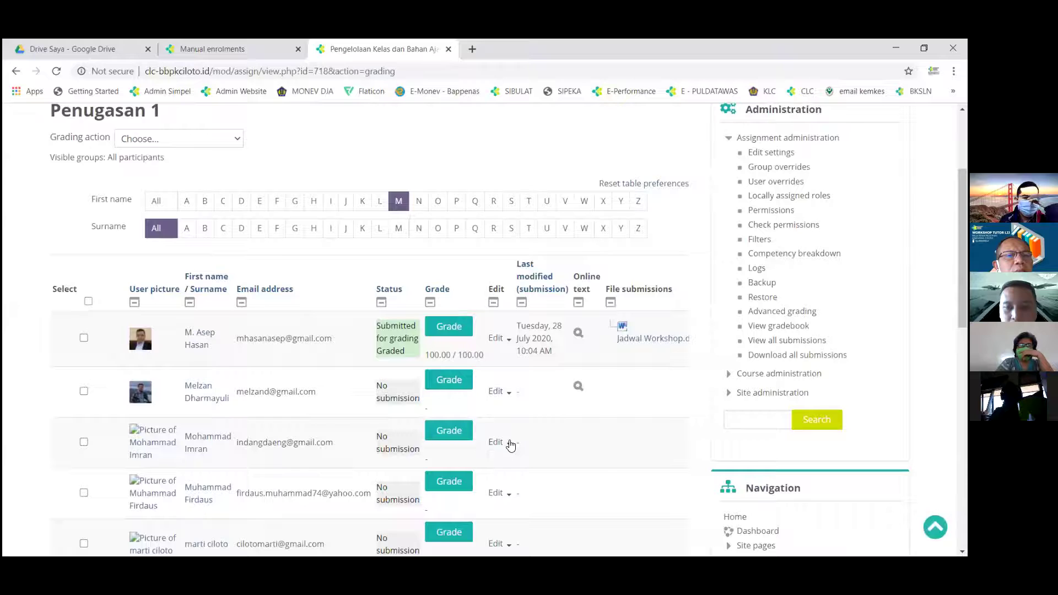
{"action": "left_click", "coordinate": [508, 443]}
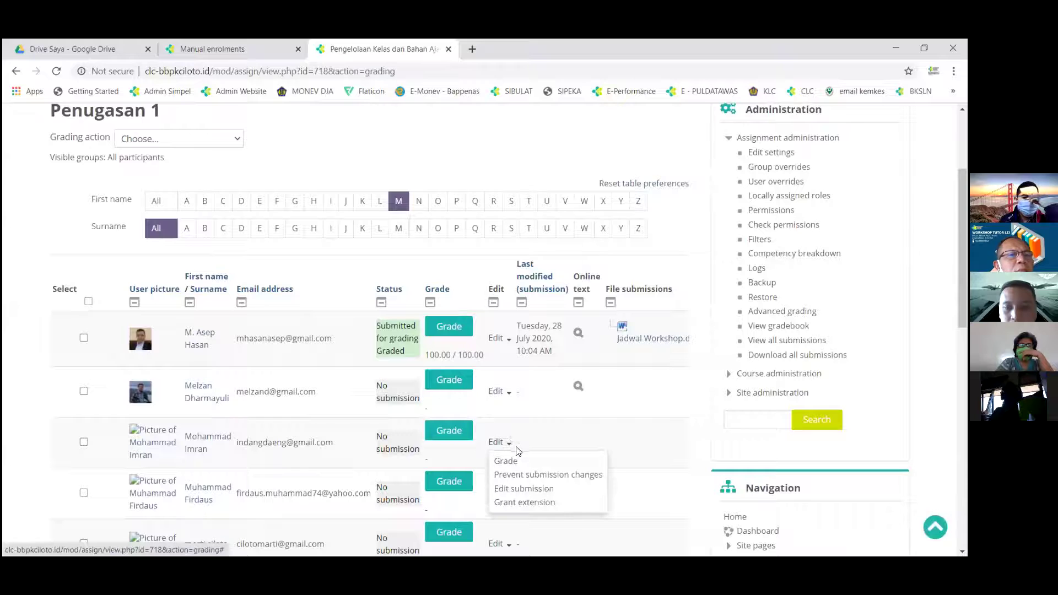
{"action": "left_click", "coordinate": [537, 467]}
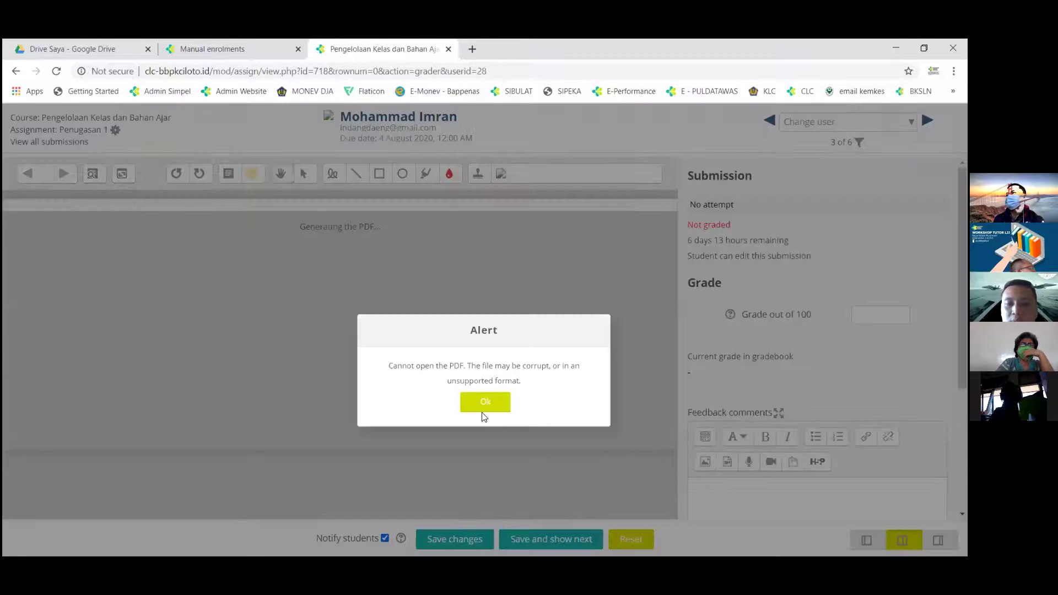
{"action": "left_click", "coordinate": [482, 400]}
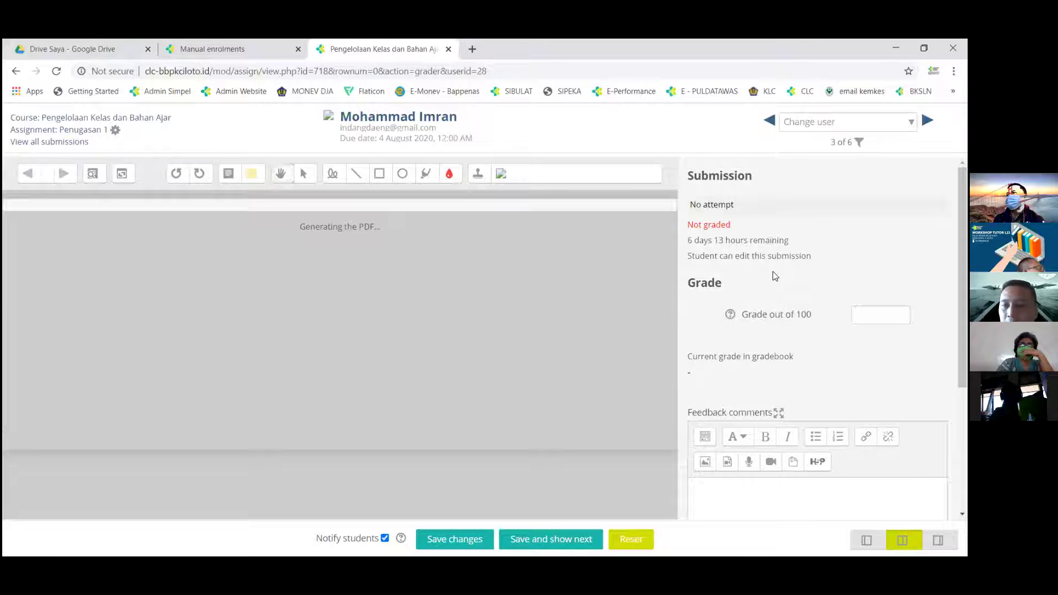
{"action": "left_click", "coordinate": [16, 71]}
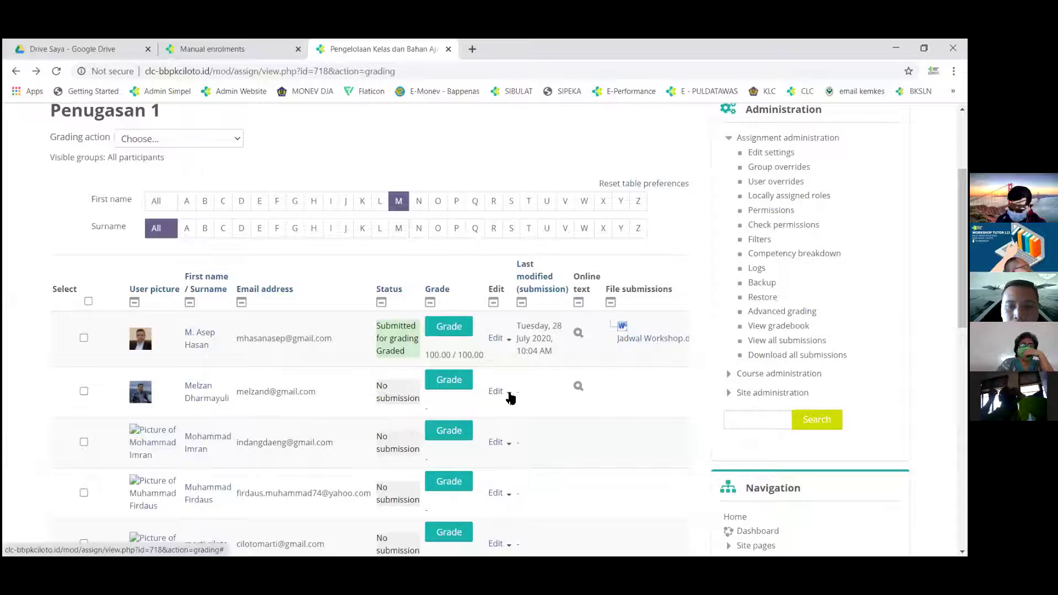
Step: Try to download all Penugasan 1 submissions as a ZIP archive, cancelling before the file is saved
{"action": "left_click", "coordinate": [508, 392]}
{"action": "left_click", "coordinate": [554, 502]}
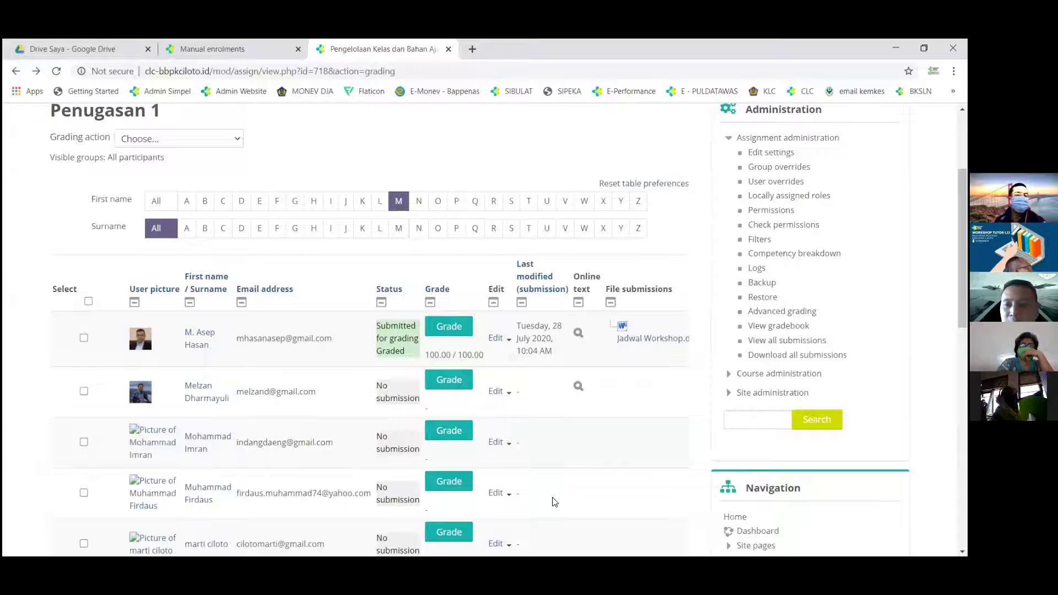
{"action": "left_click", "coordinate": [813, 357]}
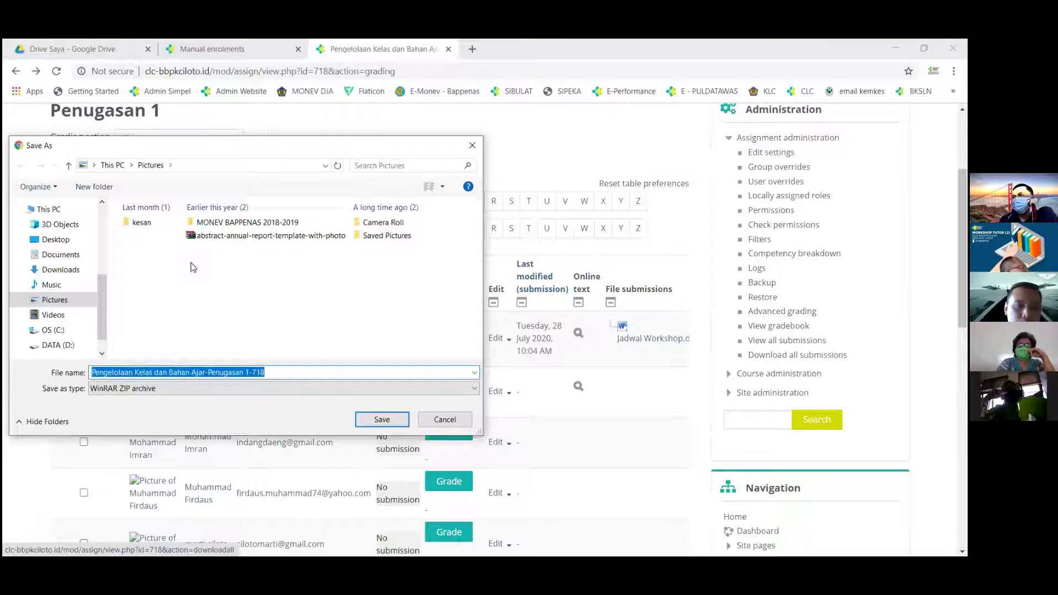
{"action": "left_click", "coordinate": [435, 420]}
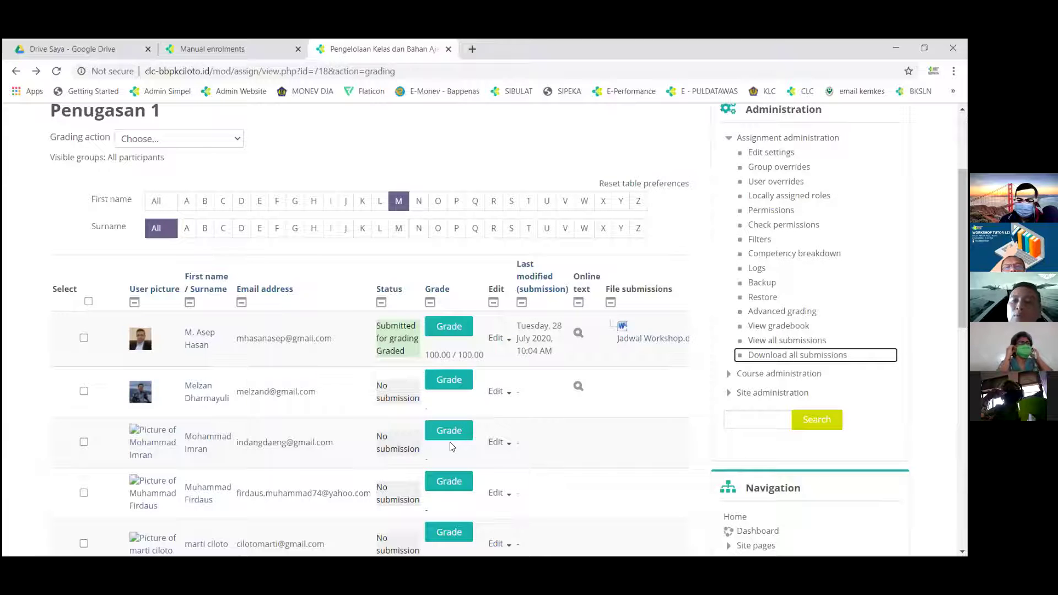
Step: Return to the Penugasan 1 page and open the grader from its grading summary
{"action": "scroll", "coordinate": [452, 447], "scroll_direction": "up", "scroll_amount": 3}
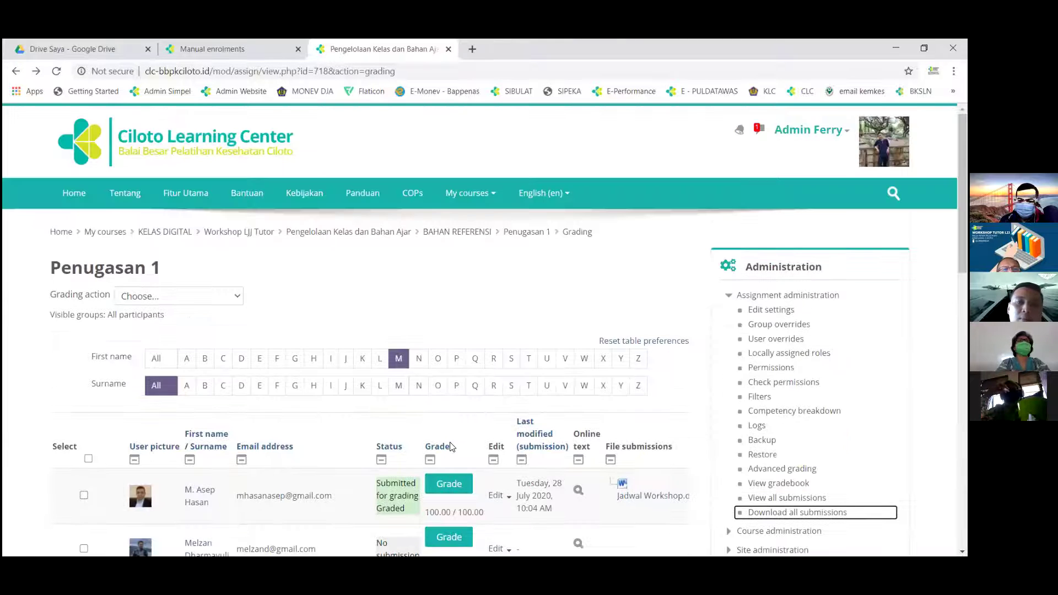
{"action": "left_click", "coordinate": [526, 231]}
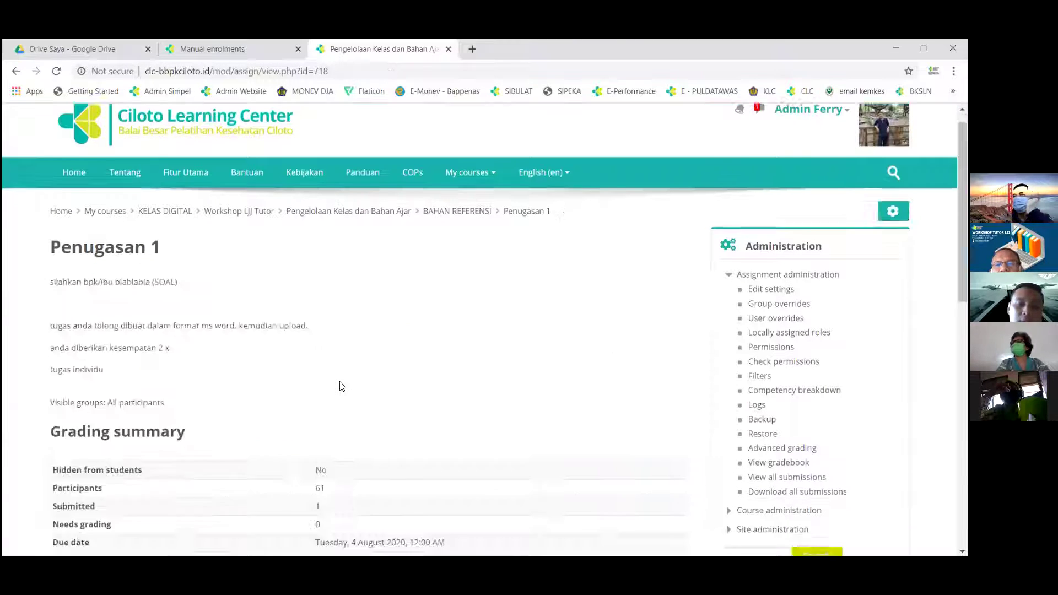
{"action": "scroll", "coordinate": [456, 444], "scroll_direction": "down", "scroll_amount": 3}
{"action": "left_click", "coordinate": [443, 446]}
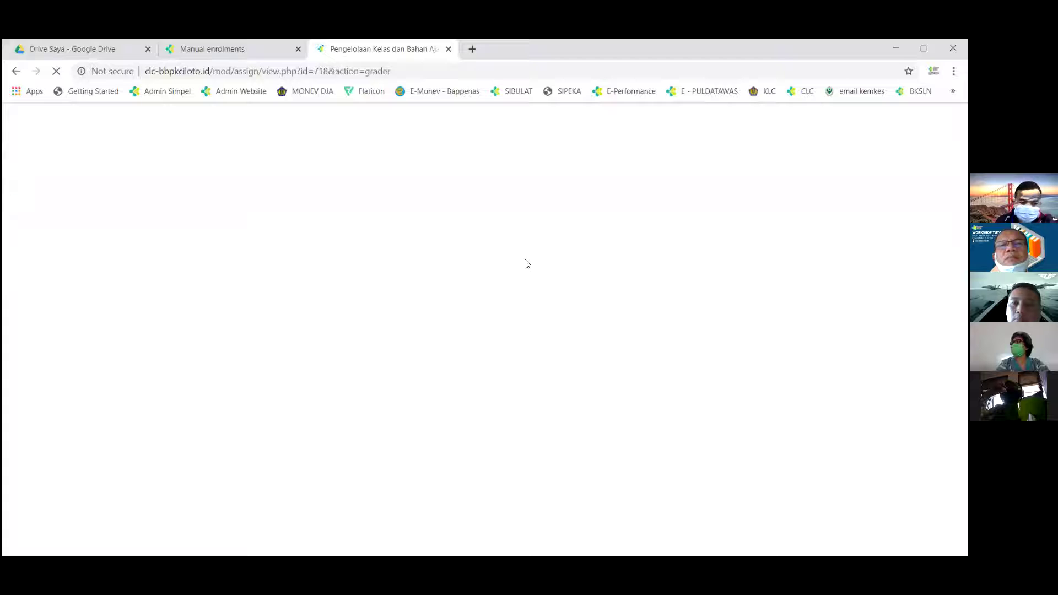
{"action": "left_click", "coordinate": [405, 71]}
{"action": "key", "text": "Return"}
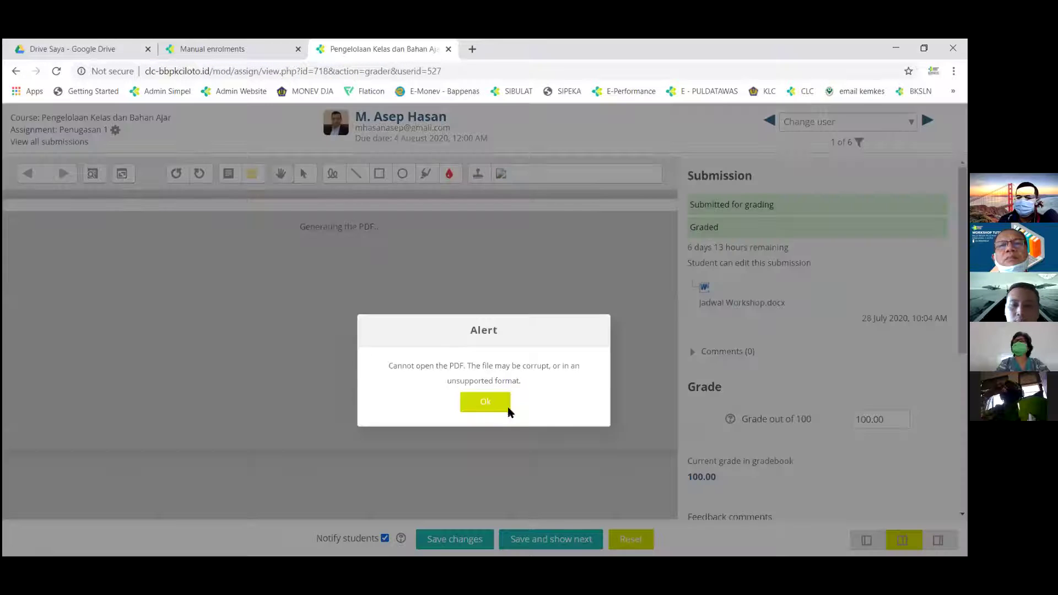
Step: Dismiss the PDF alert, return to the Penugasan 1 page and open all its submissions
{"action": "left_click", "coordinate": [496, 402]}
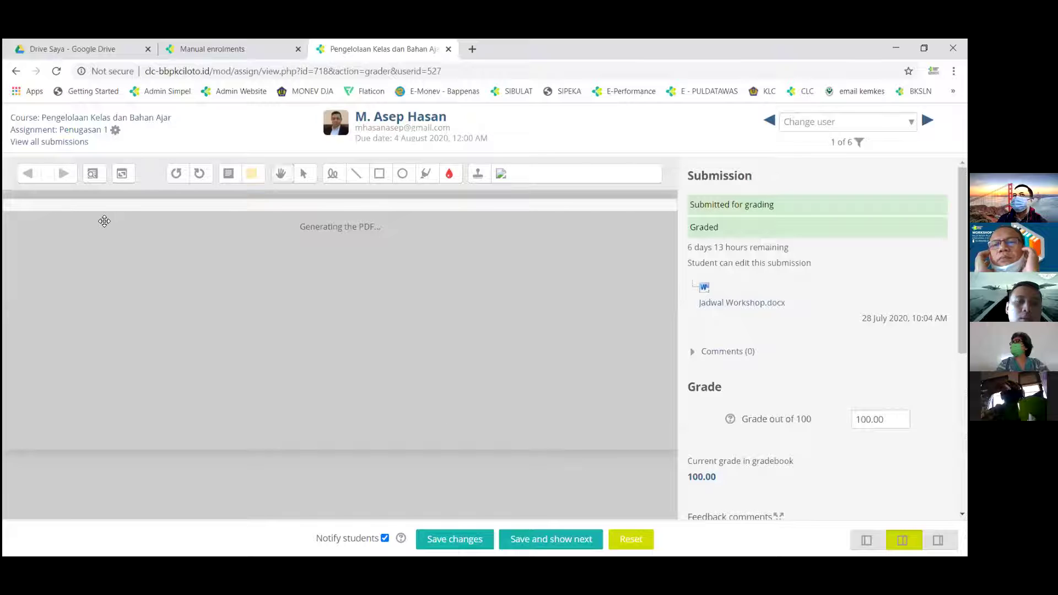
{"action": "left_click", "coordinate": [62, 136]}
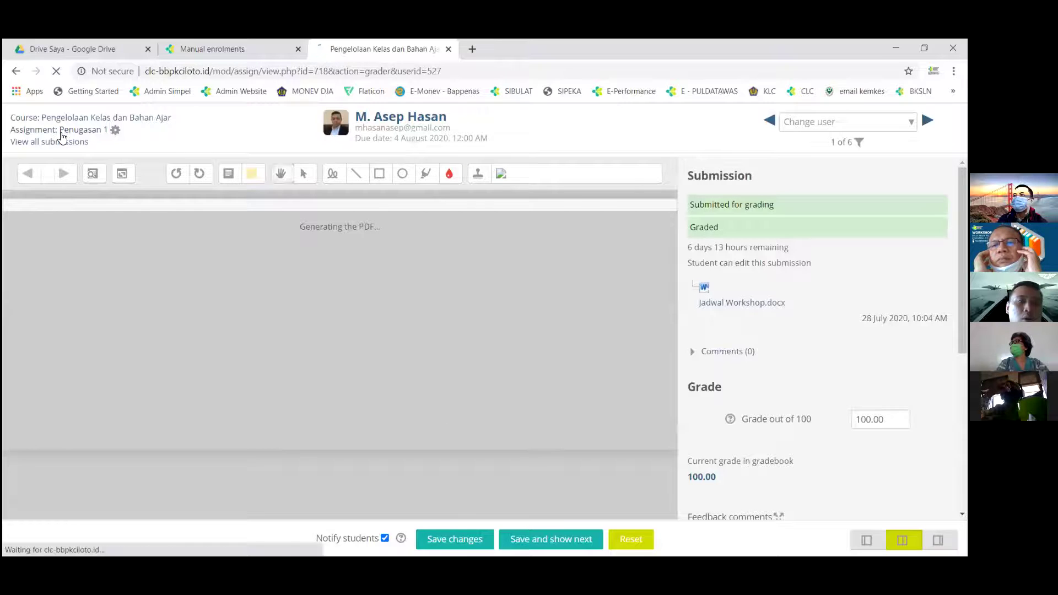
{"action": "scroll", "coordinate": [338, 312], "scroll_direction": "down", "scroll_amount": 3}
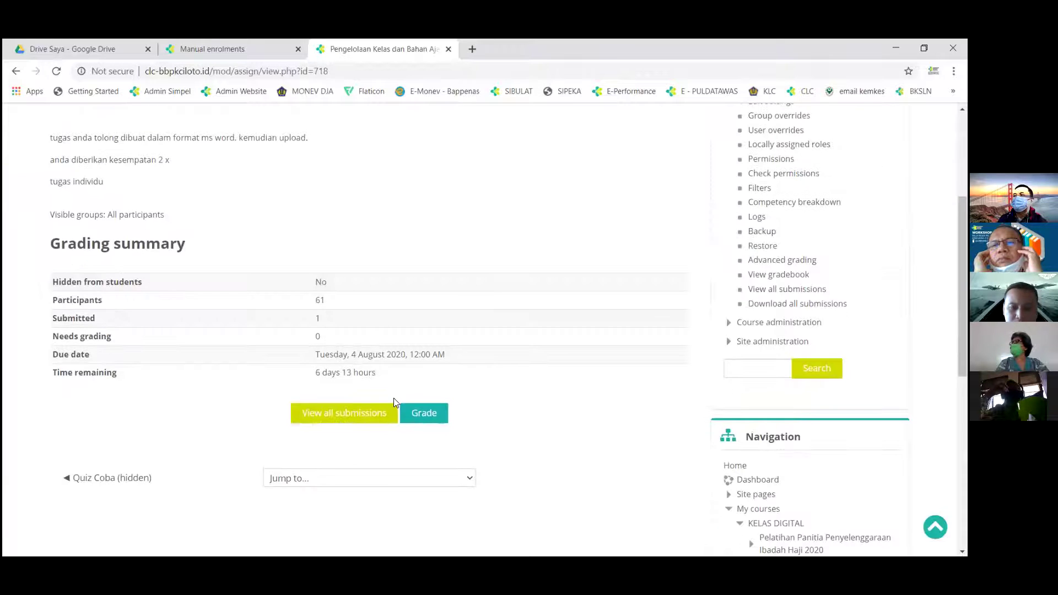
{"action": "left_click", "coordinate": [379, 412]}
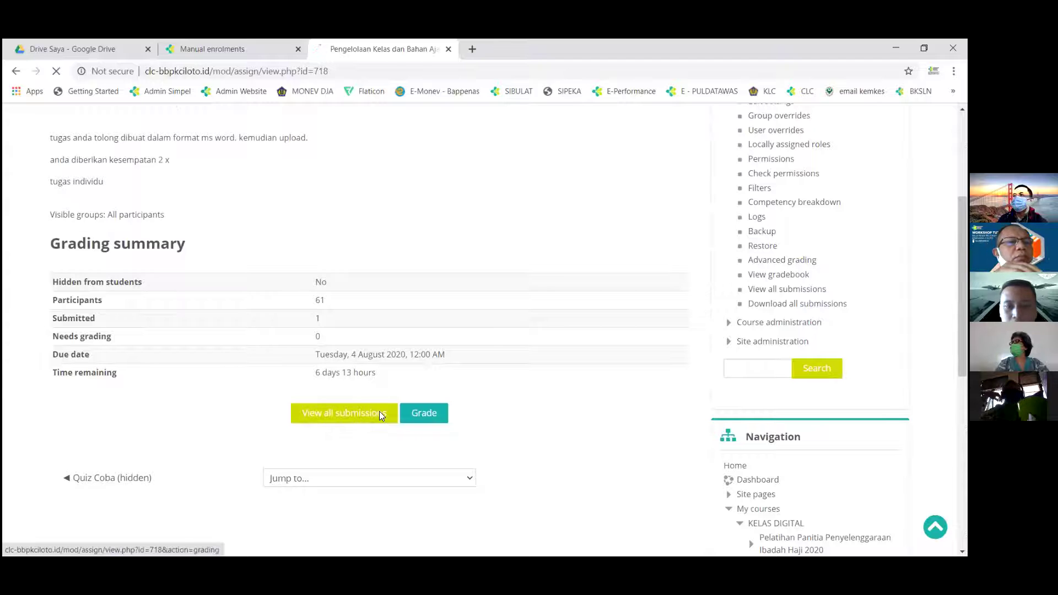
Step: Examine the edit actions offered for the second and first participants in the grading table
{"action": "scroll", "coordinate": [487, 386], "scroll_direction": "down", "scroll_amount": 3}
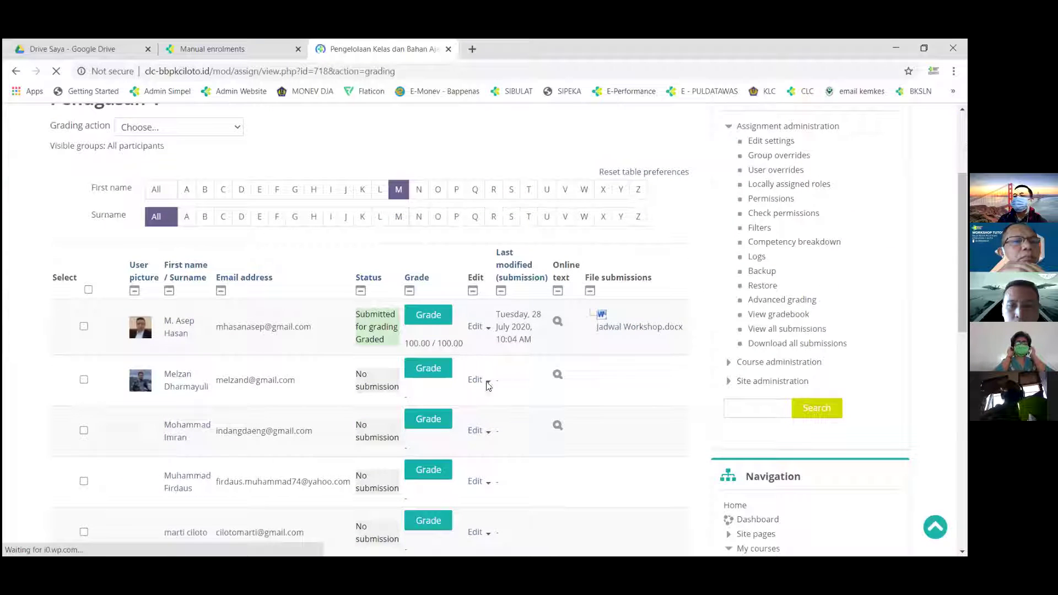
{"action": "left_click", "coordinate": [507, 385]}
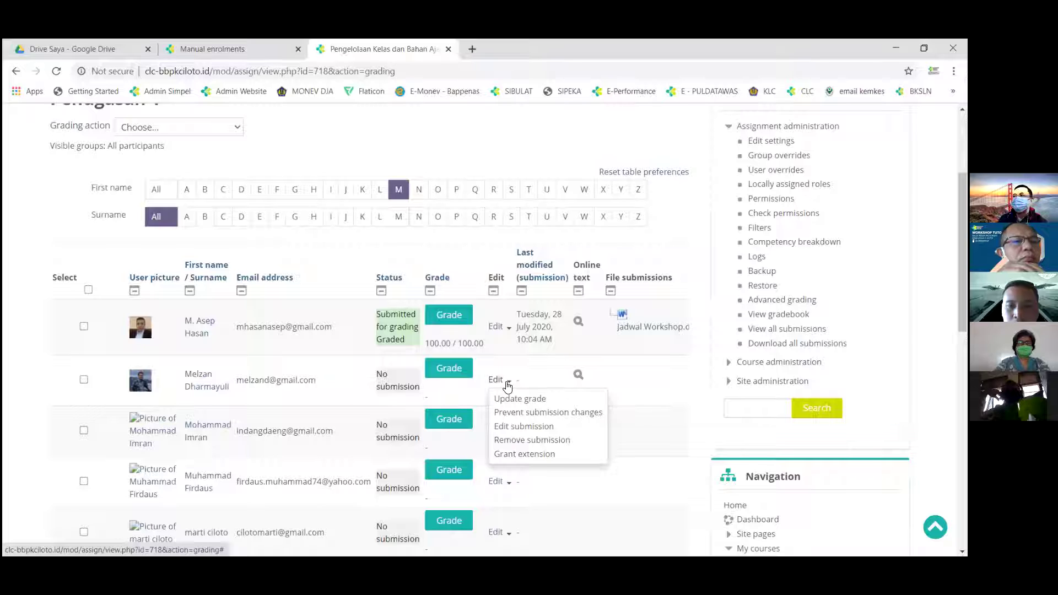
{"action": "left_click", "coordinate": [507, 382]}
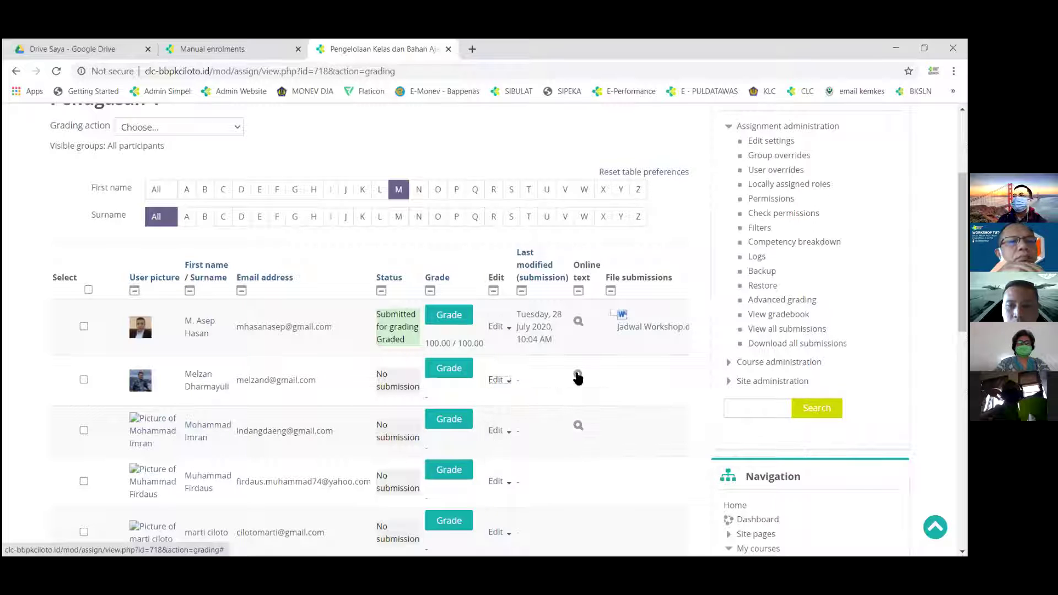
{"action": "scroll", "coordinate": [511, 395], "scroll_direction": "down", "scroll_amount": 2}
{"action": "left_click", "coordinate": [509, 381]}
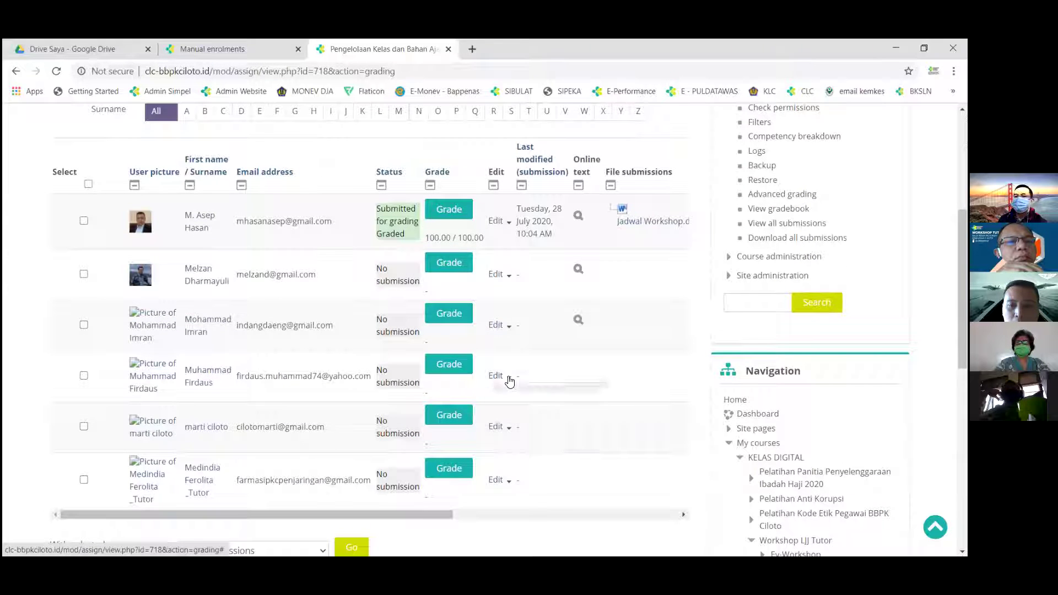
{"action": "left_click", "coordinate": [540, 374]}
{"action": "scroll", "coordinate": [539, 374], "scroll_direction": "up", "scroll_amount": 3}
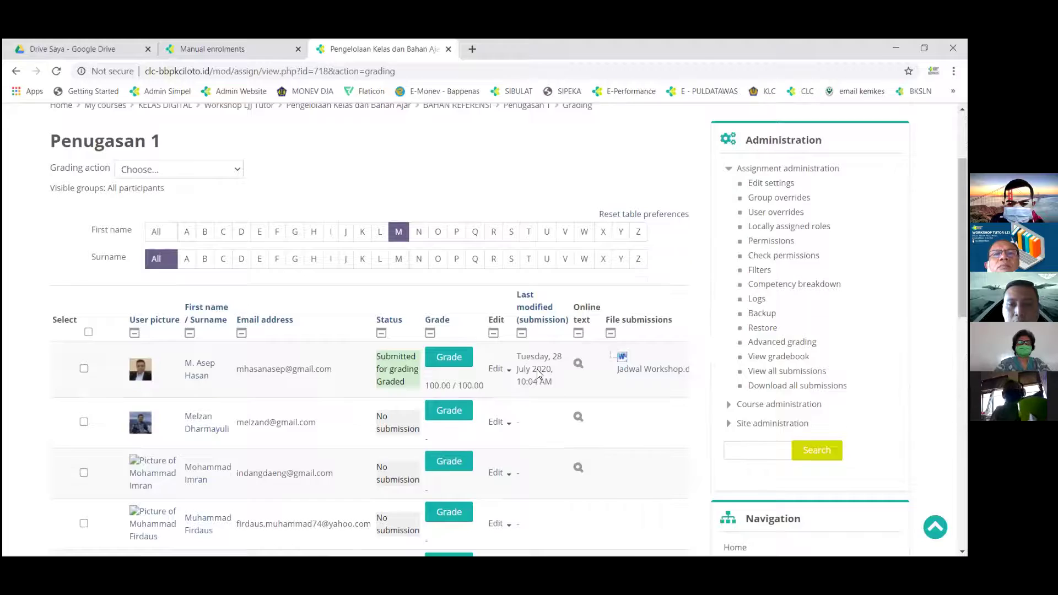
{"action": "scroll", "coordinate": [537, 373], "scroll_direction": "up", "scroll_amount": 2}
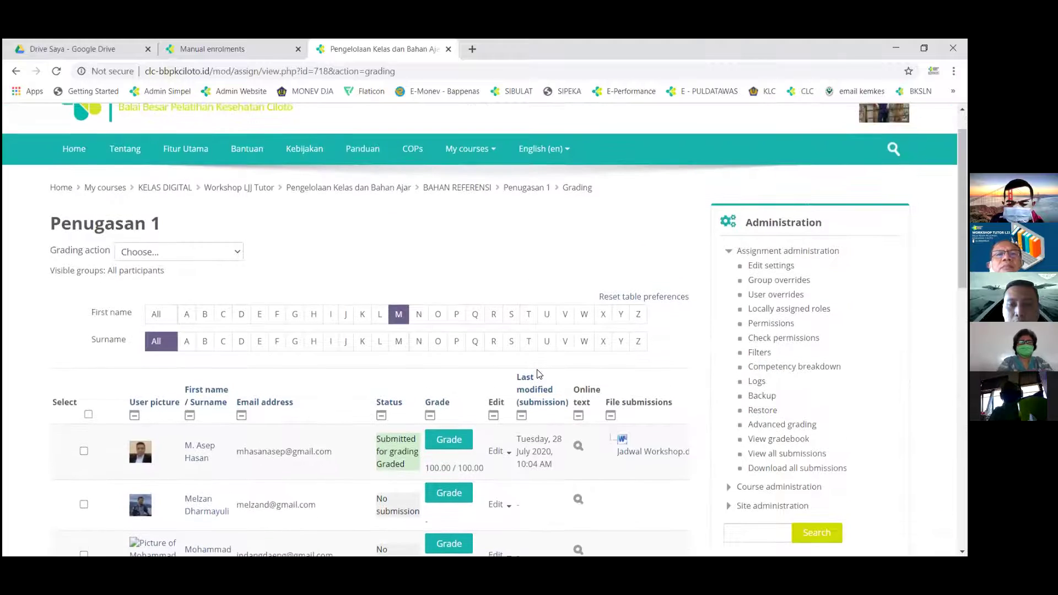
{"action": "left_click", "coordinate": [507, 455]}
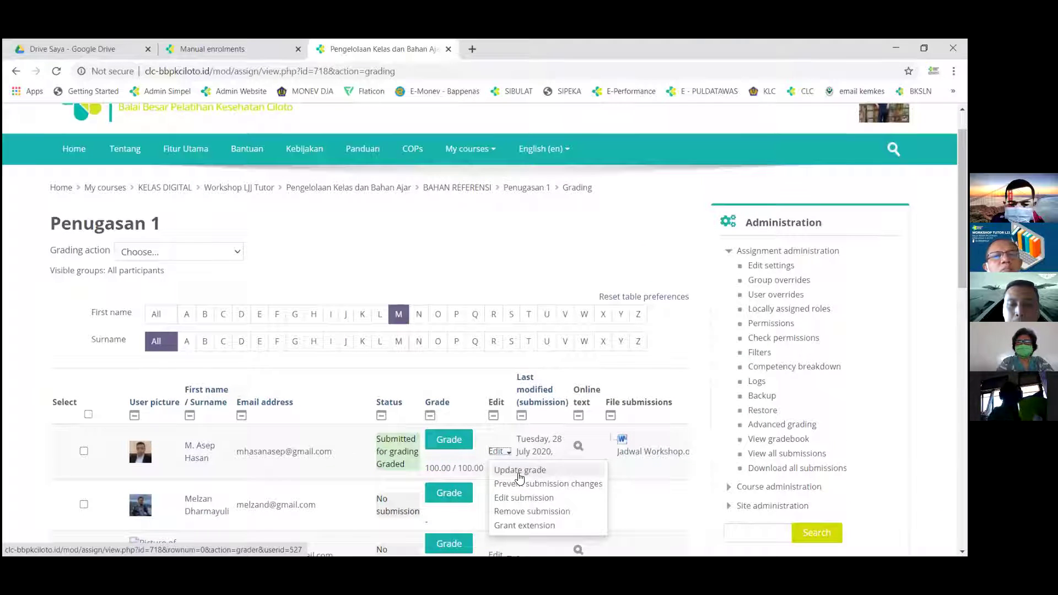
{"action": "left_click", "coordinate": [355, 504]}
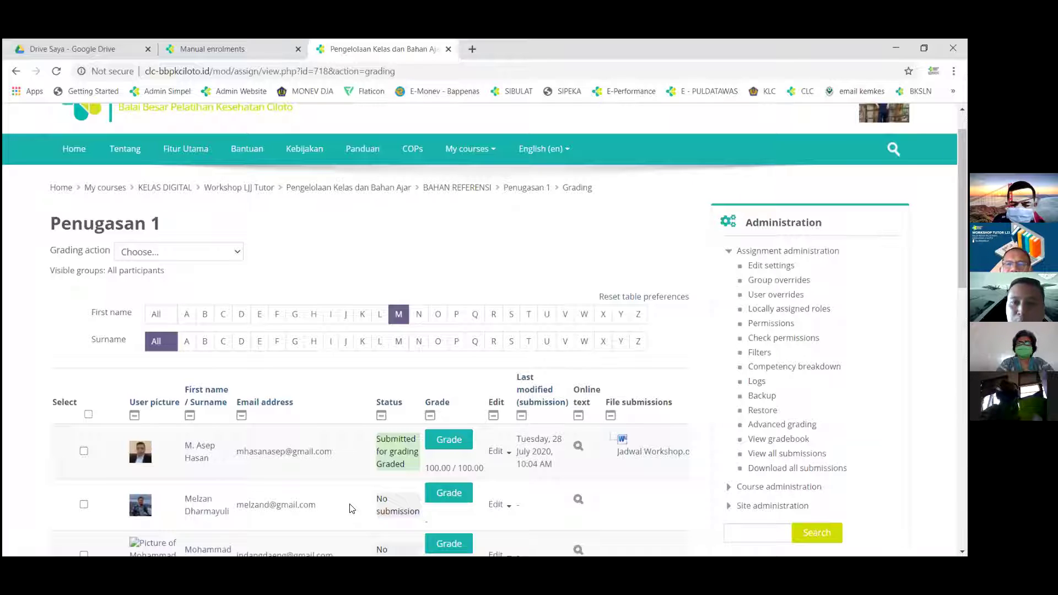
{"action": "left_click", "coordinate": [489, 151]}
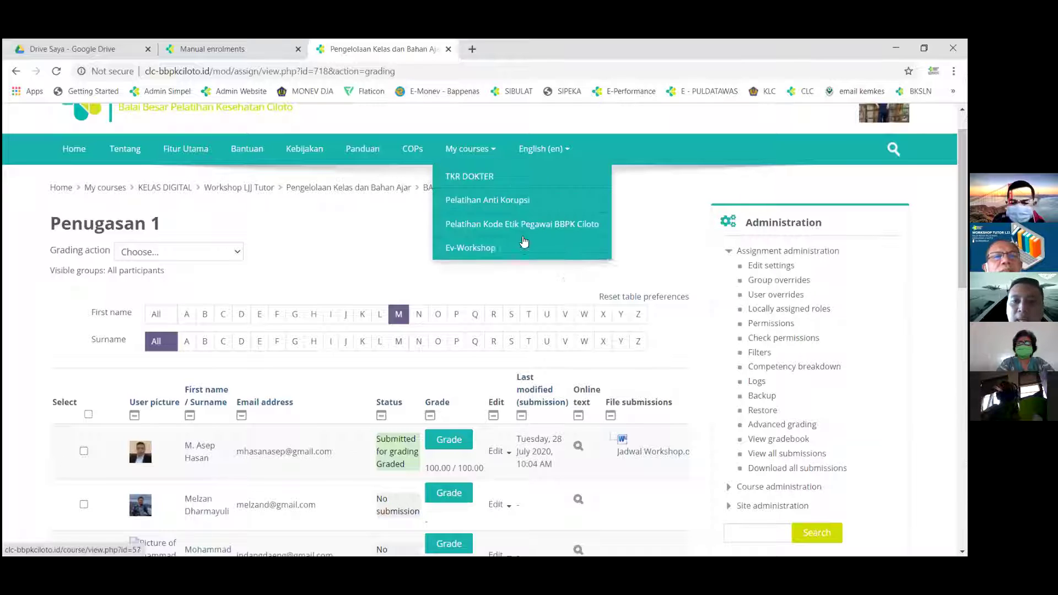
{"action": "left_click", "coordinate": [363, 239]}
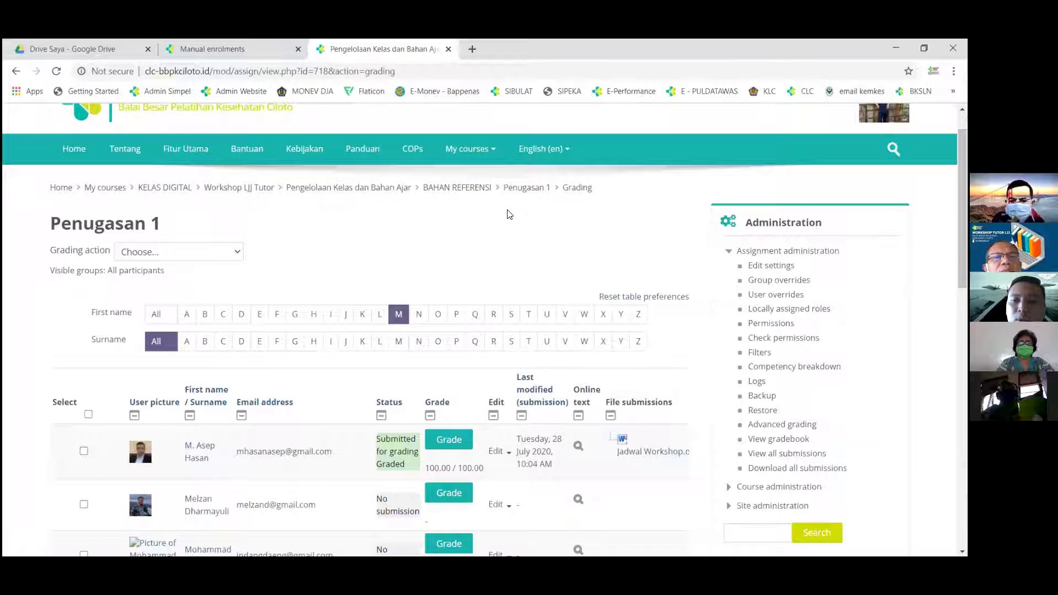
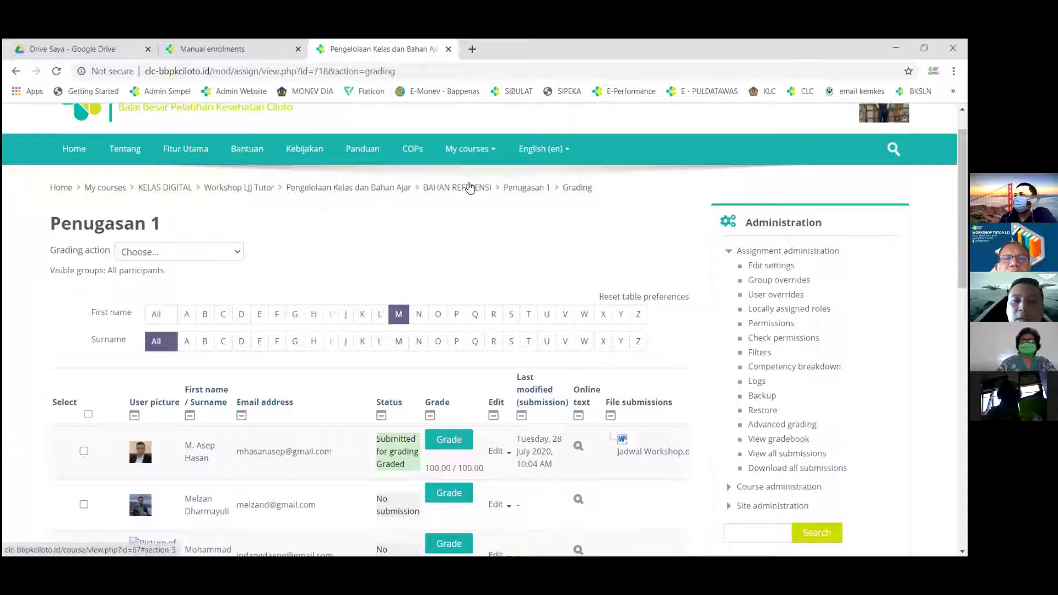
Step: Return to the Penugasan 1 page and review its instructions and grading summary
{"action": "left_click", "coordinate": [521, 189]}
{"action": "scroll", "coordinate": [483, 295], "scroll_direction": "down", "scroll_amount": 2}
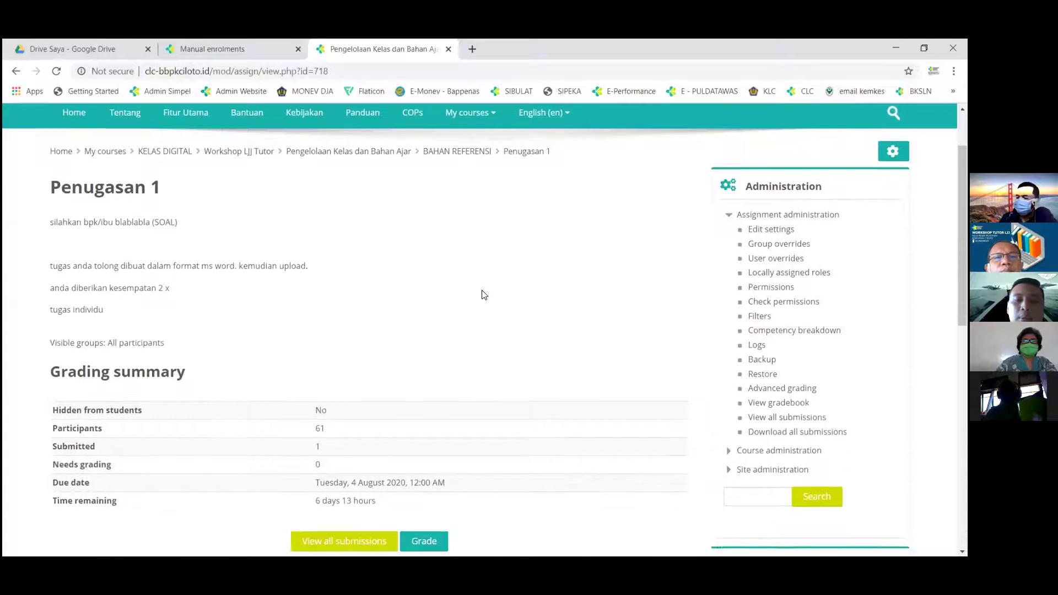
{"action": "scroll", "coordinate": [483, 295], "scroll_direction": "down", "scroll_amount": 1}
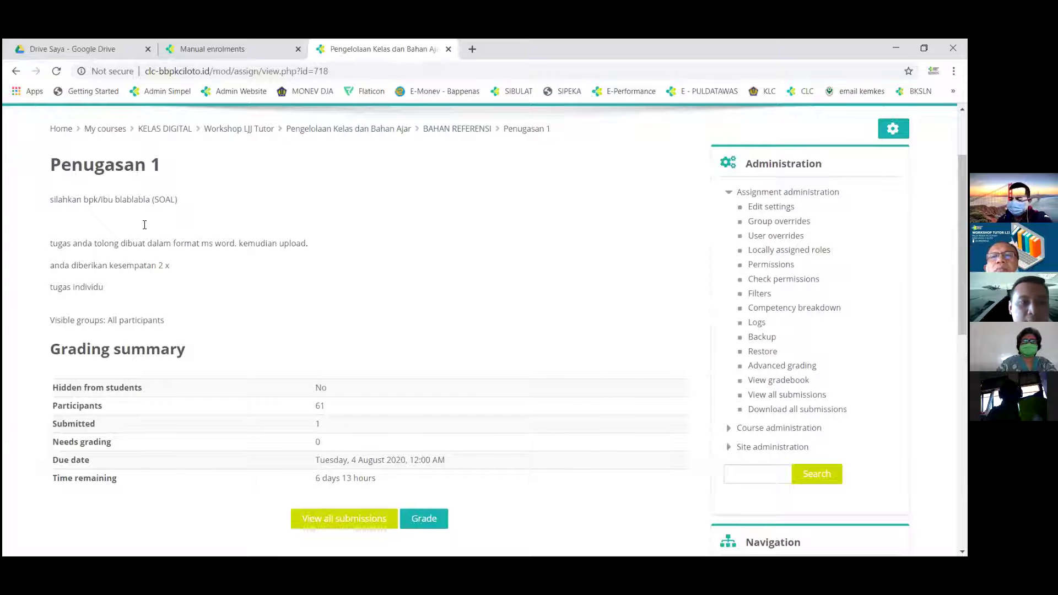
{"action": "left_click_drag", "start_coordinate": [67, 199], "coordinate": [222, 199]}
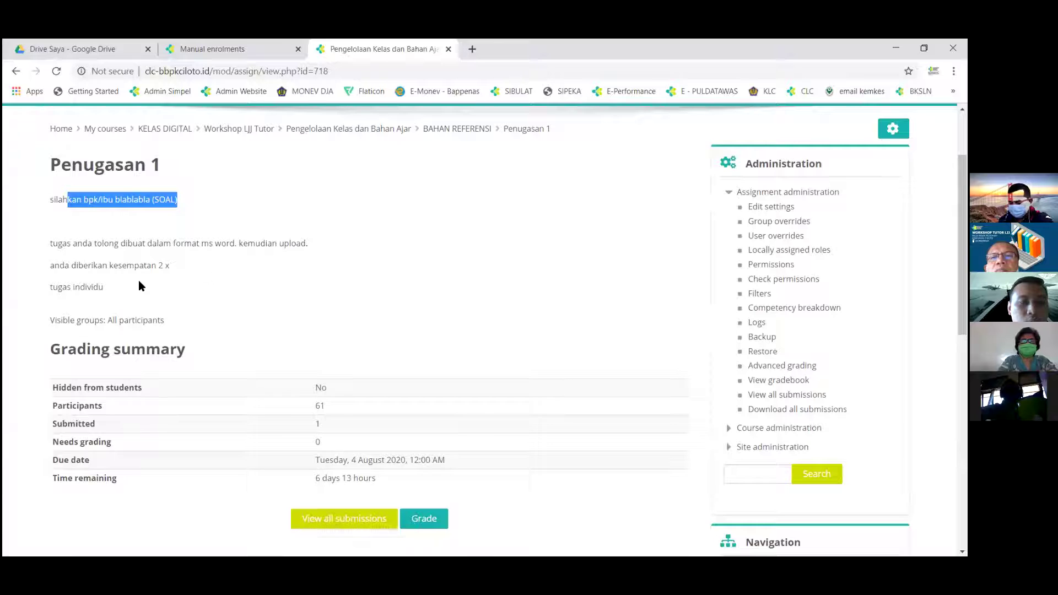
{"action": "scroll", "coordinate": [139, 285], "scroll_direction": "down", "scroll_amount": 1}
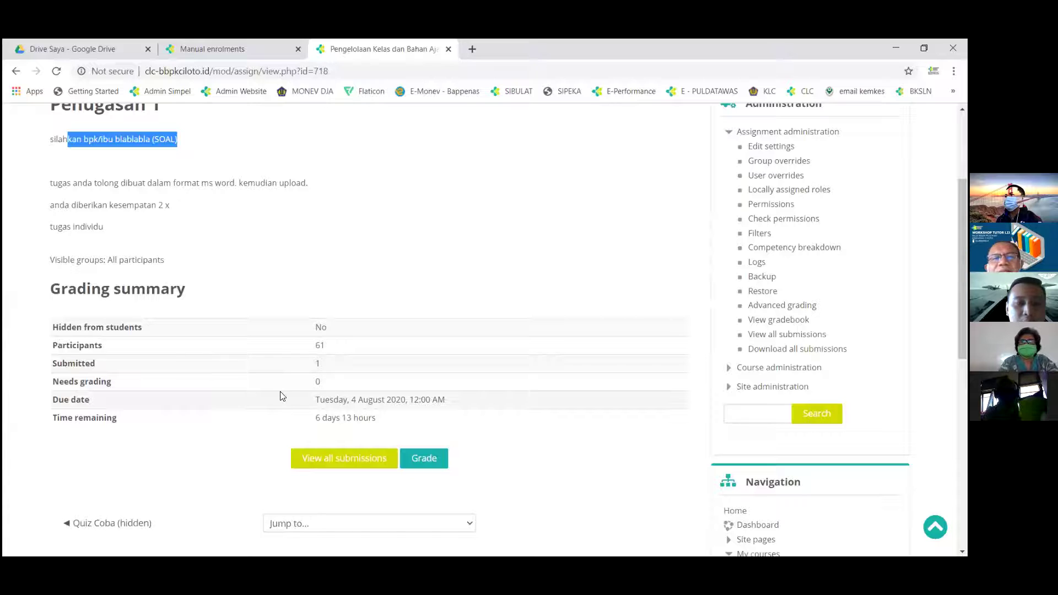
{"action": "scroll", "coordinate": [337, 396], "scroll_direction": "down", "scroll_amount": 1}
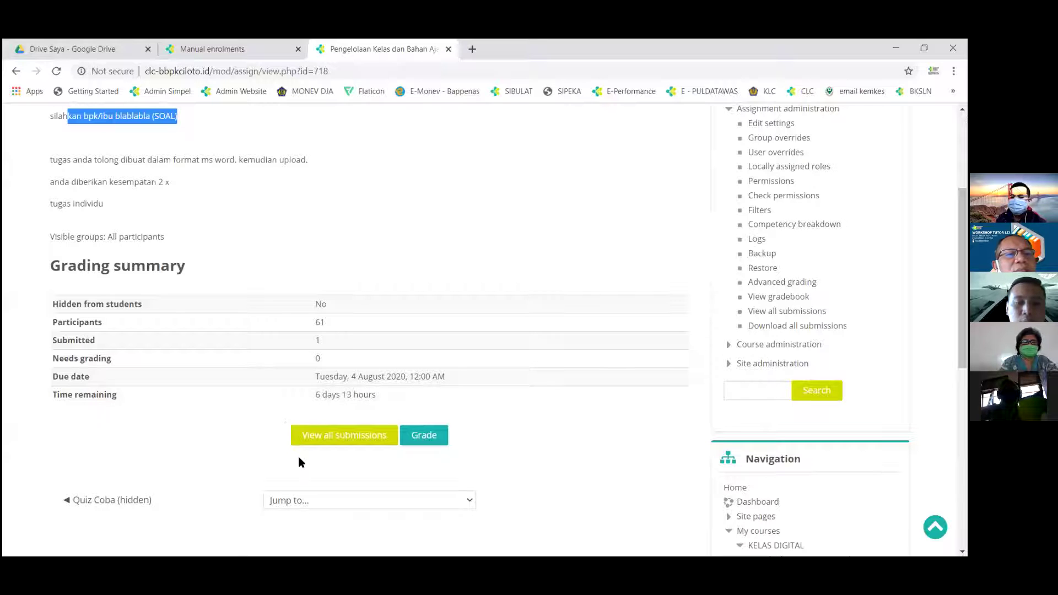
Step: Open all Penugasan 1 submissions and filter the grading table to Submitted
{"action": "left_click", "coordinate": [340, 438]}
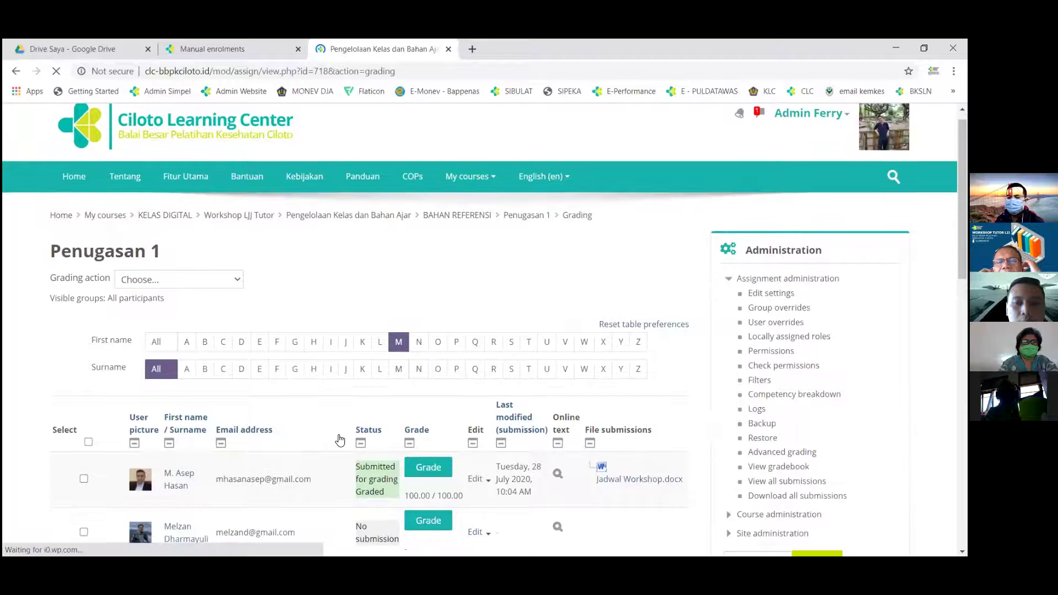
{"action": "scroll", "coordinate": [339, 438], "scroll_direction": "down", "scroll_amount": 2}
{"action": "scroll", "coordinate": [339, 439], "scroll_direction": "down", "scroll_amount": 1}
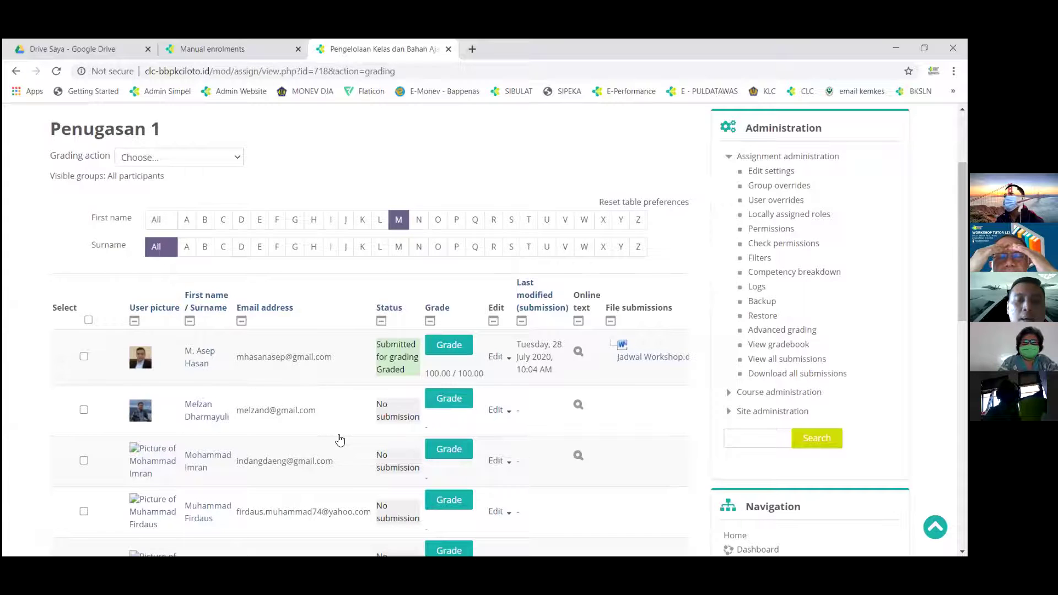
{"action": "scroll", "coordinate": [340, 439], "scroll_direction": "down", "scroll_amount": 2}
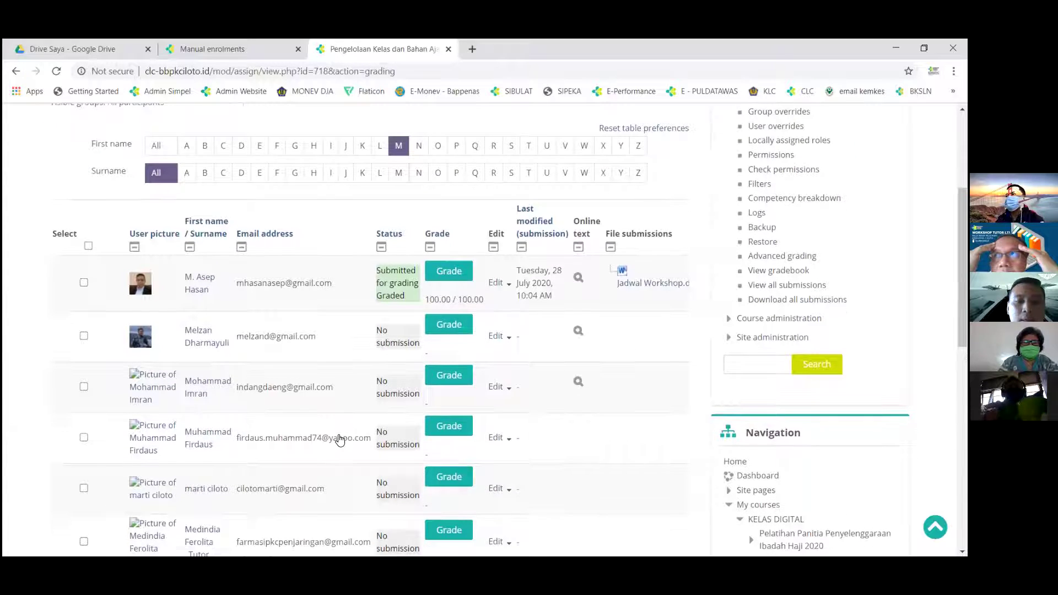
{"action": "scroll", "coordinate": [340, 439], "scroll_direction": "down", "scroll_amount": 3}
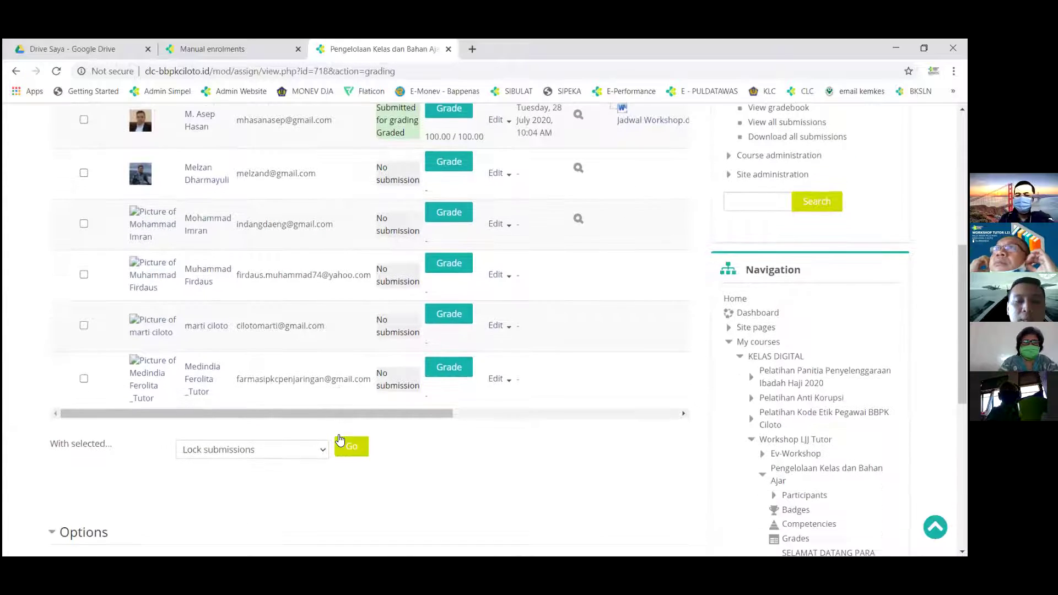
{"action": "scroll", "coordinate": [340, 439], "scroll_direction": "up", "scroll_amount": 2}
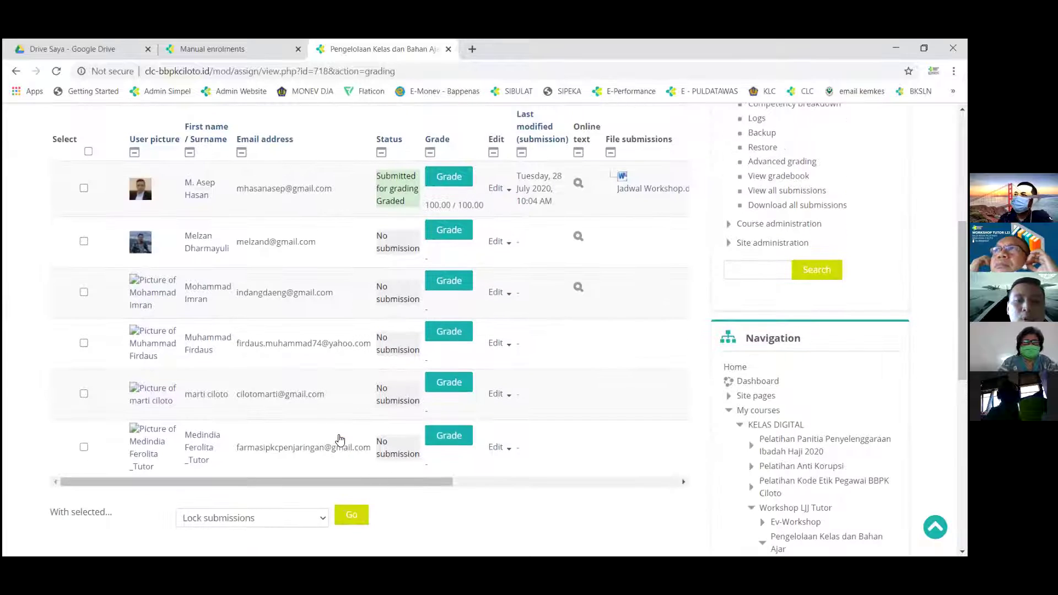
{"action": "scroll", "coordinate": [338, 439], "scroll_direction": "down", "scroll_amount": 2}
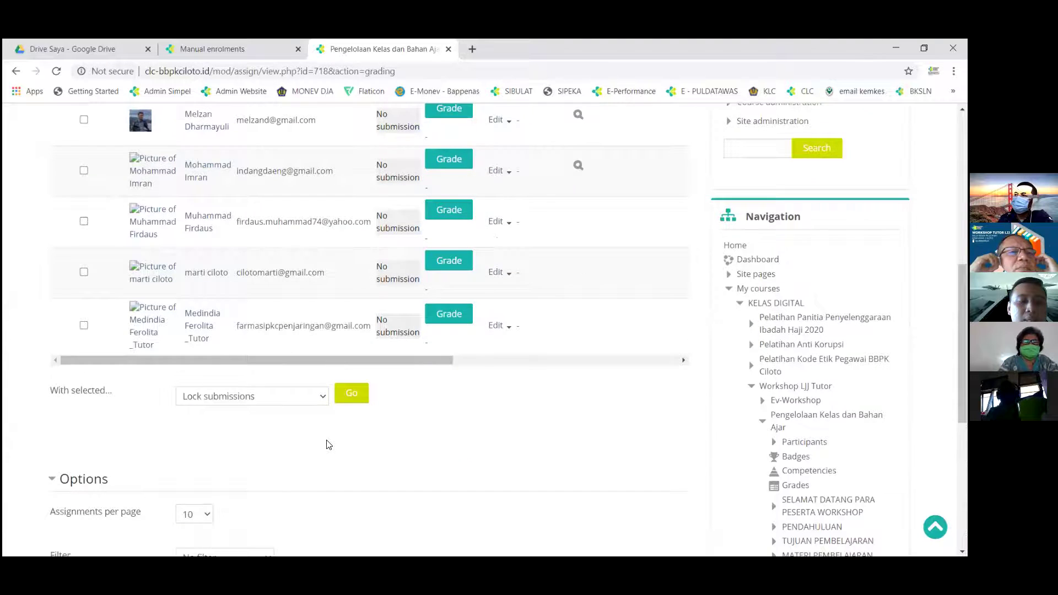
{"action": "scroll", "coordinate": [326, 441], "scroll_direction": "down", "scroll_amount": 1}
{"action": "scroll", "coordinate": [326, 442], "scroll_direction": "up", "scroll_amount": 1}
{"action": "scroll", "coordinate": [308, 443], "scroll_direction": "down", "scroll_amount": 2}
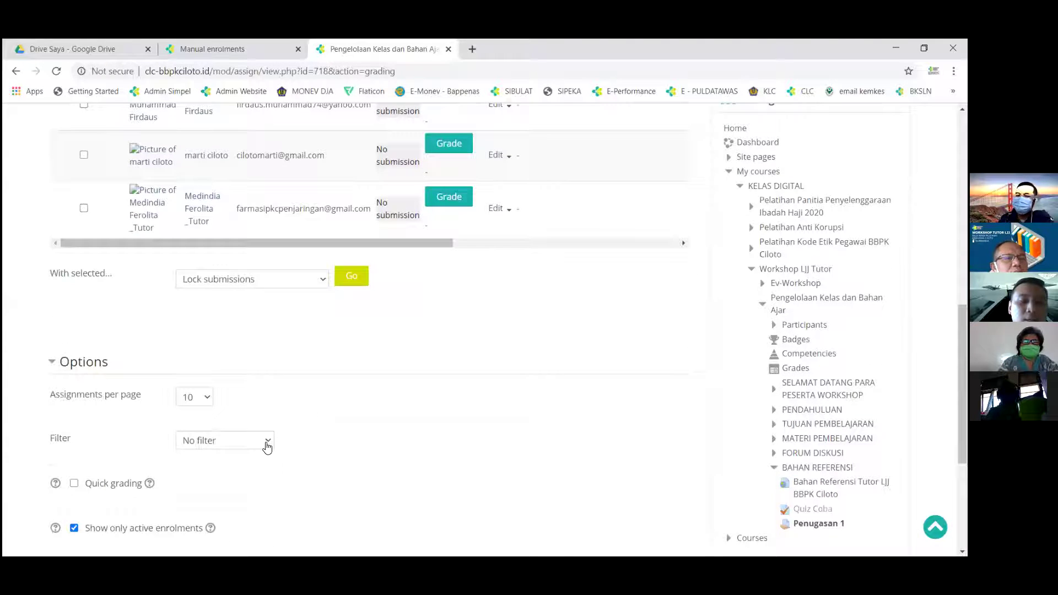
{"action": "left_click", "coordinate": [267, 445]}
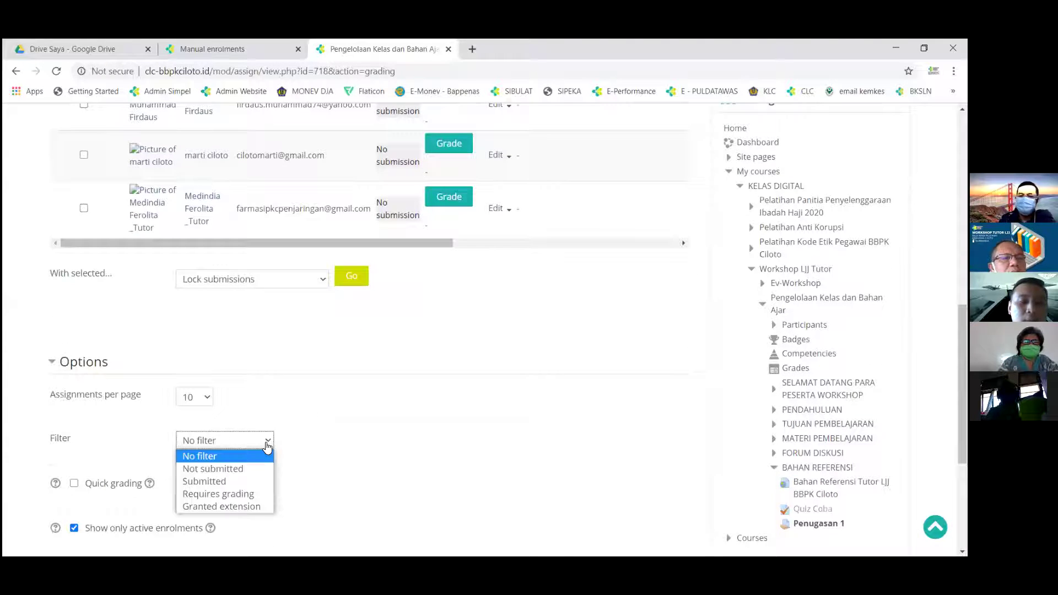
{"action": "left_click", "coordinate": [236, 481]}
{"action": "scroll", "coordinate": [375, 358], "scroll_direction": "down", "scroll_amount": 3}
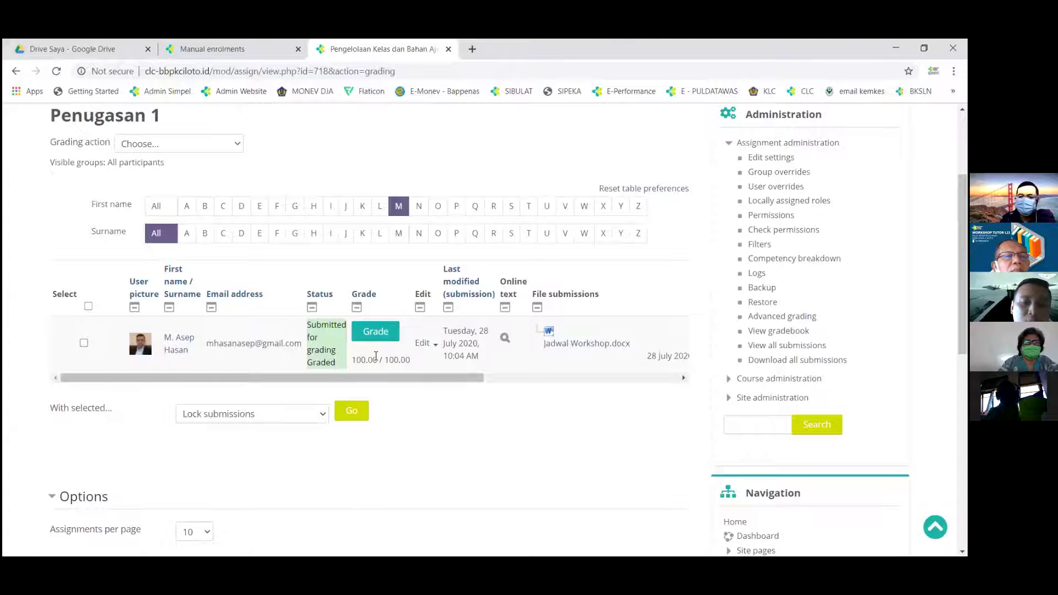
Step: Change the grading table's filter to Not submitted and look over the filtered participants
{"action": "scroll", "coordinate": [377, 356], "scroll_direction": "down", "scroll_amount": 2}
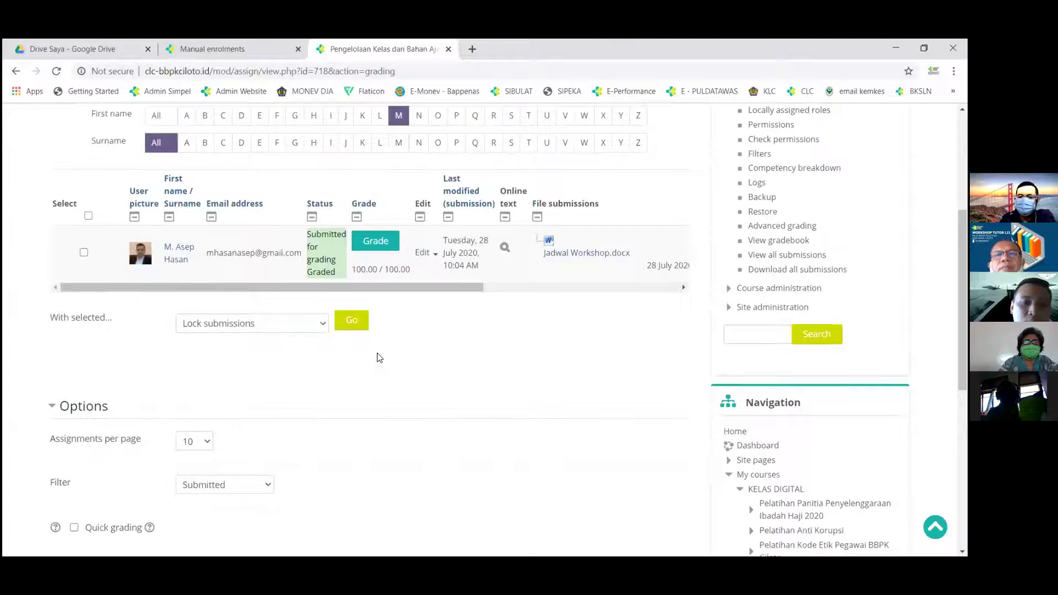
{"action": "scroll", "coordinate": [378, 357], "scroll_direction": "down", "scroll_amount": 3}
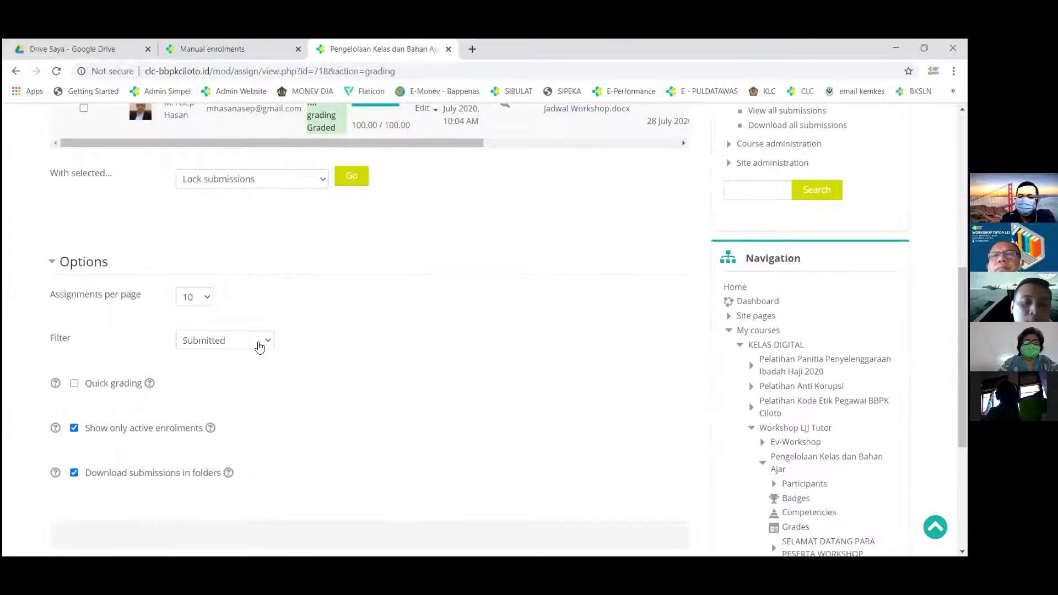
{"action": "left_click", "coordinate": [259, 341]}
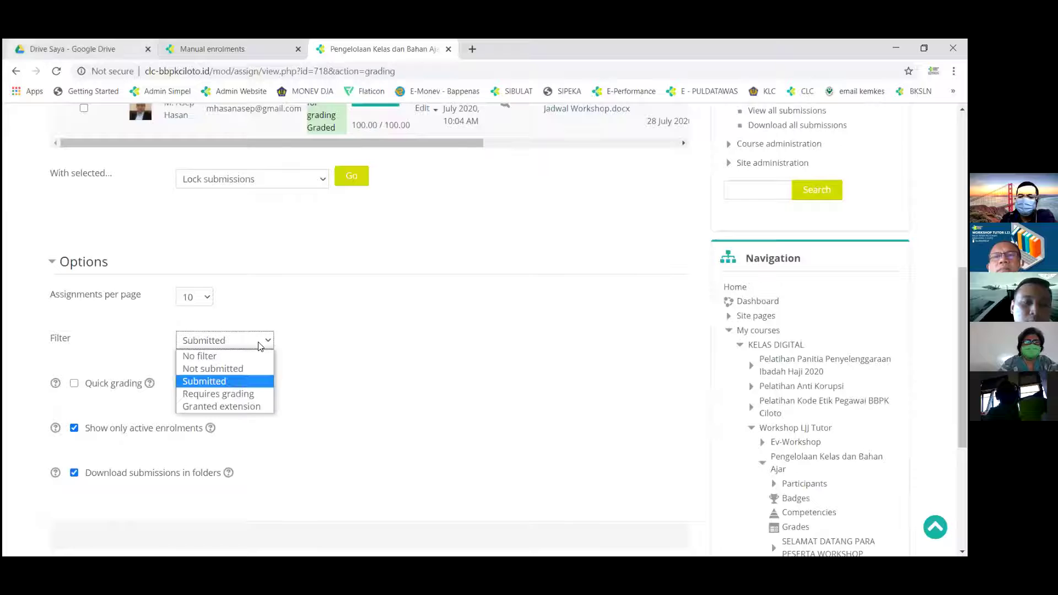
{"action": "left_click", "coordinate": [244, 369]}
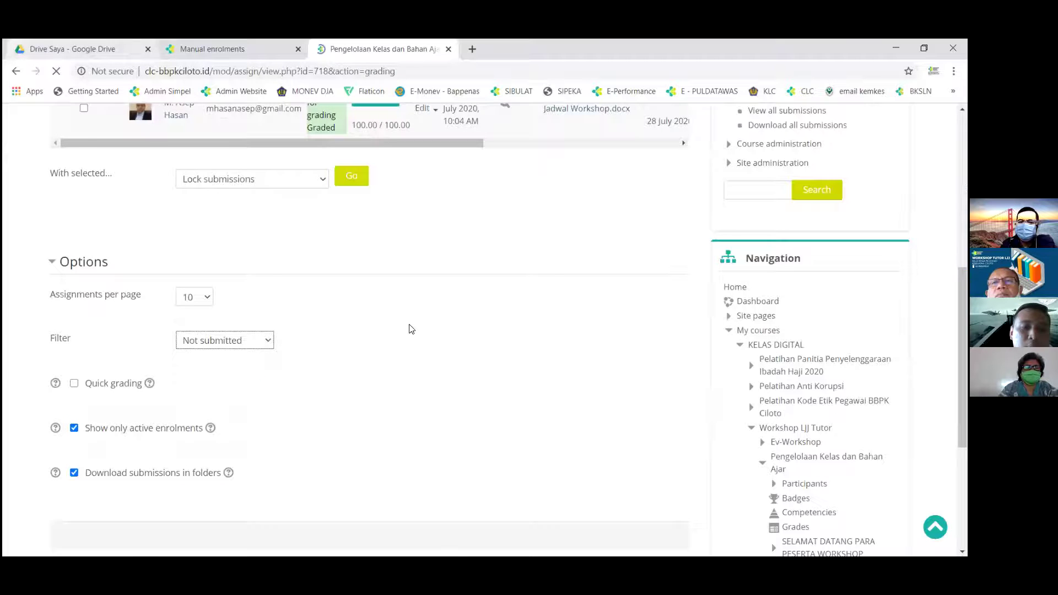
{"action": "scroll", "coordinate": [409, 329], "scroll_direction": "down", "scroll_amount": 5}
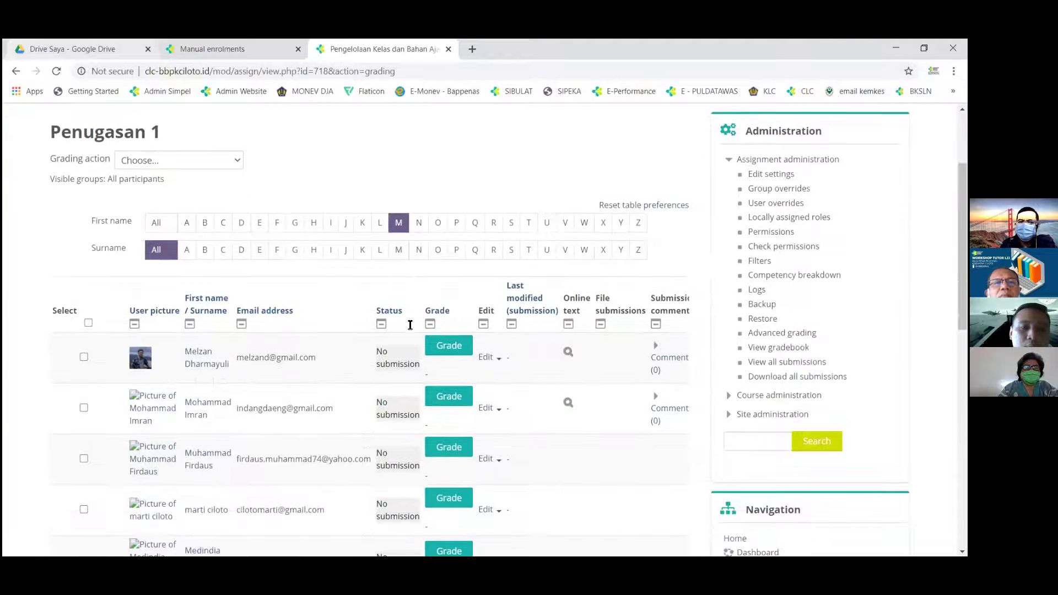
{"action": "scroll", "coordinate": [410, 325], "scroll_direction": "down", "scroll_amount": 3}
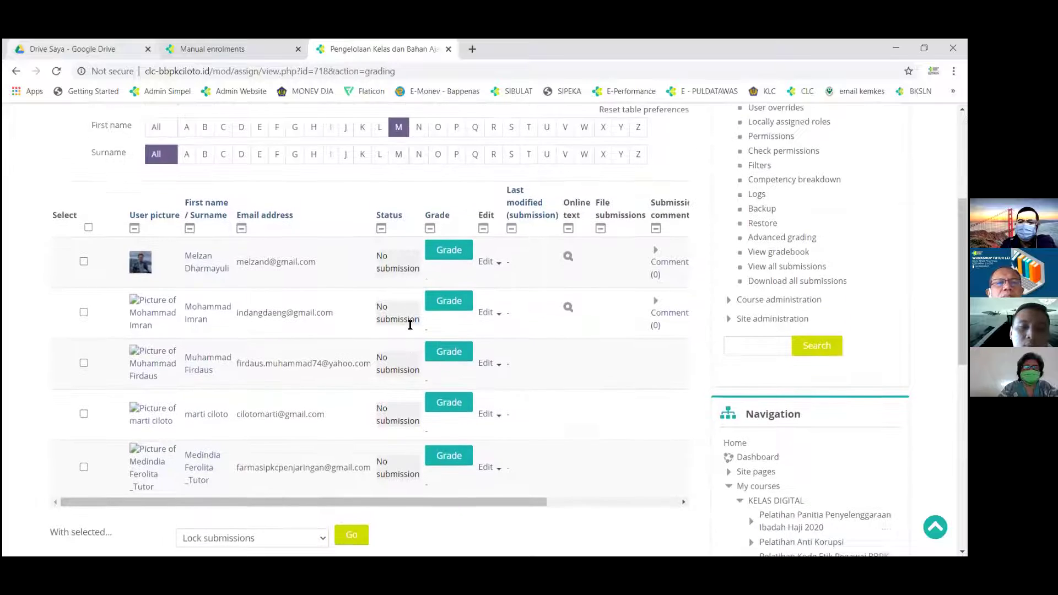
Step: Remove the filter from the Penugasan 1 grading table by choosing No filter
{"action": "scroll", "coordinate": [410, 324], "scroll_direction": "down", "scroll_amount": 3}
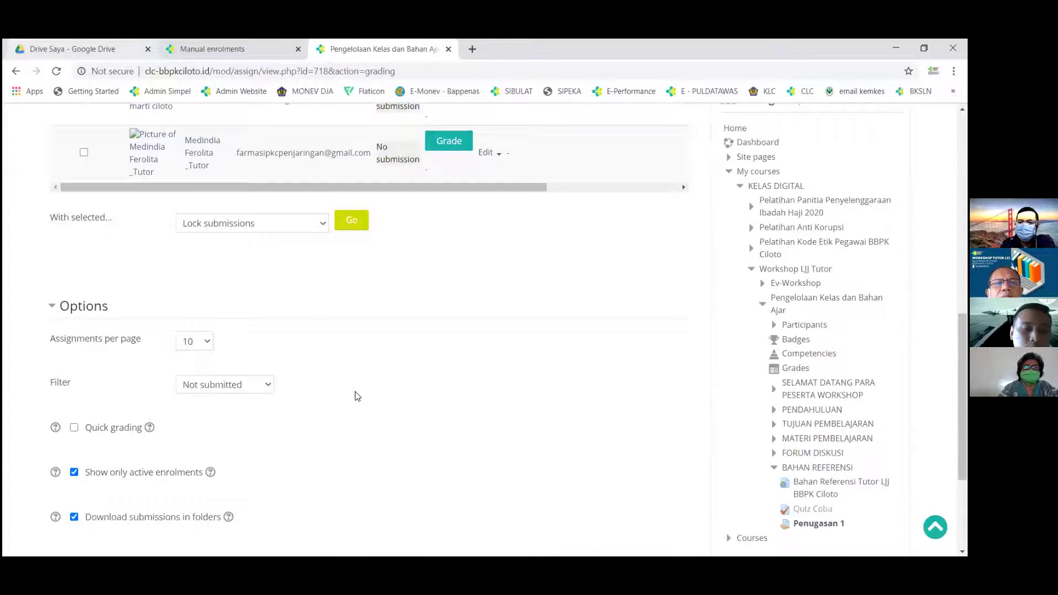
{"action": "scroll", "coordinate": [355, 396], "scroll_direction": "up", "scroll_amount": 7}
{"action": "scroll", "coordinate": [355, 396], "scroll_direction": "down", "scroll_amount": 3}
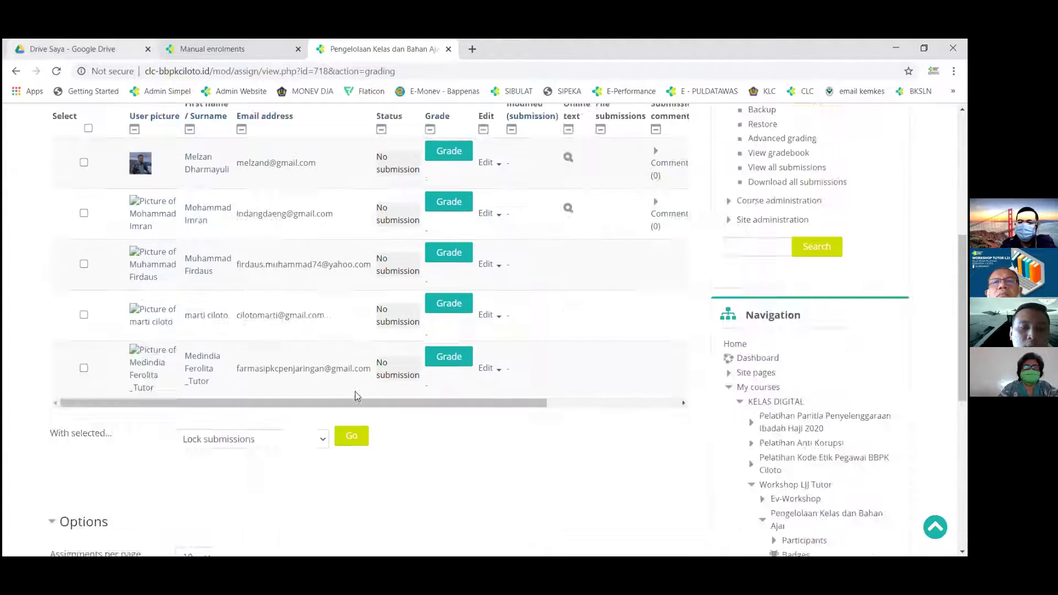
{"action": "scroll", "coordinate": [355, 391], "scroll_direction": "down", "scroll_amount": 3}
{"action": "left_click", "coordinate": [267, 430]}
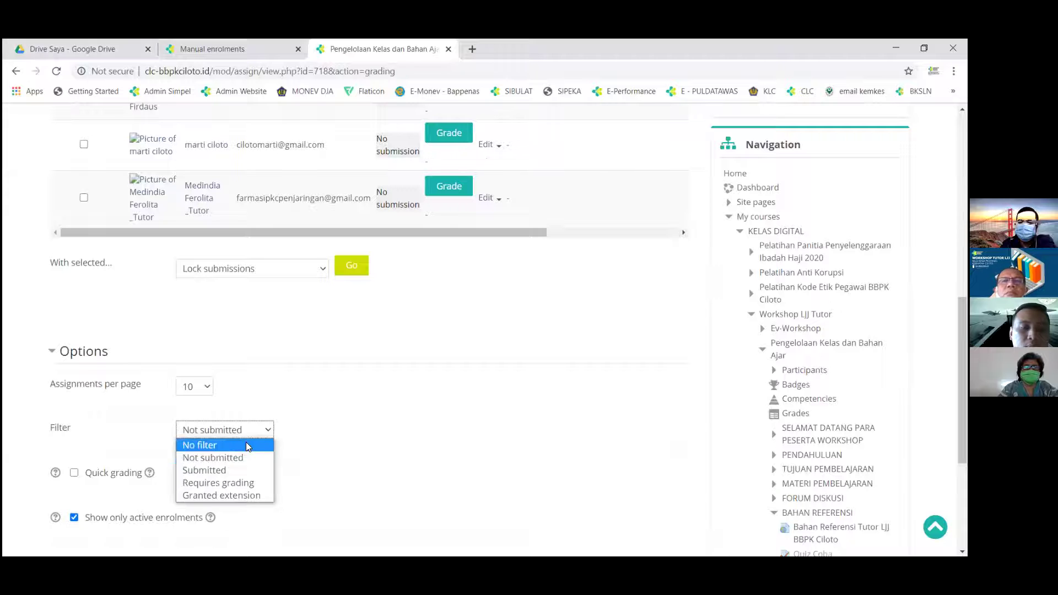
{"action": "left_click", "coordinate": [247, 445]}
{"action": "scroll", "coordinate": [383, 370], "scroll_direction": "down", "scroll_amount": 3}
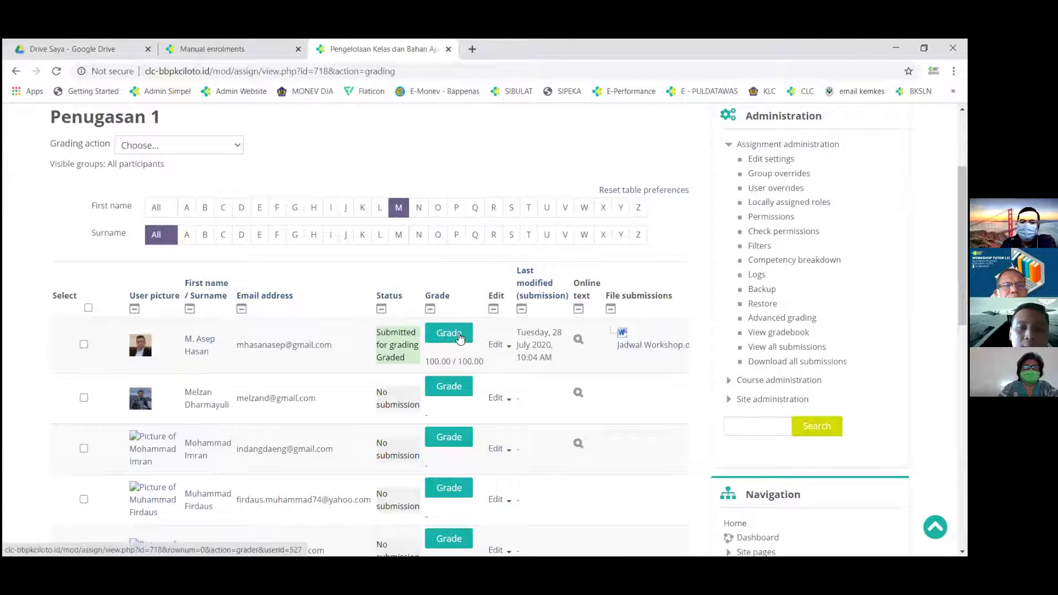
Step: Compare the edit actions offered for the submitted participant and for several participants without a submission
{"action": "left_click", "coordinate": [499, 345]}
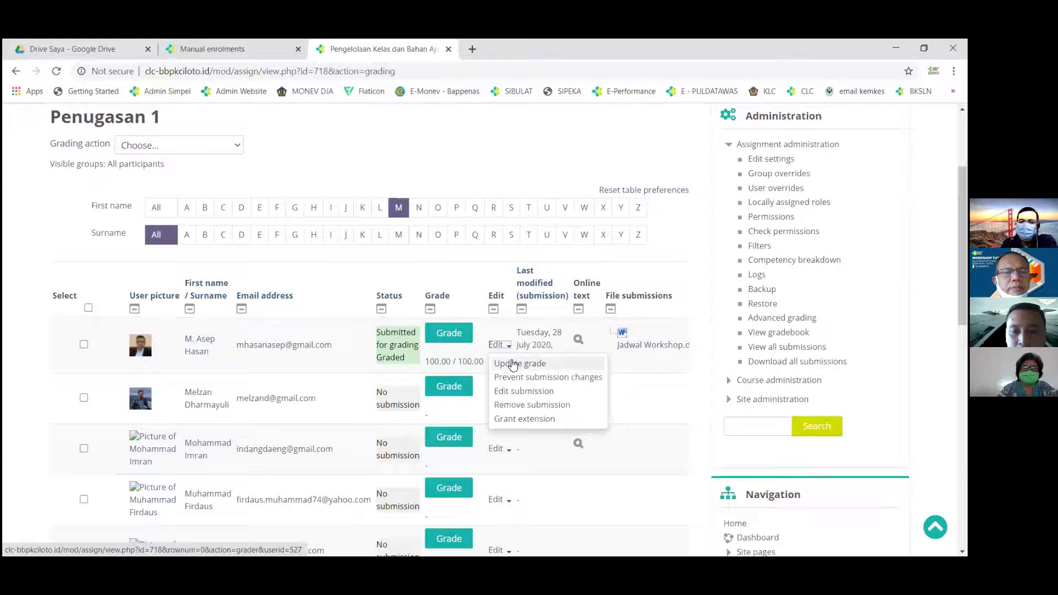
{"action": "left_click", "coordinate": [508, 451]}
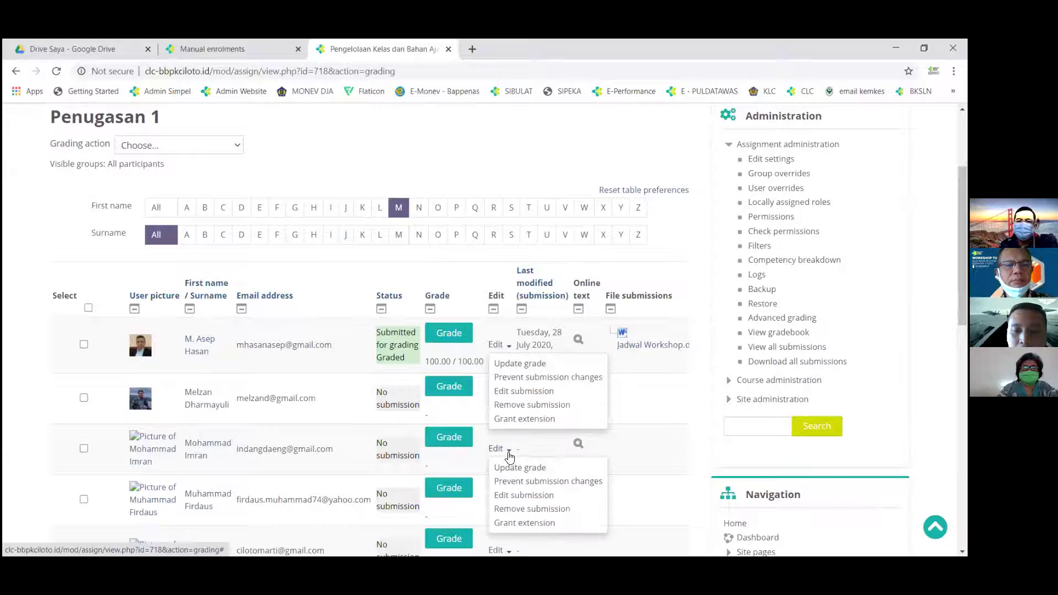
{"action": "left_click", "coordinate": [540, 443]}
{"action": "scroll", "coordinate": [508, 430], "scroll_direction": "down", "scroll_amount": 2}
{"action": "left_click", "coordinate": [505, 427]}
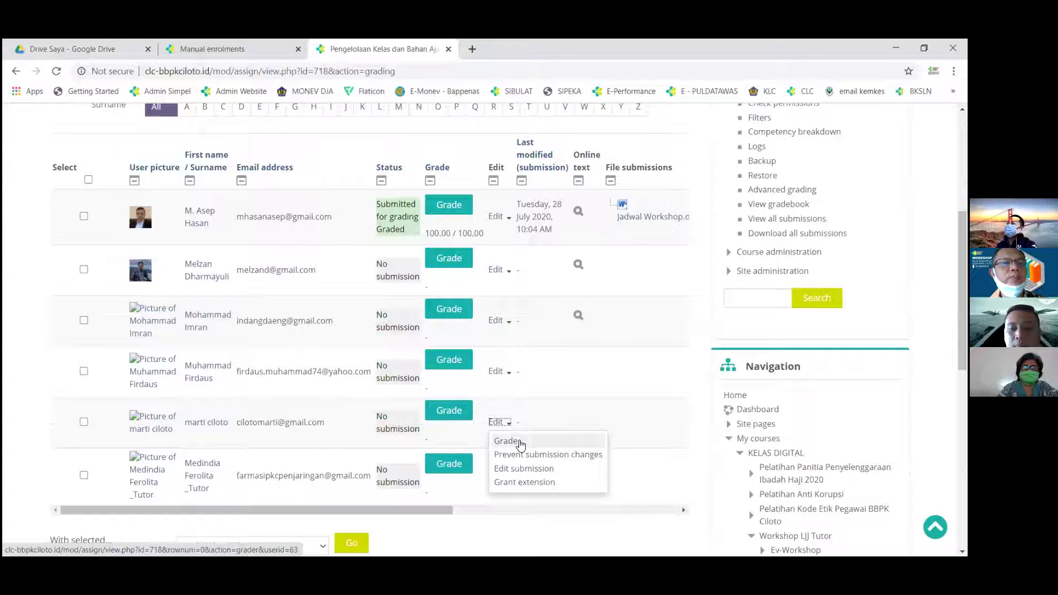
{"action": "left_click", "coordinate": [508, 272]}
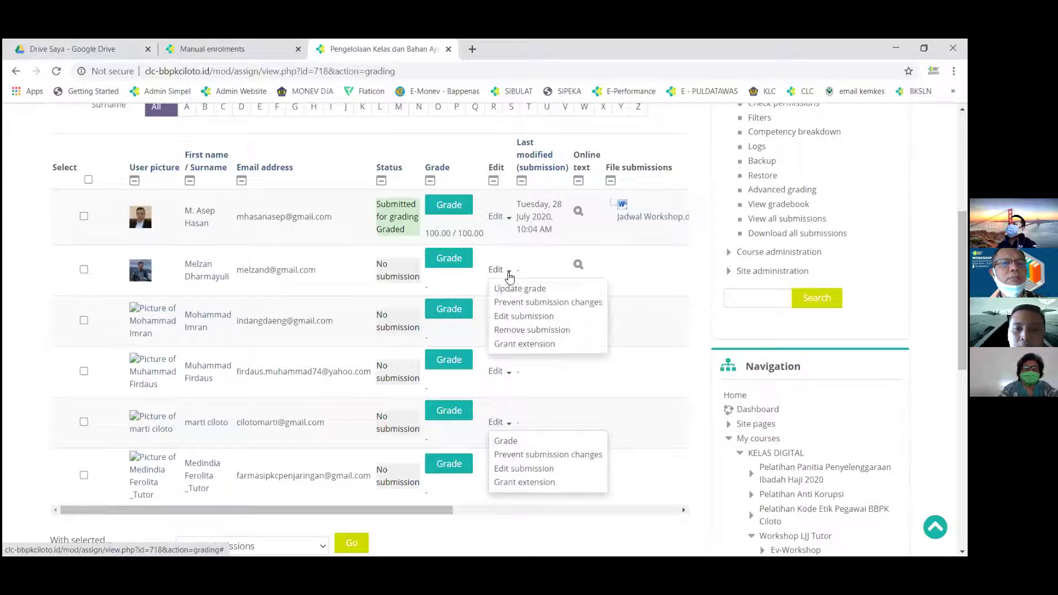
Step: Open the grade update for the participant who submitted Jadwal Workshop.docx and set the grade to 90
{"action": "left_click", "coordinate": [508, 217]}
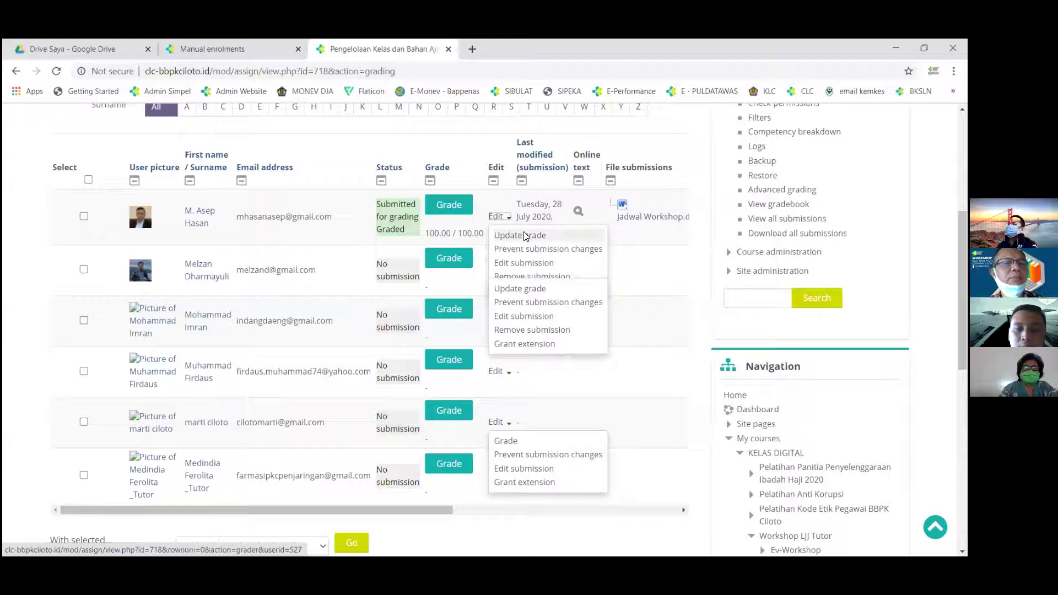
{"action": "left_click", "coordinate": [525, 236]}
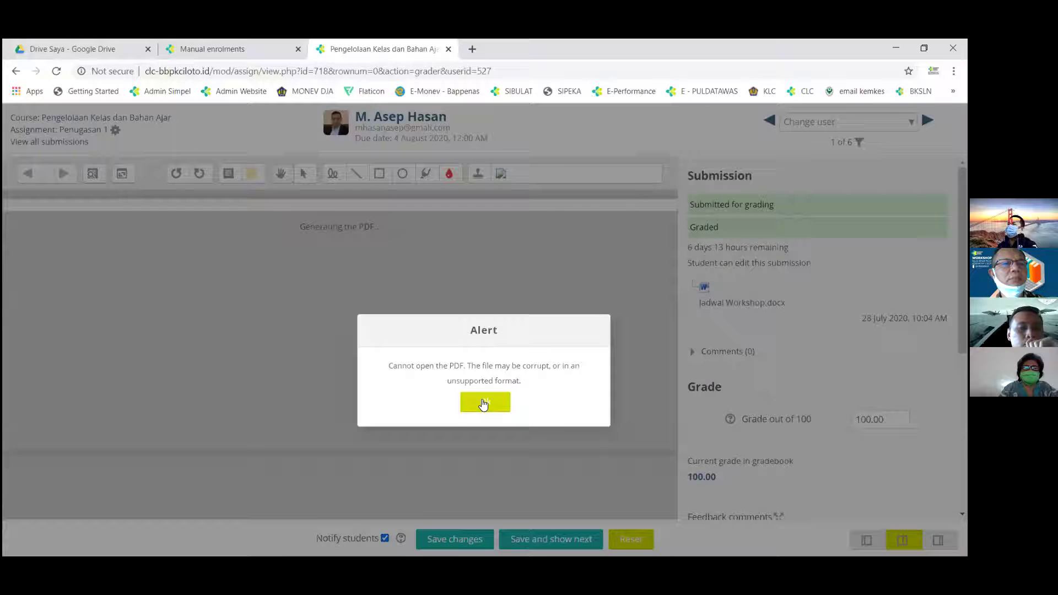
{"action": "left_click", "coordinate": [484, 403]}
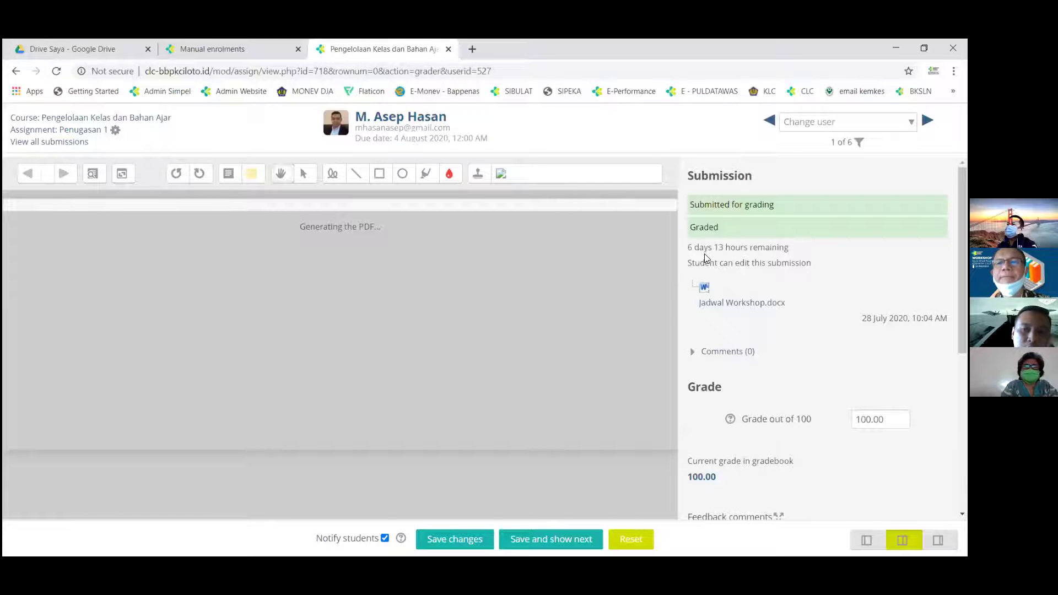
{"action": "left_click", "coordinate": [752, 424]}
{"action": "key", "text": "BackSpace"}
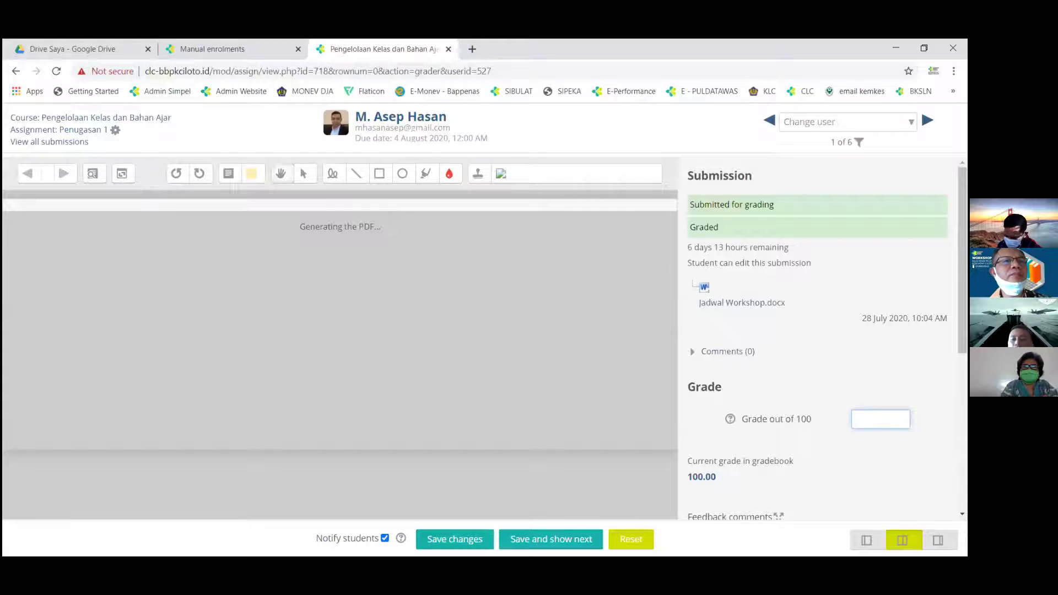
{"action": "type", "text": "90"}
{"action": "scroll", "coordinate": [832, 447], "scroll_direction": "down", "scroll_amount": 2}
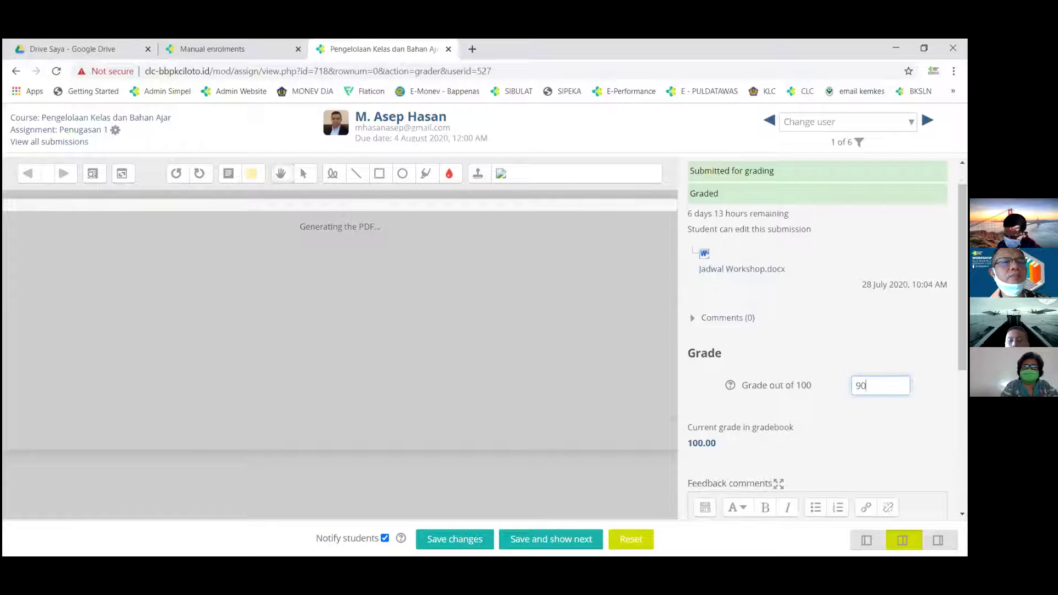
Step: Extend the feedback comment to read "Luar biasa tugas anda bagus sekali"
{"action": "left_click_drag", "start_coordinate": [812, 455], "coordinate": [648, 467]}
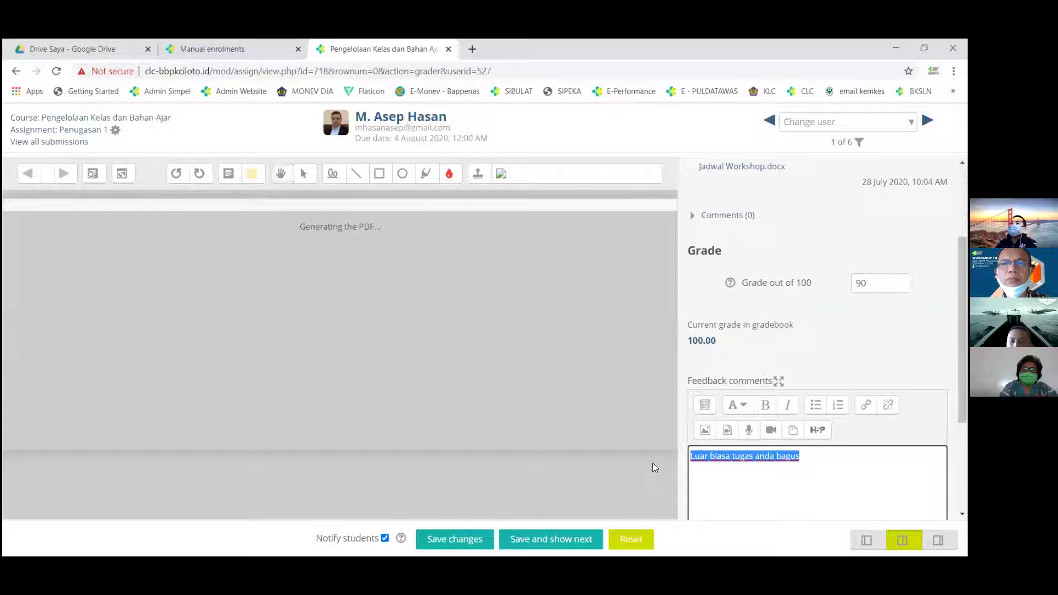
{"action": "left_click", "coordinate": [812, 472]}
{"action": "type", "text": "sekali"}
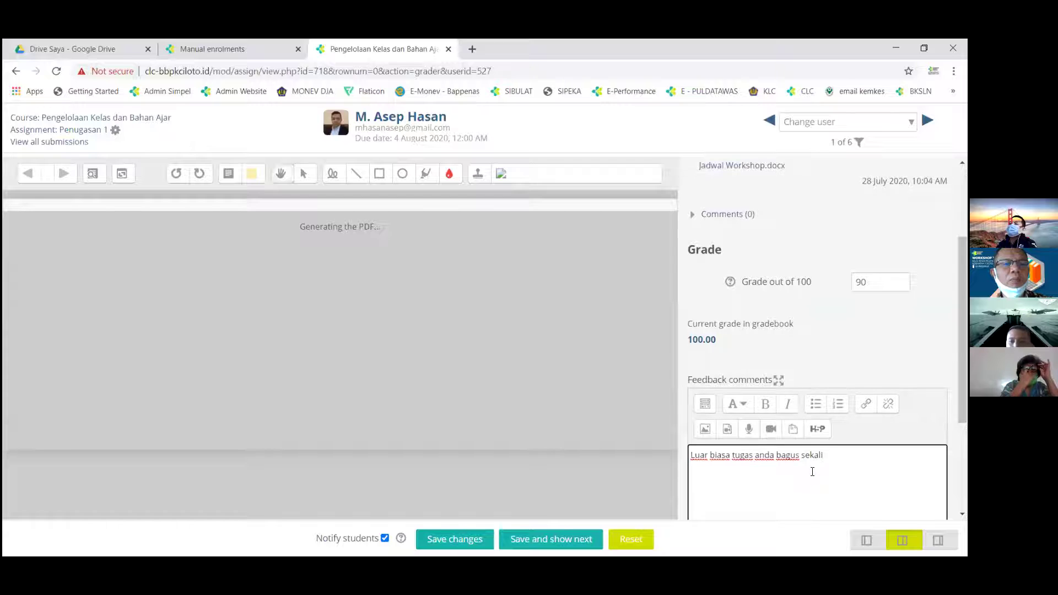
{"action": "scroll", "coordinate": [812, 472], "scroll_direction": "down", "scroll_amount": 2}
{"action": "scroll", "coordinate": [812, 471], "scroll_direction": "up", "scroll_amount": 1}
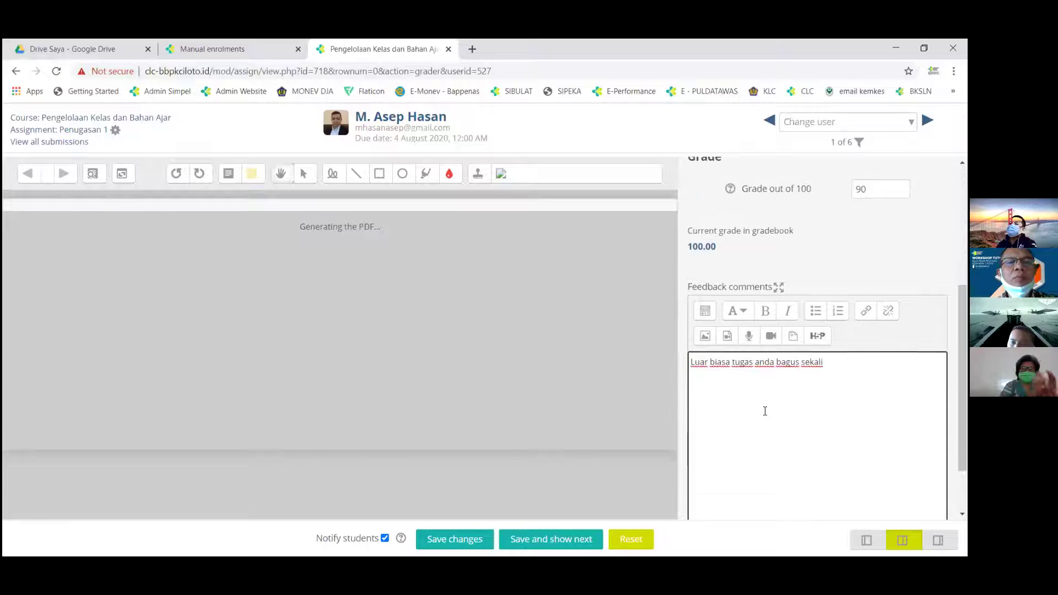
Step: Examine how an image file can be uploaded into the feedback comments, then close the dialogs without adding one
{"action": "left_click", "coordinate": [709, 336]}
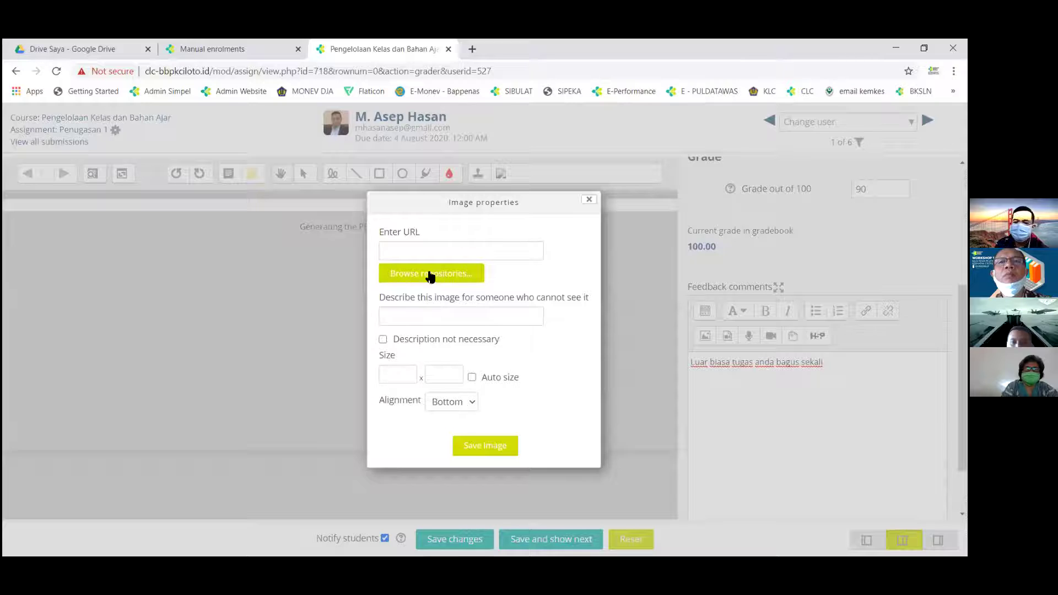
{"action": "left_click", "coordinate": [427, 274]}
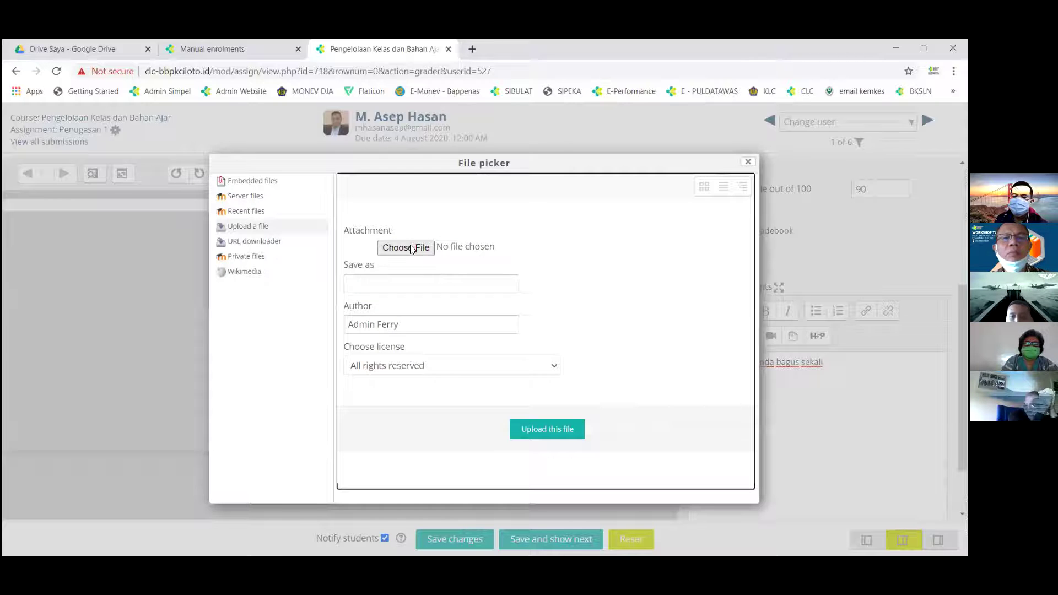
{"action": "left_click", "coordinate": [411, 248]}
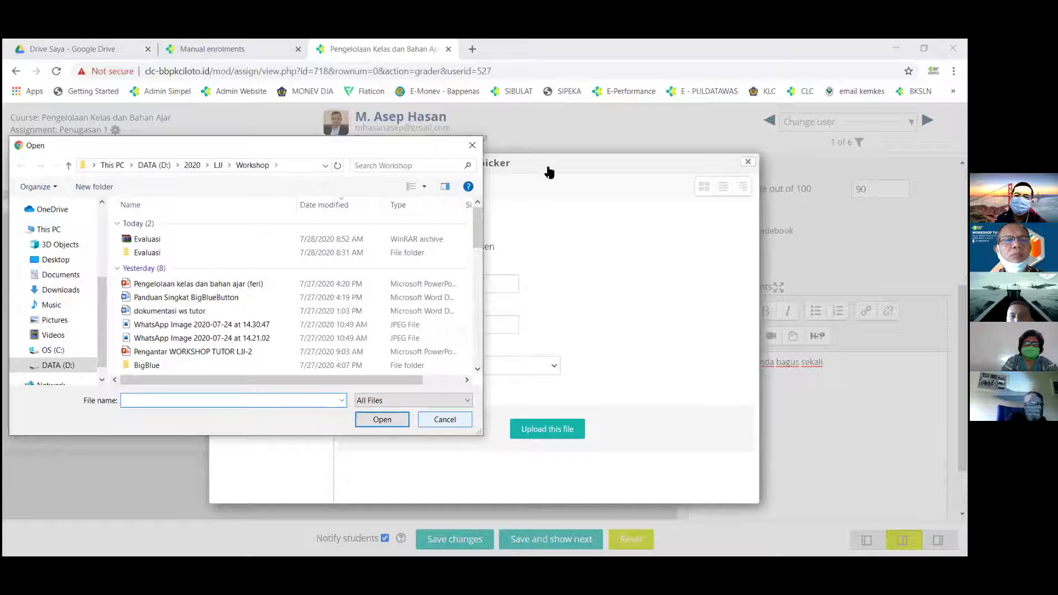
{"action": "key", "text": "Escape"}
{"action": "left_click", "coordinate": [660, 201]}
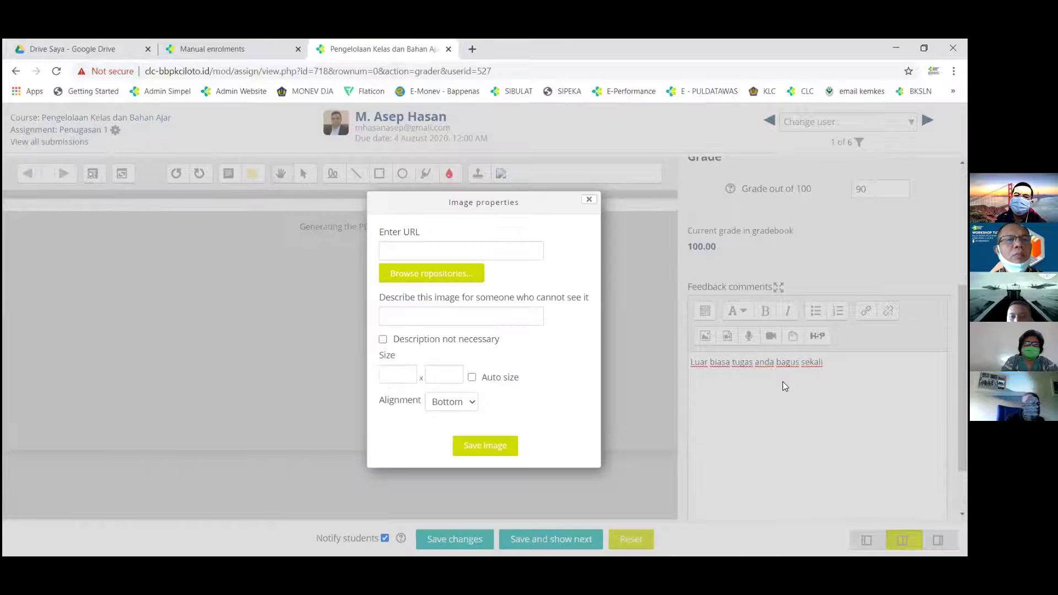
{"action": "left_click", "coordinate": [588, 200]}
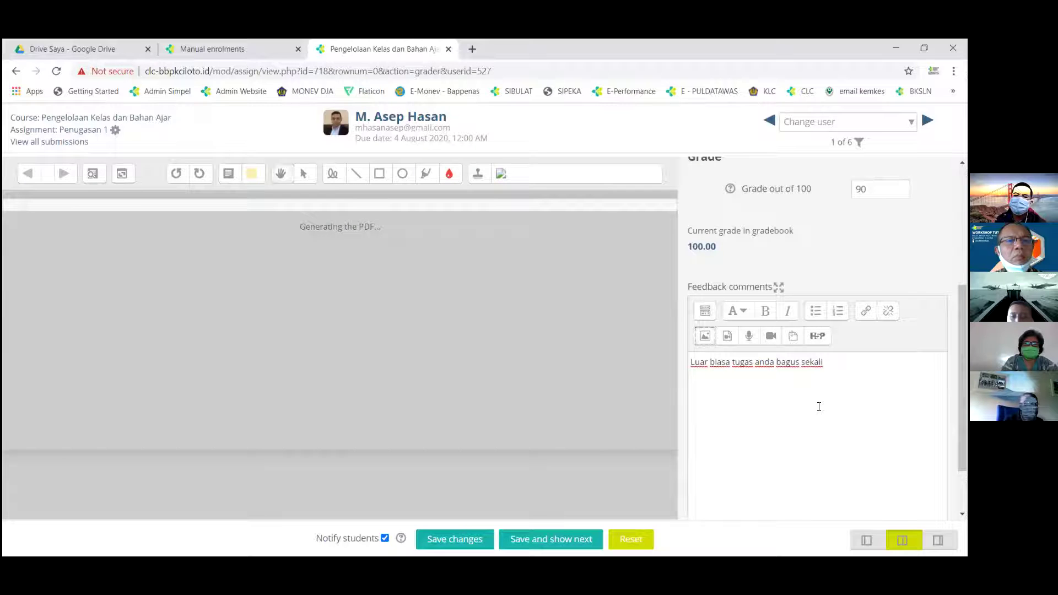
Step: Save the first participant's grade and feedback and move on to the next participant
{"action": "scroll", "coordinate": [819, 406], "scroll_direction": "down", "scroll_amount": 1}
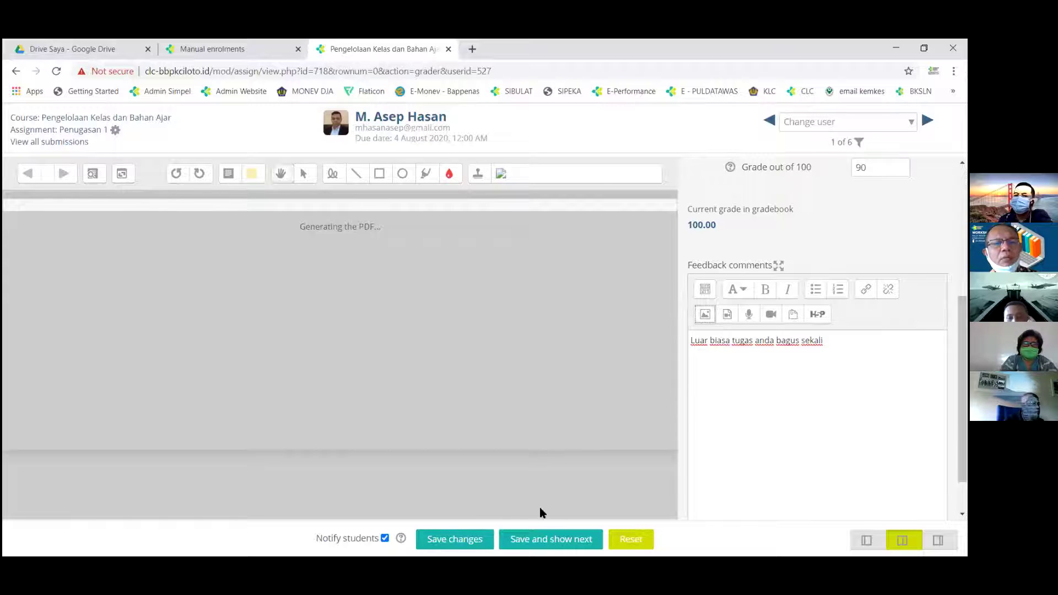
{"action": "left_click", "coordinate": [557, 539]}
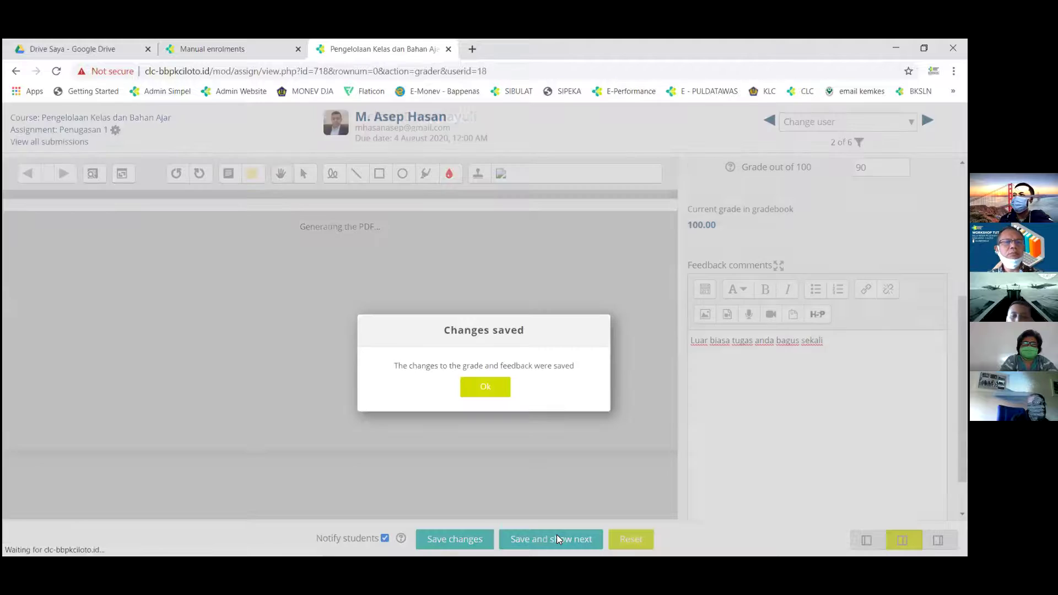
{"action": "left_click", "coordinate": [484, 385]}
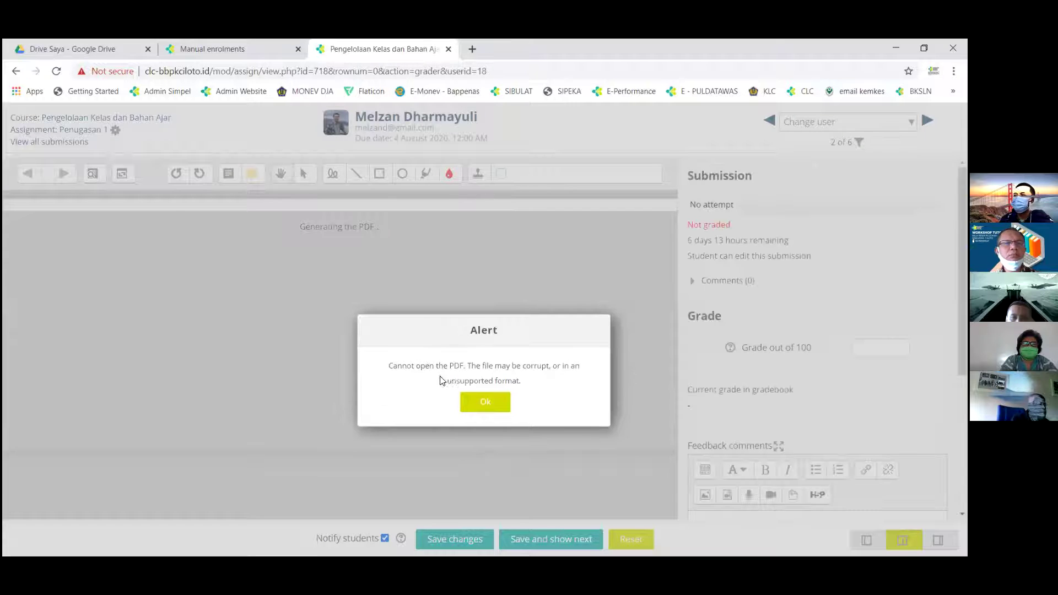
{"action": "left_click", "coordinate": [488, 404]}
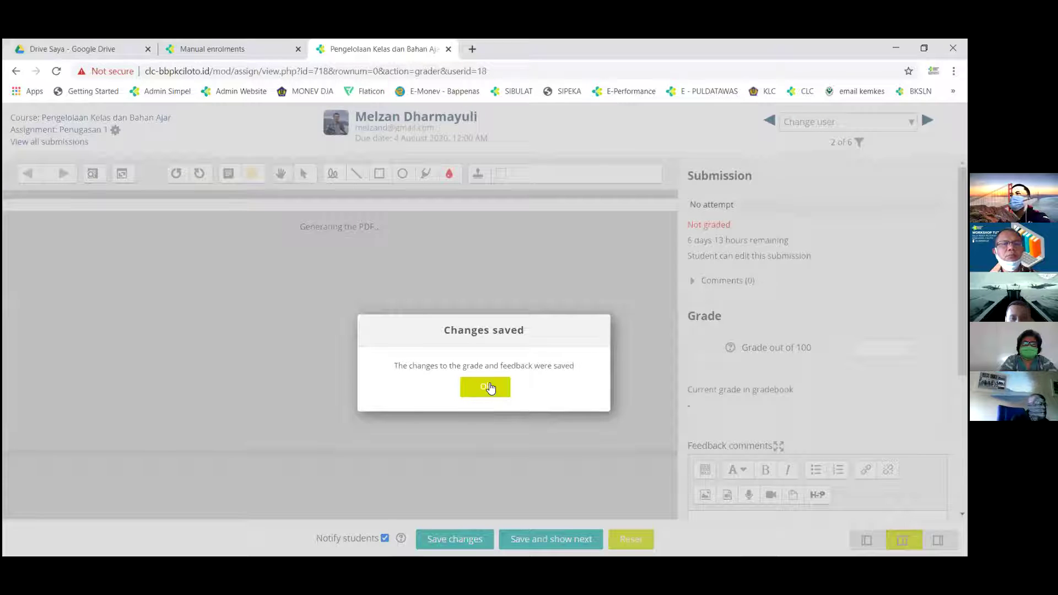
{"action": "left_click", "coordinate": [485, 387]}
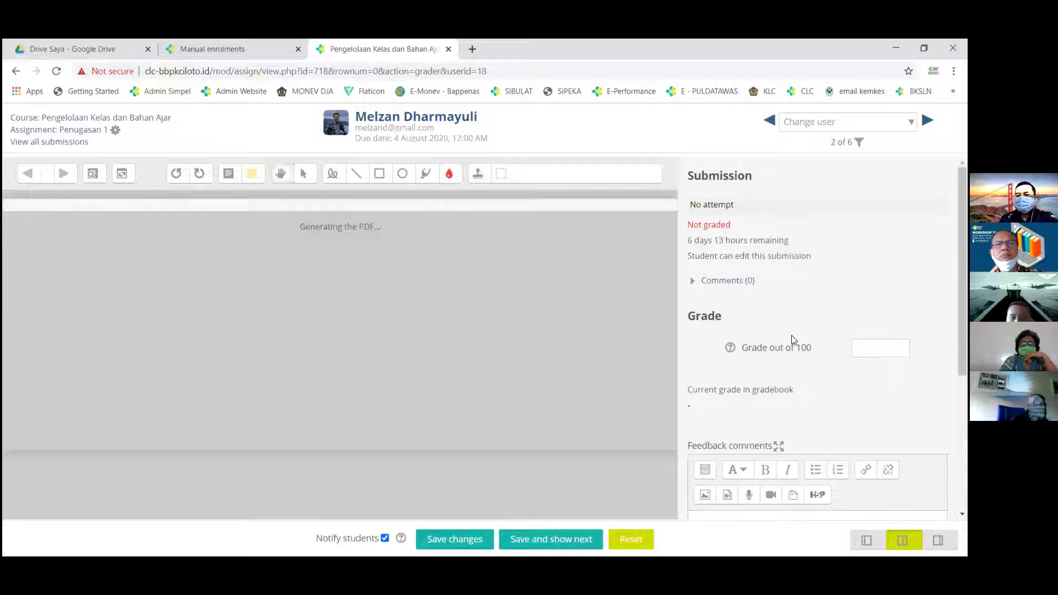
Step: Give the second participant a grade of 80, then save it and move on to the third participant
{"action": "left_click", "coordinate": [876, 348]}
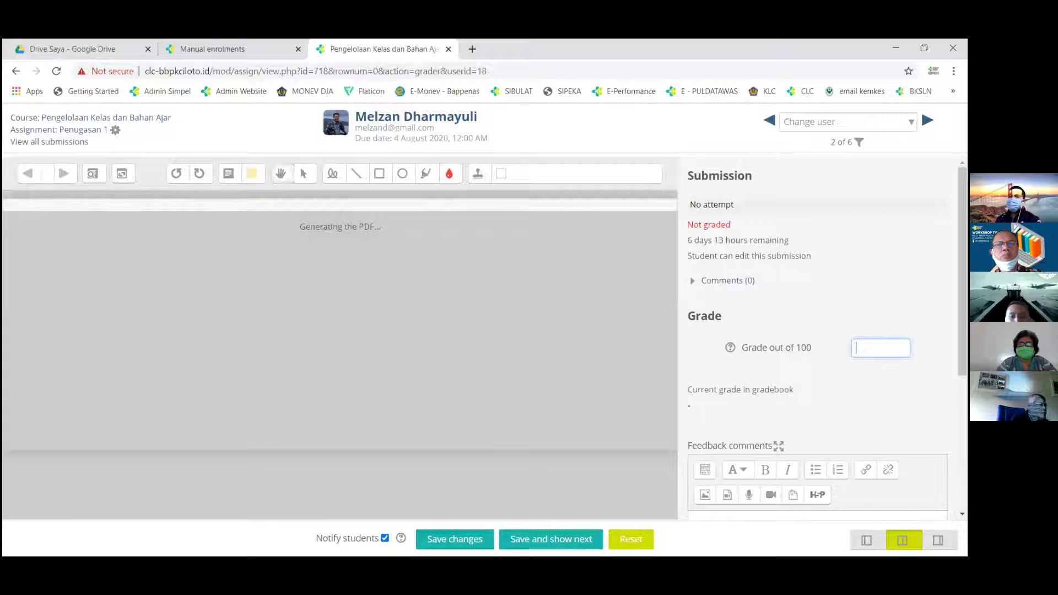
{"action": "type", "text": "80"}
{"action": "scroll", "coordinate": [819, 331], "scroll_direction": "down", "scroll_amount": 2}
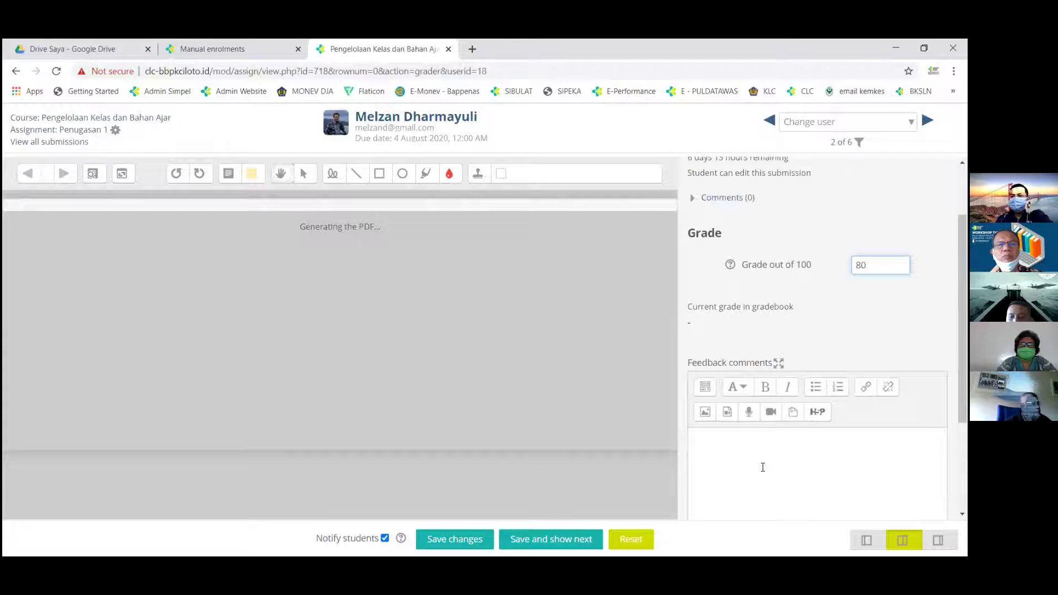
{"action": "scroll", "coordinate": [763, 468], "scroll_direction": "down", "scroll_amount": 2}
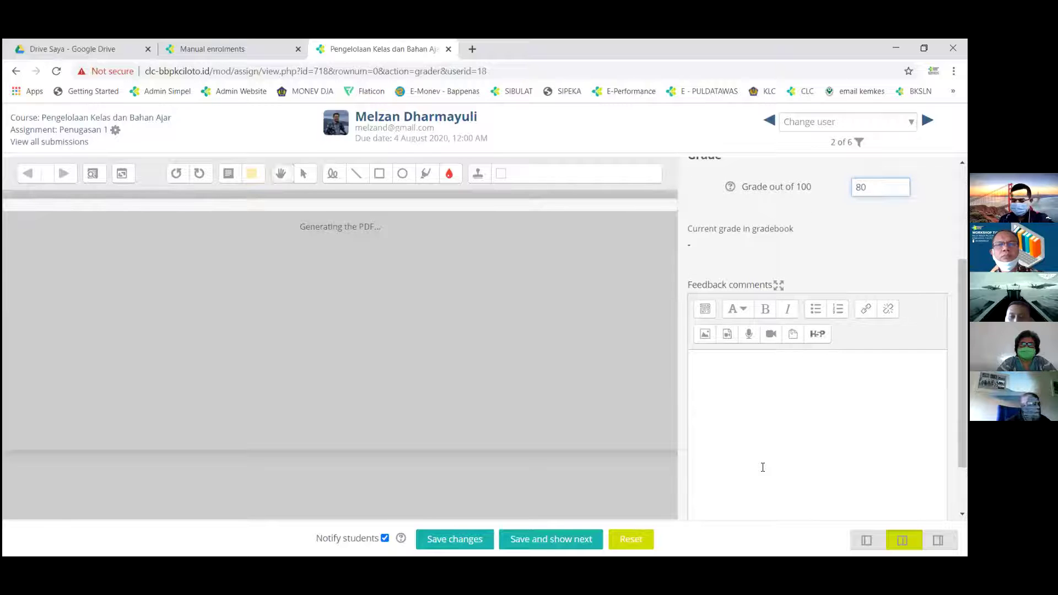
{"action": "scroll", "coordinate": [763, 467], "scroll_direction": "down", "scroll_amount": 1}
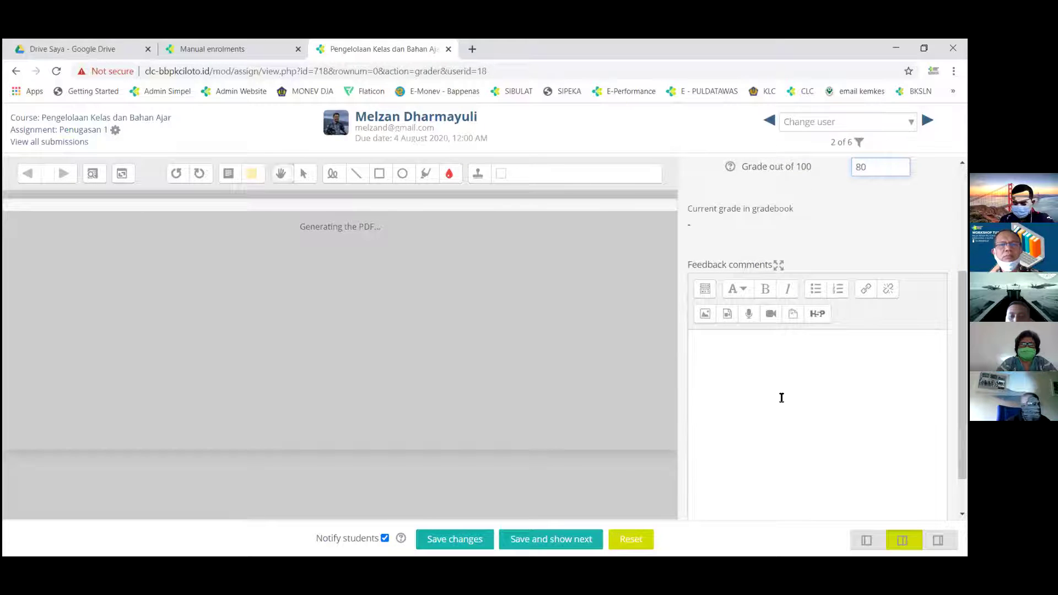
{"action": "left_click", "coordinate": [581, 534]}
{"action": "left_click", "coordinate": [483, 385]}
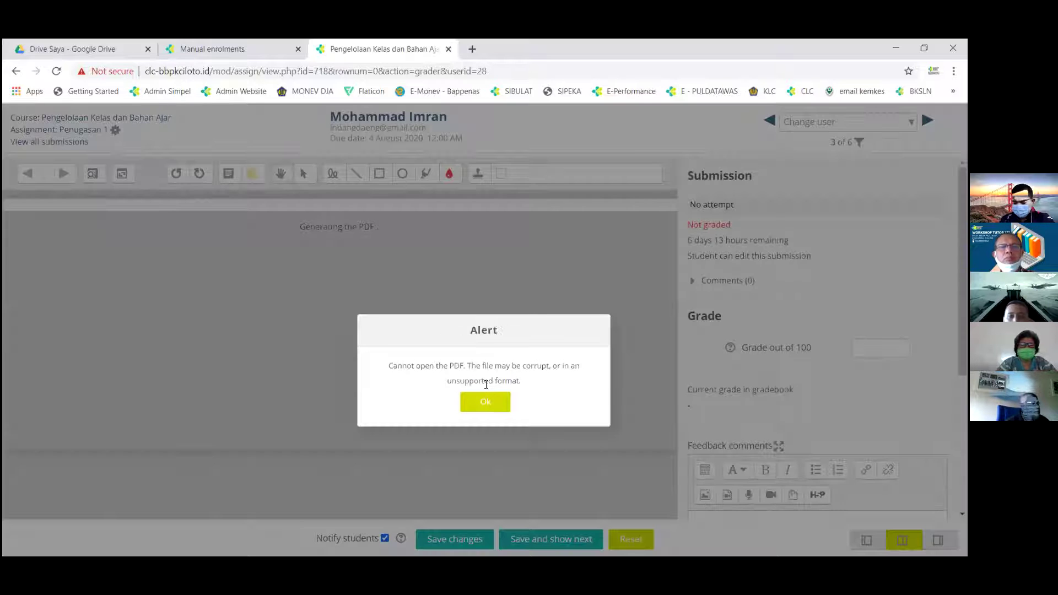
{"action": "left_click", "coordinate": [482, 400]}
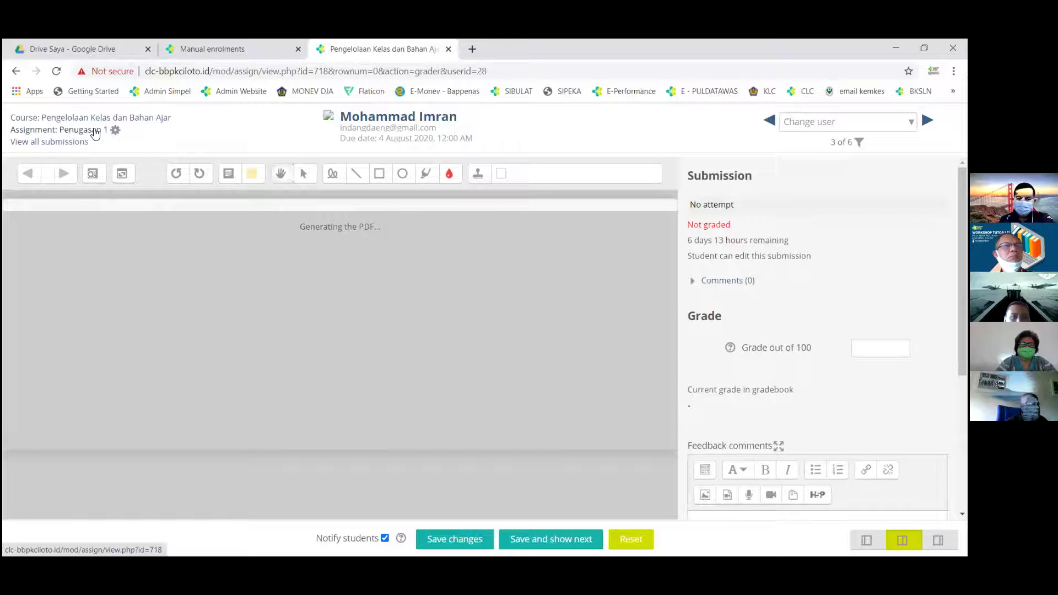
Step: Return from grading to the Penugasan 1 page and review its grading summary
{"action": "left_click", "coordinate": [74, 132]}
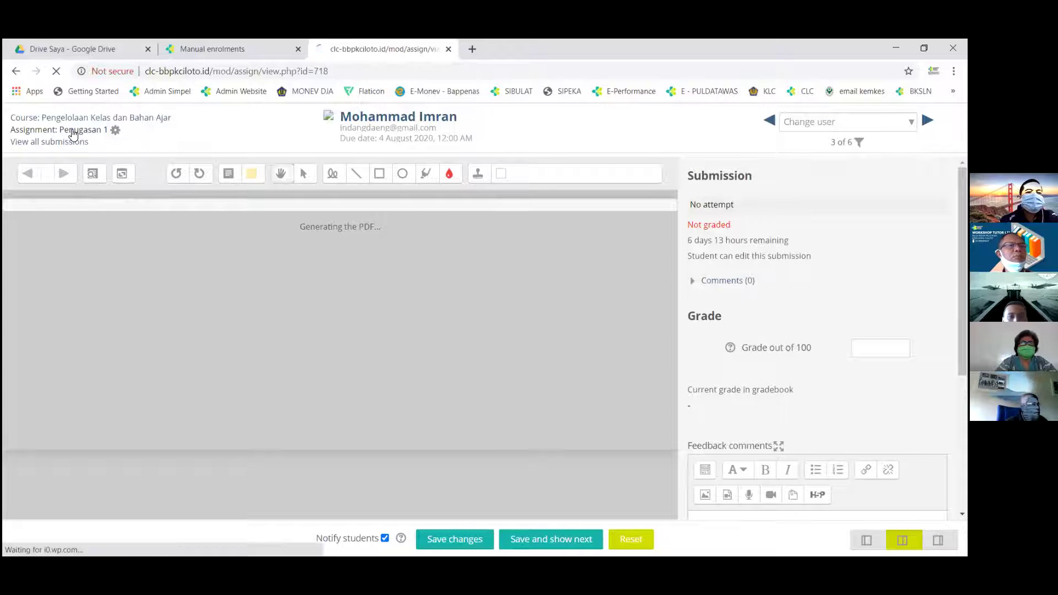
{"action": "scroll", "coordinate": [402, 361], "scroll_direction": "down", "scroll_amount": 2}
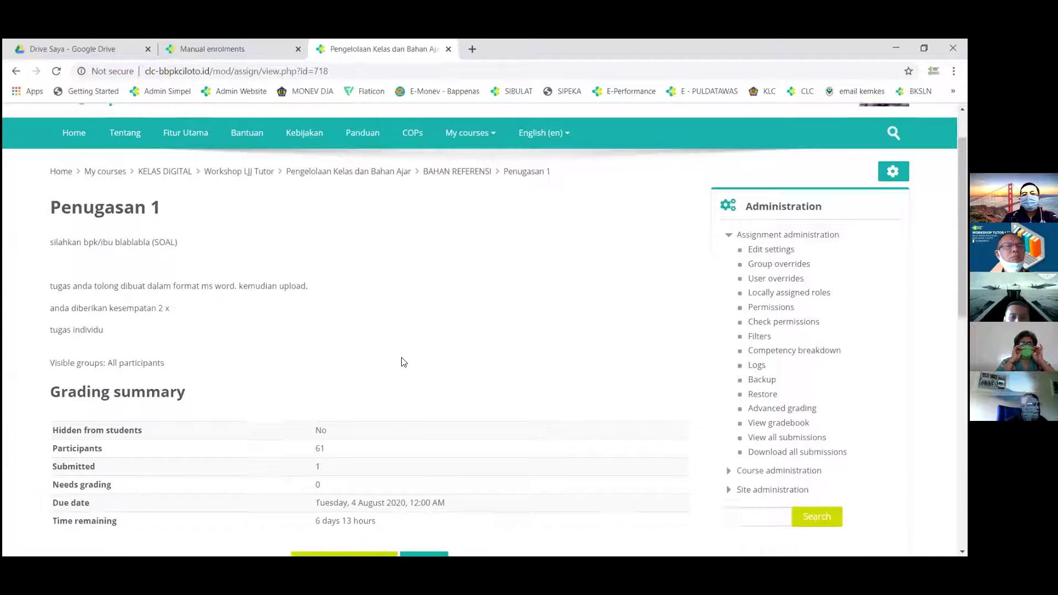
{"action": "scroll", "coordinate": [402, 361], "scroll_direction": "down", "scroll_amount": 1}
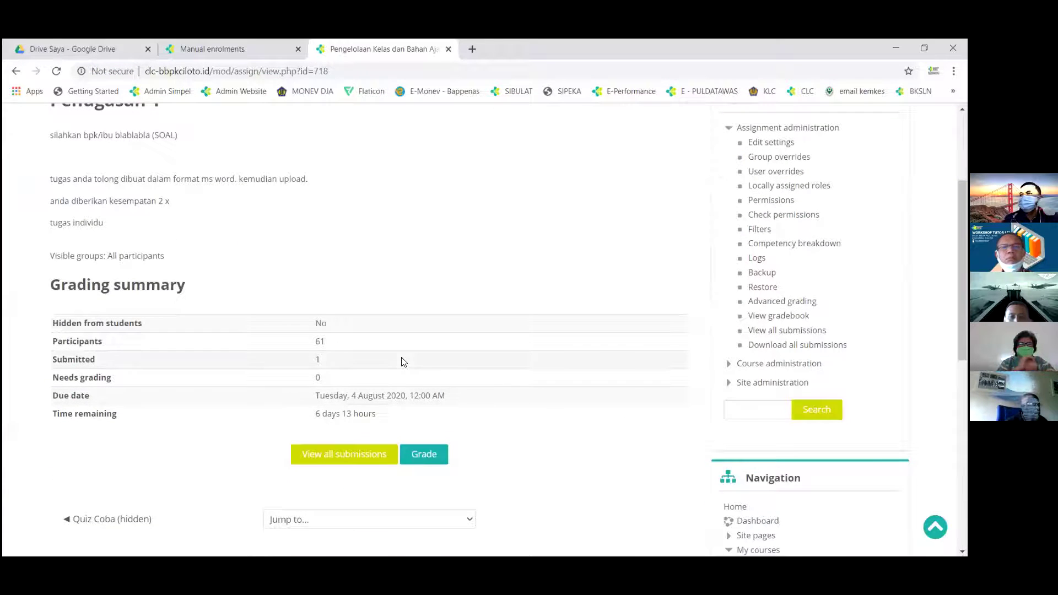
{"action": "scroll", "coordinate": [402, 361], "scroll_direction": "down", "scroll_amount": 1}
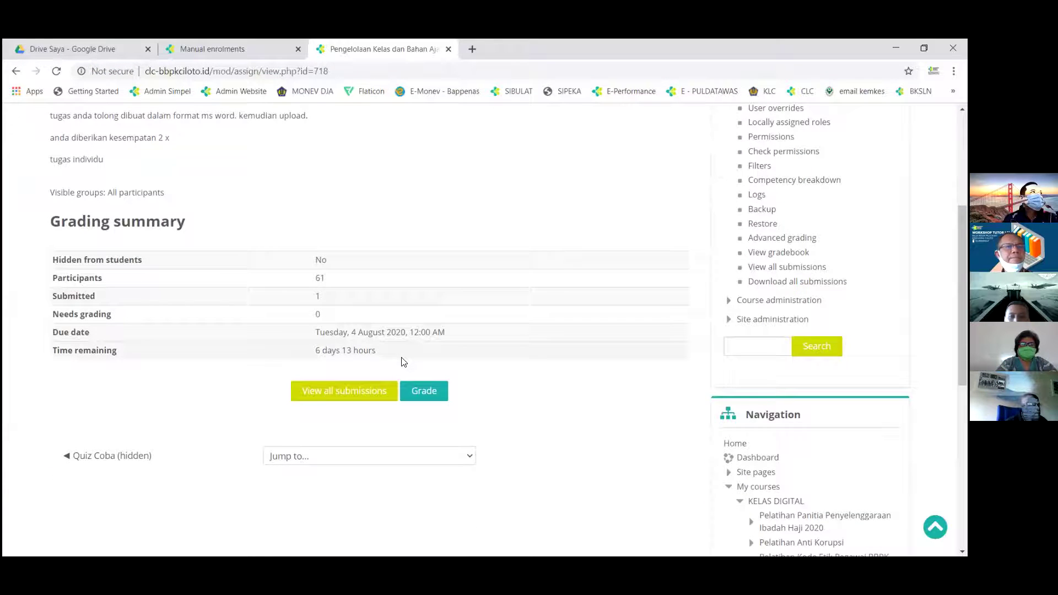
{"action": "scroll", "coordinate": [402, 361], "scroll_direction": "up", "scroll_amount": 2}
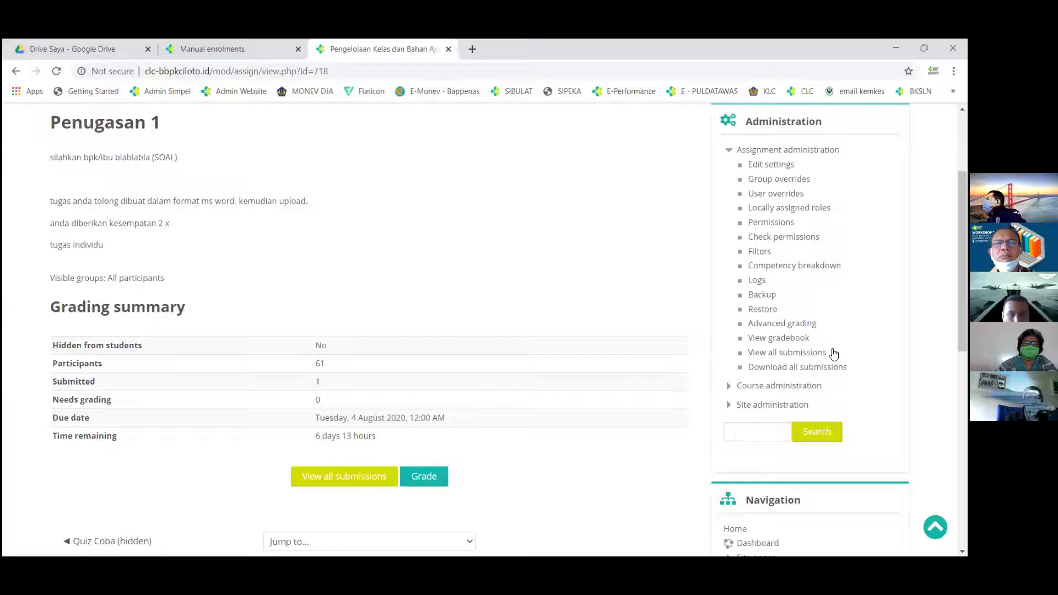
{"action": "scroll", "coordinate": [501, 320], "scroll_direction": "up", "scroll_amount": 1}
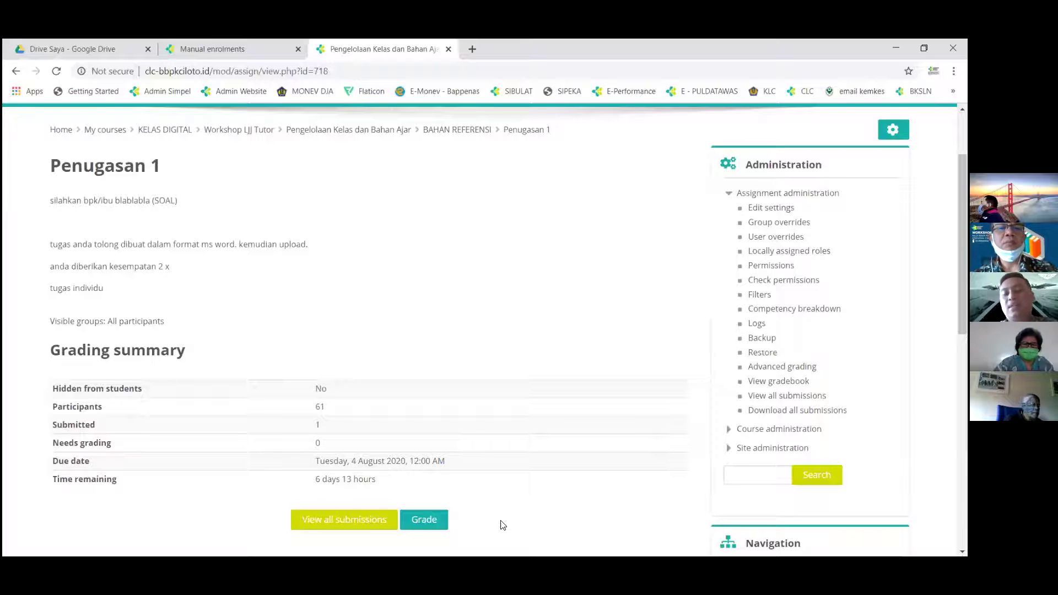
{"action": "scroll", "coordinate": [503, 525], "scroll_direction": "up", "scroll_amount": 1}
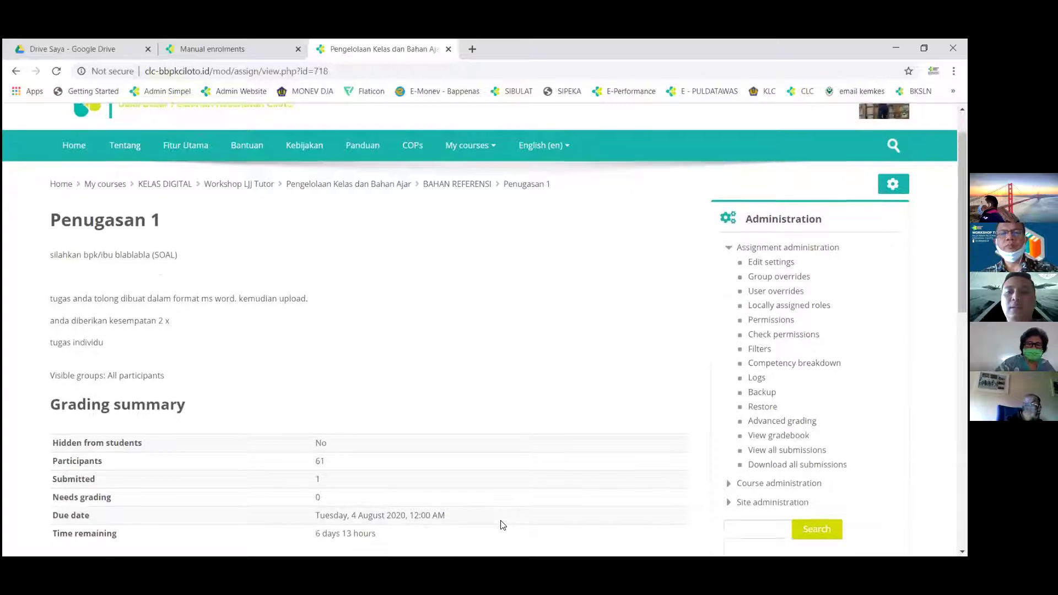
{"action": "scroll", "coordinate": [503, 525], "scroll_direction": "down", "scroll_amount": 1}
{"action": "scroll", "coordinate": [503, 525], "scroll_direction": "down", "scroll_amount": 1}
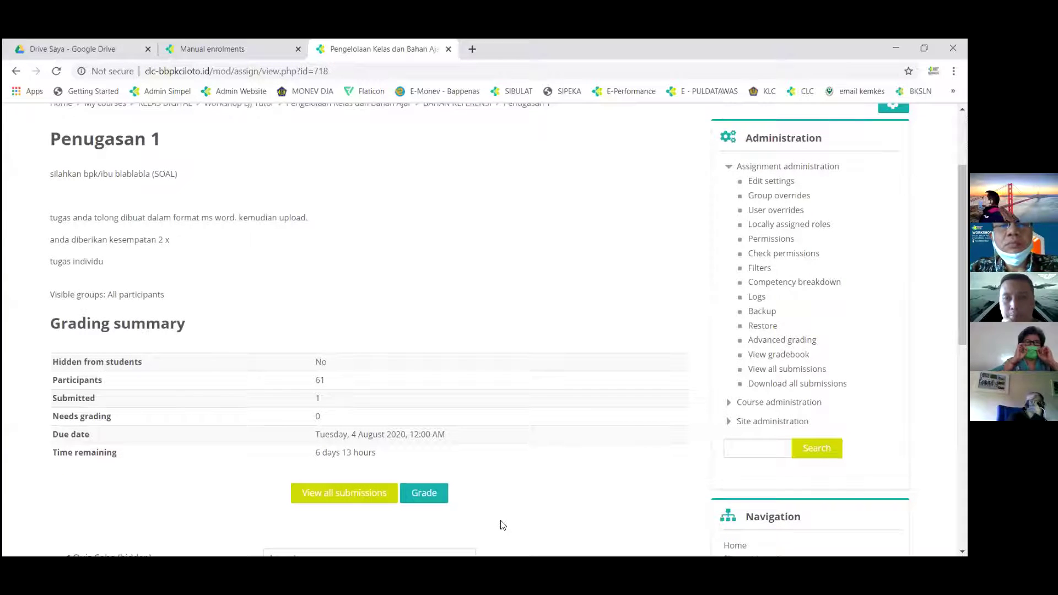
{"action": "scroll", "coordinate": [656, 418], "scroll_direction": "up", "scroll_amount": 3}
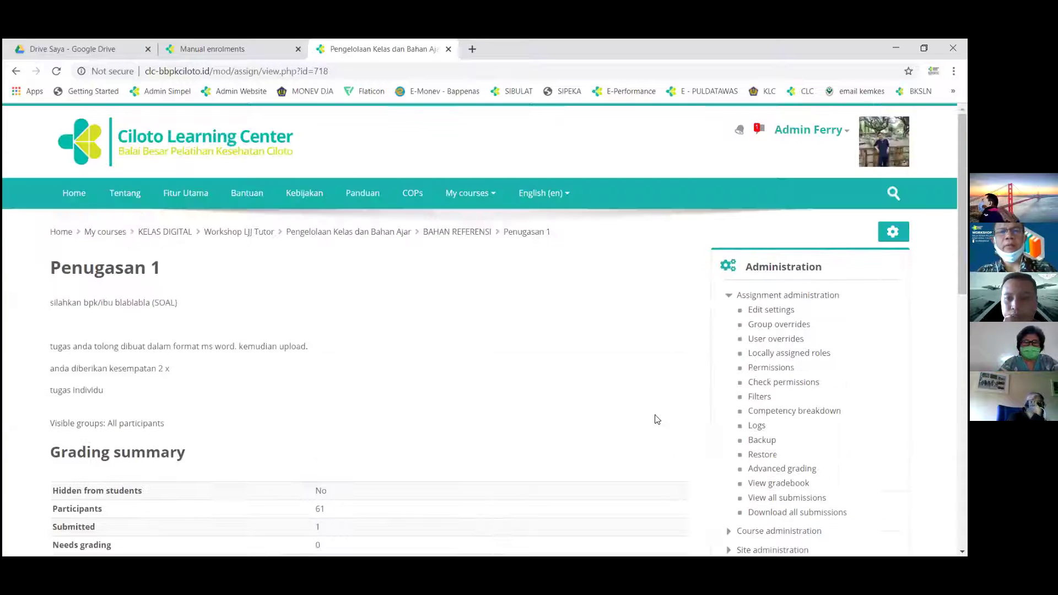
Step: Open the settings of the Penugasan 1 assignment for editing and go to its description
{"action": "left_click", "coordinate": [782, 313]}
{"action": "scroll", "coordinate": [461, 342], "scroll_direction": "down", "scroll_amount": 1}
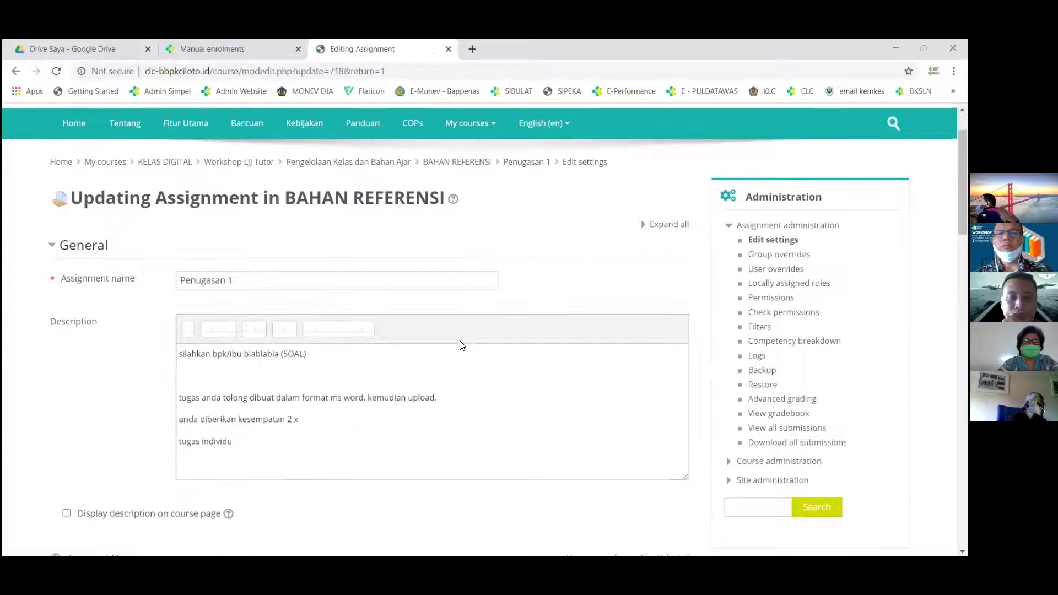
{"action": "scroll", "coordinate": [460, 341], "scroll_direction": "down", "scroll_amount": 1}
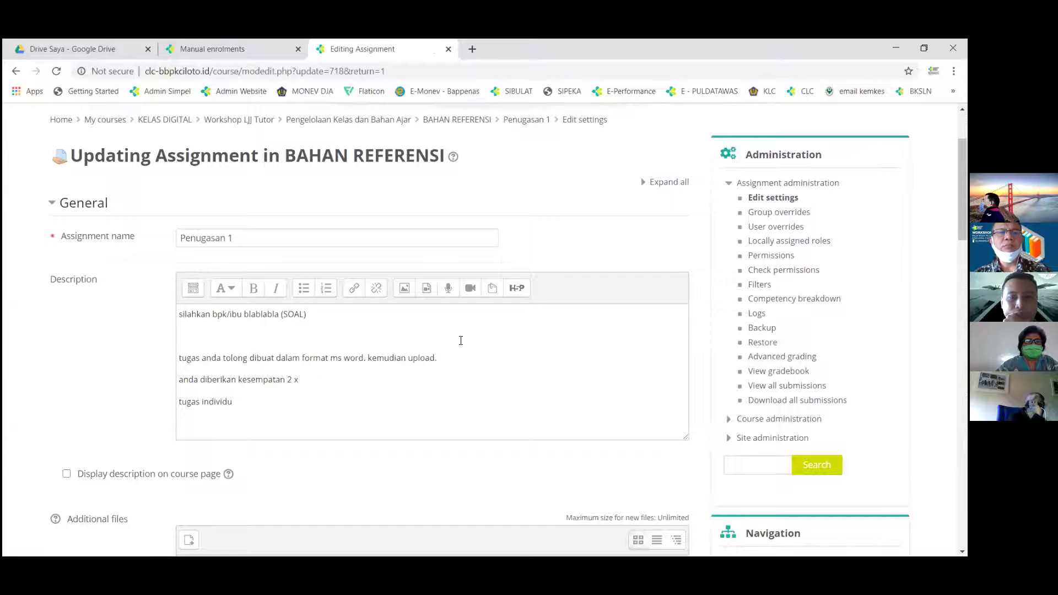
{"action": "scroll", "coordinate": [461, 340], "scroll_direction": "down", "scroll_amount": 1}
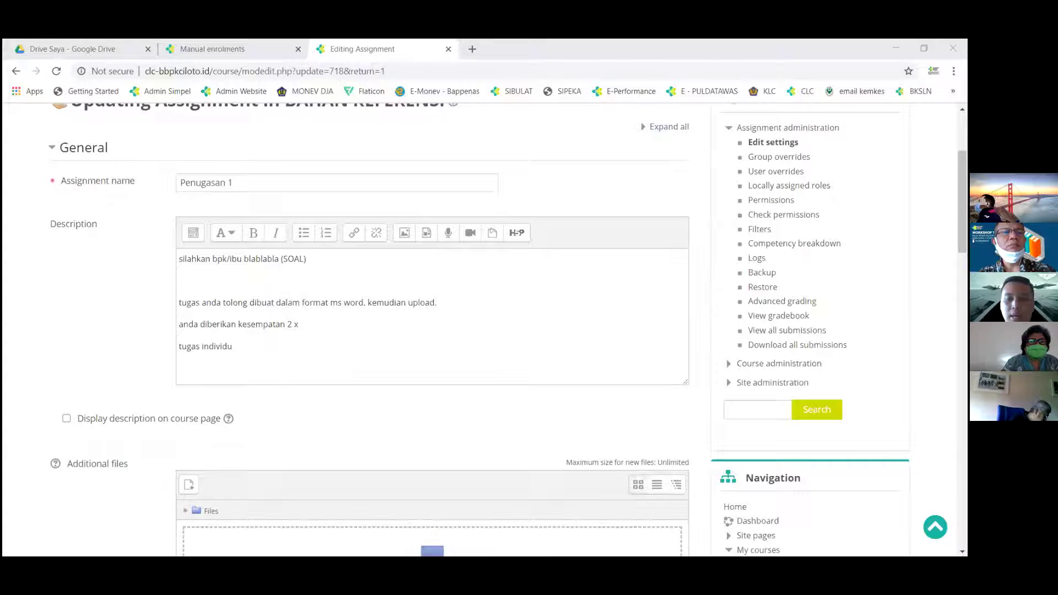
Step: Paste the paragraph beginning "Pertama tama marilah kita panjatkan puji dan syukur" below "tugas individu" in the assignment description
{"action": "left_click", "coordinate": [288, 350]}
{"action": "key", "text": "ctrl+v"}
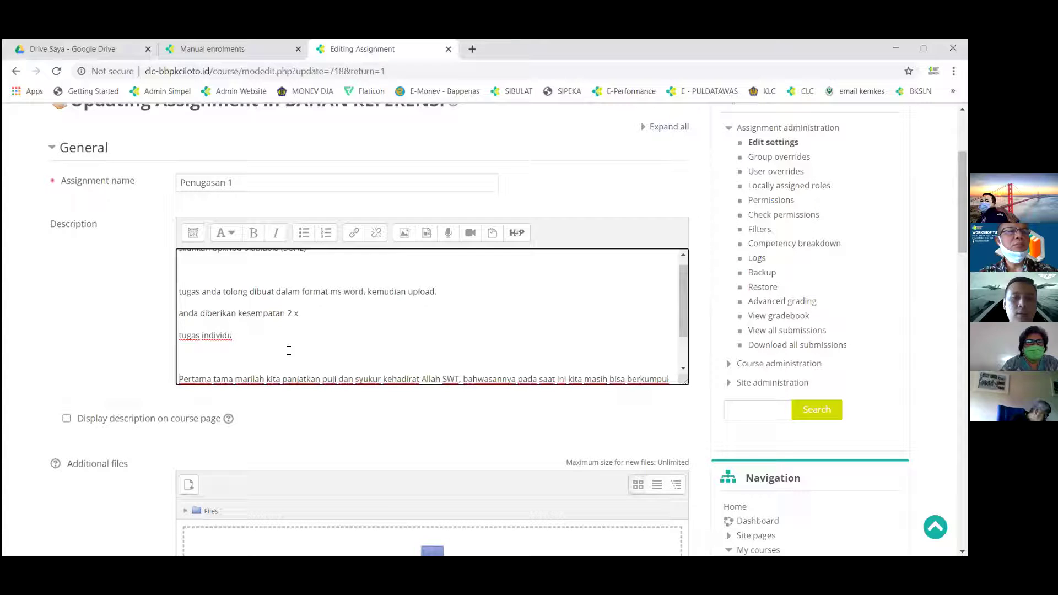
{"action": "scroll", "coordinate": [289, 351], "scroll_direction": "down", "scroll_amount": 1}
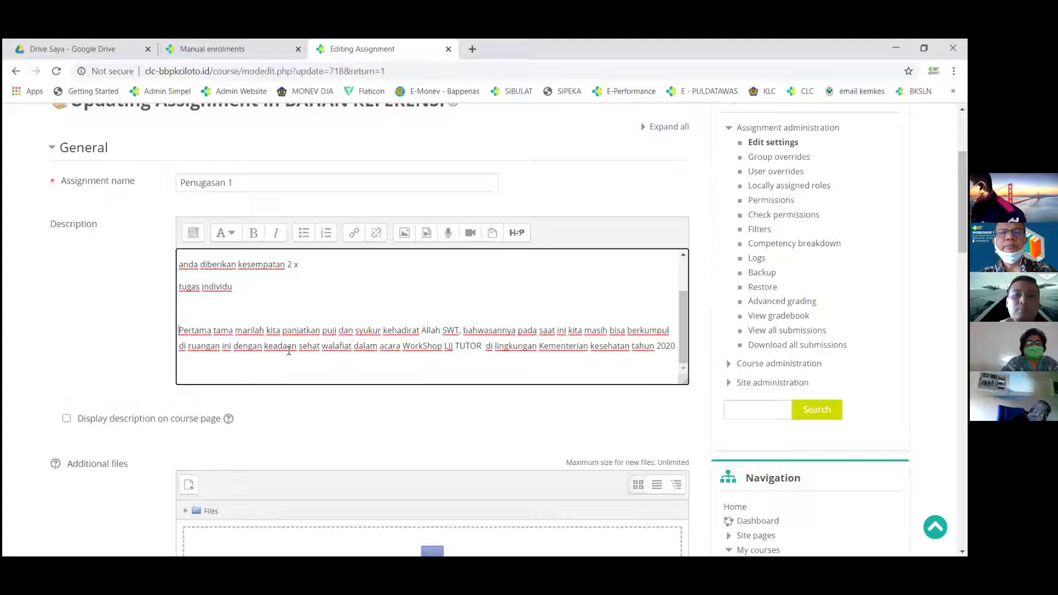
{"action": "key", "text": "Up"}
{"action": "key", "text": "Up"}
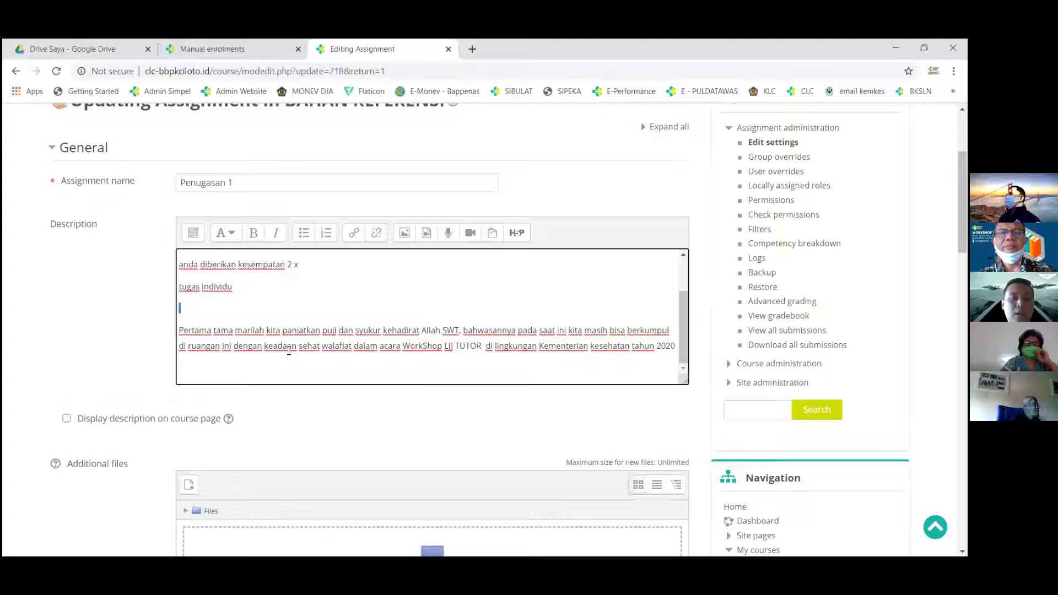
Step: Delete the pasted paragraph from the end of the assignment description
{"action": "triple_click", "coordinate": [289, 350]}
{"action": "key", "text": "BackSpace"}
{"action": "key", "text": "BackSpace"}
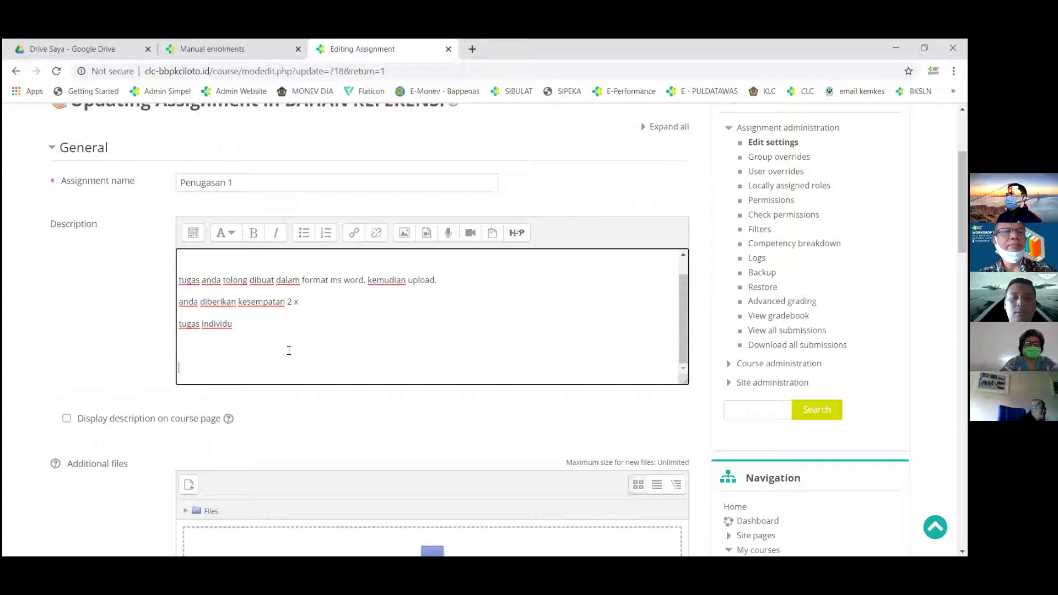
Step: Look over the assignment's description, additional files and availability settings, then save them and return to the course
{"action": "scroll", "coordinate": [288, 351], "scroll_direction": "down", "scroll_amount": 1}
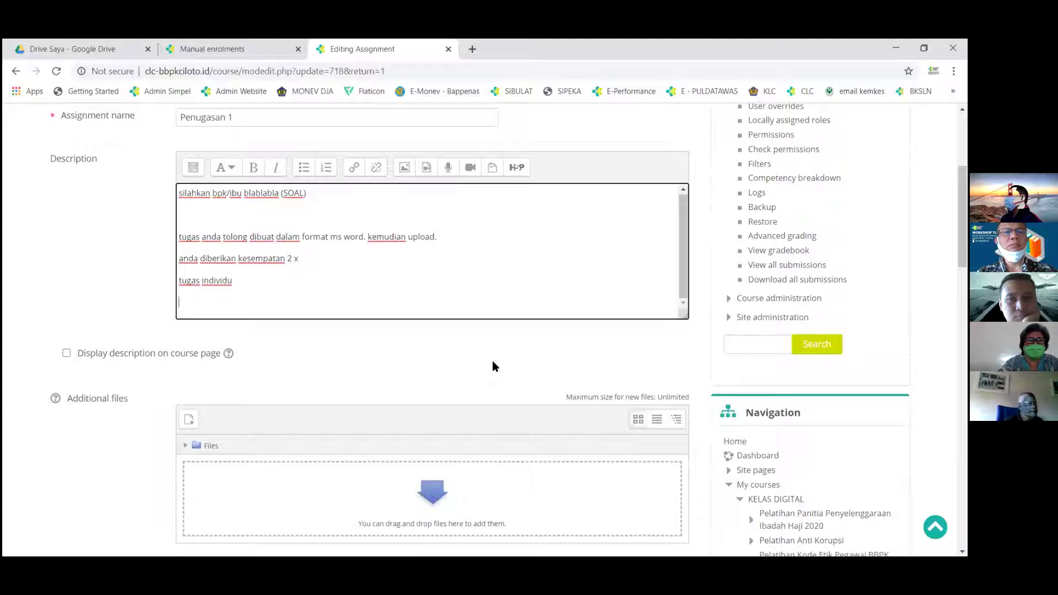
{"action": "scroll", "coordinate": [493, 364], "scroll_direction": "up", "scroll_amount": 2}
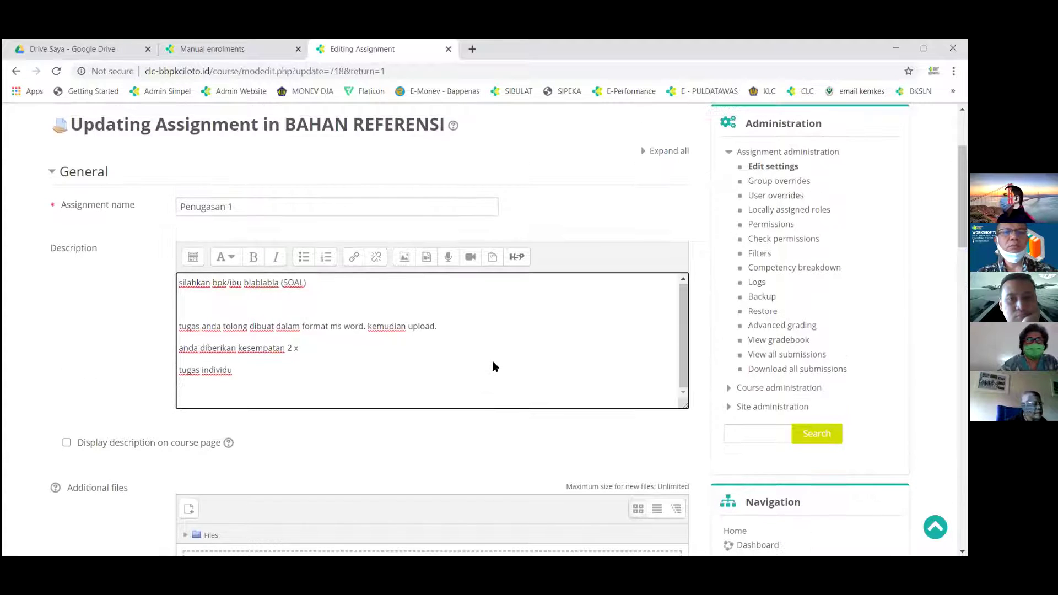
{"action": "scroll", "coordinate": [492, 365], "scroll_direction": "down", "scroll_amount": 1}
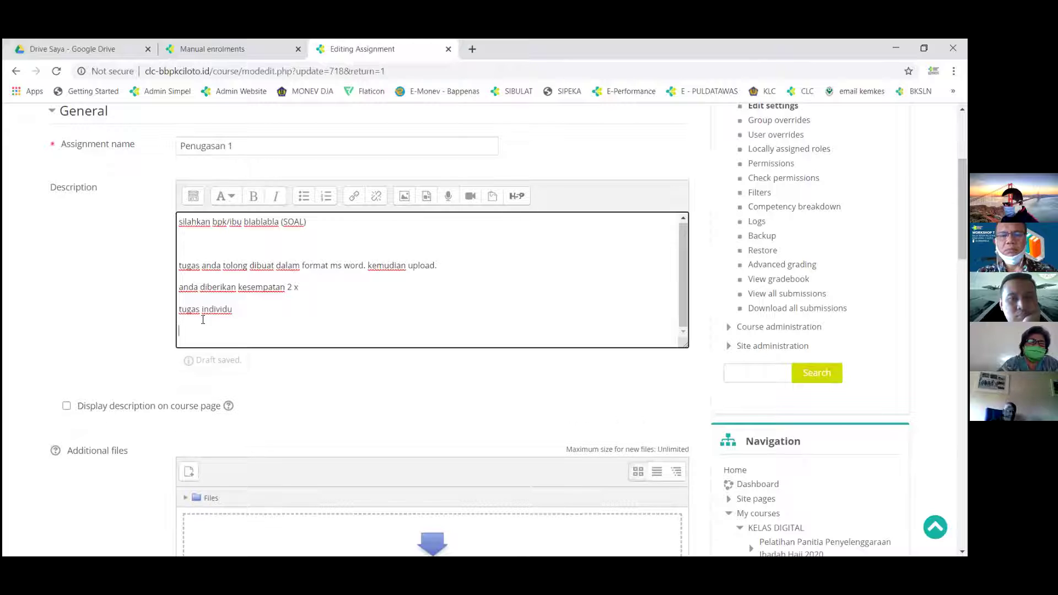
{"action": "scroll", "coordinate": [144, 349], "scroll_direction": "down", "scroll_amount": 3}
{"action": "scroll", "coordinate": [144, 348], "scroll_direction": "down", "scroll_amount": 2}
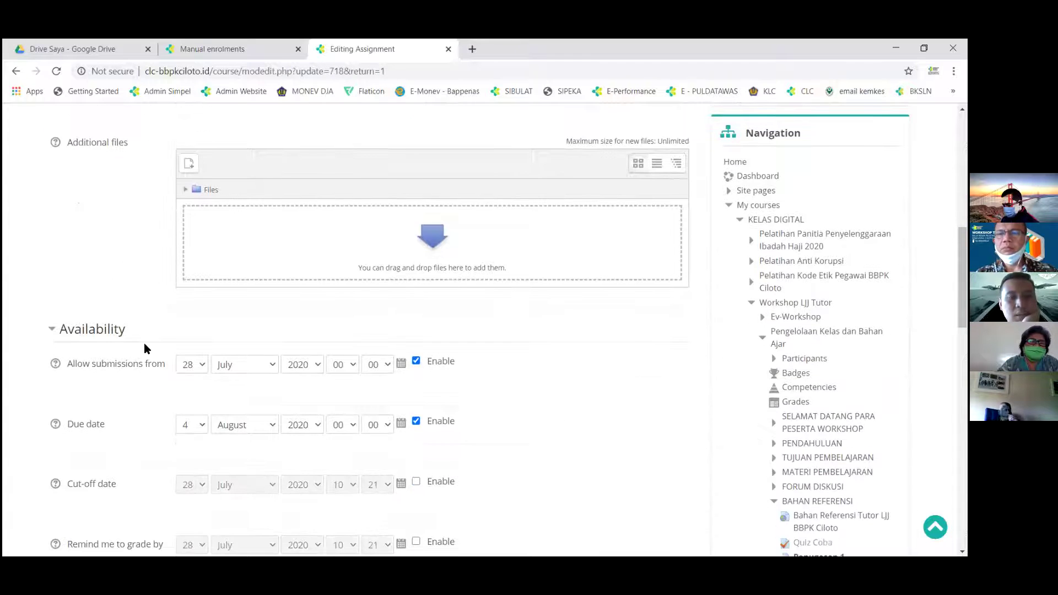
{"action": "scroll", "coordinate": [145, 344], "scroll_direction": "down", "scroll_amount": 15}
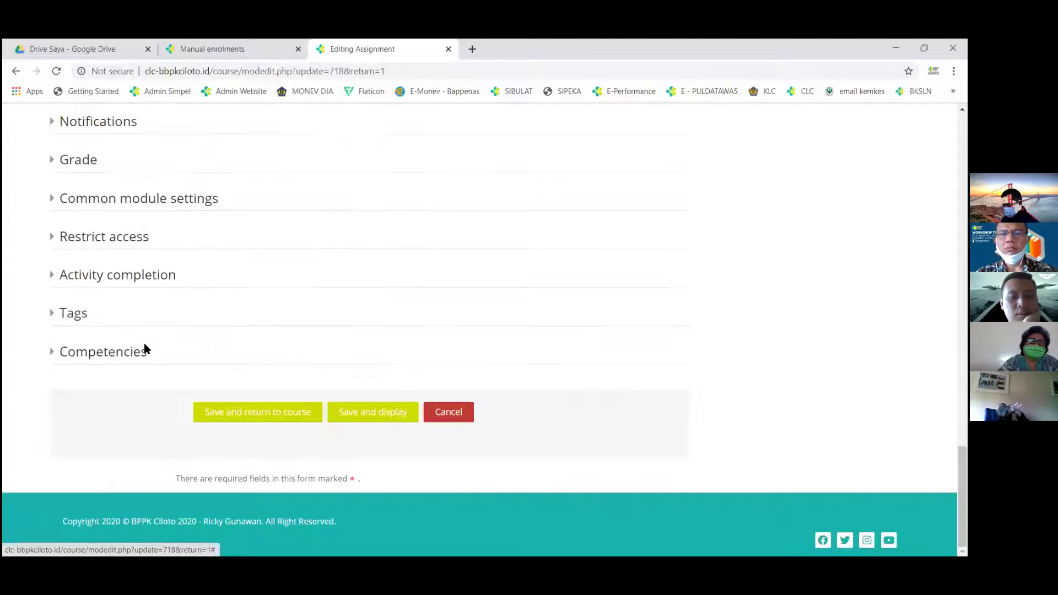
{"action": "left_click", "coordinate": [300, 414]}
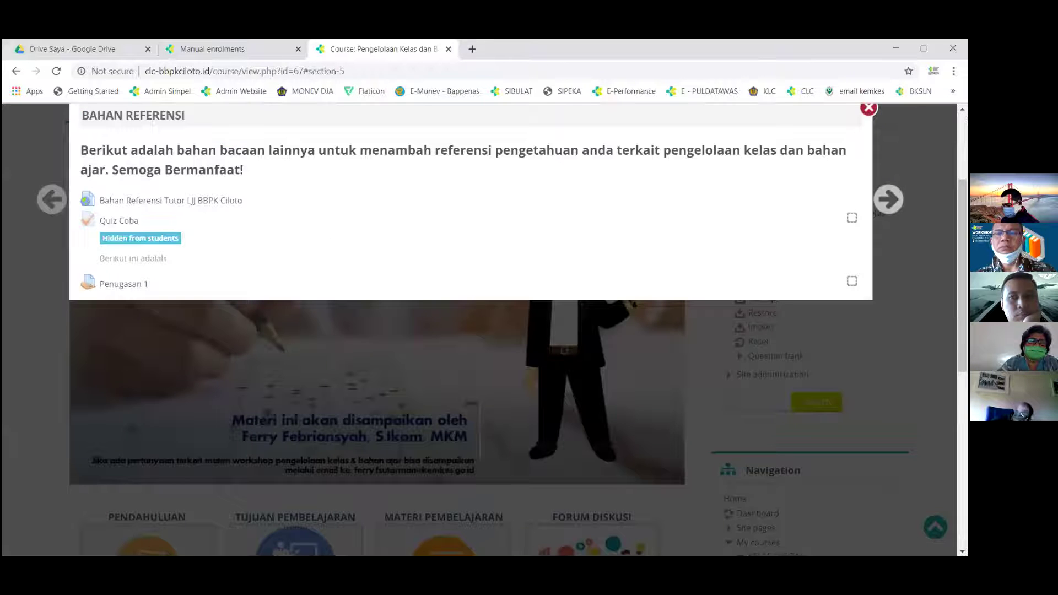
Step: Close the BAHAN REFERENSI section on the course page and turn course editing on
{"action": "key", "text": "Escape"}
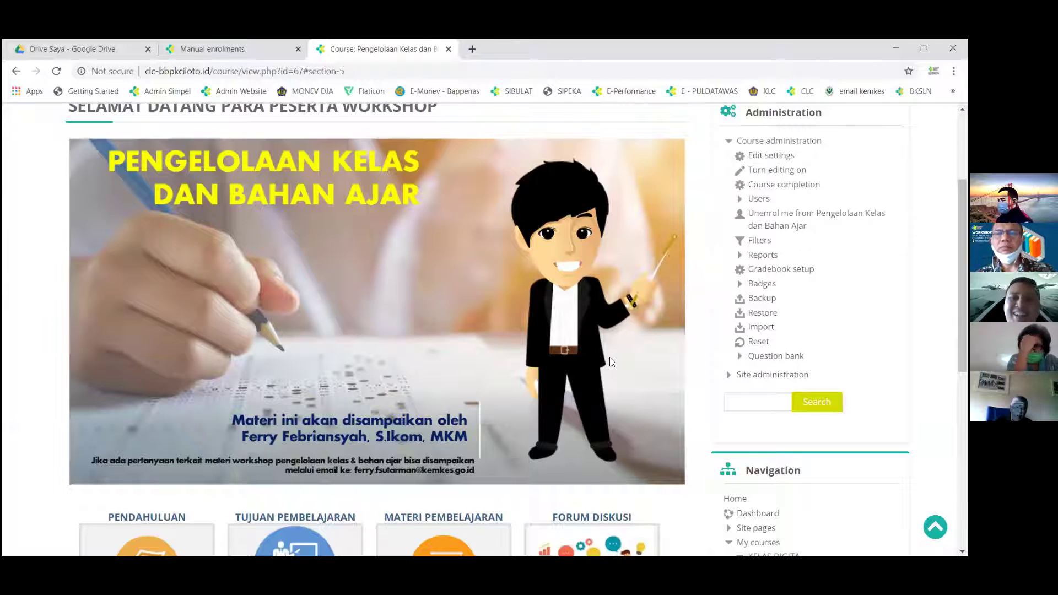
{"action": "scroll", "coordinate": [609, 361], "scroll_direction": "down", "scroll_amount": 2}
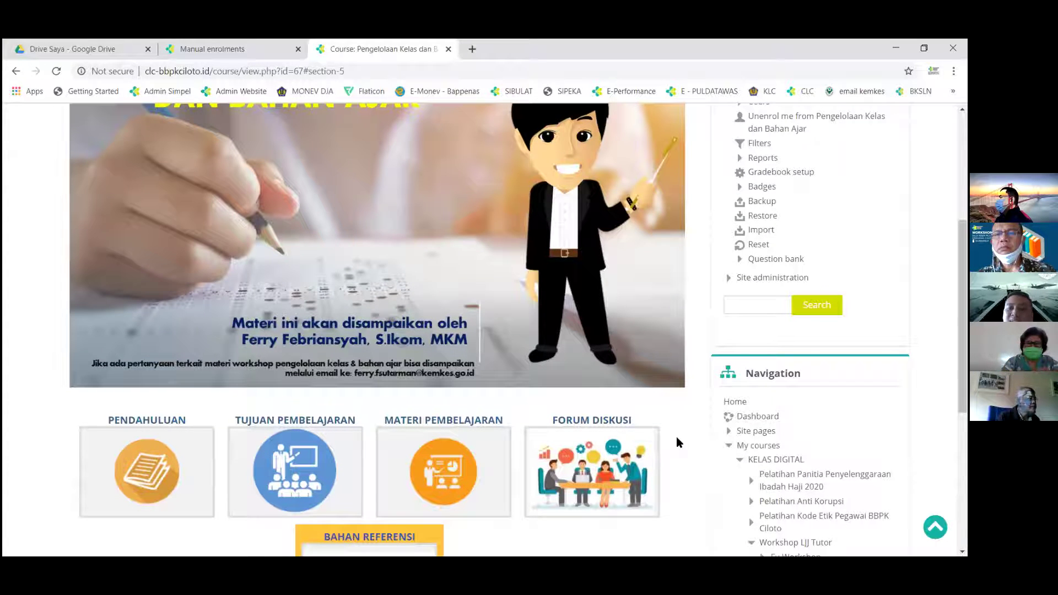
{"action": "scroll", "coordinate": [677, 441], "scroll_direction": "down", "scroll_amount": 1}
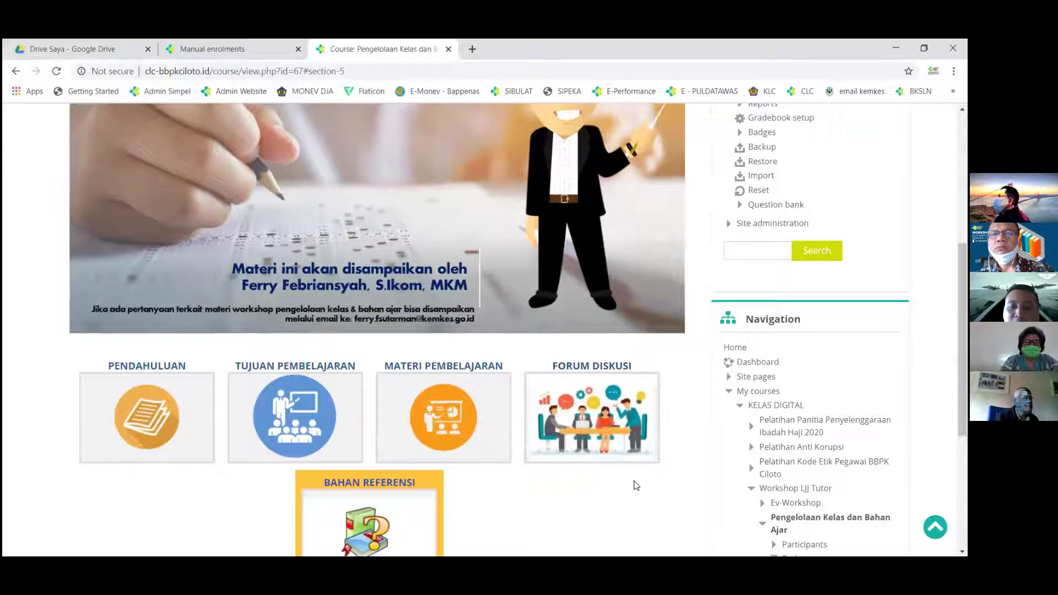
{"action": "scroll", "coordinate": [643, 480], "scroll_direction": "down", "scroll_amount": 1}
{"action": "scroll", "coordinate": [643, 480], "scroll_direction": "up", "scroll_amount": 8}
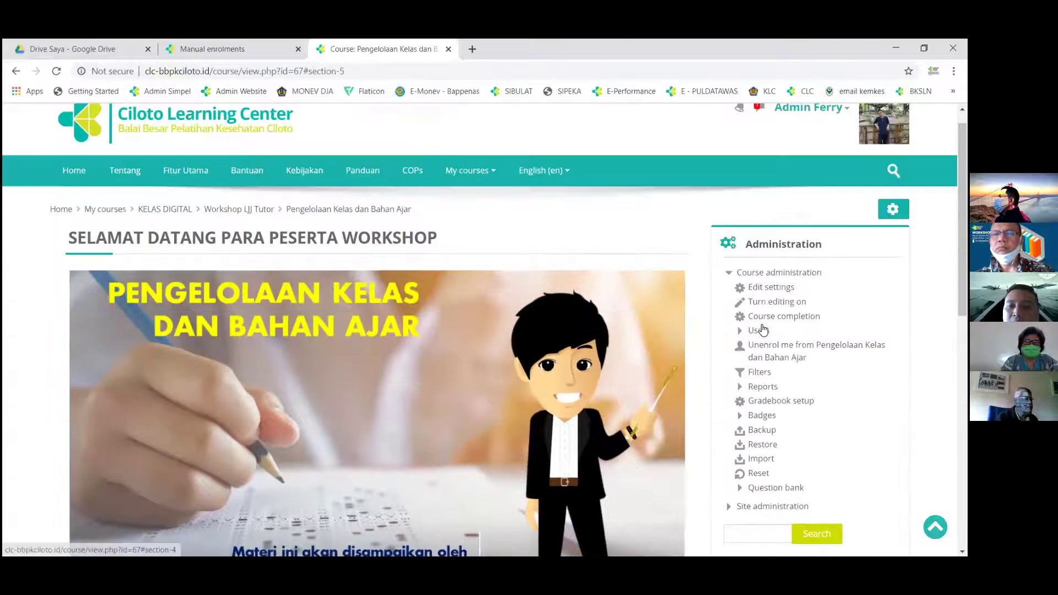
{"action": "scroll", "coordinate": [592, 375], "scroll_direction": "down", "scroll_amount": 10}
{"action": "scroll", "coordinate": [593, 378], "scroll_direction": "up", "scroll_amount": 10}
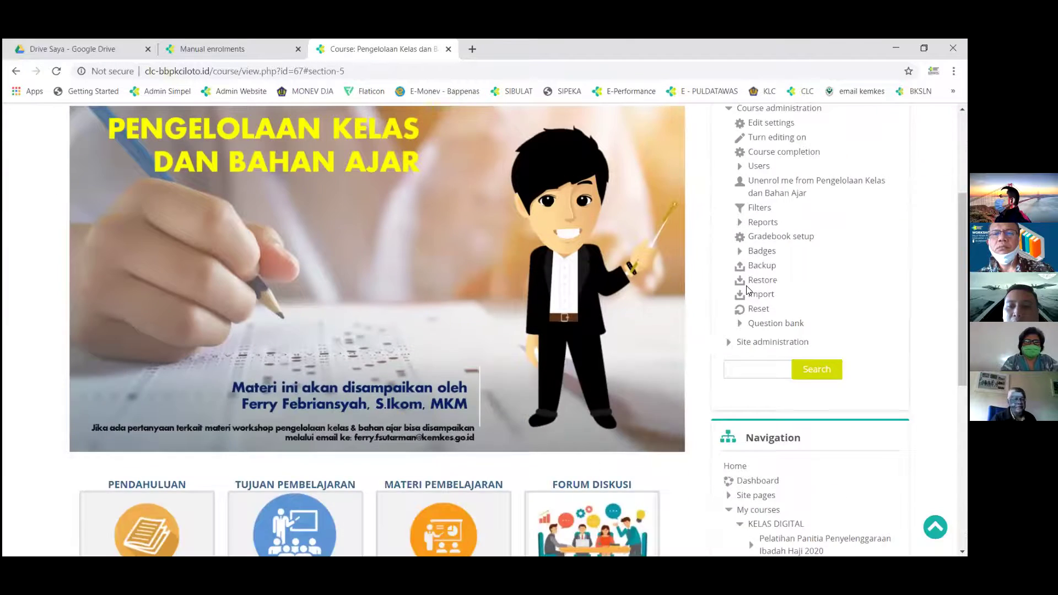
{"action": "left_click", "coordinate": [770, 300]}
{"action": "scroll", "coordinate": [491, 428], "scroll_direction": "down", "scroll_amount": 5}
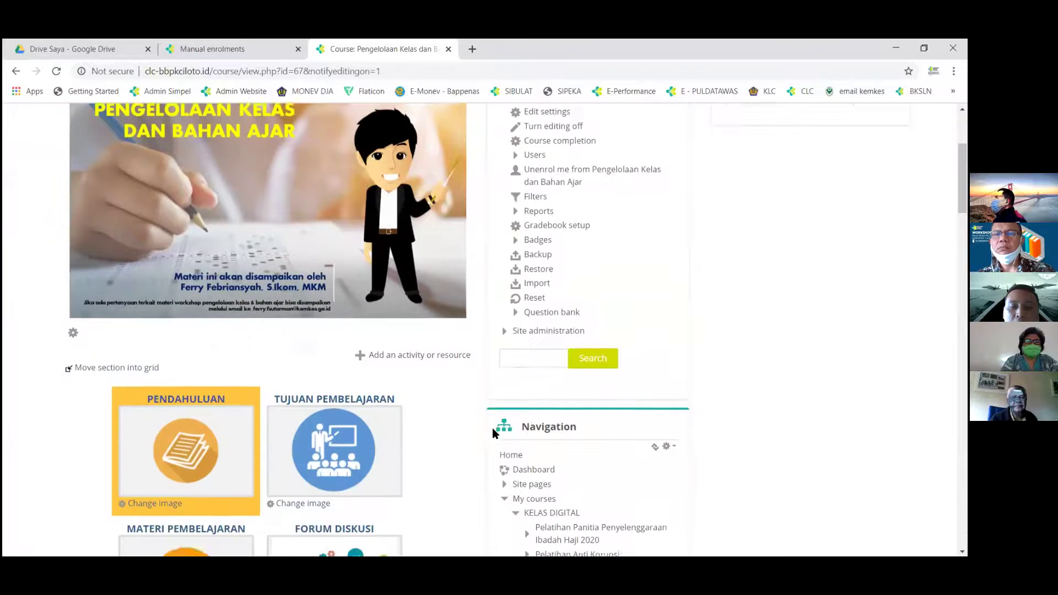
Step: Jump to the BAHAN REFERENSI section in editing mode, then turn course editing off again
{"action": "scroll", "coordinate": [419, 448], "scroll_direction": "down", "scroll_amount": 1}
{"action": "scroll", "coordinate": [399, 484], "scroll_direction": "down", "scroll_amount": 2}
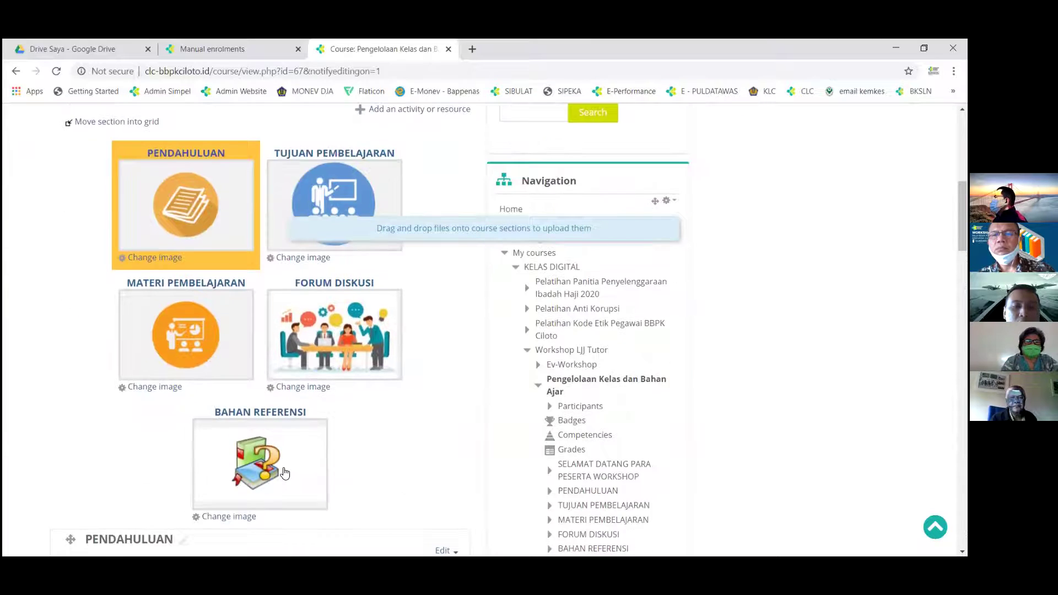
{"action": "left_click", "coordinate": [283, 473]}
{"action": "scroll", "coordinate": [525, 432], "scroll_direction": "up", "scroll_amount": 20}
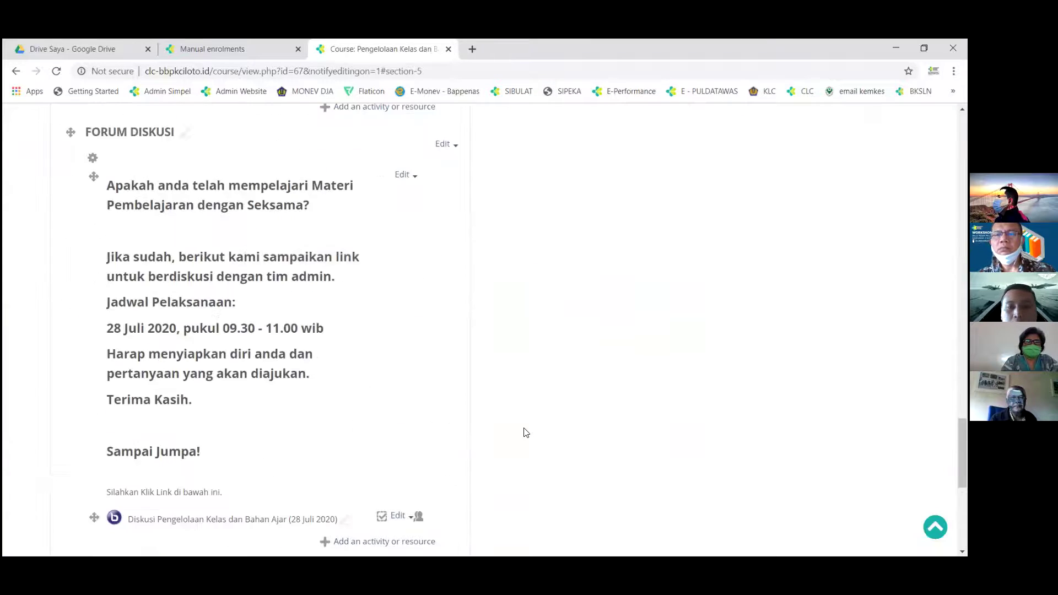
{"action": "scroll", "coordinate": [569, 330], "scroll_direction": "up", "scroll_amount": 15}
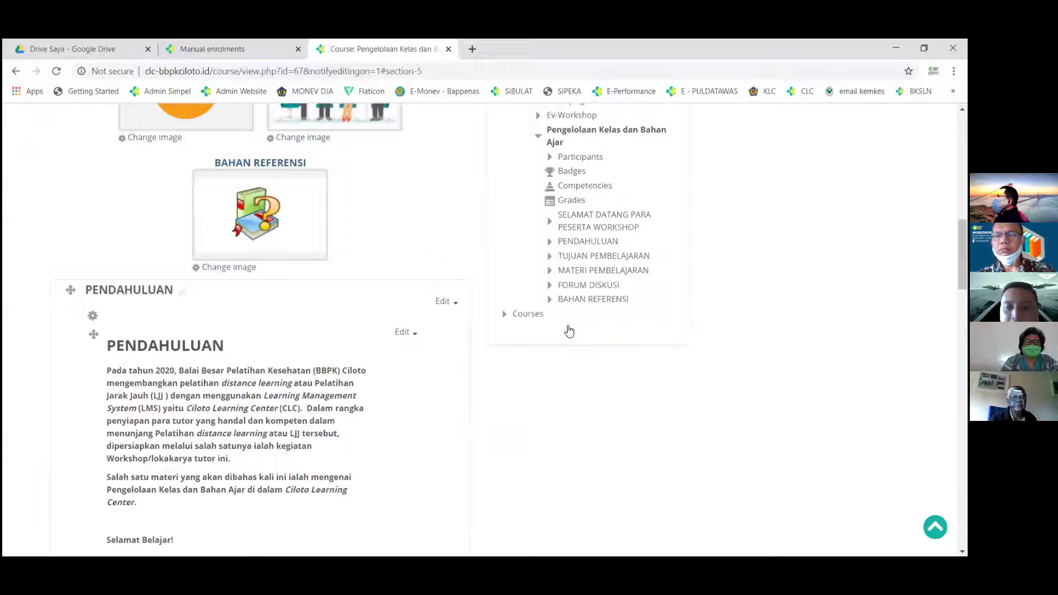
{"action": "scroll", "coordinate": [439, 517], "scroll_direction": "up", "scroll_amount": 10}
{"action": "left_click", "coordinate": [576, 324]}
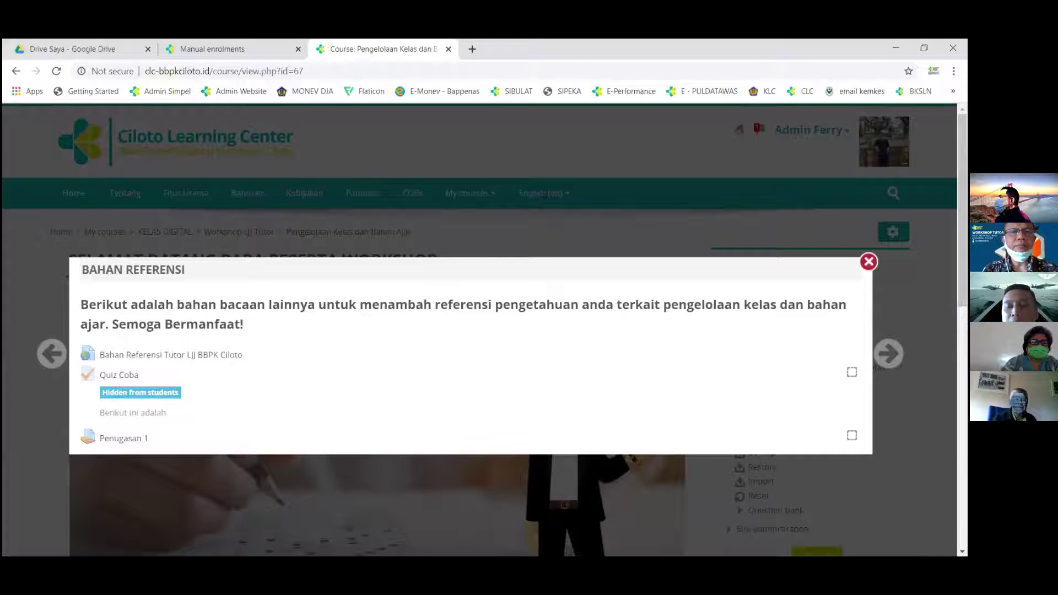
Step: Close the BAHAN REFERENSI section overlay and turn editing back on for the course
{"action": "key", "text": "Escape"}
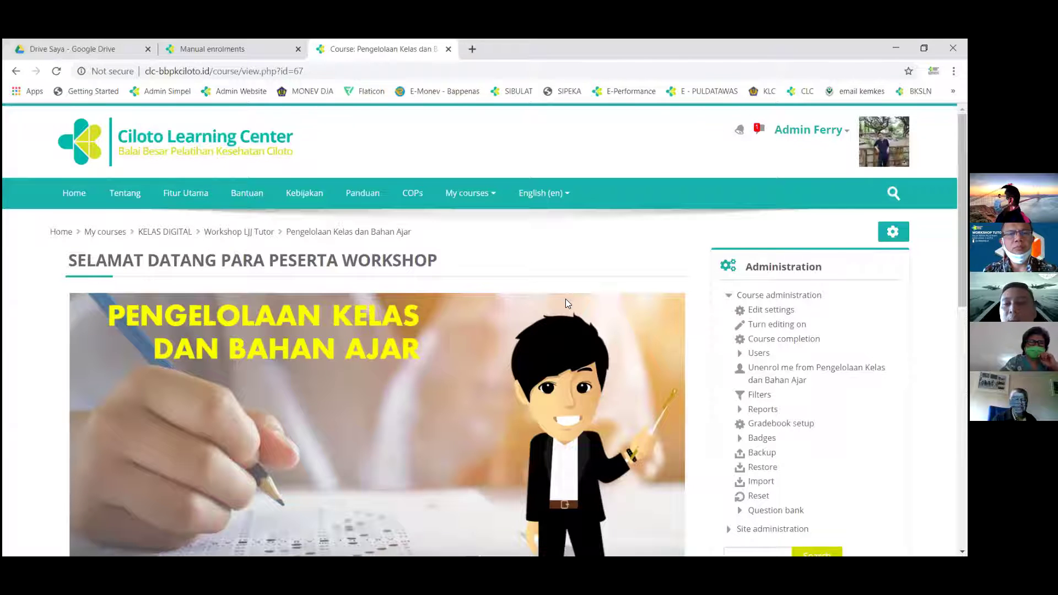
{"action": "scroll", "coordinate": [565, 298], "scroll_direction": "down", "scroll_amount": 10}
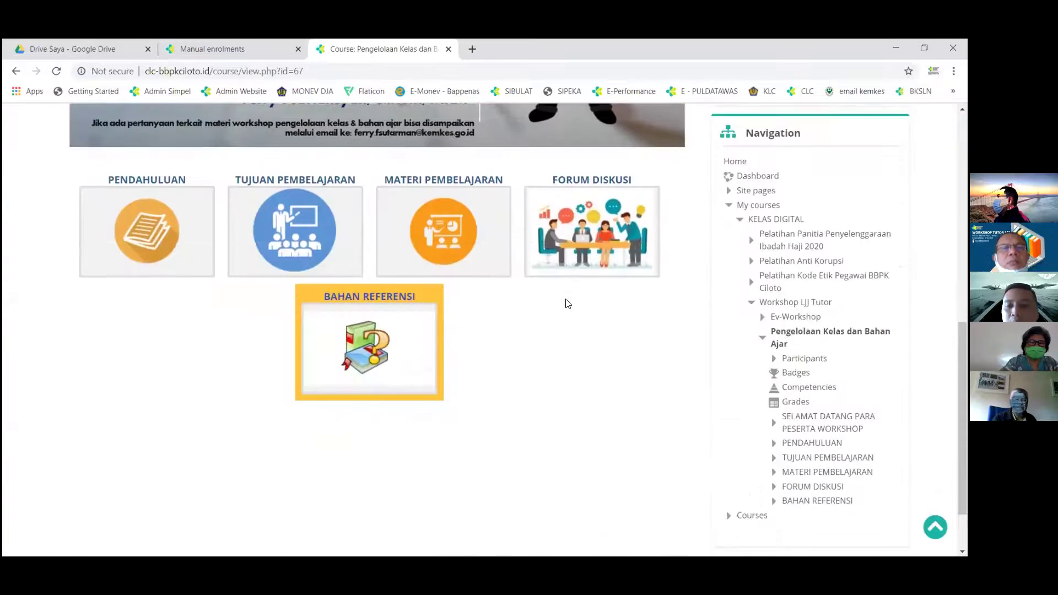
{"action": "scroll", "coordinate": [566, 298], "scroll_direction": "up", "scroll_amount": 10}
{"action": "left_click", "coordinate": [782, 327]}
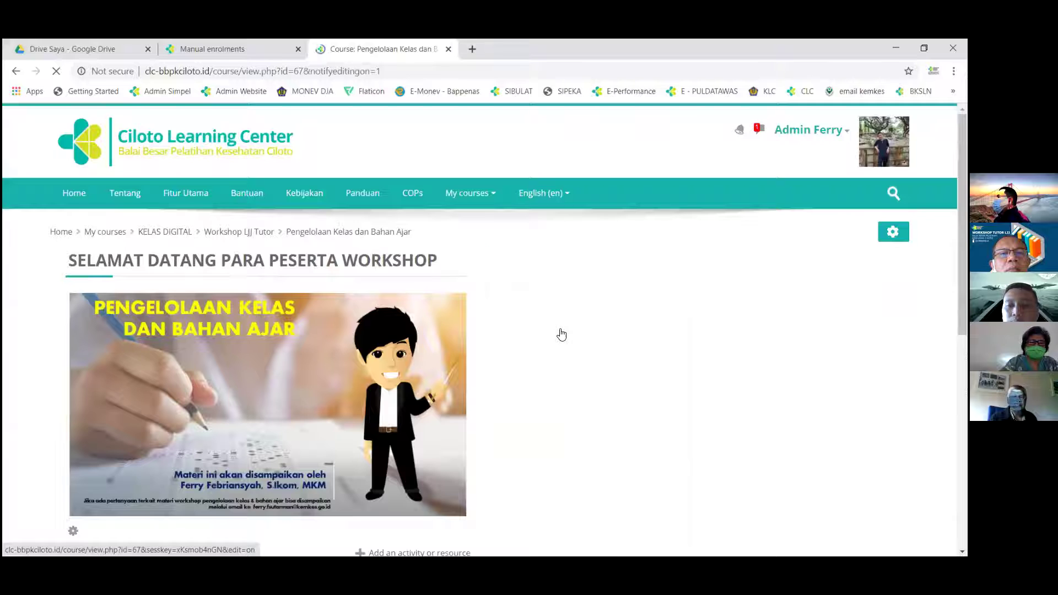
Step: Start adding a new Label resource to the BAHAN REFERENSI section
{"action": "scroll", "coordinate": [562, 334], "scroll_direction": "down", "scroll_amount": 5}
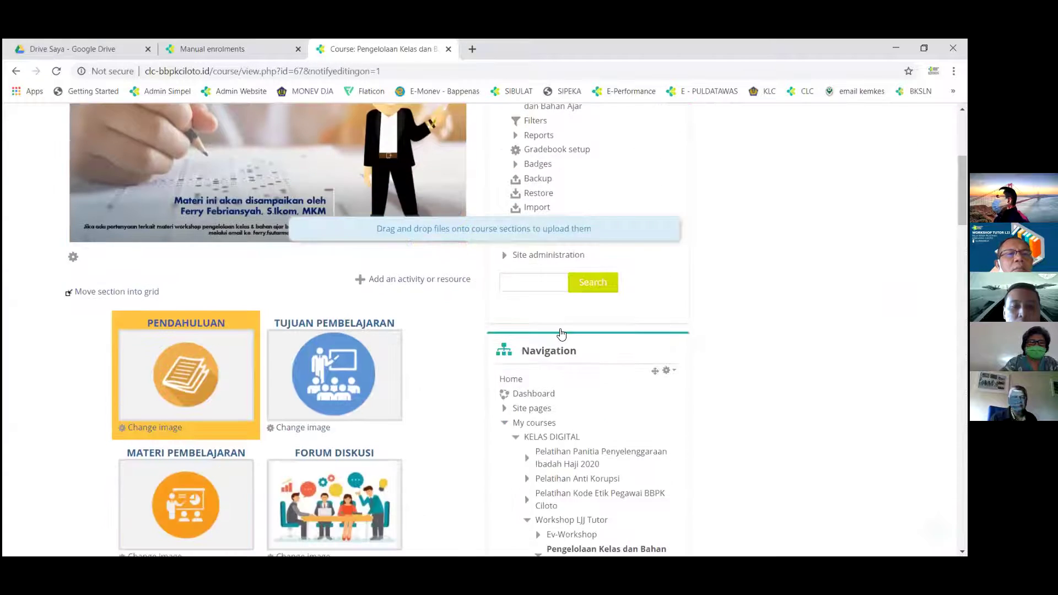
{"action": "scroll", "coordinate": [363, 401], "scroll_direction": "down", "scroll_amount": 2}
{"action": "scroll", "coordinate": [363, 401], "scroll_direction": "down", "scroll_amount": 10}
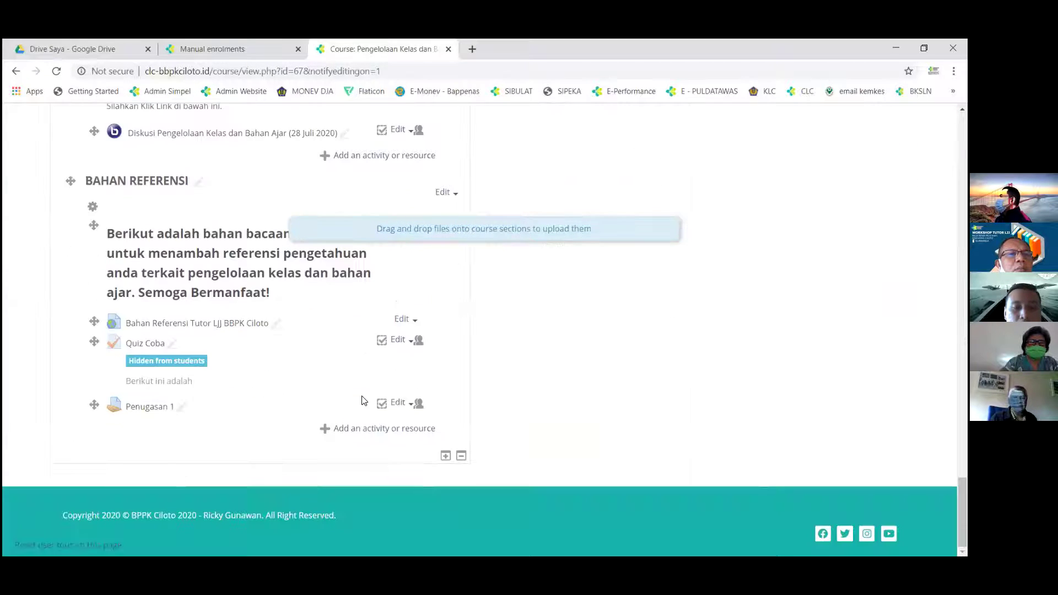
{"action": "left_click", "coordinate": [398, 433]}
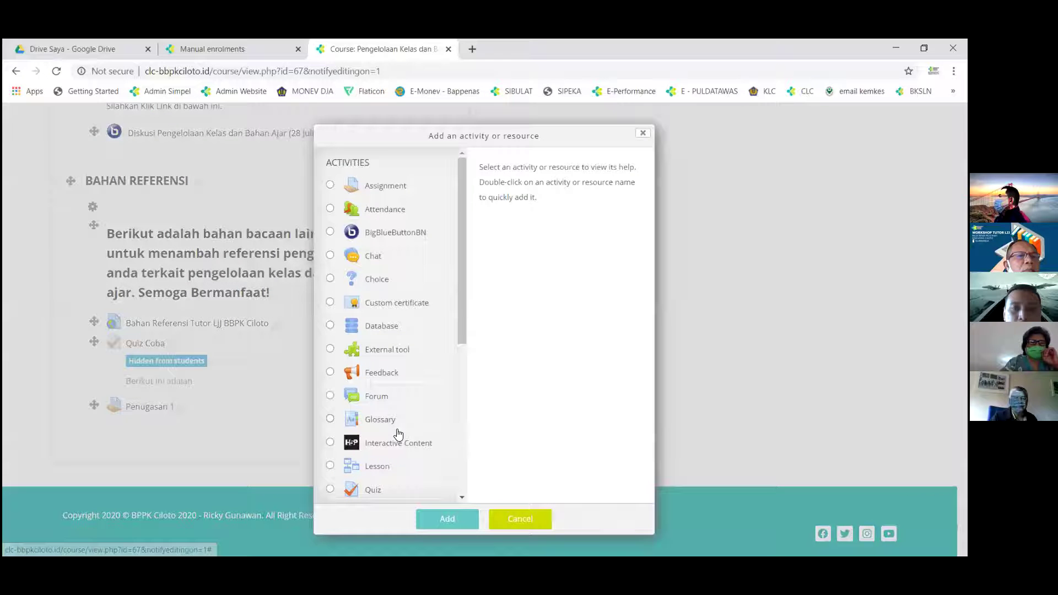
{"action": "scroll", "coordinate": [398, 433], "scroll_direction": "down", "scroll_amount": 5}
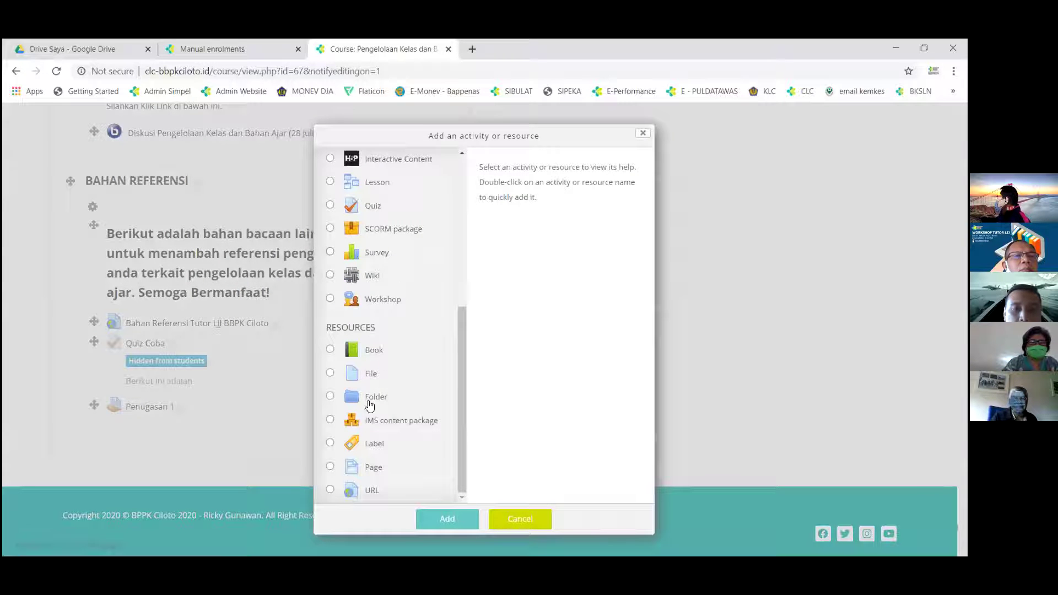
{"action": "left_click", "coordinate": [367, 445]}
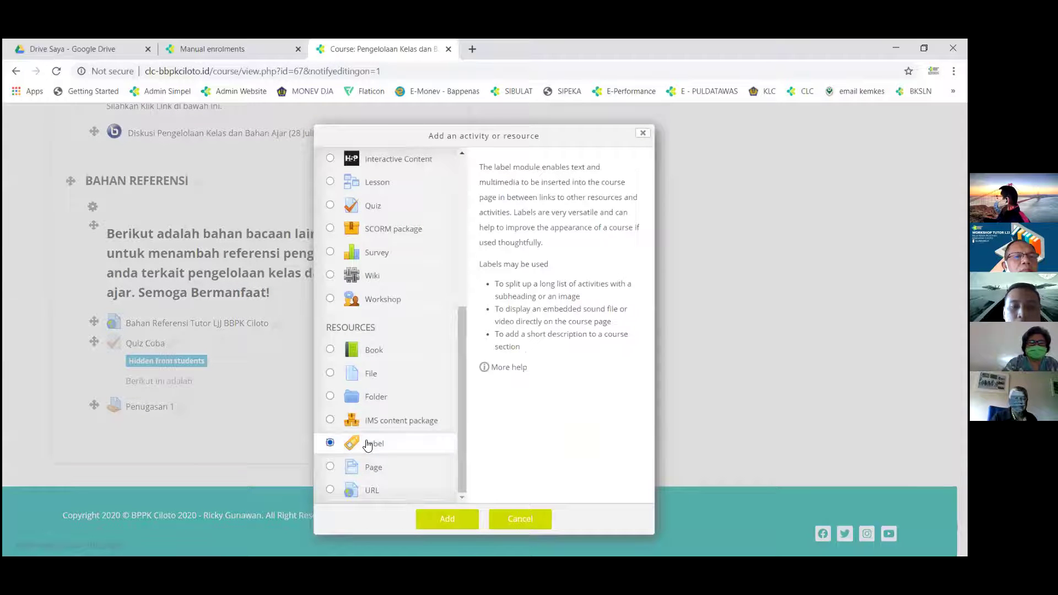
{"action": "left_click", "coordinate": [438, 520]}
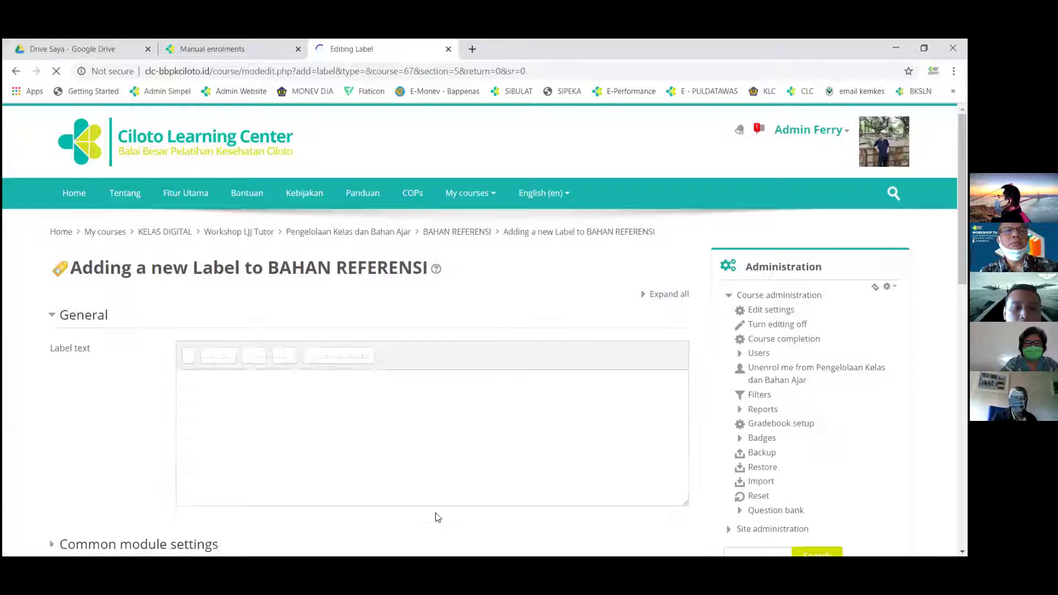
Step: Enter "BERIKUT ADAALAHA INI PENUGASAN WAJIB" as the label text
{"action": "left_click", "coordinate": [296, 386]}
{"action": "type", "text": "BERIKU"}
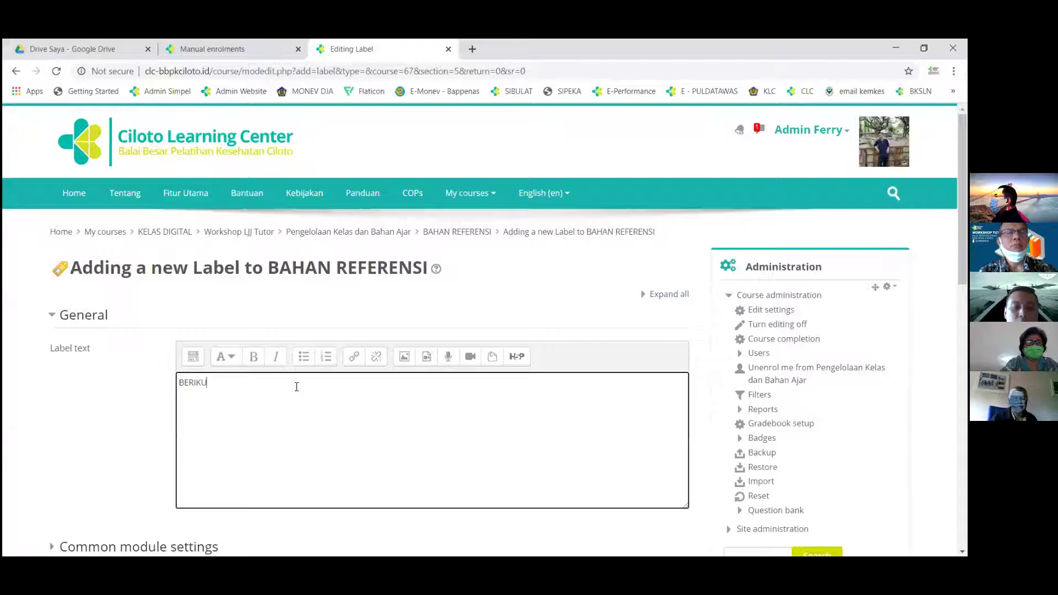
{"action": "type", "text": "T ADAALAHA INI ASAN WAJIB"}
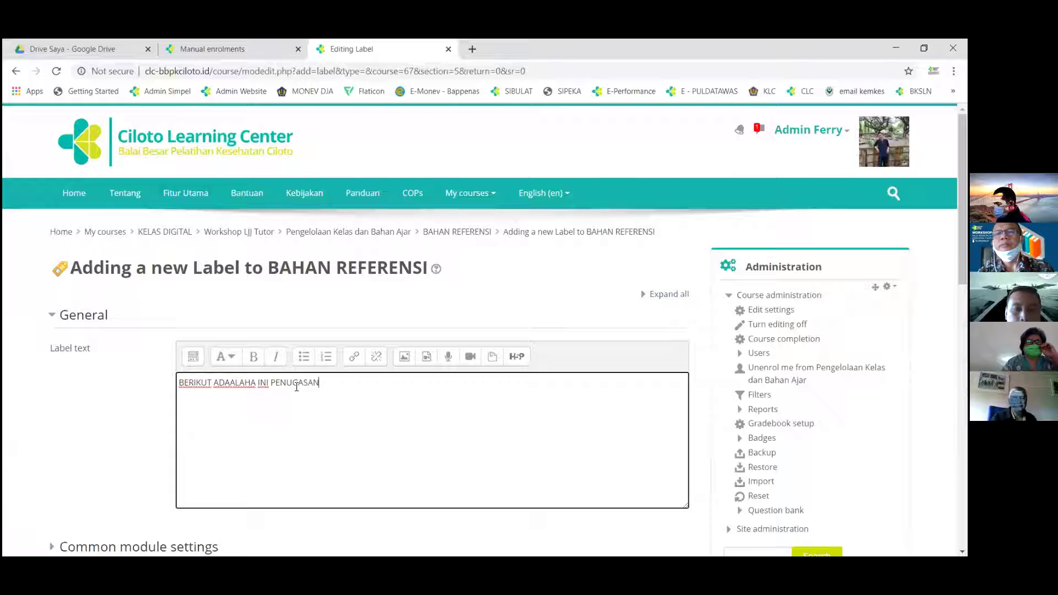
Step: Set the label's completion tracking to "Do not indicate activity completion", then save it and return to the course
{"action": "scroll", "coordinate": [297, 391], "scroll_direction": "down", "scroll_amount": 2}
{"action": "scroll", "coordinate": [297, 391], "scroll_direction": "down", "scroll_amount": 3}
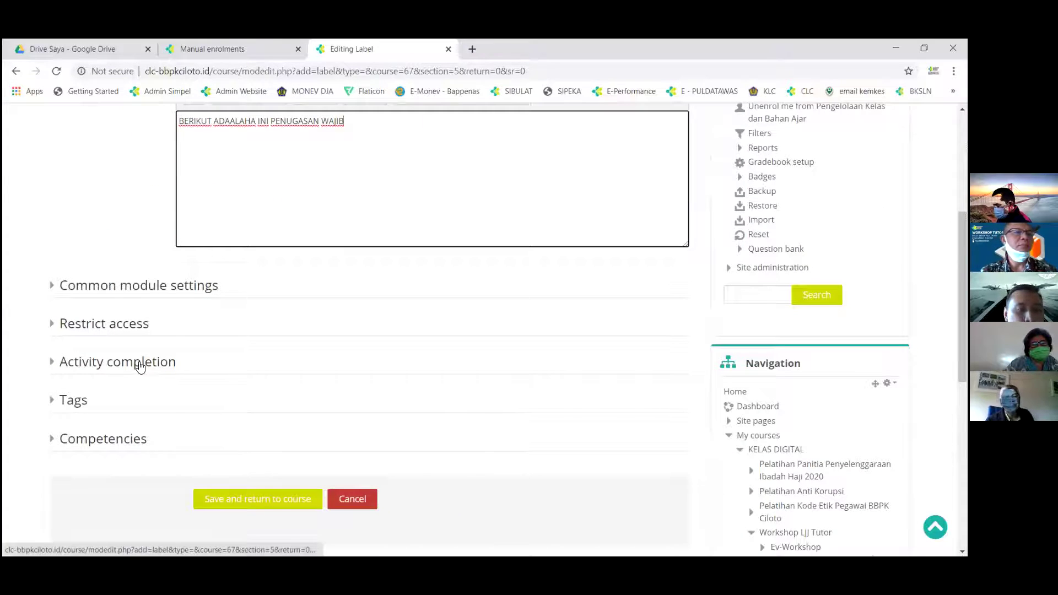
{"action": "left_click", "coordinate": [141, 366]}
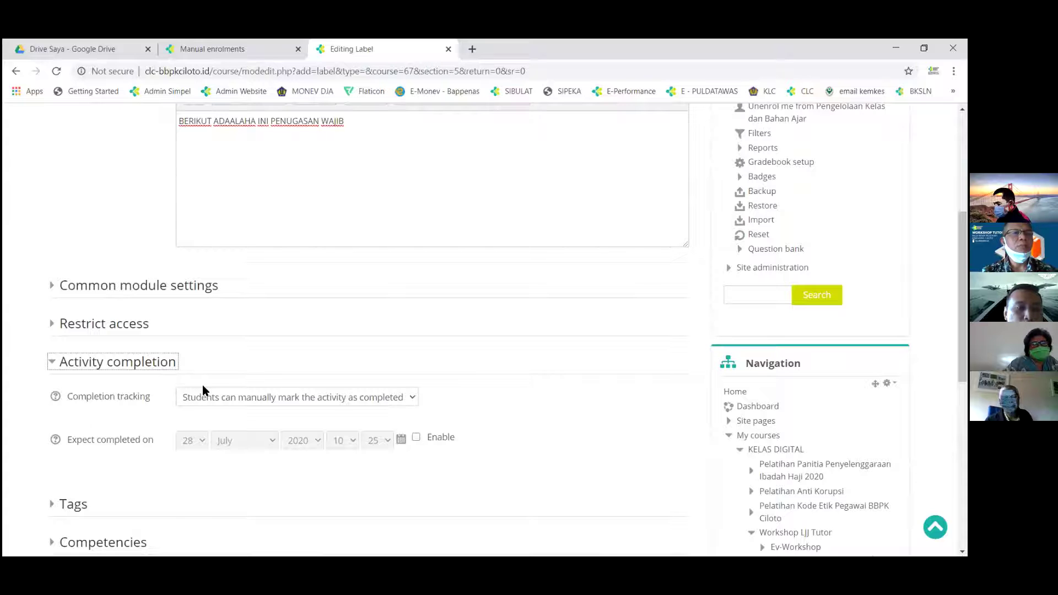
{"action": "left_click", "coordinate": [221, 398]}
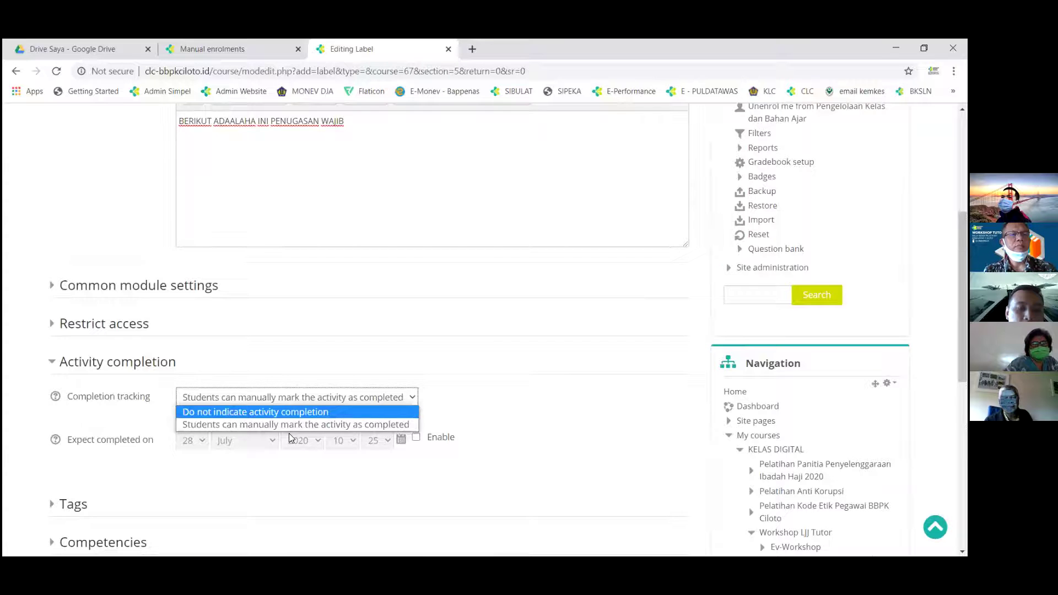
{"action": "left_click", "coordinate": [232, 412]}
{"action": "scroll", "coordinate": [287, 438], "scroll_direction": "down", "scroll_amount": 2}
{"action": "left_click", "coordinate": [282, 438]}
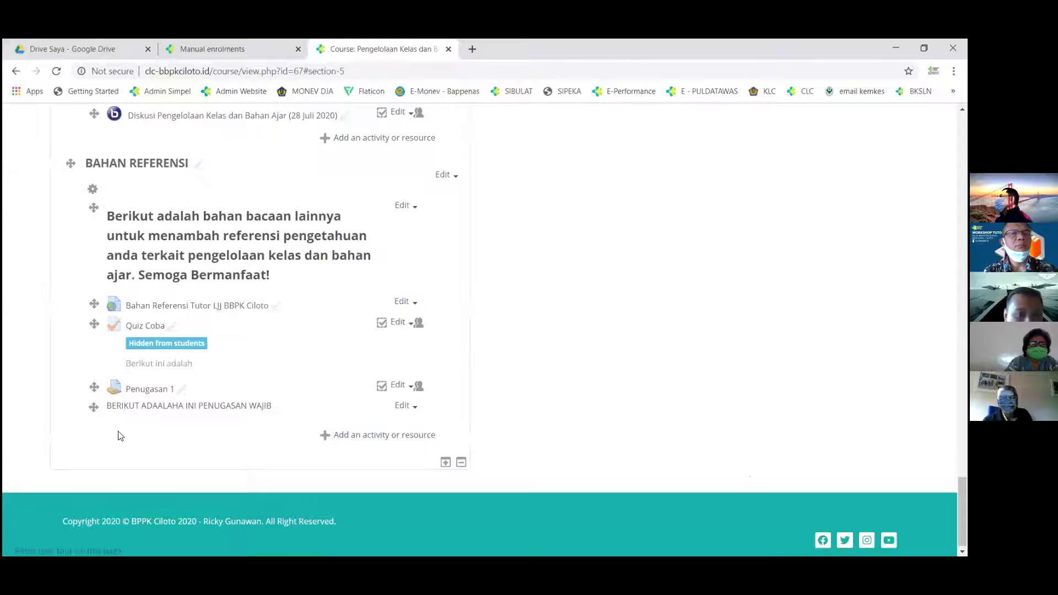
Step: Move the new label directly above Bahan Referensi Tutor LJJ BBPK Ciloto and highlight it together with the introductory label
{"action": "left_click_drag", "start_coordinate": [95, 411], "coordinate": [99, 301]}
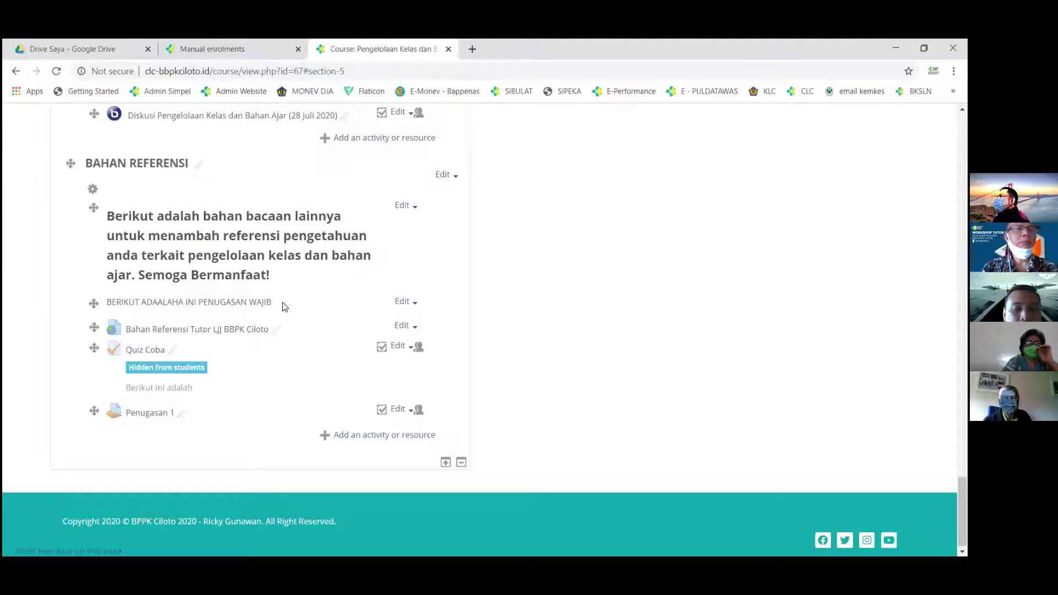
{"action": "left_click_drag", "start_coordinate": [276, 305], "coordinate": [108, 216]}
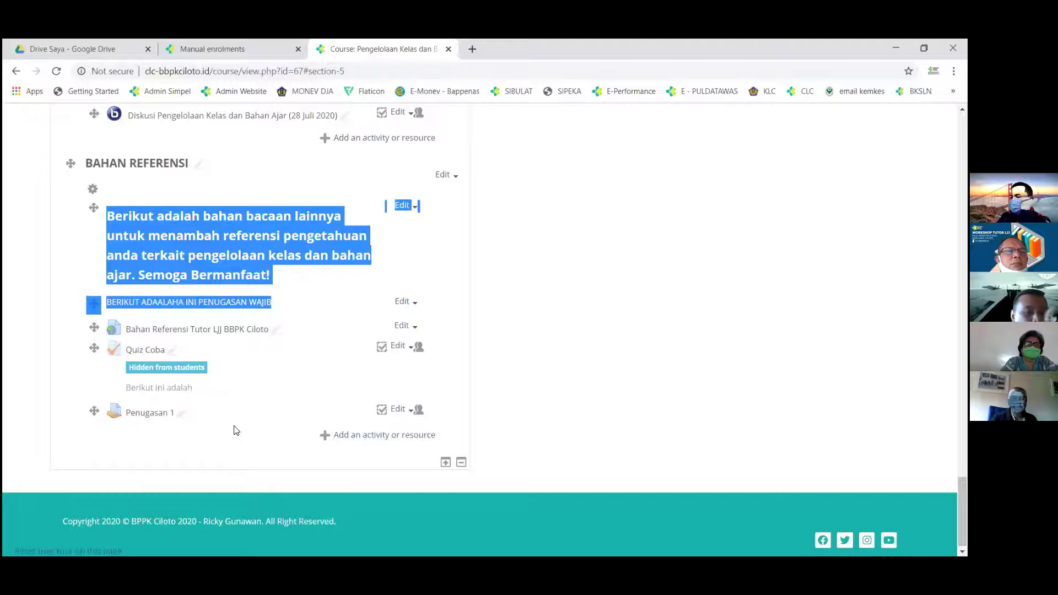
Step: Examine how labels are used as introductory text in the FORUM DISKUSI and MATERI PEMBELAJARAN sections
{"action": "scroll", "coordinate": [264, 358], "scroll_direction": "up", "scroll_amount": 4}
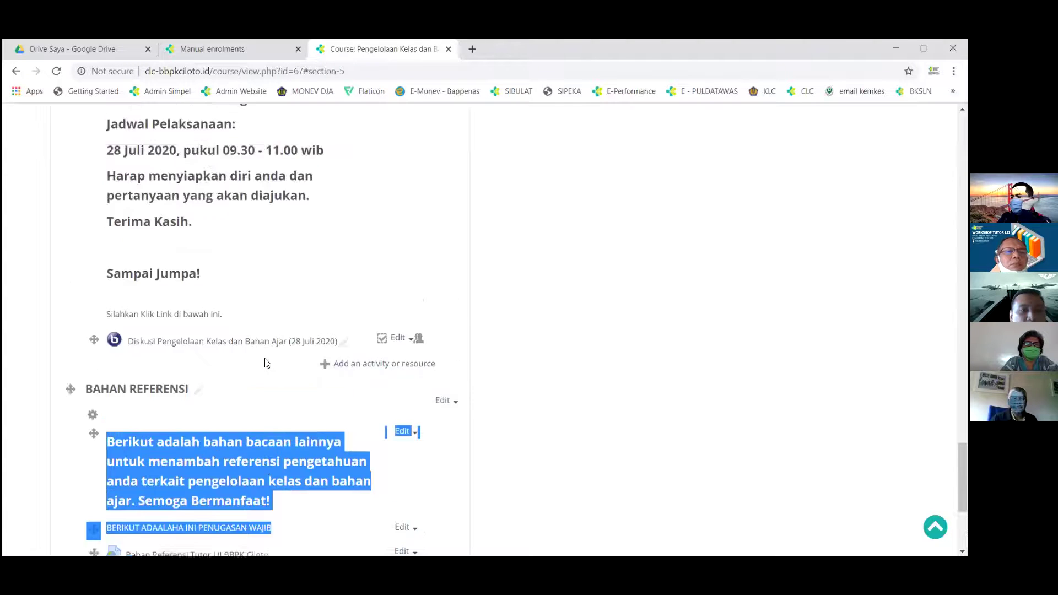
{"action": "scroll", "coordinate": [267, 363], "scroll_direction": "up", "scroll_amount": 3}
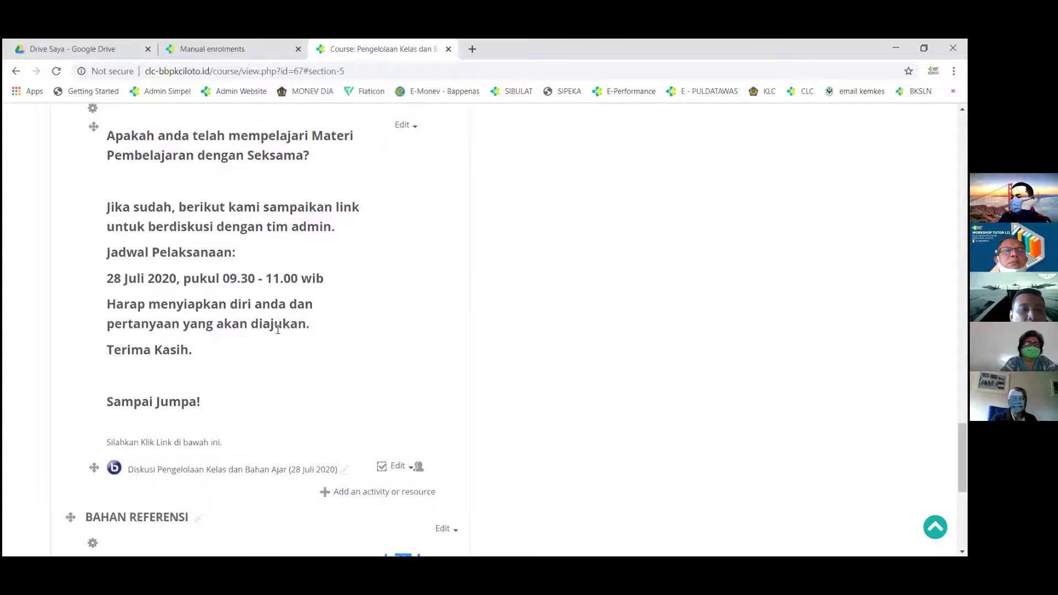
{"action": "scroll", "coordinate": [278, 330], "scroll_direction": "up", "scroll_amount": 2}
{"action": "left_click_drag", "start_coordinate": [197, 439], "coordinate": [139, 219]}
{"action": "scroll", "coordinate": [140, 218], "scroll_direction": "up", "scroll_amount": 1}
{"action": "scroll", "coordinate": [142, 217], "scroll_direction": "up", "scroll_amount": 3}
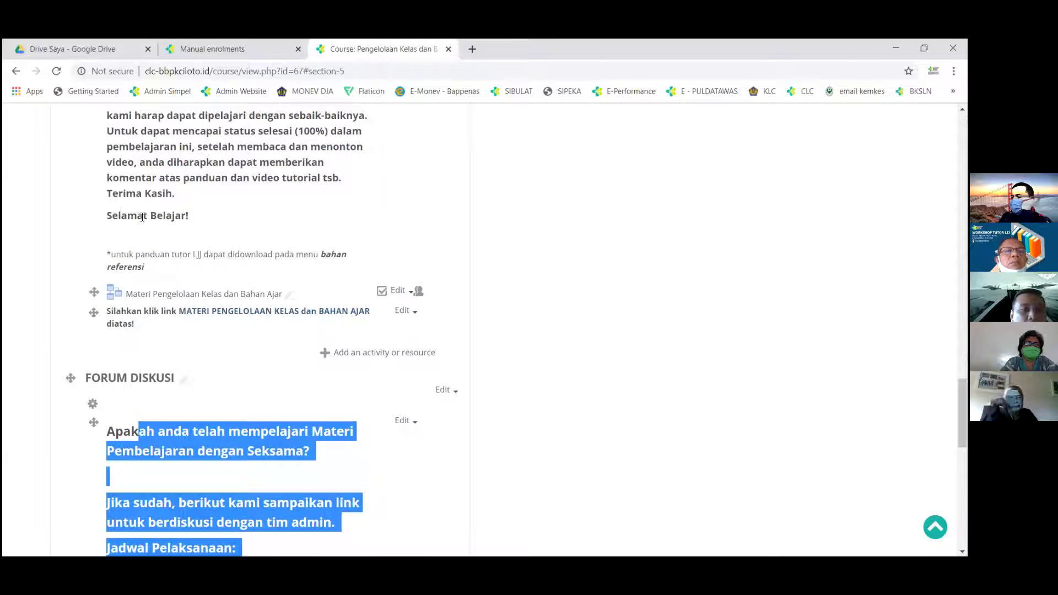
{"action": "scroll", "coordinate": [260, 288], "scroll_direction": "up", "scroll_amount": 2}
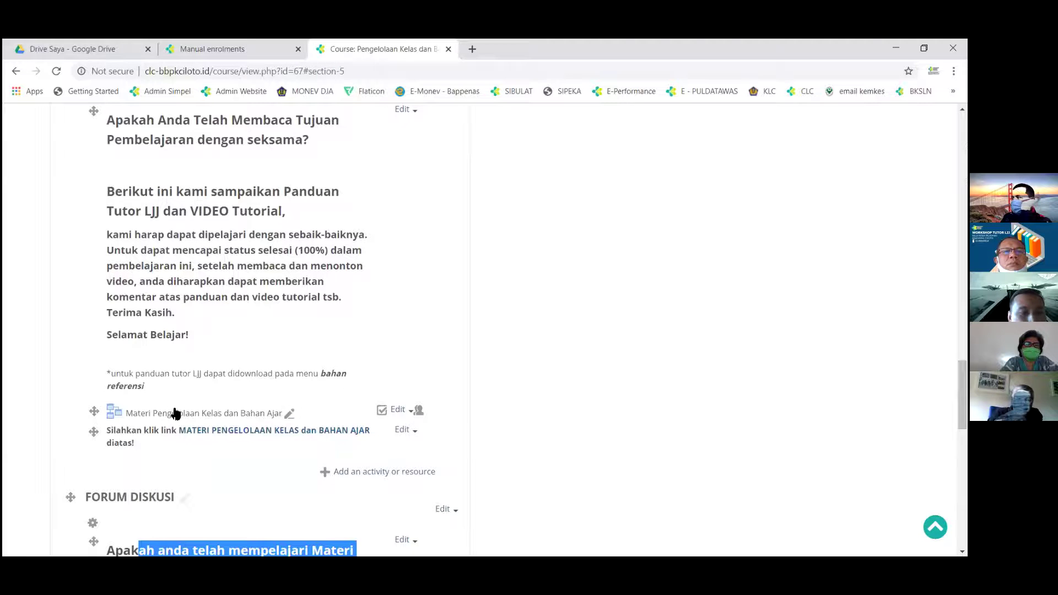
{"action": "scroll", "coordinate": [176, 414], "scroll_direction": "up", "scroll_amount": 2}
{"action": "scroll", "coordinate": [177, 413], "scroll_direction": "up", "scroll_amount": 4}
{"action": "scroll", "coordinate": [179, 412], "scroll_direction": "up", "scroll_amount": 2}
{"action": "scroll", "coordinate": [178, 412], "scroll_direction": "down", "scroll_amount": 9}
{"action": "scroll", "coordinate": [177, 412], "scroll_direction": "down", "scroll_amount": 4}
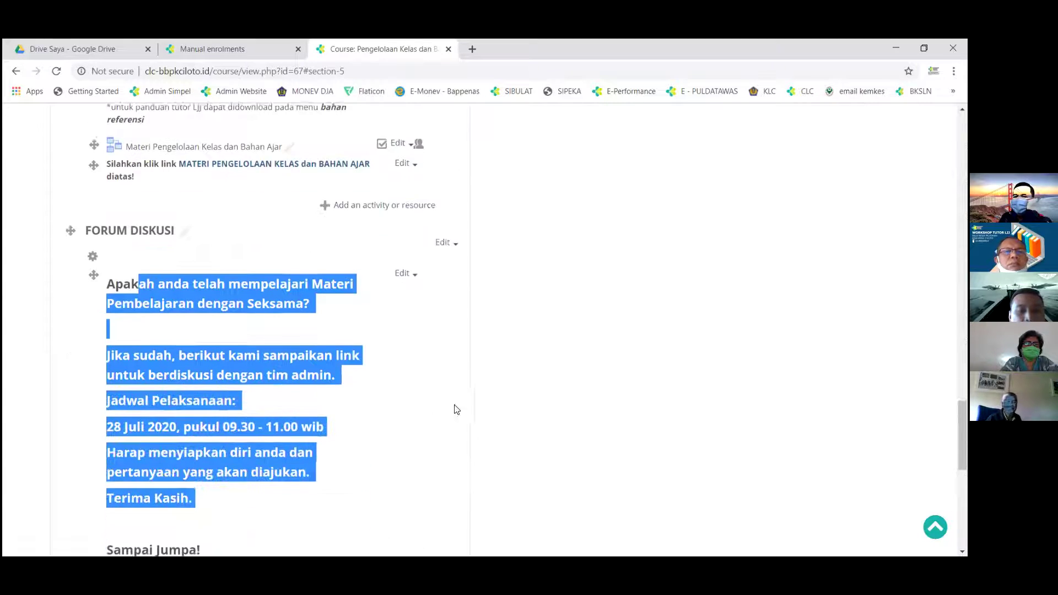
{"action": "scroll", "coordinate": [488, 416], "scroll_direction": "down", "scroll_amount": 6}
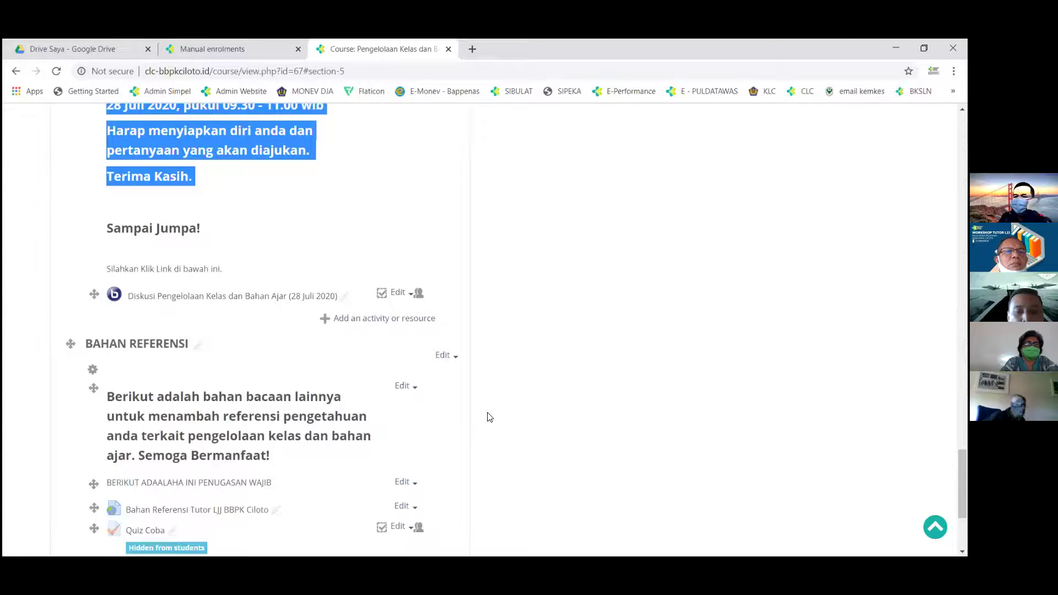
{"action": "left_click", "coordinate": [488, 417]}
{"action": "scroll", "coordinate": [488, 417], "scroll_direction": "down", "scroll_amount": 1}
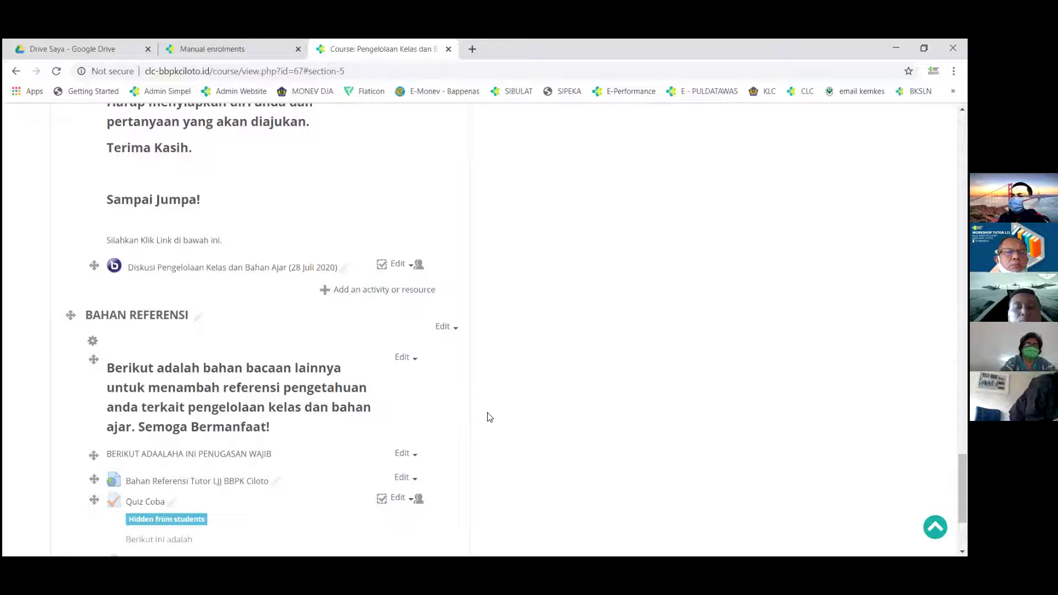
Step: Go back to the course's section grid and jump from there to the BAHAN REFERENSI section
{"action": "scroll", "coordinate": [490, 417], "scroll_direction": "up", "scroll_amount": 8}
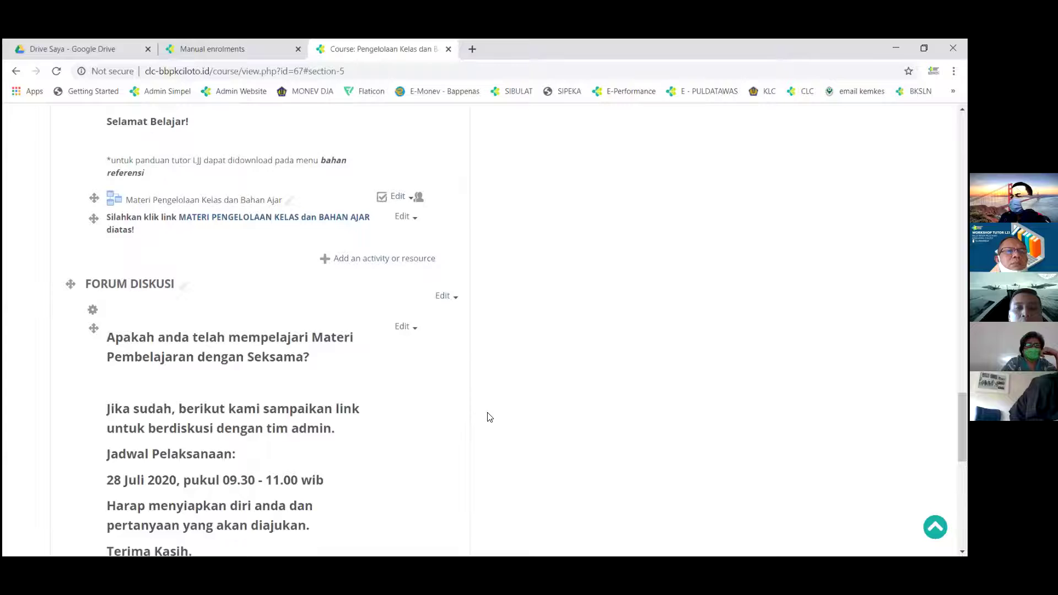
{"action": "scroll", "coordinate": [490, 417], "scroll_direction": "up", "scroll_amount": 12}
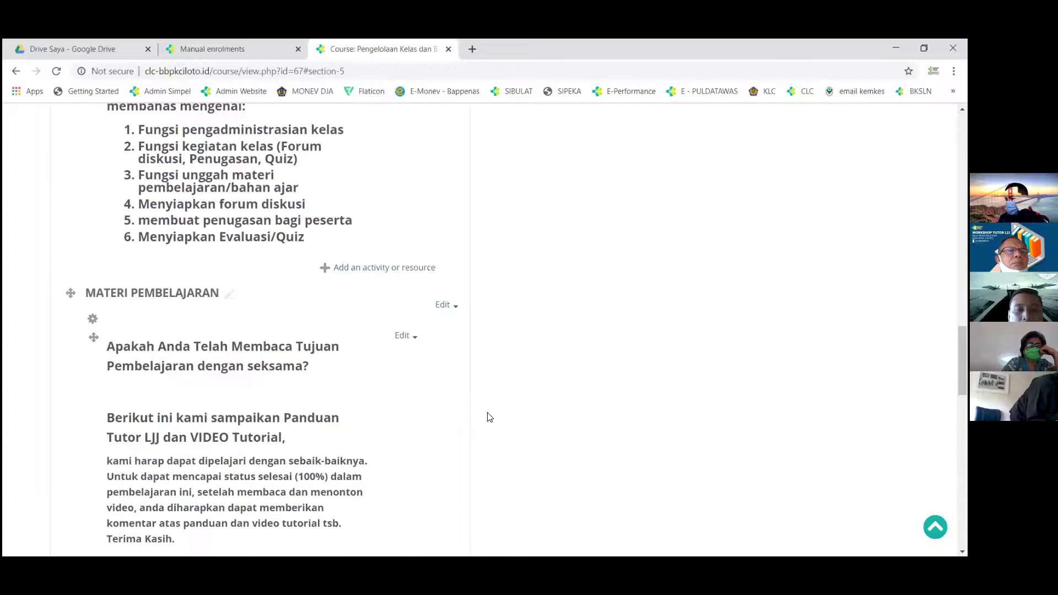
{"action": "scroll", "coordinate": [490, 417], "scroll_direction": "up", "scroll_amount": 10}
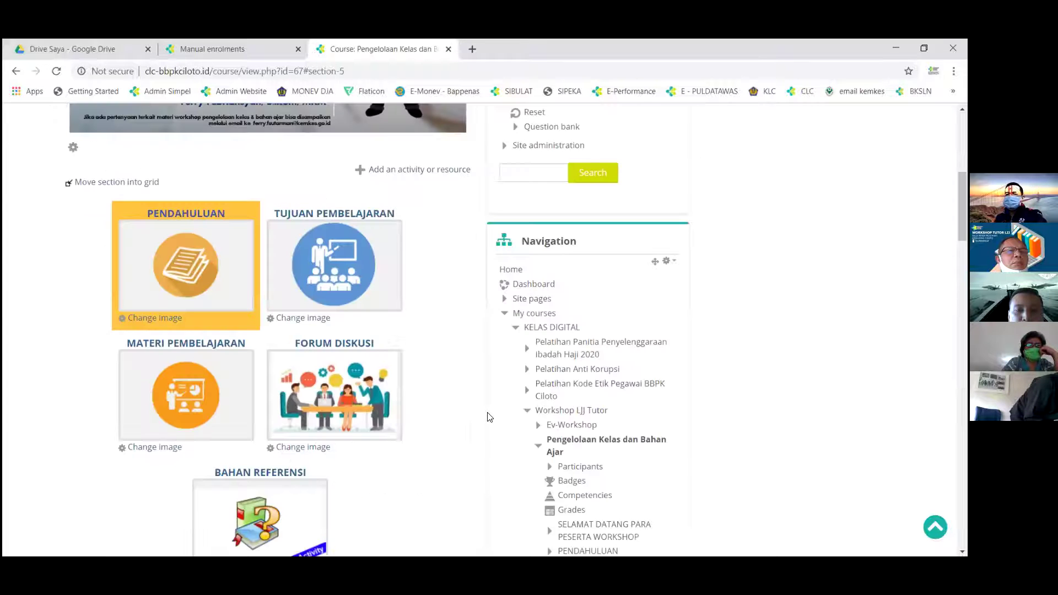
{"action": "scroll", "coordinate": [490, 417], "scroll_direction": "up", "scroll_amount": 3}
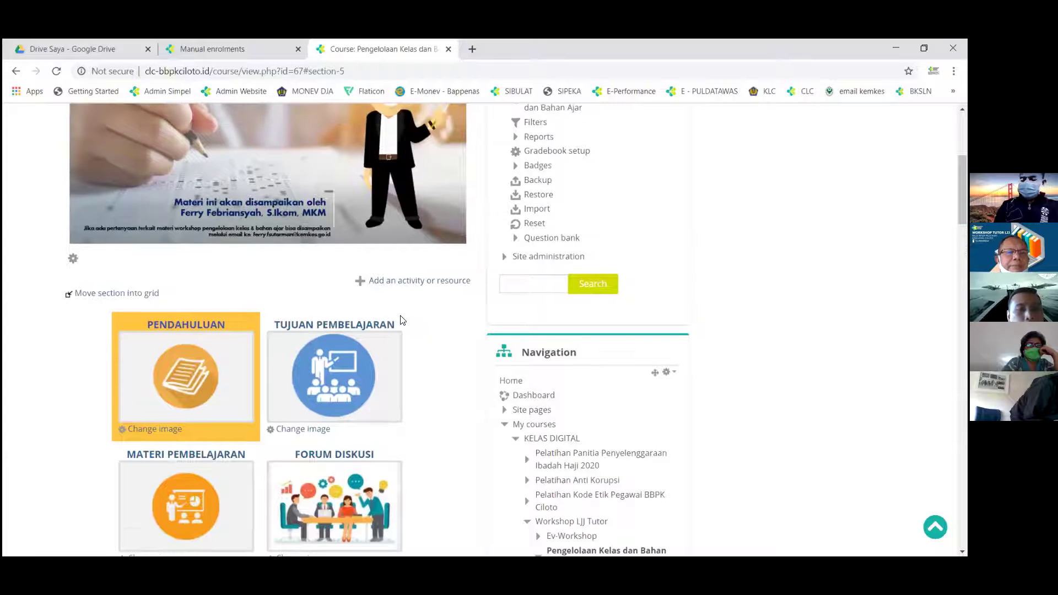
{"action": "scroll", "coordinate": [400, 301], "scroll_direction": "down", "scroll_amount": 6}
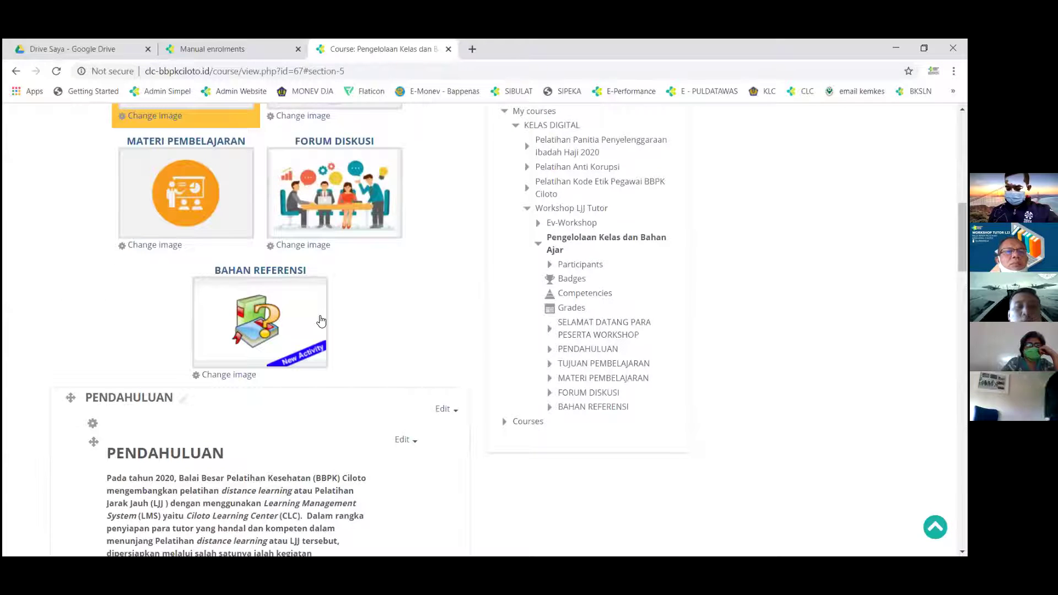
{"action": "left_click", "coordinate": [283, 330]}
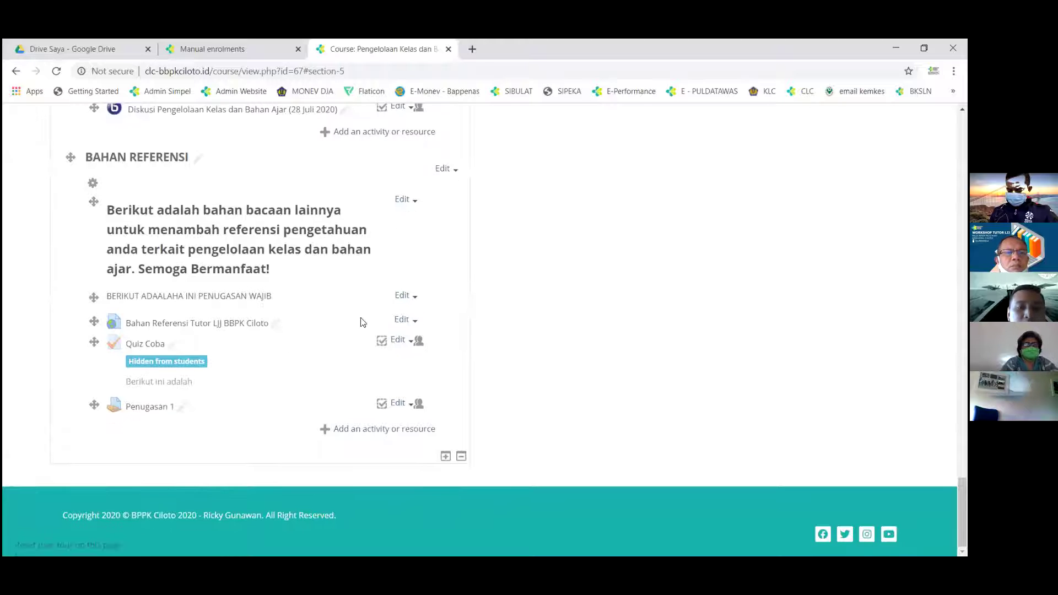
Step: Start adding a new Quiz activity to the BAHAN REFERENSI section
{"action": "left_click", "coordinate": [367, 429]}
{"action": "scroll", "coordinate": [420, 243], "scroll_direction": "down", "scroll_amount": 2}
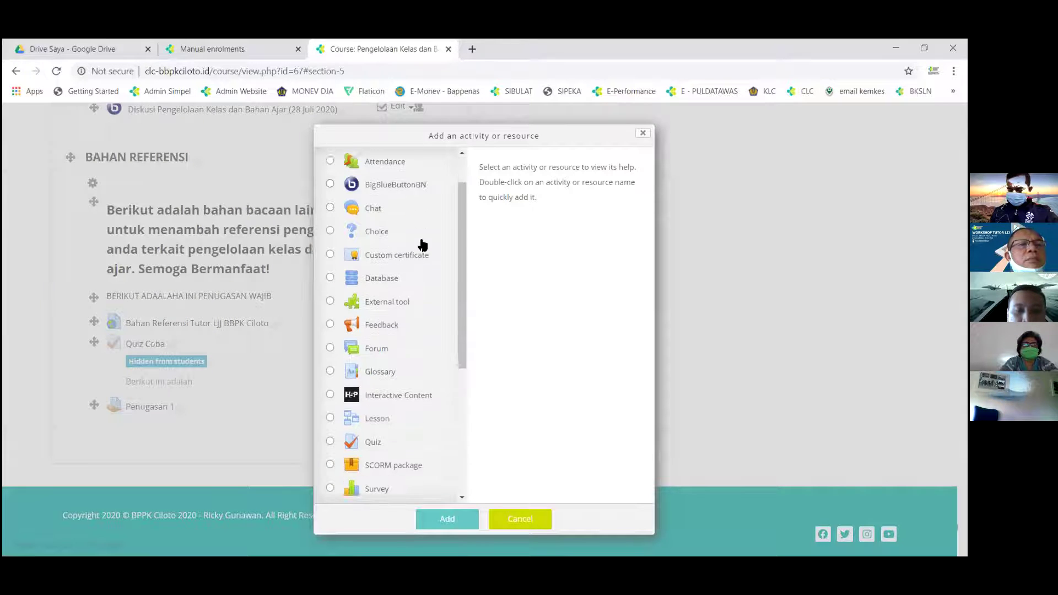
{"action": "scroll", "coordinate": [367, 328], "scroll_direction": "down", "scroll_amount": 1}
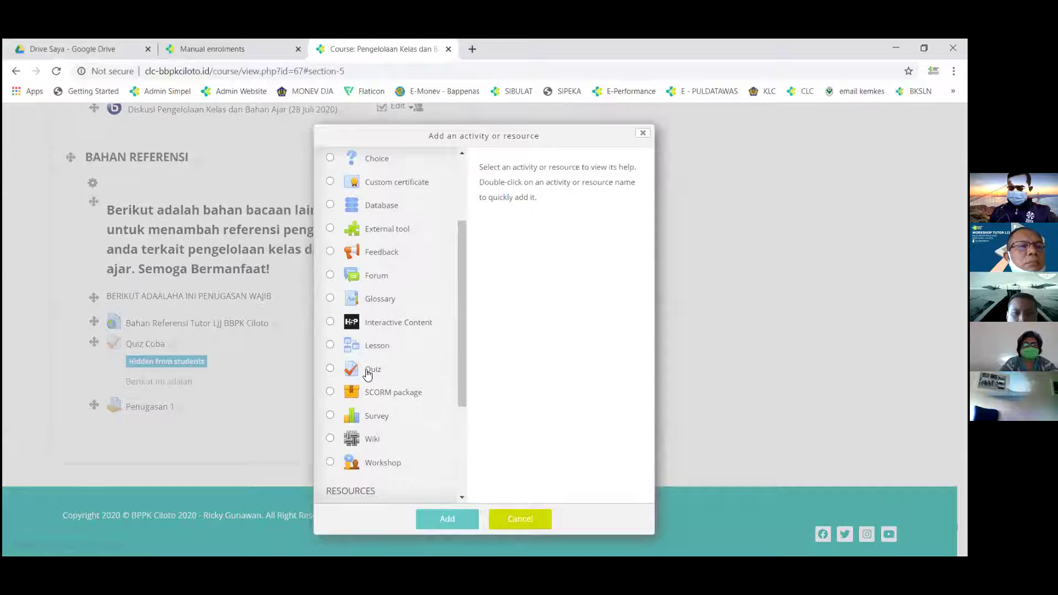
{"action": "left_click", "coordinate": [368, 375]}
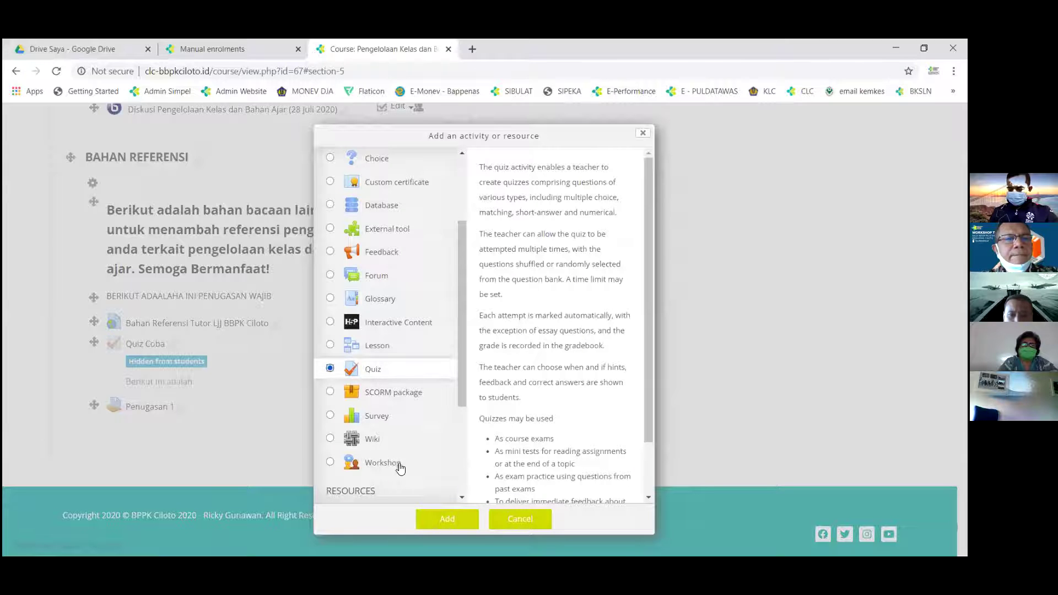
{"action": "left_click", "coordinate": [445, 520]}
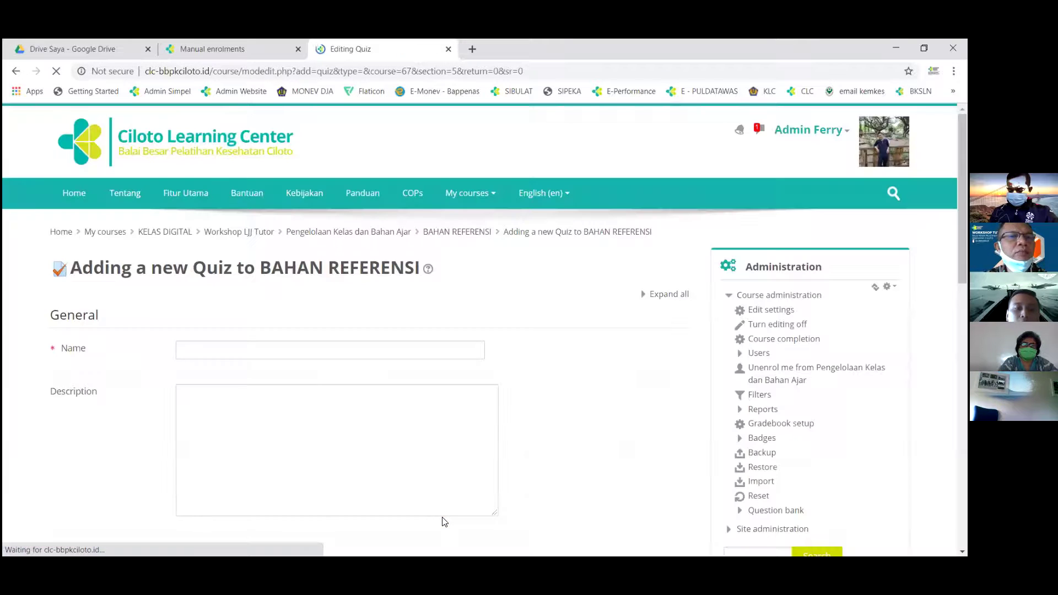
Step: Name the new quiz "EVALUASI 1"
{"action": "scroll", "coordinate": [473, 393], "scroll_direction": "down", "scroll_amount": 2}
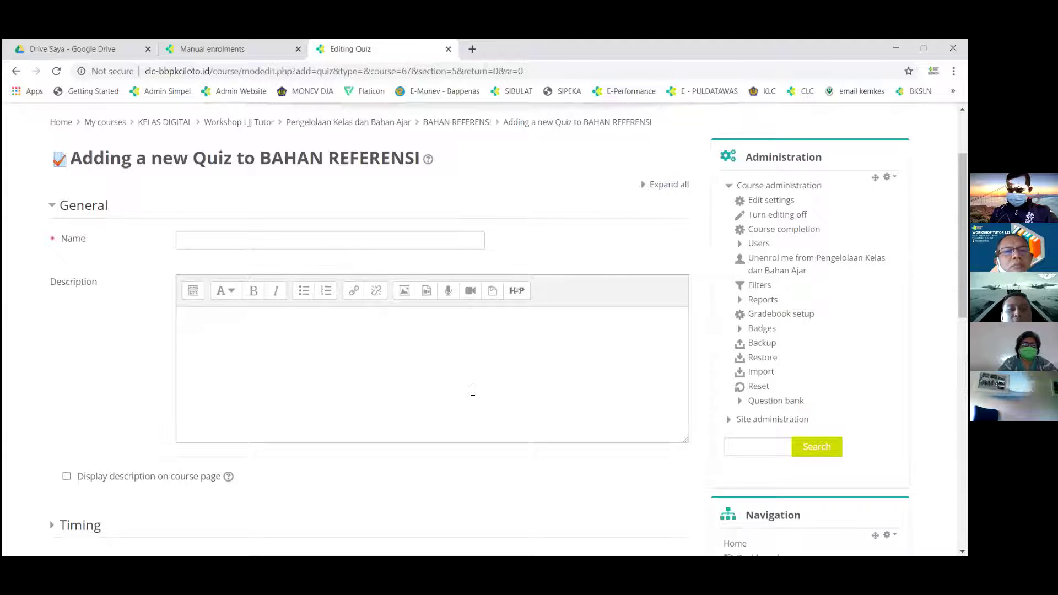
{"action": "left_click", "coordinate": [341, 242]}
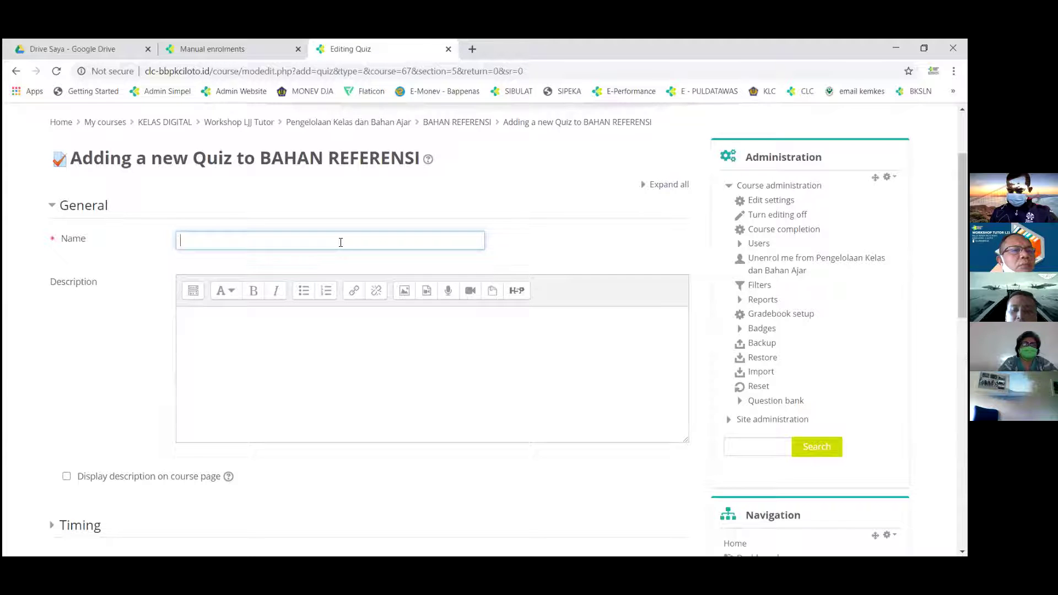
{"action": "type", "text": "rd"}
{"action": "key", "text": "BackSpace"}
{"action": "key", "text": "BackSpace"}
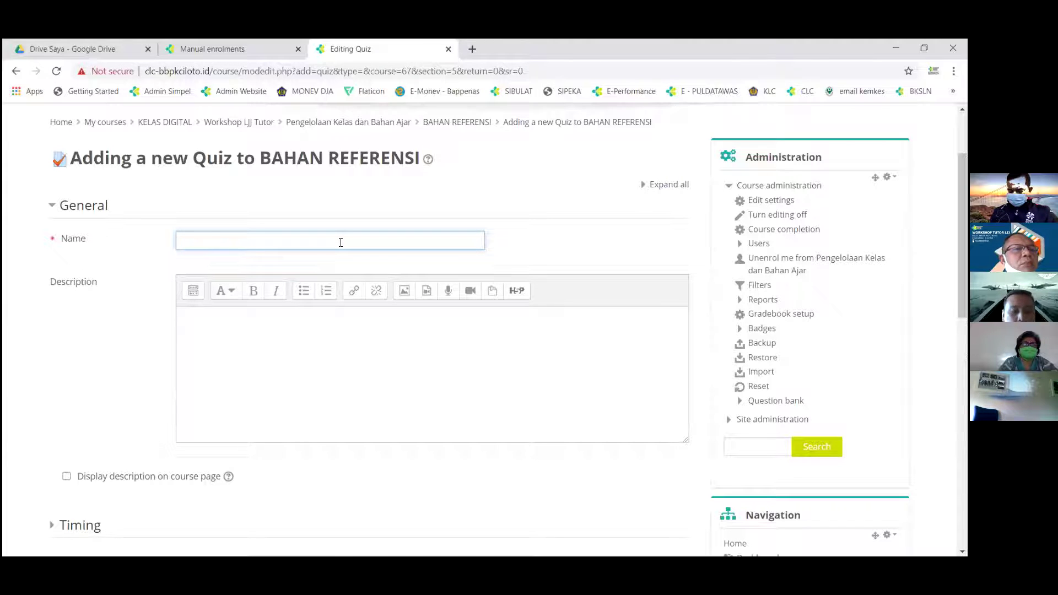
{"action": "type", "text": "EVALUASI 1"}
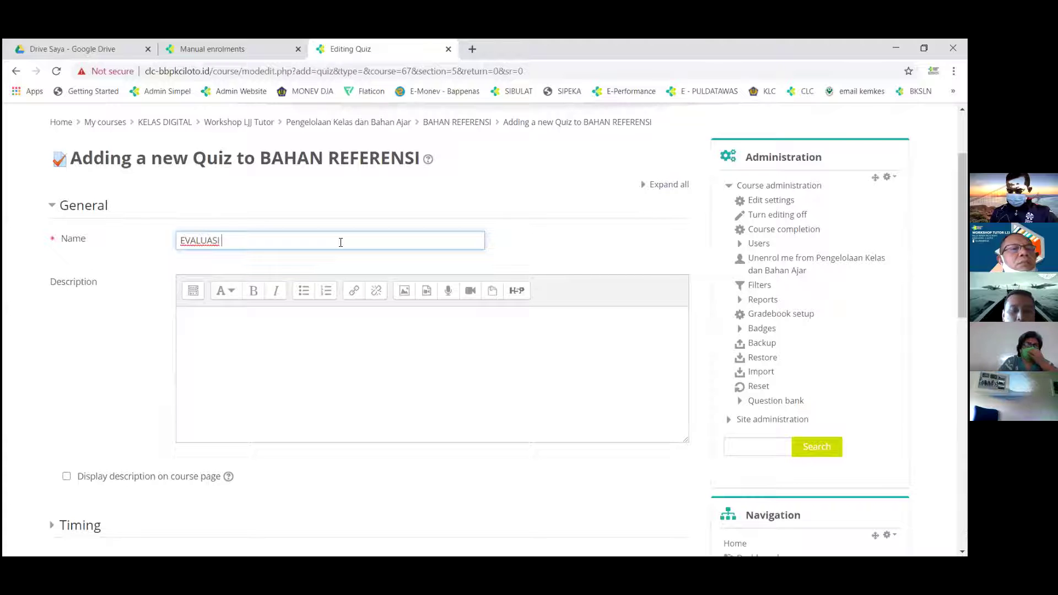
Step: Enter "INFORMASI TERKAIT QUIZ" as the quiz's description
{"action": "left_click", "coordinate": [282, 350]}
{"action": "scroll", "coordinate": [282, 350], "scroll_direction": "down", "scroll_amount": 1}
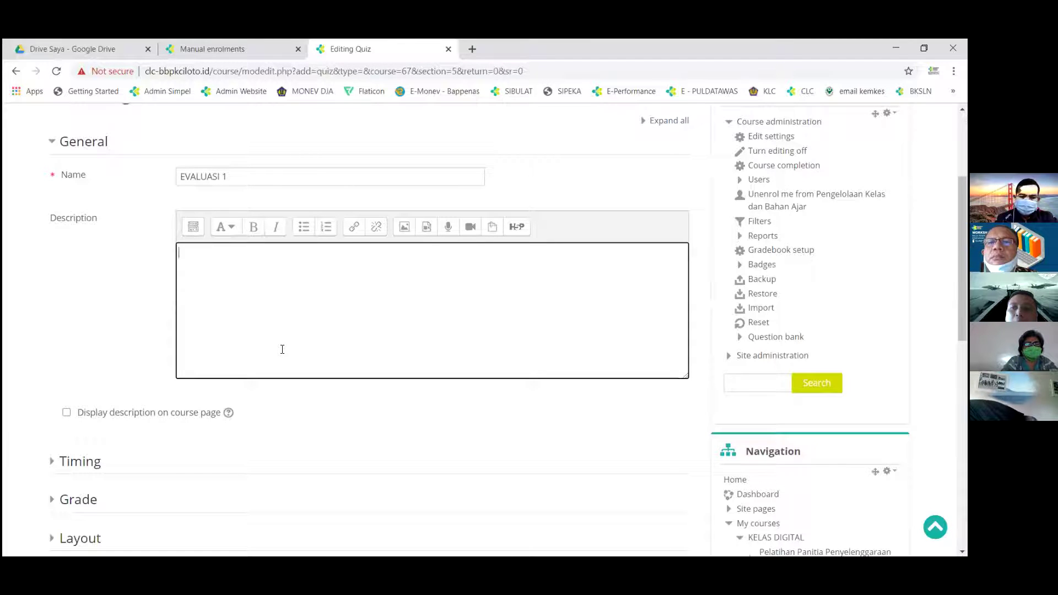
{"action": "type", "text": "INFORMASI TER"}
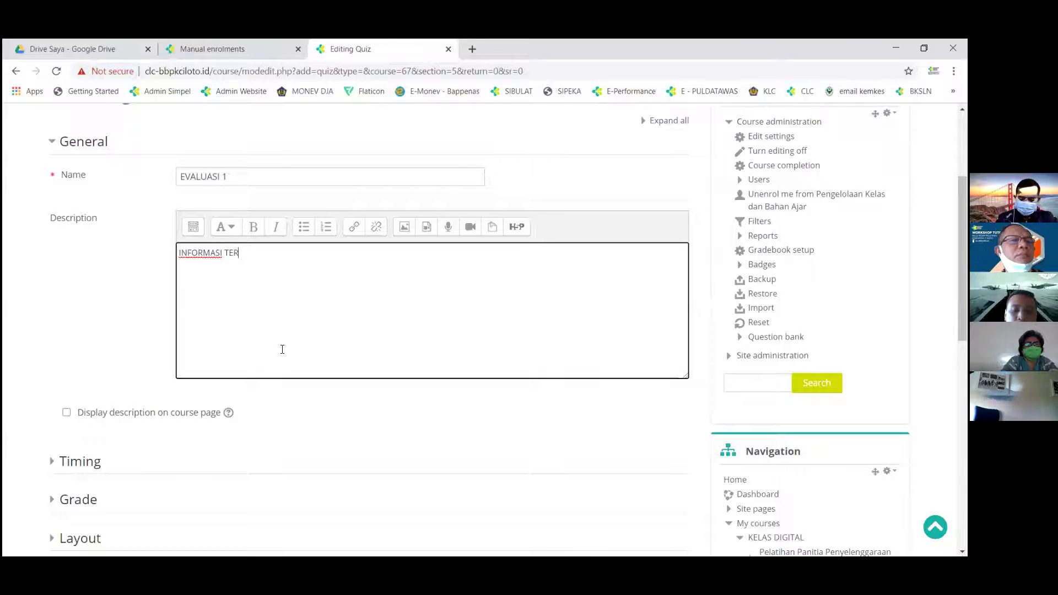
{"action": "type", "text": "KAIT QUIZ"}
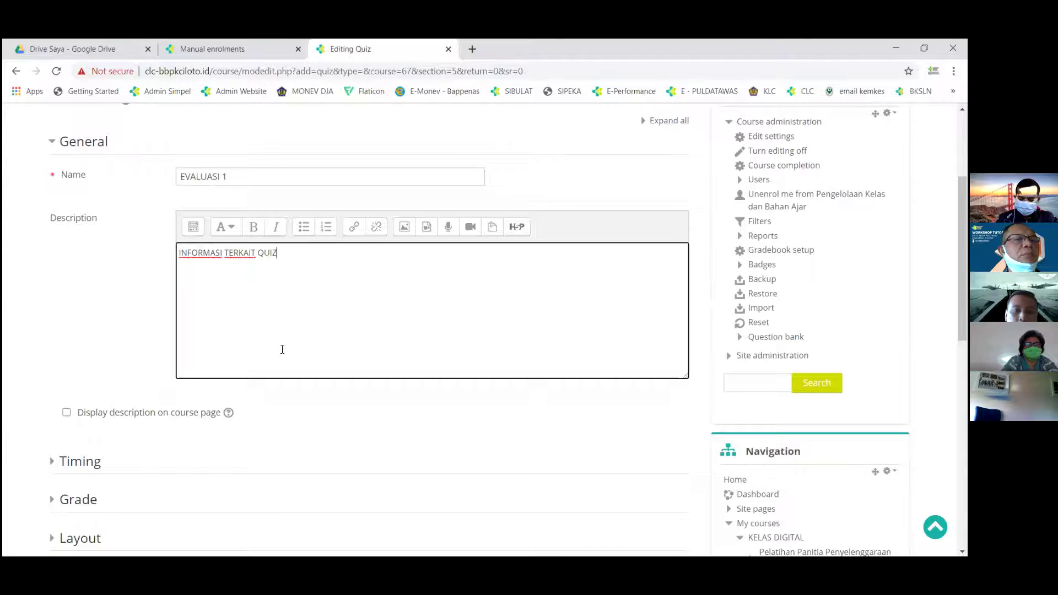
Step: Enable the quiz's opening date in the Timing settings and set its opening time to 00:00
{"action": "scroll", "coordinate": [282, 350], "scroll_direction": "down", "scroll_amount": 1}
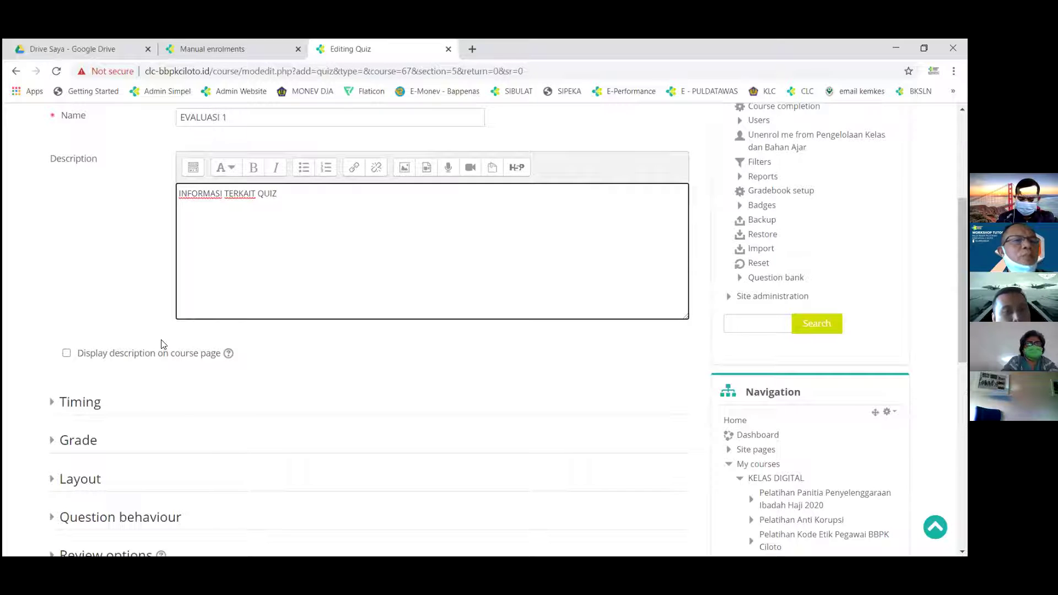
{"action": "left_click", "coordinate": [78, 411]}
{"action": "scroll", "coordinate": [332, 392], "scroll_direction": "down", "scroll_amount": 1}
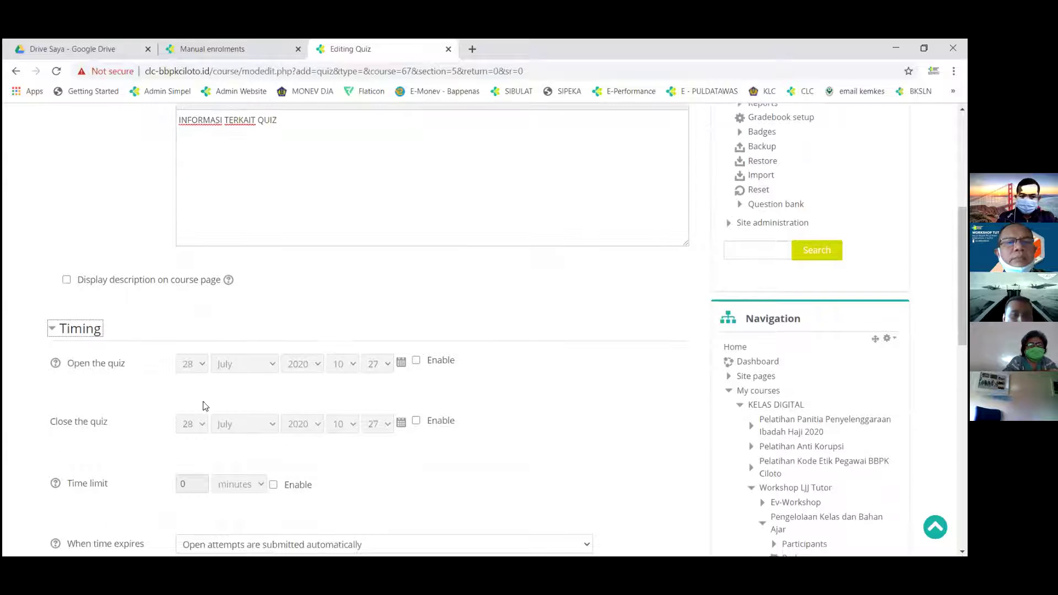
{"action": "left_click", "coordinate": [416, 361]}
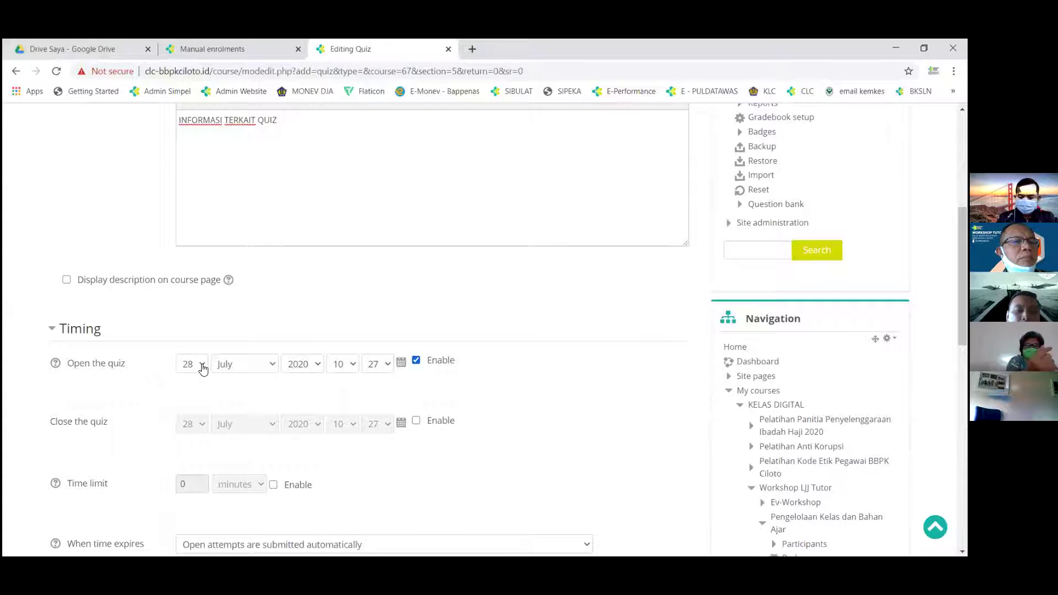
{"action": "left_click", "coordinate": [352, 365]}
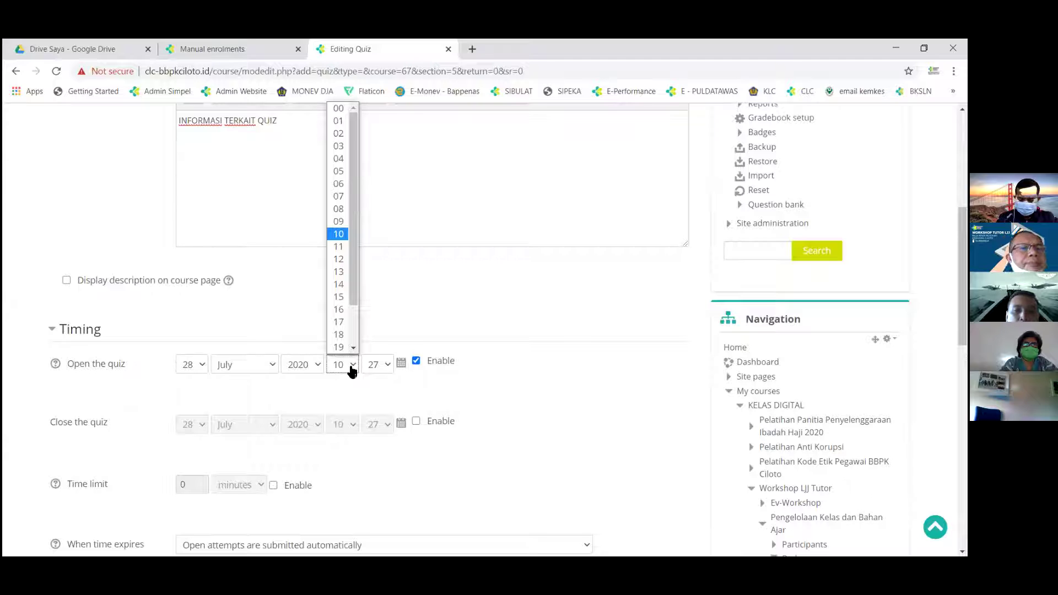
{"action": "left_click", "coordinate": [339, 110]}
{"action": "left_click", "coordinate": [385, 363]}
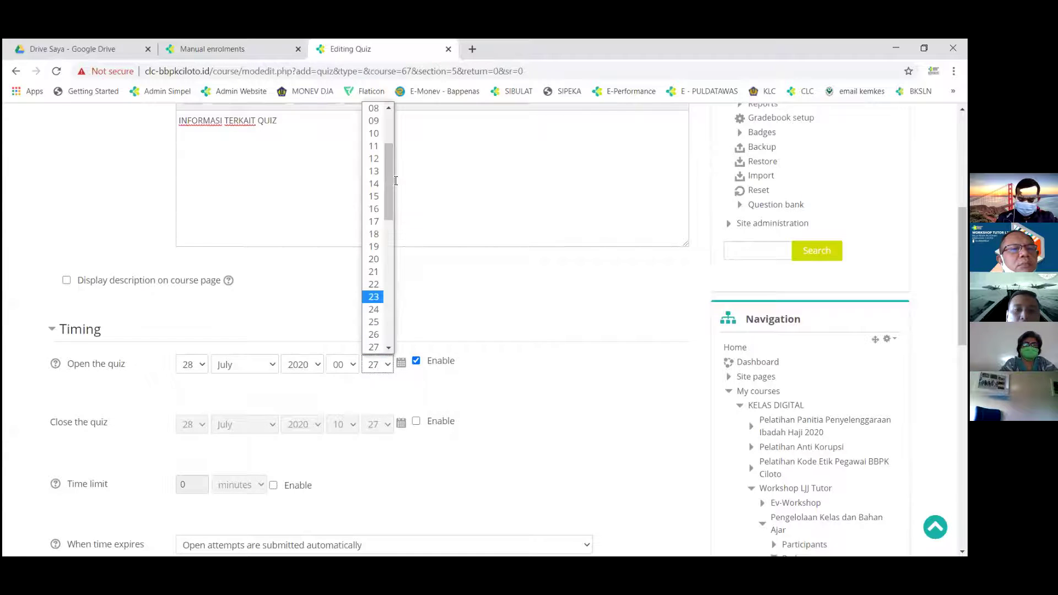
{"action": "scroll", "coordinate": [411, 288], "scroll_direction": "up", "scroll_amount": 2}
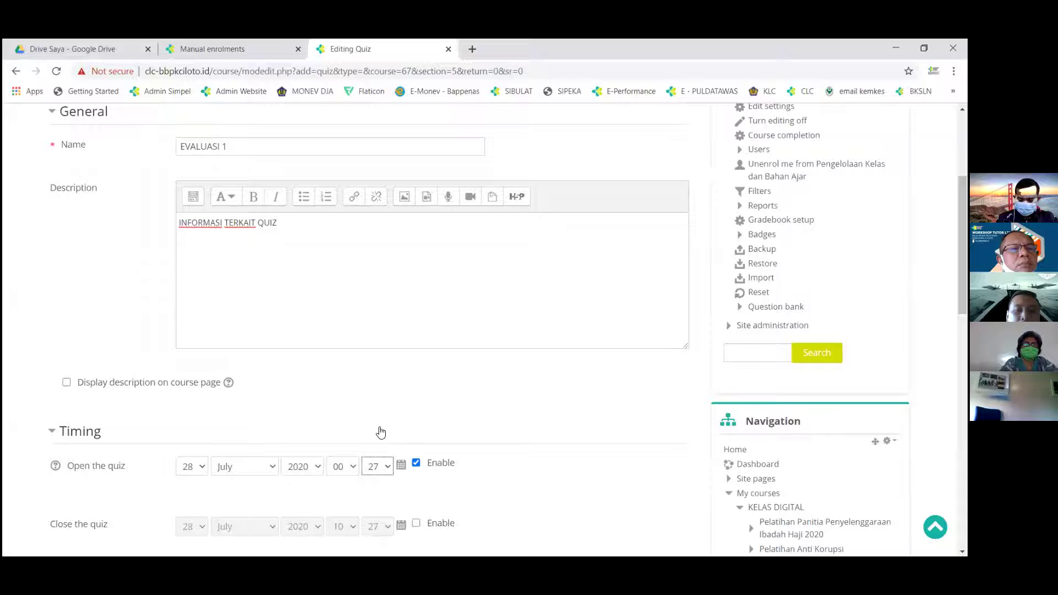
{"action": "scroll", "coordinate": [380, 432], "scroll_direction": "up", "scroll_amount": 1}
{"action": "scroll", "coordinate": [381, 197], "scroll_direction": "up", "scroll_amount": 1}
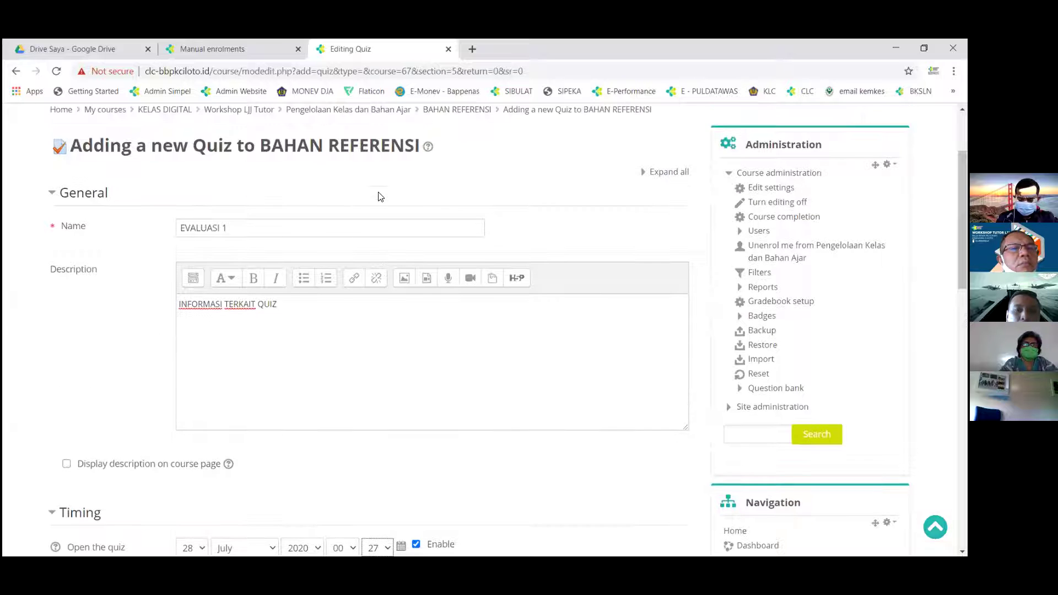
{"action": "scroll", "coordinate": [380, 196], "scroll_direction": "down", "scroll_amount": 2}
{"action": "left_click", "coordinate": [378, 427]}
{"action": "scroll", "coordinate": [373, 181], "scroll_direction": "up", "scroll_amount": 3}
{"action": "left_click", "coordinate": [374, 169]}
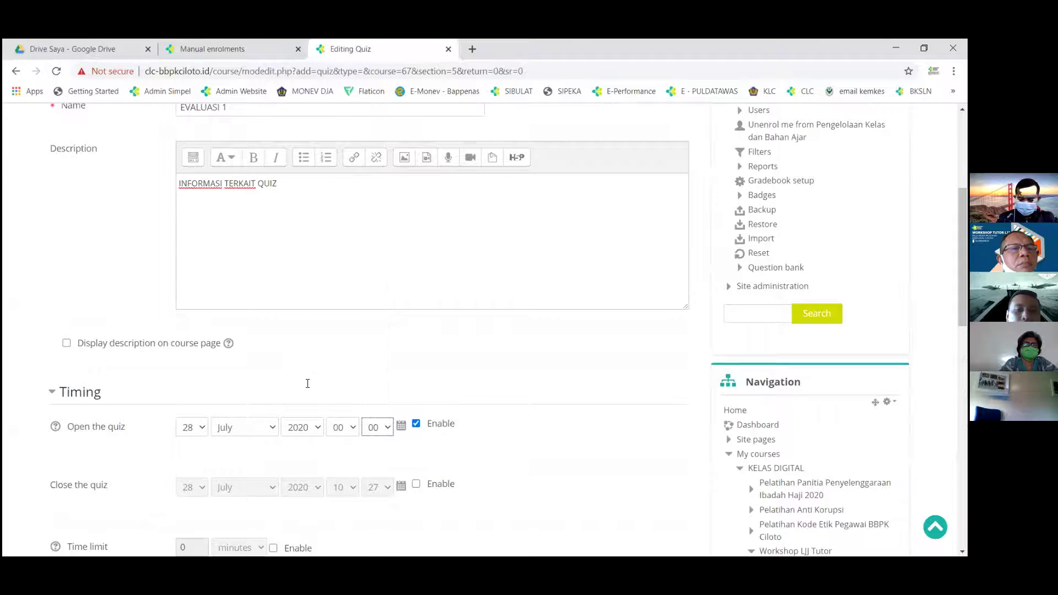
Step: Enable the quiz's closing date and set it to 30 July 2020 at 00:00
{"action": "scroll", "coordinate": [307, 383], "scroll_direction": "down", "scroll_amount": 2}
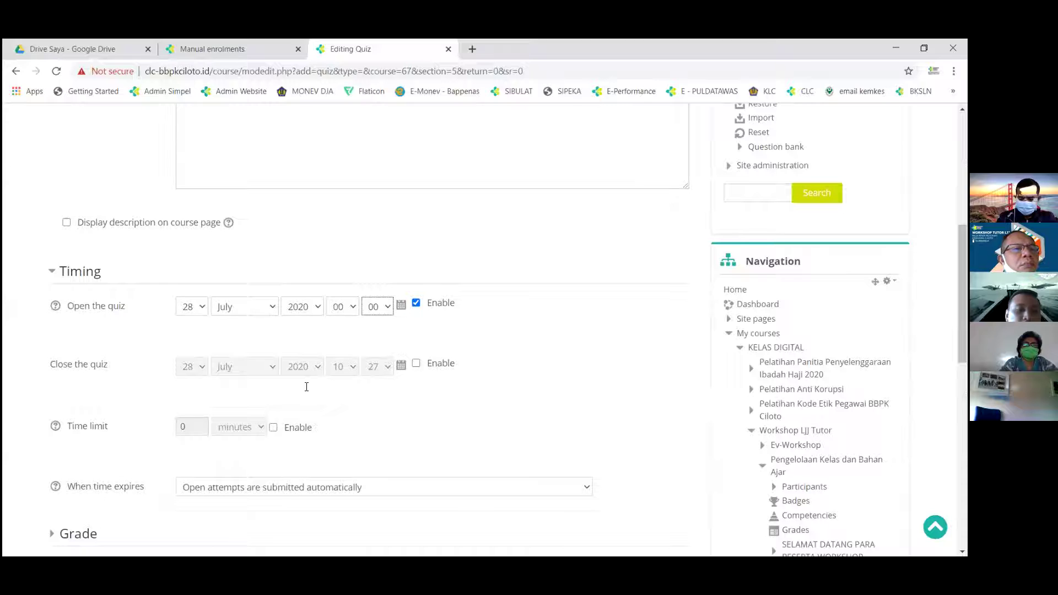
{"action": "left_click", "coordinate": [416, 363]}
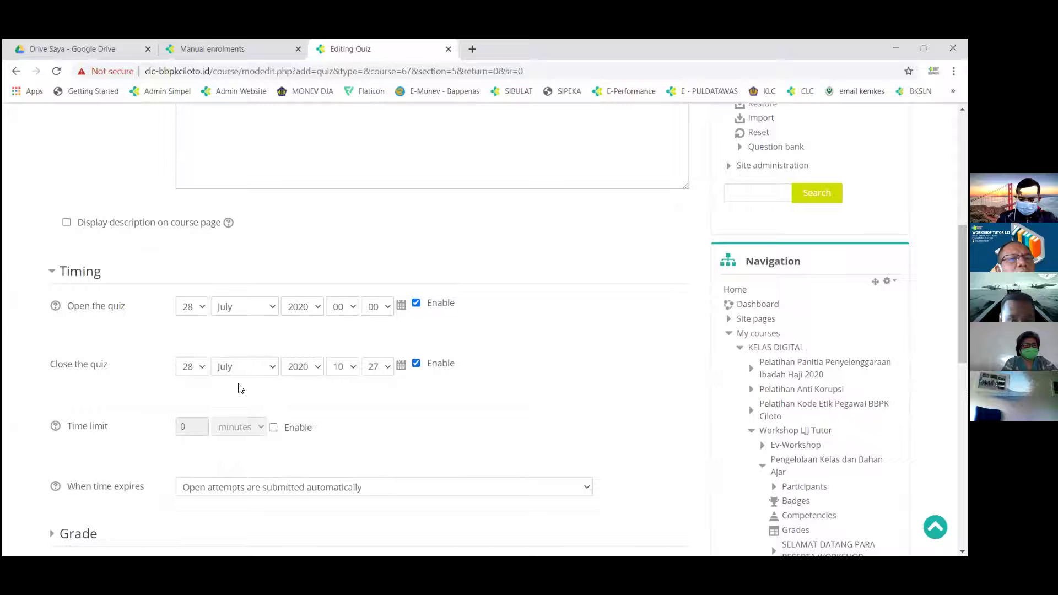
{"action": "left_click", "coordinate": [206, 371]}
{"action": "scroll", "coordinate": [205, 347], "scroll_direction": "down", "scroll_amount": 2}
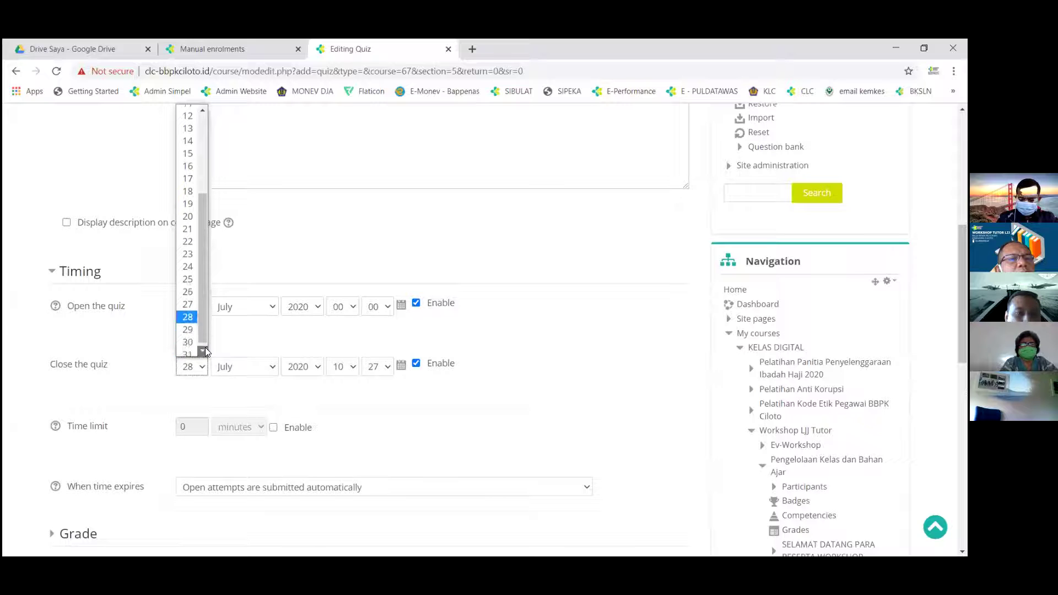
{"action": "left_click", "coordinate": [193, 340]}
{"action": "left_click", "coordinate": [346, 368]}
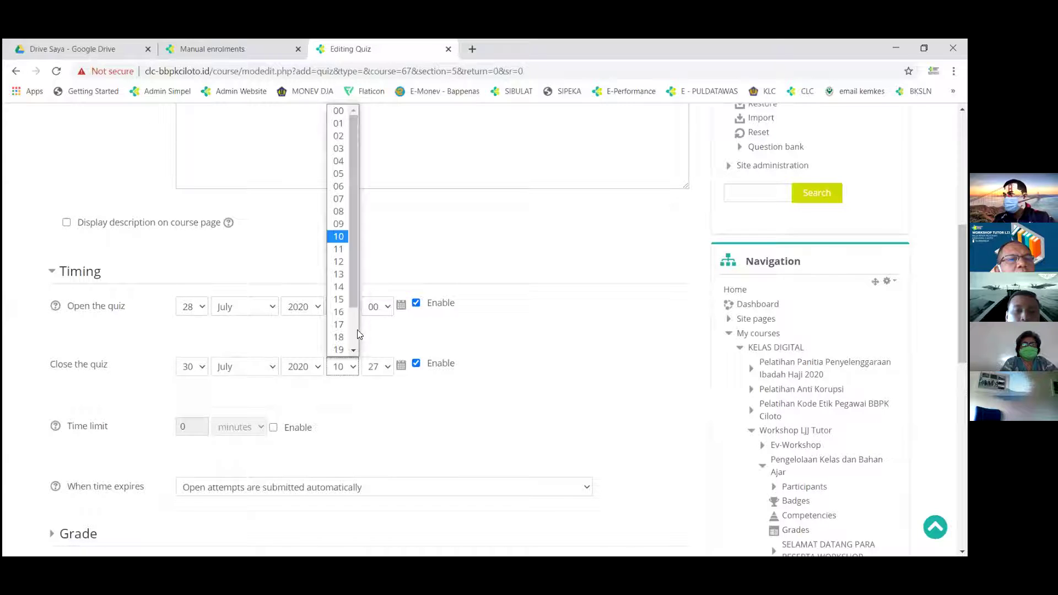
{"action": "left_click", "coordinate": [341, 112]}
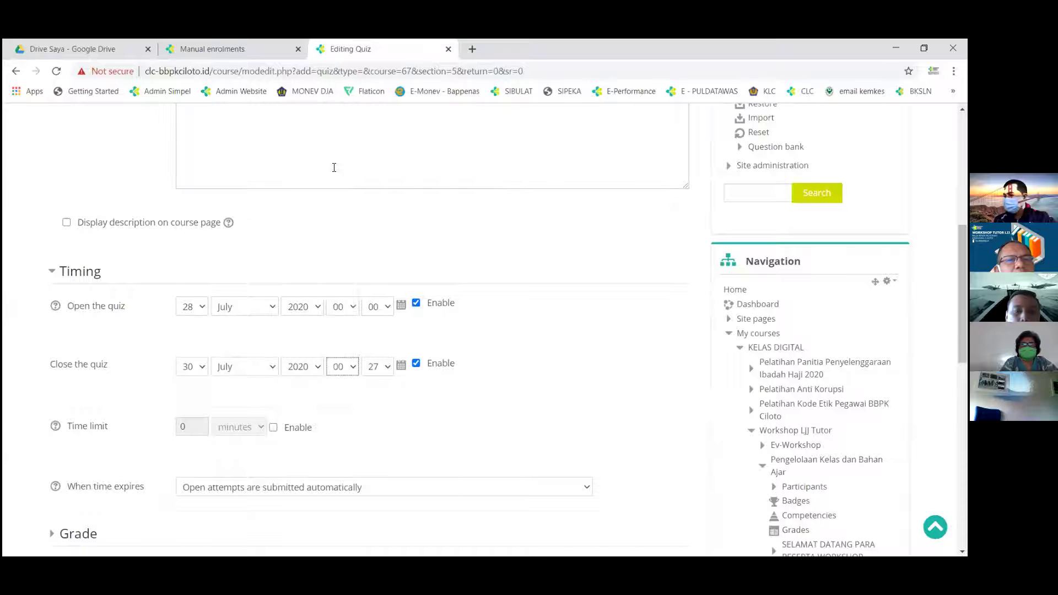
{"action": "left_click", "coordinate": [375, 367]}
{"action": "scroll", "coordinate": [381, 121], "scroll_direction": "up", "scroll_amount": 3}
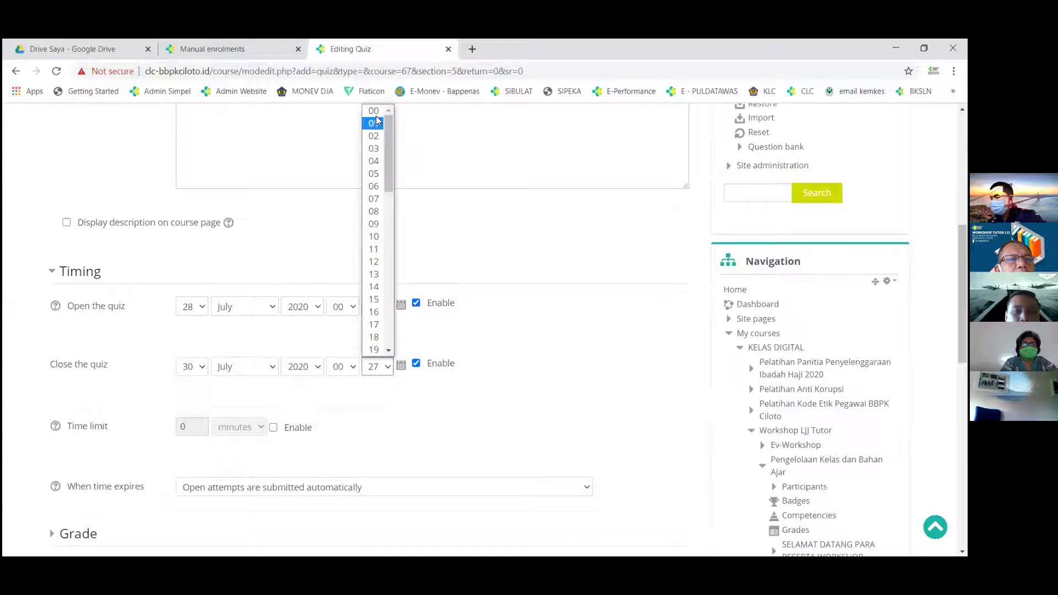
{"action": "left_click", "coordinate": [374, 112]}
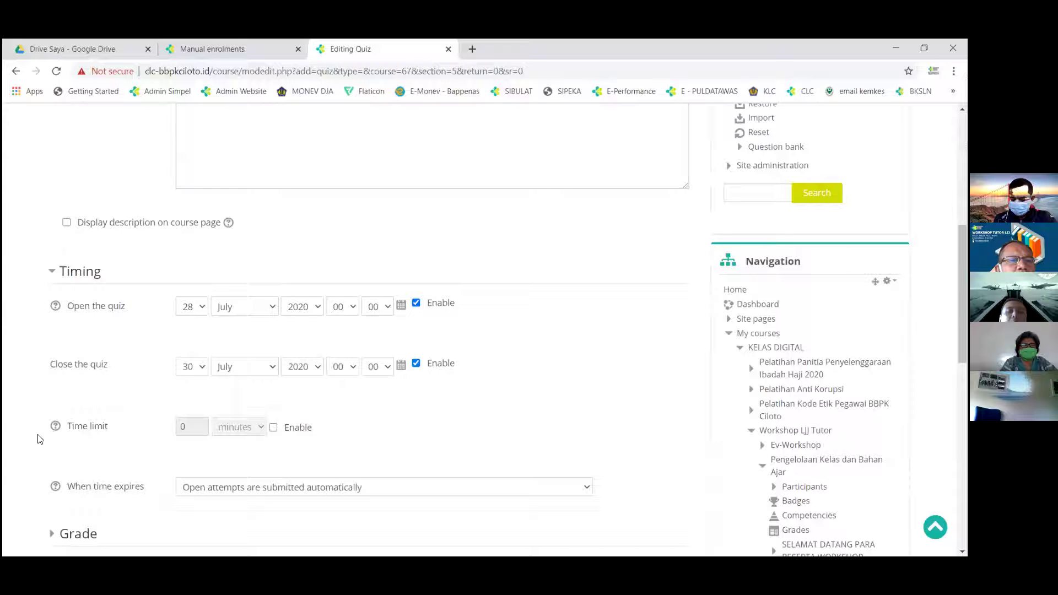
Step: Enable a time limit of 10 minutes and check the options for when time expires
{"action": "left_click", "coordinate": [273, 428]}
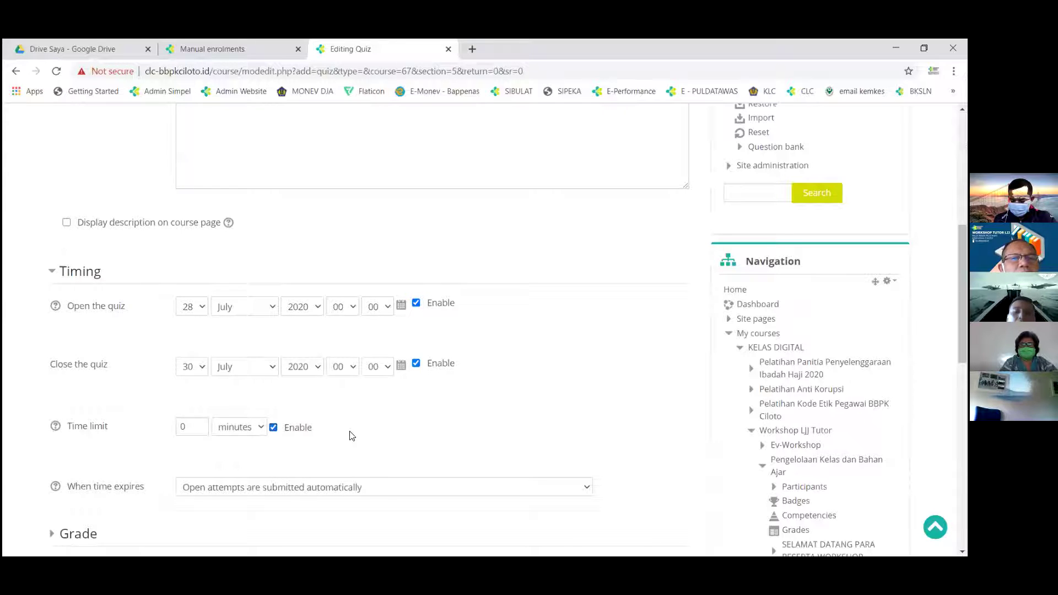
{"action": "left_click", "coordinate": [181, 429]}
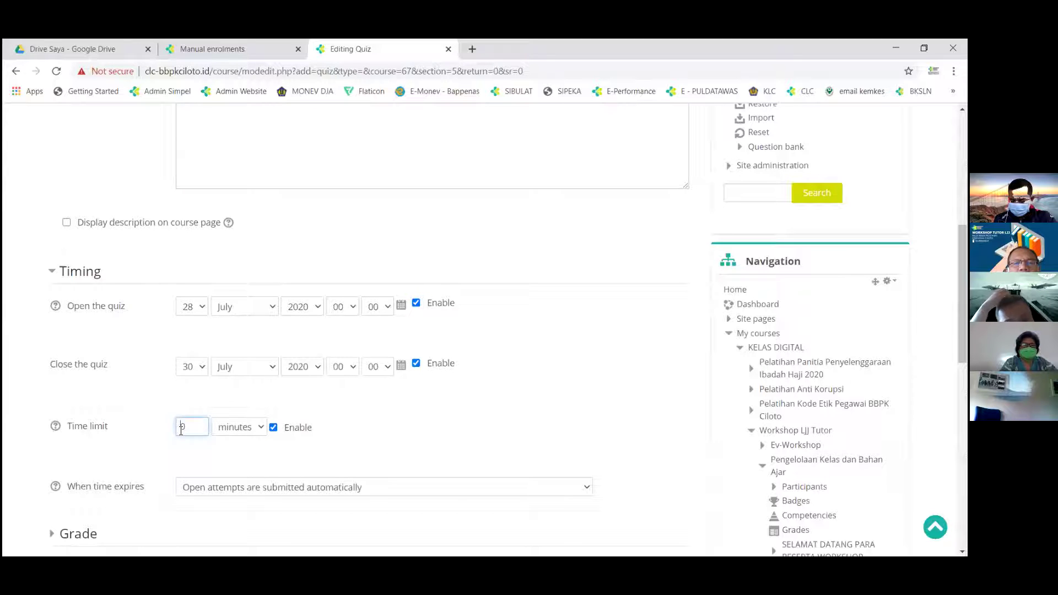
{"action": "type", "text": "1"}
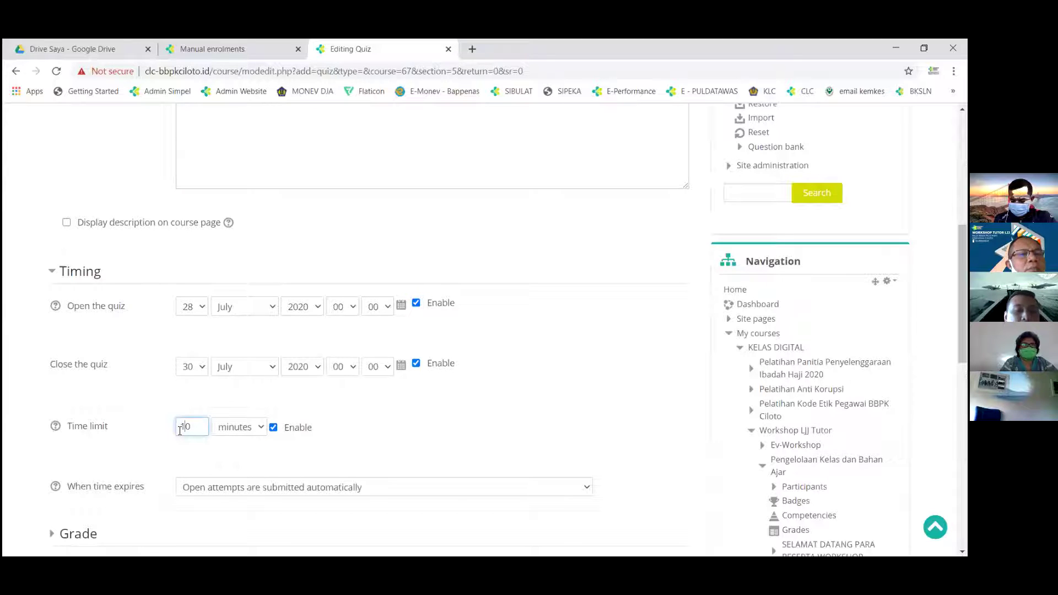
{"action": "left_click", "coordinate": [159, 460]}
{"action": "scroll", "coordinate": [157, 457], "scroll_direction": "down", "scroll_amount": 2}
{"action": "scroll", "coordinate": [158, 451], "scroll_direction": "down", "scroll_amount": 1}
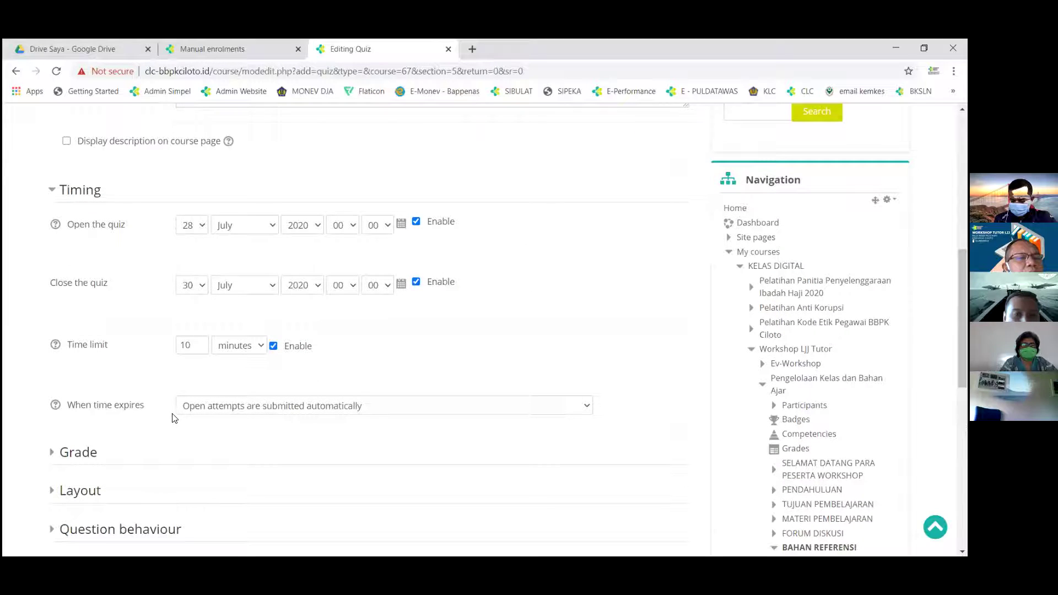
{"action": "left_click", "coordinate": [196, 411]}
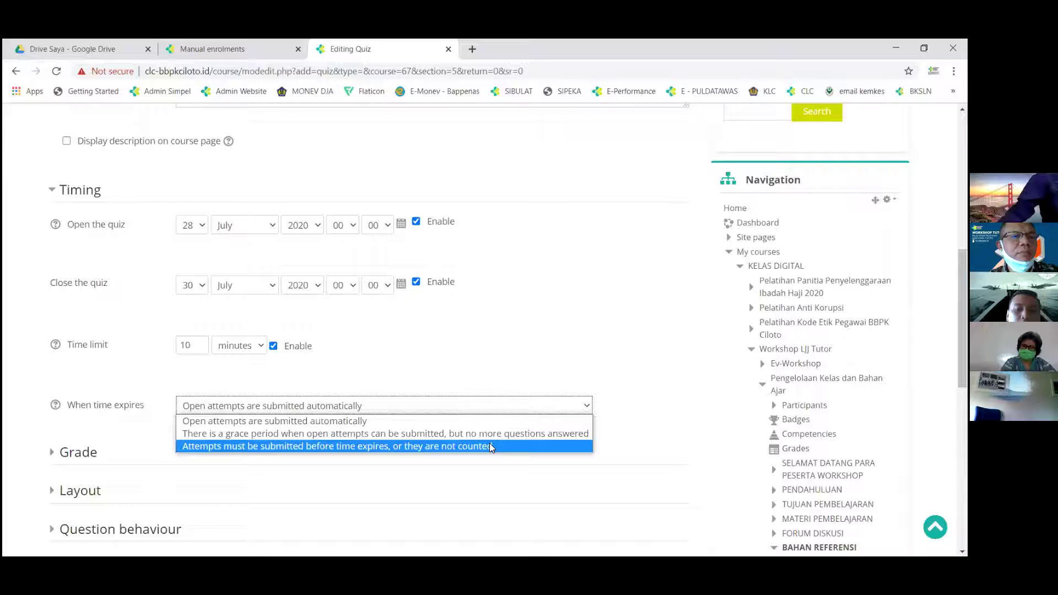
{"action": "left_click", "coordinate": [87, 458]}
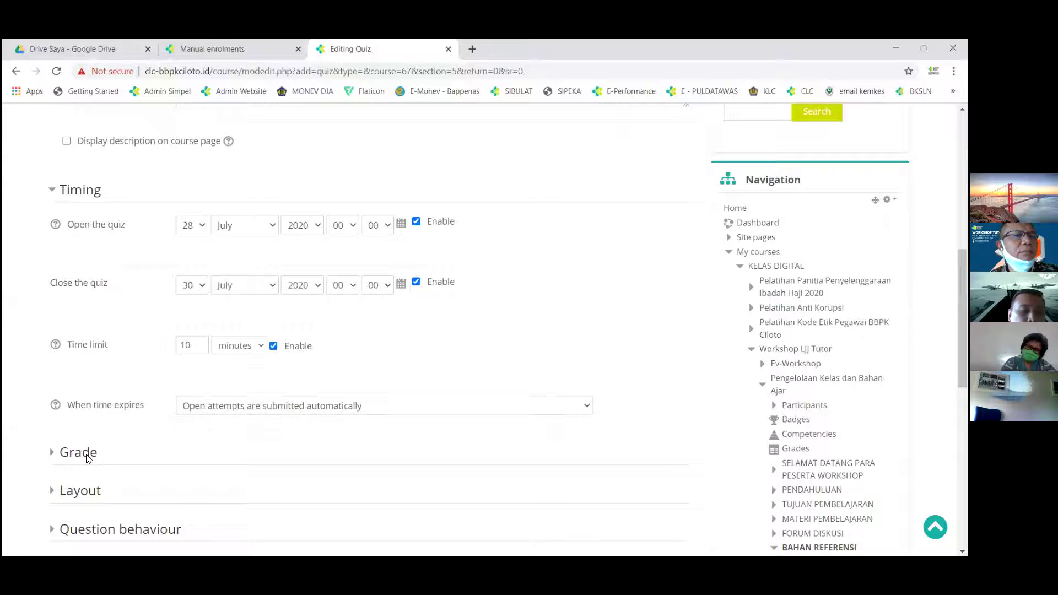
Step: Allow 2 attempts in the quiz's Grade settings and check the available grading methods
{"action": "left_click", "coordinate": [87, 456]}
{"action": "scroll", "coordinate": [229, 444], "scroll_direction": "down", "scroll_amount": 2}
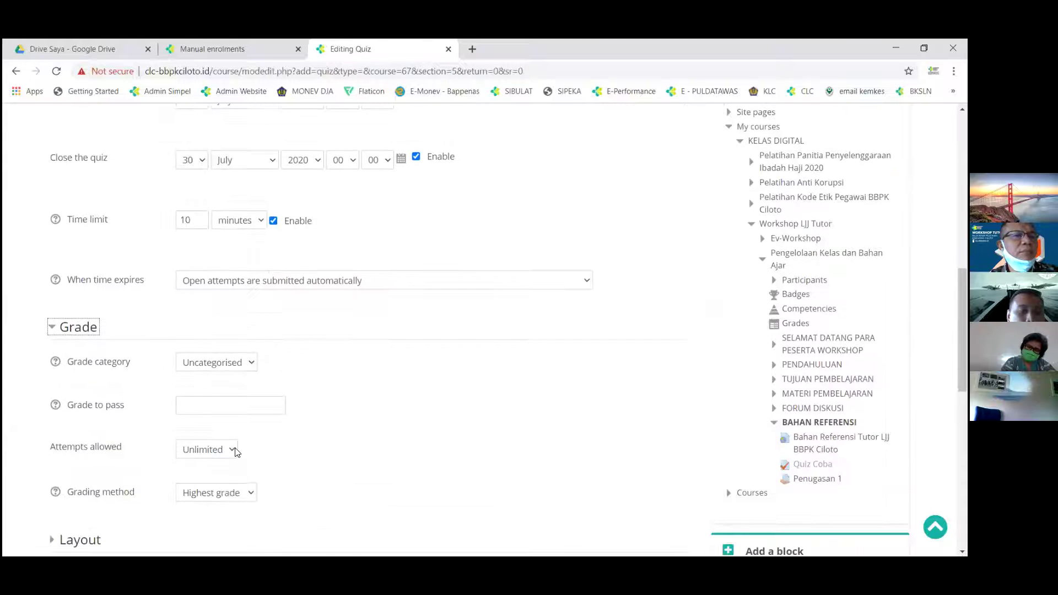
{"action": "scroll", "coordinate": [237, 451], "scroll_direction": "down", "scroll_amount": 1}
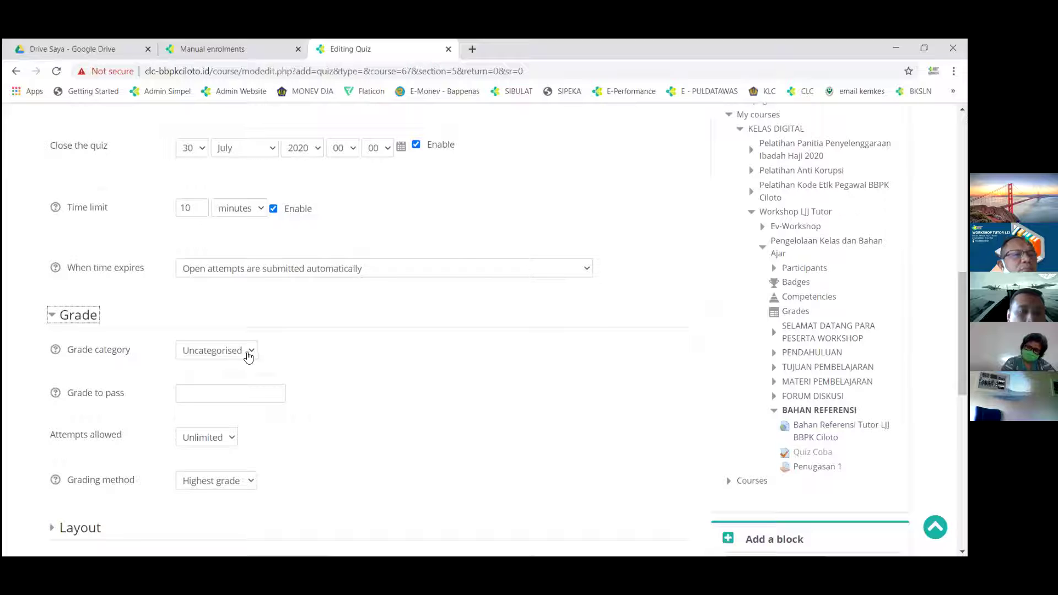
{"action": "left_click", "coordinate": [248, 357]}
{"action": "left_click", "coordinate": [268, 363]}
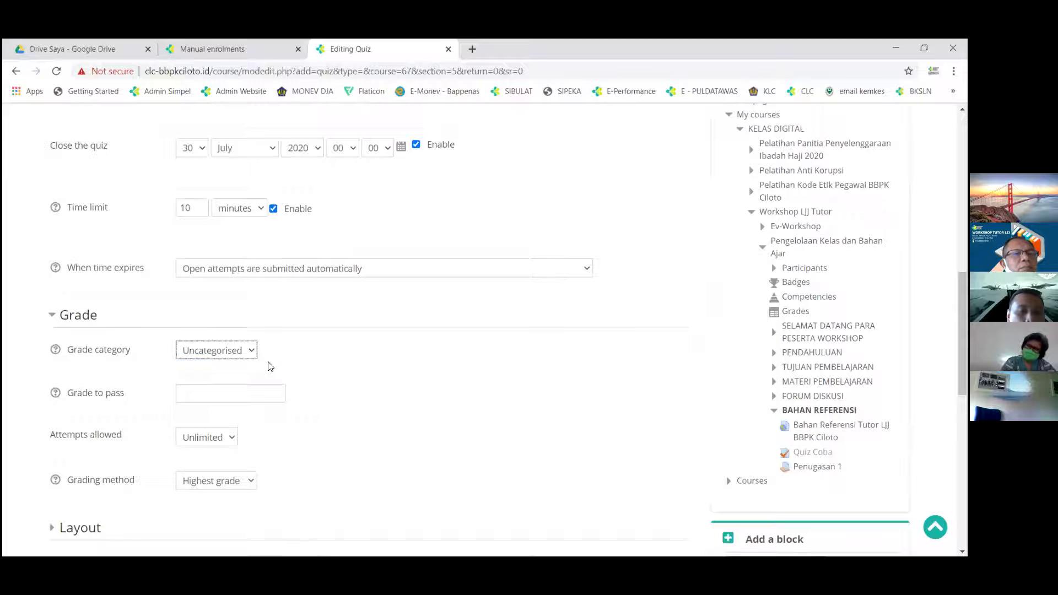
{"action": "left_click", "coordinate": [226, 444]}
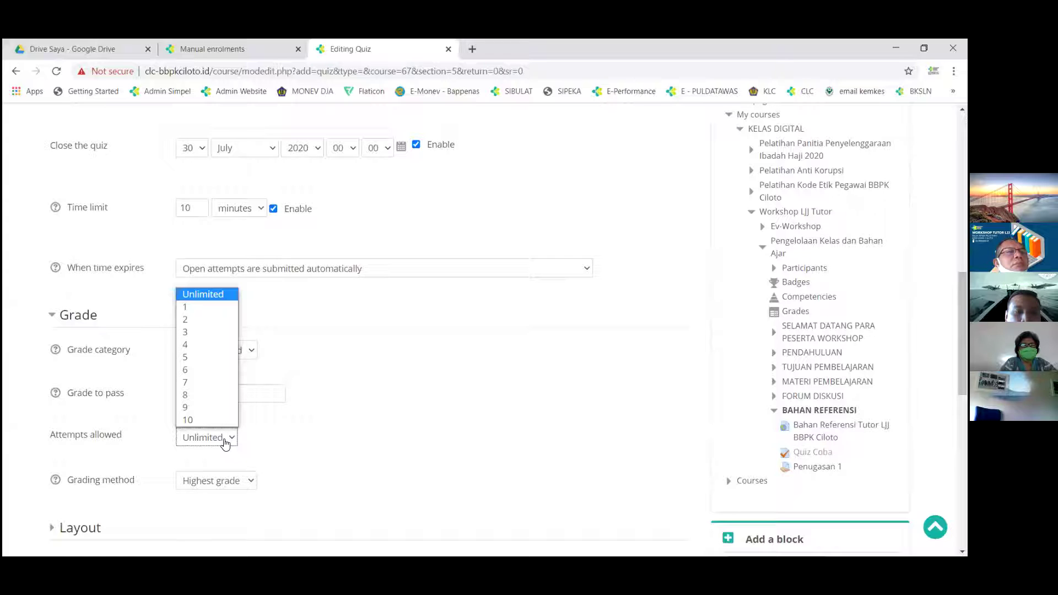
{"action": "left_click", "coordinate": [186, 319]}
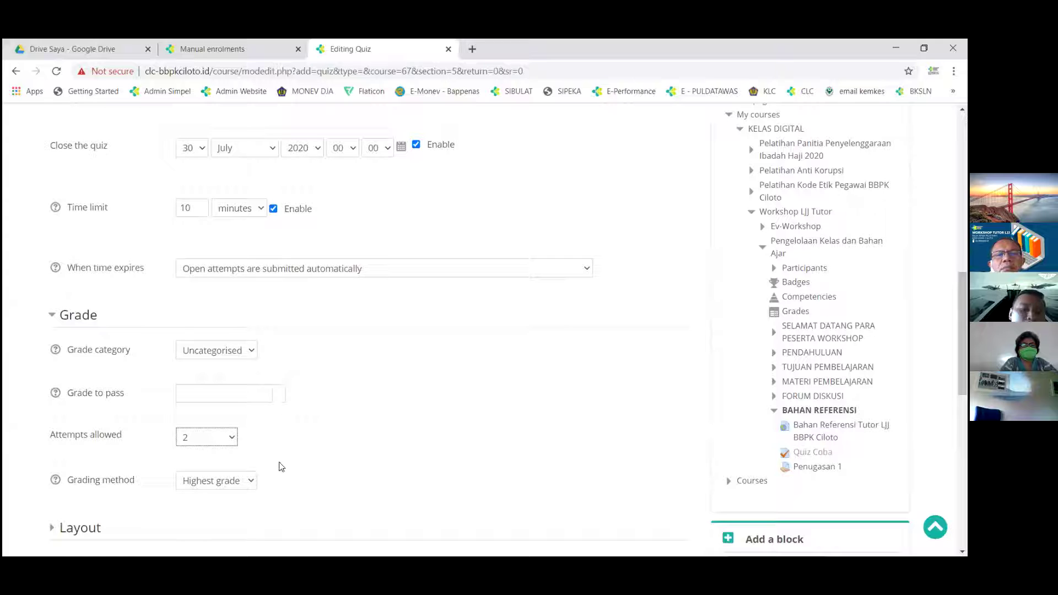
{"action": "left_click", "coordinate": [250, 481]}
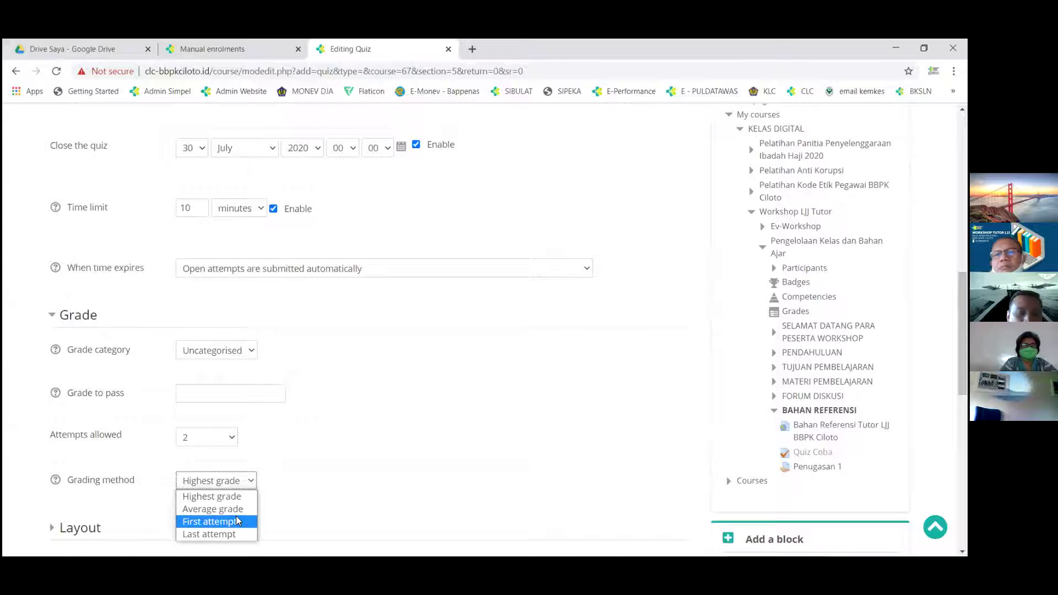
{"action": "key", "text": "Down"}
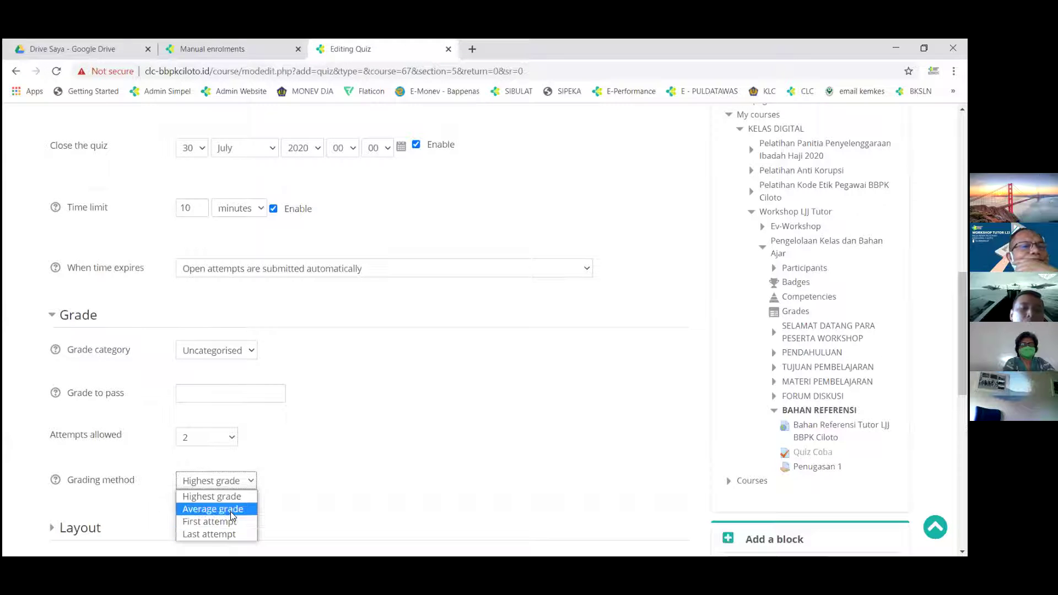
{"action": "left_click", "coordinate": [383, 450]}
Step: Set the quiz's Layout to start a new page every 5 questions
{"action": "scroll", "coordinate": [383, 450], "scroll_direction": "down", "scroll_amount": 2}
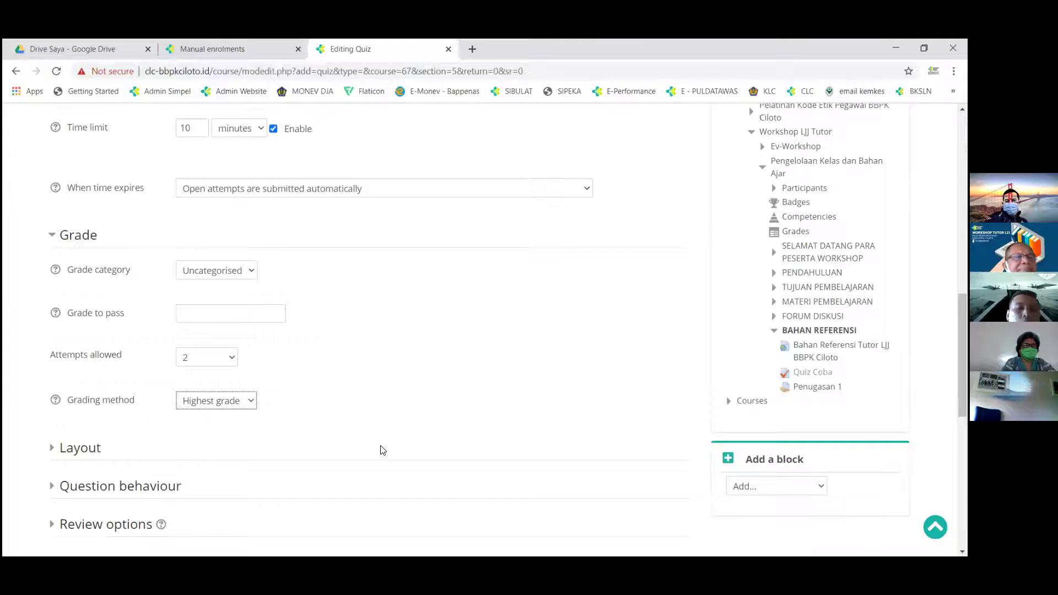
{"action": "scroll", "coordinate": [383, 450], "scroll_direction": "down", "scroll_amount": 1}
{"action": "left_click", "coordinate": [76, 384]}
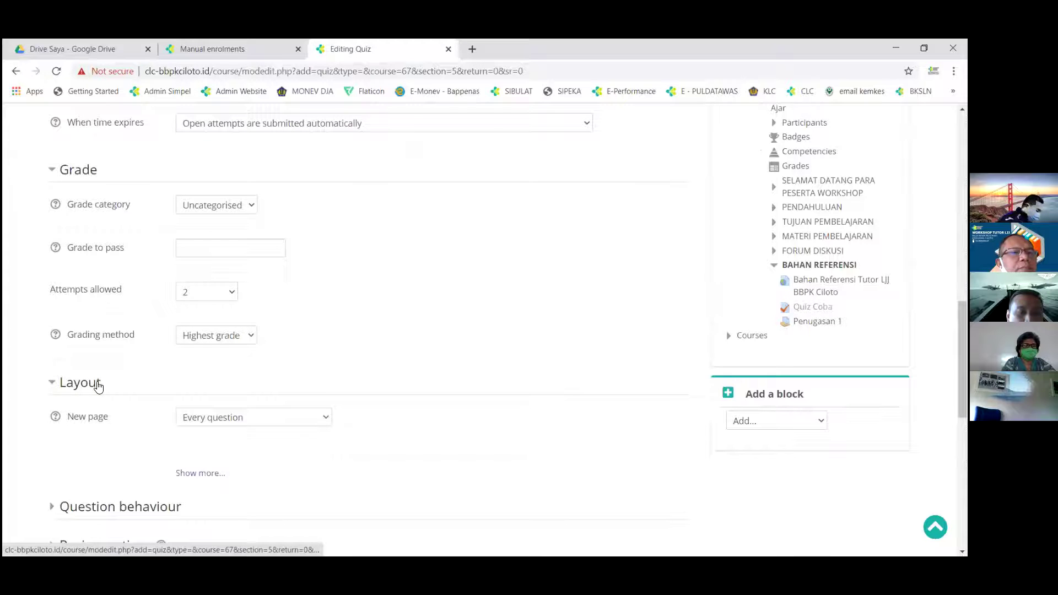
{"action": "scroll", "coordinate": [287, 342], "scroll_direction": "down", "scroll_amount": 2}
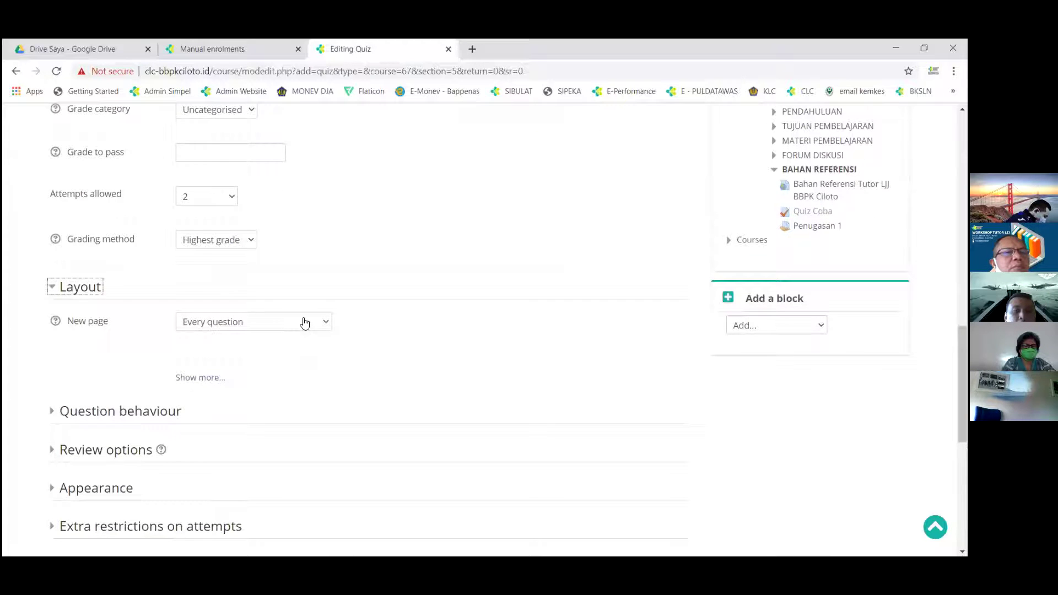
{"action": "left_click", "coordinate": [305, 322]}
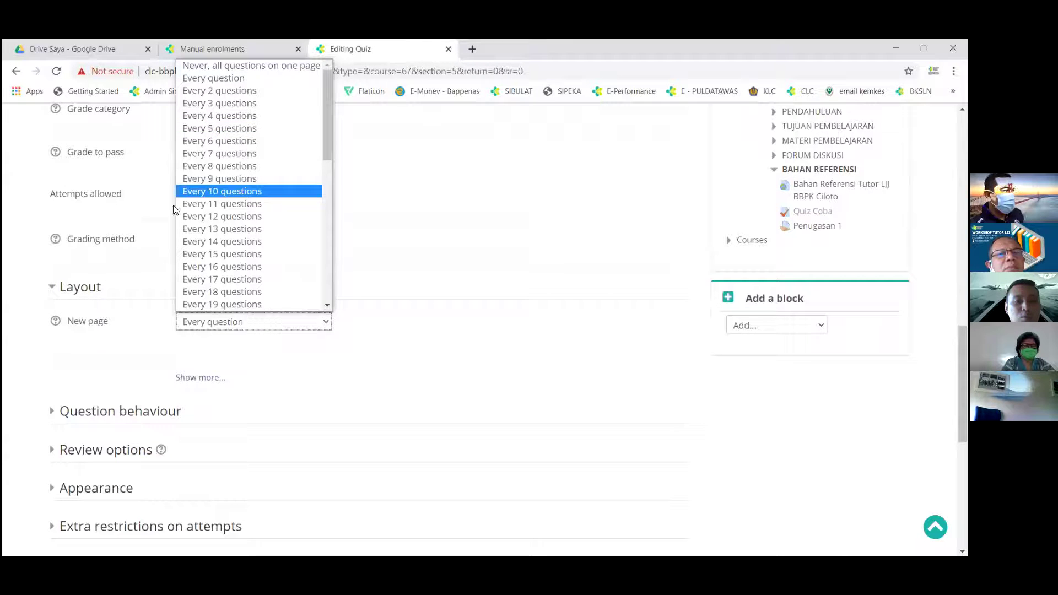
{"action": "left_click", "coordinate": [136, 323]}
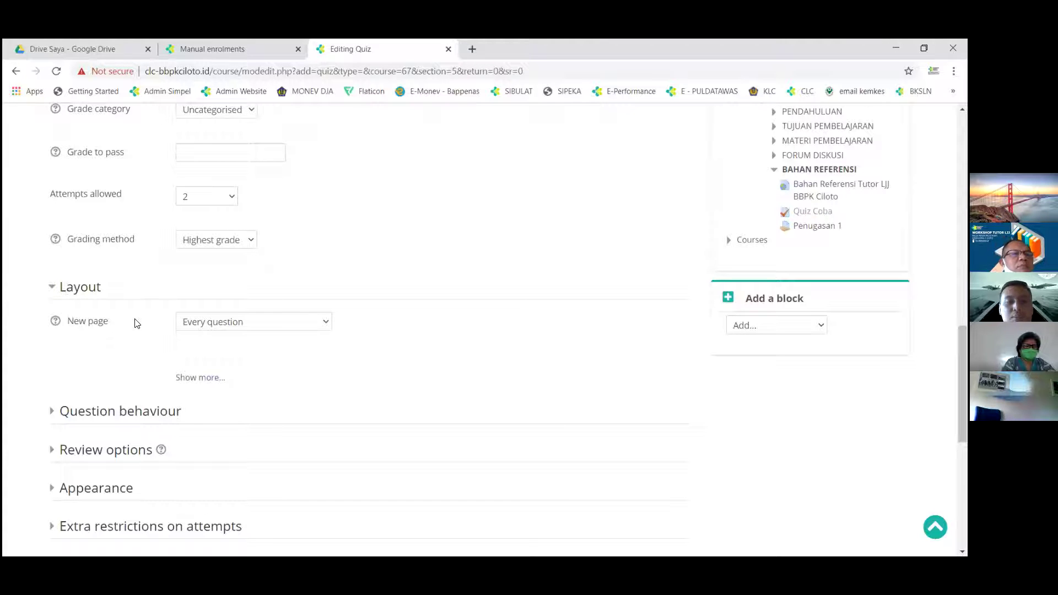
{"action": "left_click", "coordinate": [222, 325]}
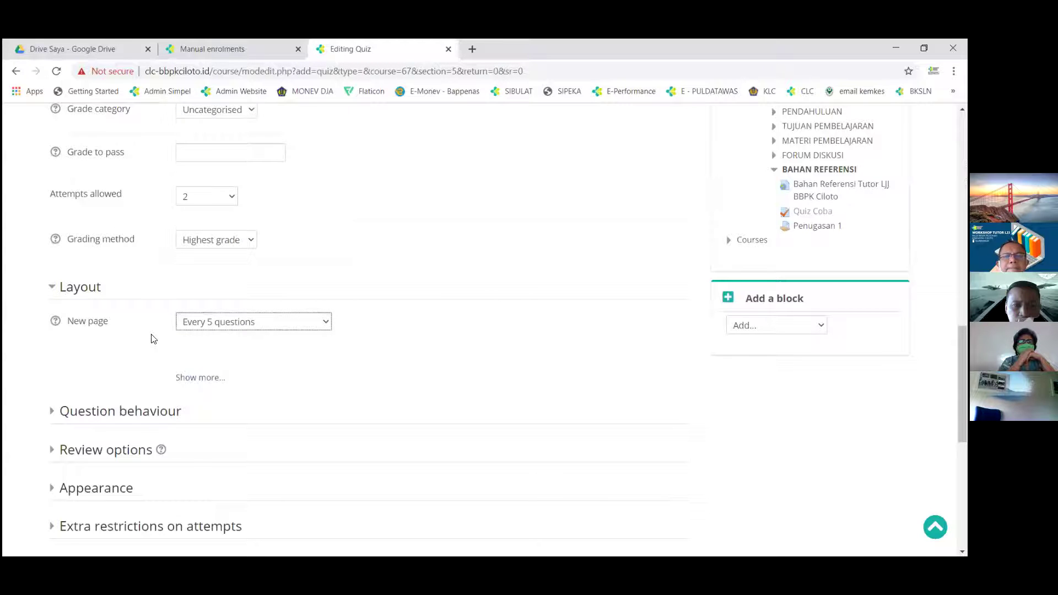
Step: Expand the quiz's Question behaviour settings and check the options for shuffling within questions
{"action": "scroll", "coordinate": [165, 338], "scroll_direction": "down", "scroll_amount": 1}
{"action": "left_click", "coordinate": [205, 339]}
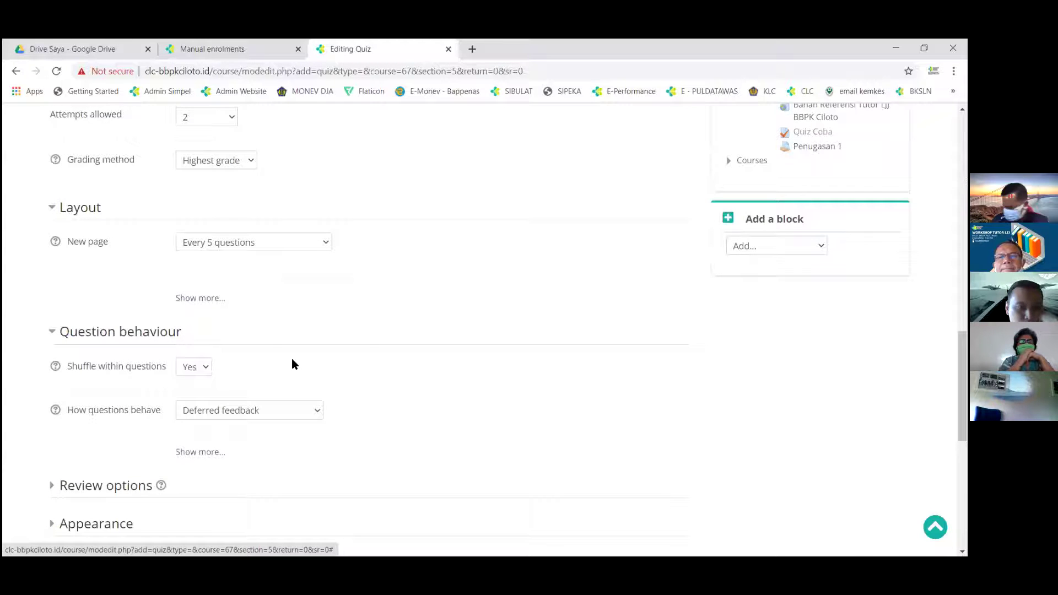
{"action": "scroll", "coordinate": [292, 362], "scroll_direction": "down", "scroll_amount": 1}
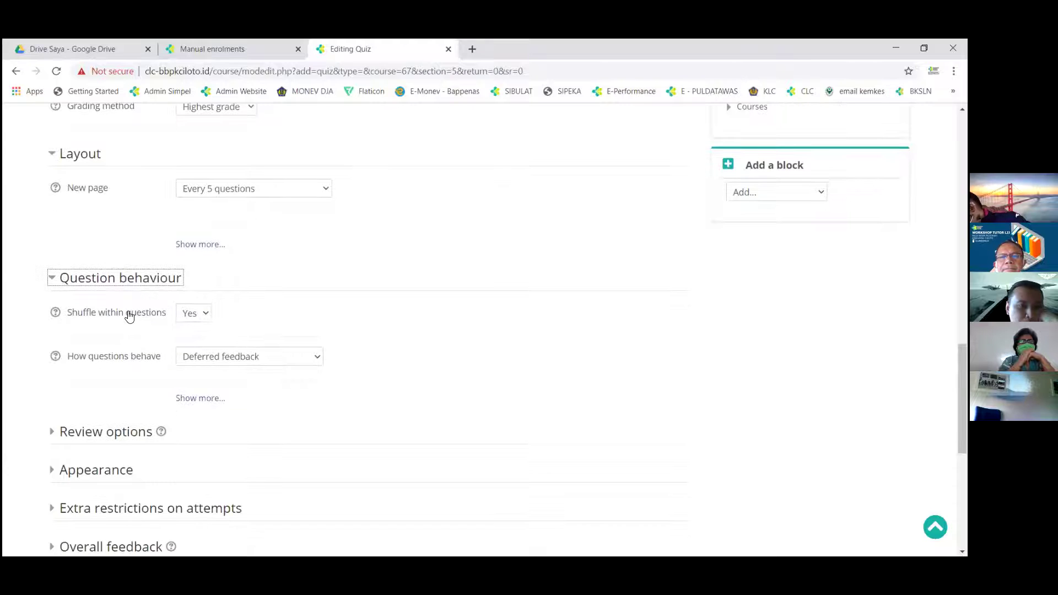
{"action": "left_click", "coordinate": [205, 315]}
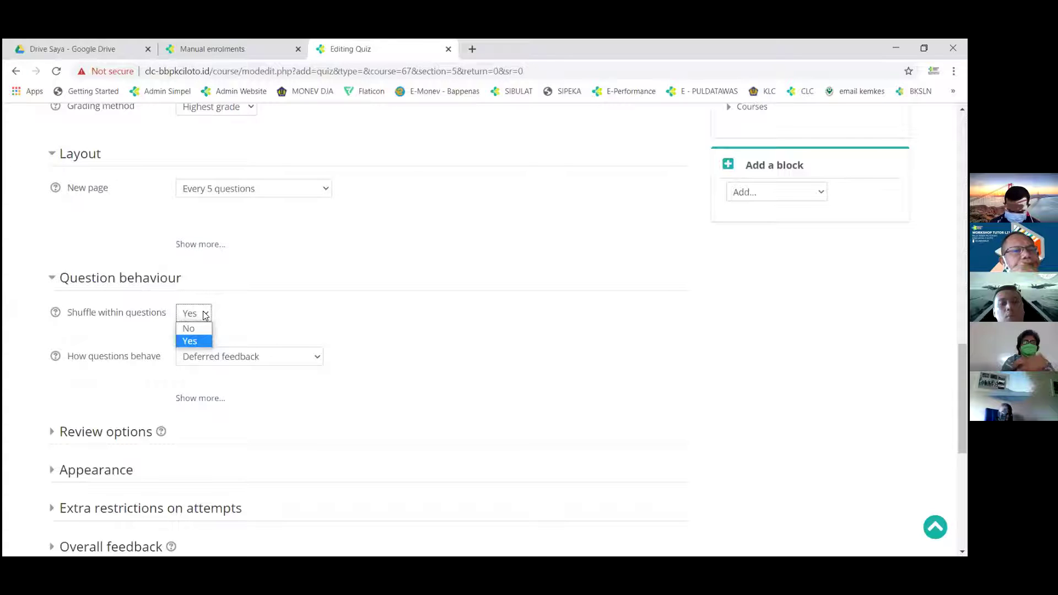
{"action": "left_click", "coordinate": [205, 315]}
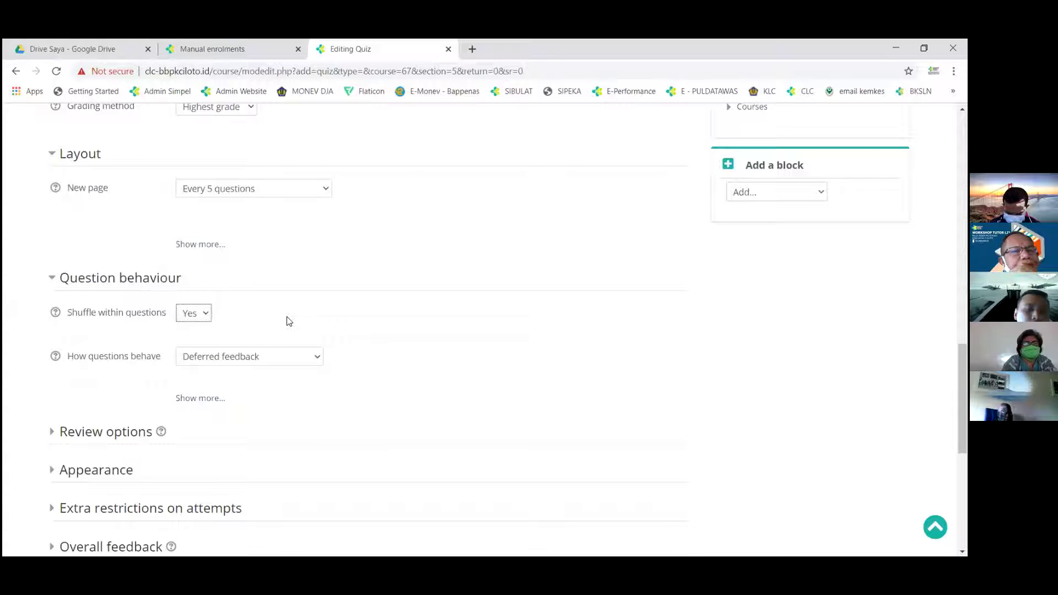
{"action": "scroll", "coordinate": [286, 320], "scroll_direction": "down", "scroll_amount": 1}
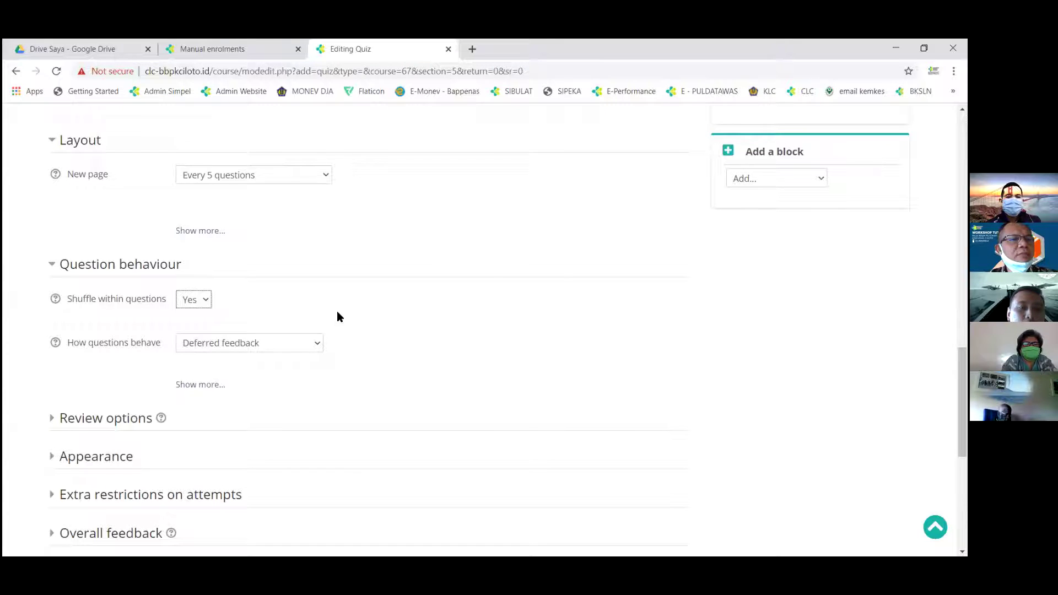
{"action": "scroll", "coordinate": [337, 312], "scroll_direction": "down", "scroll_amount": 1}
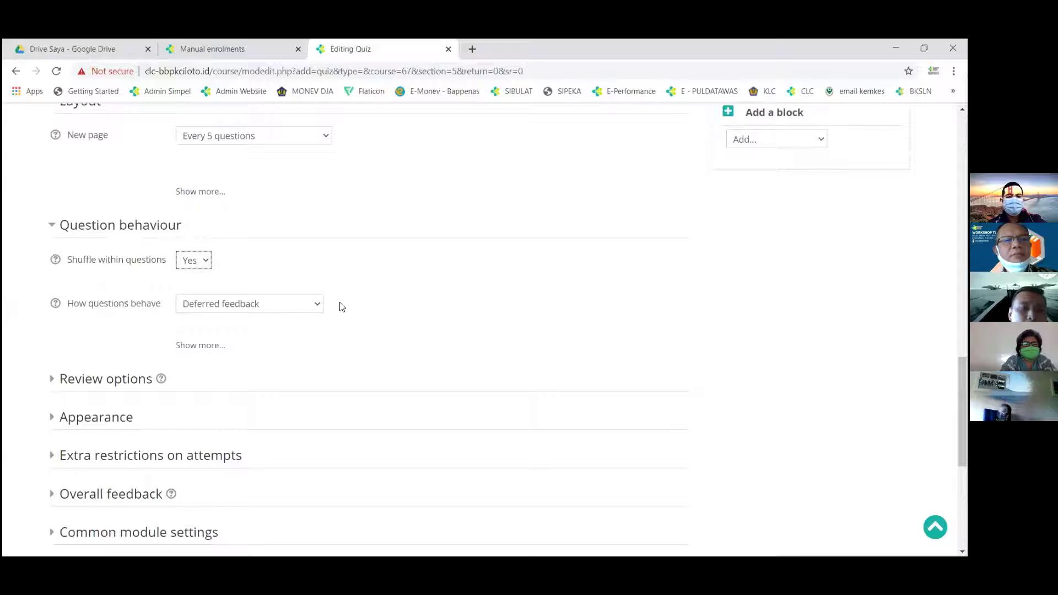
Step: Review the available question behaviour modes, keep Deferred feedback selected, and read the help for that setting
{"action": "left_click", "coordinate": [317, 305]}
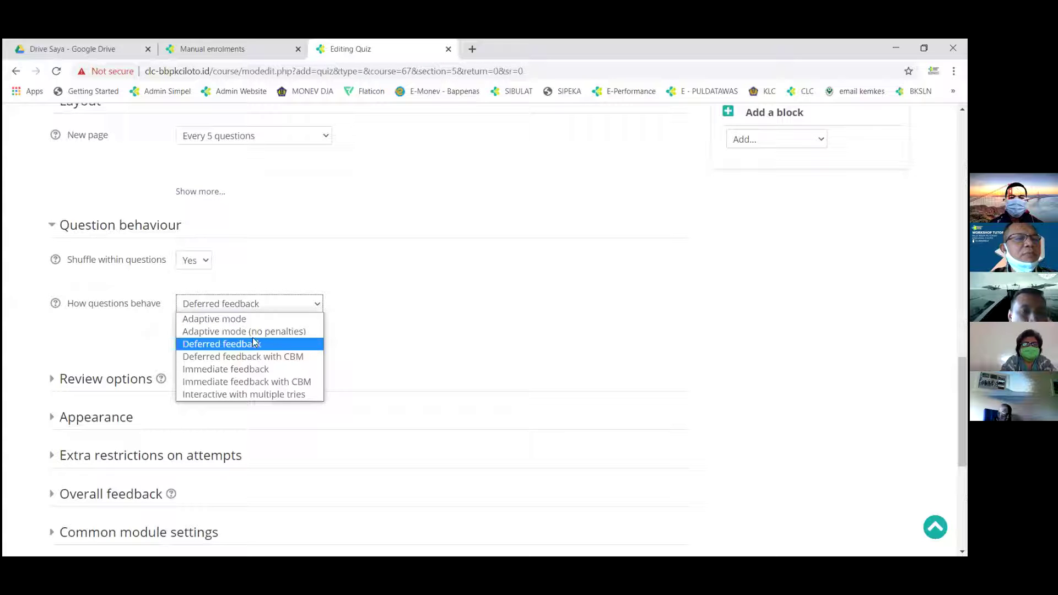
{"action": "left_click", "coordinate": [309, 343]}
{"action": "left_click", "coordinate": [57, 304]}
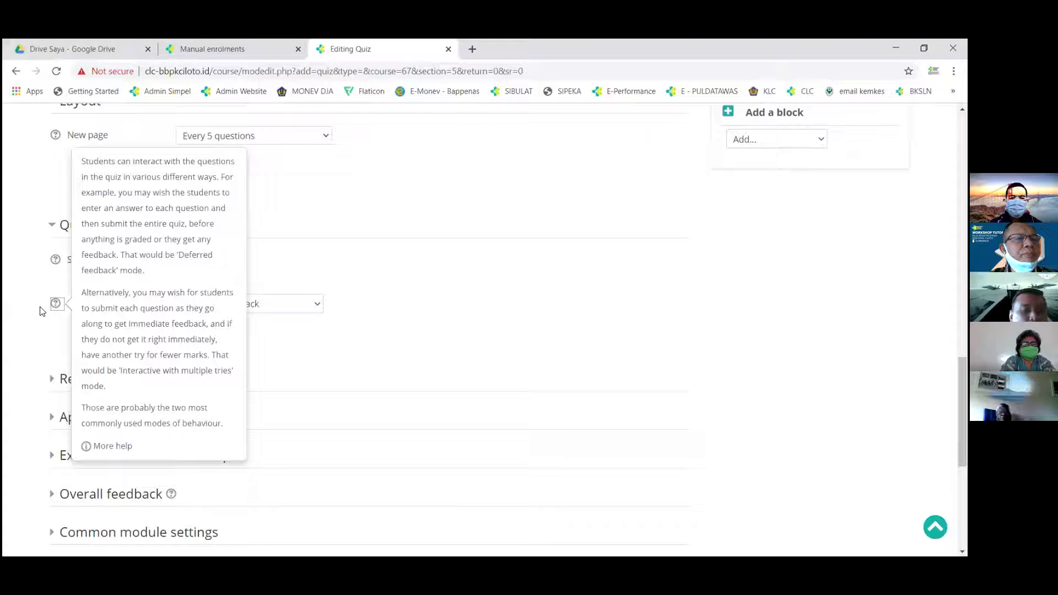
{"action": "left_click", "coordinate": [110, 315]}
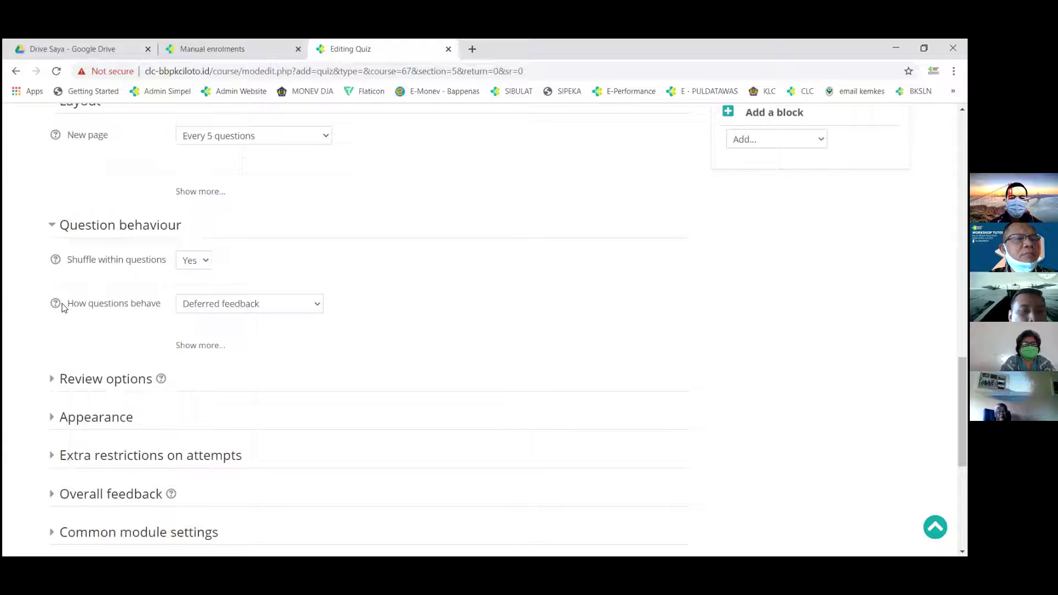
Step: Expand the review options and turn off specific feedback, general feedback, right answer and overall feedback immediately after the attempt
{"action": "scroll", "coordinate": [61, 298], "scroll_direction": "down", "scroll_amount": 1}
{"action": "scroll", "coordinate": [501, 300], "scroll_direction": "down", "scroll_amount": 2}
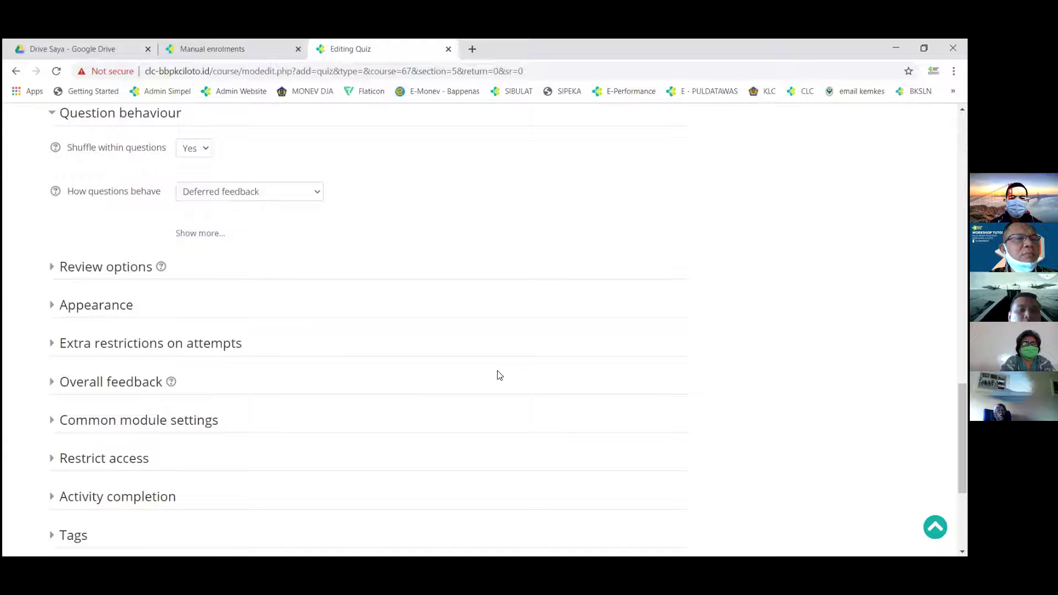
{"action": "key", "text": "Return"}
{"action": "scroll", "coordinate": [495, 380], "scroll_direction": "down", "scroll_amount": 1}
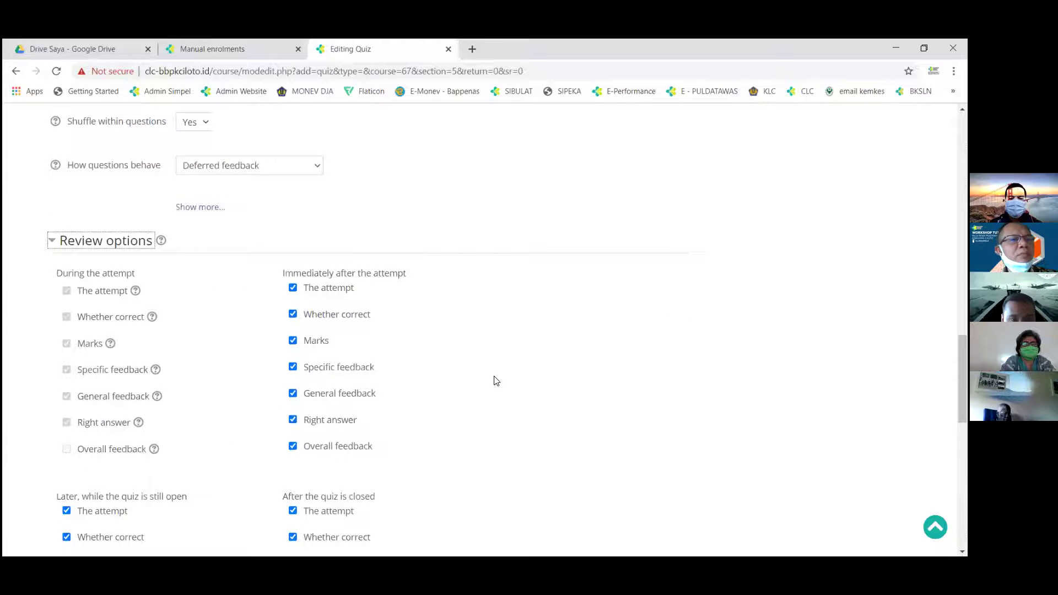
{"action": "scroll", "coordinate": [496, 381], "scroll_direction": "down", "scroll_amount": 3}
{"action": "left_click", "coordinate": [293, 365]}
{"action": "left_click", "coordinate": [293, 339]}
{"action": "left_click", "coordinate": [293, 312]}
{"action": "left_click", "coordinate": [293, 285]}
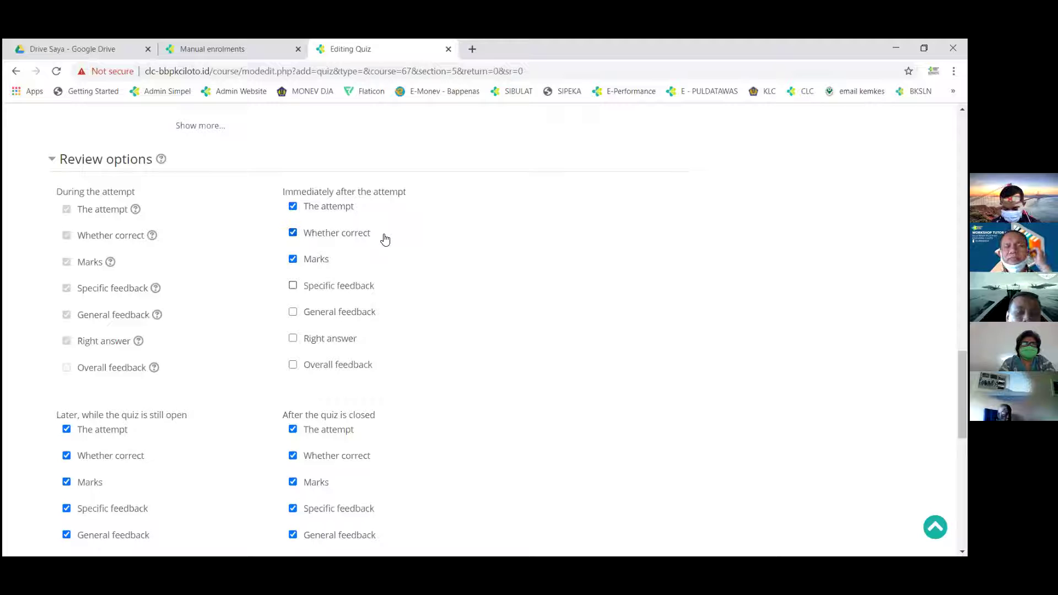
Step: Turn off specific feedback, general feedback, right answer and overall feedback for reviews later, while the quiz is still open
{"action": "scroll", "coordinate": [383, 237], "scroll_direction": "down", "scroll_amount": 1}
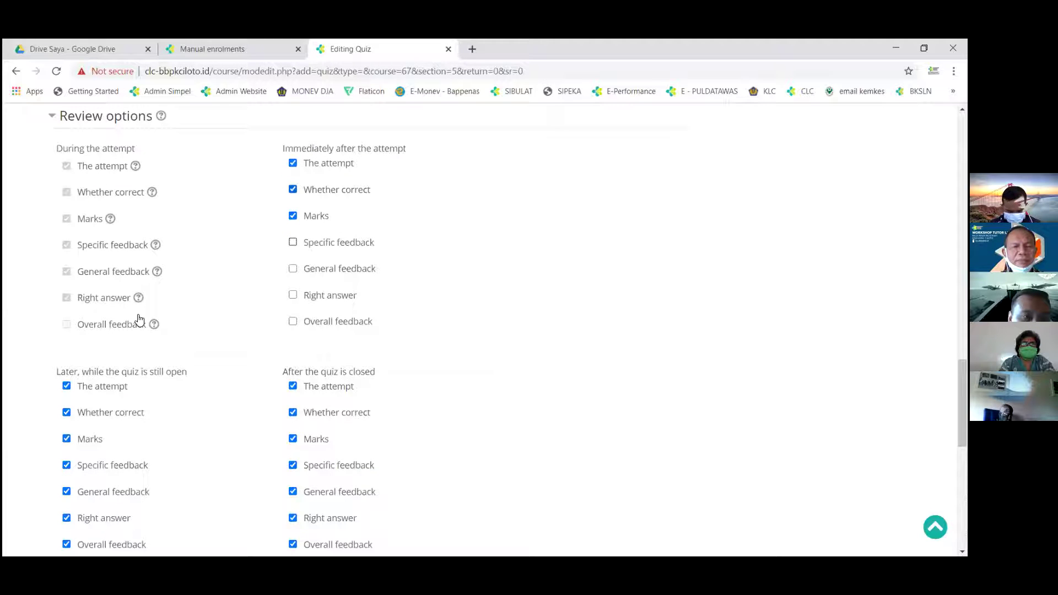
{"action": "scroll", "coordinate": [139, 319], "scroll_direction": "down", "scroll_amount": 2}
{"action": "left_click", "coordinate": [67, 366]}
{"action": "left_click", "coordinate": [66, 392]}
{"action": "left_click", "coordinate": [66, 419]}
{"action": "left_click", "coordinate": [66, 445]}
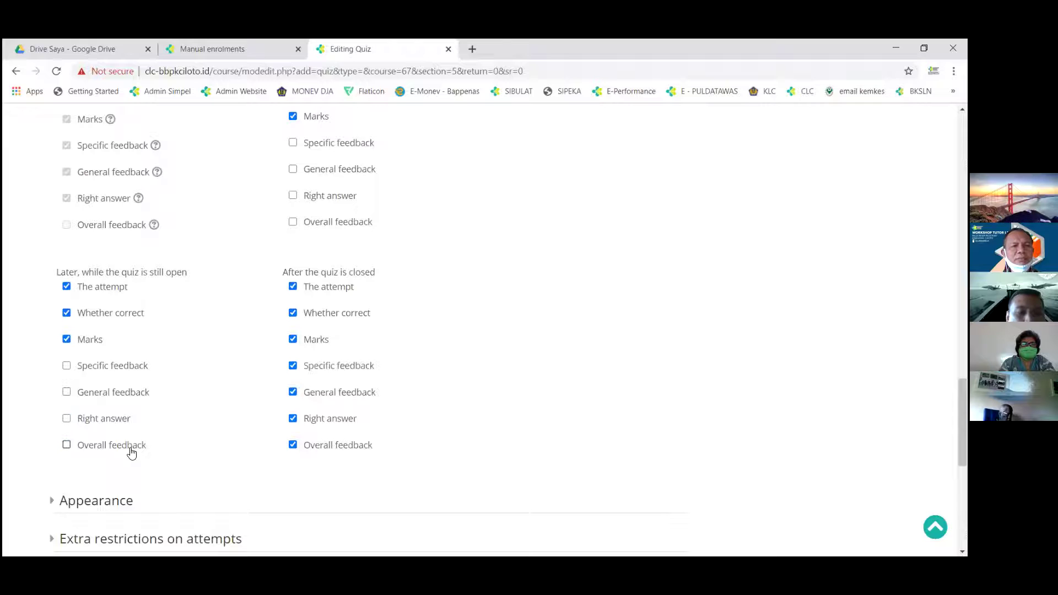
Step: Turn off specific, general and overall feedback and the right answer for reviews after the quiz is closed, and expand the Appearance settings
{"action": "left_click", "coordinate": [293, 444]}
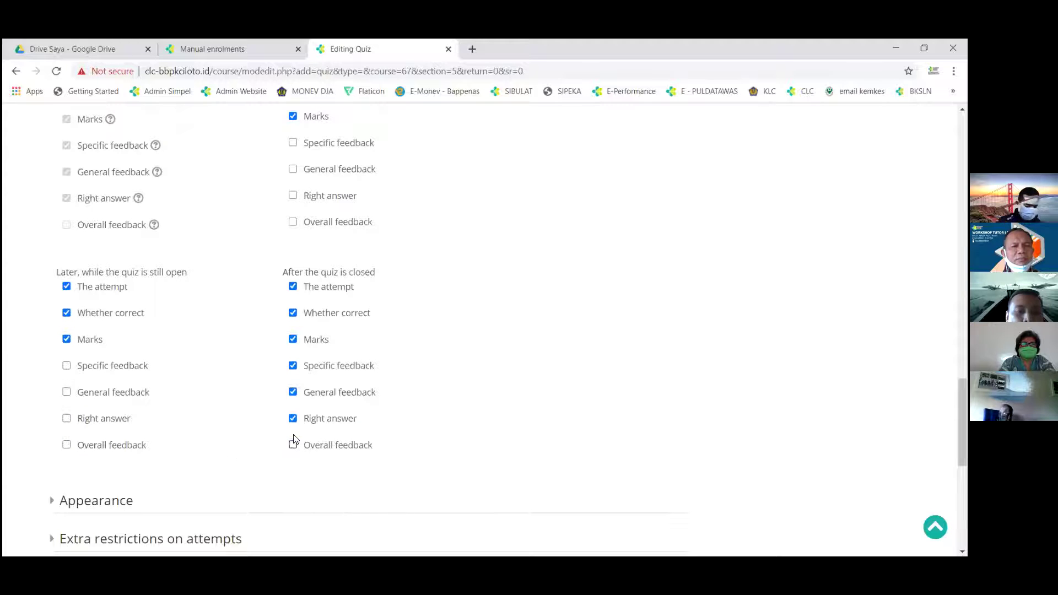
{"action": "left_click", "coordinate": [292, 419]}
{"action": "left_click", "coordinate": [292, 392]}
{"action": "left_click", "coordinate": [293, 365]}
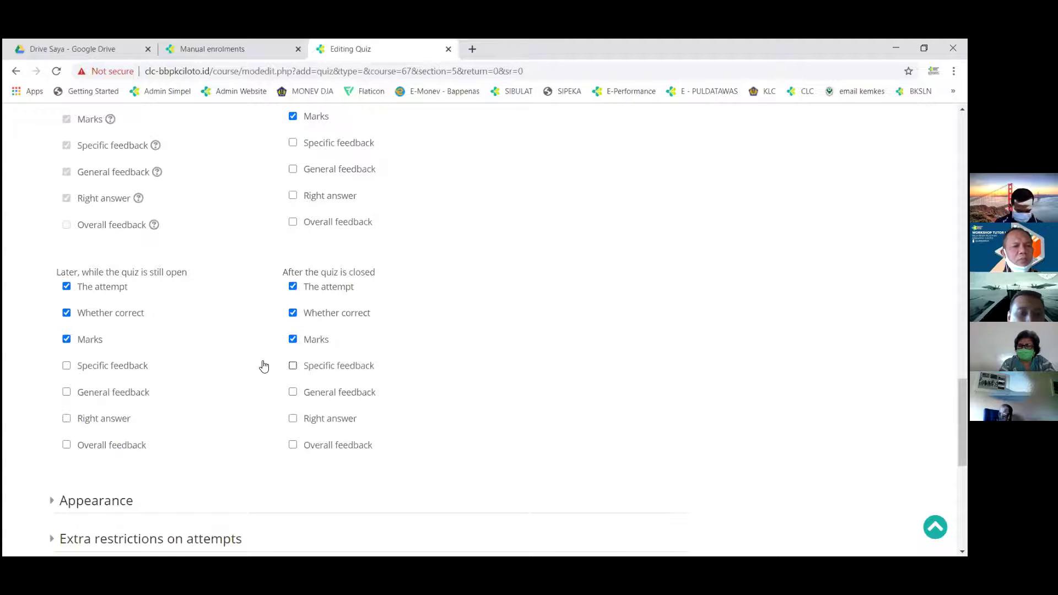
{"action": "scroll", "coordinate": [263, 367], "scroll_direction": "down", "scroll_amount": 2}
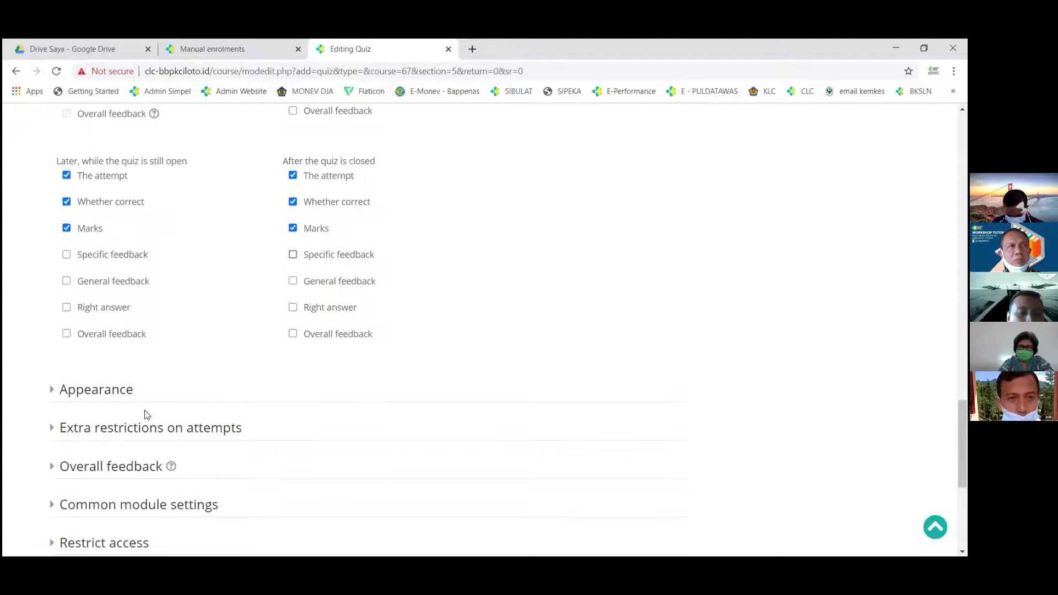
{"action": "left_click", "coordinate": [96, 389]}
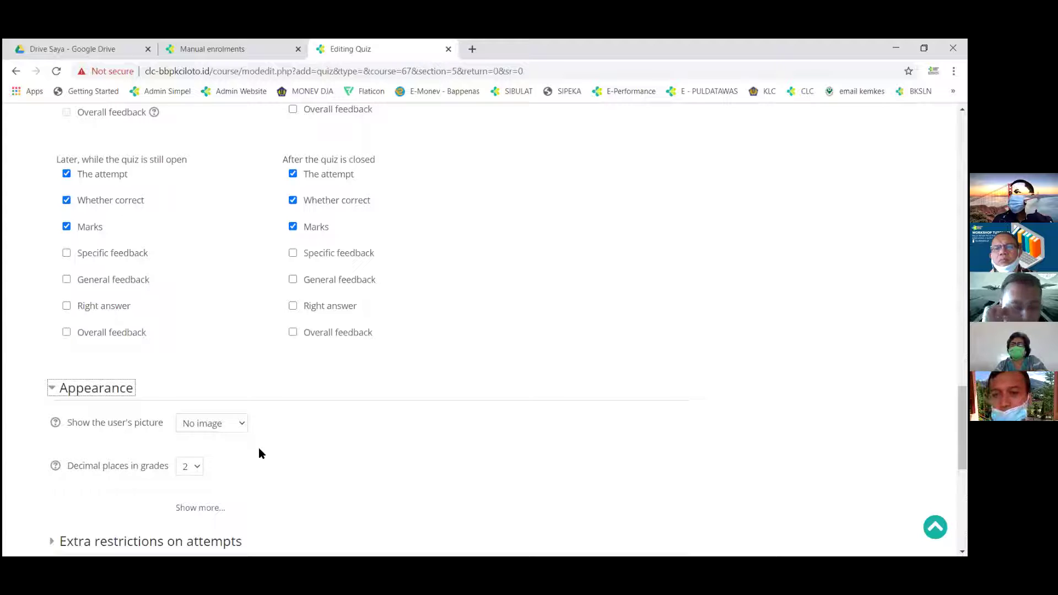
Step: Review the quiz's timing, grade, layout, question behaviour and review settings
{"action": "scroll", "coordinate": [260, 452], "scroll_direction": "up", "scroll_amount": 1}
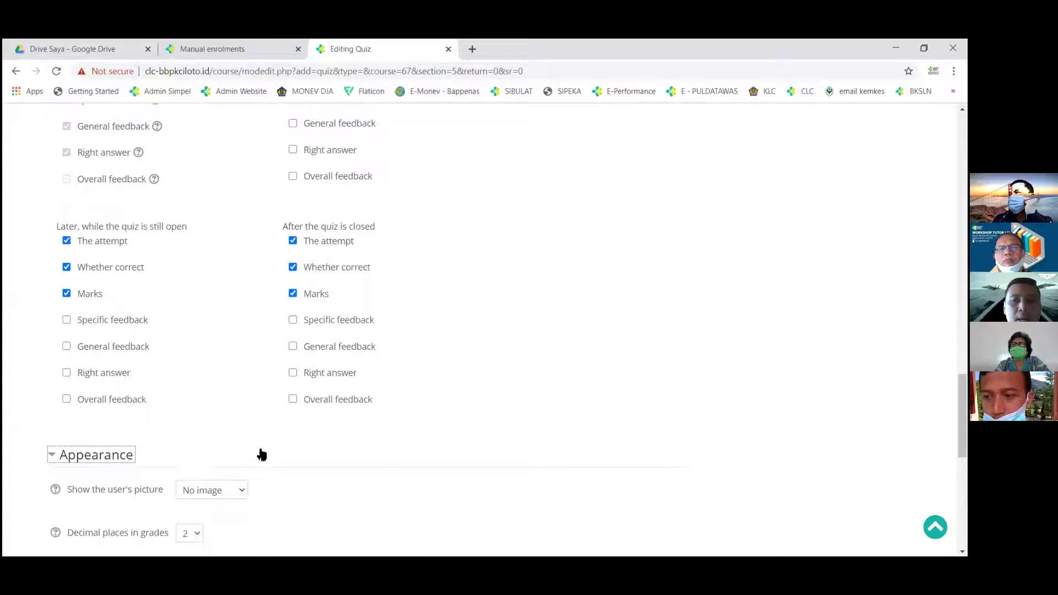
{"action": "scroll", "coordinate": [261, 453], "scroll_direction": "up", "scroll_amount": 5}
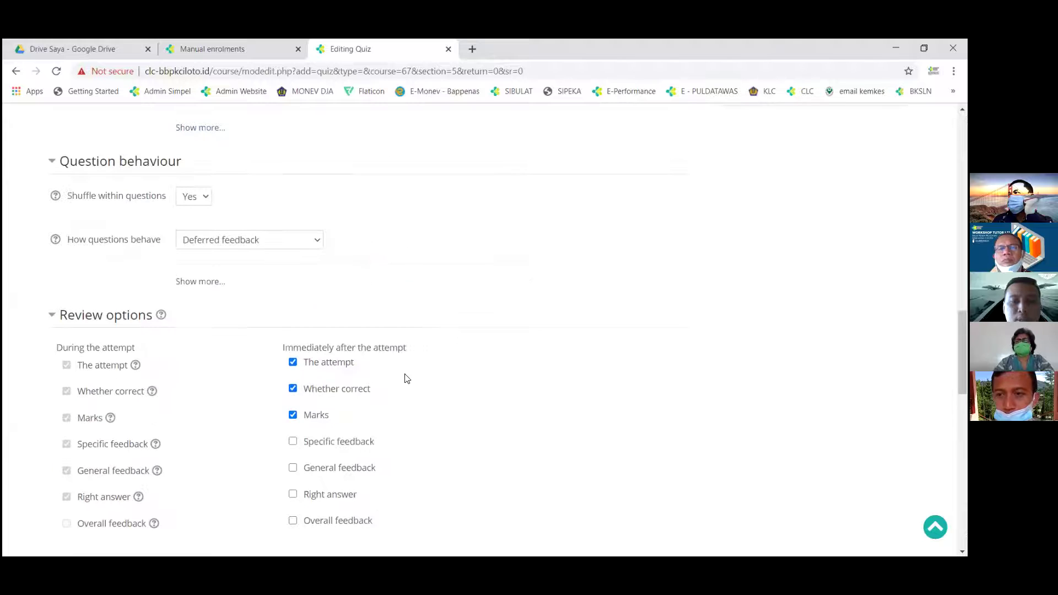
{"action": "scroll", "coordinate": [389, 403], "scroll_direction": "up", "scroll_amount": 1}
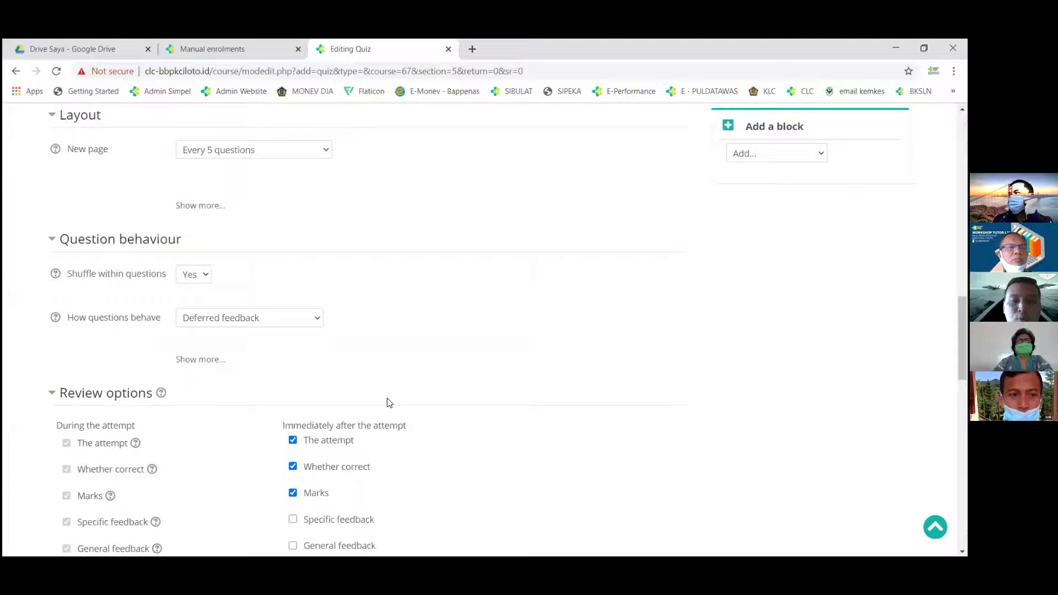
{"action": "scroll", "coordinate": [389, 403], "scroll_direction": "up", "scroll_amount": 7}
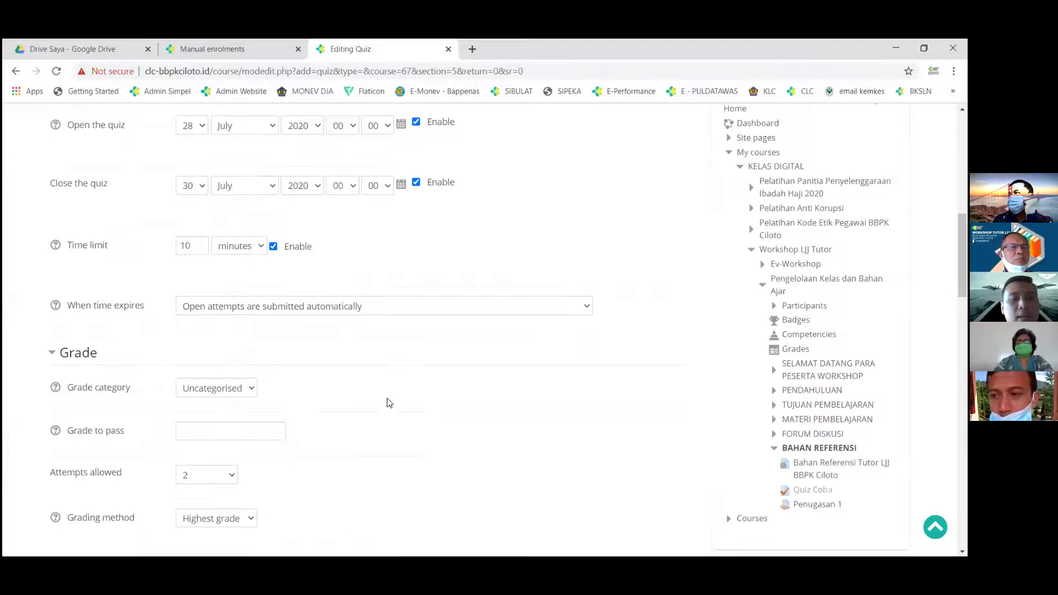
{"action": "scroll", "coordinate": [389, 403], "scroll_direction": "up", "scroll_amount": 2}
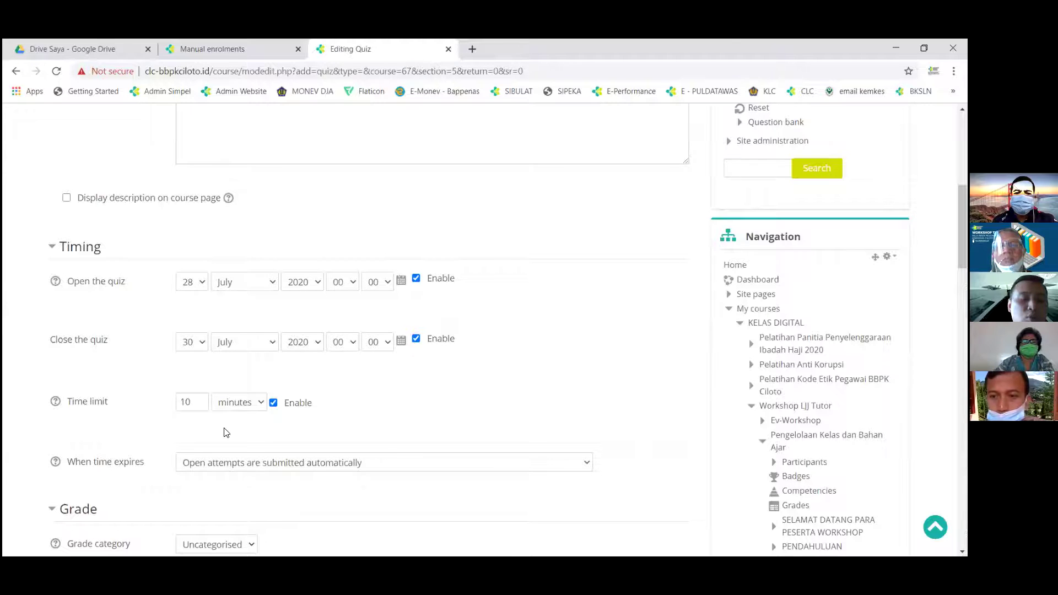
{"action": "scroll", "coordinate": [226, 432], "scroll_direction": "down", "scroll_amount": 1}
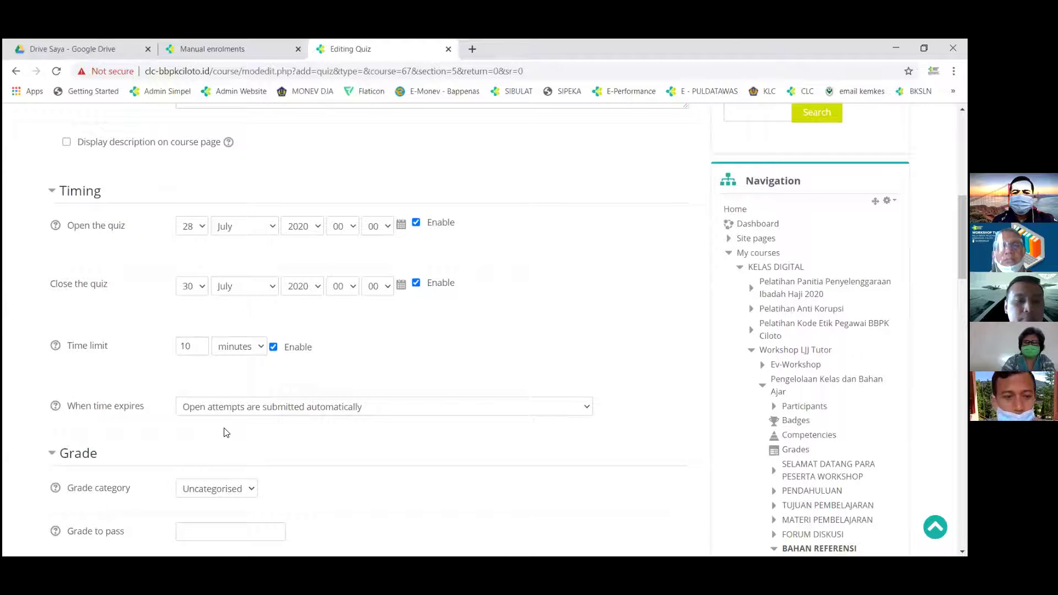
{"action": "scroll", "coordinate": [225, 433], "scroll_direction": "down", "scroll_amount": 1}
{"action": "scroll", "coordinate": [347, 420], "scroll_direction": "down", "scroll_amount": 8}
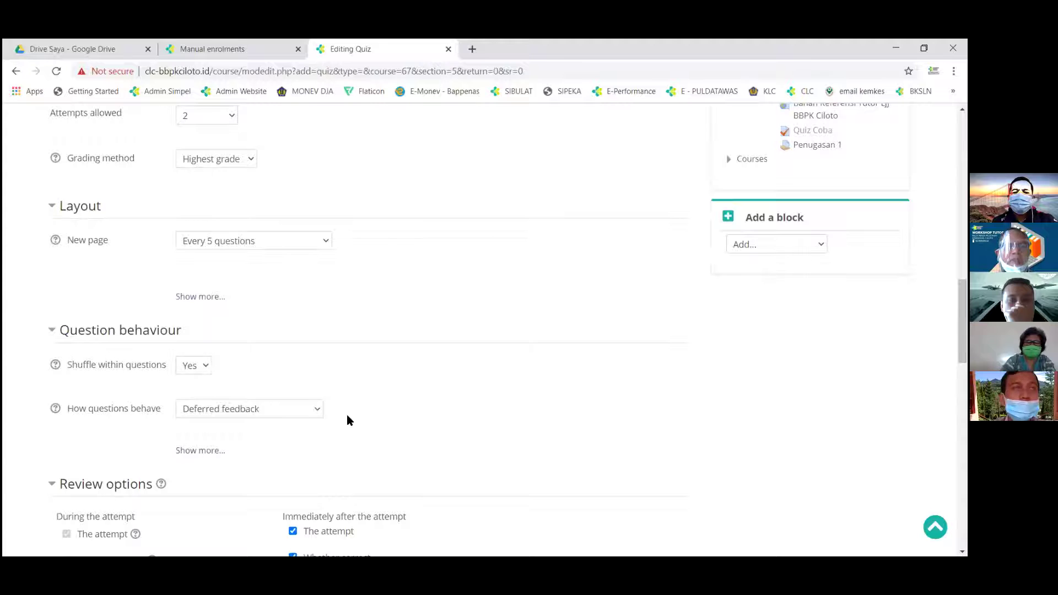
{"action": "scroll", "coordinate": [347, 420], "scroll_direction": "up", "scroll_amount": 1}
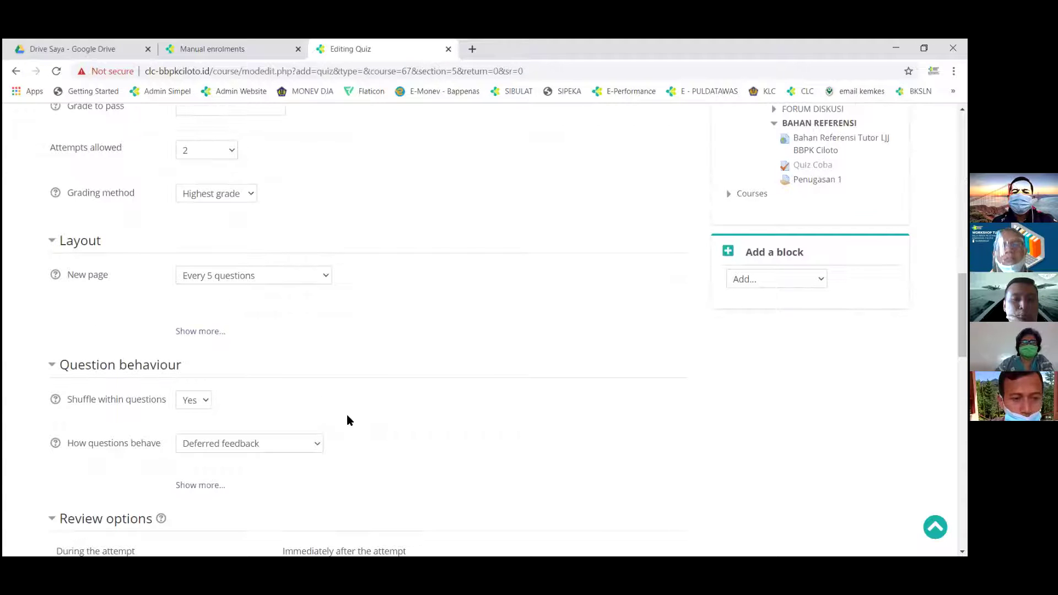
{"action": "scroll", "coordinate": [347, 420], "scroll_direction": "up", "scroll_amount": 2}
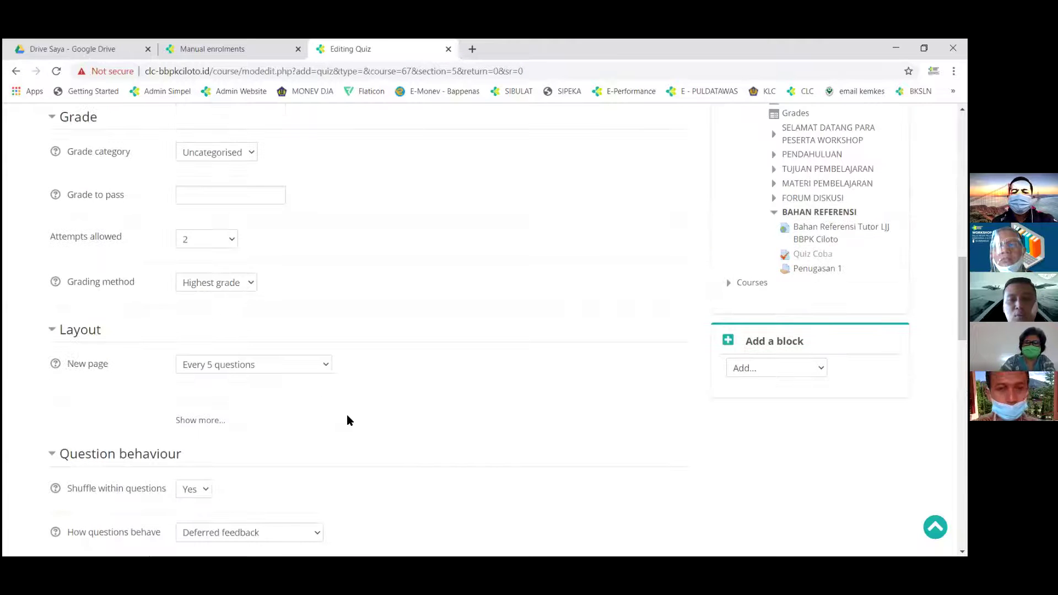
{"action": "scroll", "coordinate": [347, 420], "scroll_direction": "up", "scroll_amount": 3}
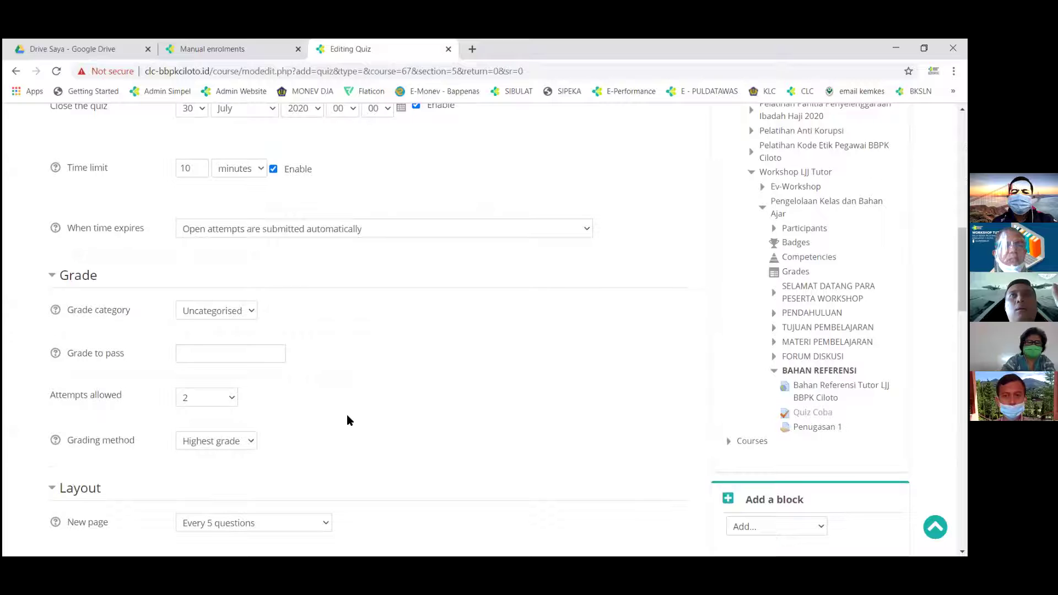
{"action": "scroll", "coordinate": [347, 420], "scroll_direction": "up", "scroll_amount": 3}
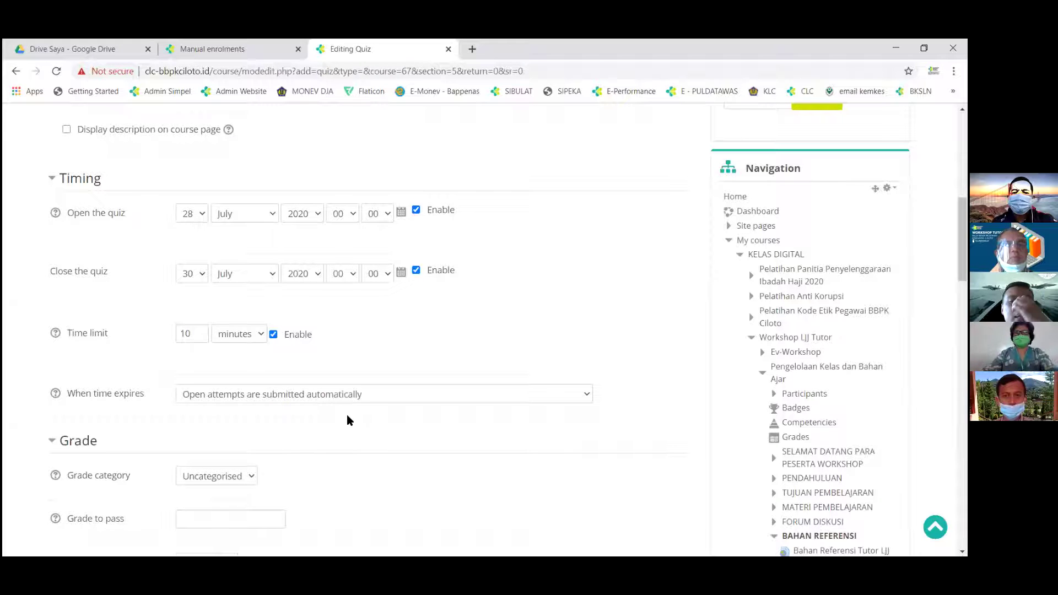
{"action": "scroll", "coordinate": [347, 418], "scroll_direction": "down", "scroll_amount": 3}
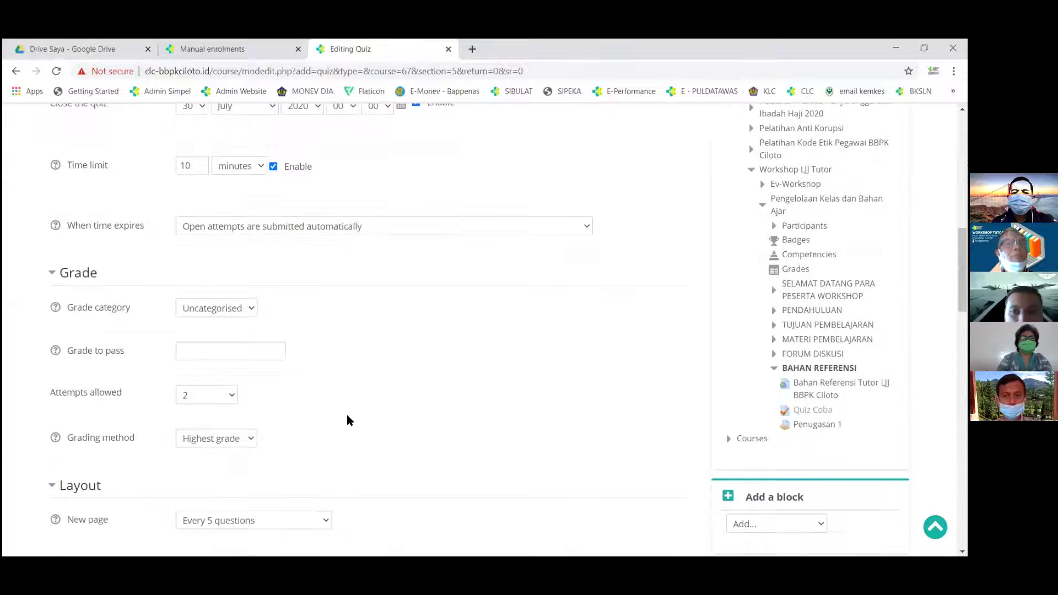
{"action": "scroll", "coordinate": [348, 421], "scroll_direction": "down", "scroll_amount": 2}
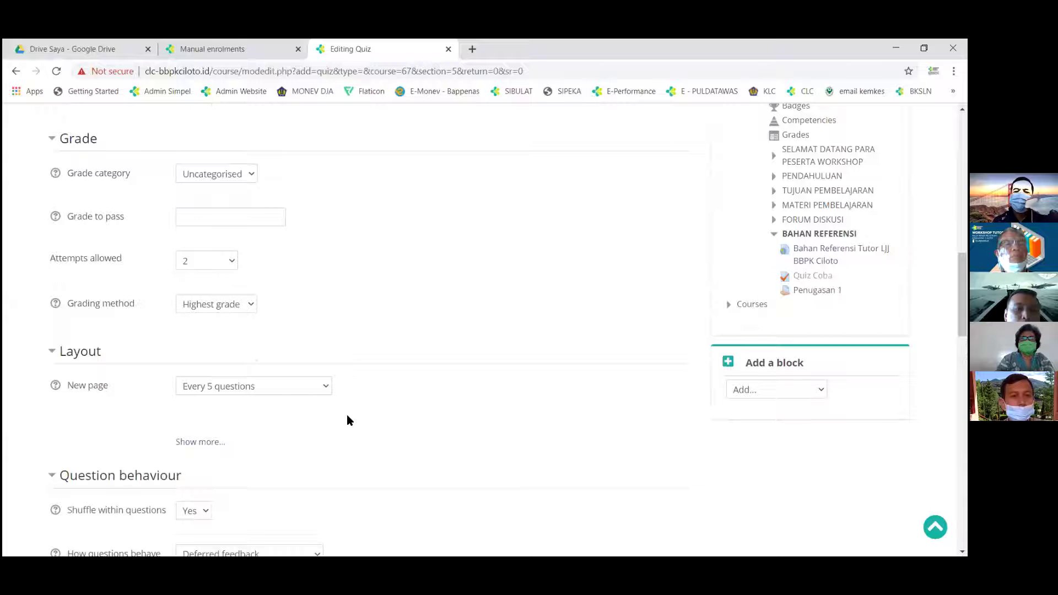
{"action": "scroll", "coordinate": [347, 420], "scroll_direction": "down", "scroll_amount": 2}
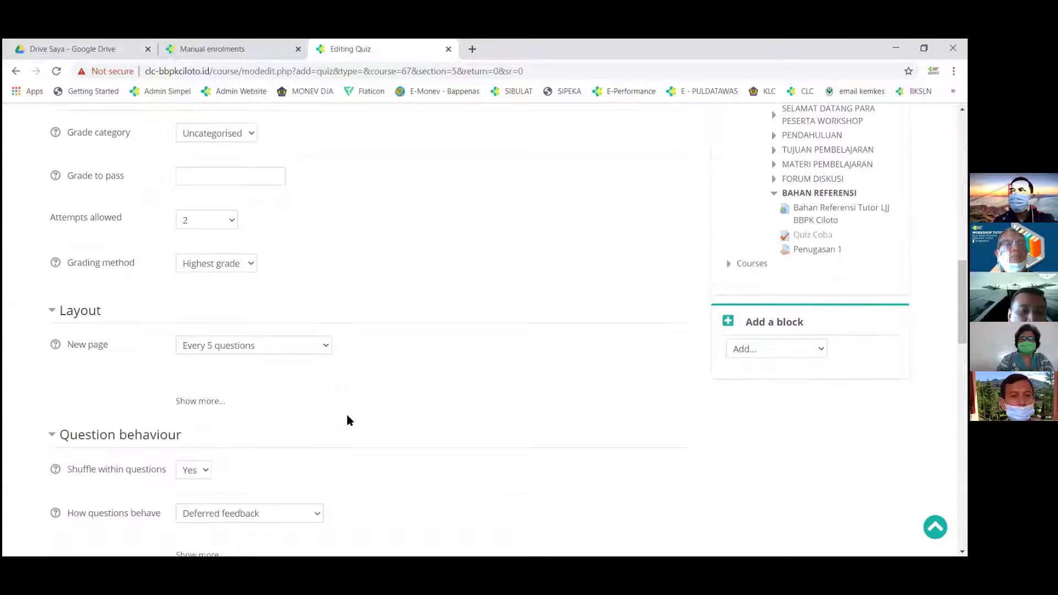
{"action": "scroll", "coordinate": [347, 421], "scroll_direction": "down", "scroll_amount": 2}
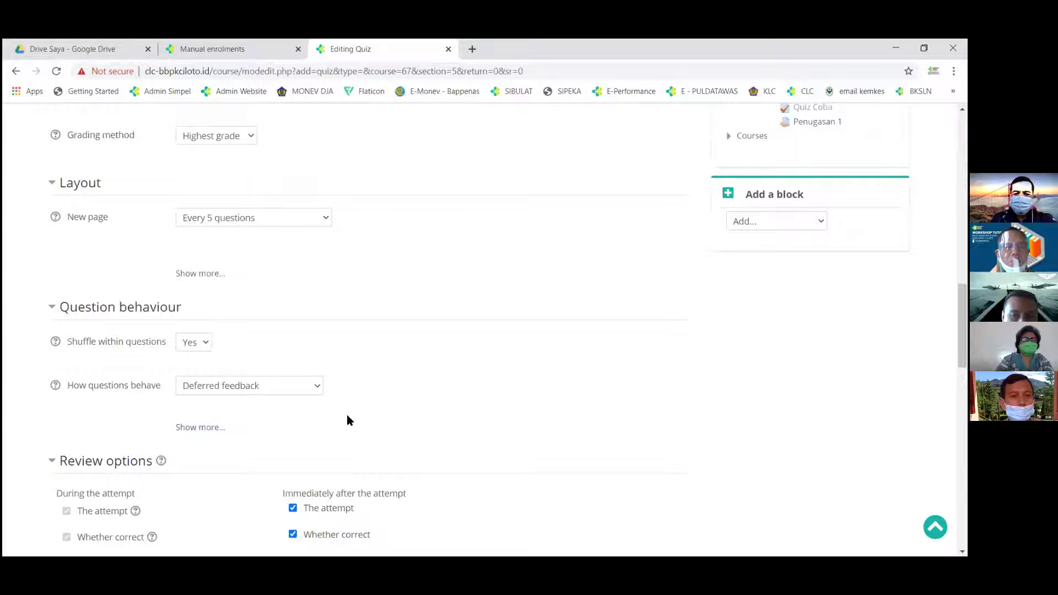
Step: Set the decimal places in grades to 0 in the quiz's Appearance settings
{"action": "scroll", "coordinate": [350, 421], "scroll_direction": "down", "scroll_amount": 8}
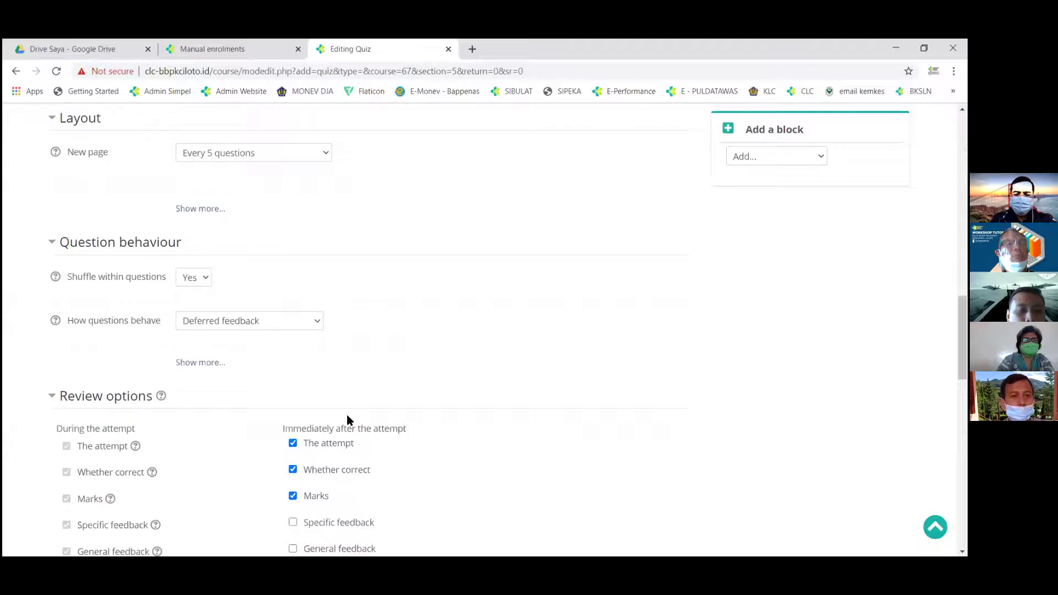
{"action": "scroll", "coordinate": [347, 420], "scroll_direction": "down", "scroll_amount": 4}
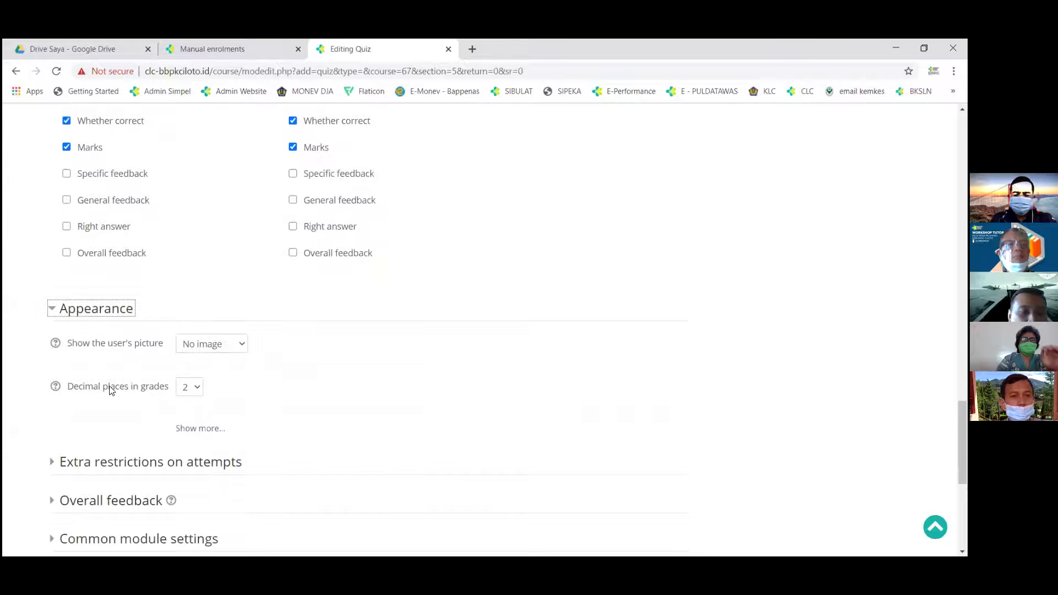
{"action": "left_click", "coordinate": [190, 374]}
{"action": "left_click", "coordinate": [188, 388]}
Step: Expand Activity completion and set completion tracking to "Show activity as complete when conditions are met"
{"action": "scroll", "coordinate": [392, 351], "scroll_direction": "down", "scroll_amount": 1}
{"action": "scroll", "coordinate": [392, 350], "scroll_direction": "down", "scroll_amount": 1}
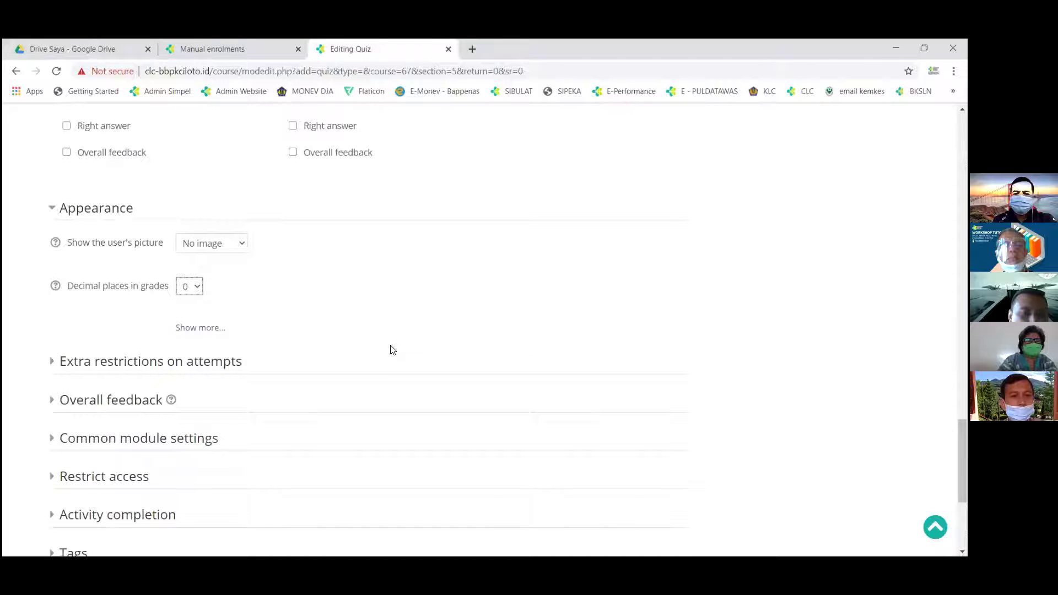
{"action": "scroll", "coordinate": [189, 342], "scroll_direction": "down", "scroll_amount": 2}
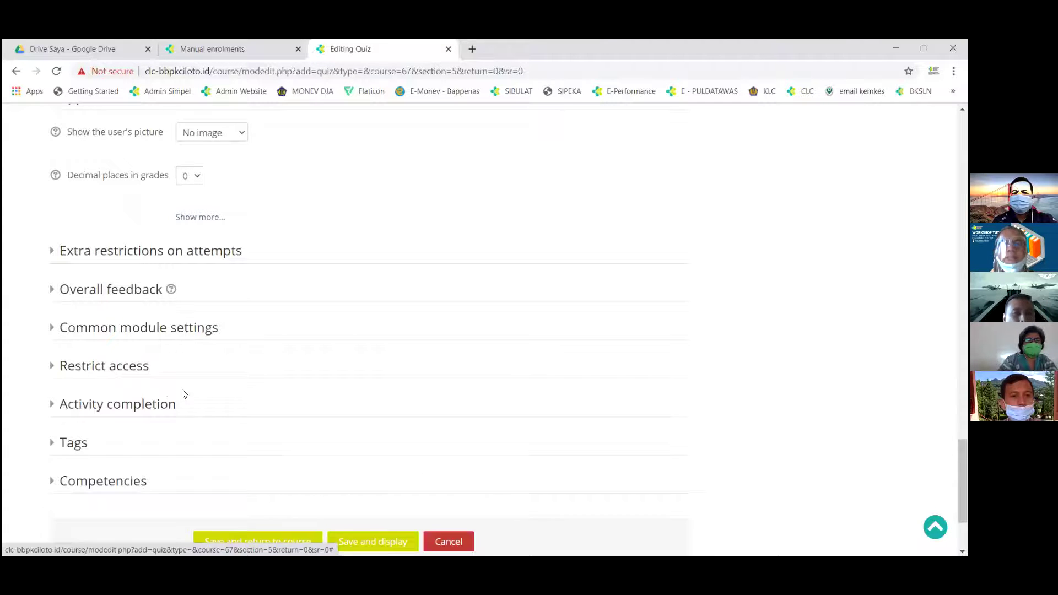
{"action": "key", "text": "Tab"}
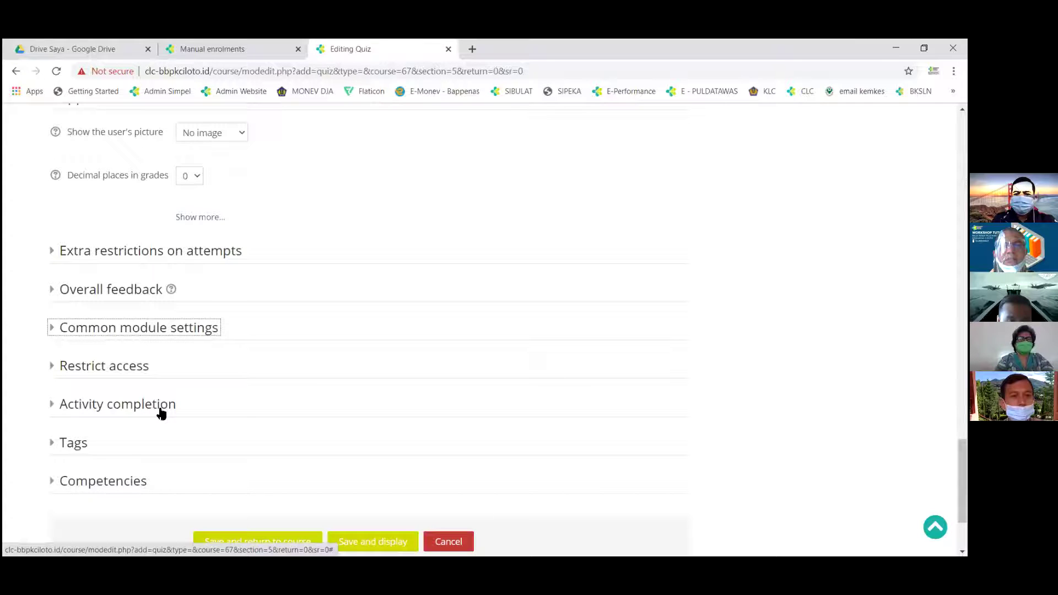
{"action": "left_click", "coordinate": [161, 410]}
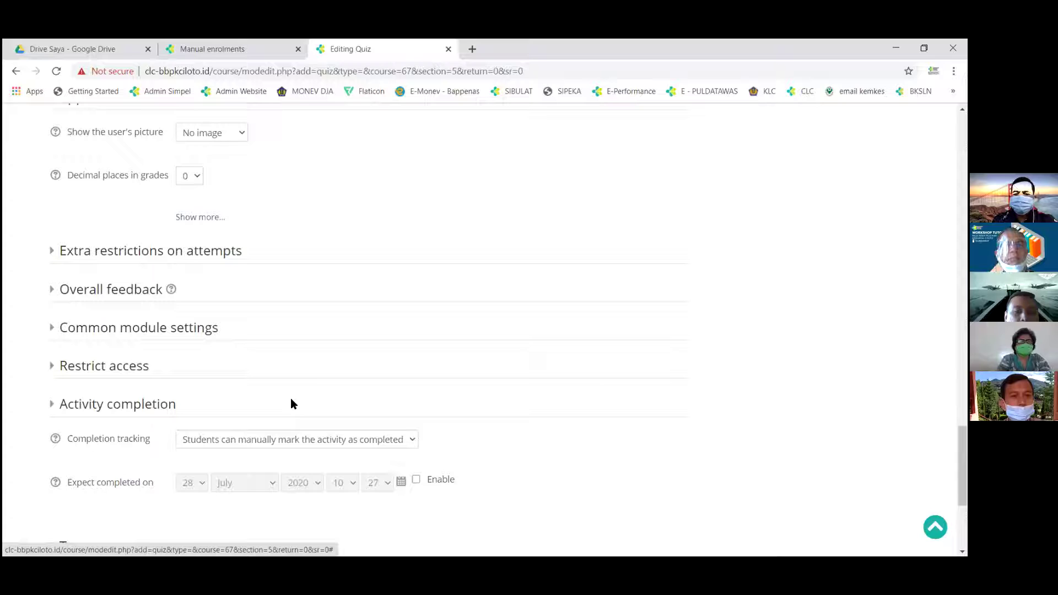
{"action": "left_click", "coordinate": [414, 443]}
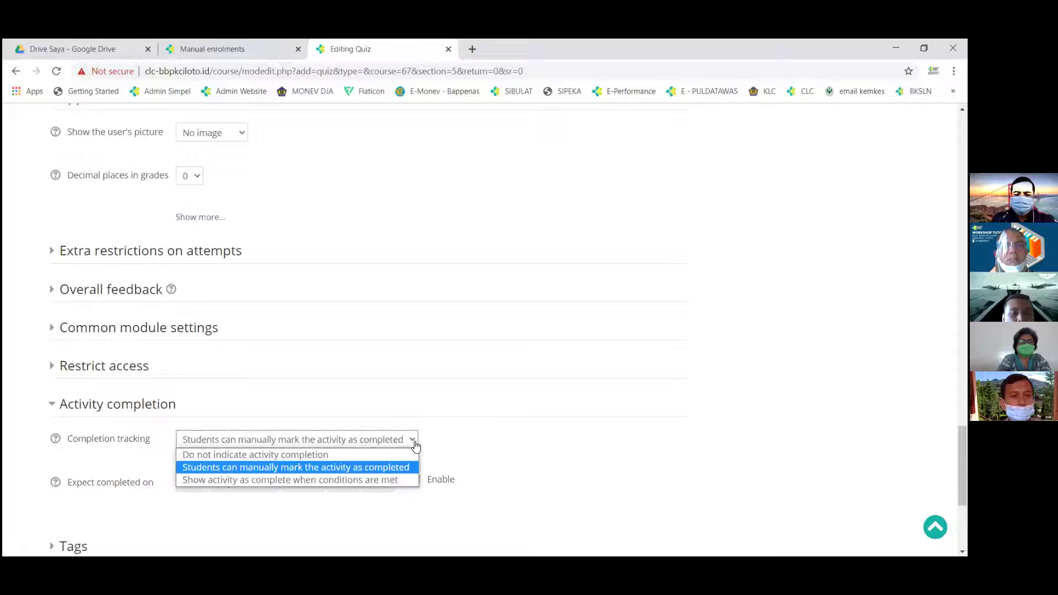
{"action": "left_click", "coordinate": [379, 481]}
{"action": "scroll", "coordinate": [278, 439], "scroll_direction": "down", "scroll_amount": 1}
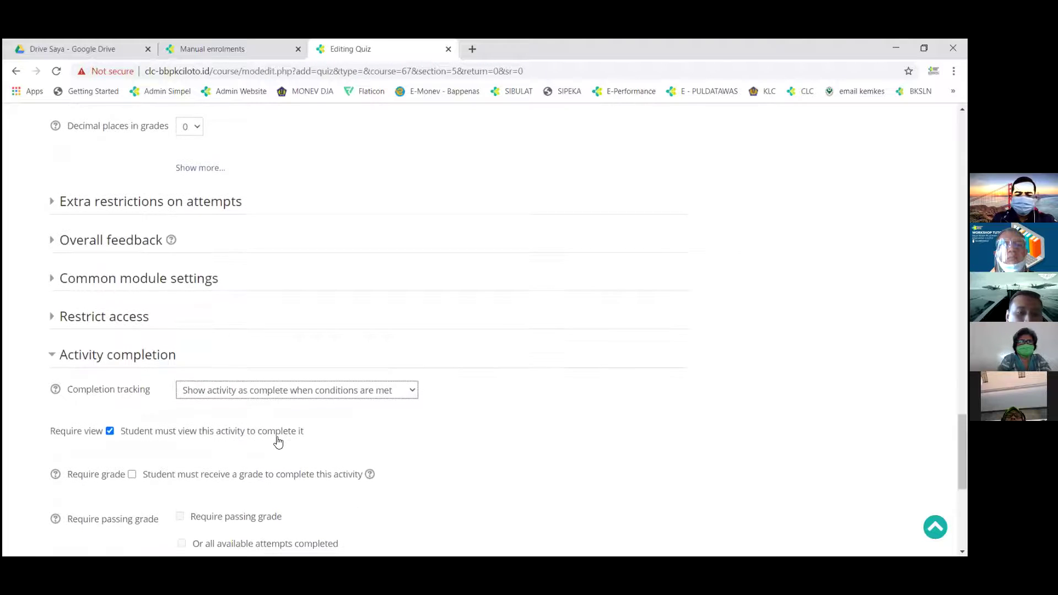
Step: Require students to receive a grade to complete the quiz, and save the quiz settings to return to the course
{"action": "scroll", "coordinate": [287, 438], "scroll_direction": "down", "scroll_amount": 1}
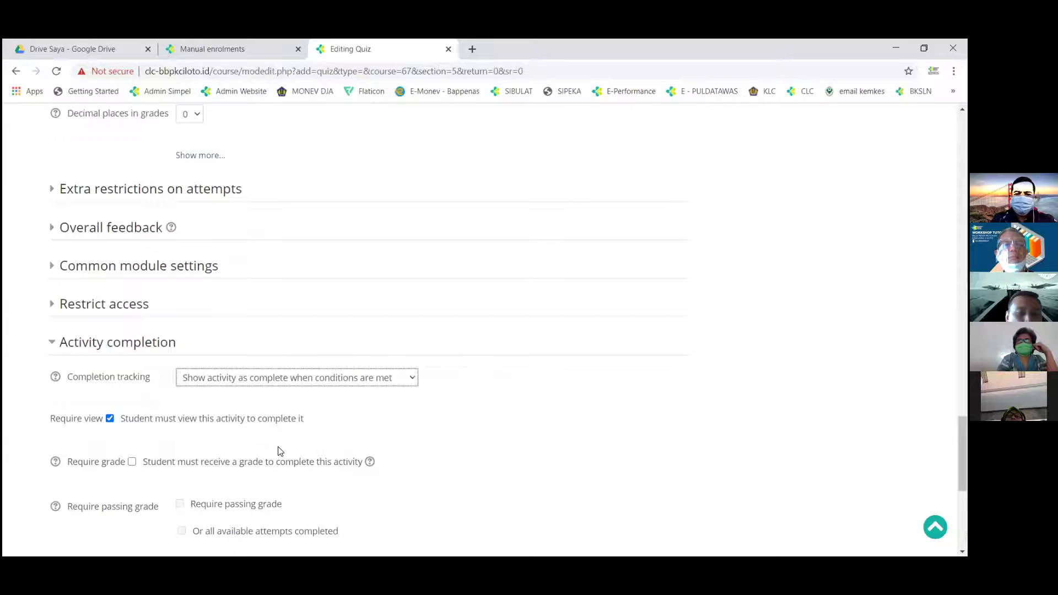
{"action": "scroll", "coordinate": [280, 451], "scroll_direction": "down", "scroll_amount": 1}
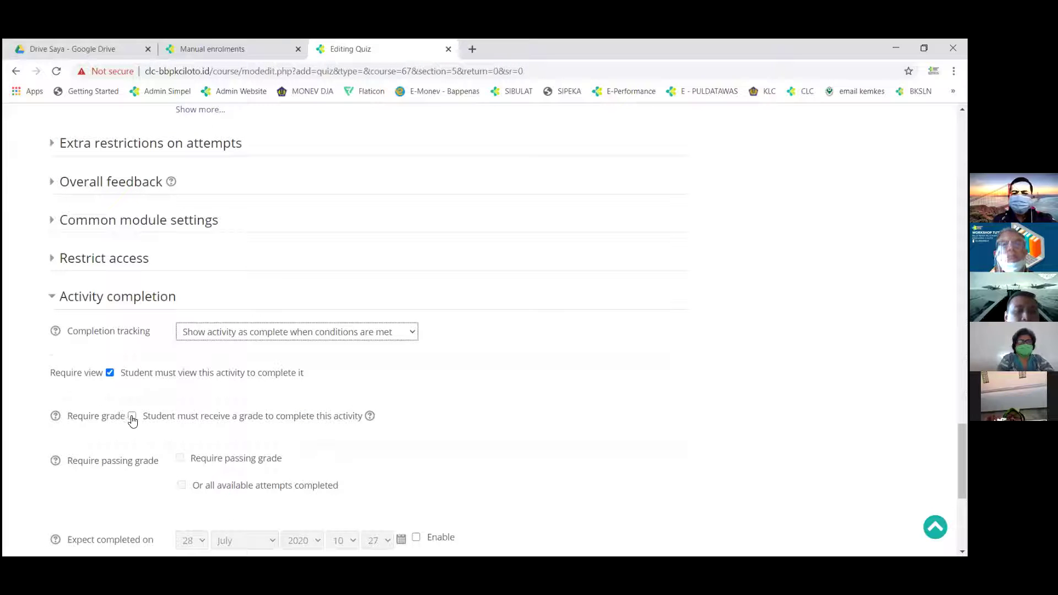
{"action": "left_click", "coordinate": [149, 421]}
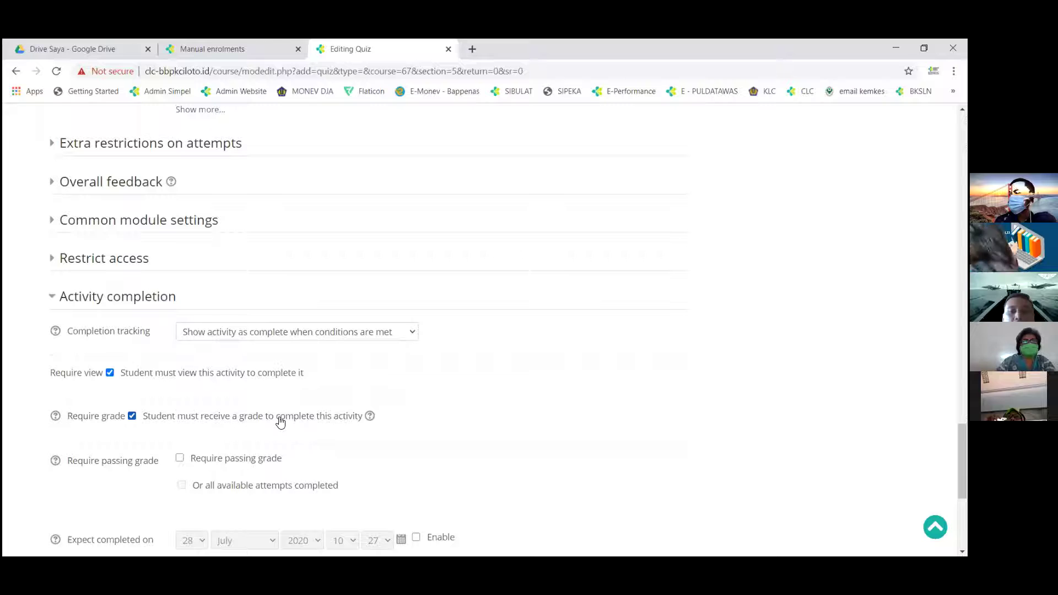
{"action": "scroll", "coordinate": [280, 422], "scroll_direction": "down", "scroll_amount": 1}
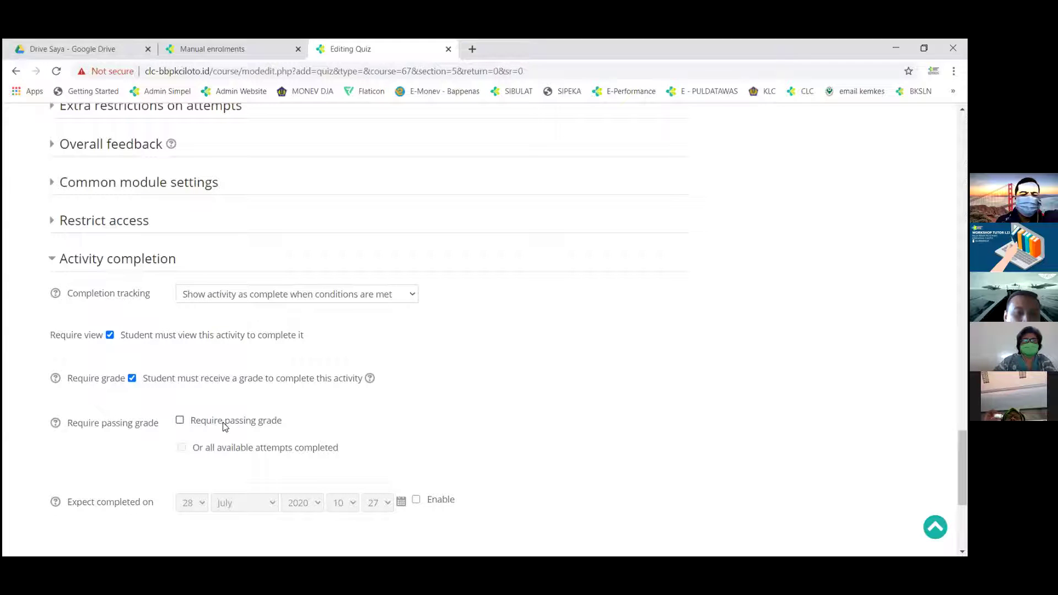
{"action": "scroll", "coordinate": [224, 427], "scroll_direction": "down", "scroll_amount": 1}
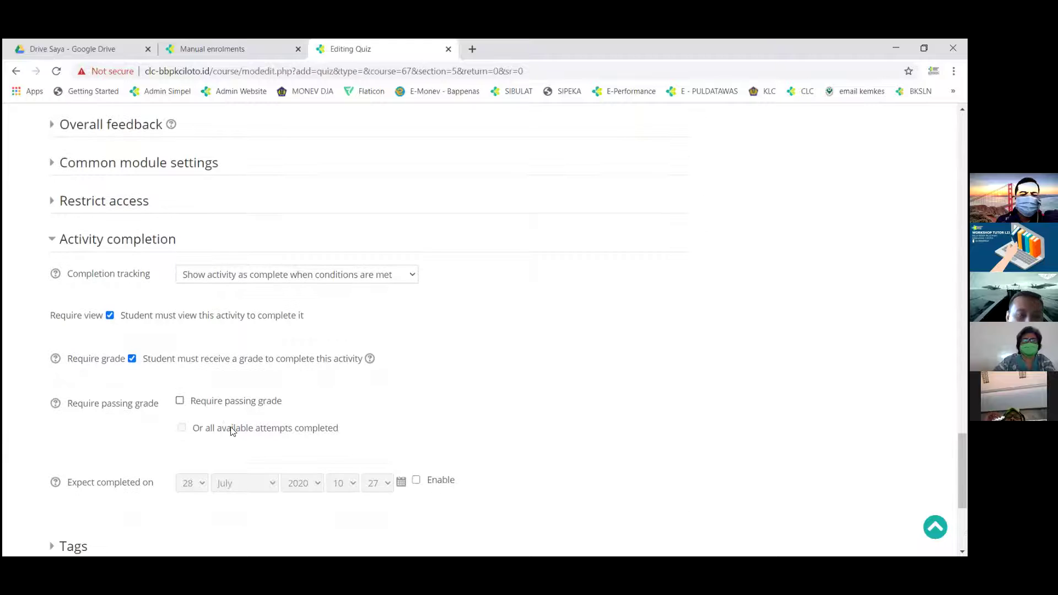
{"action": "scroll", "coordinate": [229, 429], "scroll_direction": "down", "scroll_amount": 2}
{"action": "scroll", "coordinate": [138, 372], "scroll_direction": "down", "scroll_amount": 1}
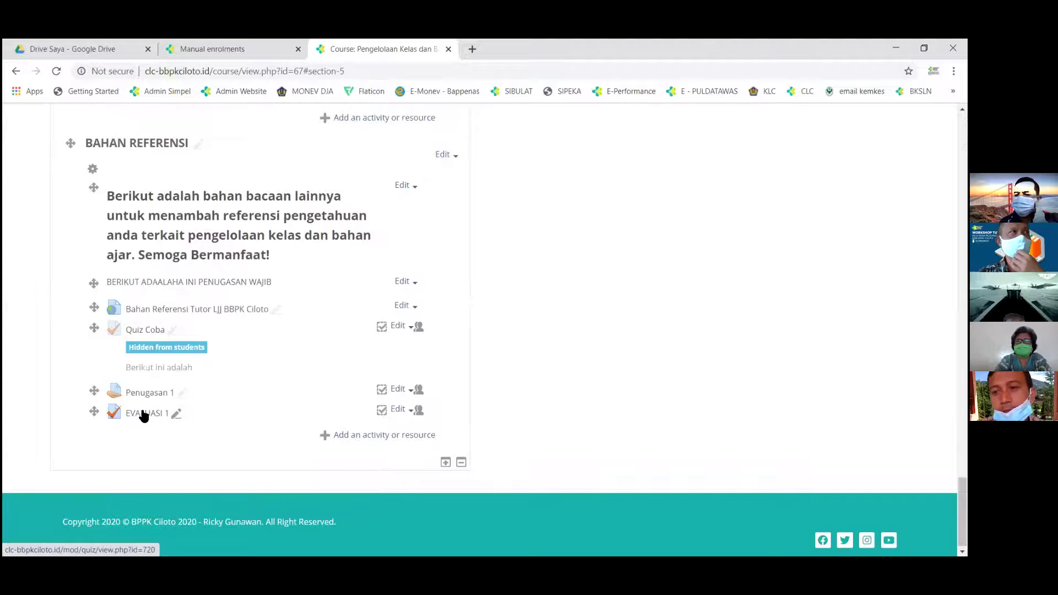
Step: Check the EVALUASI 1 quiz's information page and return to the BAHAN REFERENSI section of the course
{"action": "left_click", "coordinate": [144, 414]}
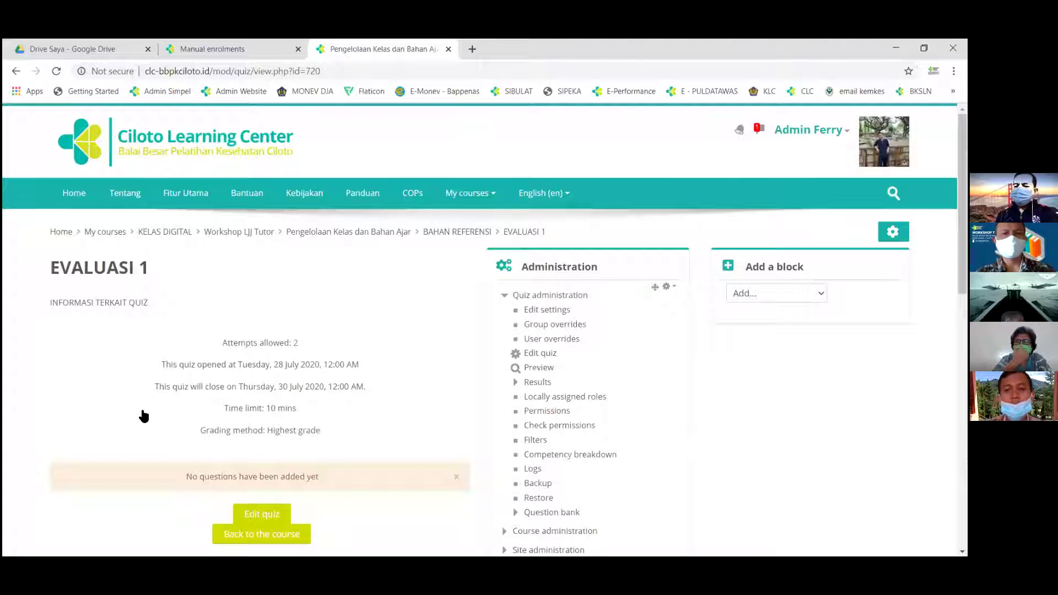
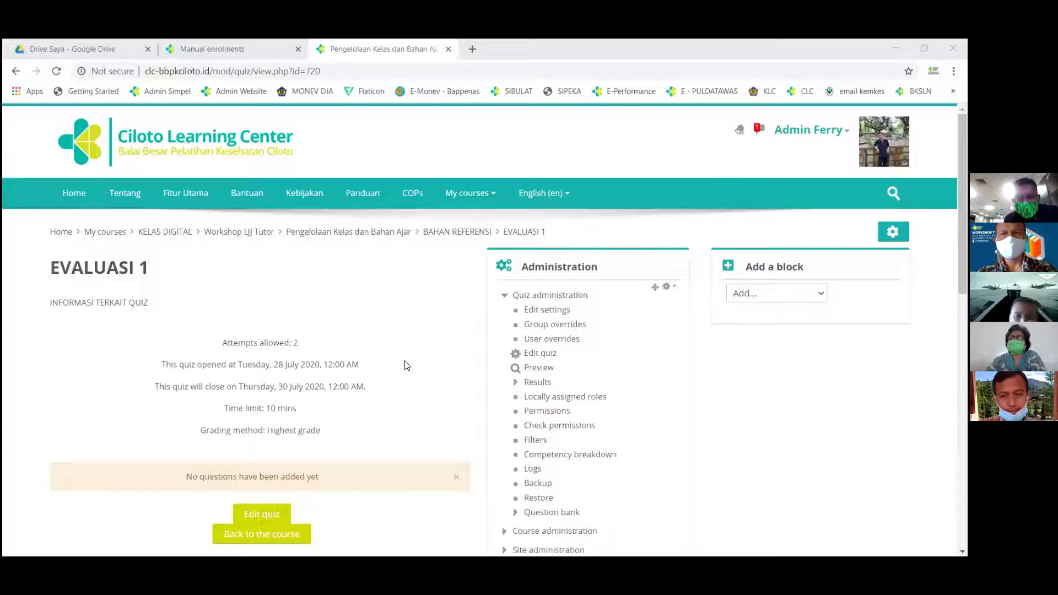
{"action": "scroll", "coordinate": [406, 365], "scroll_direction": "down", "scroll_amount": 1}
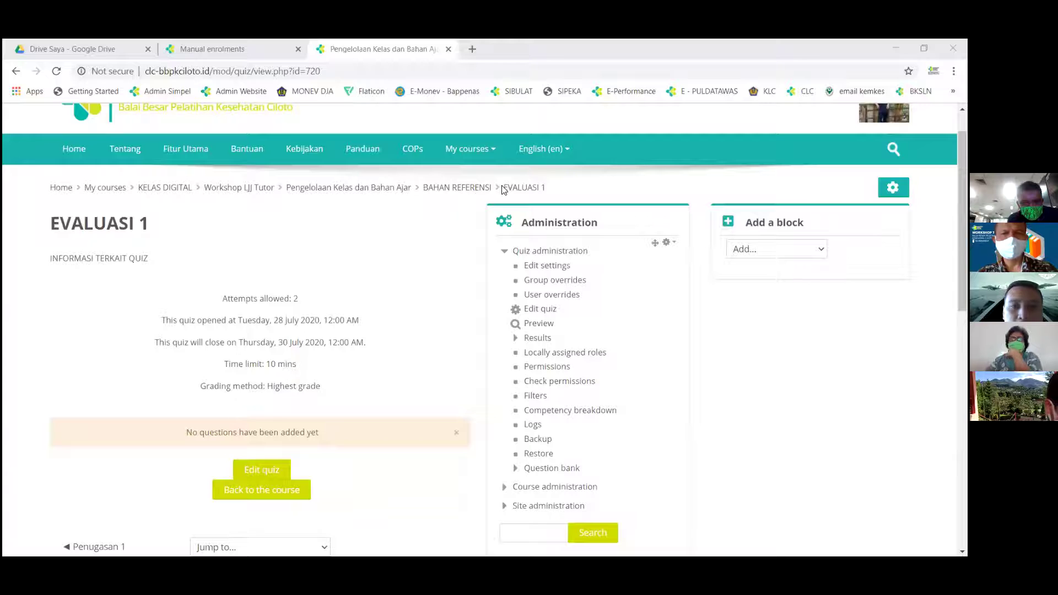
{"action": "left_click", "coordinate": [479, 191]}
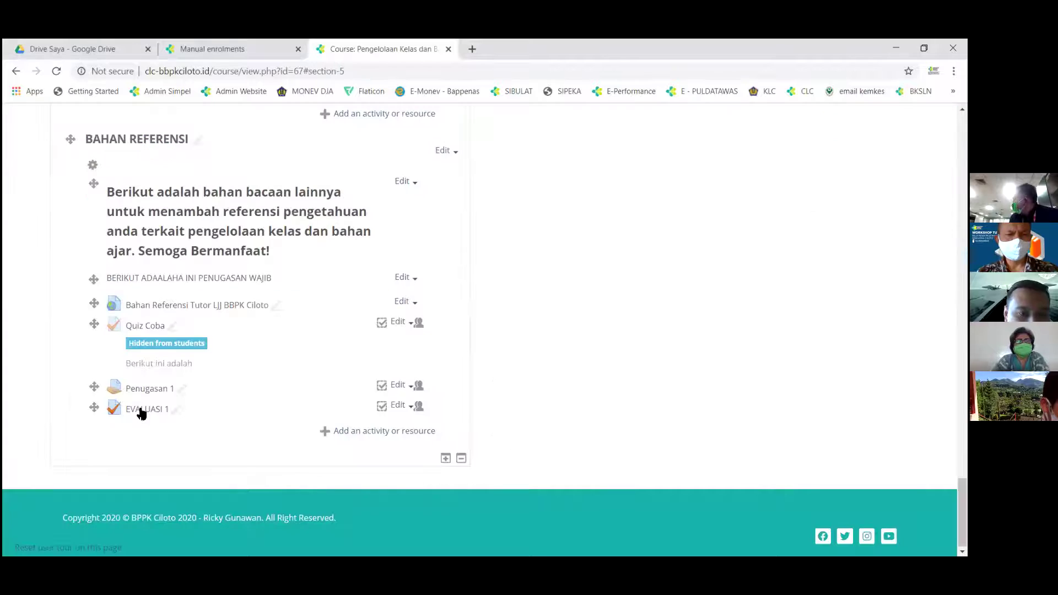
Step: Open the EVALUASI 1 quiz for editing and start adding a new Multiple choice question
{"action": "left_click", "coordinate": [141, 412]}
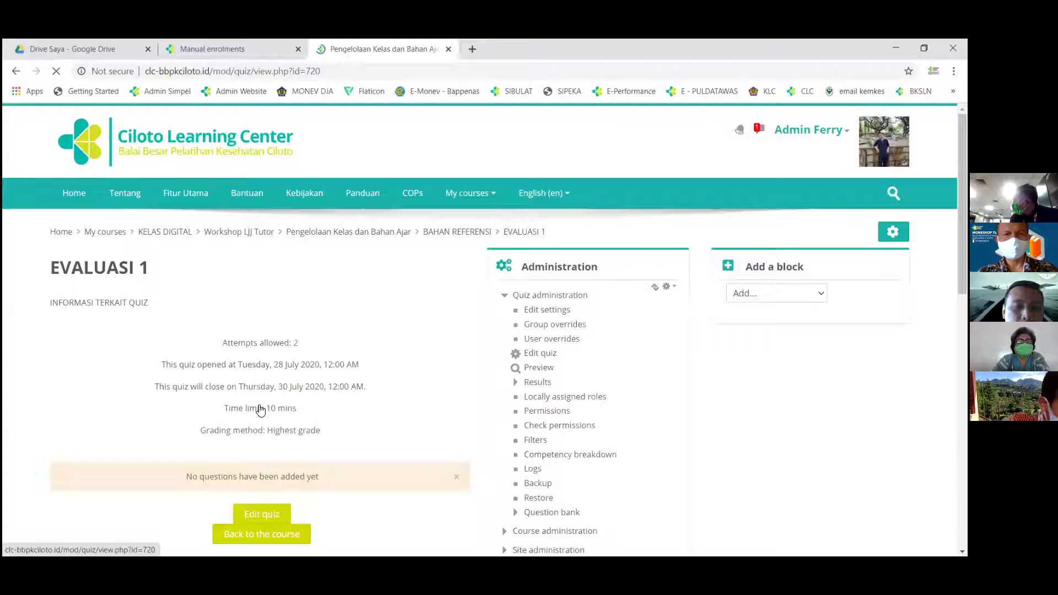
{"action": "scroll", "coordinate": [306, 396], "scroll_direction": "down", "scroll_amount": 2}
{"action": "left_click", "coordinate": [284, 408]}
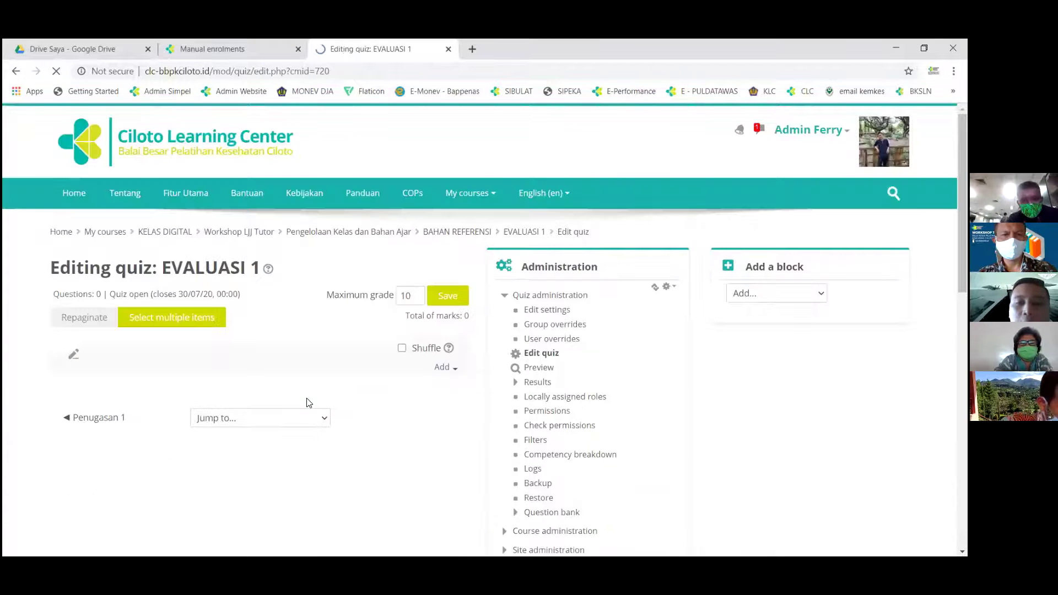
{"action": "left_click", "coordinate": [455, 369]}
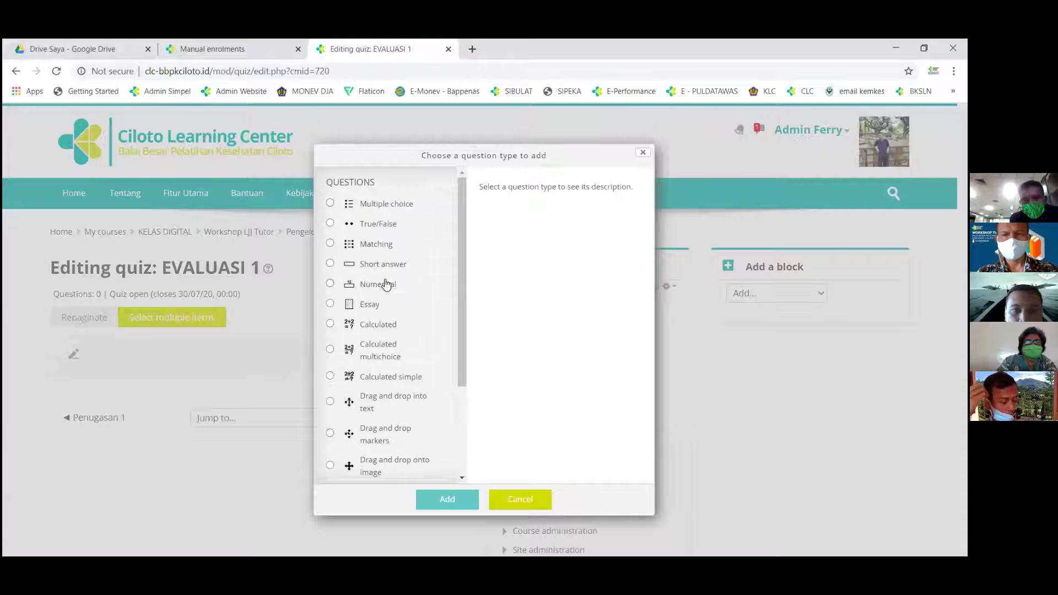
{"action": "left_click", "coordinate": [376, 210]}
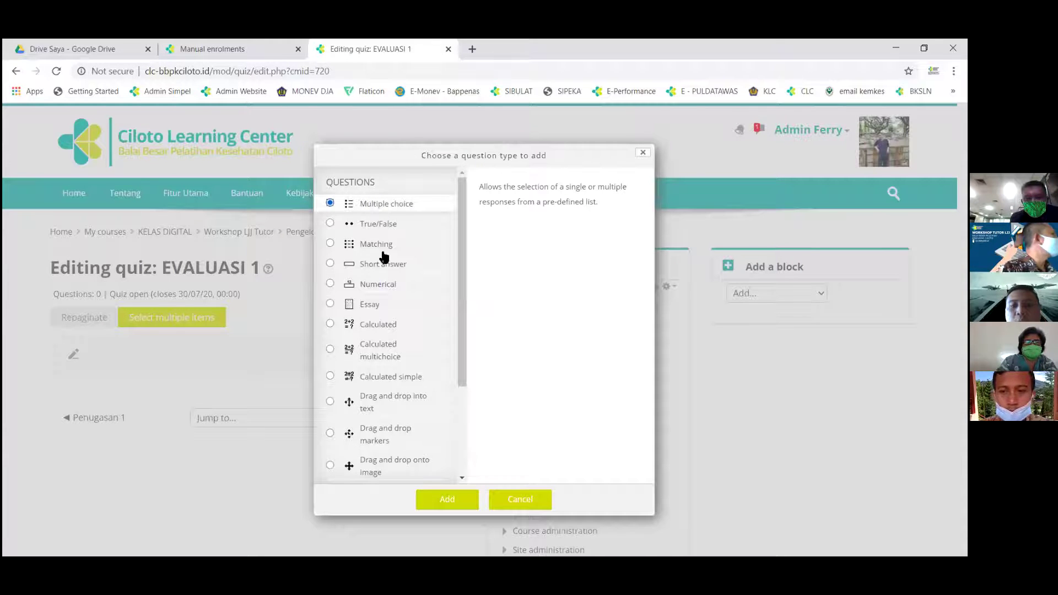
{"action": "left_click", "coordinate": [445, 499]}
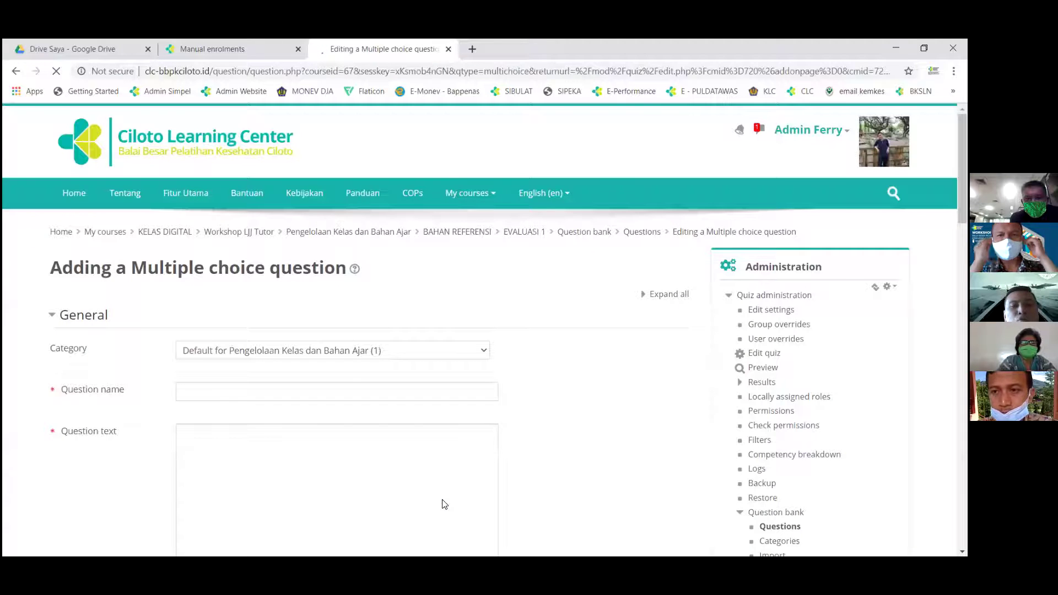
Step: Name the question "Pertanyaan1" and enter "Apakah ibukota indonesia?" as its question text
{"action": "scroll", "coordinate": [444, 503], "scroll_direction": "down", "scroll_amount": 2}
{"action": "left_click", "coordinate": [310, 271]}
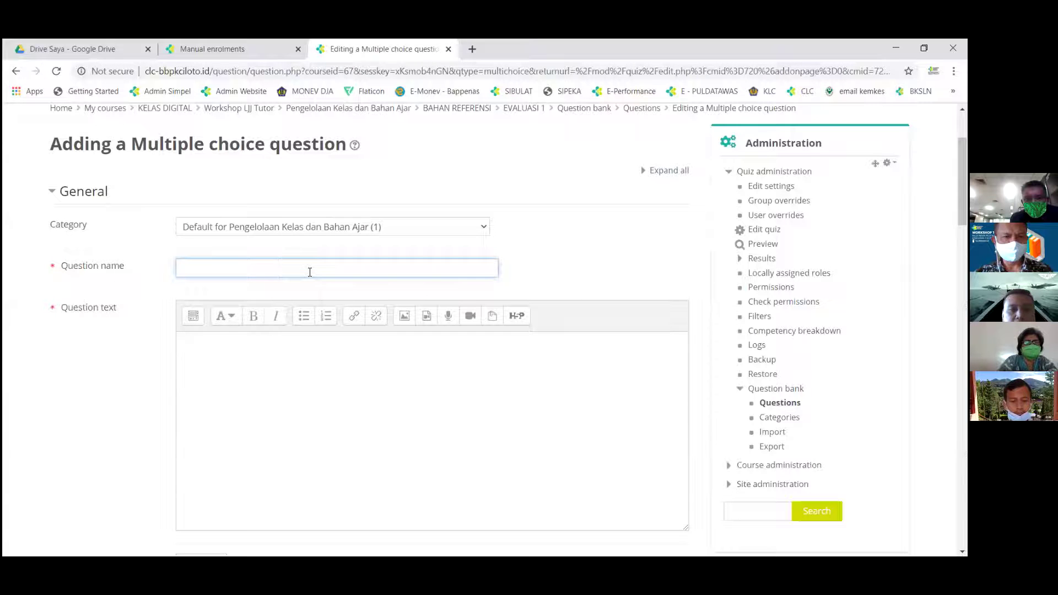
{"action": "type", "text": "Pertanyaan1"}
{"action": "key", "text": "Tab"}
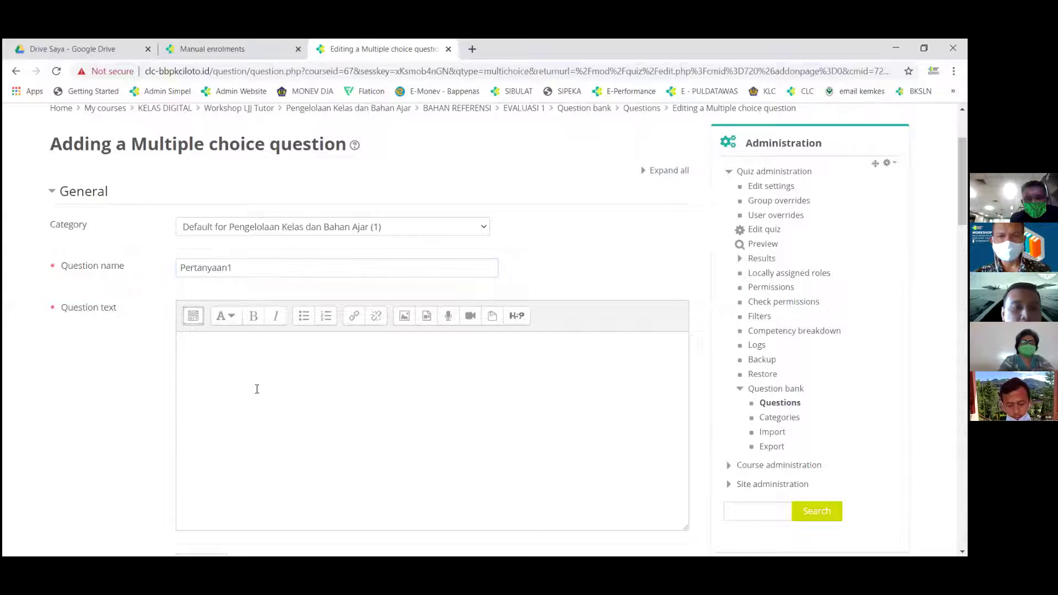
{"action": "left_click", "coordinate": [232, 365]}
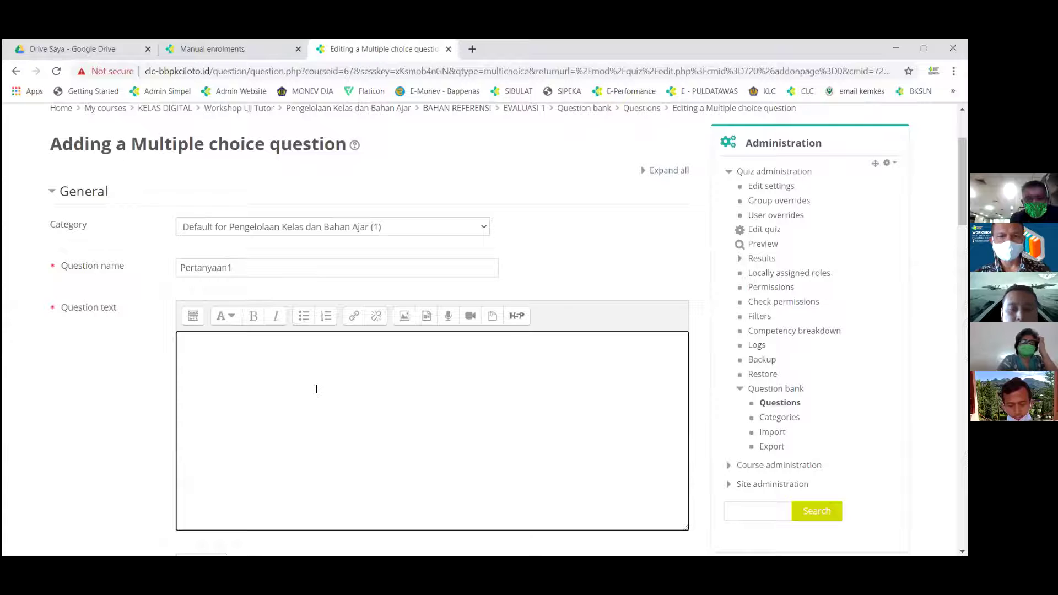
{"action": "type", "text": "Apakah ibuo"}
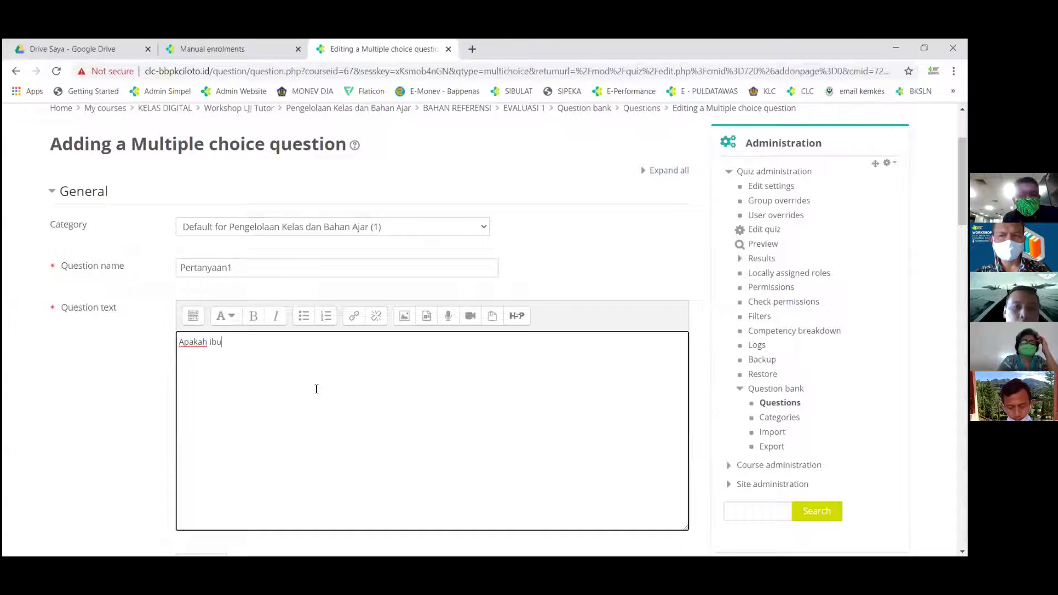
{"action": "key", "text": "BackSpace"}
{"action": "type", "text": "kota indonesia?"}
Step: Keep the question at "One answer only" and set the choice numbering to "A., B., C., ..."
{"action": "scroll", "coordinate": [316, 389], "scroll_direction": "down", "scroll_amount": 2}
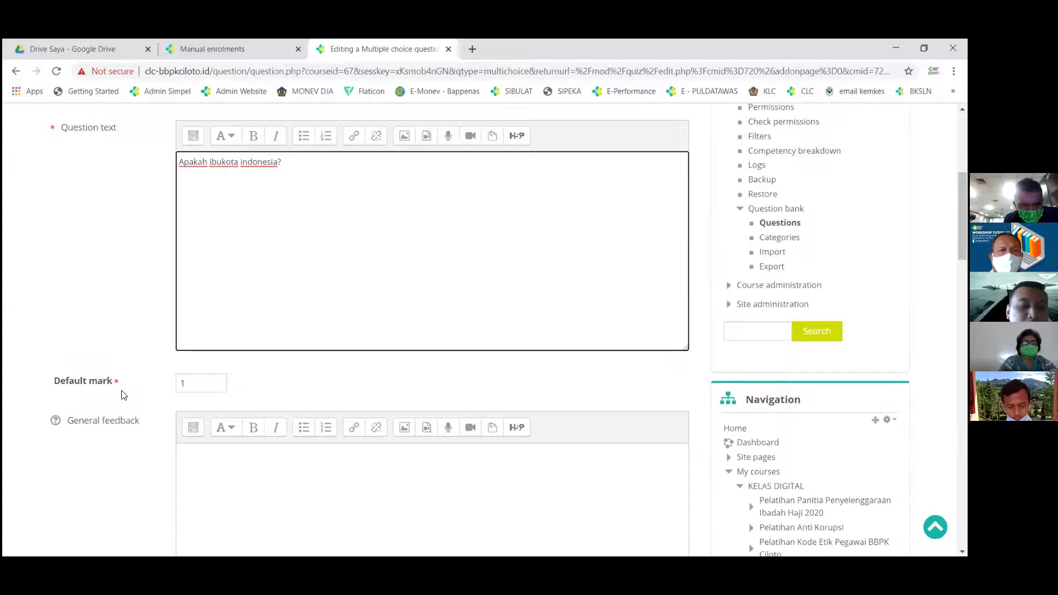
{"action": "scroll", "coordinate": [123, 394], "scroll_direction": "down", "scroll_amount": 2}
{"action": "scroll", "coordinate": [234, 443], "scroll_direction": "down", "scroll_amount": 2}
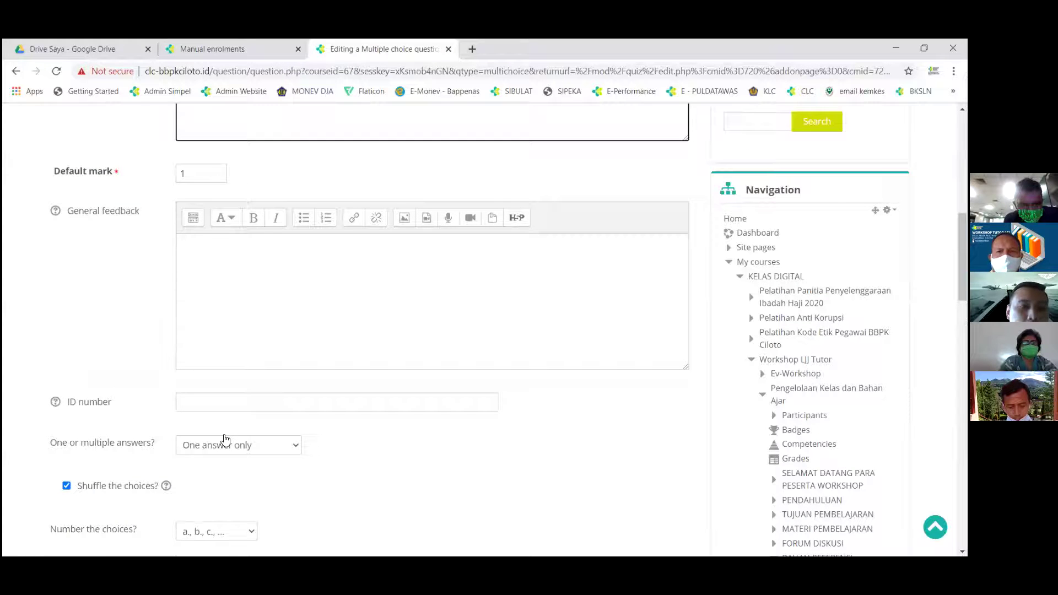
{"action": "scroll", "coordinate": [225, 439], "scroll_direction": "down", "scroll_amount": 1}
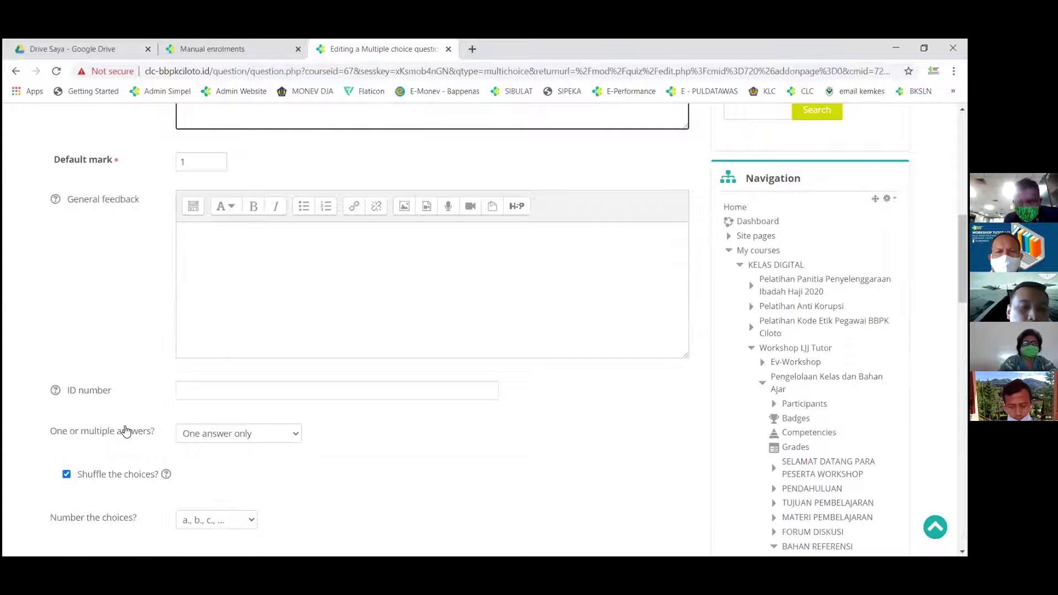
{"action": "scroll", "coordinate": [271, 307], "scroll_direction": "down", "scroll_amount": 2}
{"action": "left_click", "coordinate": [272, 306]}
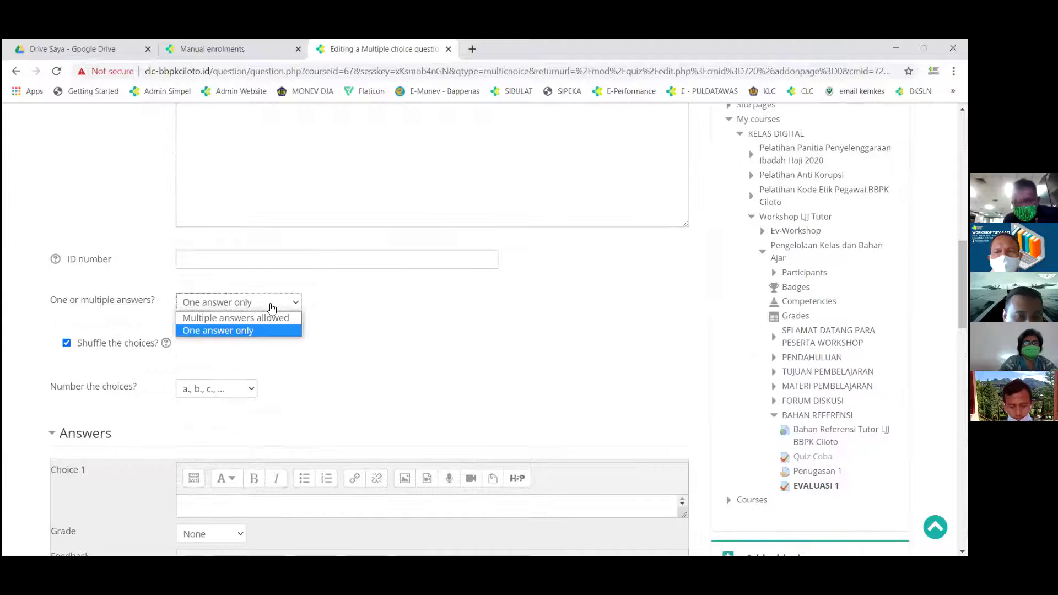
{"action": "left_click", "coordinate": [201, 361]}
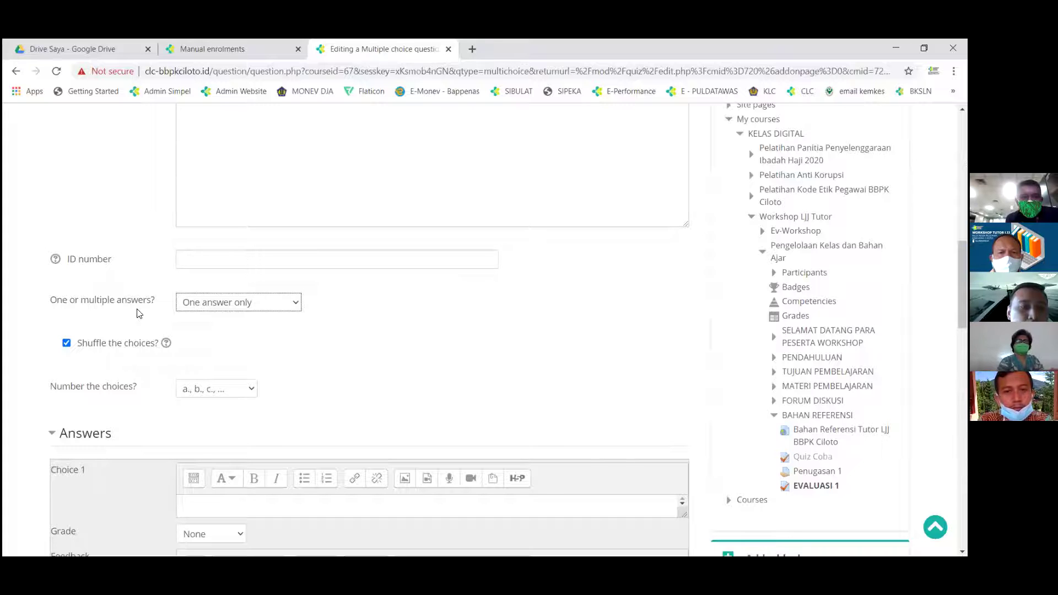
{"action": "left_click", "coordinate": [239, 390]}
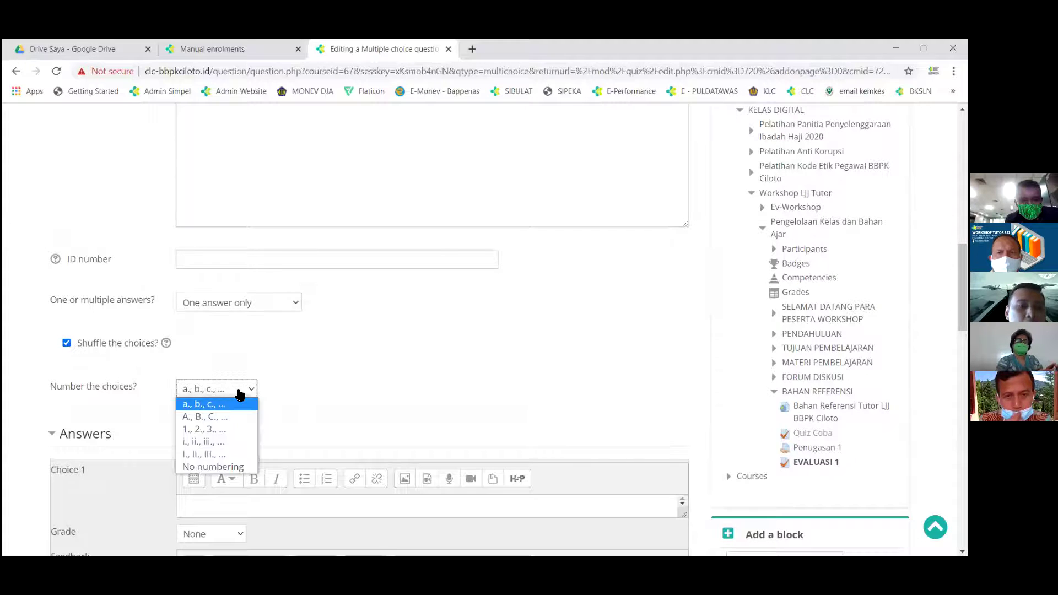
{"action": "left_click", "coordinate": [216, 417]}
Step: Enter "Semarang" as the answer text of Choice 1
{"action": "left_click", "coordinate": [189, 505]}
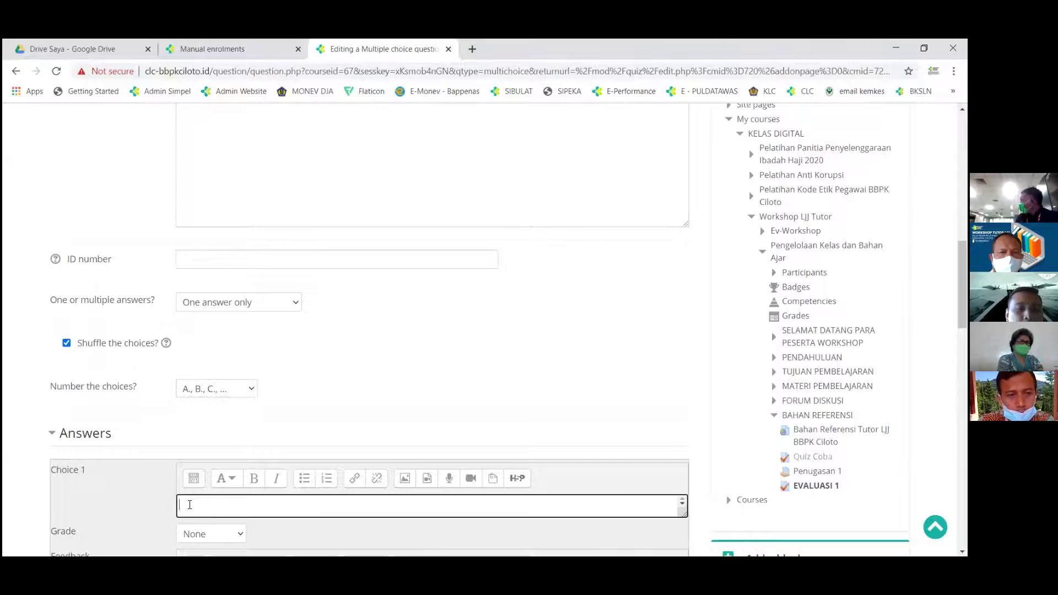
{"action": "scroll", "coordinate": [147, 506], "scroll_direction": "down", "scroll_amount": 3}
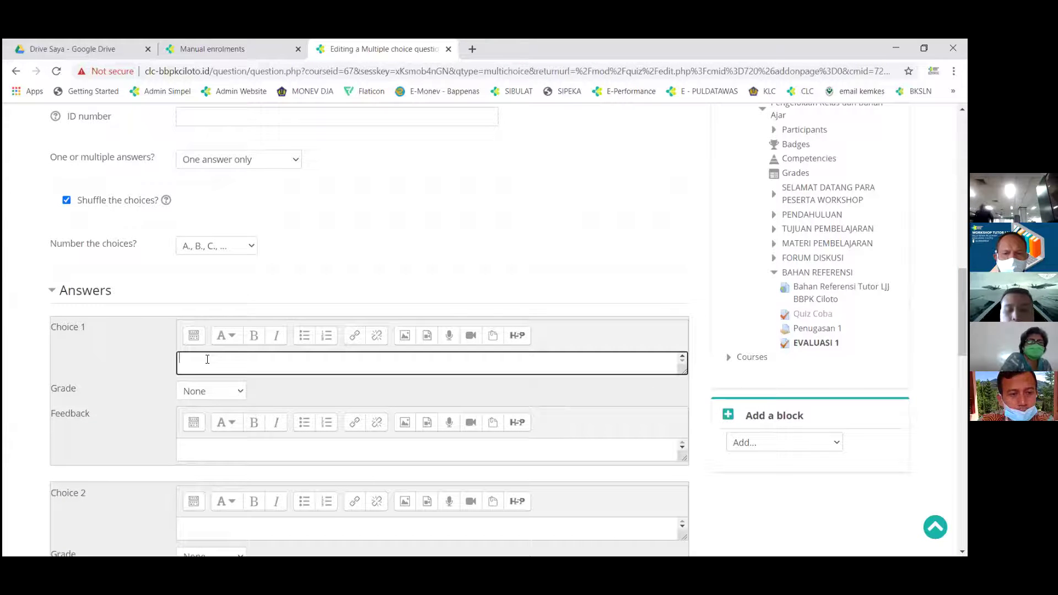
{"action": "type", "text": "Semarang"}
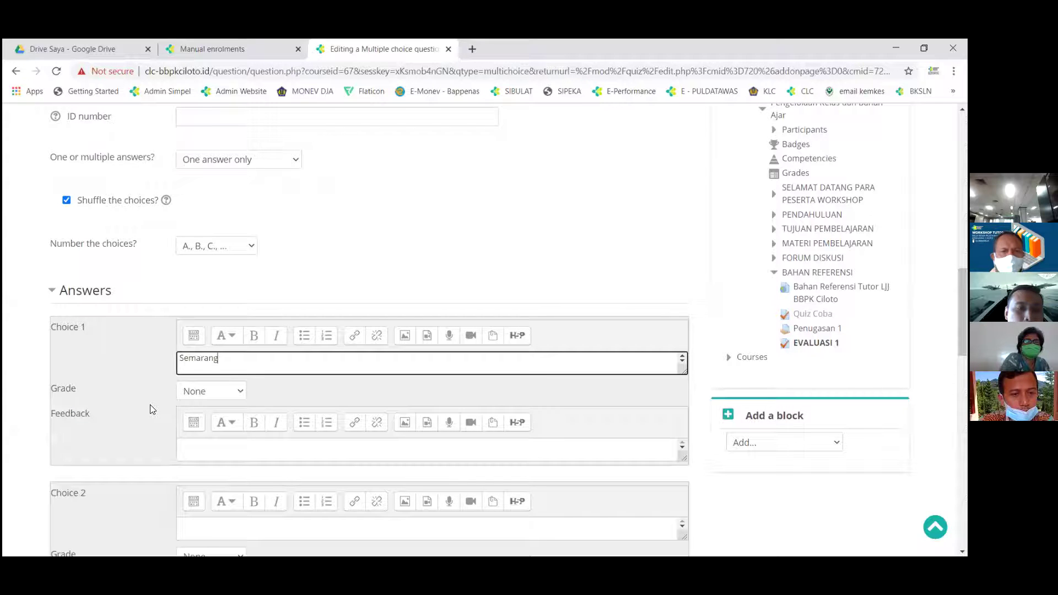
Step: Enter "Jakarta" as Choice 2 and set its grade to 100%
{"action": "scroll", "coordinate": [190, 431], "scroll_direction": "down", "scroll_amount": 2}
{"action": "left_click", "coordinate": [201, 411]}
{"action": "type", "text": "Jaka"}
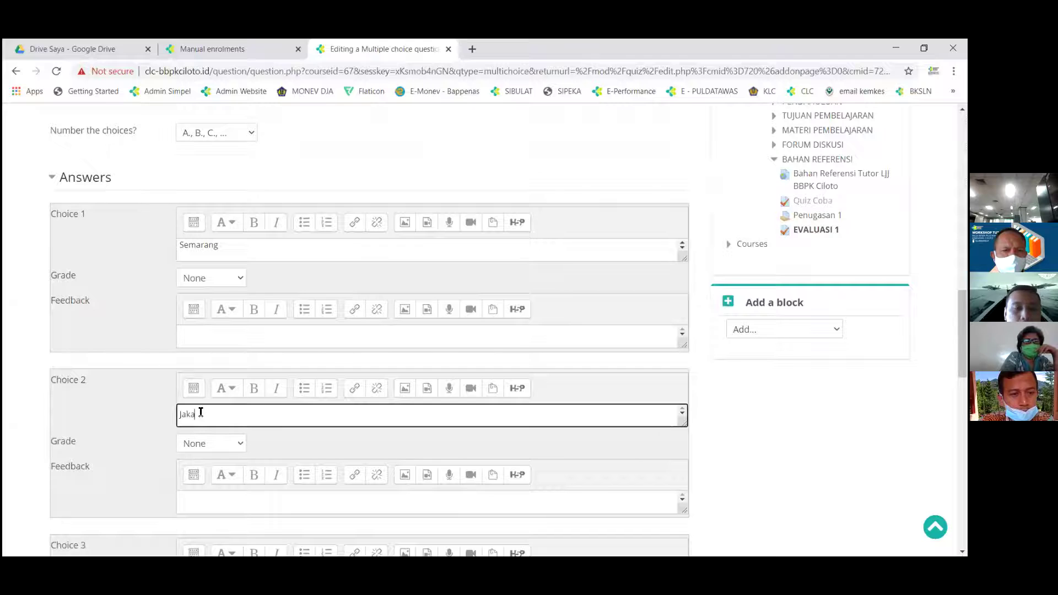
{"action": "type", "text": "rta"}
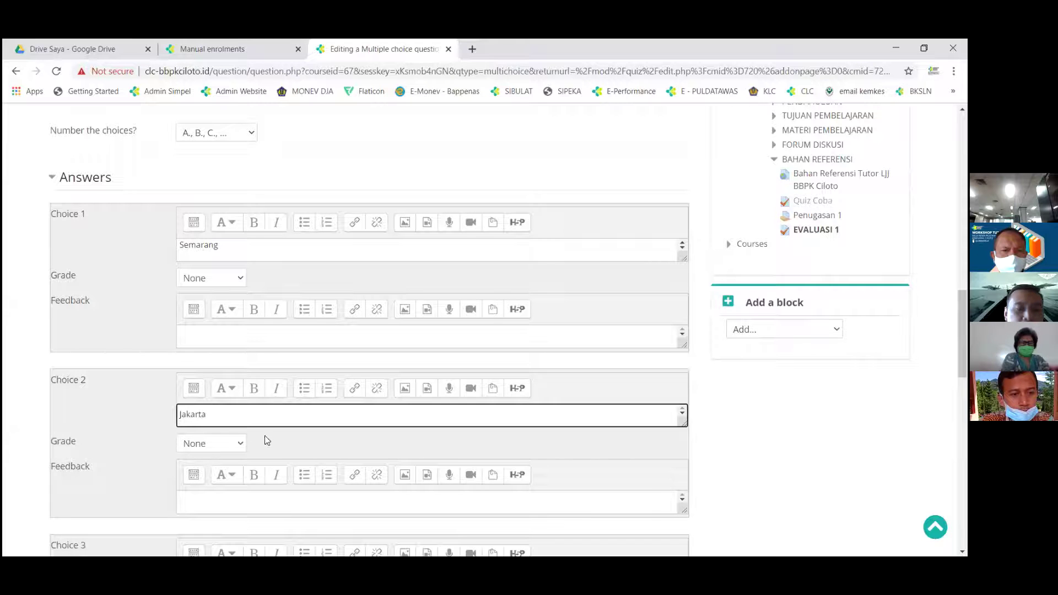
{"action": "left_click", "coordinate": [237, 444]}
{"action": "left_click", "coordinate": [215, 201]}
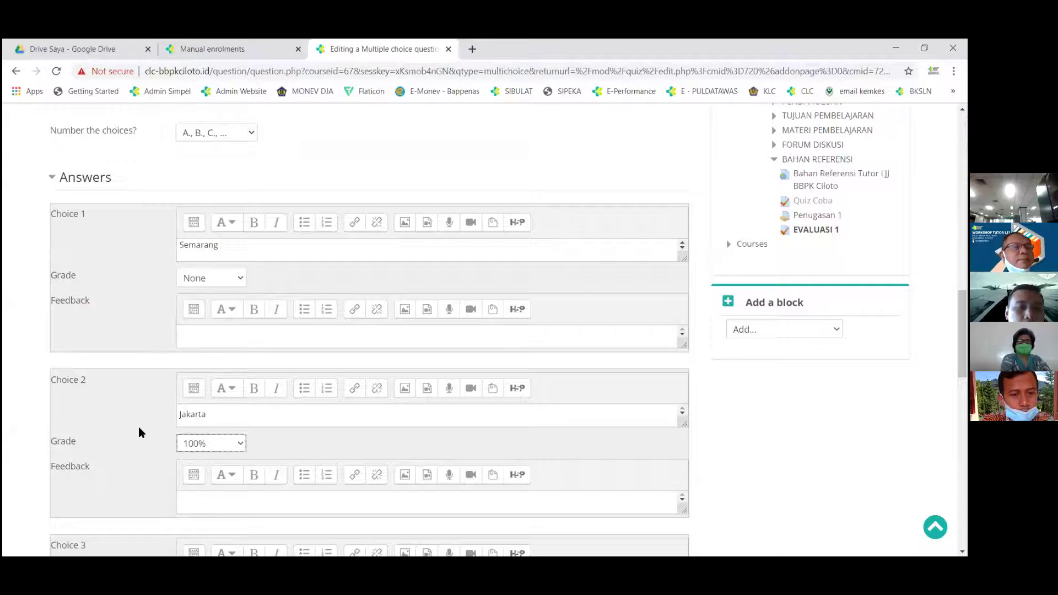
Step: Enter "Bandung" as the answer text of Choice 3 and "Jayapura" as the answer text of Choice 4
{"action": "scroll", "coordinate": [139, 432], "scroll_direction": "down", "scroll_amount": 3}
{"action": "left_click", "coordinate": [205, 440]}
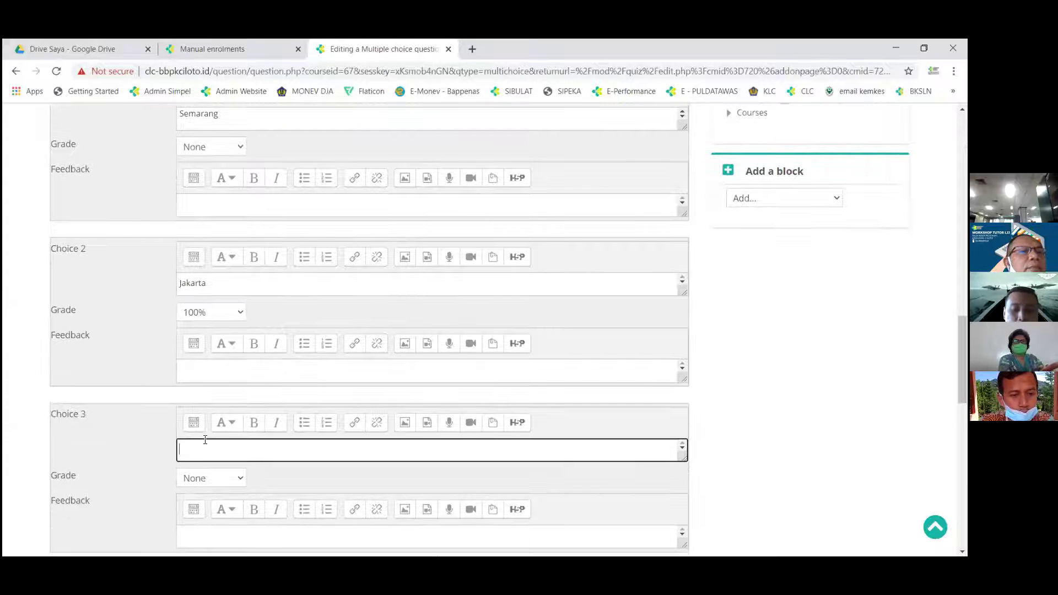
{"action": "type", "text": "Bandung"}
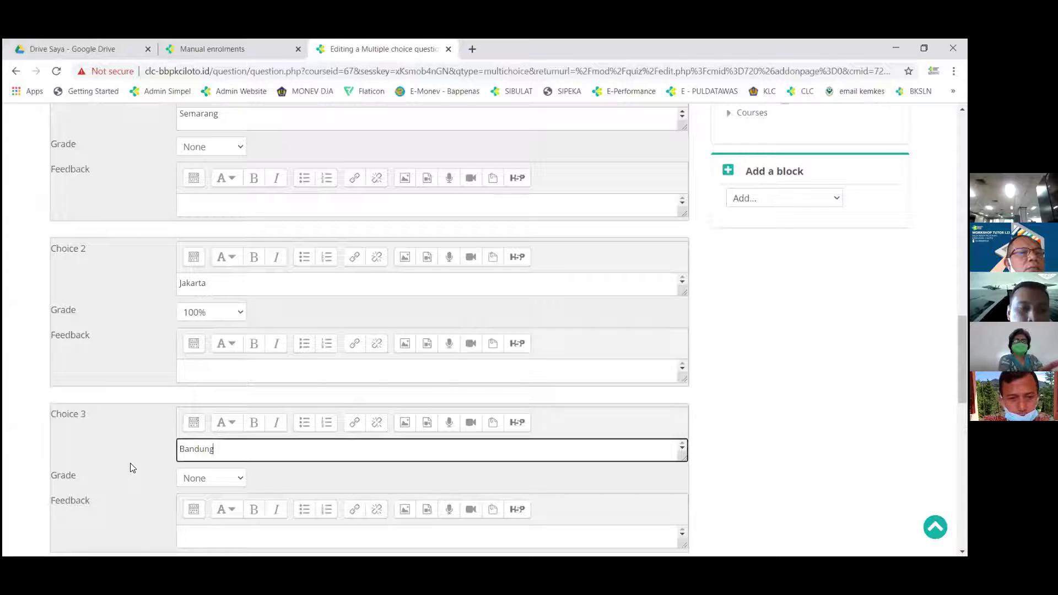
{"action": "scroll", "coordinate": [130, 464], "scroll_direction": "down", "scroll_amount": 2}
{"action": "scroll", "coordinate": [166, 496], "scroll_direction": "down", "scroll_amount": 1}
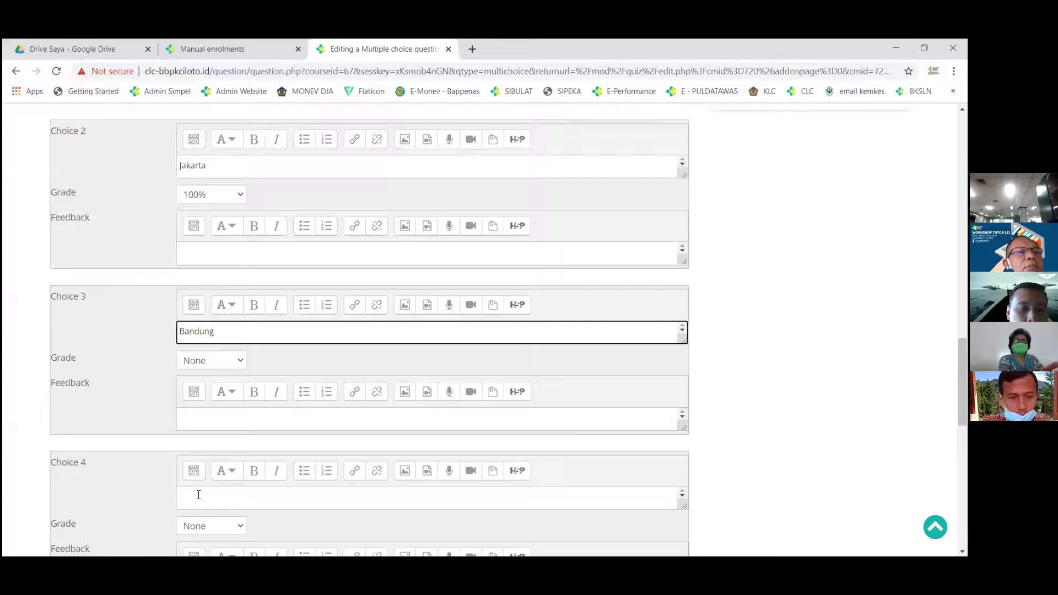
{"action": "left_click", "coordinate": [198, 495]}
{"action": "type", "text": "Jaya"}
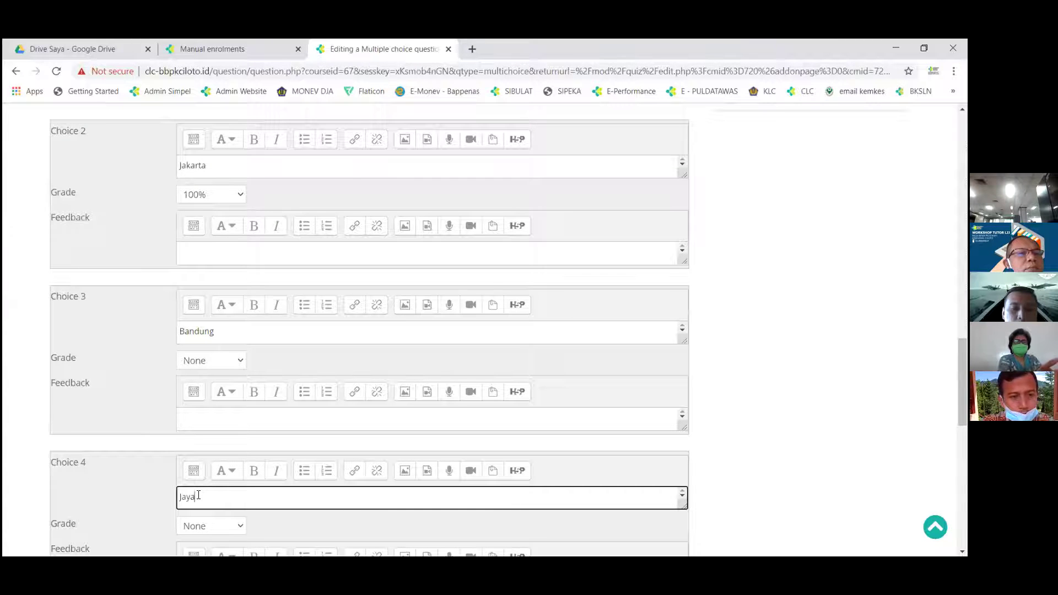
{"action": "type", "text": "pura"}
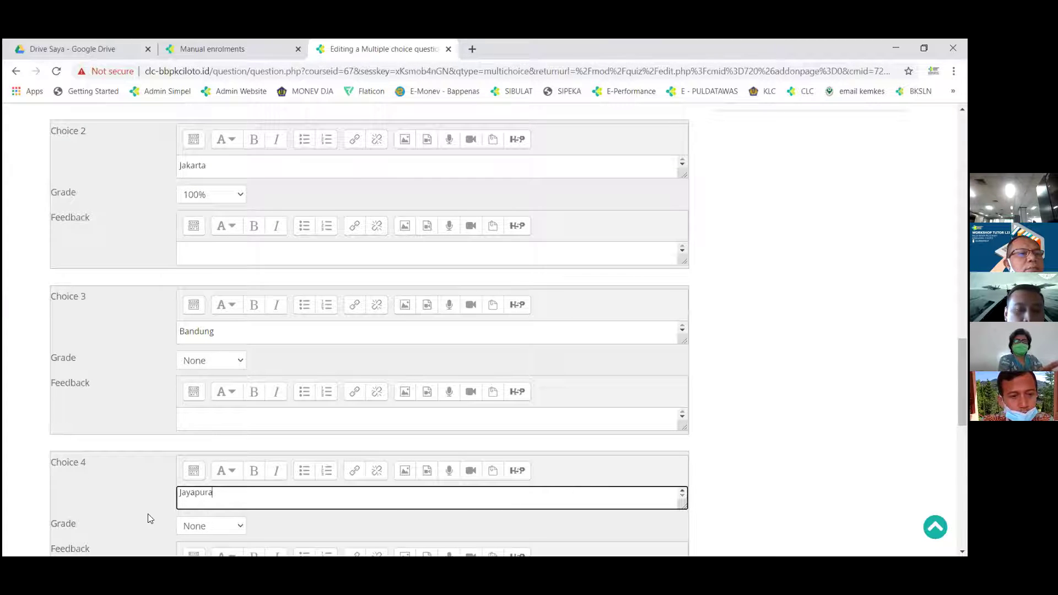
Step: Leave Choice 5 blank and save the multiple choice question to the quiz
{"action": "scroll", "coordinate": [112, 494], "scroll_direction": "down", "scroll_amount": 6}
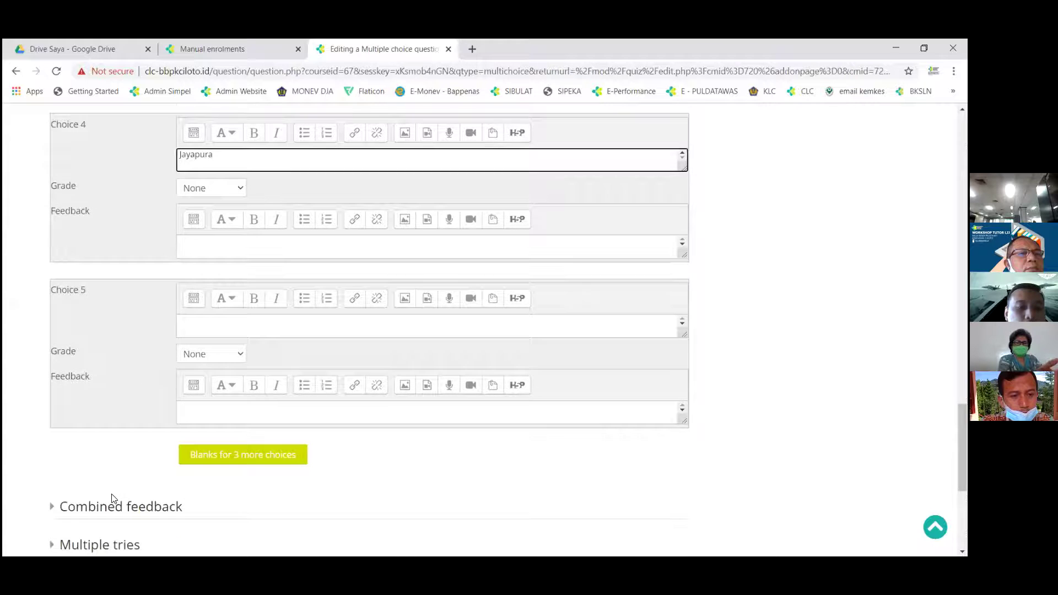
{"action": "scroll", "coordinate": [112, 499], "scroll_direction": "down", "scroll_amount": 2}
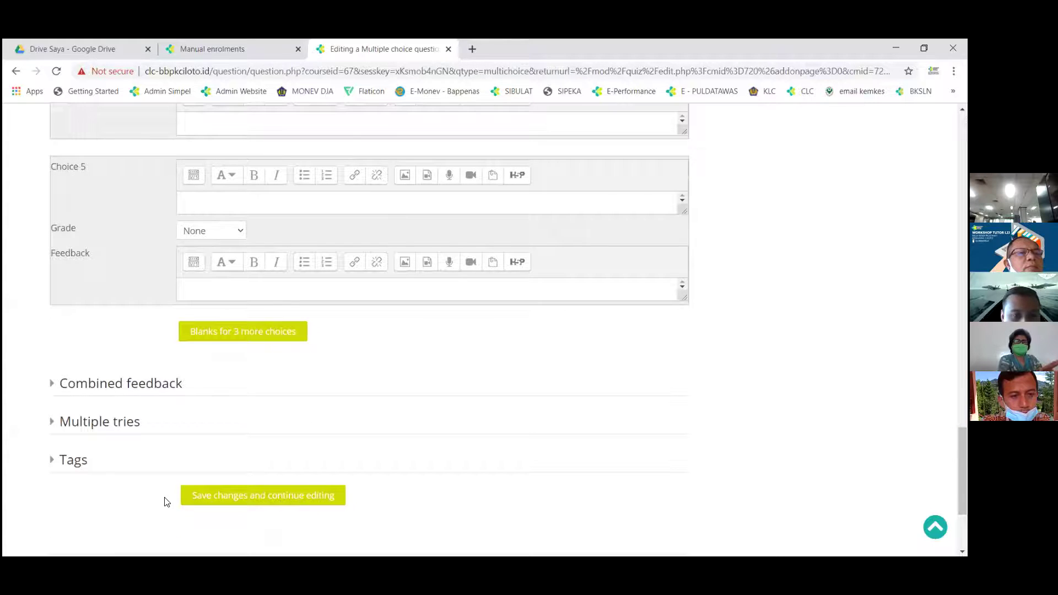
{"action": "scroll", "coordinate": [220, 504], "scroll_direction": "down", "scroll_amount": 2}
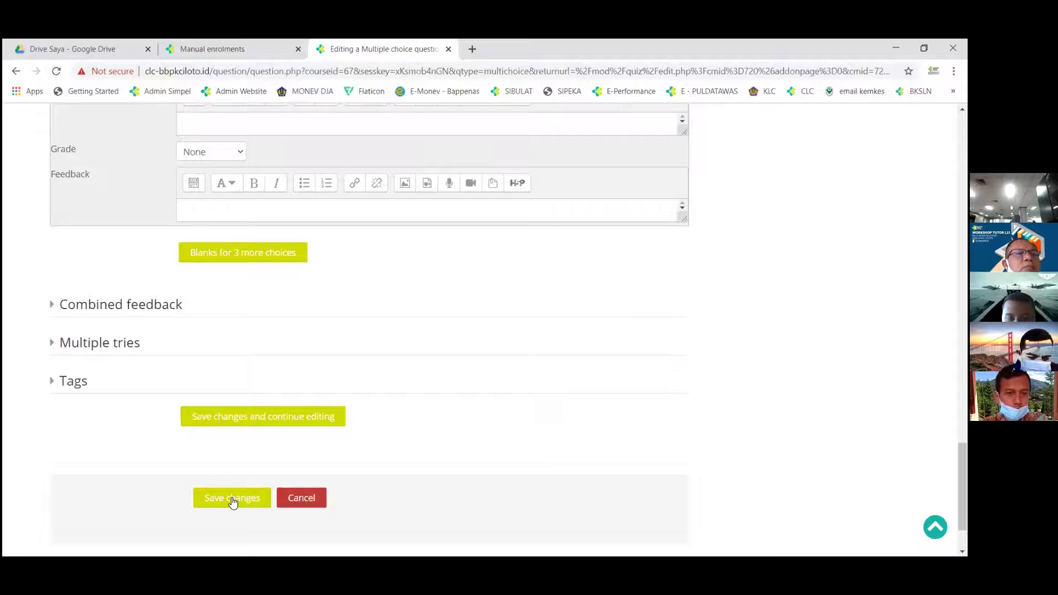
{"action": "left_click", "coordinate": [232, 499]}
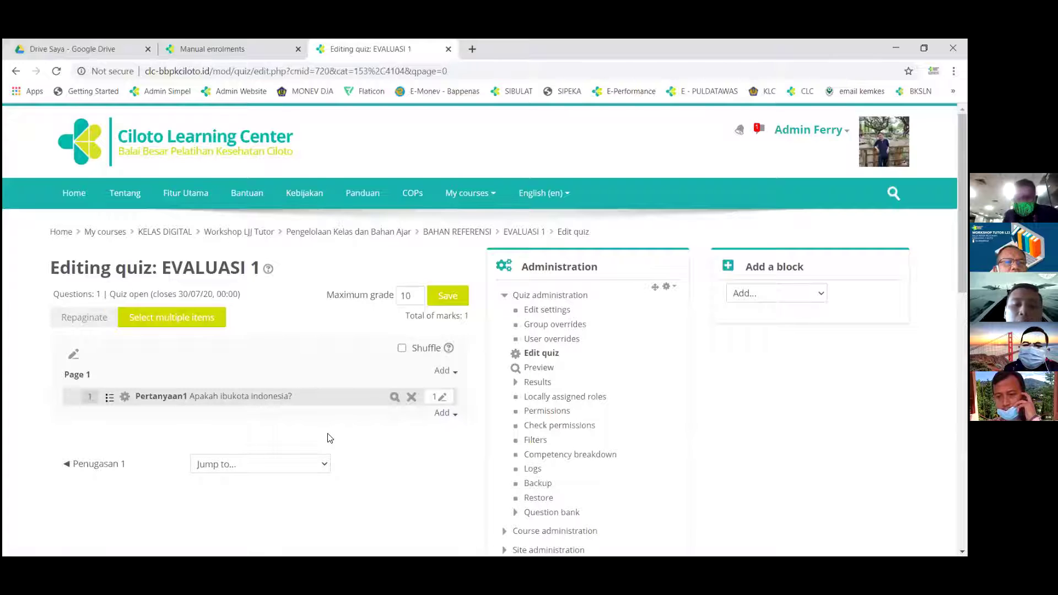
Step: Open the question bank selection for adding to the end of the quiz, examine its category and questions, and close it
{"action": "scroll", "coordinate": [329, 438], "scroll_direction": "down", "scroll_amount": 2}
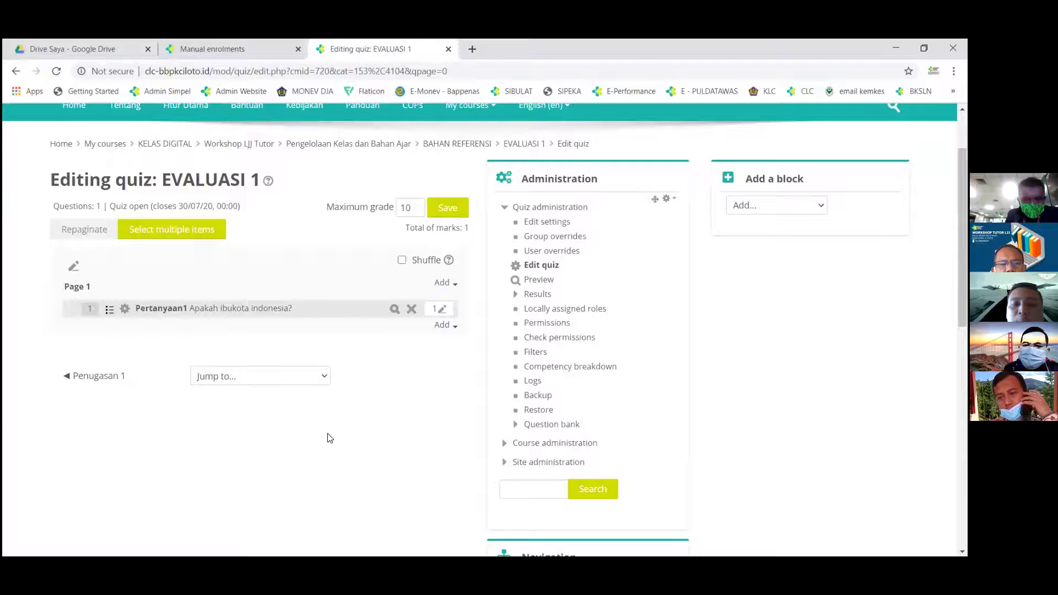
{"action": "left_click", "coordinate": [454, 327]}
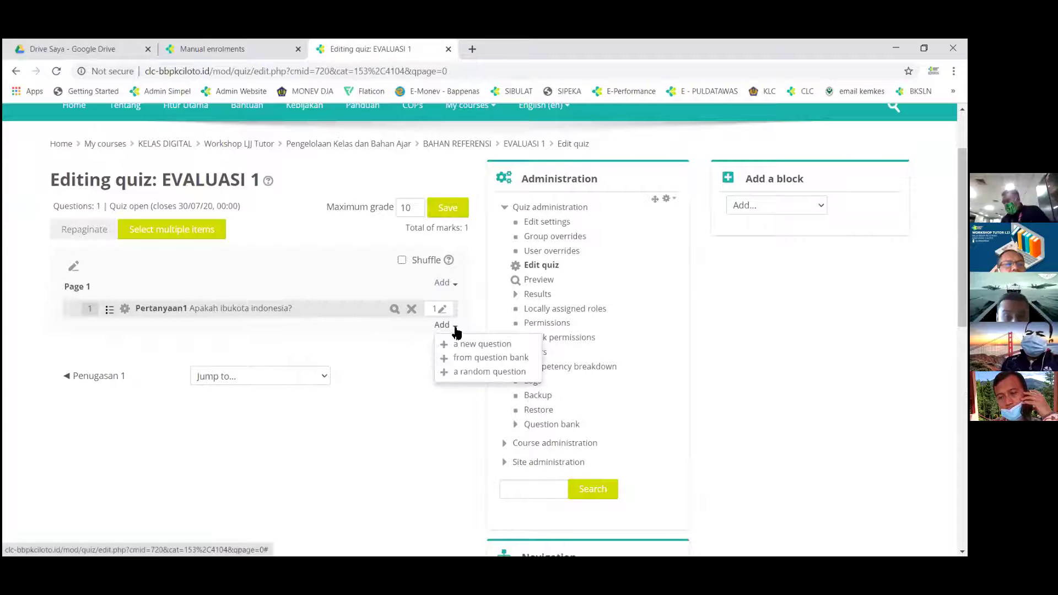
{"action": "left_click", "coordinate": [482, 358]}
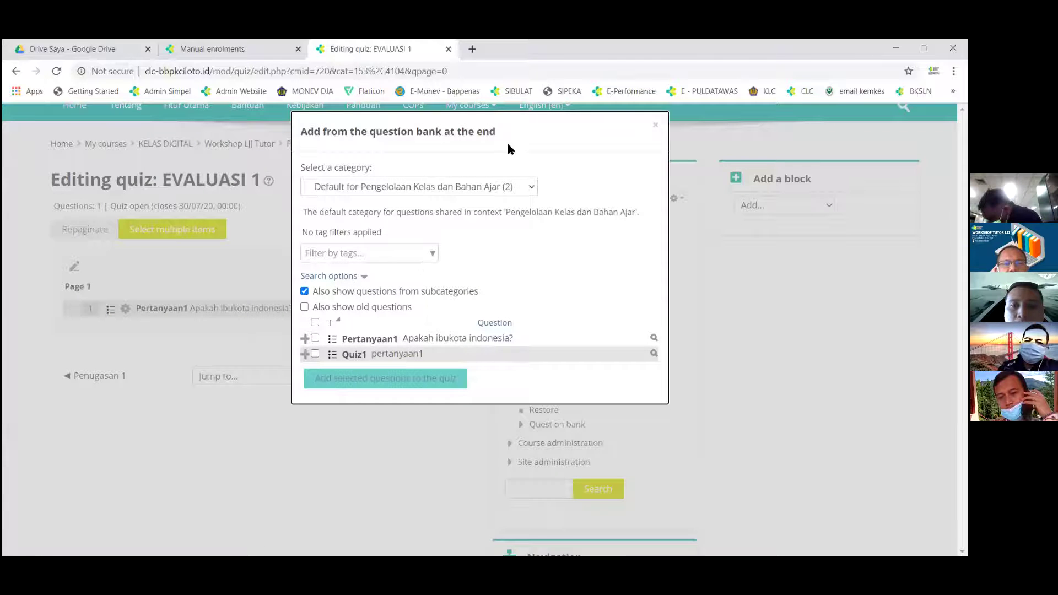
{"action": "left_click_drag", "start_coordinate": [491, 139], "coordinate": [460, 199]}
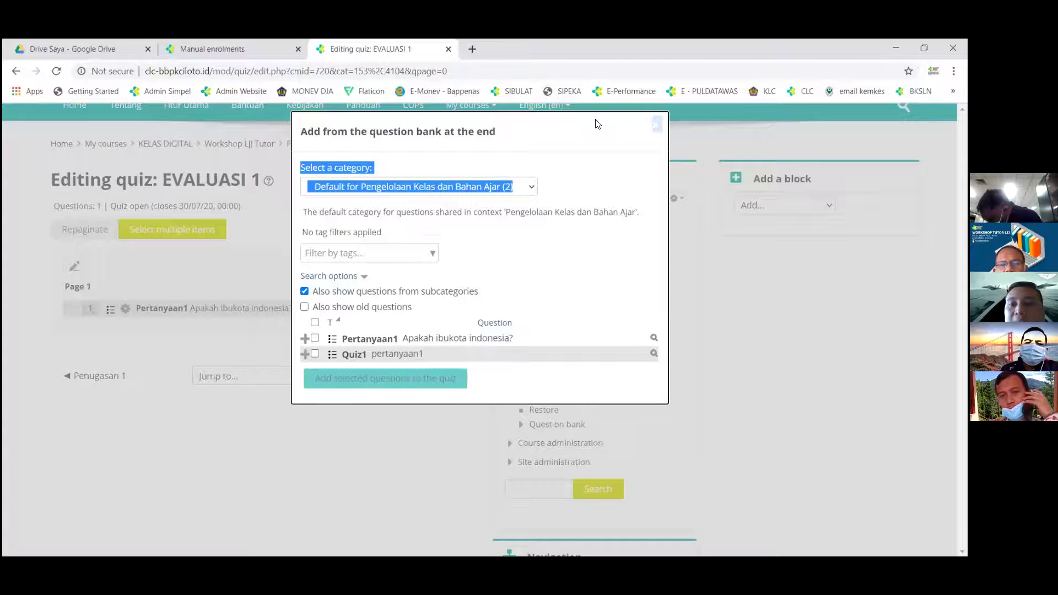
{"action": "left_click", "coordinate": [373, 432]}
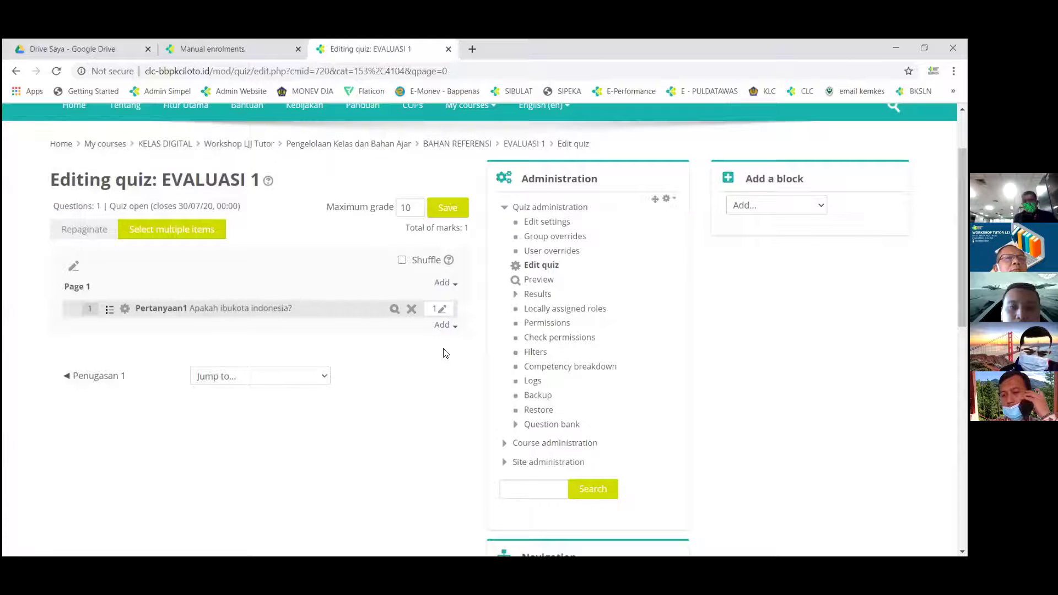
Step: View the question types offered for a new quiz question and close the chooser without adding one
{"action": "left_click", "coordinate": [455, 330]}
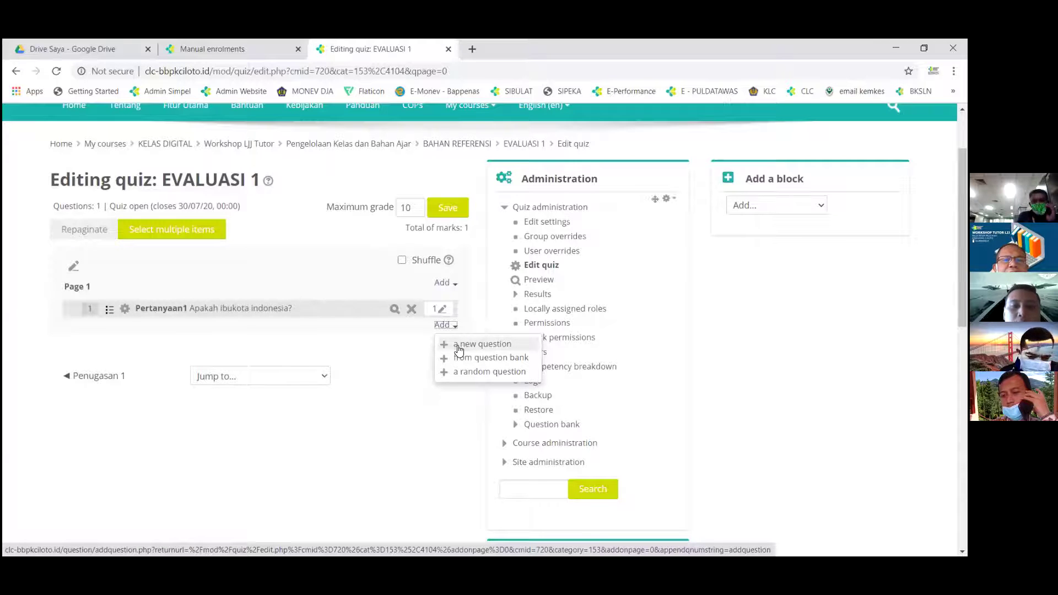
{"action": "left_click", "coordinate": [462, 349]}
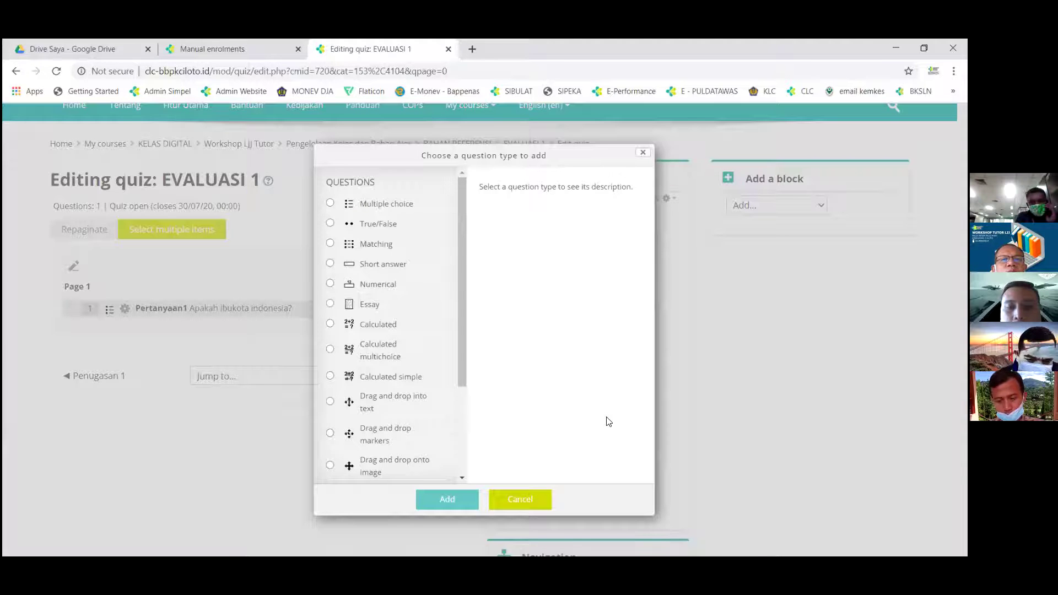
{"action": "key", "text": "Escape"}
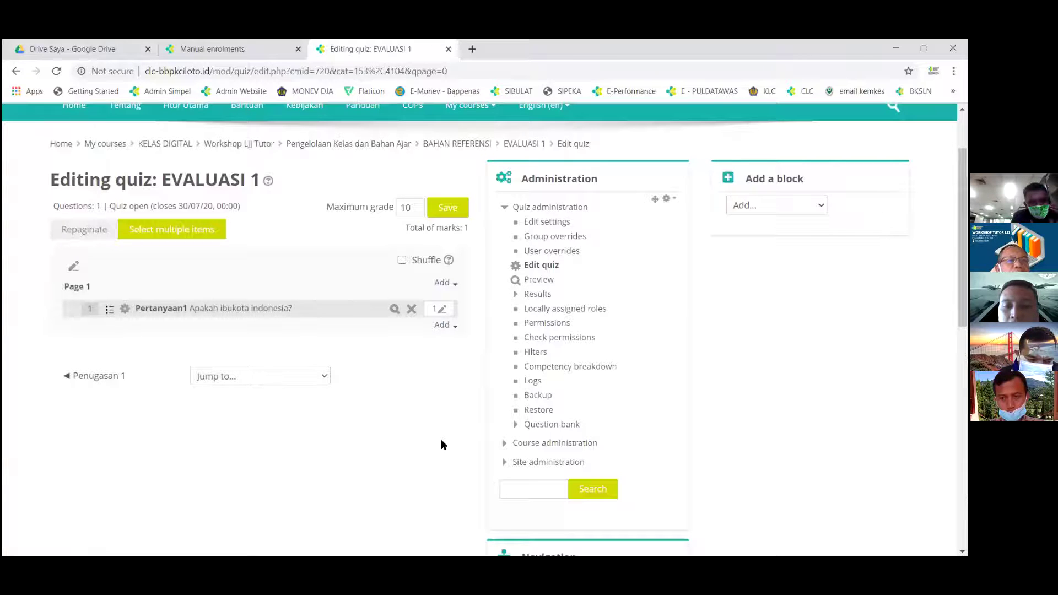
Step: Examine the question bank's import page, including its file formats and file upload area, and return to editing the quiz
{"action": "left_click", "coordinate": [515, 424]}
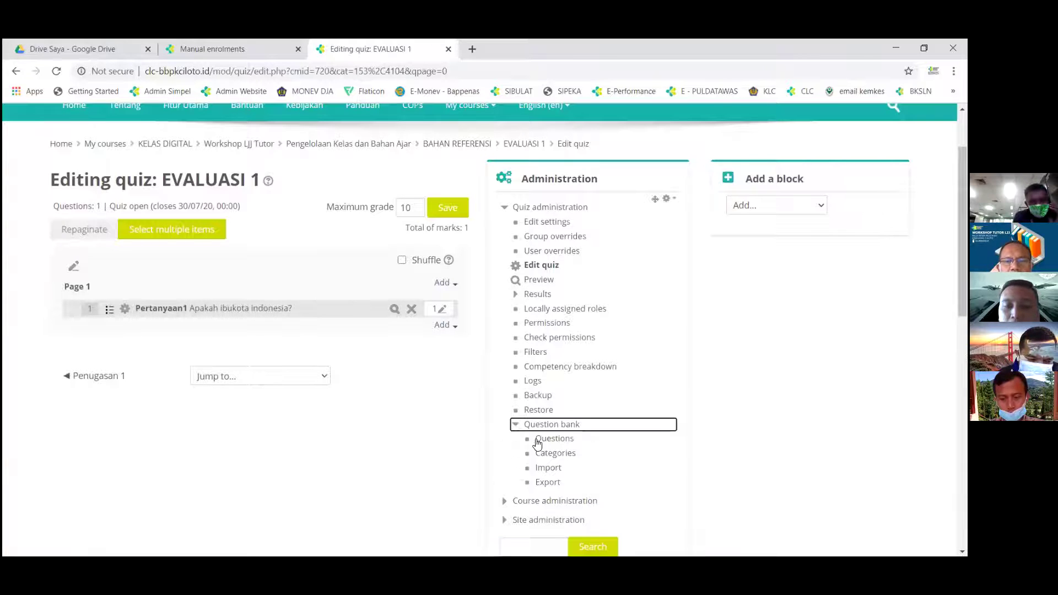
{"action": "left_click", "coordinate": [554, 469]}
{"action": "scroll", "coordinate": [271, 378], "scroll_direction": "down", "scroll_amount": 4}
{"action": "scroll", "coordinate": [271, 378], "scroll_direction": "down", "scroll_amount": 5}
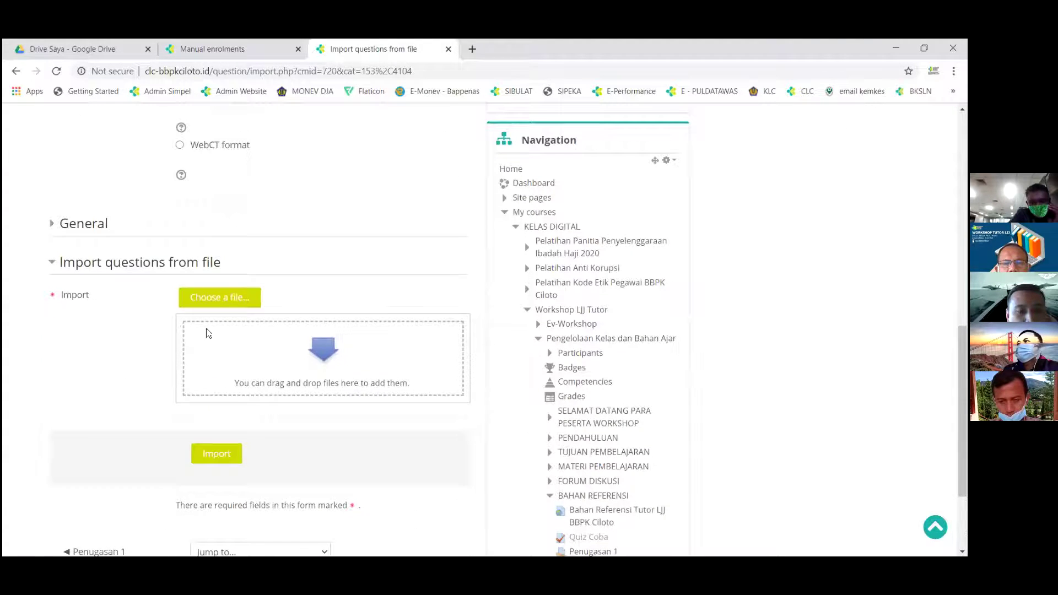
{"action": "scroll", "coordinate": [159, 412], "scroll_direction": "down", "scroll_amount": 1}
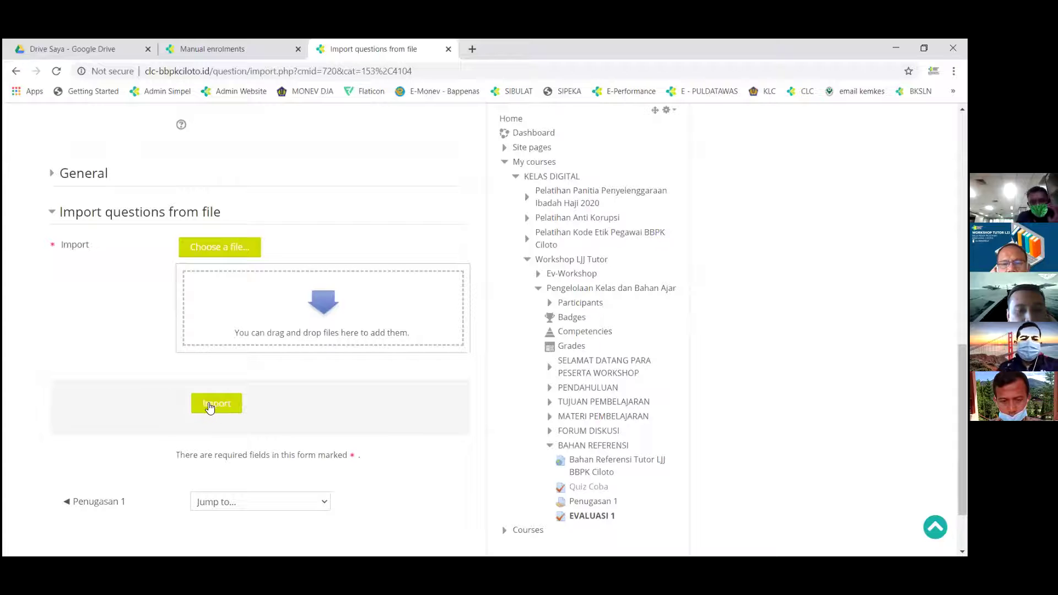
{"action": "scroll", "coordinate": [209, 407], "scroll_direction": "down", "scroll_amount": 2}
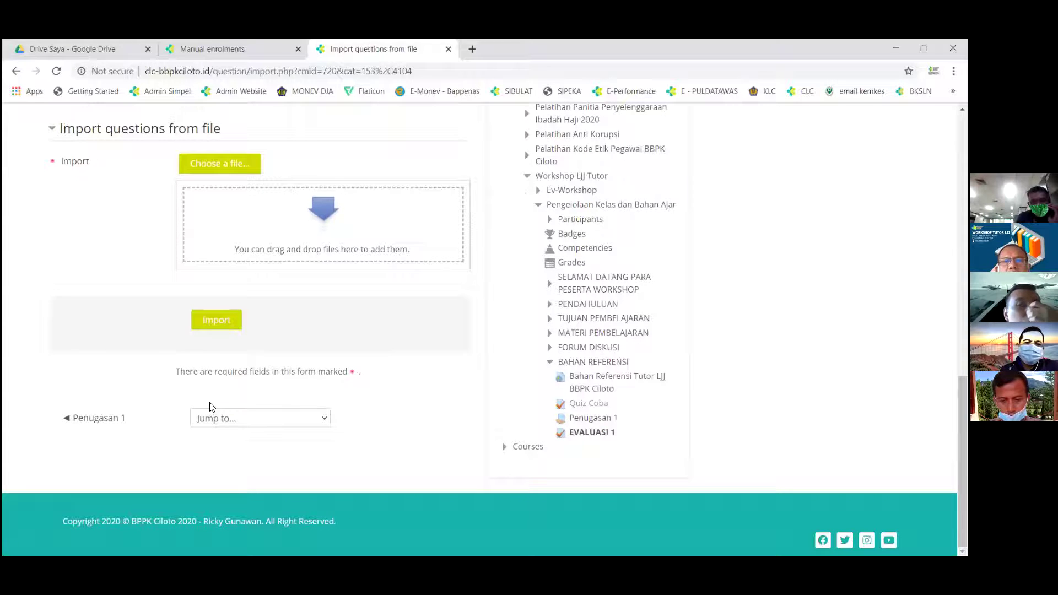
{"action": "scroll", "coordinate": [231, 297], "scroll_direction": "up", "scroll_amount": 5}
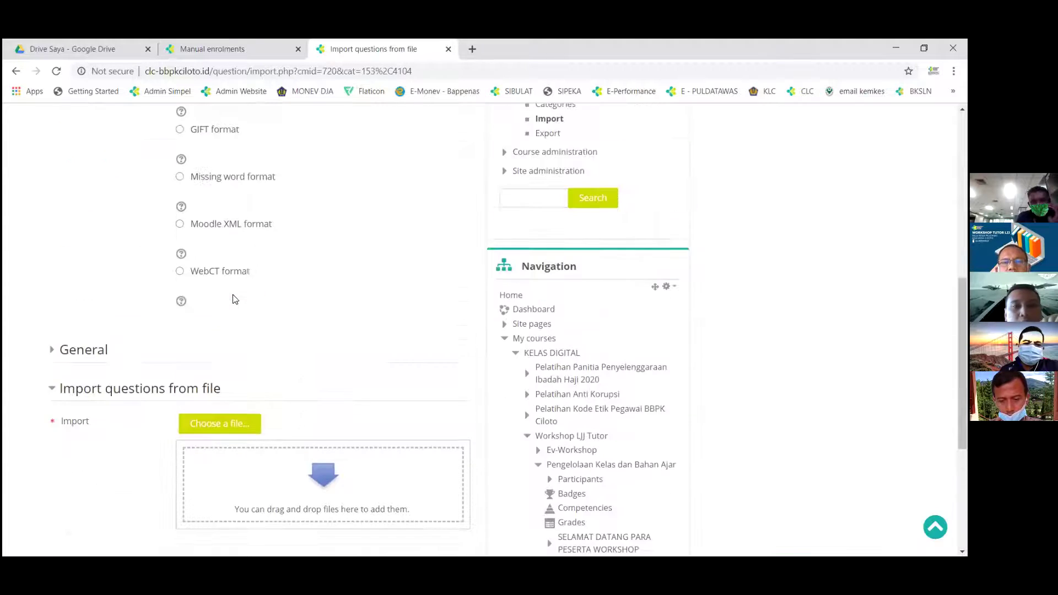
{"action": "scroll", "coordinate": [233, 299], "scroll_direction": "up", "scroll_amount": 1}
{"action": "left_click", "coordinate": [16, 71]}
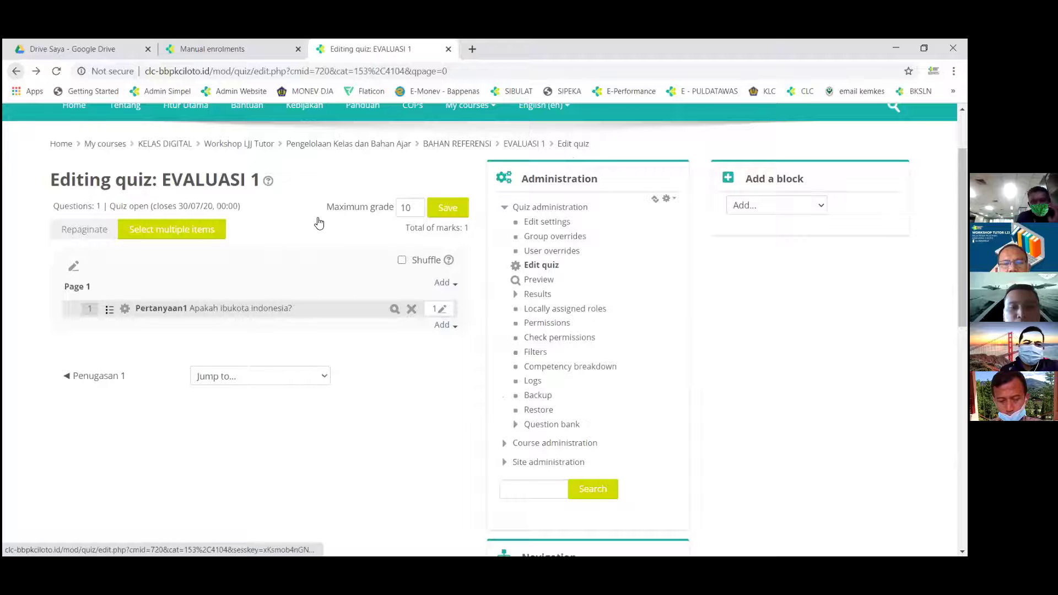
Step: Look over the question bank's question list, return to editing the quiz, and expand the question bank options
{"action": "left_click", "coordinate": [558, 428]}
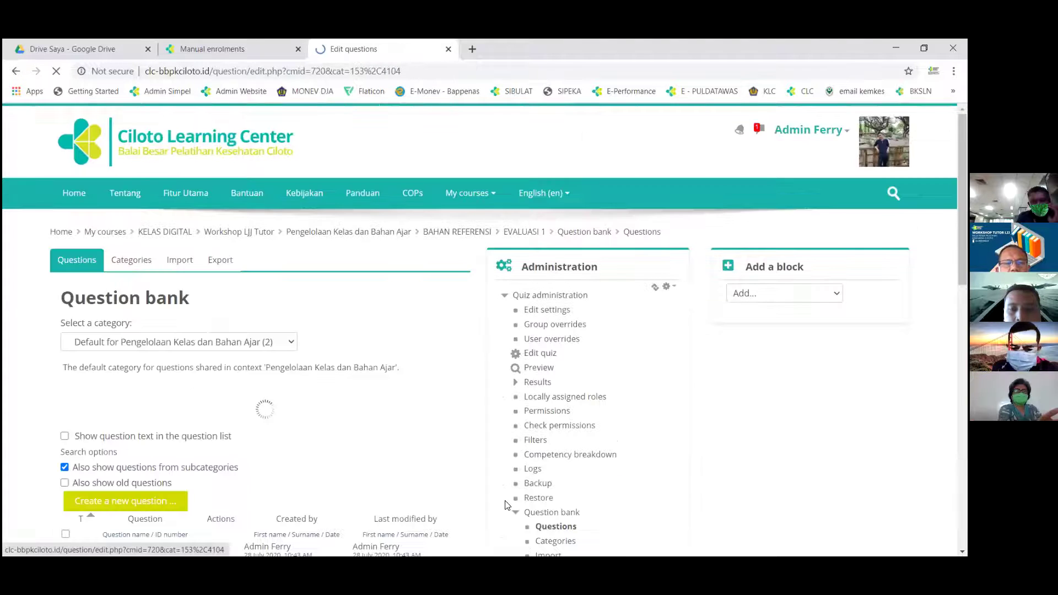
{"action": "scroll", "coordinate": [470, 475], "scroll_direction": "down", "scroll_amount": 1}
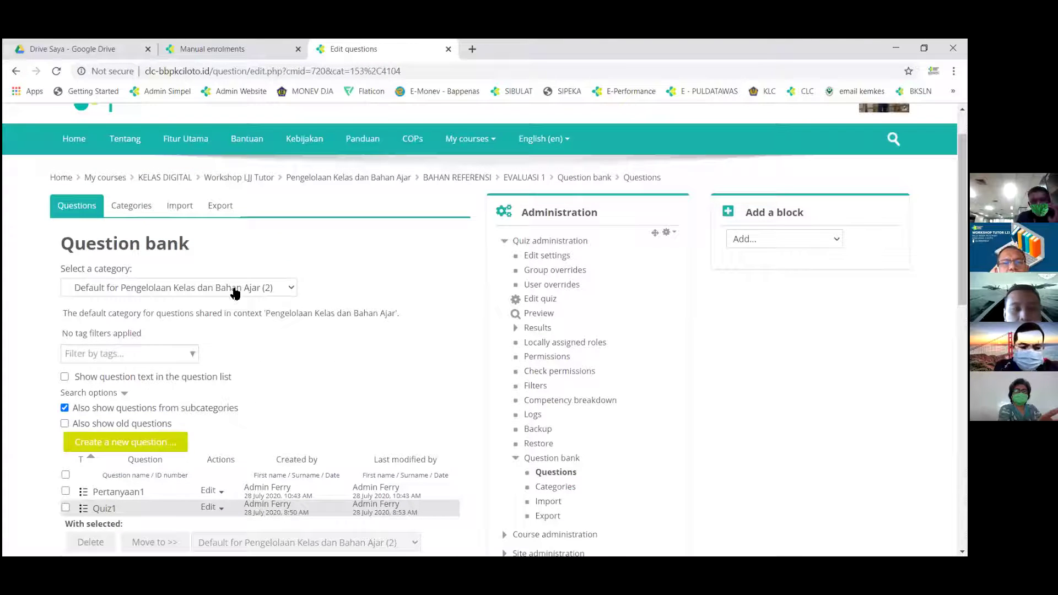
{"action": "left_click", "coordinate": [14, 74]}
{"action": "left_click", "coordinate": [516, 428]}
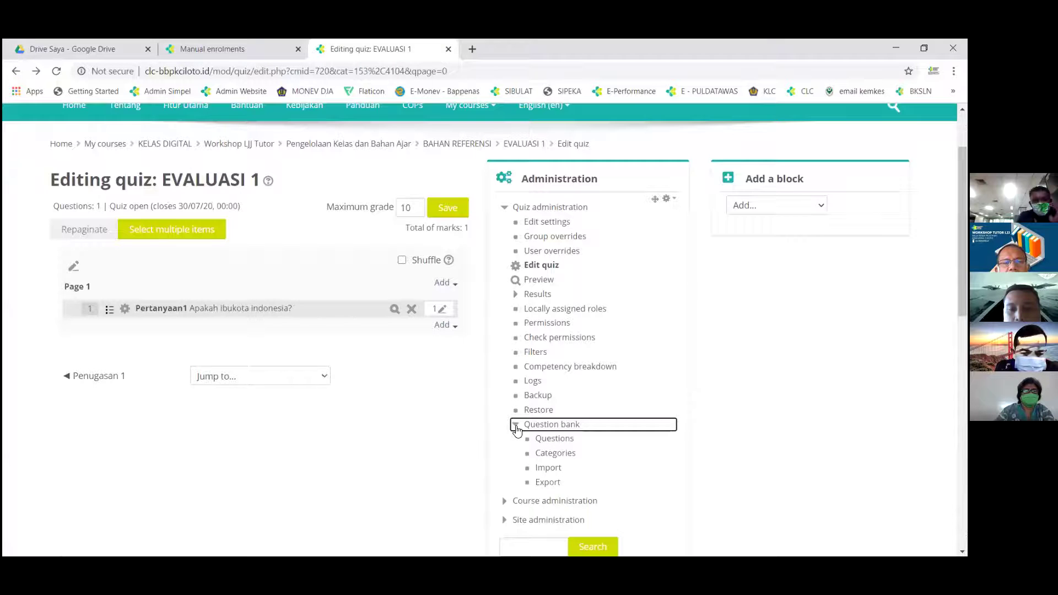
{"action": "scroll", "coordinate": [470, 447], "scroll_direction": "down", "scroll_amount": 1}
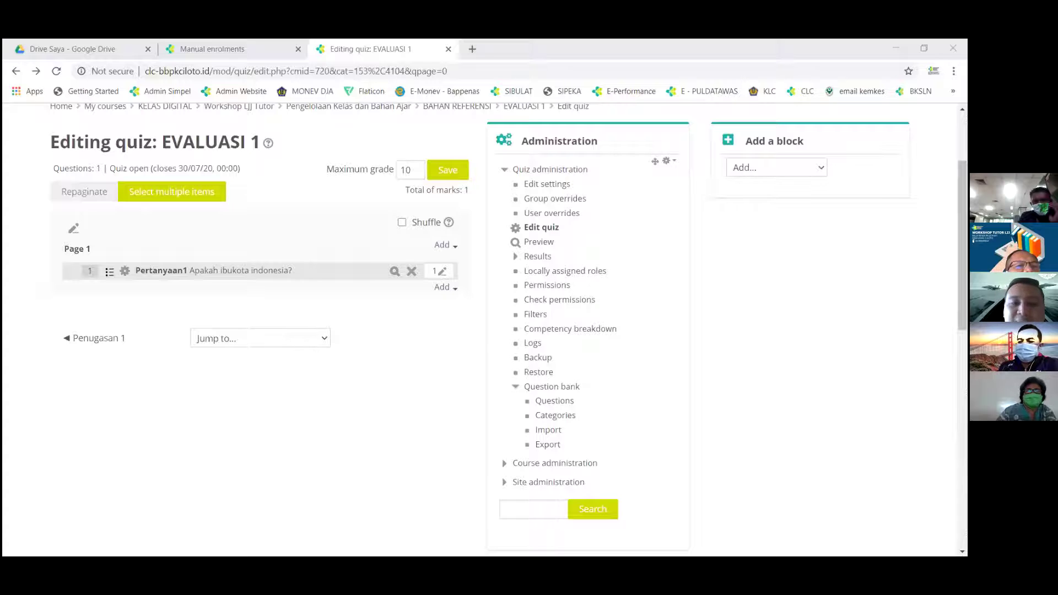
{"action": "left_click", "coordinate": [347, 368]}
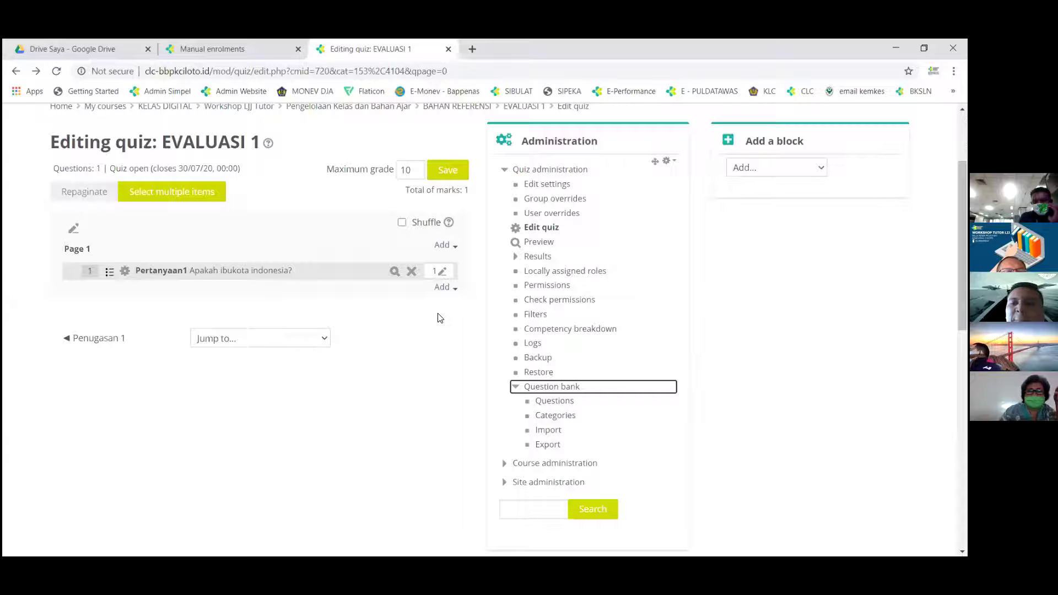
Step: Add a new Multiple choice question to the quiz after Pertanyaan1
{"action": "left_click", "coordinate": [454, 288]}
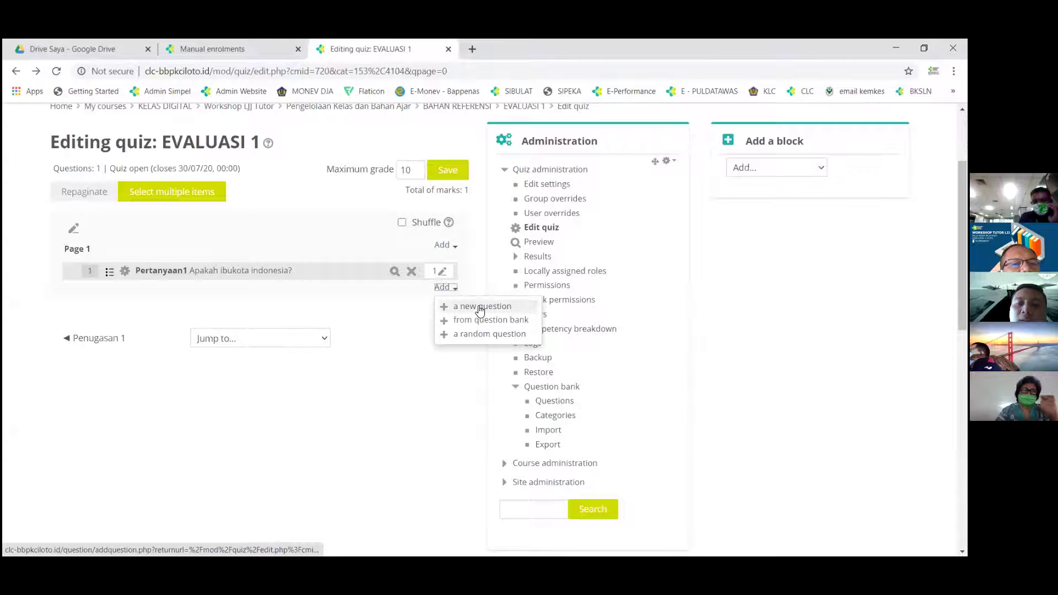
{"action": "left_click", "coordinate": [480, 308]}
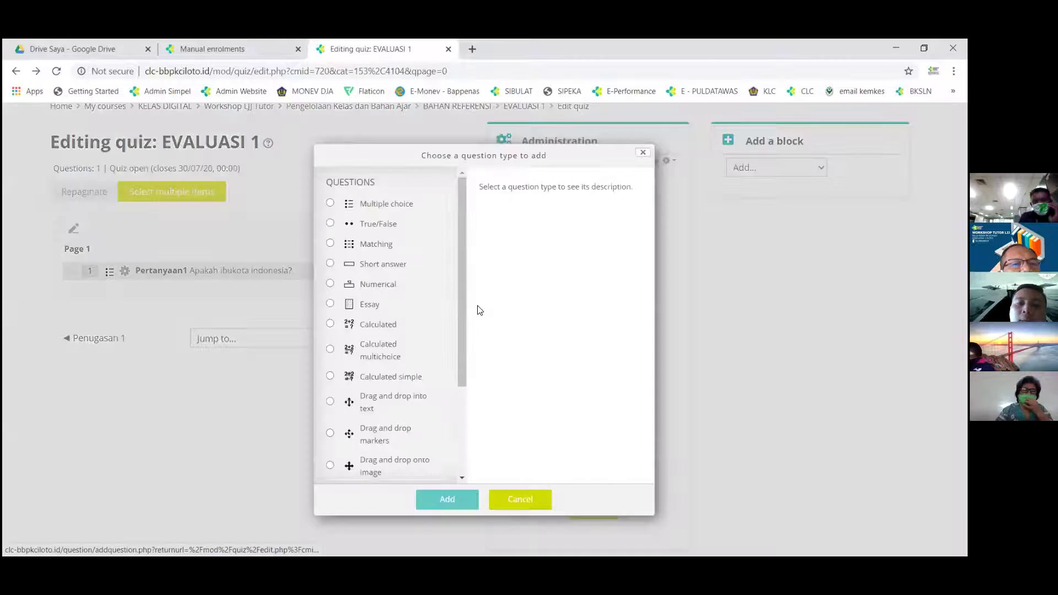
{"action": "left_click", "coordinate": [380, 212]}
{"action": "left_click", "coordinate": [439, 499]}
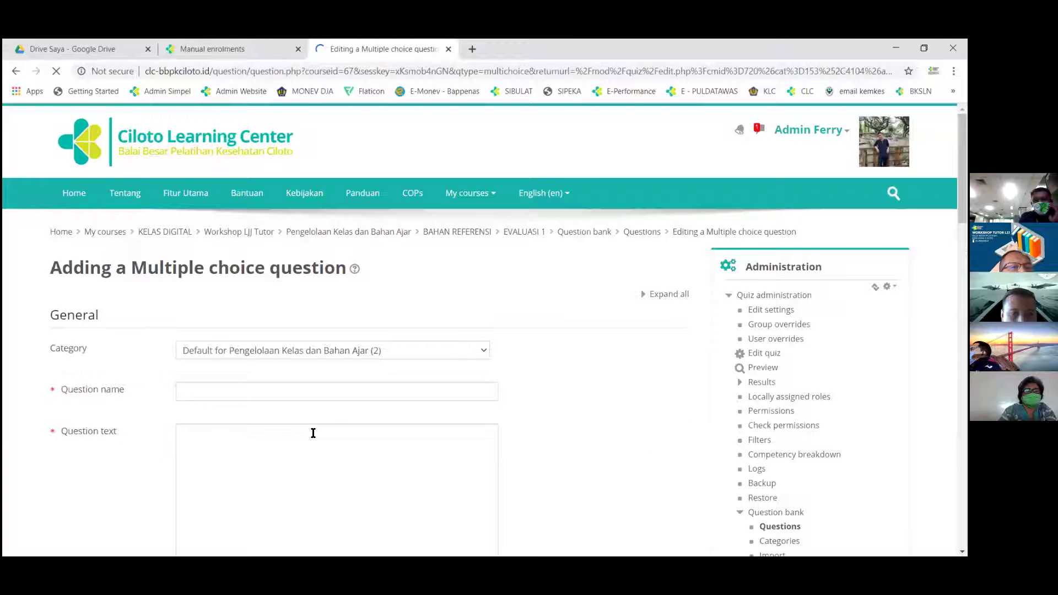
Step: Name the question "Pertanyaan 2" and enter the question text "Tauco berasal dari daerah?"
{"action": "left_click", "coordinate": [237, 385]}
{"action": "type", "text": "Pertanyaan"}
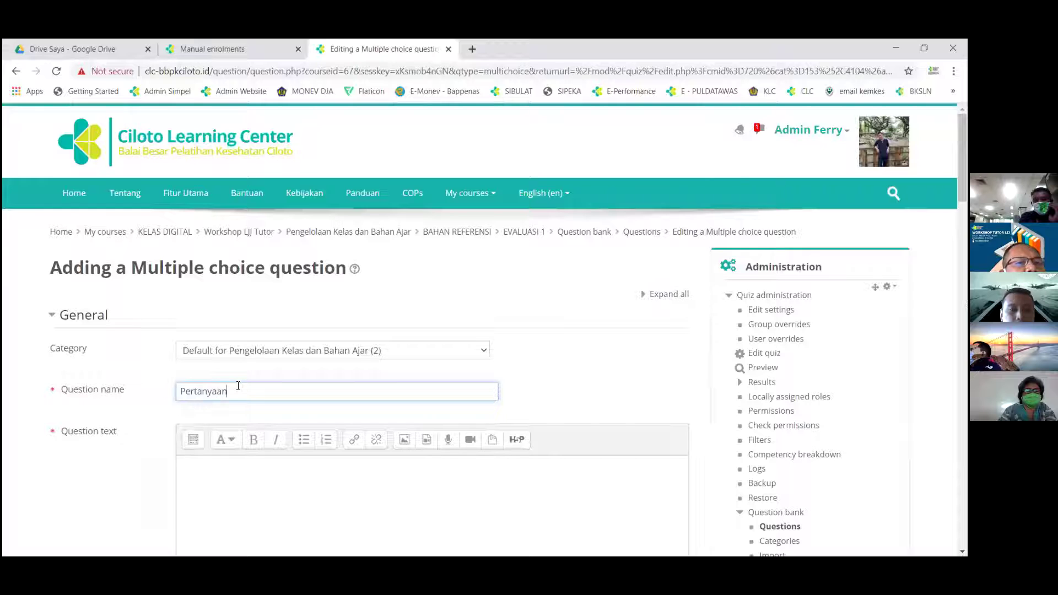
{"action": "type", "text": " 2"}
{"action": "key", "text": "Tab"}
{"action": "left_click", "coordinate": [202, 483]}
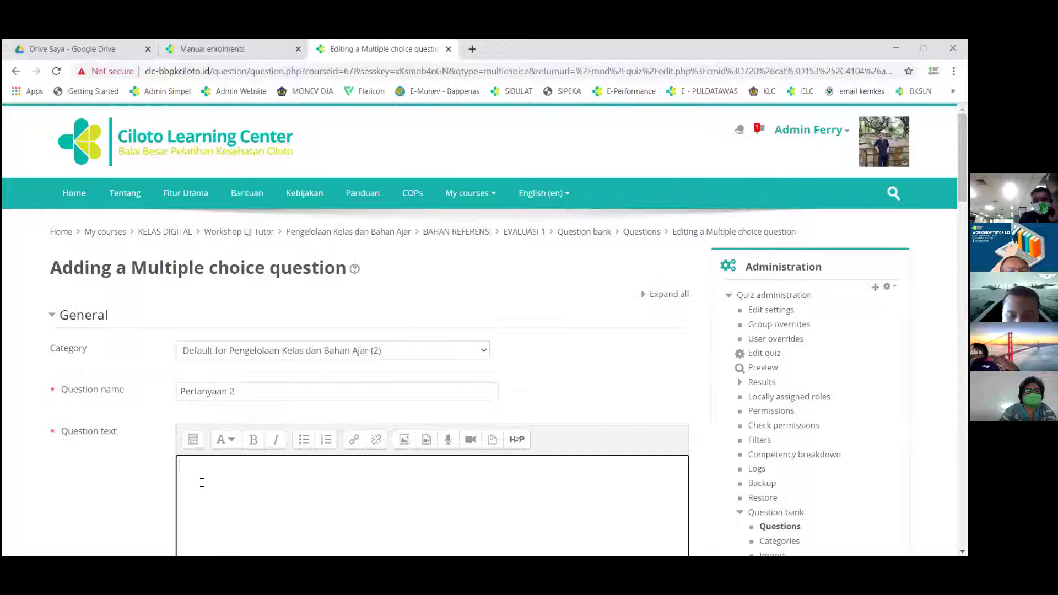
{"action": "type", "text": "T"}
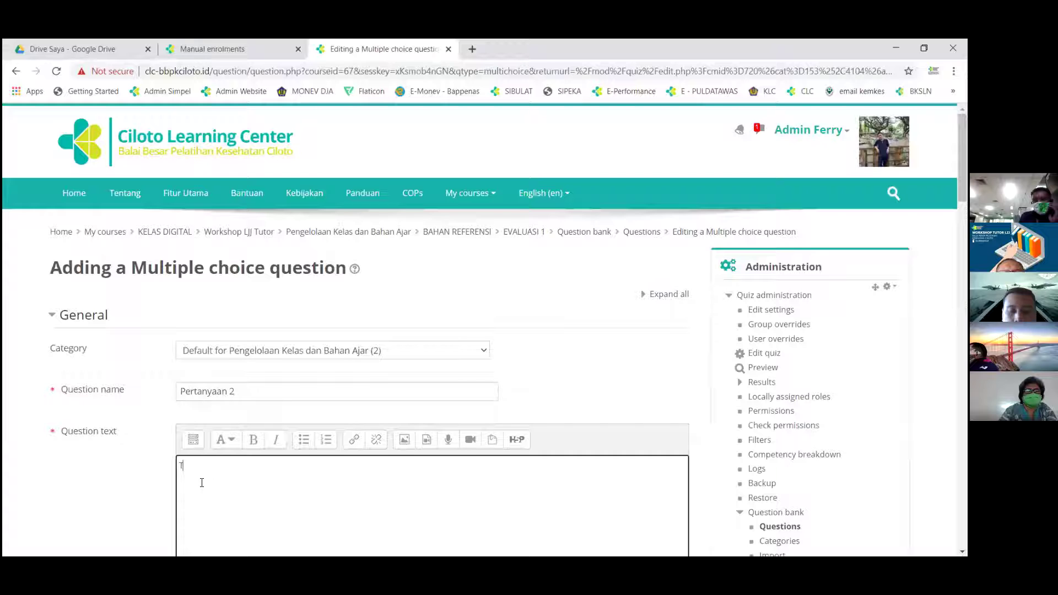
{"action": "type", "text": "auco ber"}
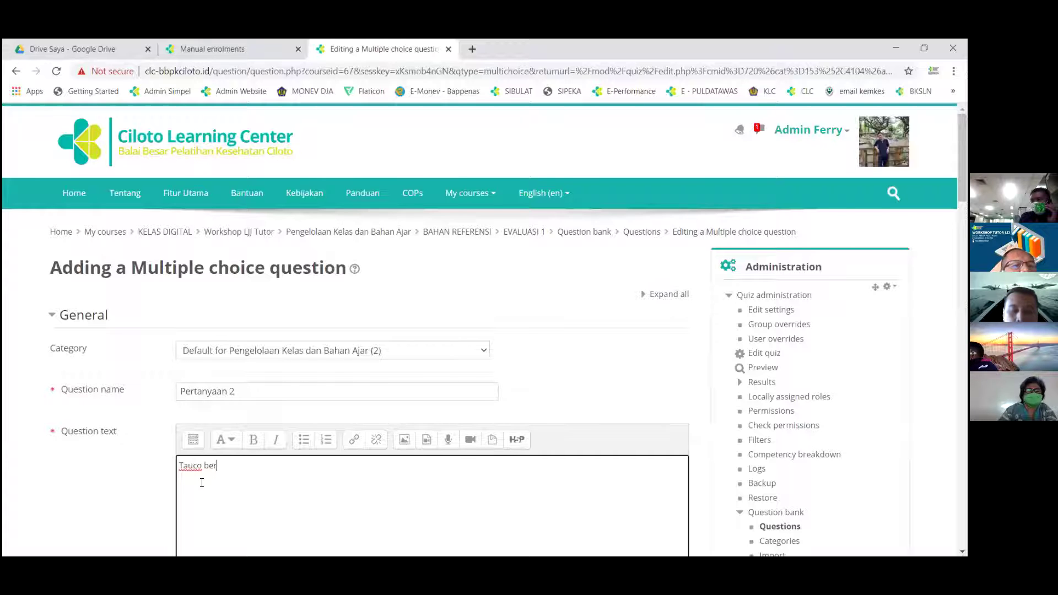
{"action": "type", "text": "asai dari"}
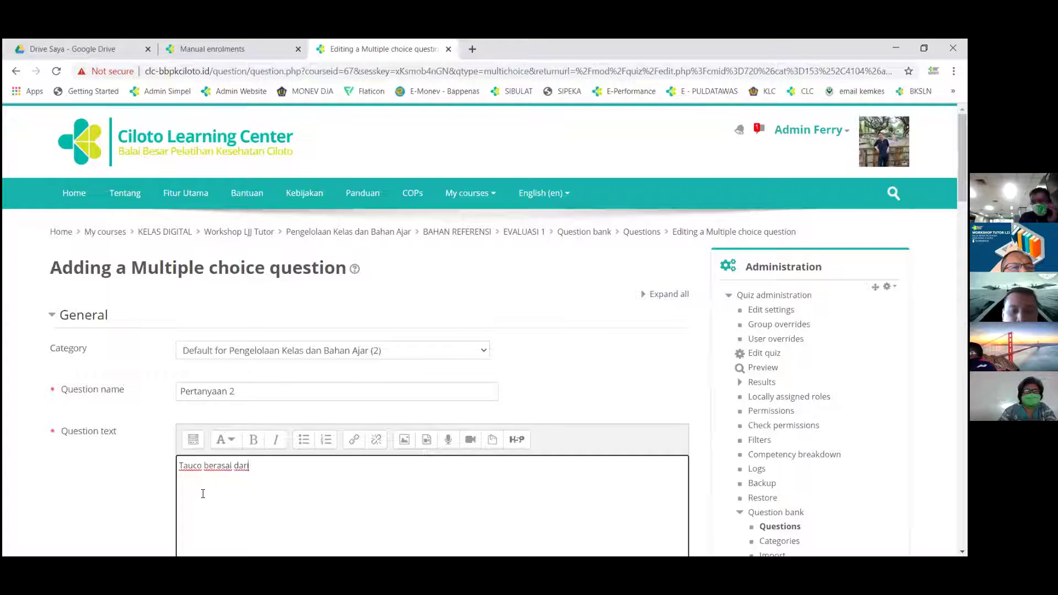
{"action": "scroll", "coordinate": [202, 485], "scroll_direction": "down", "scroll_amount": 3}
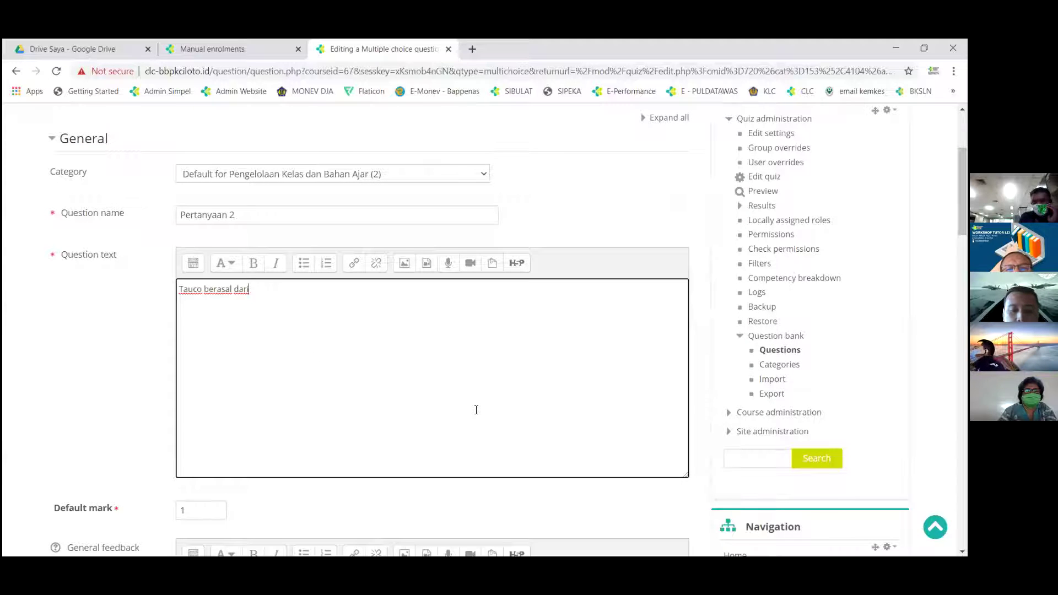
{"action": "type", "text": "daerah?"}
{"action": "key", "text": "Return"}
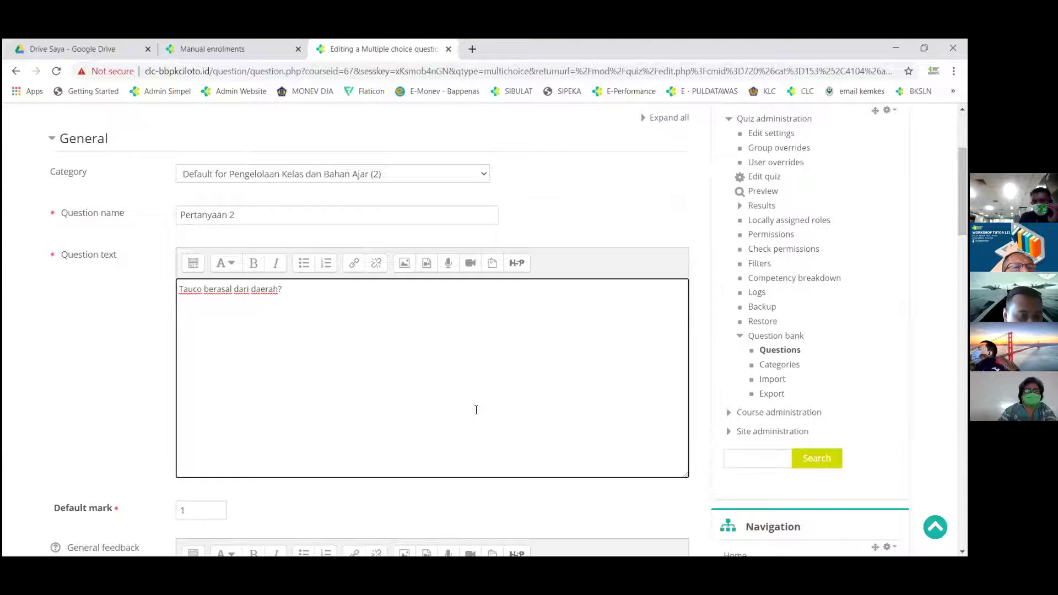
Step: Set the question's choice numbering to A., B., C., ..
{"action": "scroll", "coordinate": [237, 418], "scroll_direction": "down", "scroll_amount": 2}
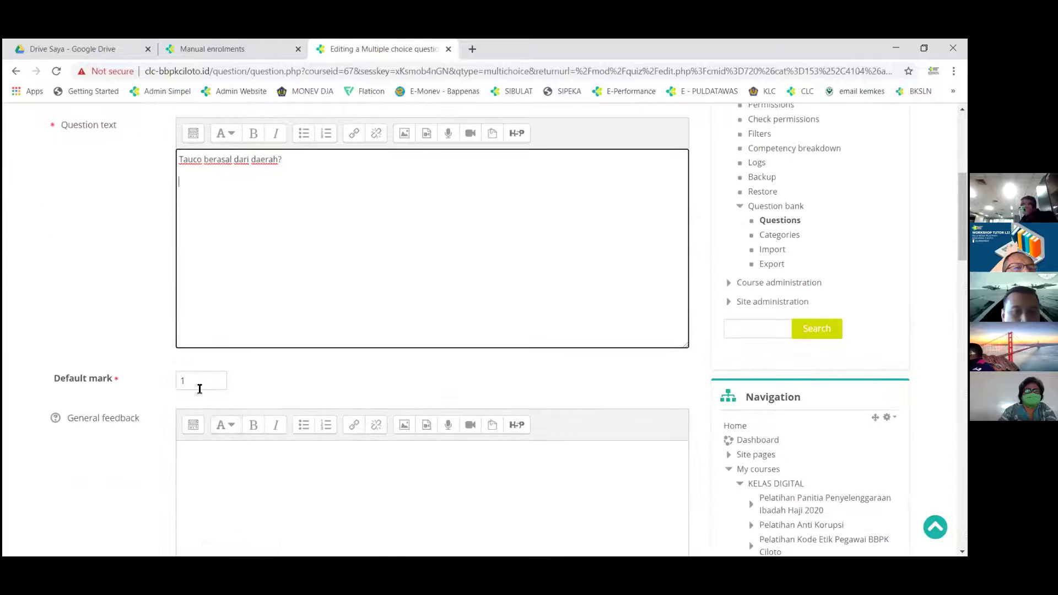
{"action": "scroll", "coordinate": [199, 389], "scroll_direction": "down", "scroll_amount": 1}
{"action": "scroll", "coordinate": [199, 389], "scroll_direction": "down", "scroll_amount": 3}
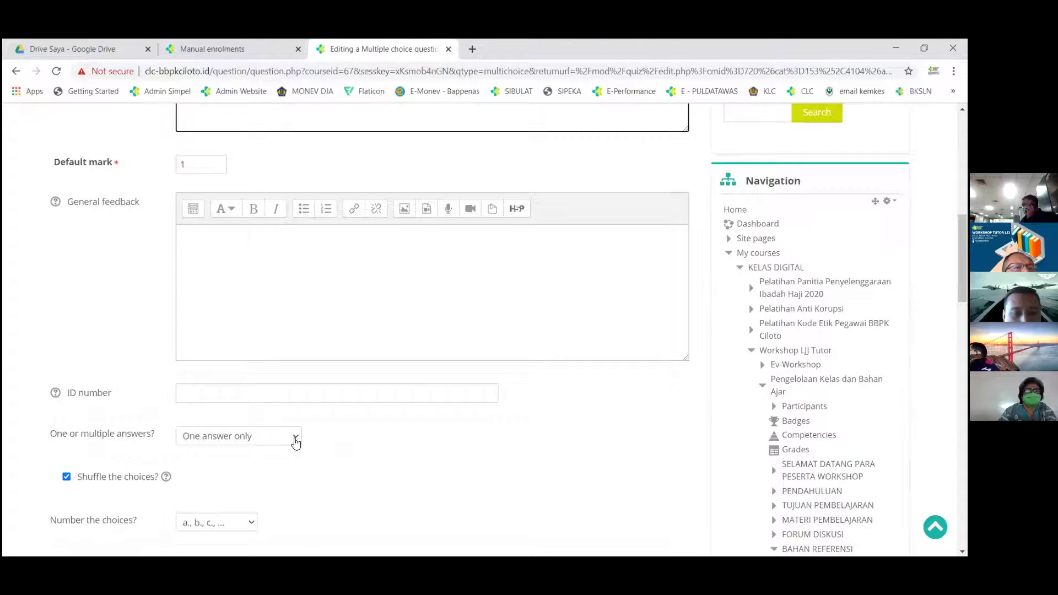
{"action": "scroll", "coordinate": [116, 439], "scroll_direction": "down", "scroll_amount": 2}
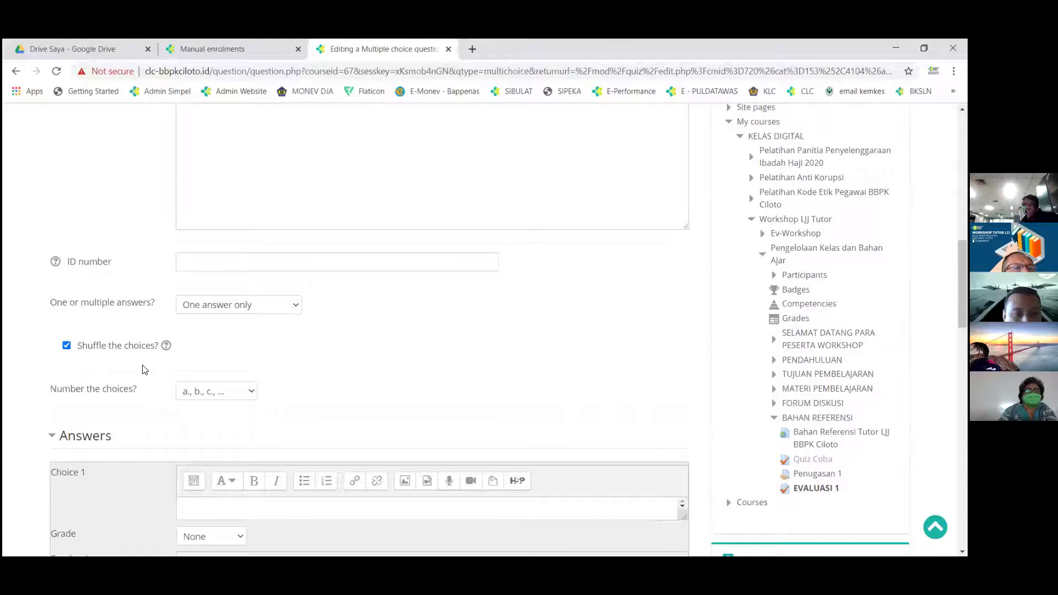
{"action": "left_click", "coordinate": [210, 394]}
{"action": "left_click", "coordinate": [223, 415]}
Step: Enter Cianjur as choice 1 and set its grade to 100%
{"action": "scroll", "coordinate": [225, 420], "scroll_direction": "down", "scroll_amount": 2}
{"action": "left_click", "coordinate": [225, 404]}
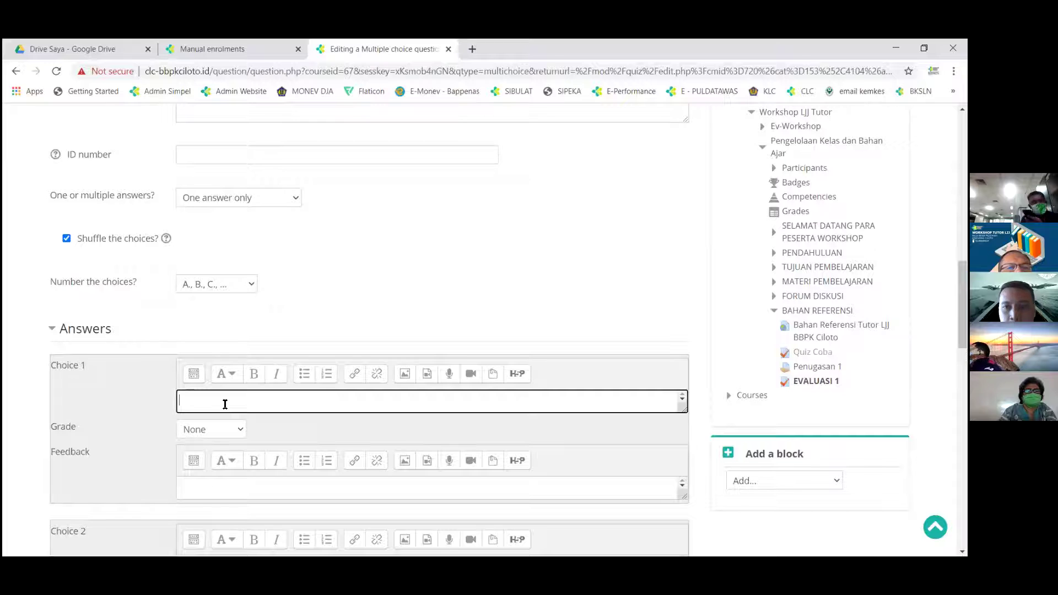
{"action": "type", "text": "Cianjur"}
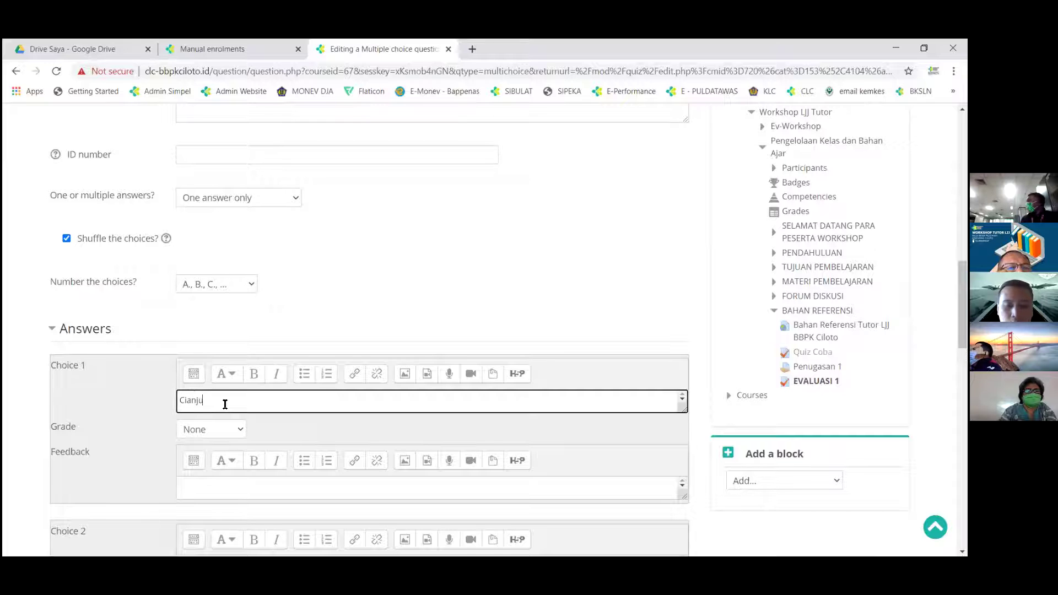
{"action": "left_click", "coordinate": [220, 429]}
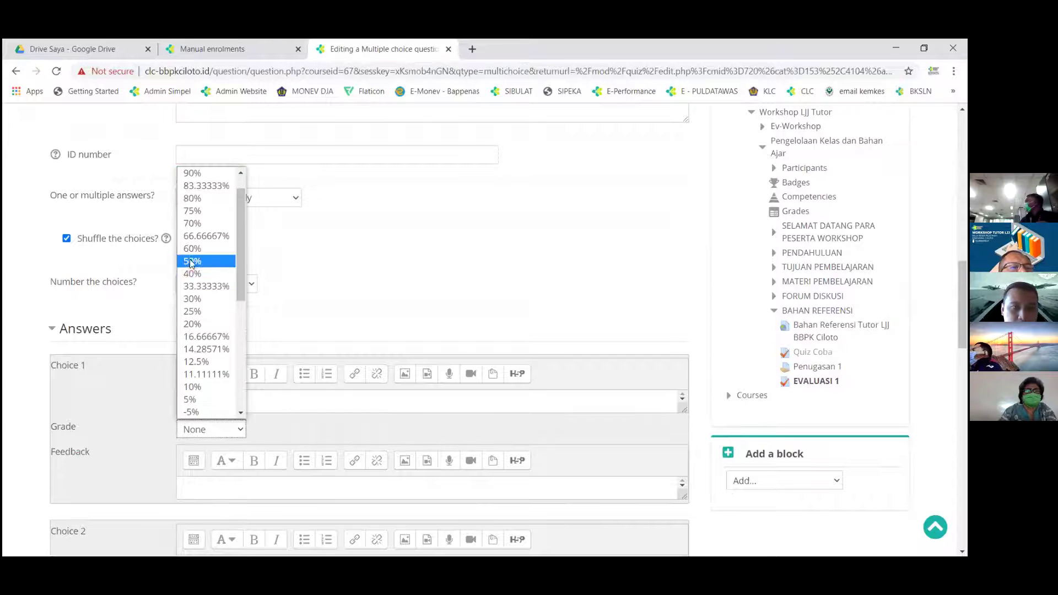
{"action": "left_click", "coordinate": [189, 185]}
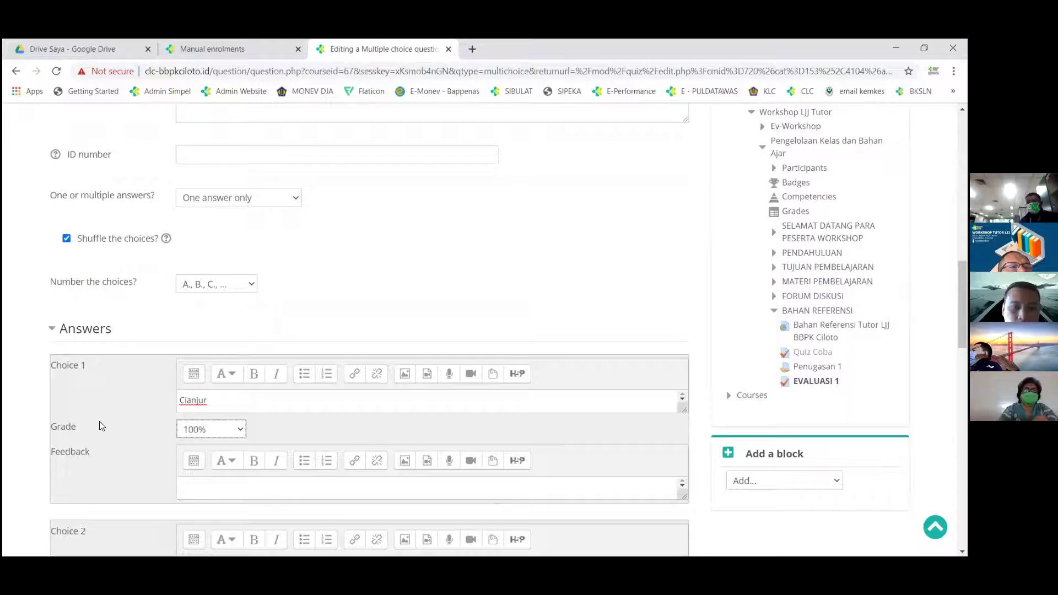
Step: Enter Bandung as choice 2 and Ambon as choice 3, leaving both without a grade
{"action": "scroll", "coordinate": [99, 421], "scroll_direction": "down", "scroll_amount": 2}
{"action": "left_click", "coordinate": [196, 483]}
{"action": "type", "text": "Bandung"}
{"action": "left_click", "coordinate": [153, 487]}
{"action": "scroll", "coordinate": [153, 488], "scroll_direction": "down", "scroll_amount": 3}
{"action": "scroll", "coordinate": [153, 487], "scroll_direction": "down", "scroll_amount": 1}
{"action": "left_click", "coordinate": [191, 436]}
{"action": "type", "text": "Ambon"}
{"action": "left_click", "coordinate": [141, 455]}
Step: Enter Jakarta as choice 4 and save the question to the quiz
{"action": "scroll", "coordinate": [141, 455], "scroll_direction": "down", "scroll_amount": 4}
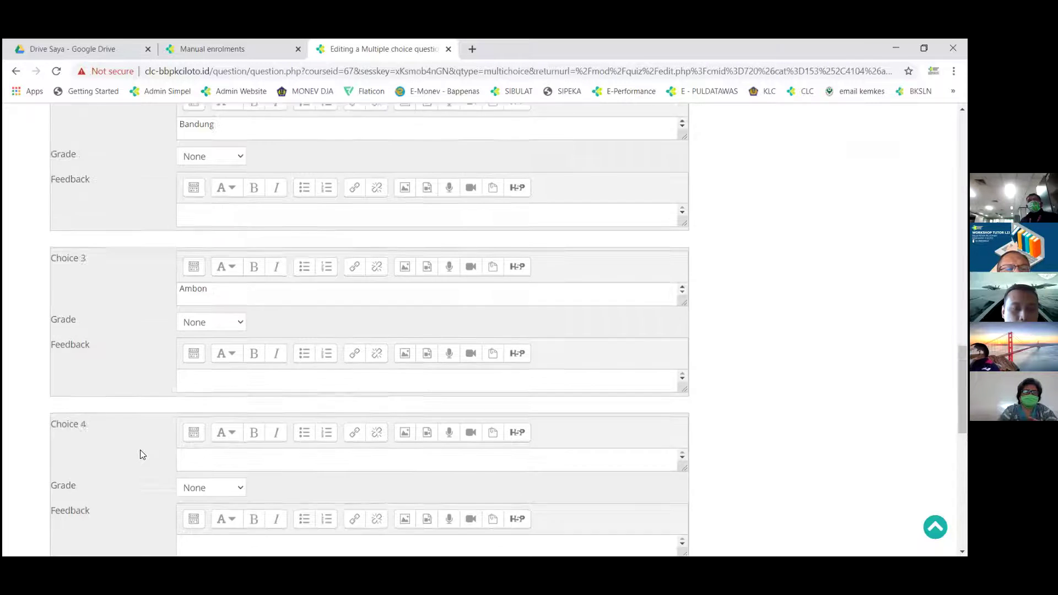
{"action": "left_click", "coordinate": [193, 386]}
{"action": "type", "text": "Jakarta"}
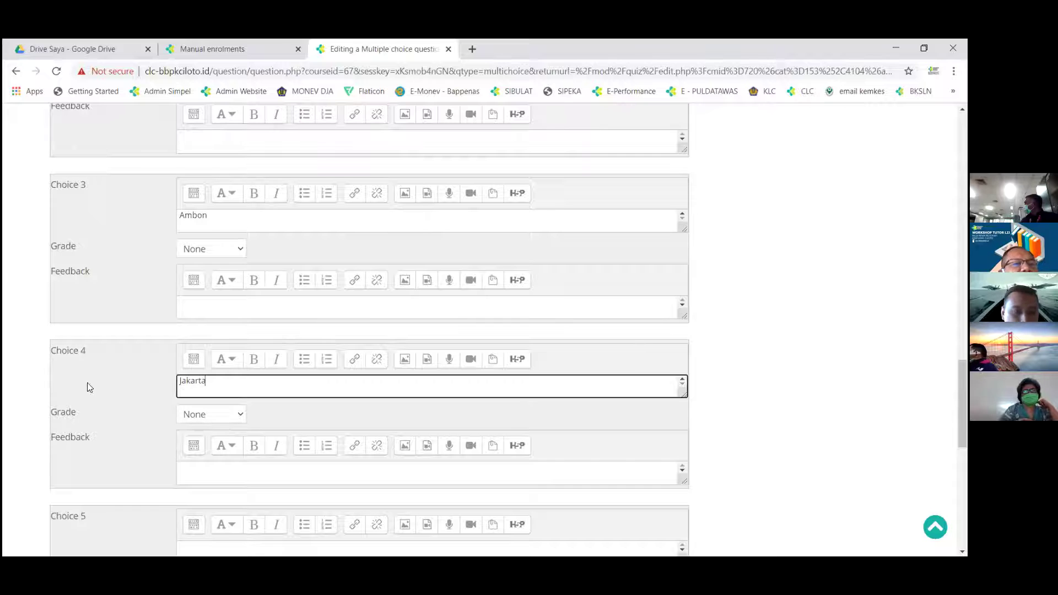
{"action": "scroll", "coordinate": [85, 376], "scroll_direction": "down", "scroll_amount": 5}
{"action": "scroll", "coordinate": [85, 376], "scroll_direction": "down", "scroll_amount": 5}
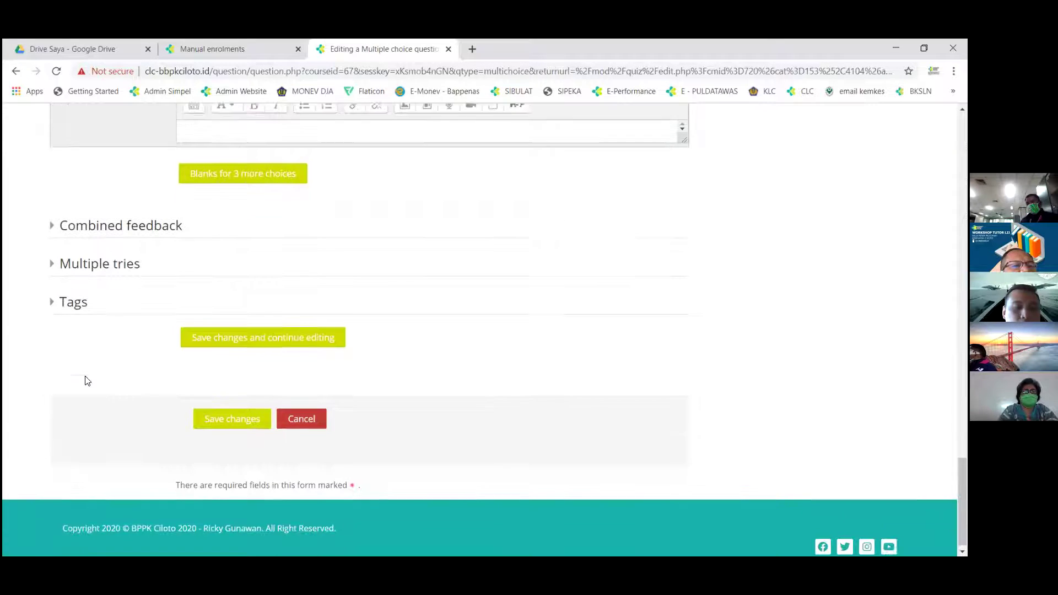
{"action": "left_click", "coordinate": [221, 413]}
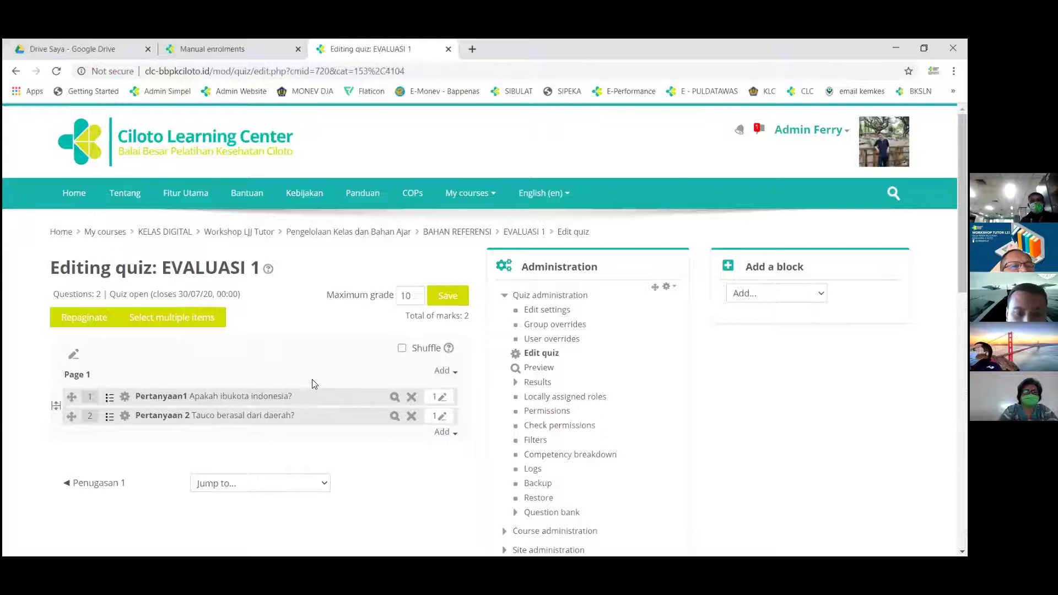
Step: Open the preview of the question Pertanyaan1 from the quiz's question list
{"action": "left_click", "coordinate": [395, 397]}
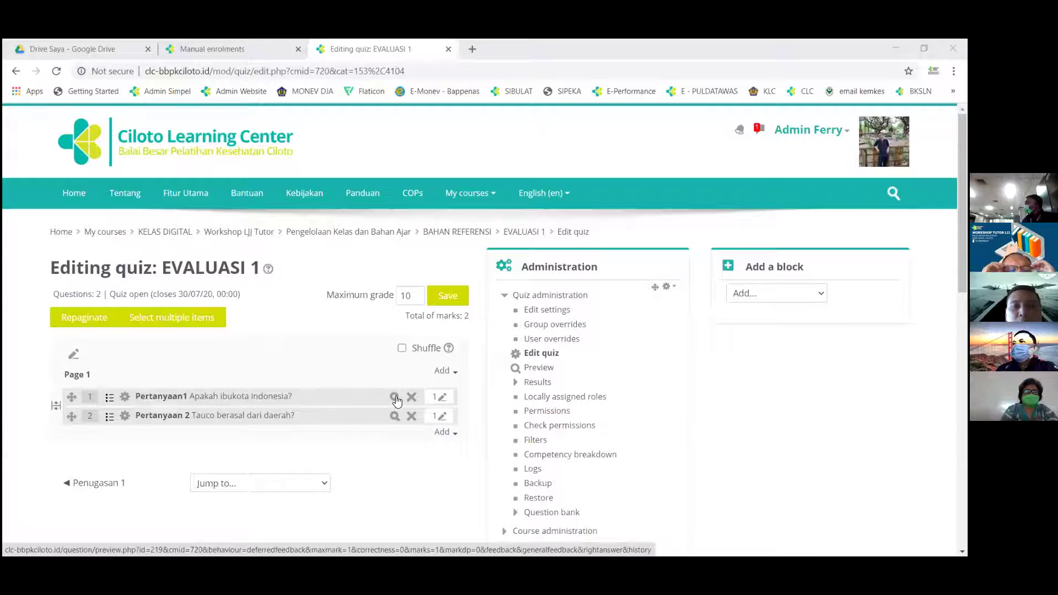
{"action": "left_click", "coordinate": [396, 398]}
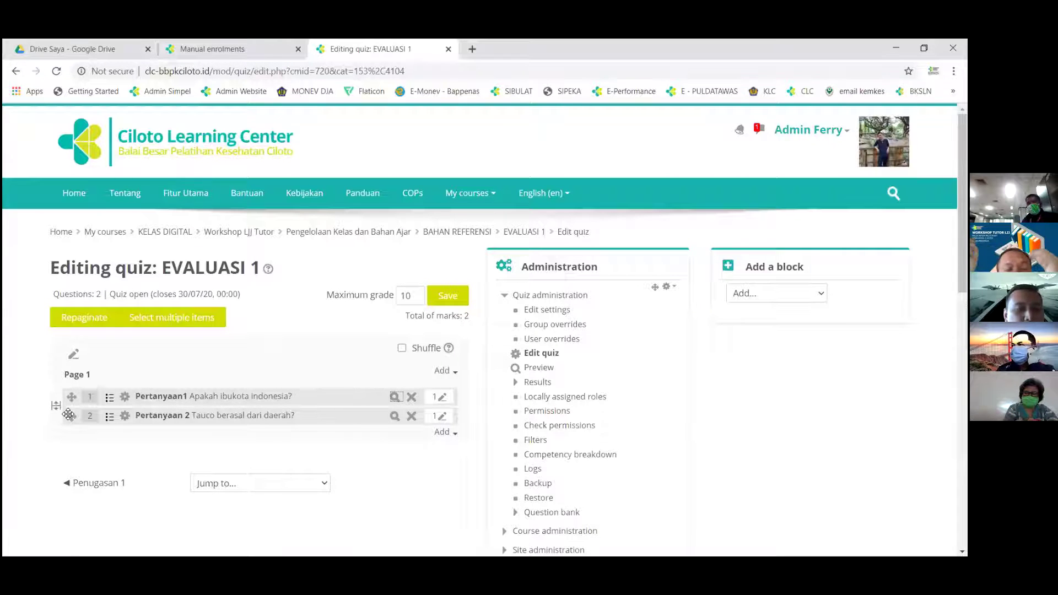
Step: Move Pertanyaan 2 above Pertanyaan1 and put the two questions back in their original order
{"action": "left_click_drag", "start_coordinate": [68, 415], "coordinate": [70, 386]}
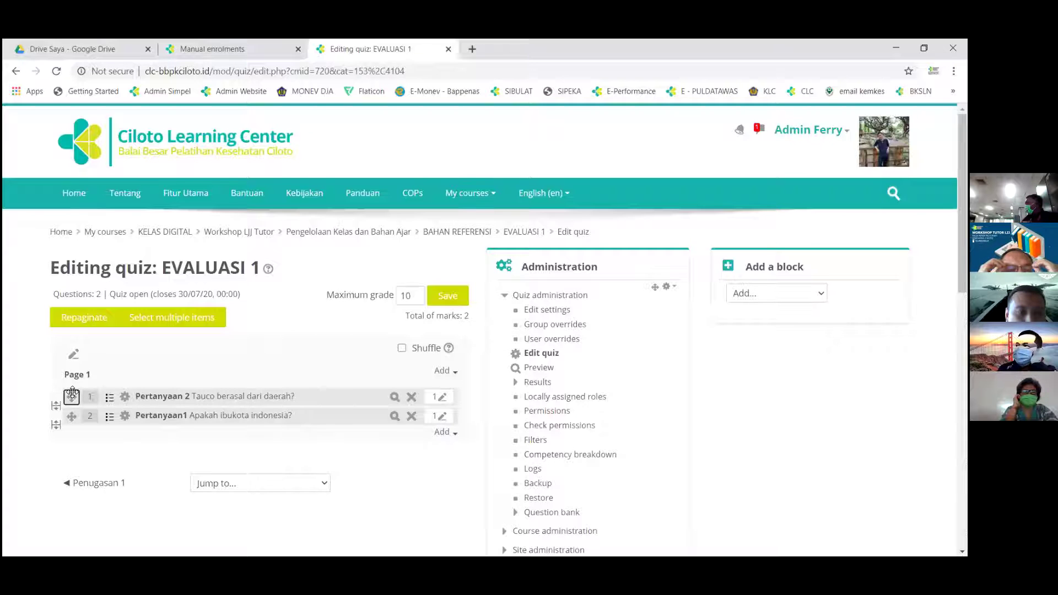
{"action": "left_click_drag", "start_coordinate": [73, 392], "coordinate": [71, 416]}
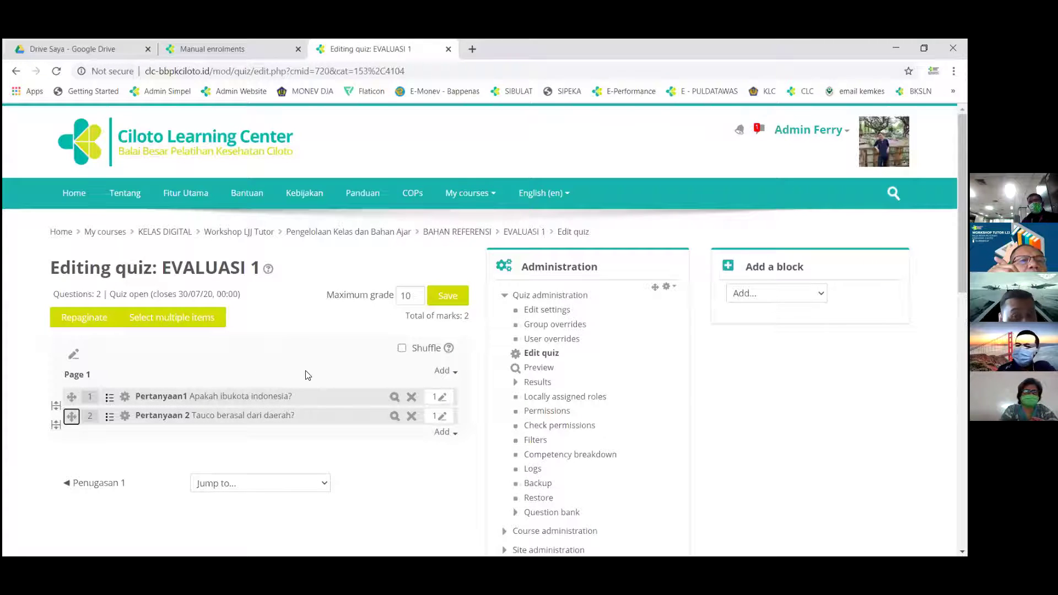
Step: Turn on question shuffling for the quiz section on page 1
{"action": "left_click", "coordinate": [403, 350]}
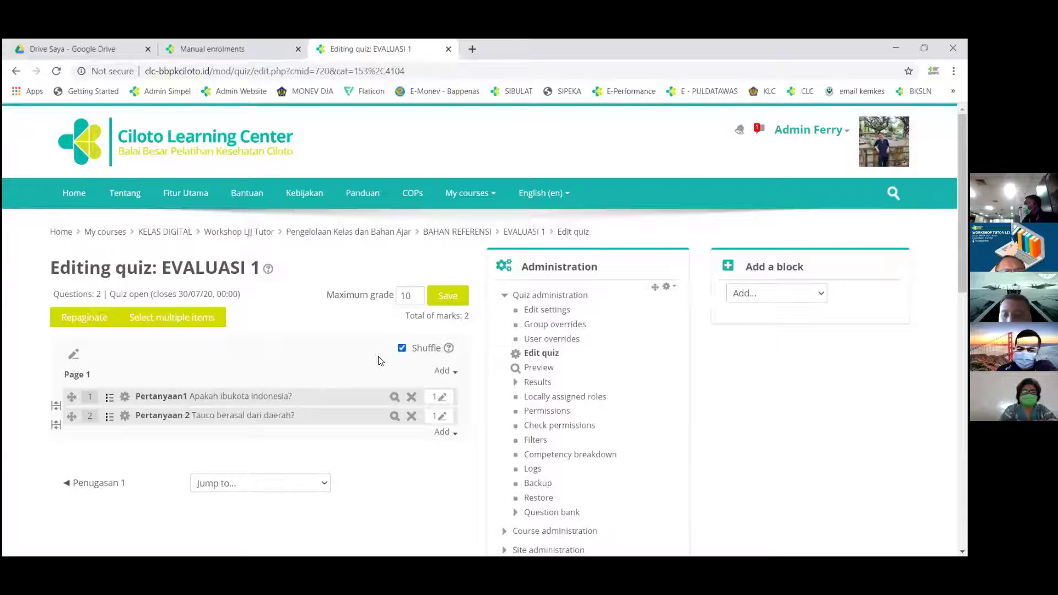
Step: Open the EVALUASI 1 quiz settings and examine the timing options, including opening and closing dates and time limit
{"action": "scroll", "coordinate": [308, 358], "scroll_direction": "down", "scroll_amount": 1}
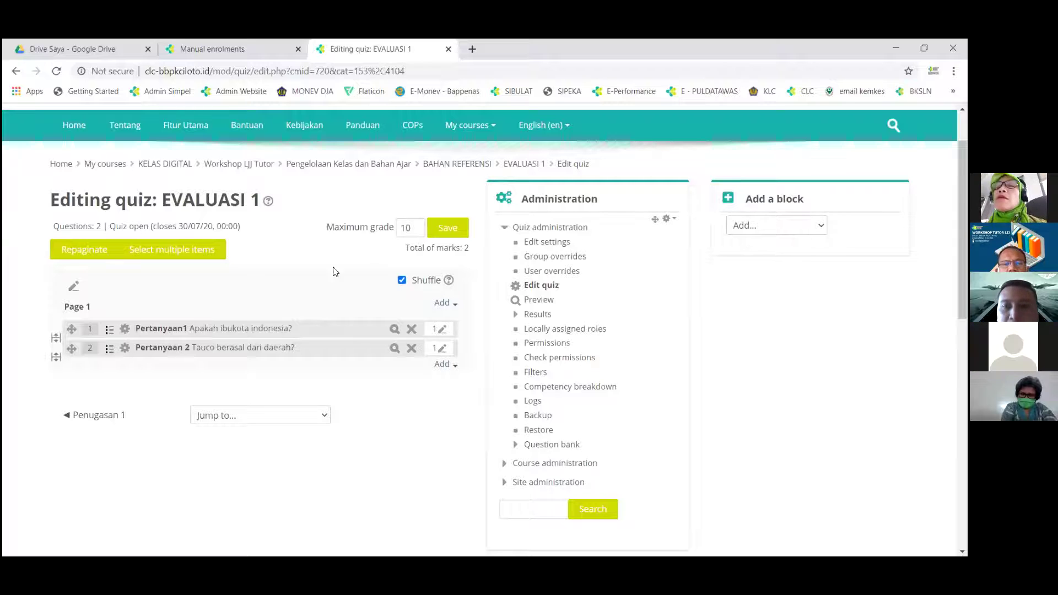
{"action": "left_click", "coordinate": [554, 246]}
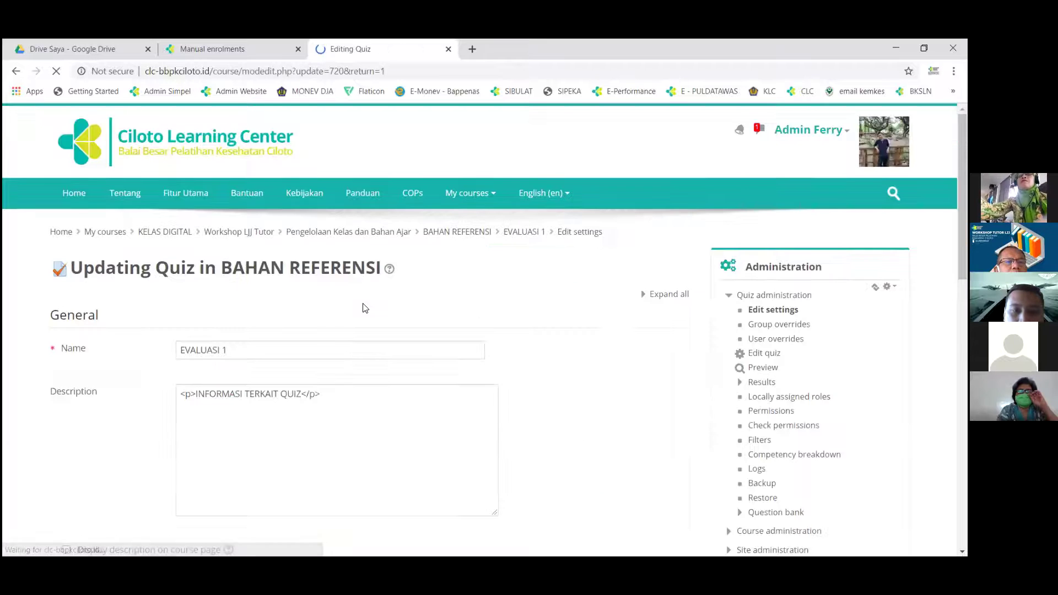
{"action": "scroll", "coordinate": [327, 333], "scroll_direction": "down", "scroll_amount": 4}
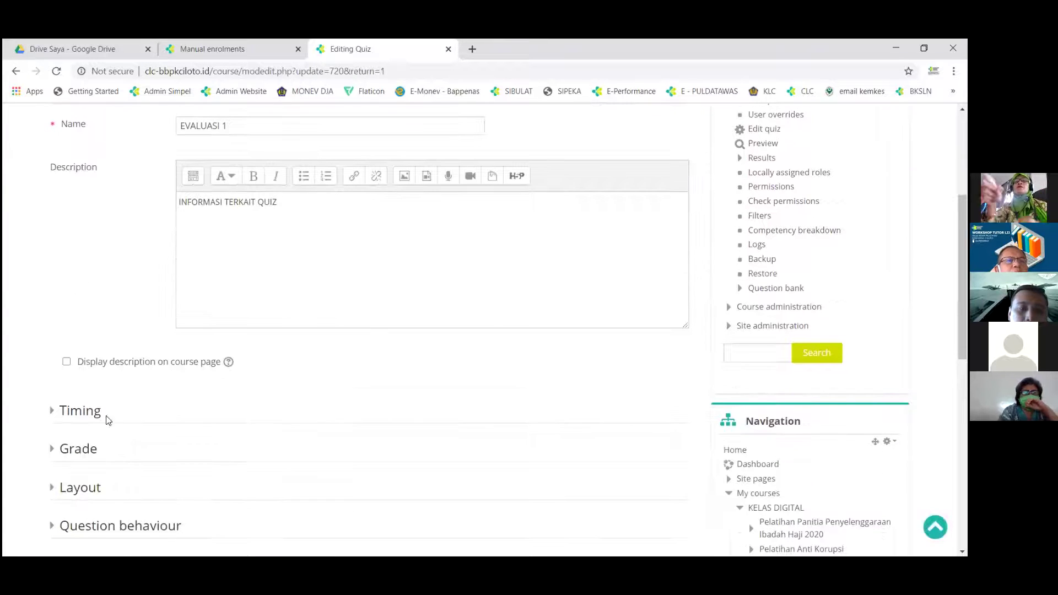
{"action": "left_click", "coordinate": [76, 414]}
{"action": "scroll", "coordinate": [250, 411], "scroll_direction": "down", "scroll_amount": 3}
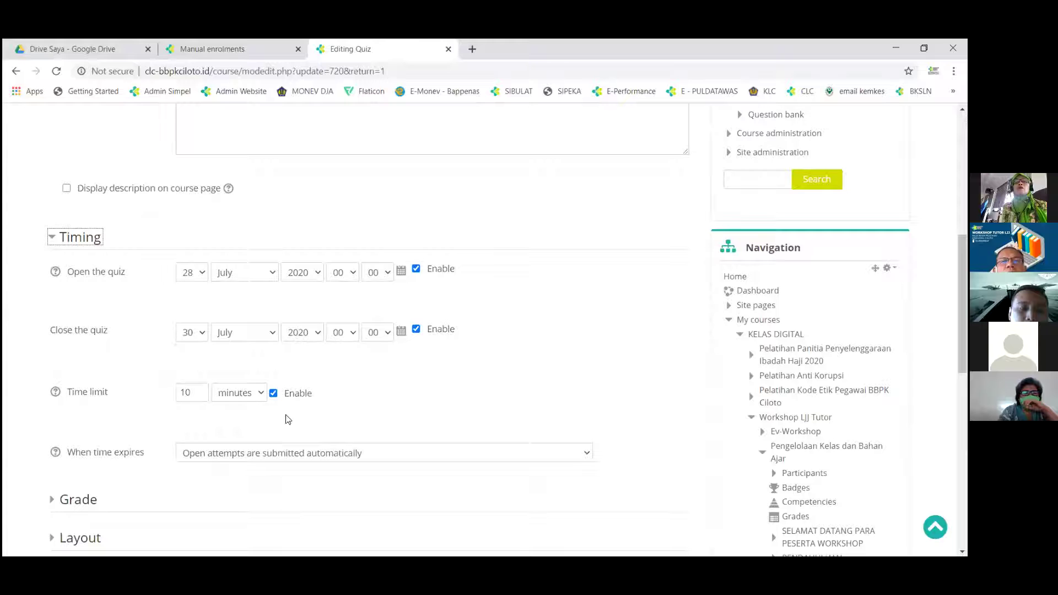
{"action": "scroll", "coordinate": [338, 401], "scroll_direction": "up", "scroll_amount": 1}
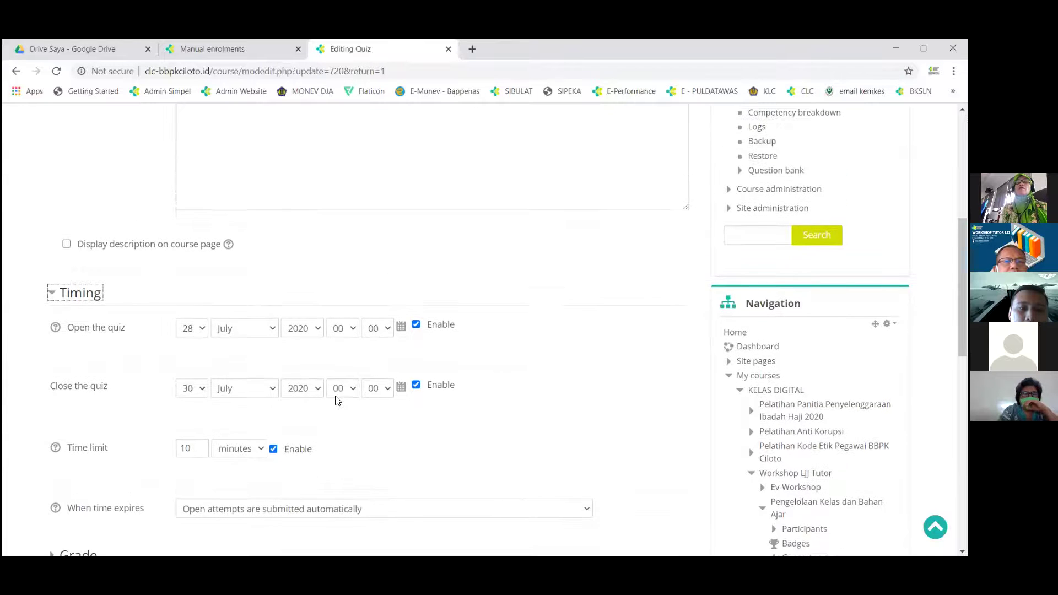
{"action": "scroll", "coordinate": [338, 400], "scroll_direction": "down", "scroll_amount": 1}
{"action": "scroll", "coordinate": [338, 401], "scroll_direction": "up", "scroll_amount": 1}
{"action": "scroll", "coordinate": [338, 401], "scroll_direction": "up", "scroll_amount": 3}
{"action": "scroll", "coordinate": [338, 401], "scroll_direction": "down", "scroll_amount": 3}
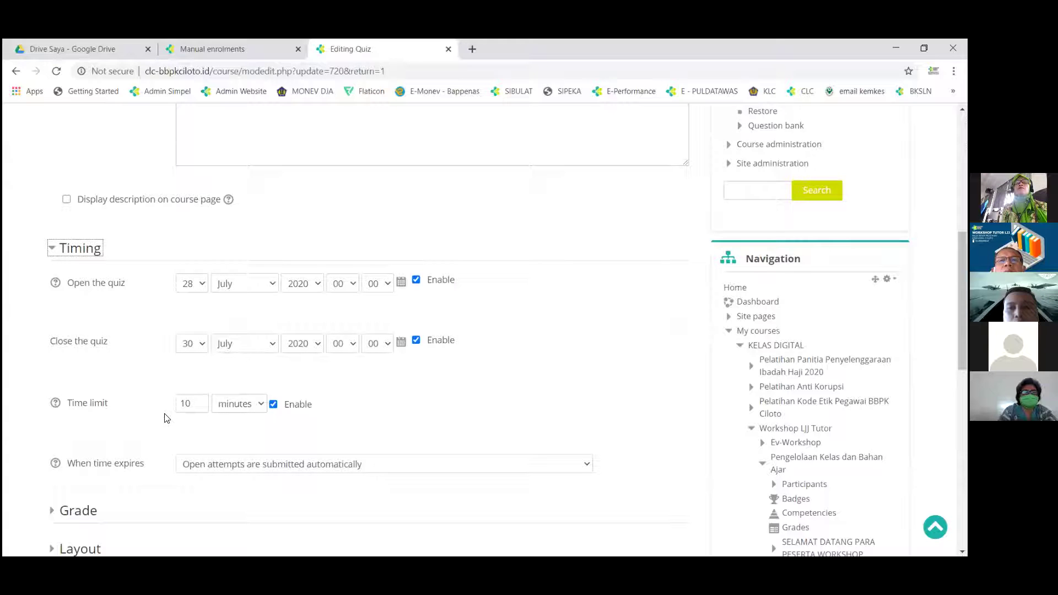
Step: Try a time limit of 60 minutes and return to editing the quiz without saving the settings
{"action": "double_click", "coordinate": [193, 405]}
{"action": "key", "text": "BackSpace"}
{"action": "type", "text": "60"}
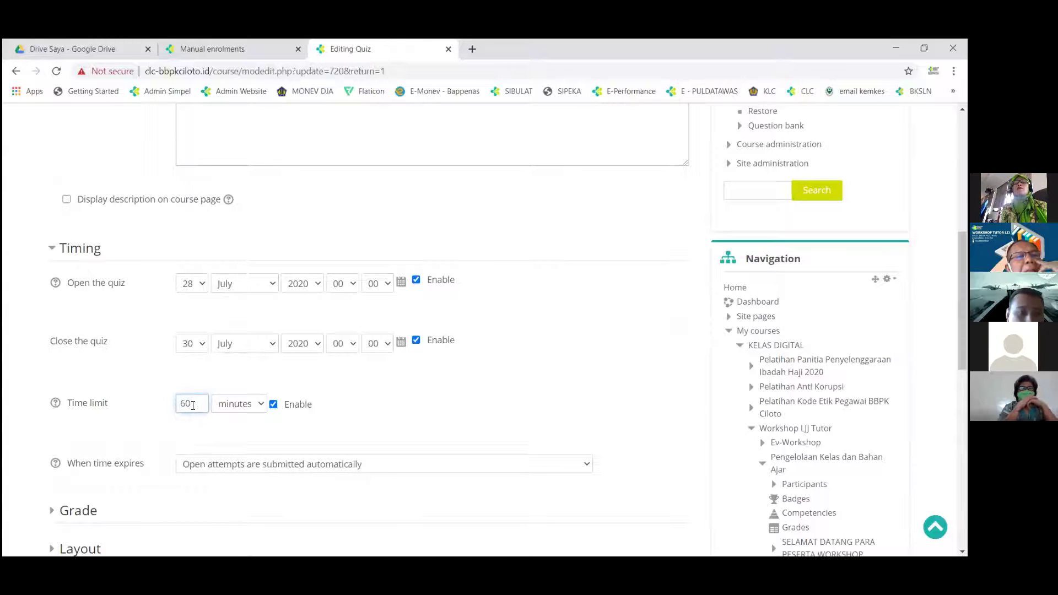
{"action": "left_click", "coordinate": [146, 429]}
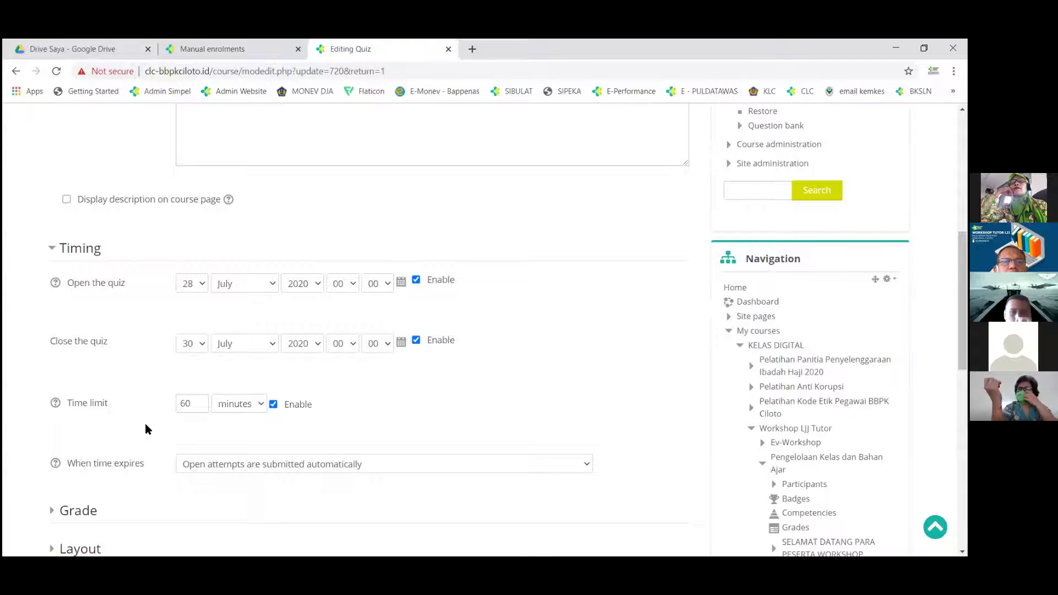
{"action": "scroll", "coordinate": [146, 427], "scroll_direction": "up", "scroll_amount": 5}
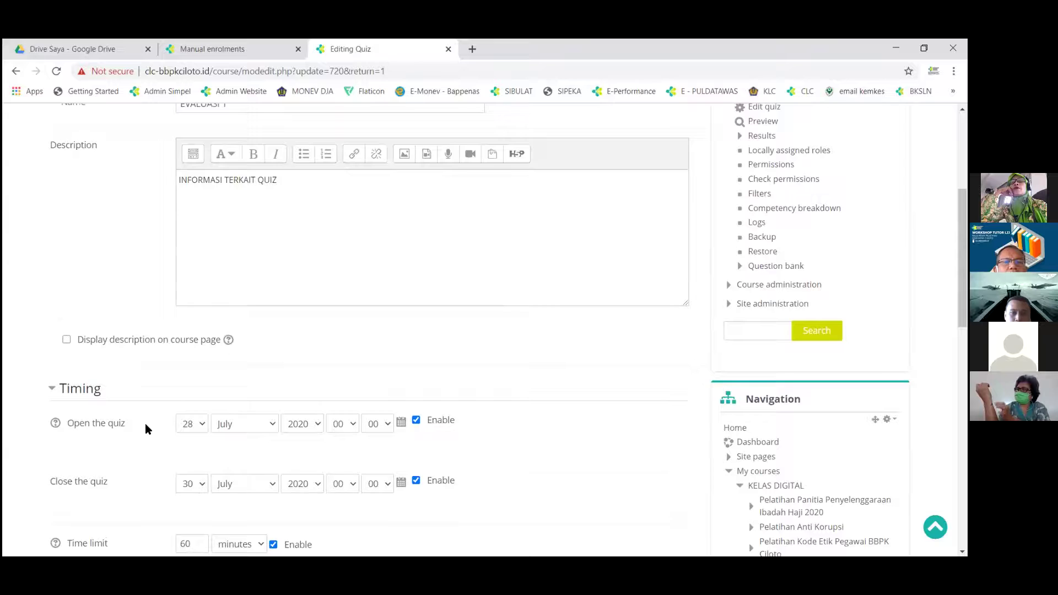
{"action": "scroll", "coordinate": [146, 429], "scroll_direction": "up", "scroll_amount": 2}
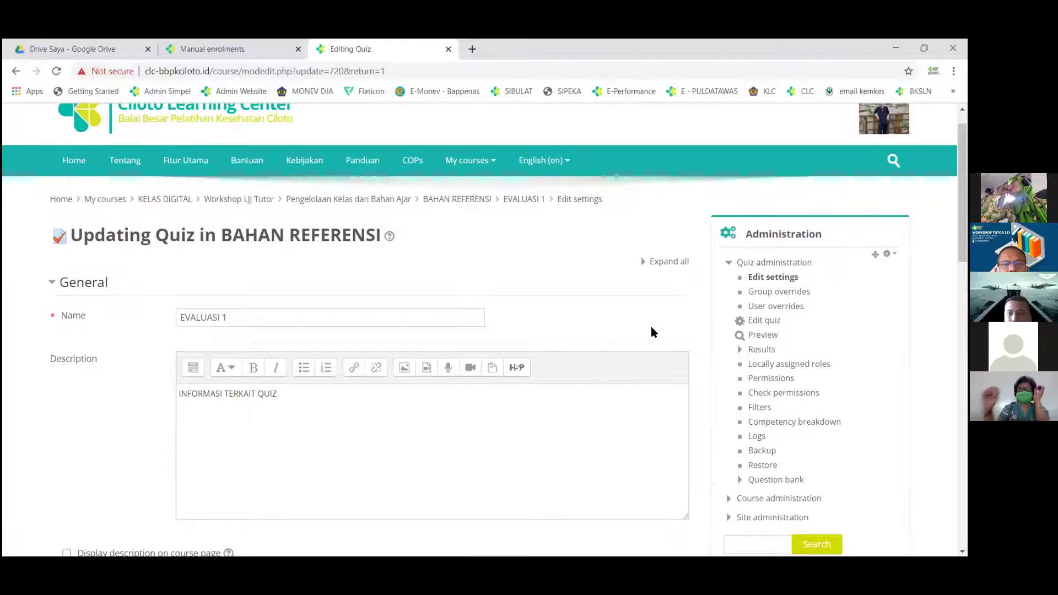
{"action": "left_click", "coordinate": [768, 324]}
{"action": "left_click", "coordinate": [545, 143]}
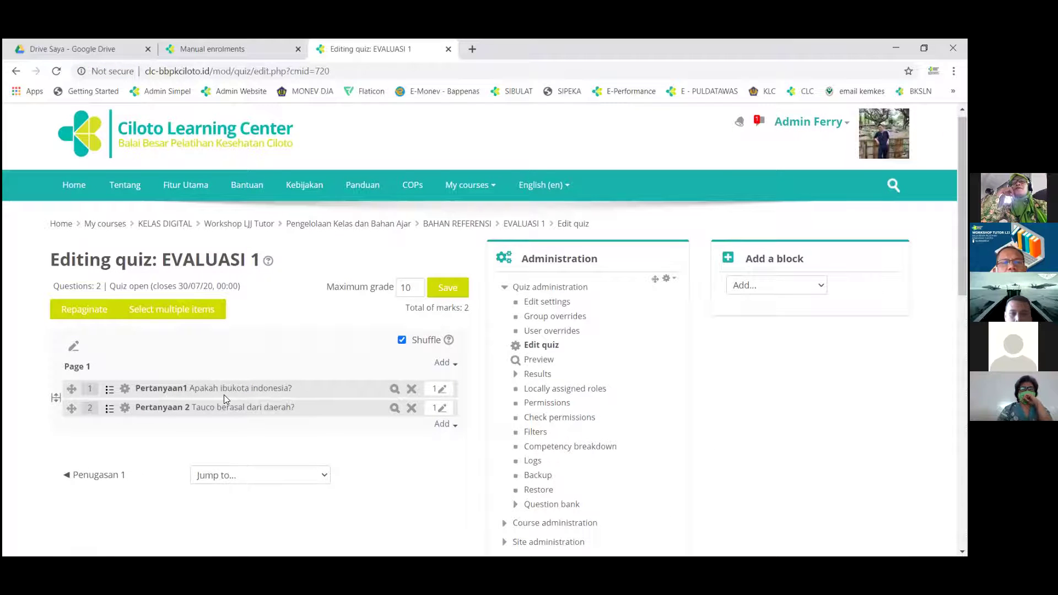
Step: Expand the quiz's Results options to show its available reports
{"action": "scroll", "coordinate": [420, 346], "scroll_direction": "down", "scroll_amount": 1}
{"action": "left_click", "coordinate": [521, 294]}
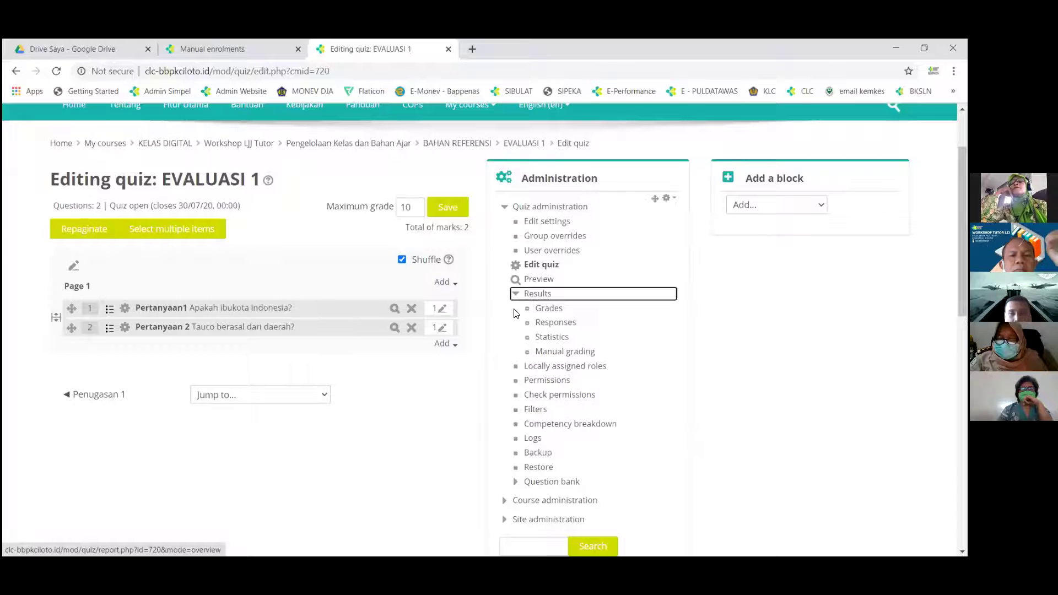
Step: Open the Grades report of the EVALUASI 1 quiz and examine its report options and attempts list
{"action": "left_click", "coordinate": [544, 311]}
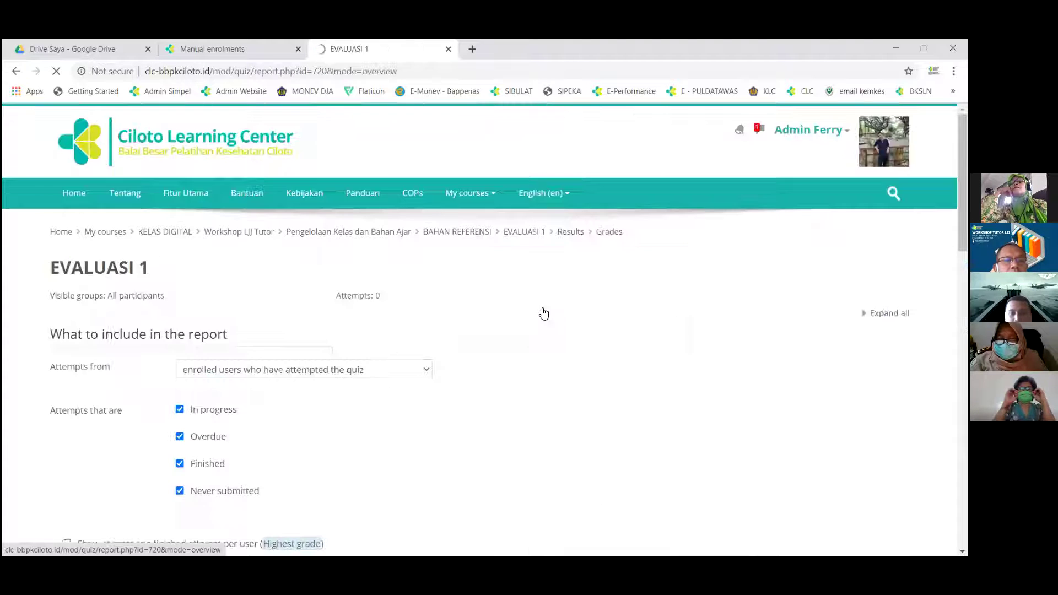
{"action": "scroll", "coordinate": [485, 350], "scroll_direction": "down", "scroll_amount": 5}
{"action": "scroll", "coordinate": [485, 350], "scroll_direction": "down", "scroll_amount": 7}
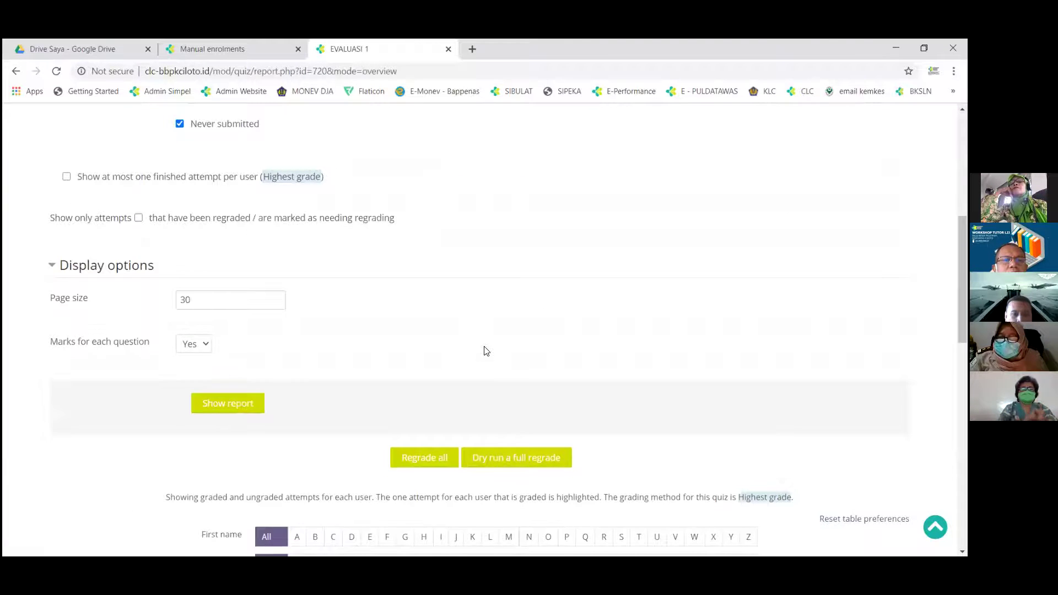
{"action": "scroll", "coordinate": [484, 351], "scroll_direction": "up", "scroll_amount": 2}
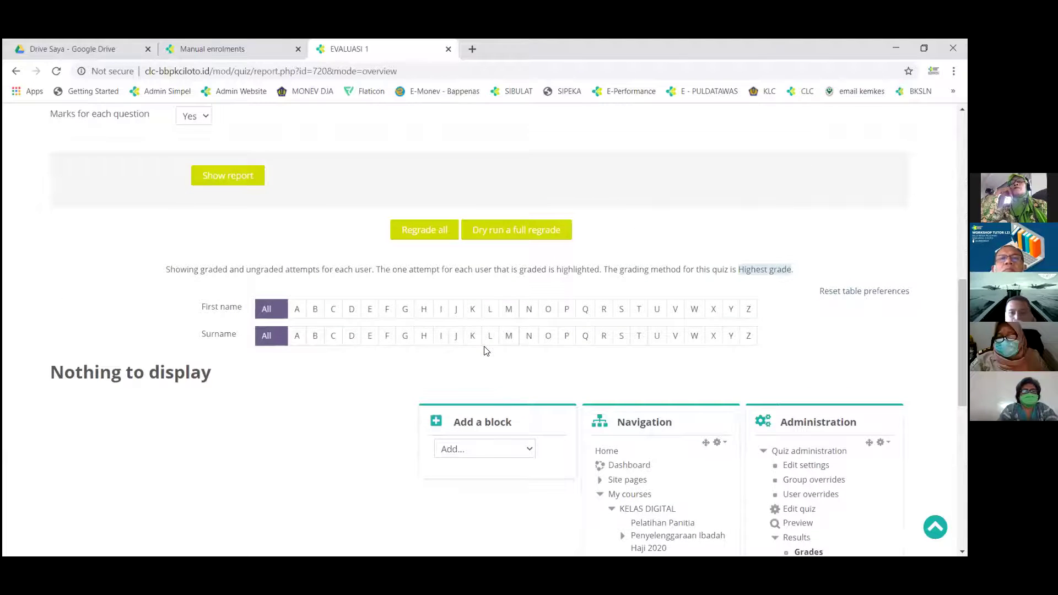
{"action": "scroll", "coordinate": [485, 350], "scroll_direction": "up", "scroll_amount": 10}
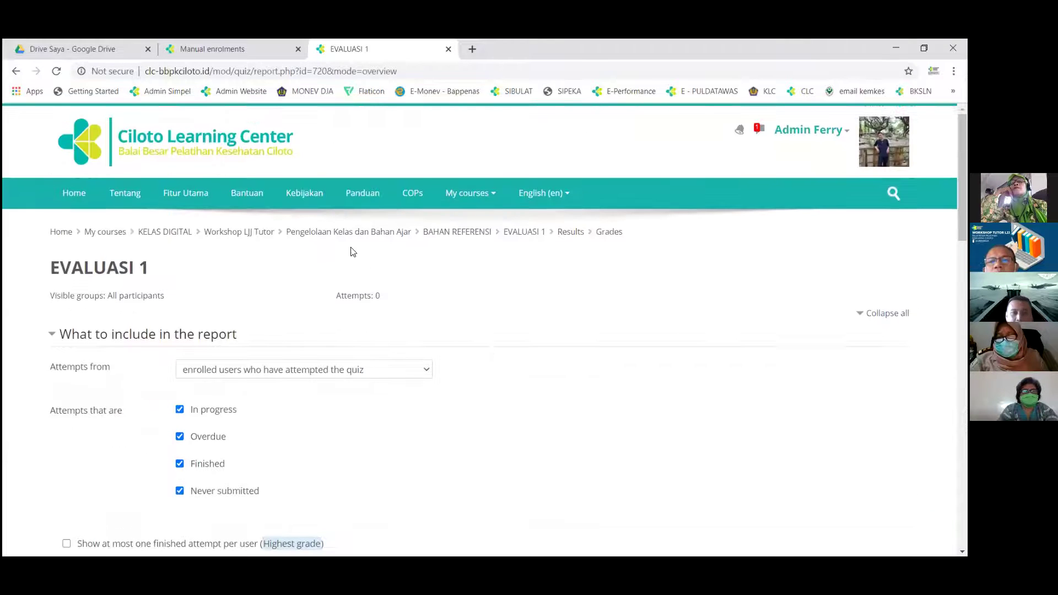
Step: Go to the Pengantar LMS course in the Workshop LJJ Tutor category and open Quiz Pengantar LMS from its Penugasan section
{"action": "left_click", "coordinate": [260, 233]}
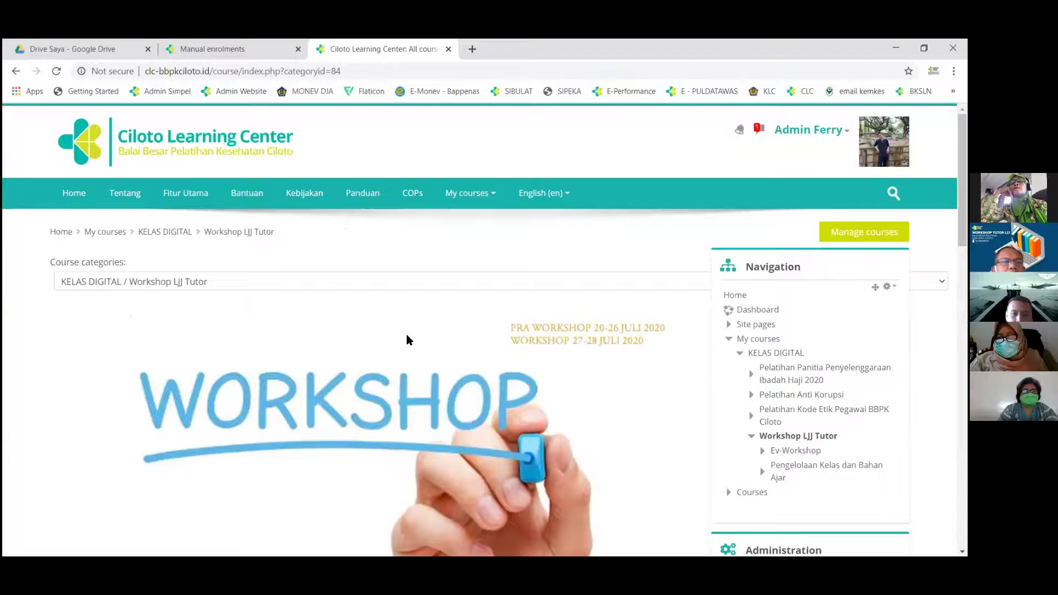
{"action": "scroll", "coordinate": [406, 339], "scroll_direction": "down", "scroll_amount": 8}
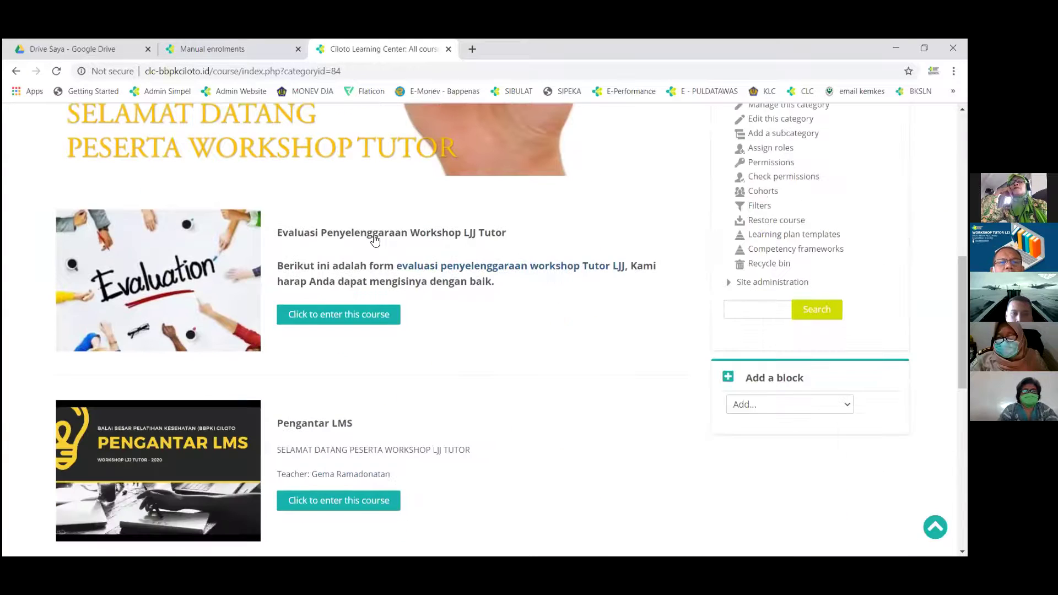
{"action": "left_click", "coordinate": [294, 423]}
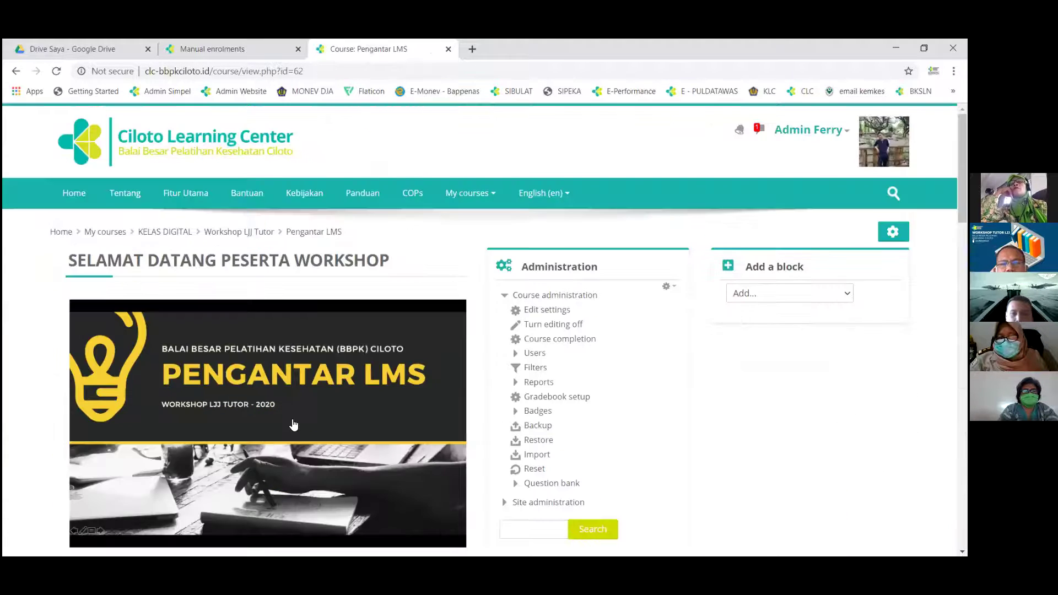
{"action": "scroll", "coordinate": [293, 423], "scroll_direction": "down", "scroll_amount": 3}
{"action": "scroll", "coordinate": [294, 423], "scroll_direction": "down", "scroll_amount": 4}
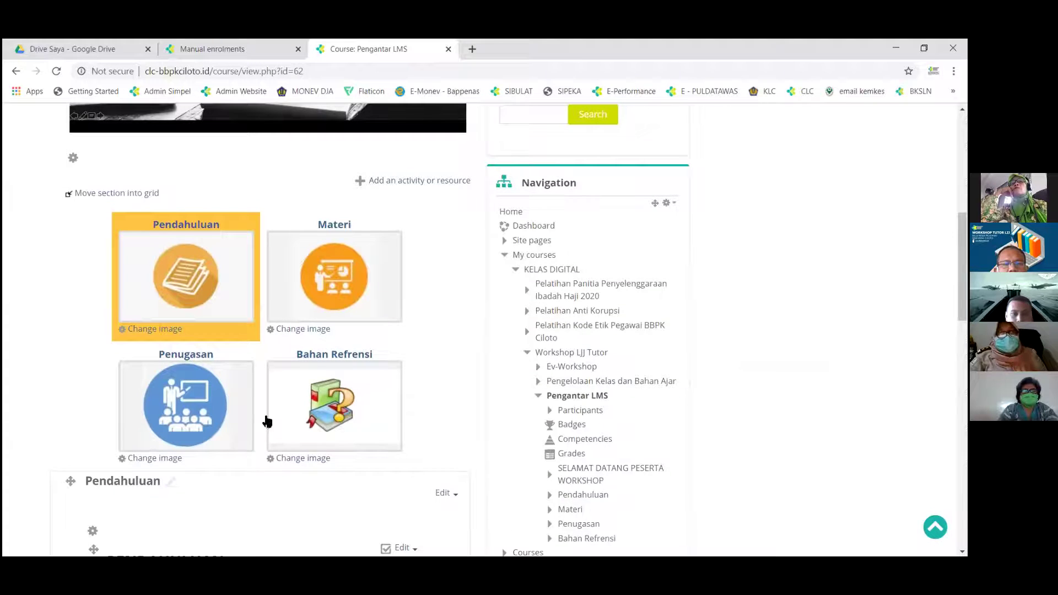
{"action": "left_click", "coordinate": [204, 420]}
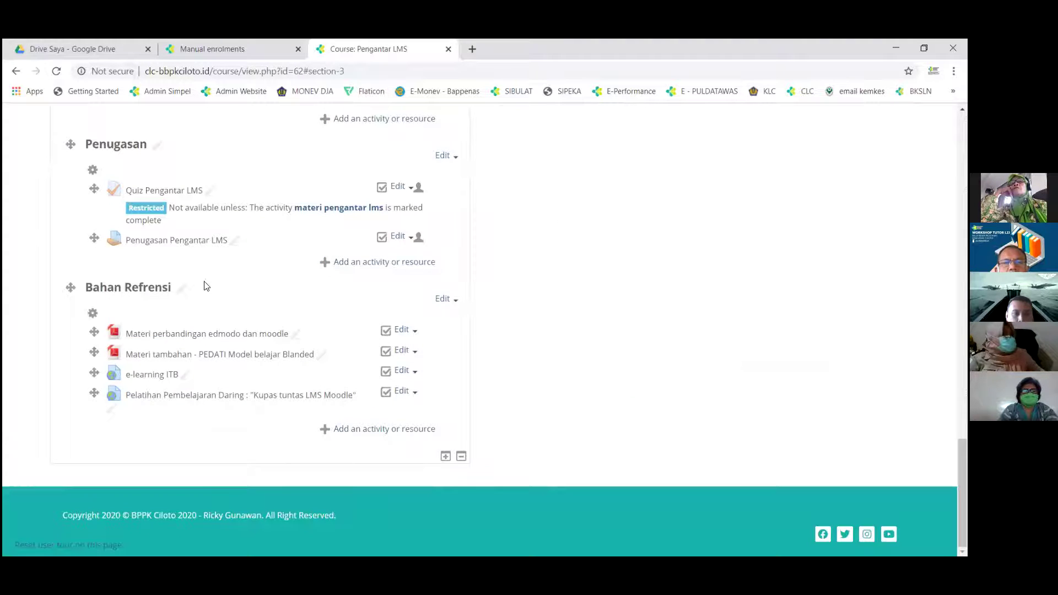
{"action": "left_click", "coordinate": [167, 190]}
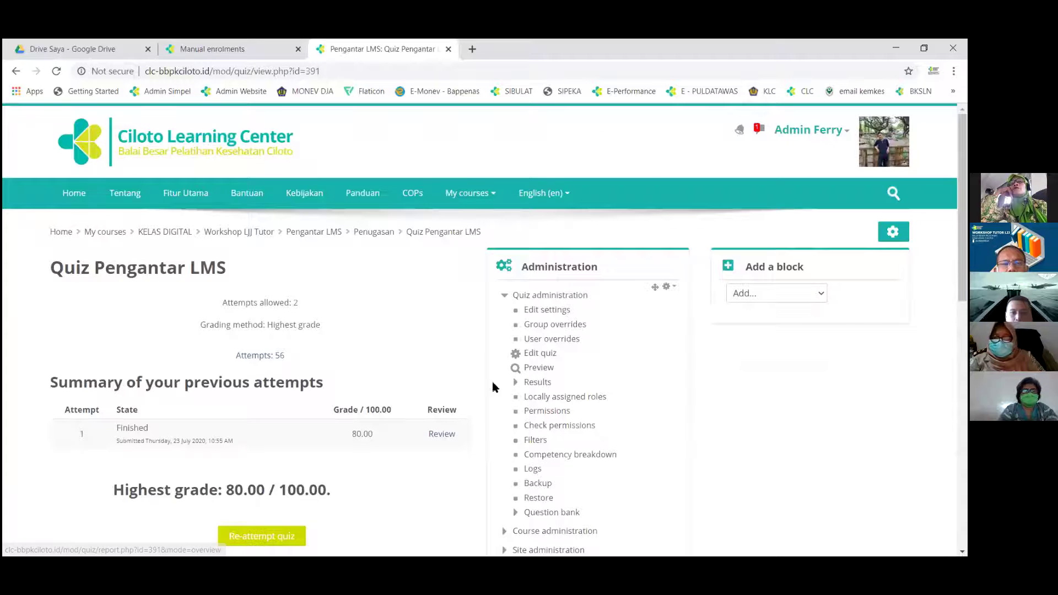
Step: Open the Grades report of Quiz Pengantar LMS and examine the participants' attempts, grades, marks per question and overall average
{"action": "scroll", "coordinate": [394, 351], "scroll_direction": "down", "scroll_amount": 1}
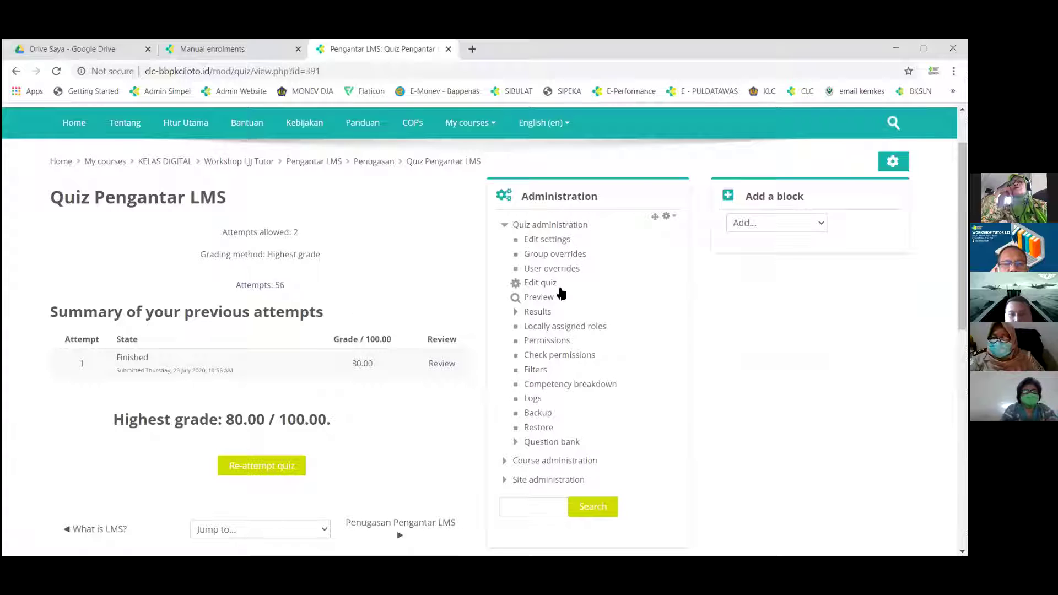
{"action": "left_click", "coordinate": [537, 312]}
{"action": "scroll", "coordinate": [397, 344], "scroll_direction": "down", "scroll_amount": 10}
{"action": "scroll", "coordinate": [395, 345], "scroll_direction": "down", "scroll_amount": 4}
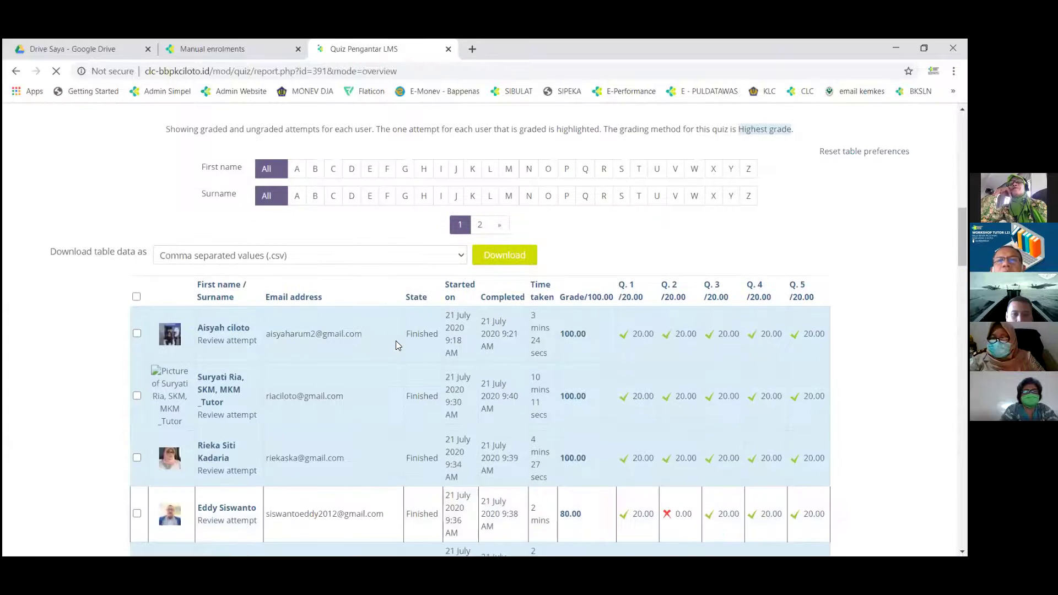
{"action": "scroll", "coordinate": [395, 345], "scroll_direction": "down", "scroll_amount": 2}
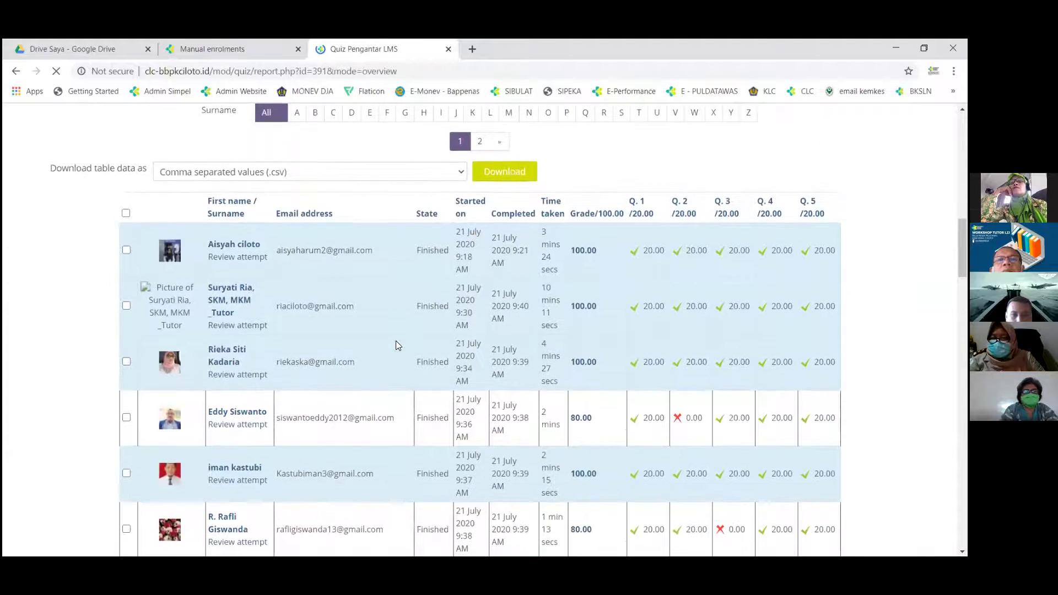
{"action": "scroll", "coordinate": [398, 345], "scroll_direction": "down", "scroll_amount": 2}
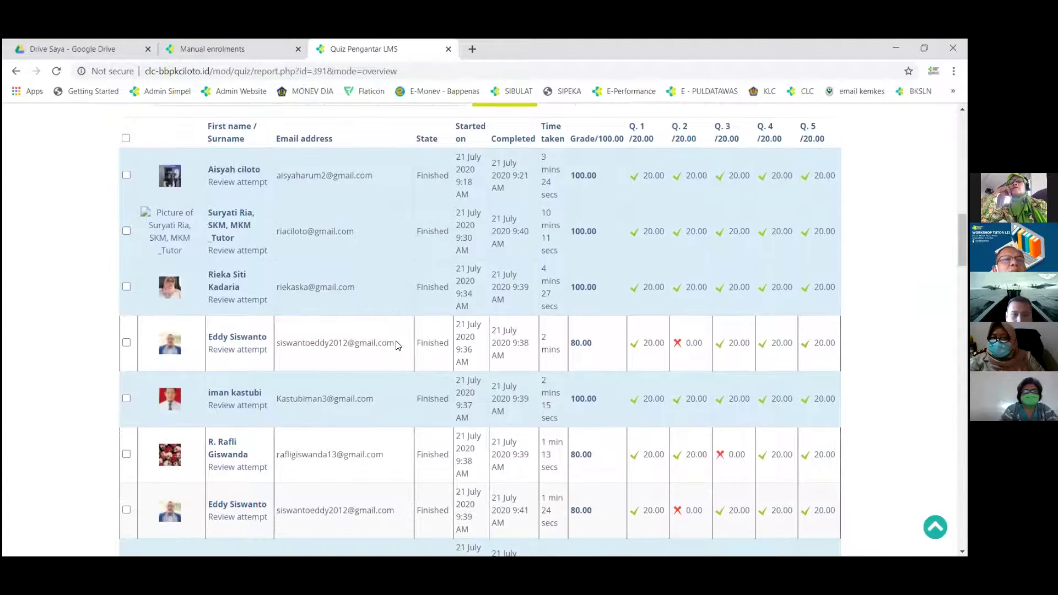
{"action": "scroll", "coordinate": [397, 341], "scroll_direction": "down", "scroll_amount": 2}
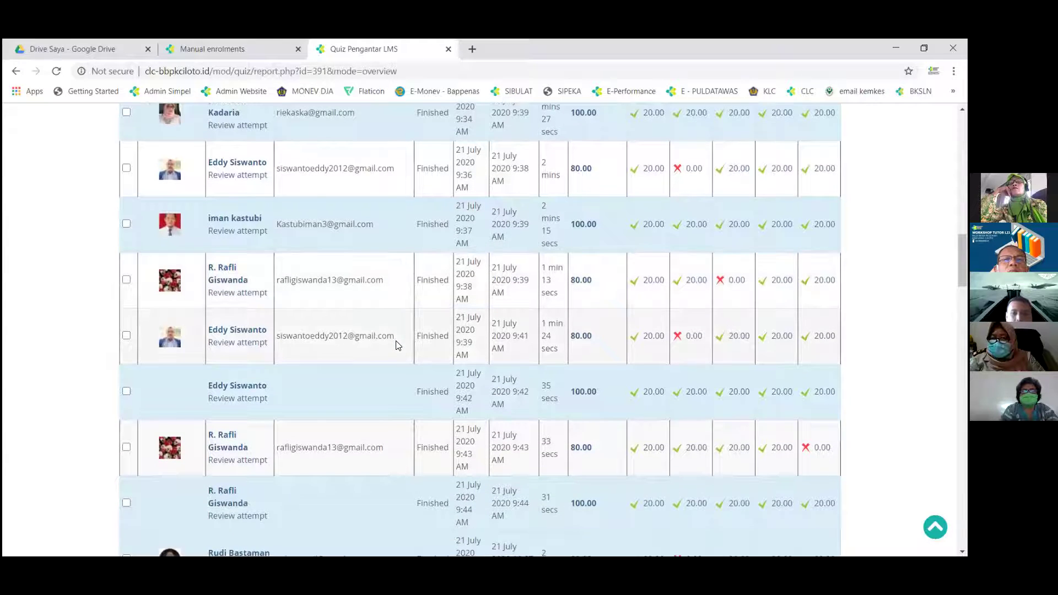
{"action": "scroll", "coordinate": [395, 345], "scroll_direction": "down", "scroll_amount": 5}
{"action": "scroll", "coordinate": [398, 345], "scroll_direction": "down", "scroll_amount": 6}
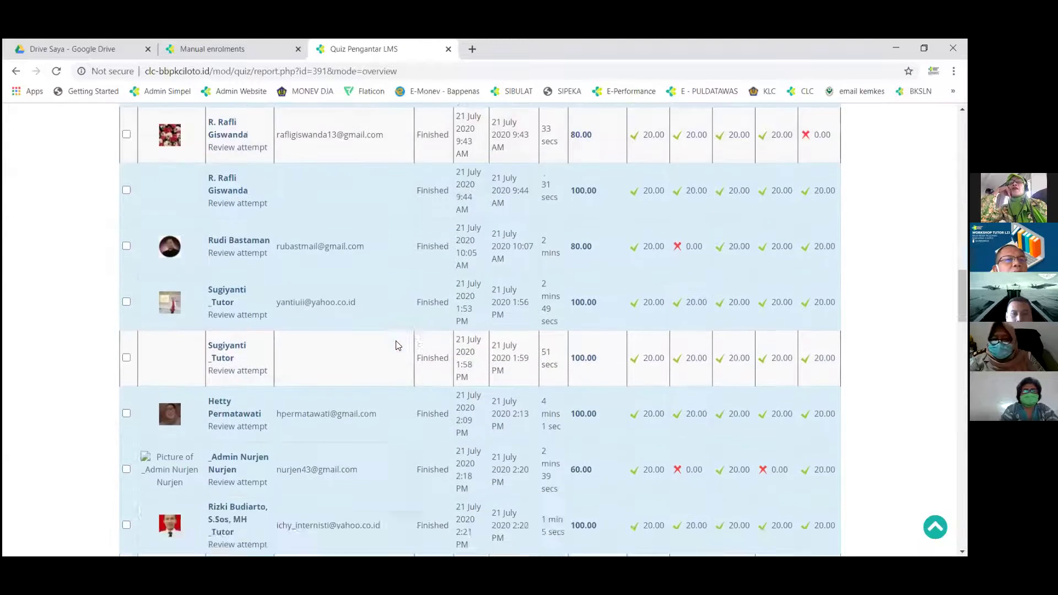
{"action": "scroll", "coordinate": [398, 346], "scroll_direction": "down", "scroll_amount": 10}
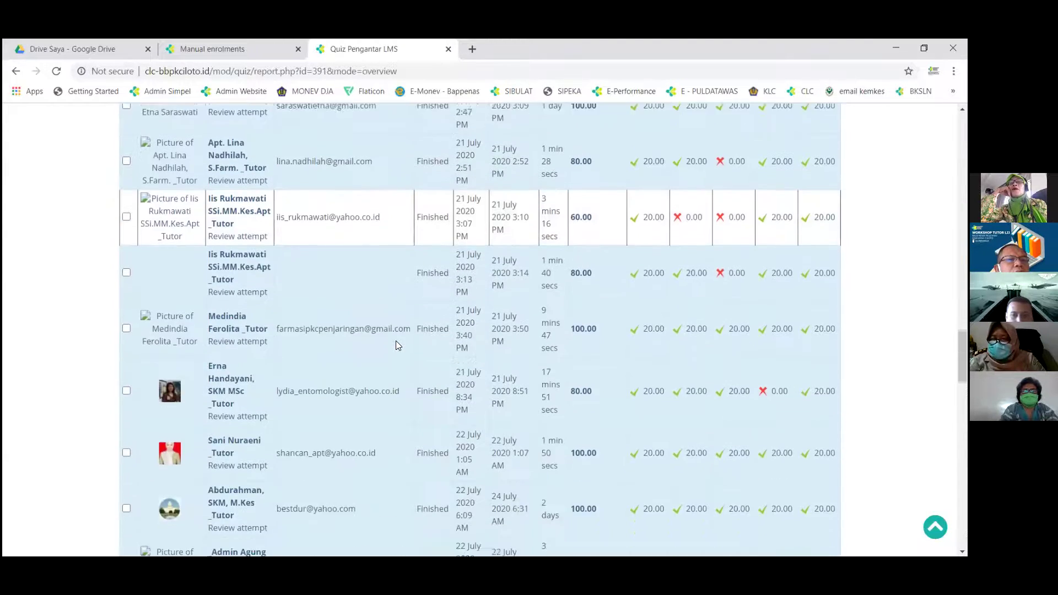
{"action": "scroll", "coordinate": [398, 345], "scroll_direction": "down", "scroll_amount": 10}
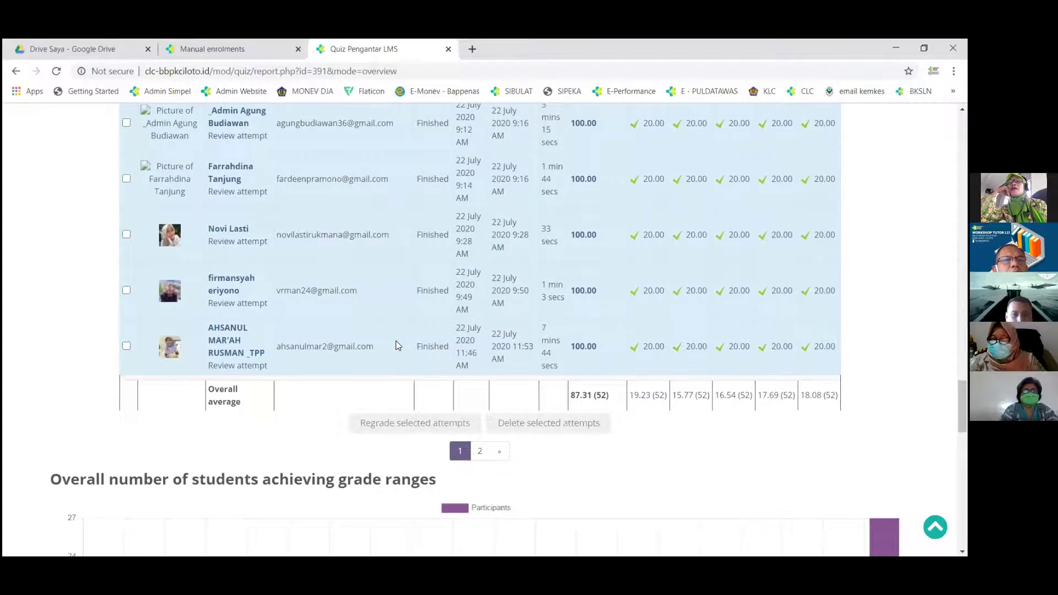
{"action": "scroll", "coordinate": [397, 345], "scroll_direction": "down", "scroll_amount": 7}
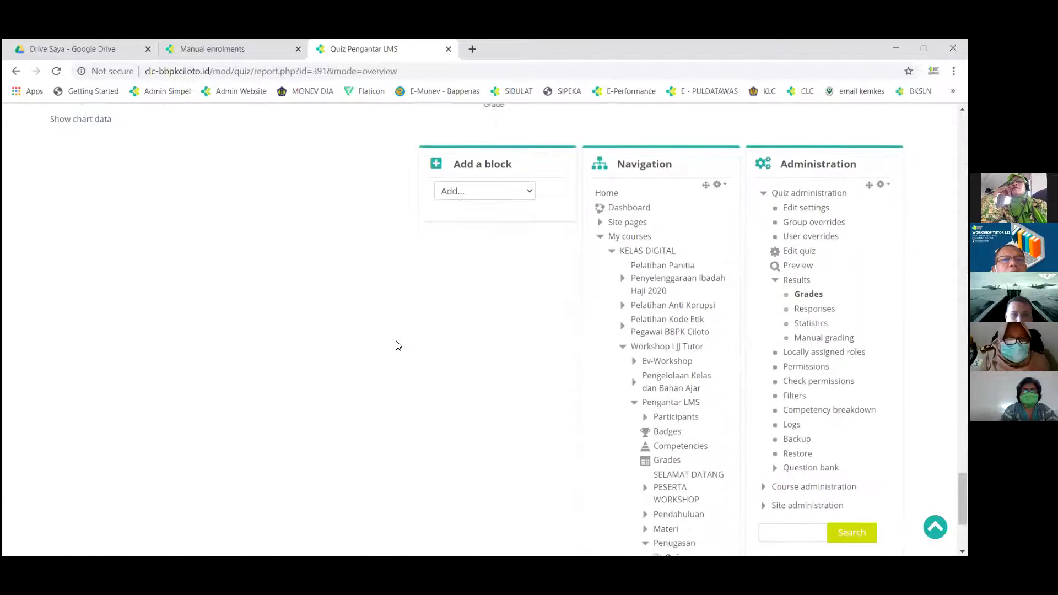
{"action": "scroll", "coordinate": [398, 346], "scroll_direction": "up", "scroll_amount": 12}
{"action": "scroll", "coordinate": [397, 345], "scroll_direction": "up", "scroll_amount": 15}
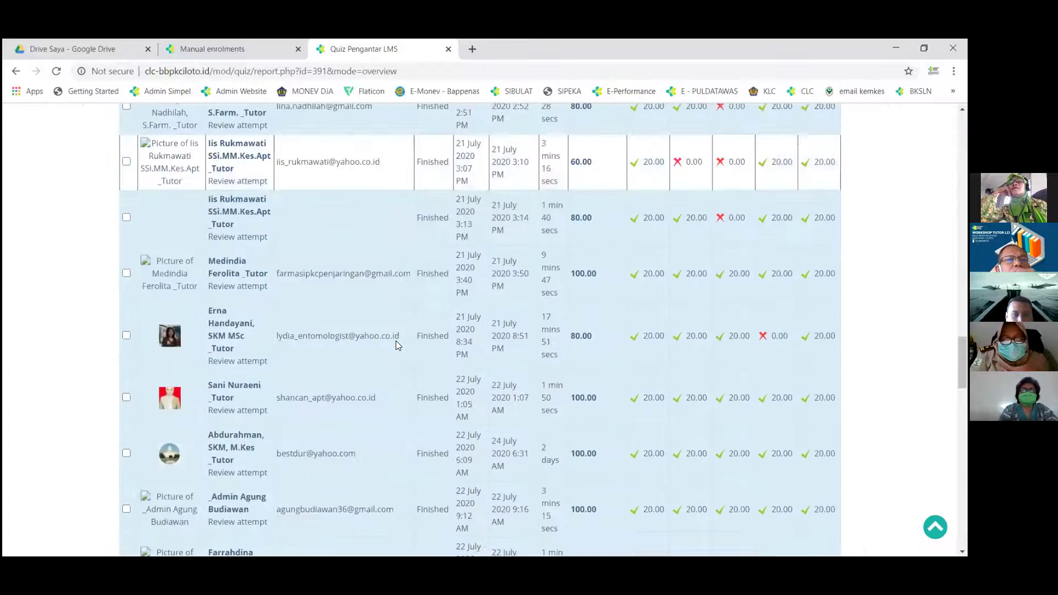
{"action": "scroll", "coordinate": [398, 346], "scroll_direction": "up", "scroll_amount": 7}
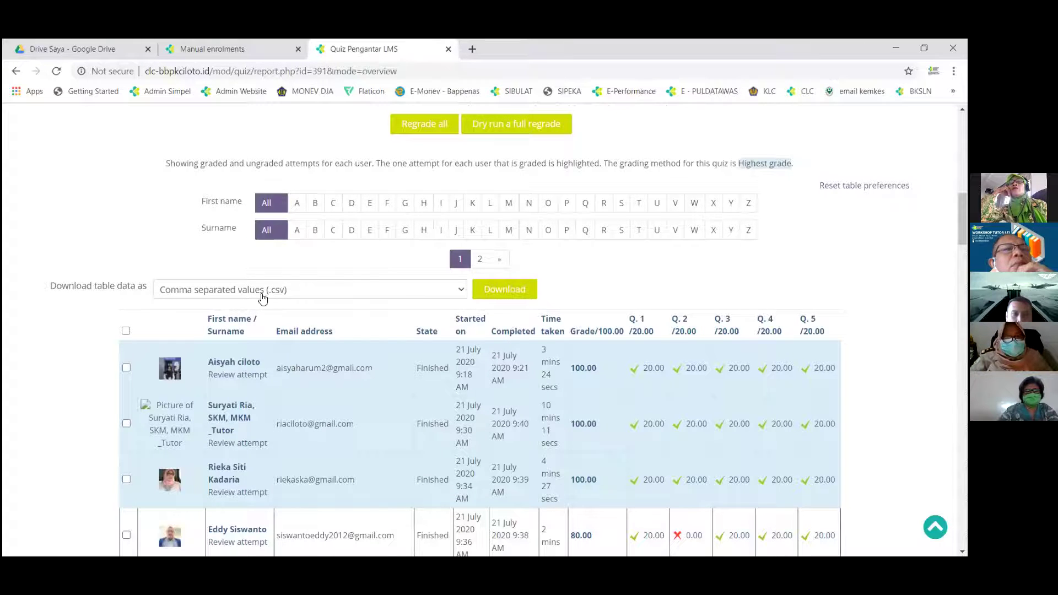
Step: Download the grades table in Microsoft Excel (.xlsx) format, saving it as Pengantar LMS-Quiz Pengantar LMS-grades in Pictures
{"action": "left_click", "coordinate": [417, 291]}
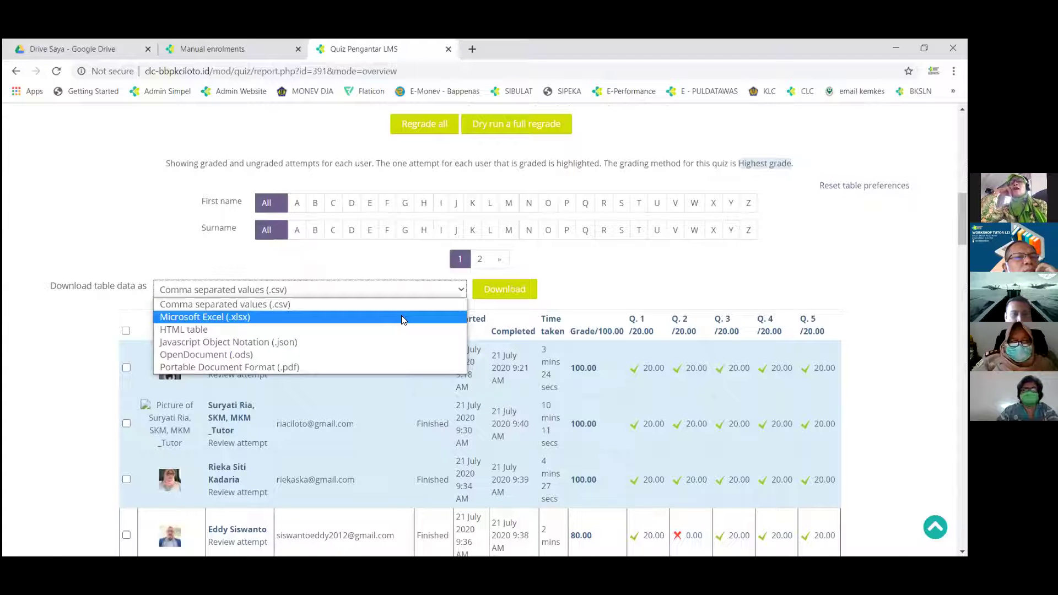
{"action": "left_click", "coordinate": [287, 318]}
{"action": "left_click", "coordinate": [490, 295]}
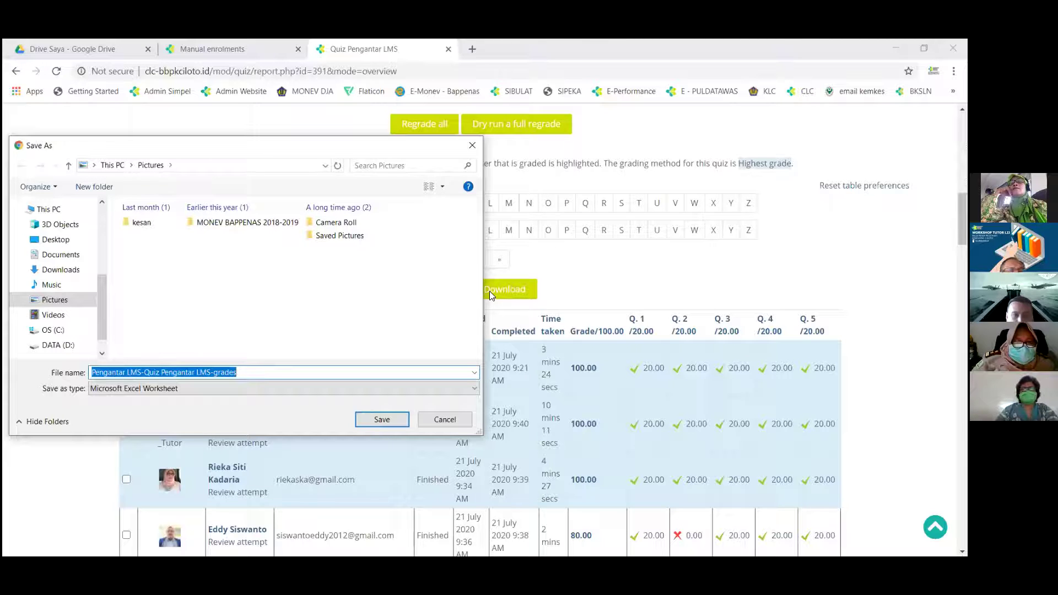
{"action": "left_click", "coordinate": [390, 417]}
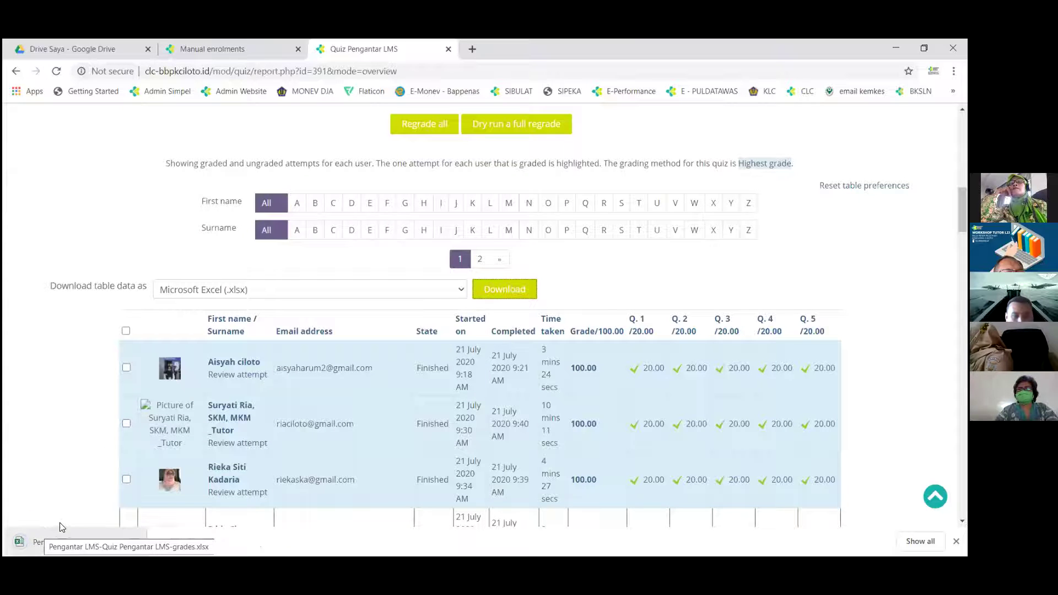
Step: Open the downloaded grades workbook in Excel and fit the Completed column's width to its contents
{"action": "left_click", "coordinate": [77, 543]}
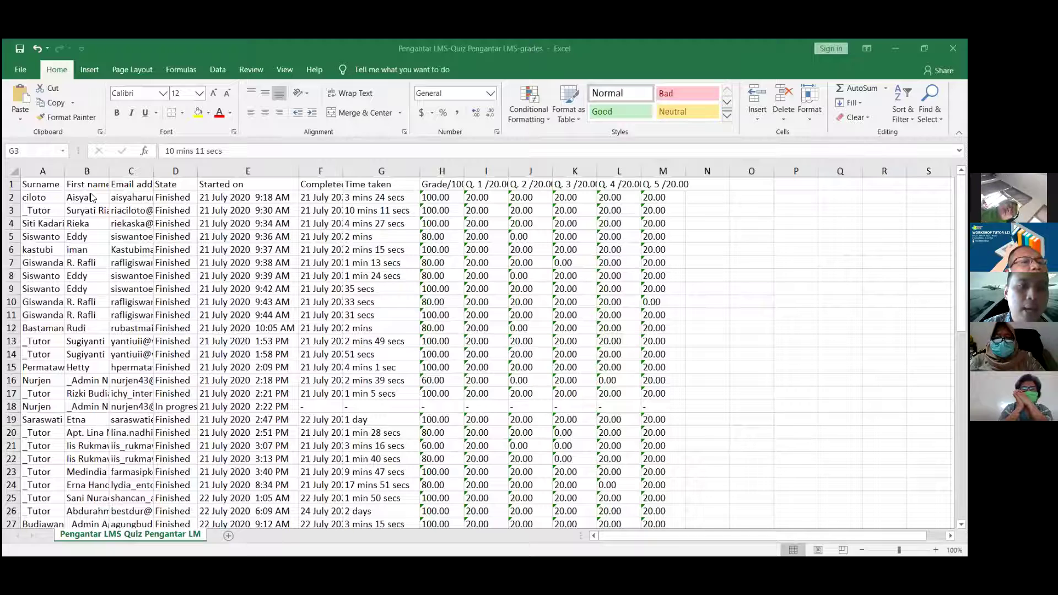
{"action": "left_click", "coordinate": [226, 201]}
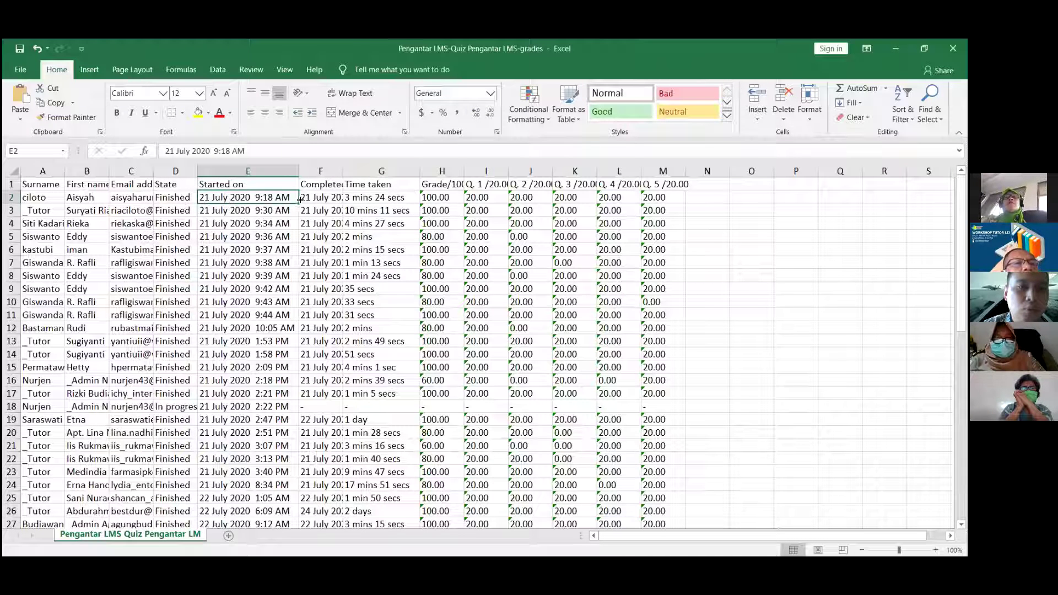
{"action": "double_click", "coordinate": [342, 171]}
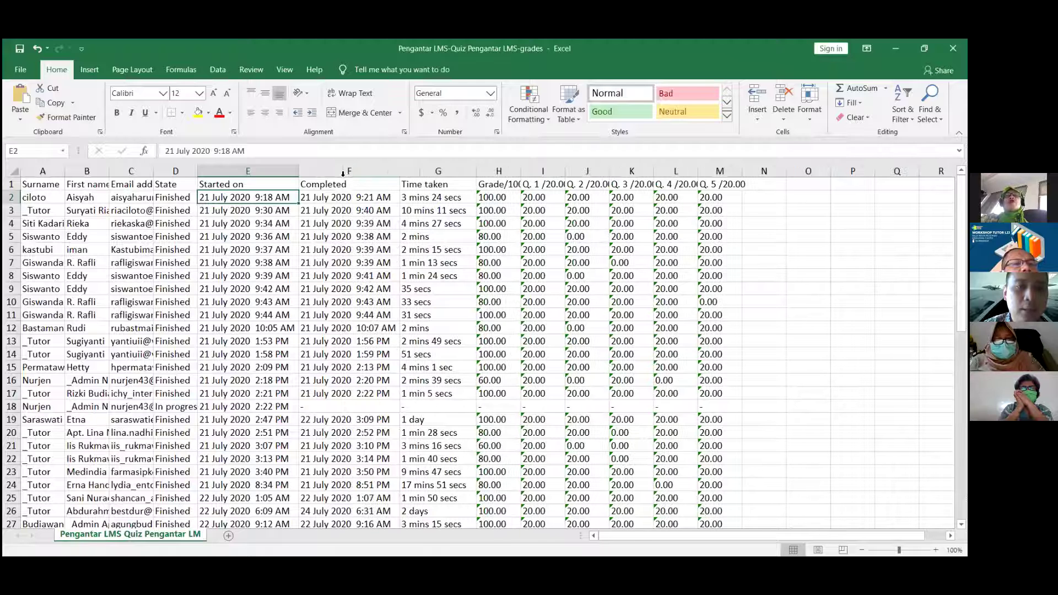
{"action": "left_click", "coordinate": [322, 200]}
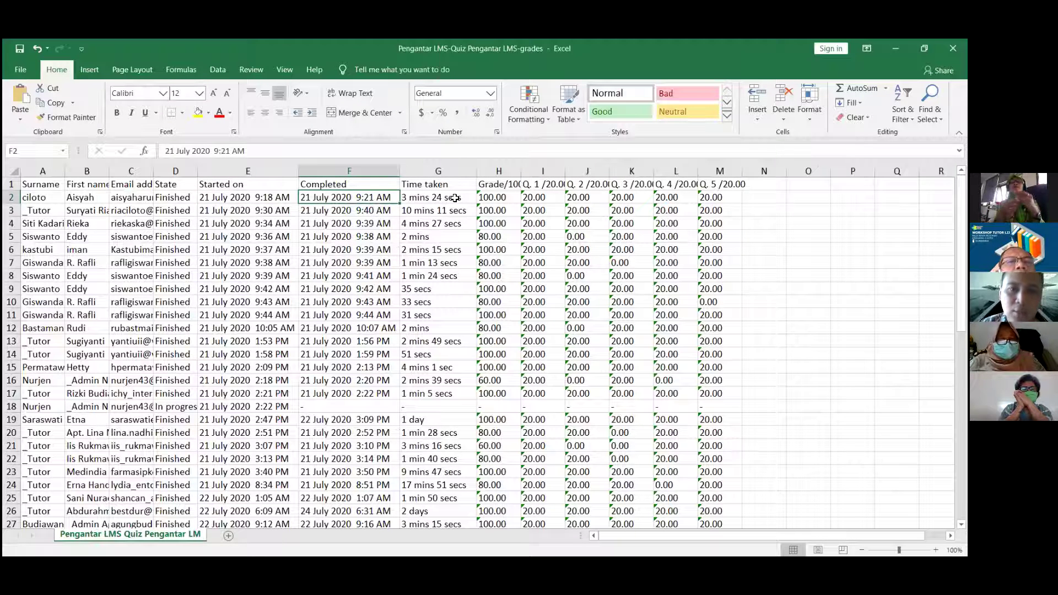
Step: Examine the grade and per-question marks down to the overall average row, and return to the quiz's grades report in the browser
{"action": "left_click", "coordinate": [481, 197]}
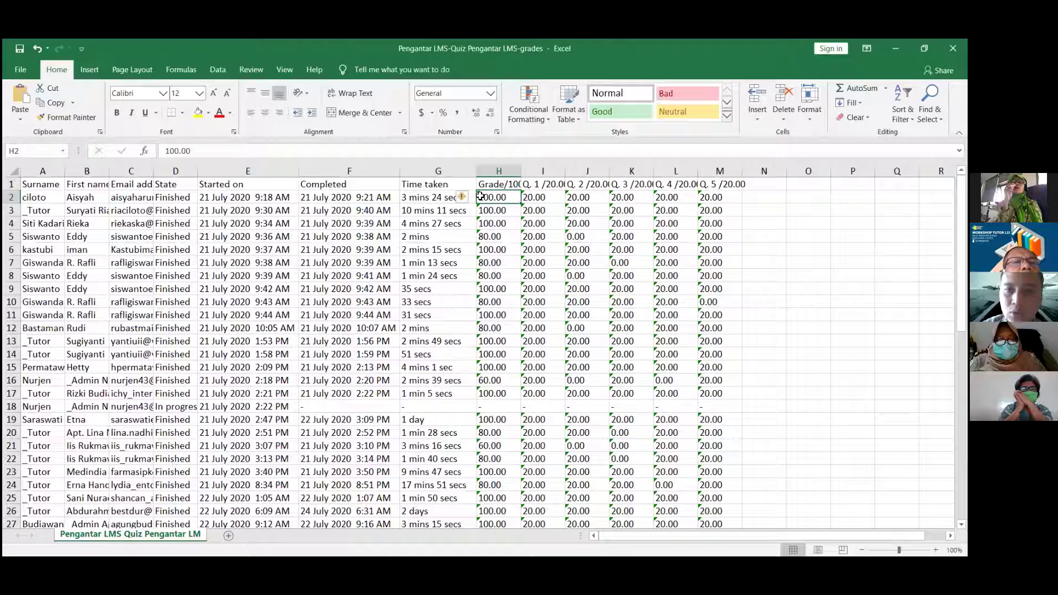
{"action": "key", "text": "Right"}
{"action": "key", "text": "Right"}
{"action": "key", "text": "Right"}
{"action": "key", "text": "Right"}
{"action": "key", "text": "Right"}
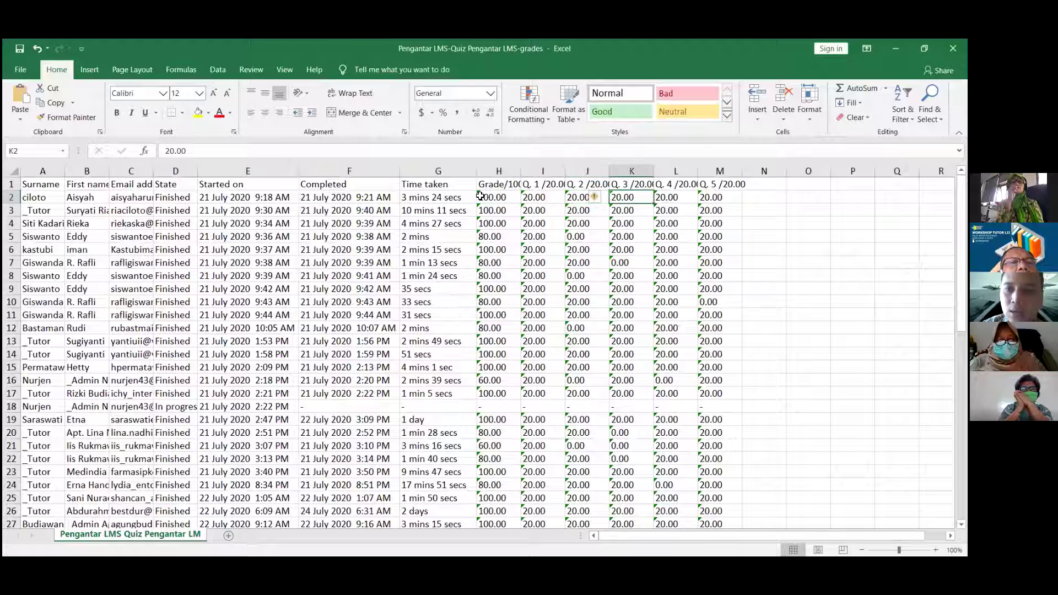
{"action": "key", "text": "Left"}
{"action": "key", "text": "Left"}
{"action": "key", "text": "Left"}
{"action": "key", "text": "Left"}
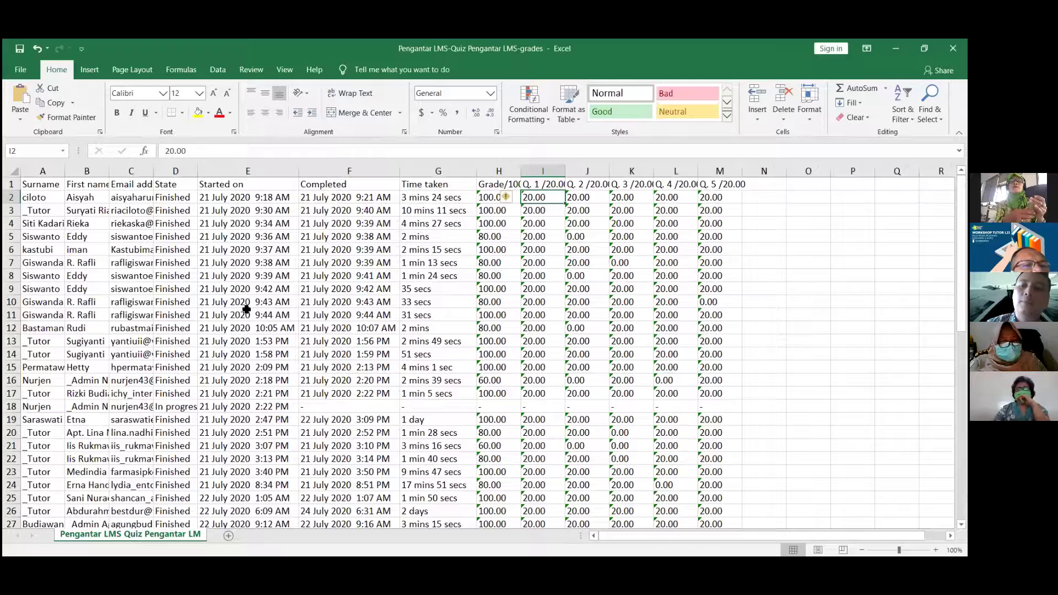
{"action": "scroll", "coordinate": [251, 320], "scroll_direction": "down", "scroll_amount": 6}
{"action": "scroll", "coordinate": [246, 309], "scroll_direction": "down", "scroll_amount": 7}
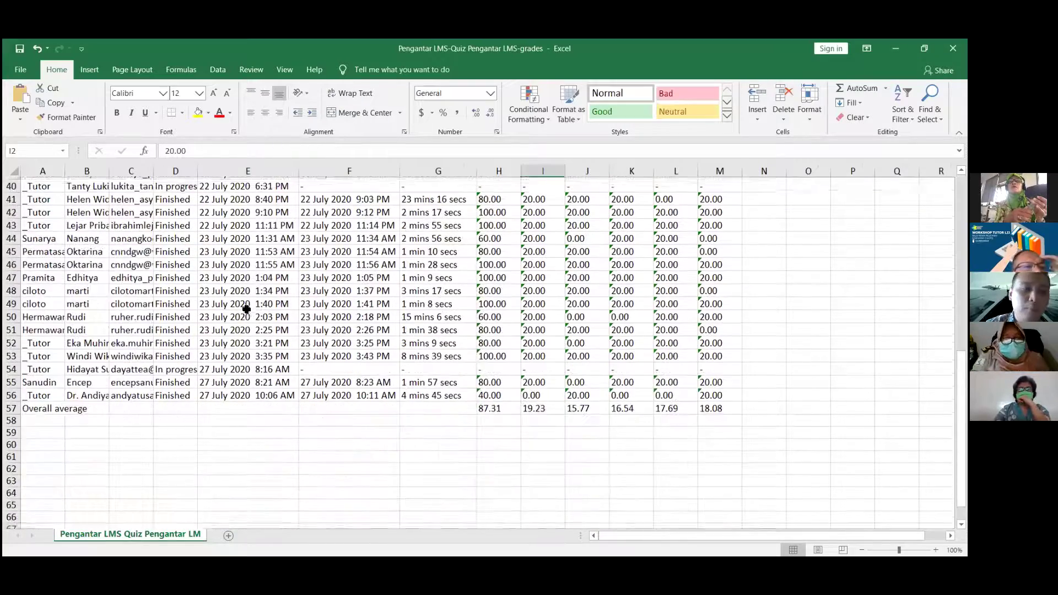
{"action": "scroll", "coordinate": [246, 309], "scroll_direction": "up", "scroll_amount": 7}
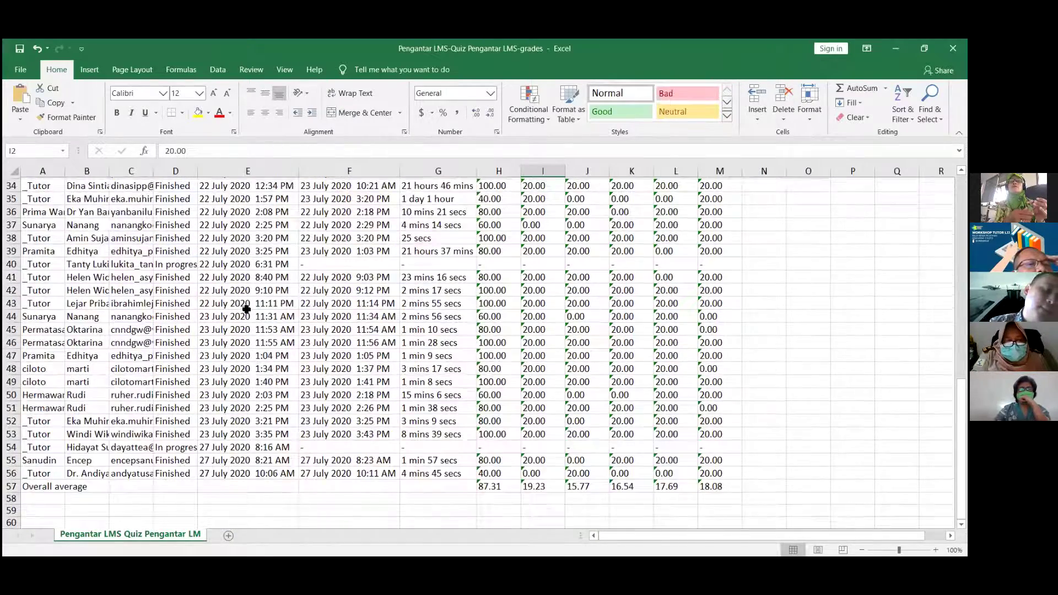
{"action": "scroll", "coordinate": [247, 310], "scroll_direction": "up", "scroll_amount": 6}
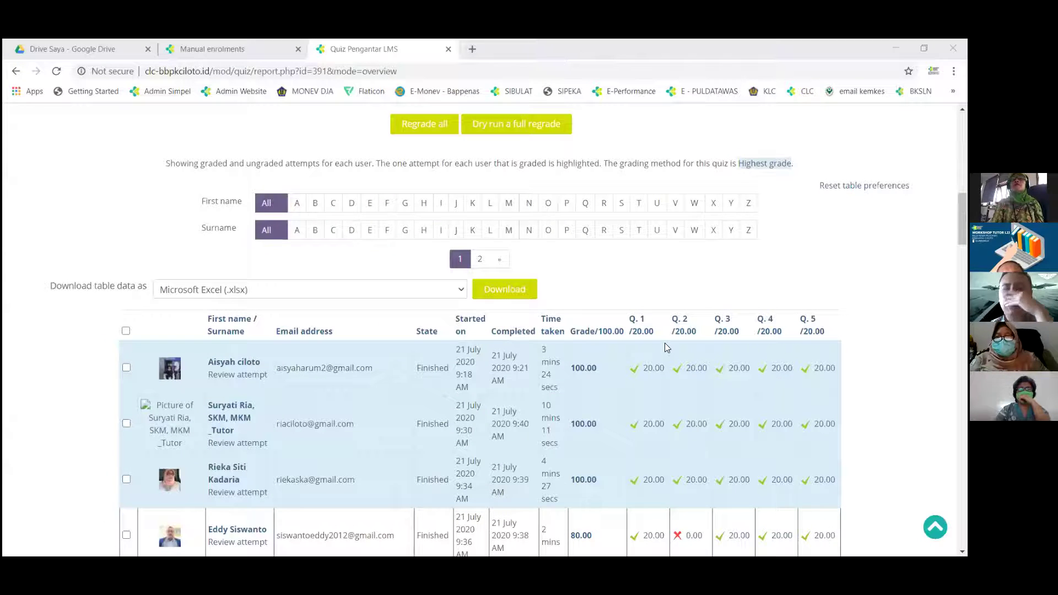
{"action": "scroll", "coordinate": [665, 343], "scroll_direction": "up", "scroll_amount": 4}
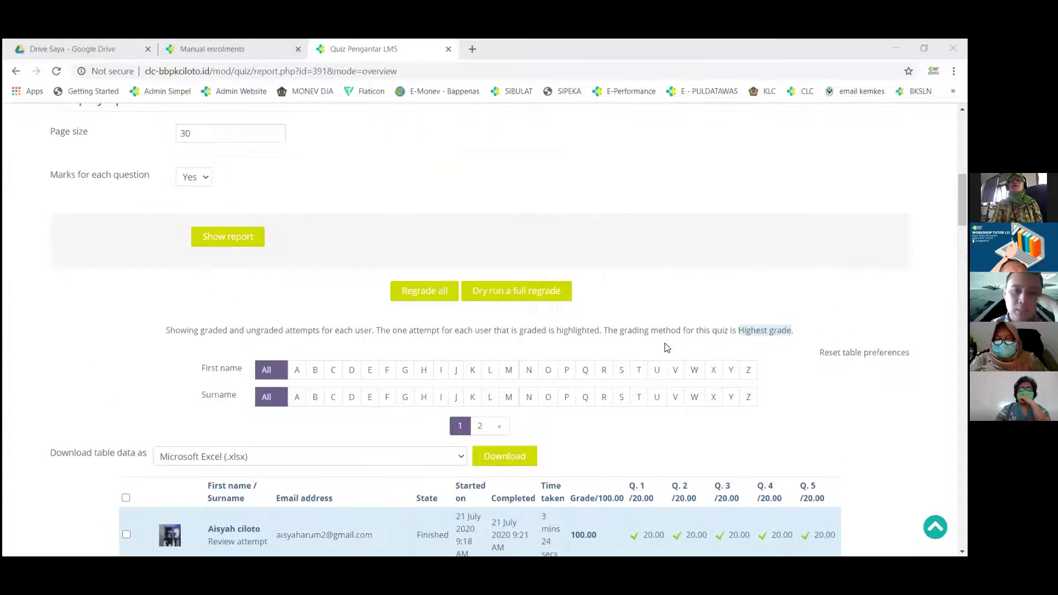
Step: Open the EVALUASI 1 quiz in the Pengelolaan Kelas dan Bahan Ajar course of Workshop LJJ Tutor and review its attempt information
{"action": "scroll", "coordinate": [665, 347], "scroll_direction": "up", "scroll_amount": 9}
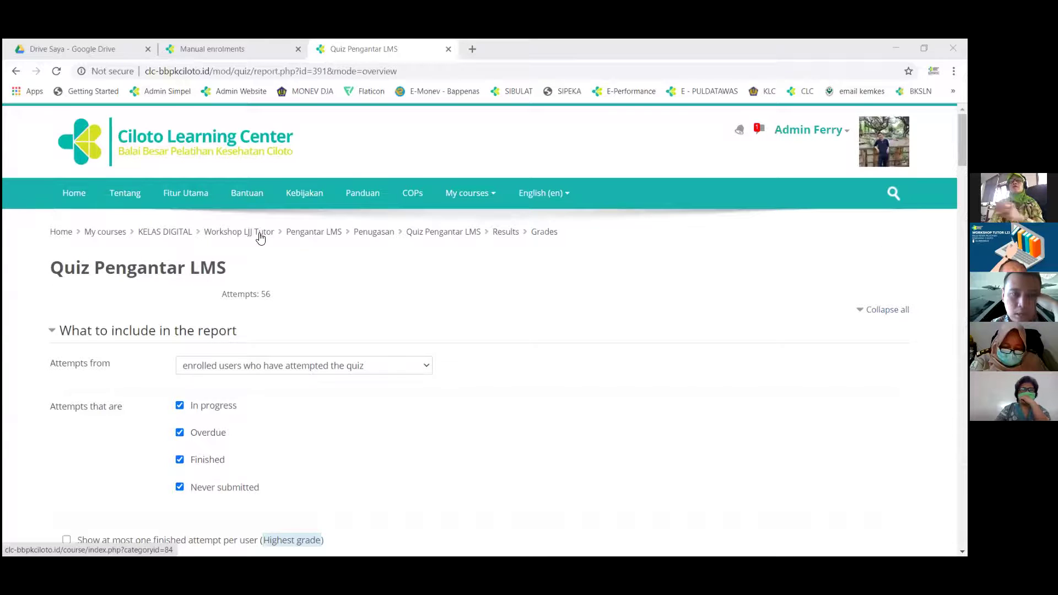
{"action": "scroll", "coordinate": [383, 336], "scroll_direction": "down", "scroll_amount": 15}
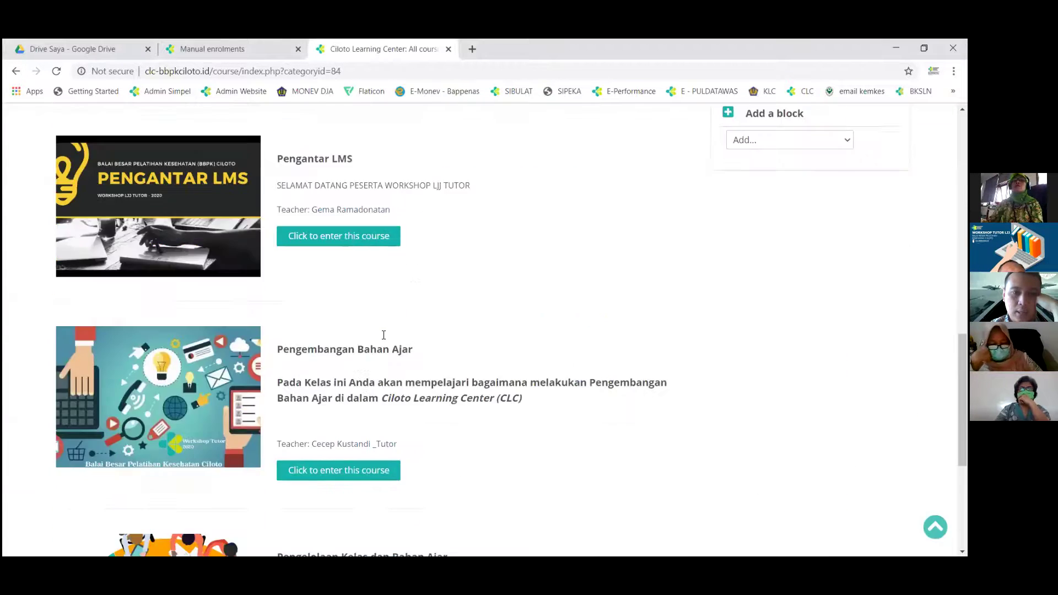
{"action": "left_click", "coordinate": [377, 282]}
{"action": "scroll", "coordinate": [374, 282], "scroll_direction": "down", "scroll_amount": 10}
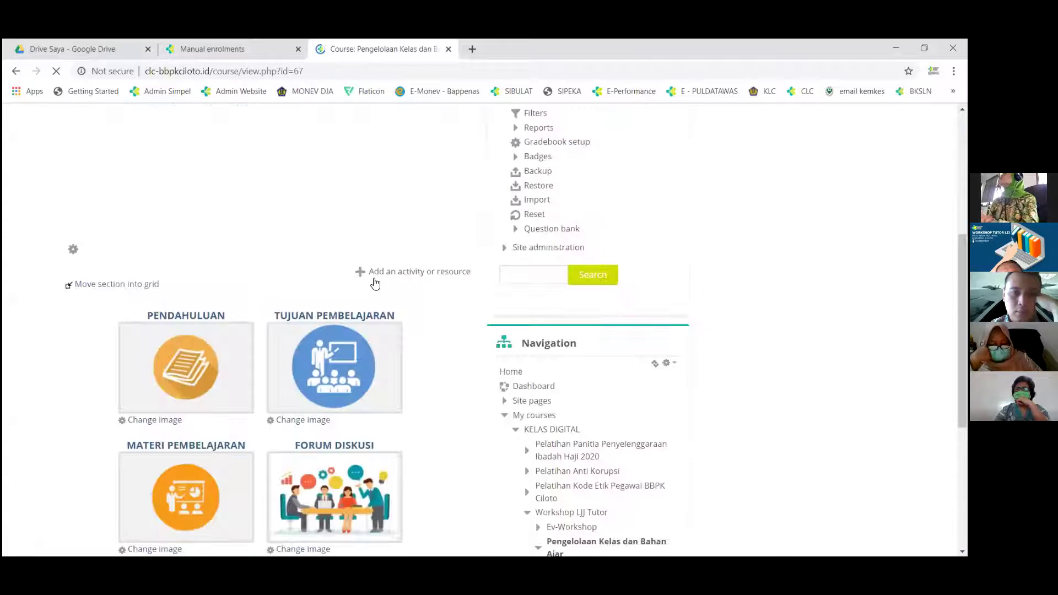
{"action": "scroll", "coordinate": [272, 312], "scroll_direction": "down", "scroll_amount": 15}
{"action": "left_click", "coordinate": [149, 407]}
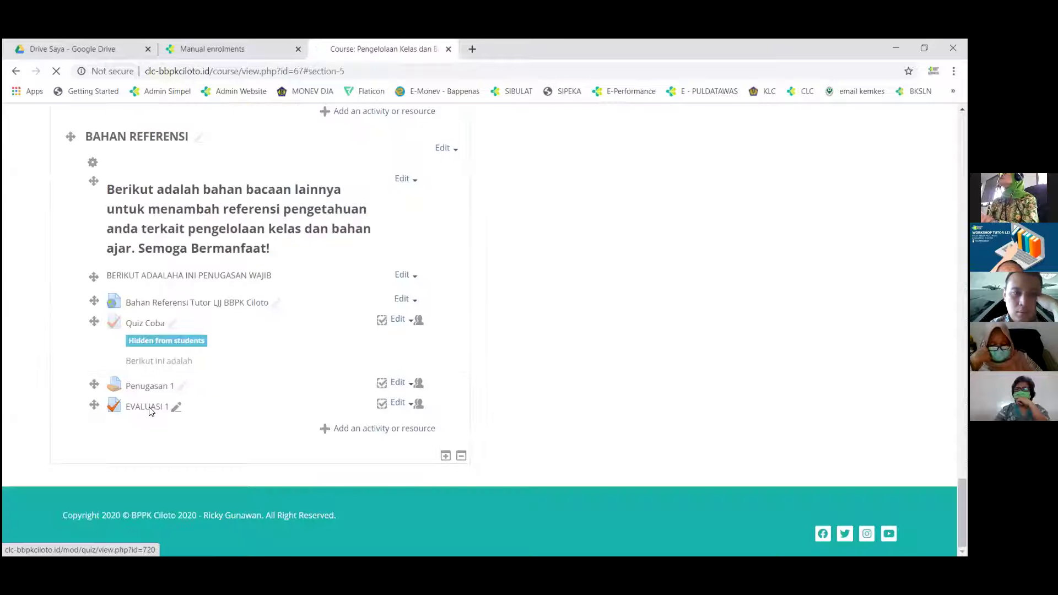
{"action": "scroll", "coordinate": [347, 349], "scroll_direction": "down", "scroll_amount": 1}
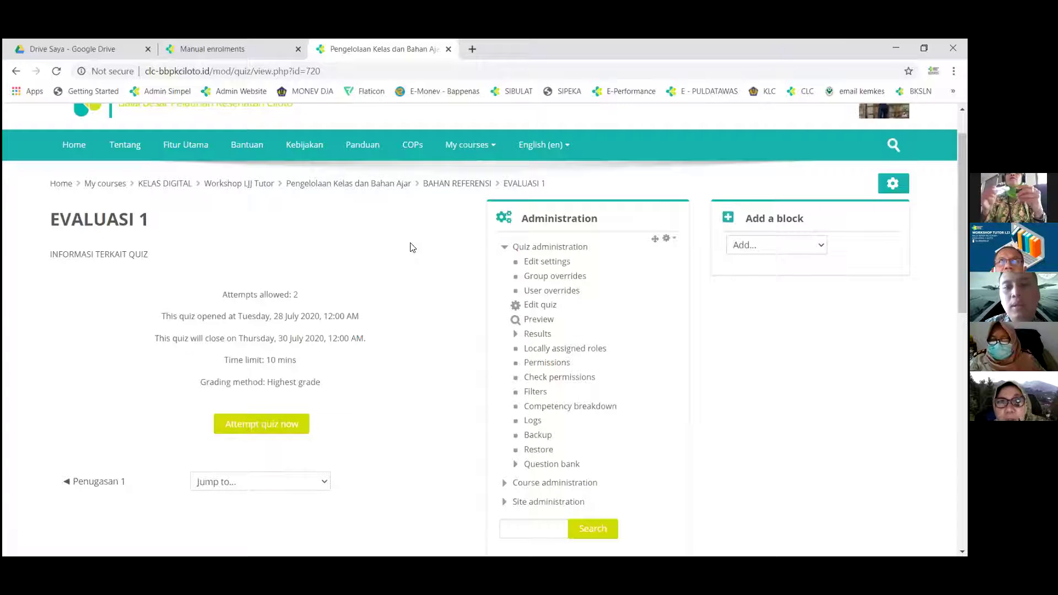
Step: Return to the Workshop LJJ Tutor category and open Quiz Pengantar LMS from the Penugasan section of the Pengantar LMS course
{"action": "left_click", "coordinate": [252, 184]}
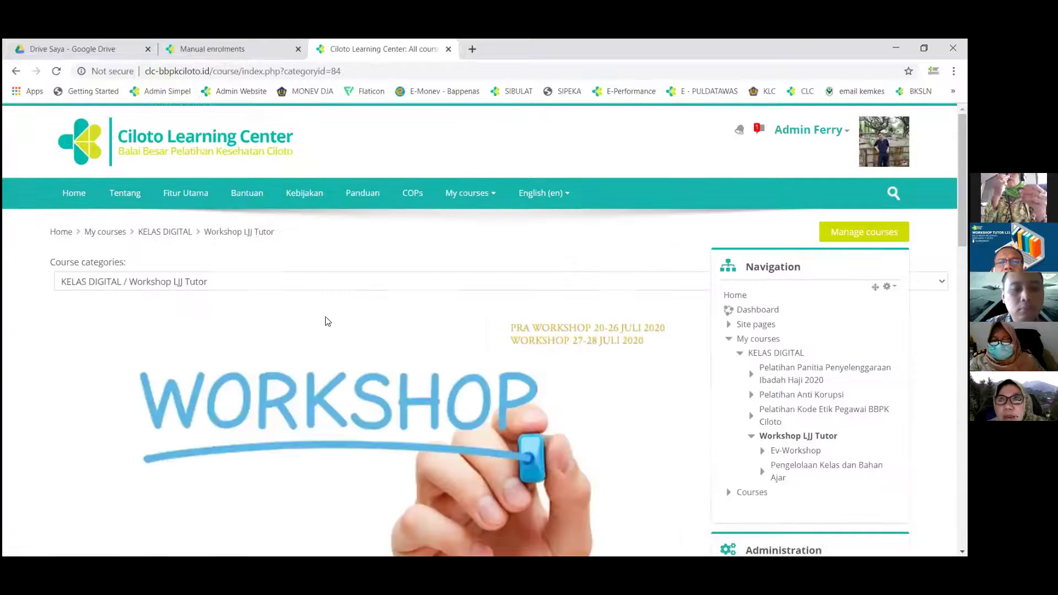
{"action": "scroll", "coordinate": [327, 321], "scroll_direction": "down", "scroll_amount": 15}
{"action": "scroll", "coordinate": [331, 264], "scroll_direction": "up", "scroll_amount": 2}
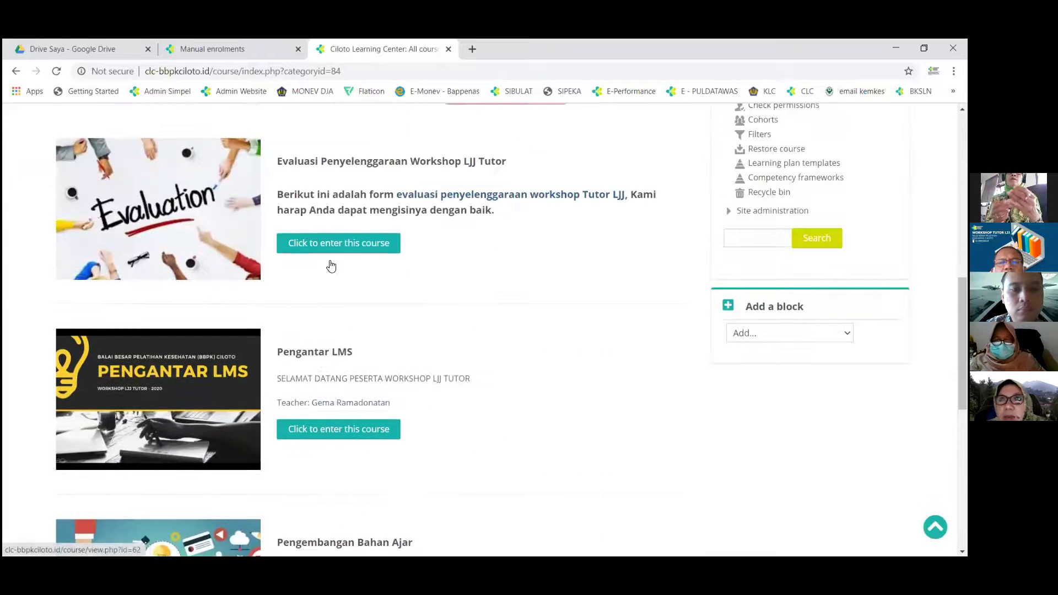
{"action": "left_click", "coordinate": [311, 355]}
{"action": "scroll", "coordinate": [310, 358], "scroll_direction": "down", "scroll_amount": 10}
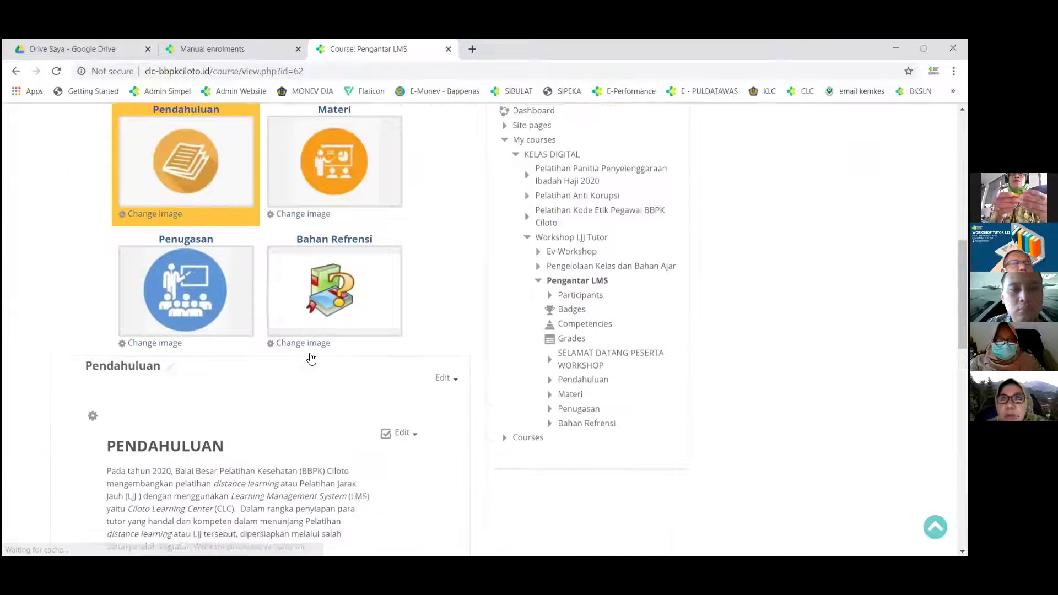
{"action": "scroll", "coordinate": [311, 358], "scroll_direction": "down", "scroll_amount": 2}
{"action": "left_click", "coordinate": [185, 201]}
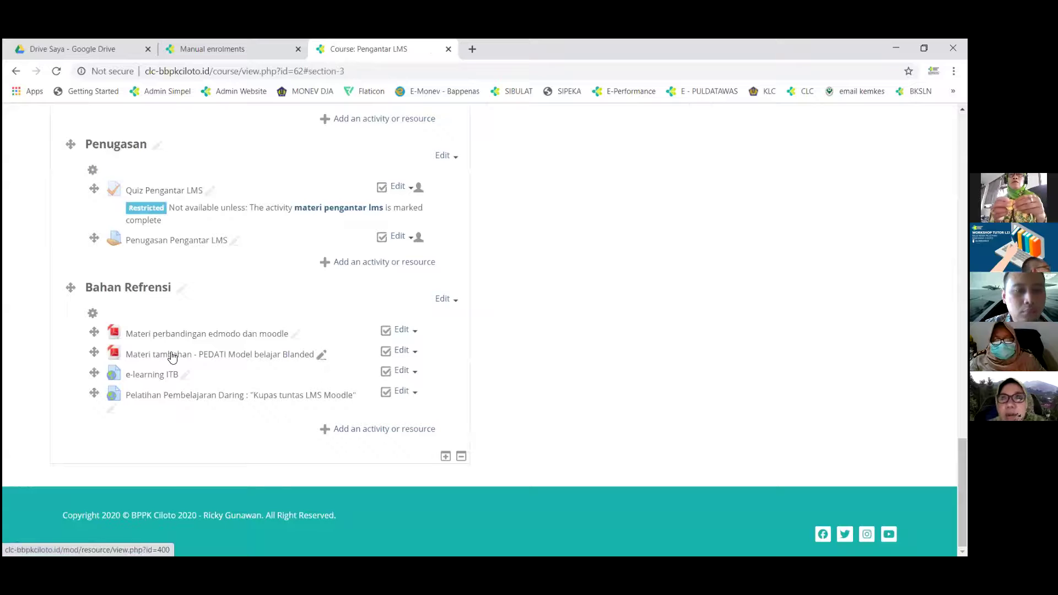
{"action": "left_click", "coordinate": [159, 193]}
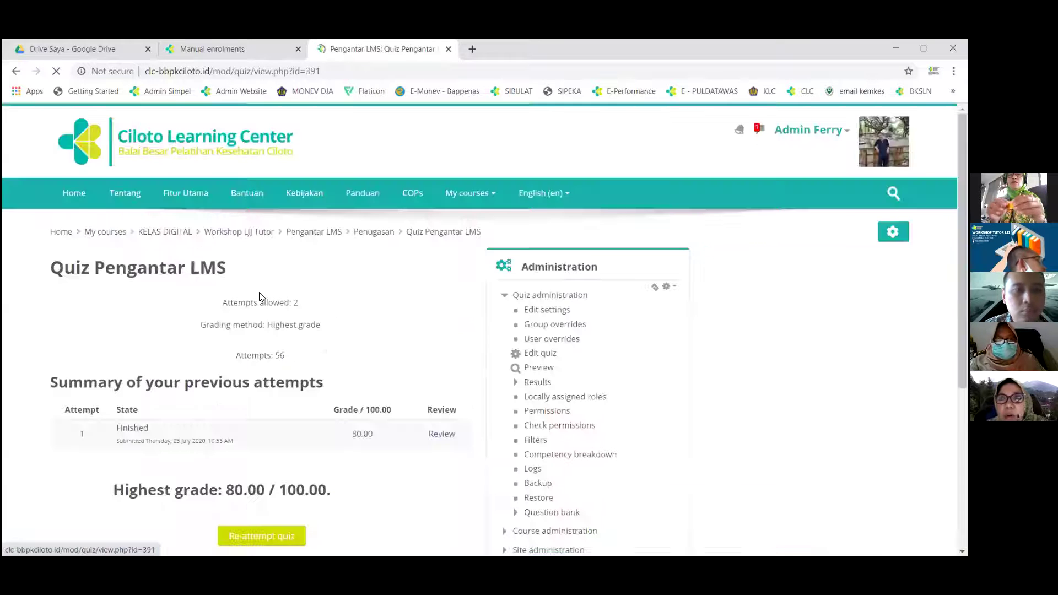
{"action": "scroll", "coordinate": [260, 296], "scroll_direction": "down", "scroll_amount": 1}
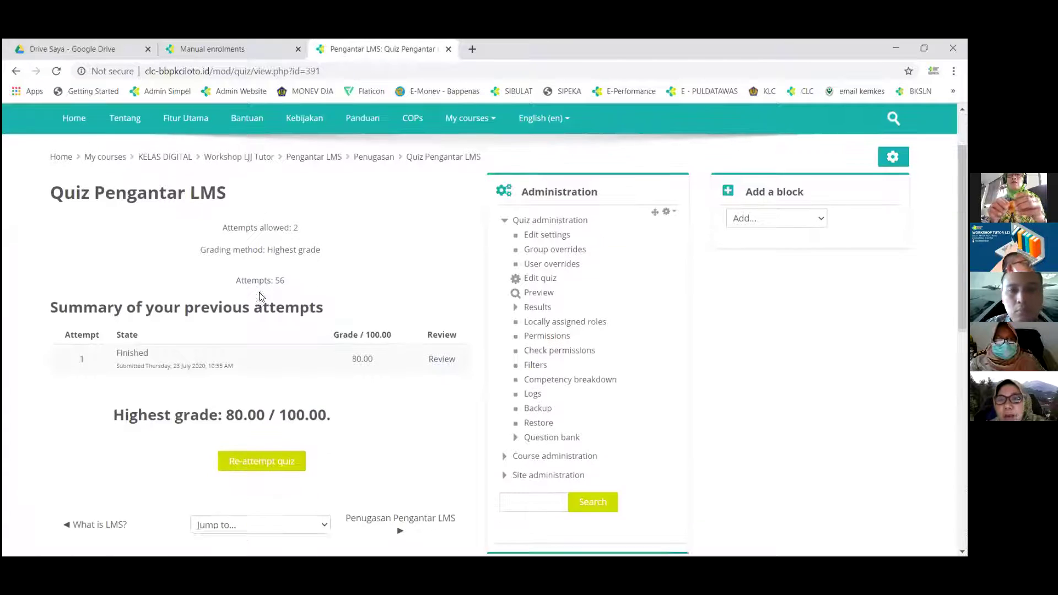
Step: Open the results report of Quiz Pengantar LMS and sort the attempts table by the Q. 1 marks
{"action": "left_click", "coordinate": [543, 306]}
{"action": "scroll", "coordinate": [396, 359], "scroll_direction": "down", "scroll_amount": 2}
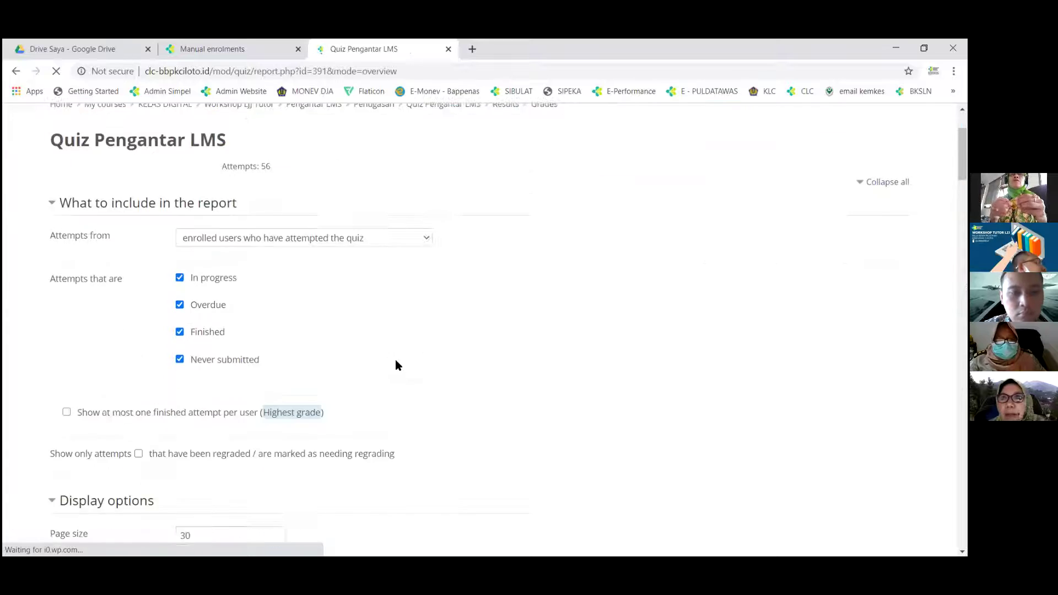
{"action": "scroll", "coordinate": [396, 361], "scroll_direction": "down", "scroll_amount": 13}
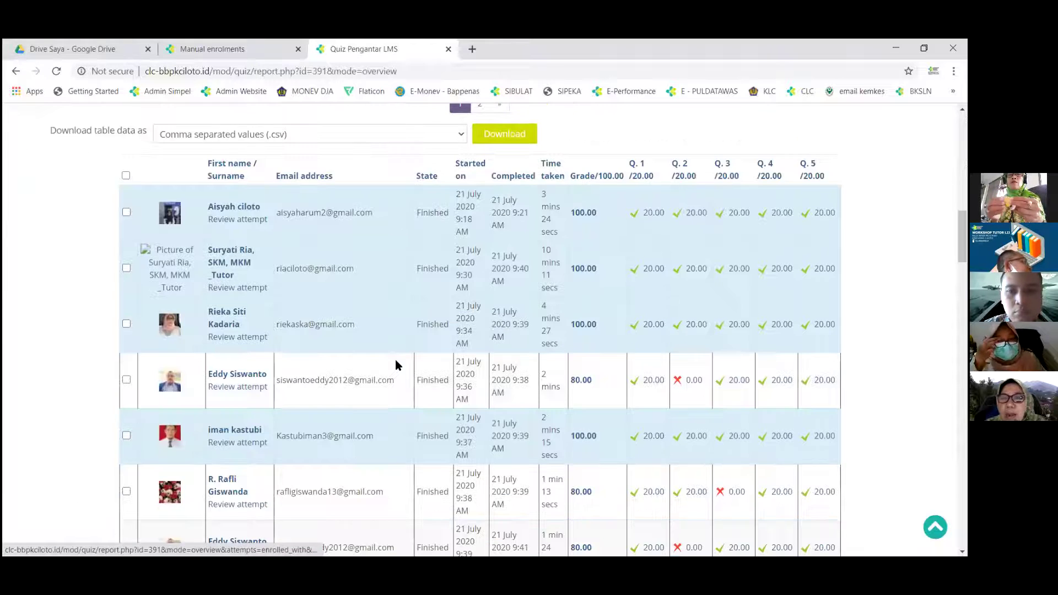
{"action": "scroll", "coordinate": [395, 363], "scroll_direction": "down", "scroll_amount": 3}
{"action": "scroll", "coordinate": [637, 249], "scroll_direction": "up", "scroll_amount": 5}
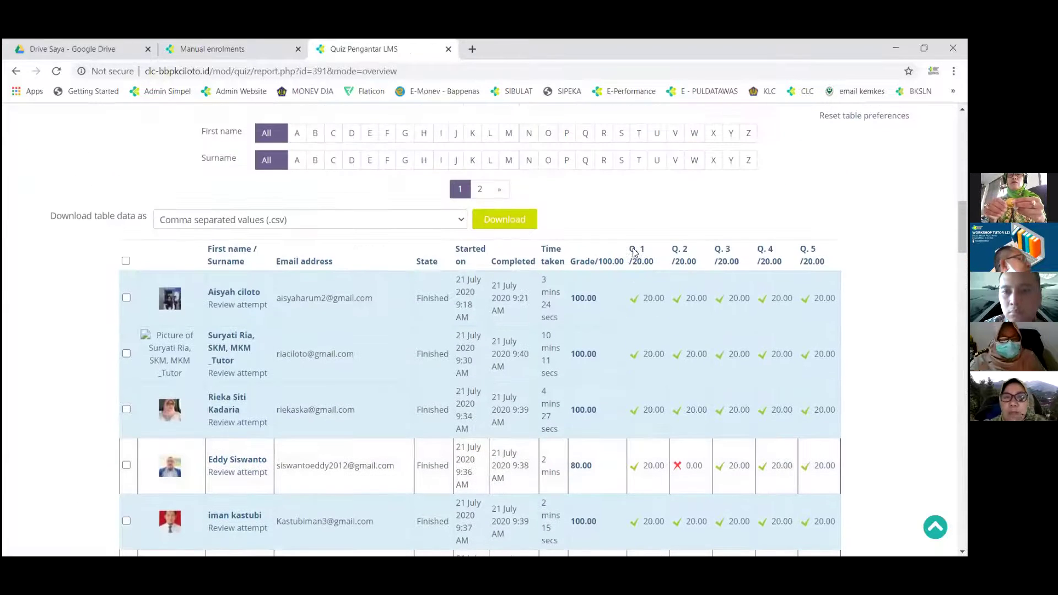
{"action": "left_click", "coordinate": [634, 253]}
Step: Examine the sorted attempts table, from the report options through the participants' grades and marks per question to the overall average row
{"action": "scroll", "coordinate": [444, 333], "scroll_direction": "down", "scroll_amount": 7}
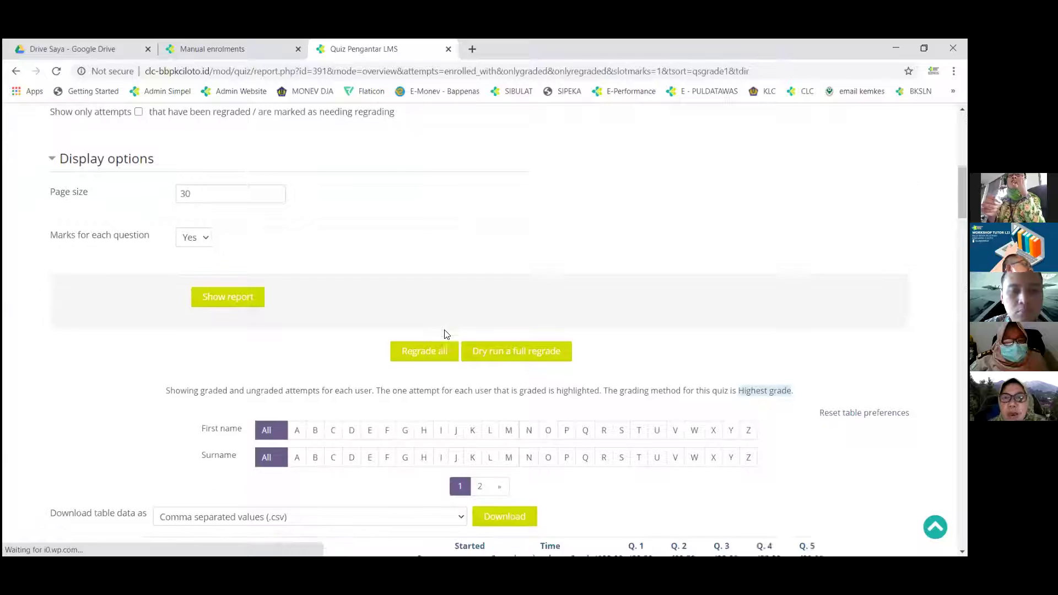
{"action": "scroll", "coordinate": [445, 333], "scroll_direction": "down", "scroll_amount": 5}
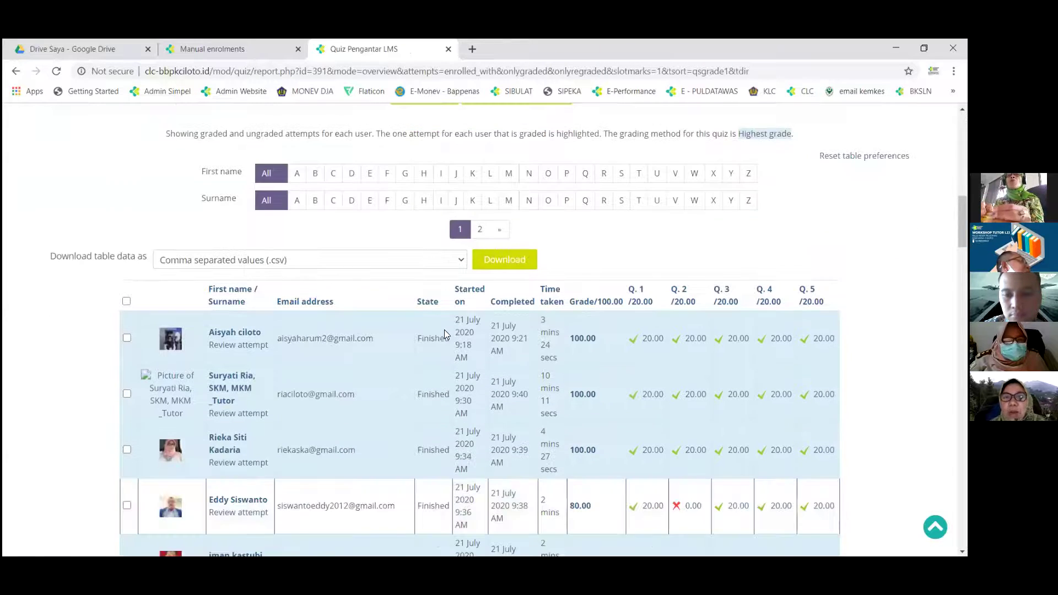
{"action": "scroll", "coordinate": [444, 334], "scroll_direction": "down", "scroll_amount": 1}
{"action": "scroll", "coordinate": [444, 331], "scroll_direction": "down", "scroll_amount": 2}
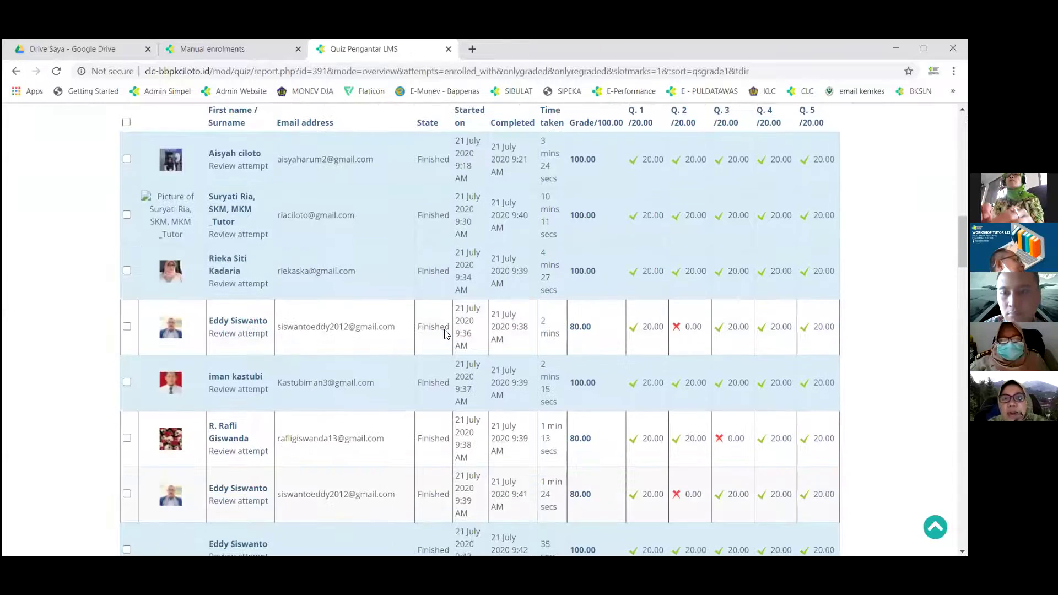
{"action": "scroll", "coordinate": [444, 333], "scroll_direction": "down", "scroll_amount": 5}
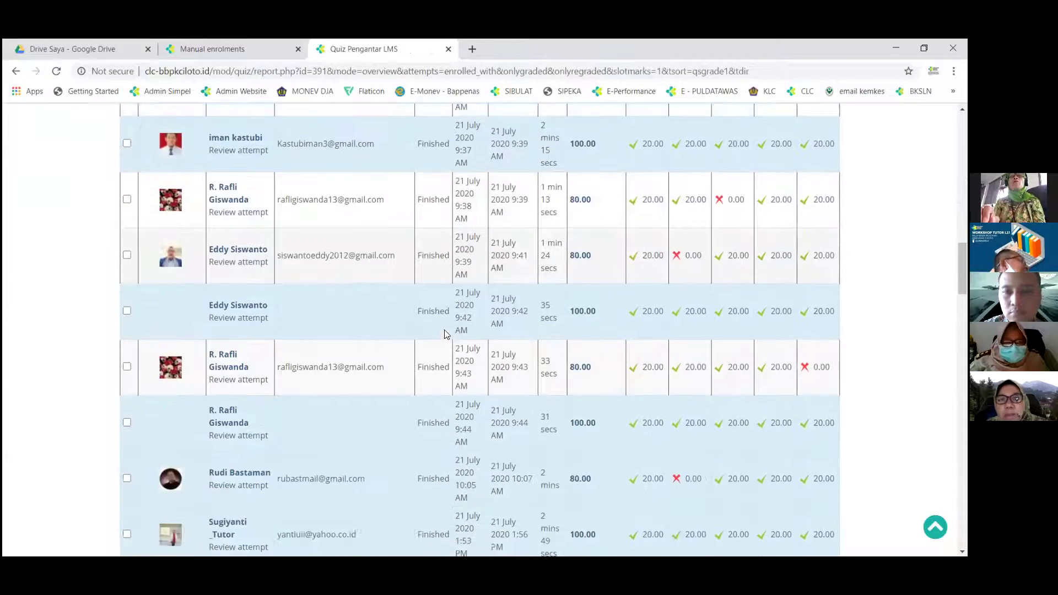
{"action": "scroll", "coordinate": [444, 334], "scroll_direction": "up", "scroll_amount": 5}
{"action": "scroll", "coordinate": [446, 333], "scroll_direction": "up", "scroll_amount": 9}
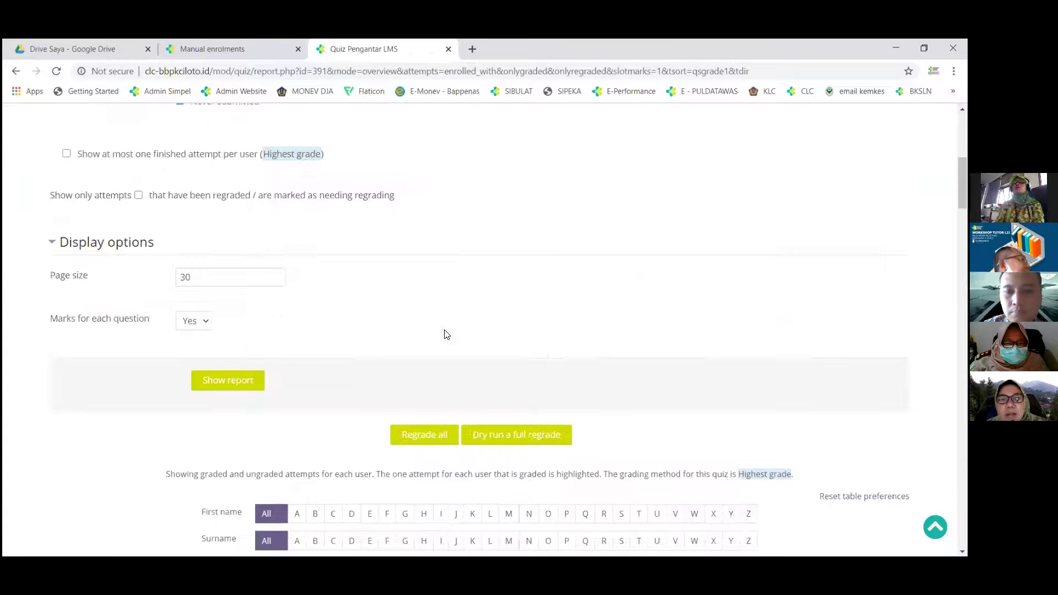
{"action": "scroll", "coordinate": [446, 334], "scroll_direction": "down", "scroll_amount": 2}
{"action": "scroll", "coordinate": [446, 334], "scroll_direction": "down", "scroll_amount": 2}
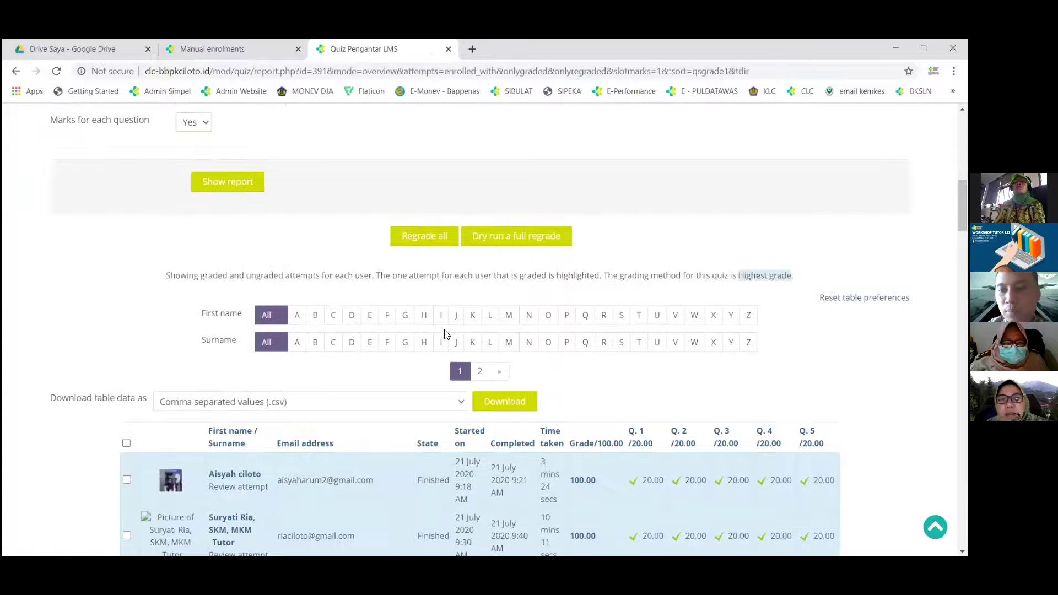
{"action": "scroll", "coordinate": [446, 333], "scroll_direction": "down", "scroll_amount": 7}
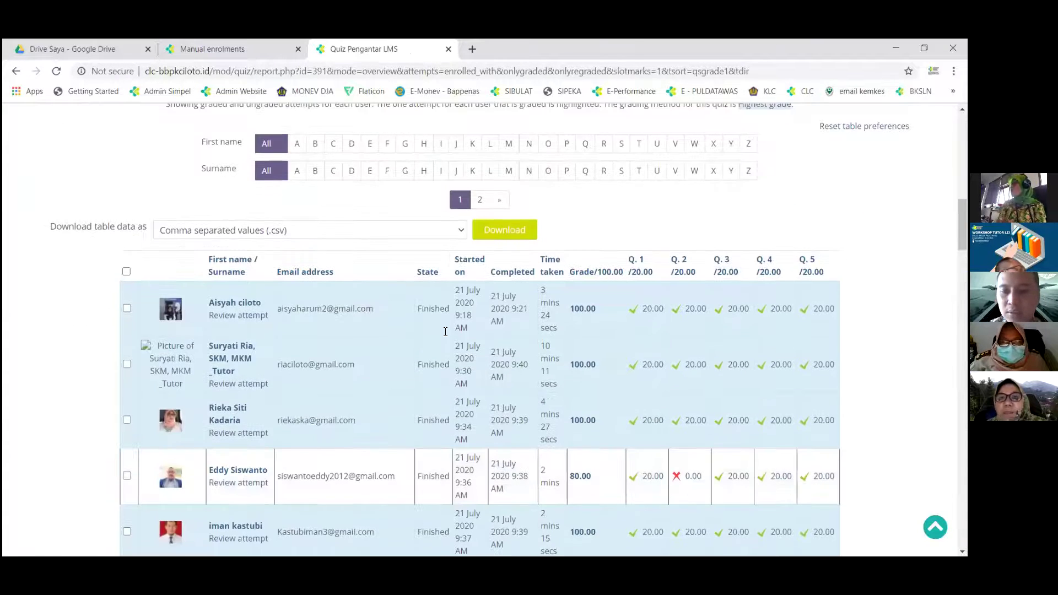
{"action": "scroll", "coordinate": [445, 334], "scroll_direction": "down", "scroll_amount": 8}
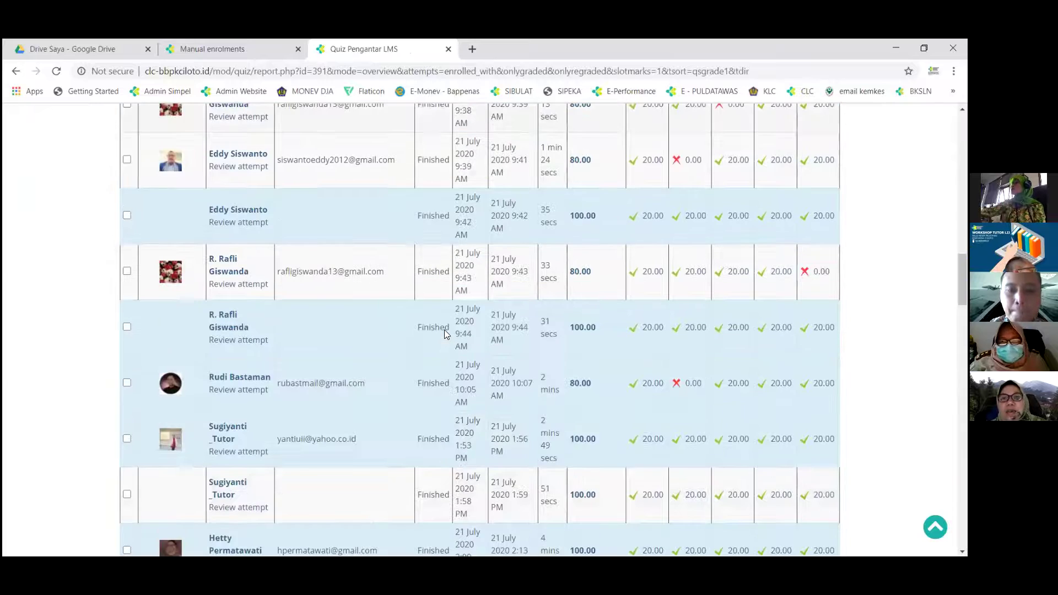
{"action": "scroll", "coordinate": [444, 329], "scroll_direction": "down", "scroll_amount": 12}
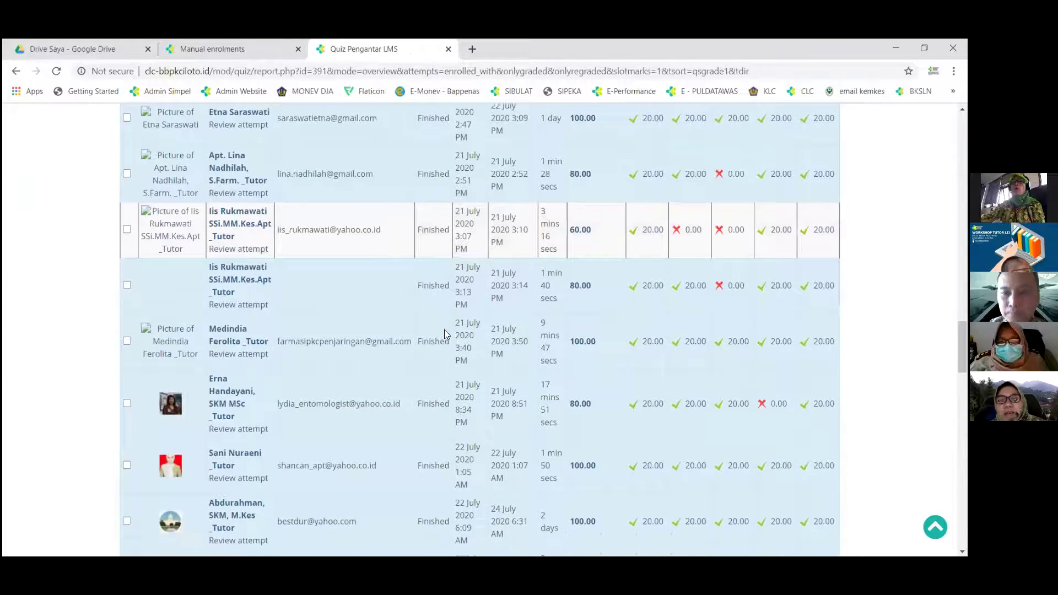
{"action": "scroll", "coordinate": [444, 330], "scroll_direction": "down", "scroll_amount": 4}
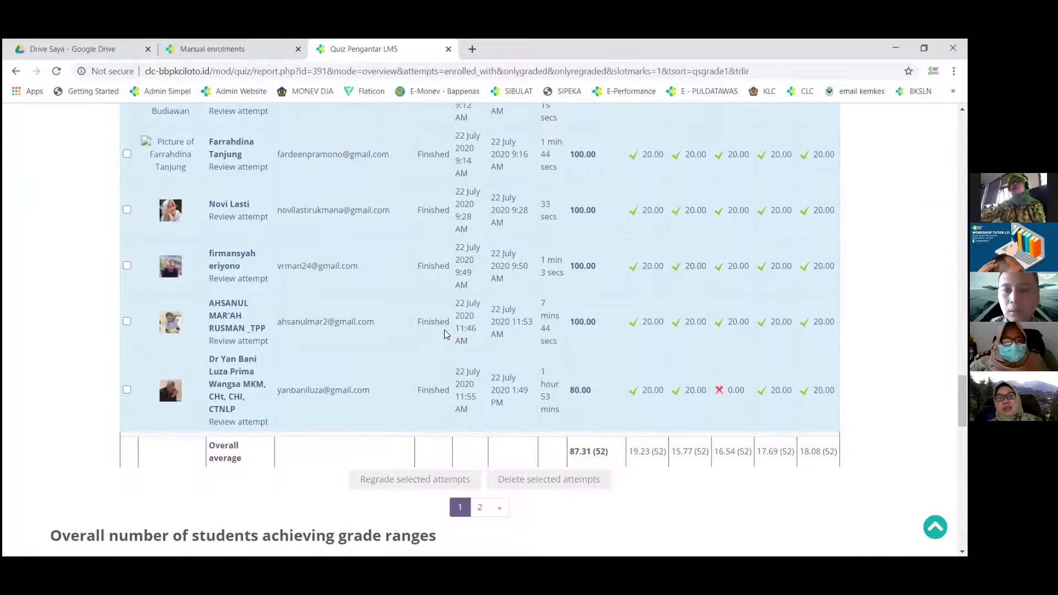
{"action": "scroll", "coordinate": [444, 329], "scroll_direction": "up", "scroll_amount": 4}
{"action": "scroll", "coordinate": [445, 330], "scroll_direction": "up", "scroll_amount": 14}
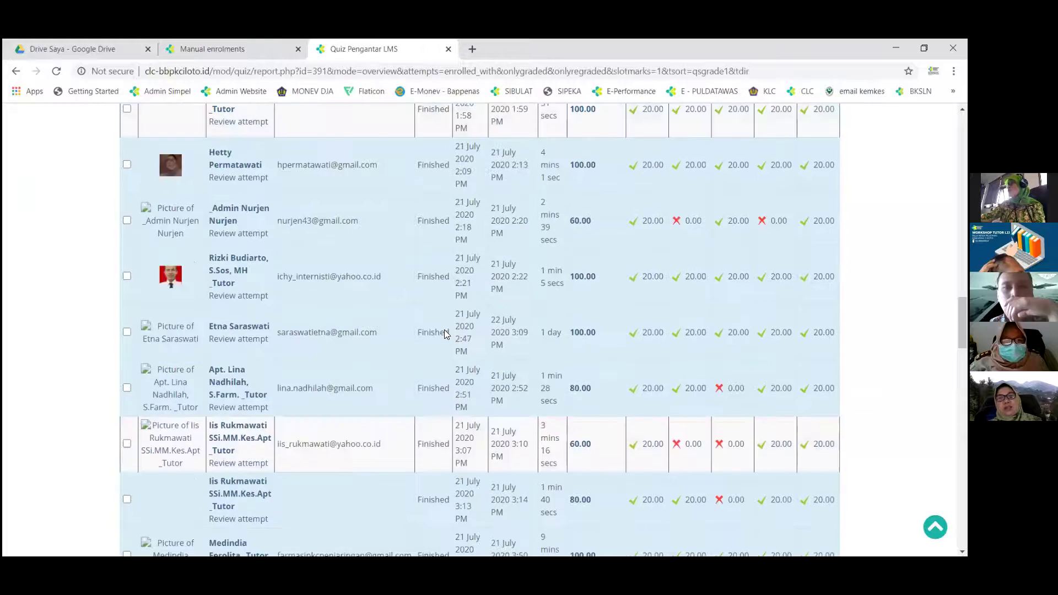
{"action": "scroll", "coordinate": [444, 330], "scroll_direction": "up", "scroll_amount": 4}
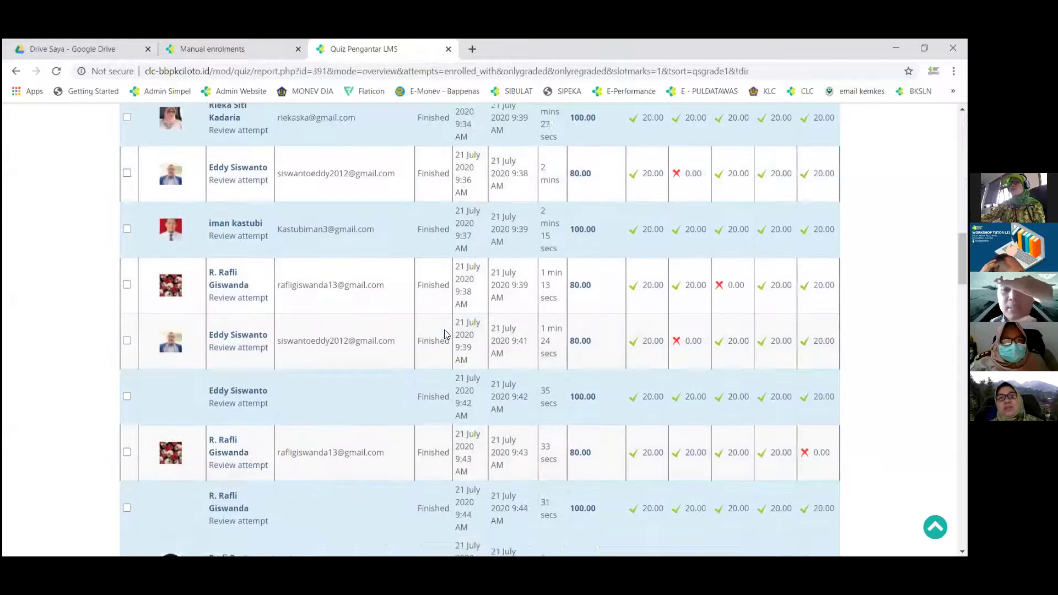
{"action": "scroll", "coordinate": [446, 333], "scroll_direction": "up", "scroll_amount": 2}
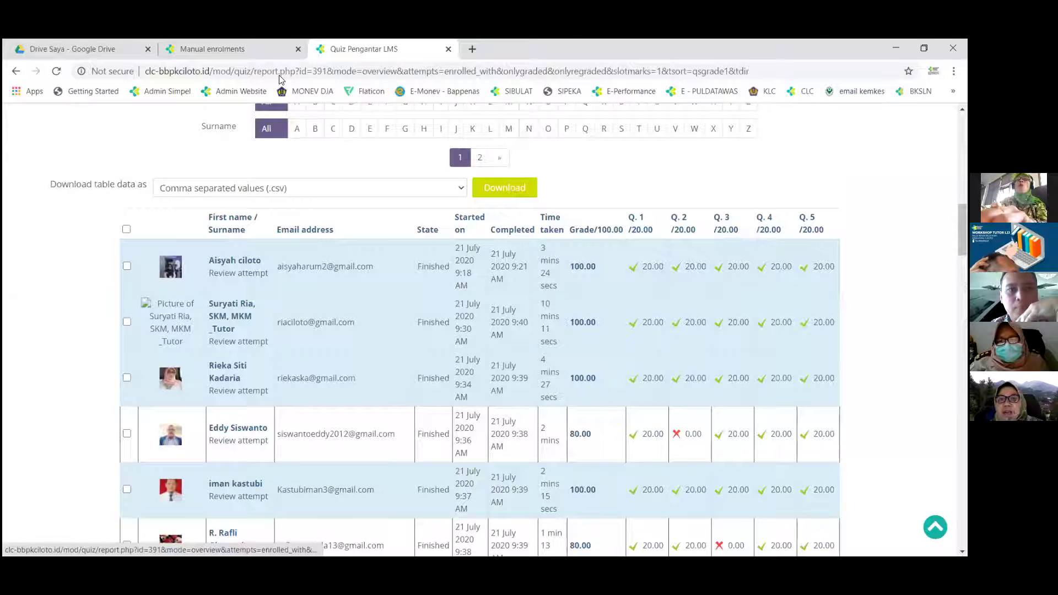
Step: In the other browser tab, open the EVALUASI 1 quiz through Kelas Digital, Workshop LJJ Tutor and the Pengelolaan Kelas dan Bahan Ajar course
{"action": "key", "text": "ctrl+shift+Tab"}
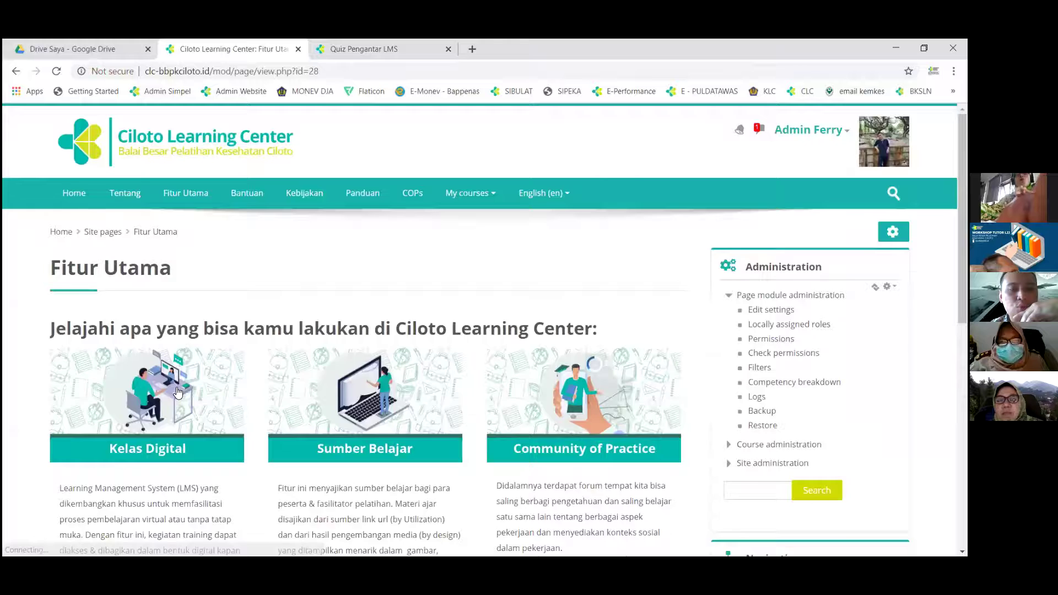
{"action": "left_click", "coordinate": [178, 393]}
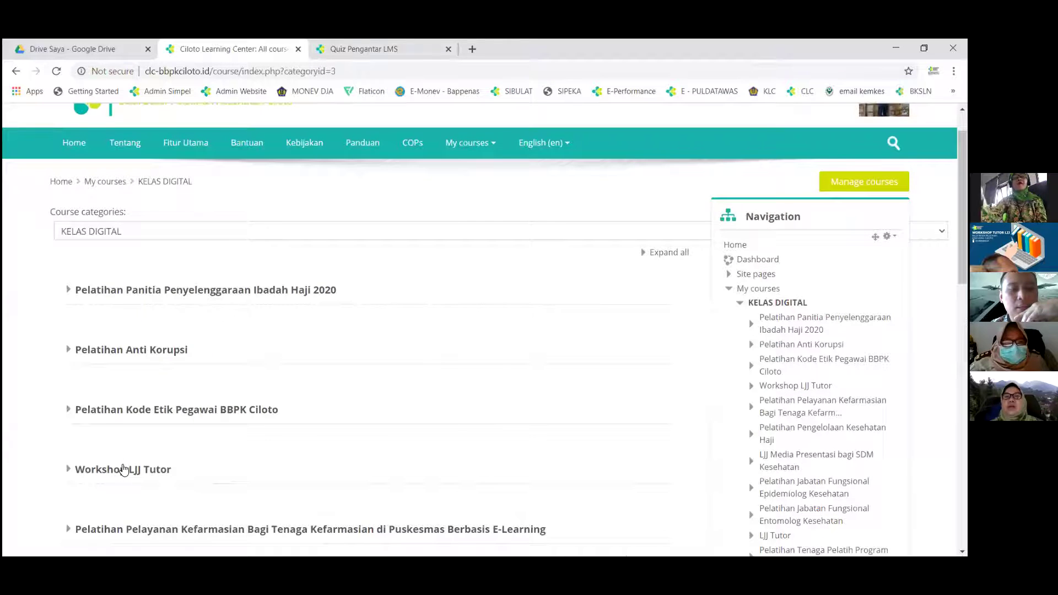
{"action": "left_click", "coordinate": [124, 469]}
{"action": "scroll", "coordinate": [359, 260], "scroll_direction": "down", "scroll_amount": 8}
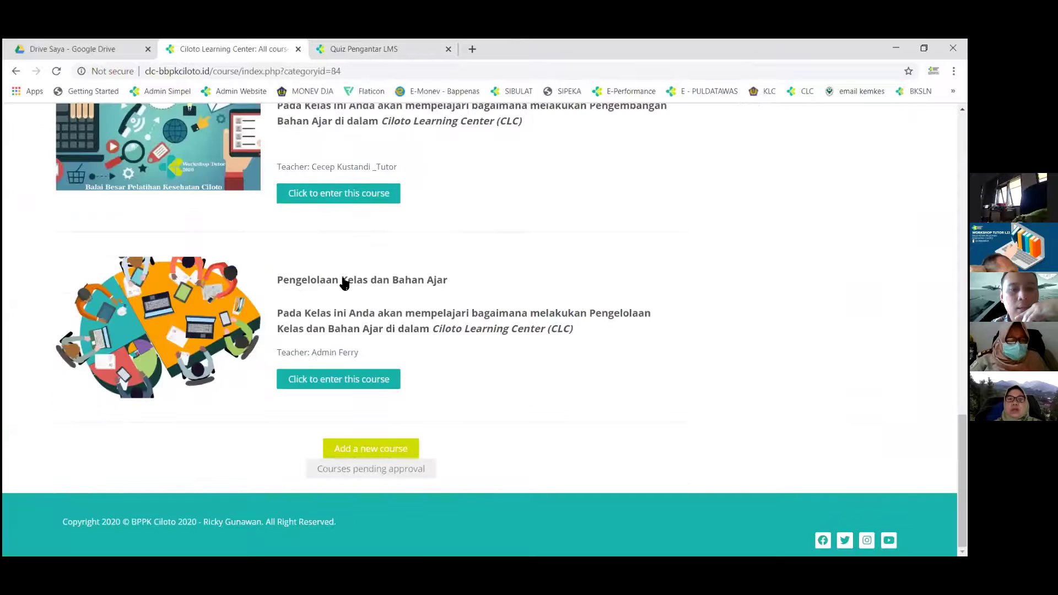
{"action": "left_click", "coordinate": [345, 281]}
{"action": "scroll", "coordinate": [344, 283], "scroll_direction": "down", "scroll_amount": 8}
{"action": "left_click", "coordinate": [345, 283]}
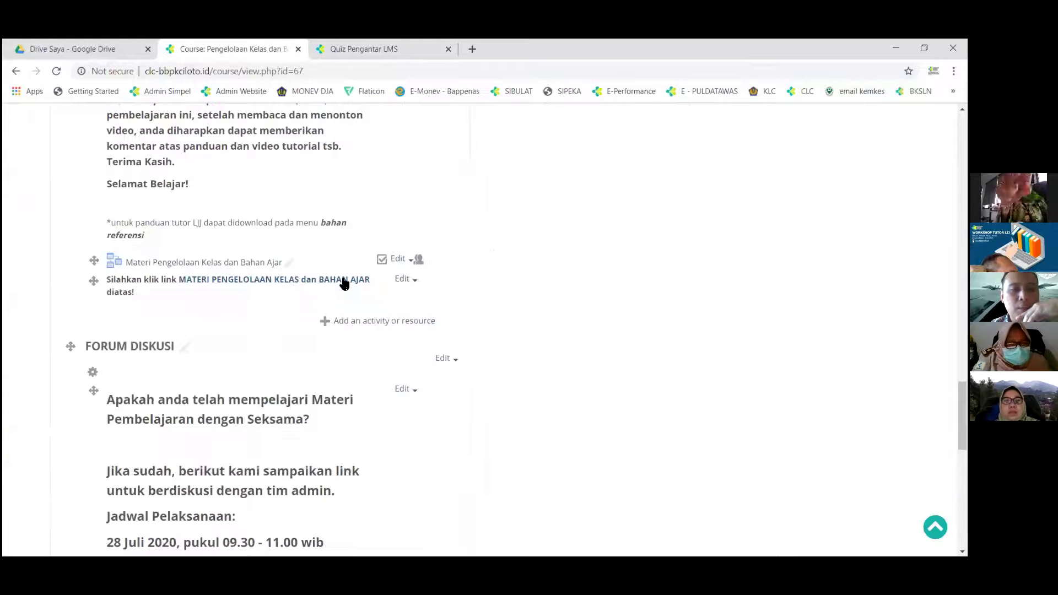
{"action": "scroll", "coordinate": [158, 432], "scroll_direction": "down", "scroll_amount": 10}
{"action": "left_click", "coordinate": [131, 409]}
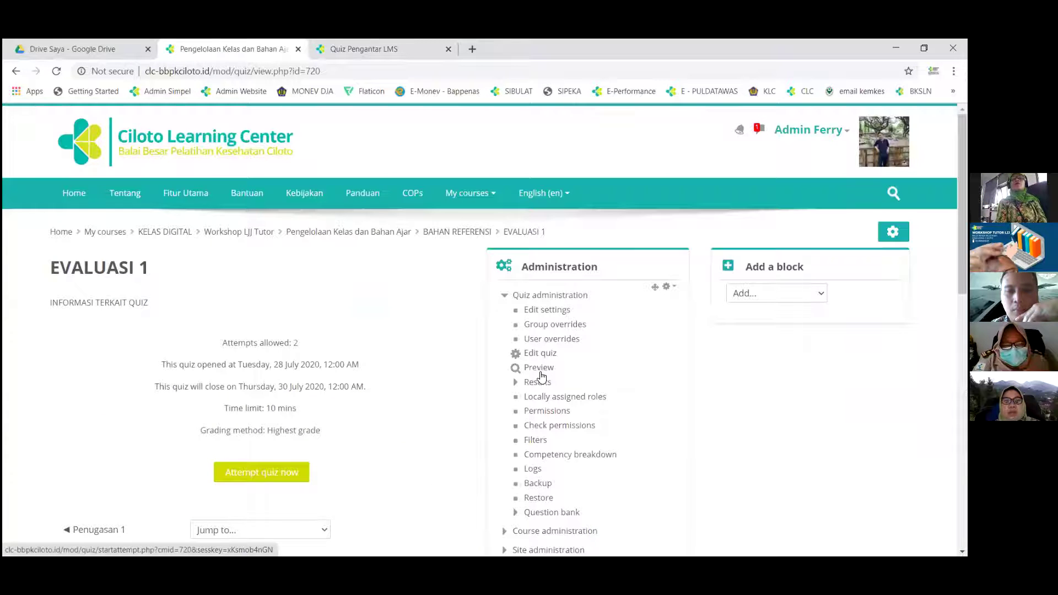
Step: Open the question editing page of EVALUASI 1 and review its questions and their marks
{"action": "left_click", "coordinate": [545, 358]}
{"action": "scroll", "coordinate": [322, 352], "scroll_direction": "down", "scroll_amount": 1}
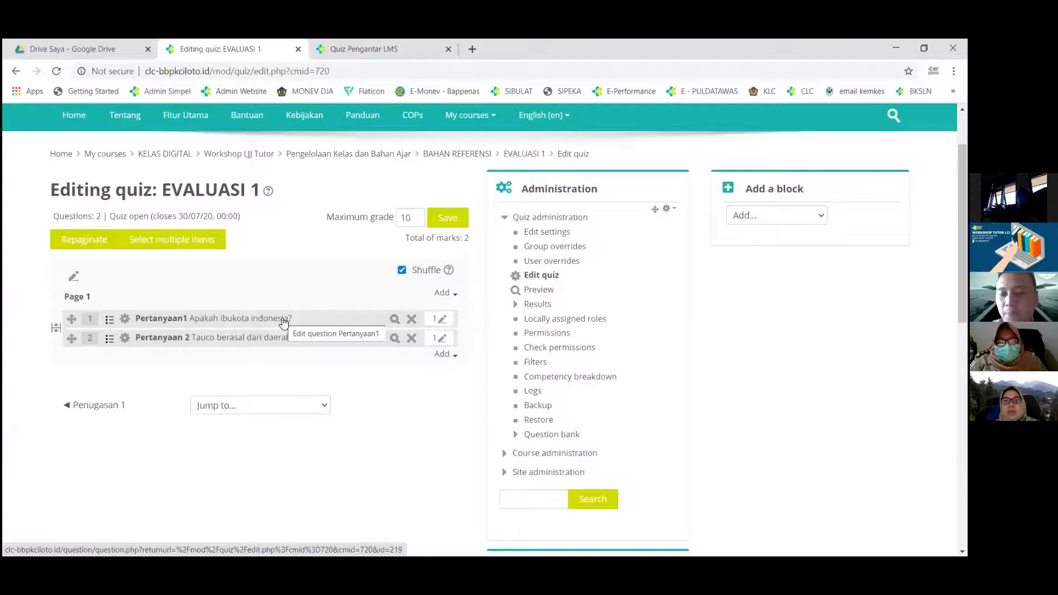
{"action": "left_click", "coordinate": [635, 538]}
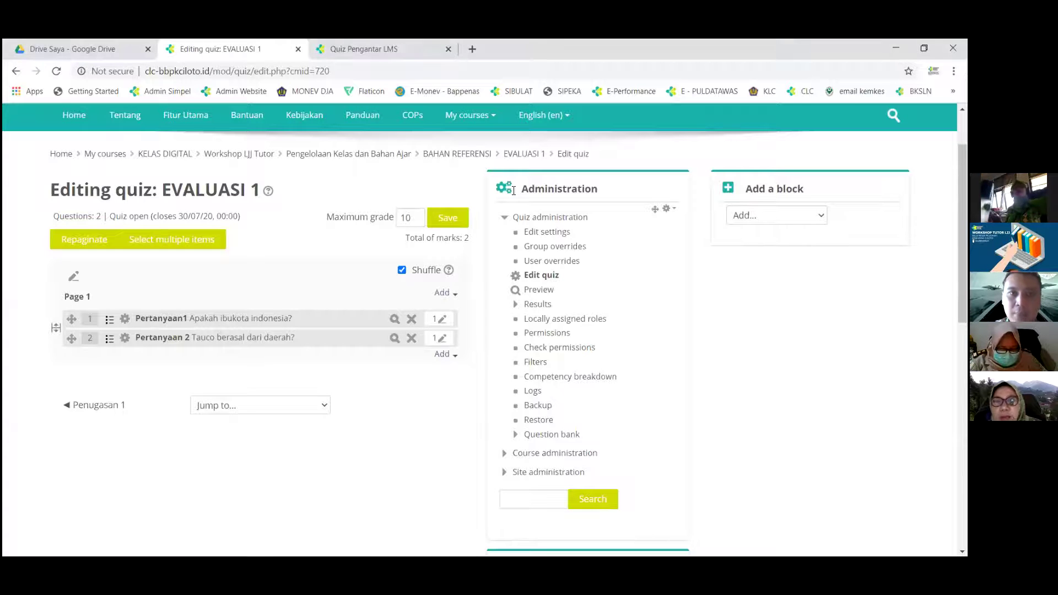
Step: Return to the Quiz Pengantar LMS report and view the participants' grades and marks per question
{"action": "left_click", "coordinate": [360, 51]}
{"action": "scroll", "coordinate": [548, 315], "scroll_direction": "down", "scroll_amount": 2}
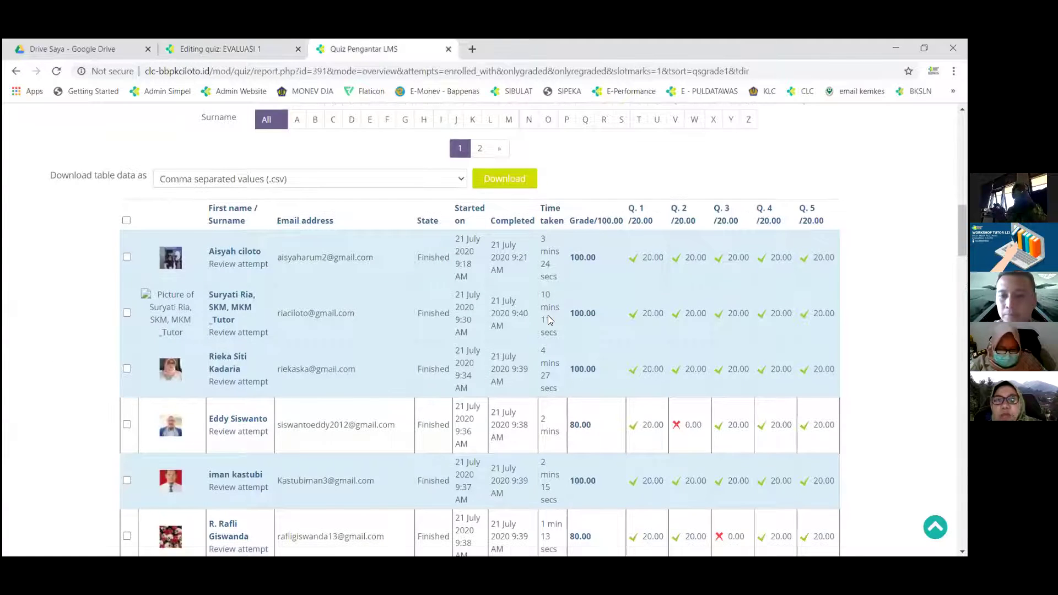
Step: Examine the Quiz Pengantar LMS attempts table, comparing participants' repeated attempts, grades and marks per question
{"action": "scroll", "coordinate": [549, 317], "scroll_direction": "down", "scroll_amount": 1}
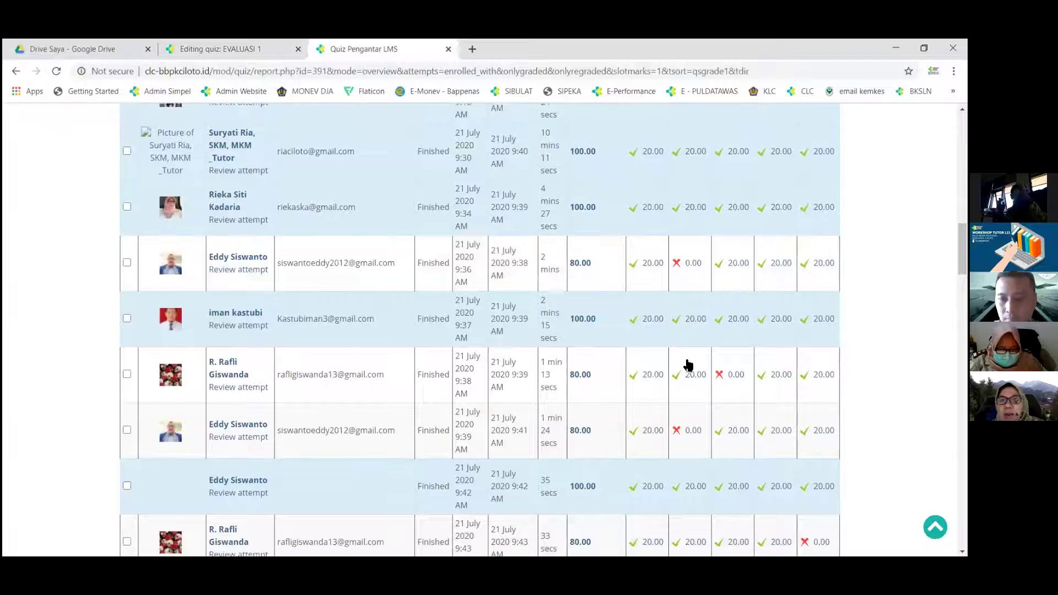
{"action": "scroll", "coordinate": [687, 364], "scroll_direction": "down", "scroll_amount": 2}
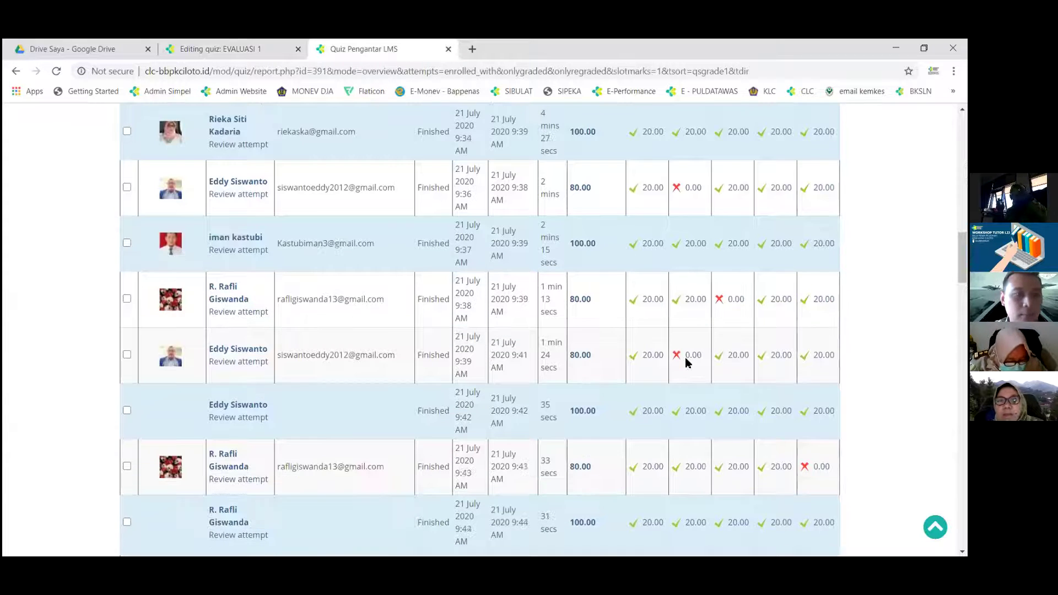
{"action": "scroll", "coordinate": [591, 308], "scroll_direction": "down", "scroll_amount": 3}
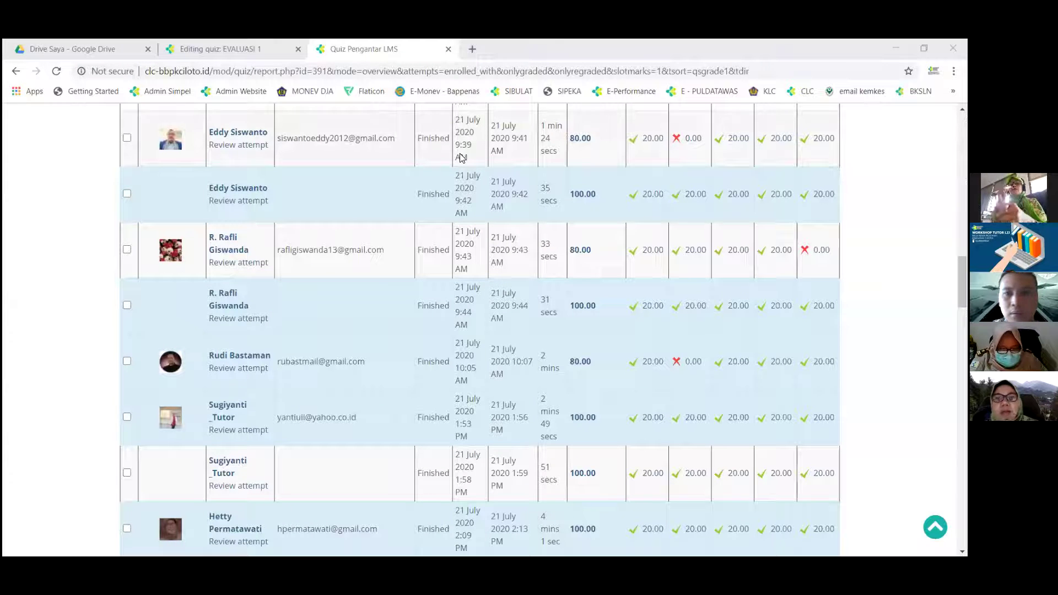
{"action": "scroll", "coordinate": [702, 170], "scroll_direction": "up", "scroll_amount": 6}
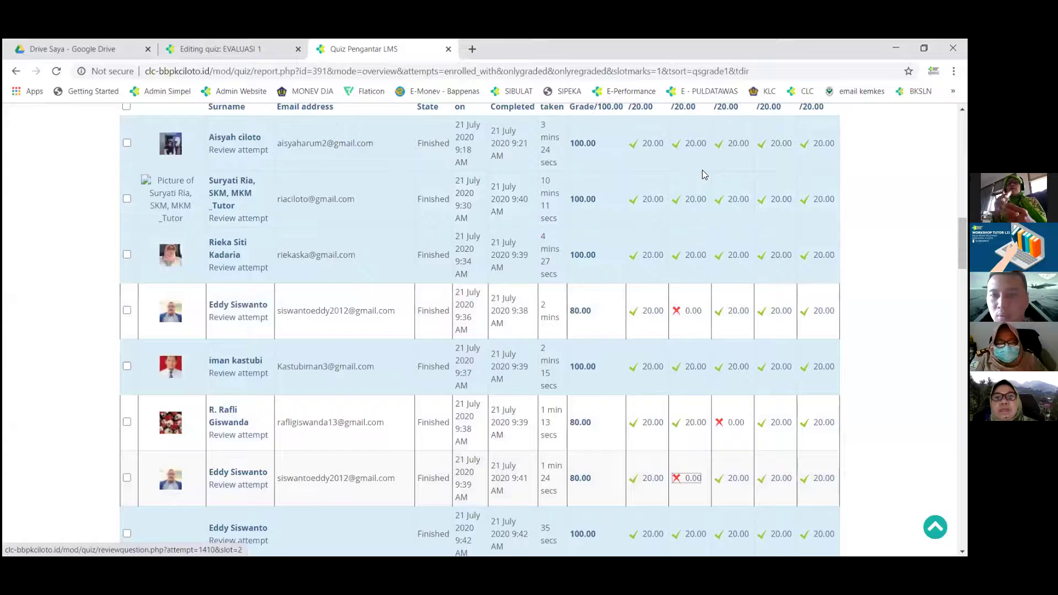
{"action": "scroll", "coordinate": [702, 175], "scroll_direction": "up", "scroll_amount": 2}
{"action": "scroll", "coordinate": [702, 174], "scroll_direction": "down", "scroll_amount": 1}
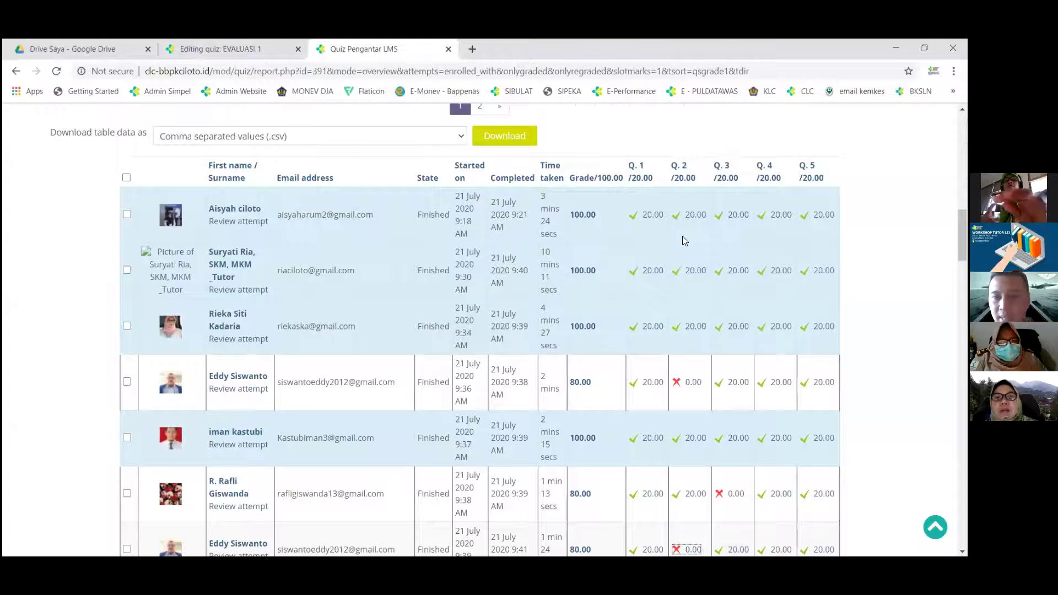
{"action": "scroll", "coordinate": [687, 253], "scroll_direction": "down", "scroll_amount": 2}
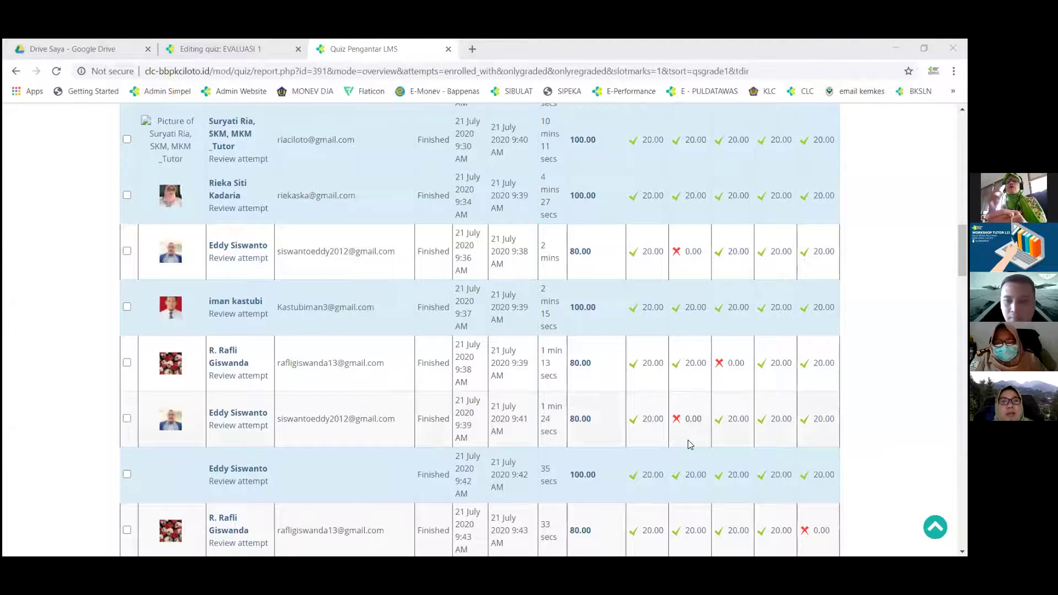
{"action": "scroll", "coordinate": [688, 444], "scroll_direction": "down", "scroll_amount": 3}
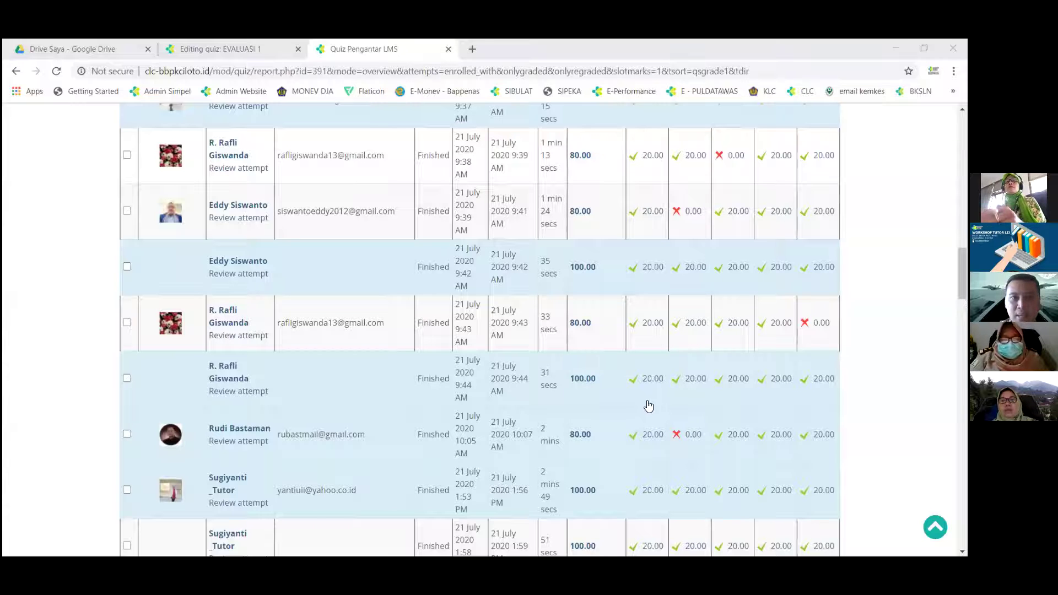
Step: Check the EVALUASI 1 question editing page, and return to the Quiz Pengantar LMS report to view its name filters and download options
{"action": "left_click", "coordinate": [223, 49]}
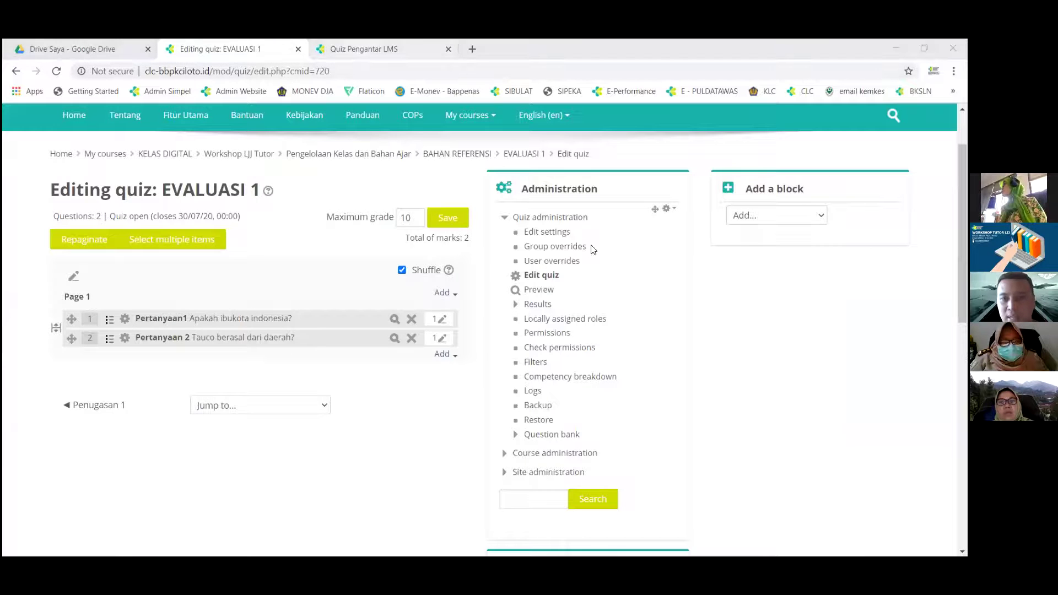
{"action": "key", "text": "ctrl+Tab"}
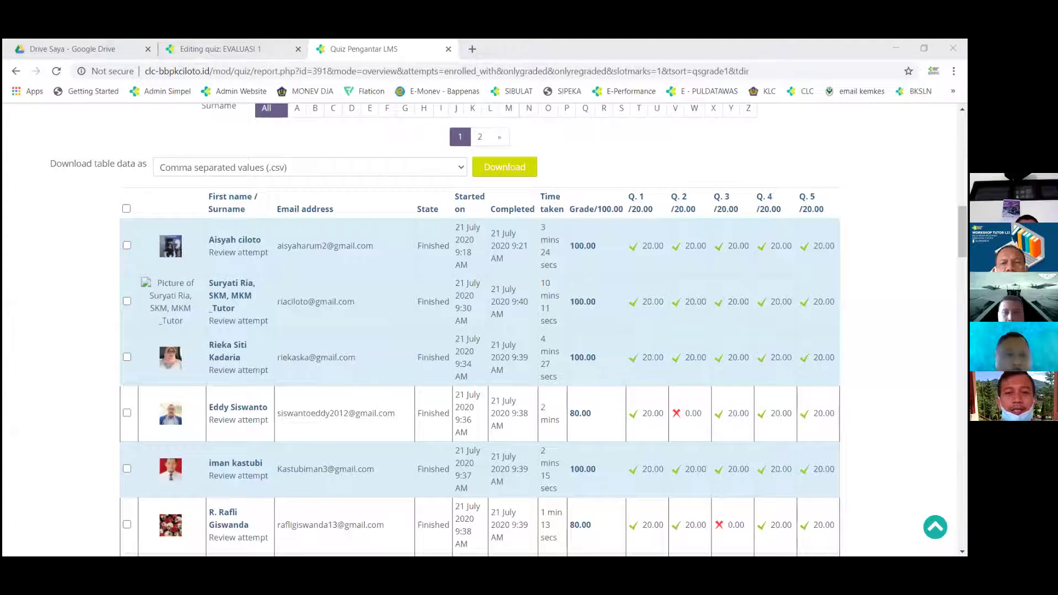
{"action": "scroll", "coordinate": [483, 329], "scroll_direction": "up", "scroll_amount": 1}
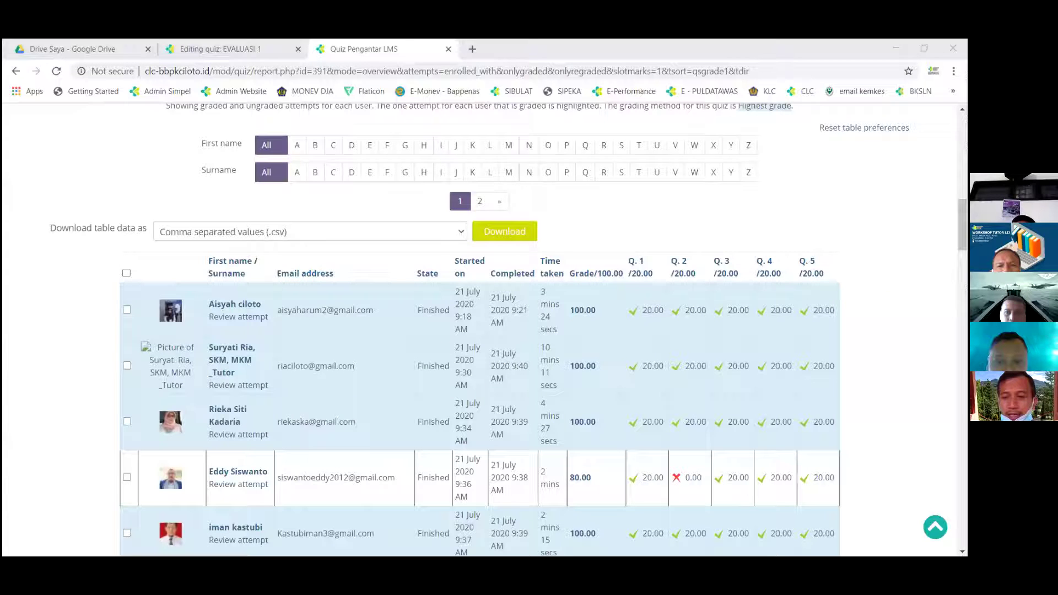
{"action": "scroll", "coordinate": [485, 330], "scroll_direction": "up", "scroll_amount": 1}
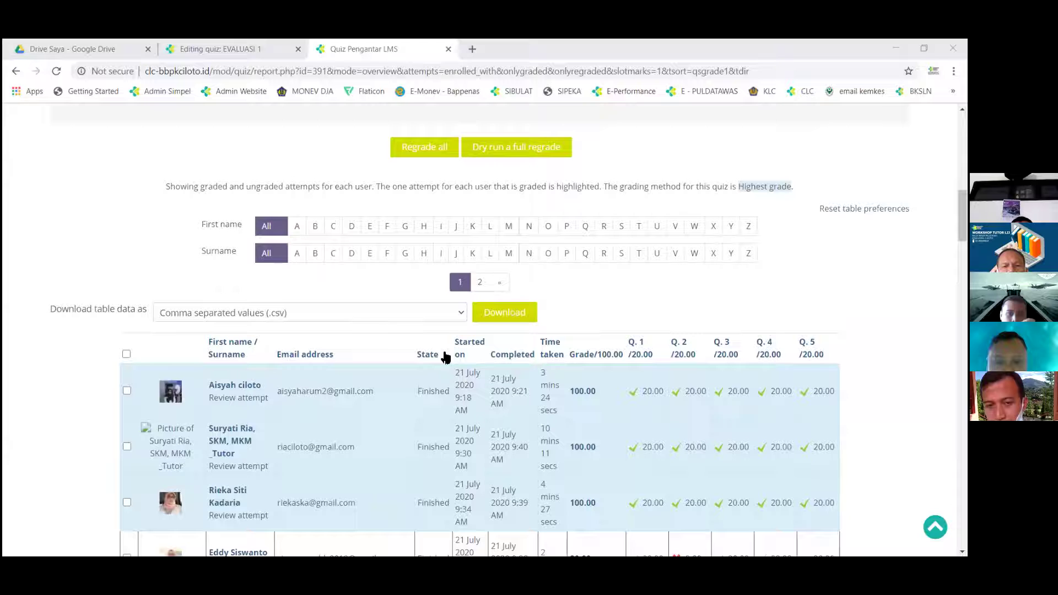
Step: Go back to the EVALUASI 1 editing page and view the options for adding a question, closing them without choosing one
{"action": "key", "text": "ctrl+shift+Tab"}
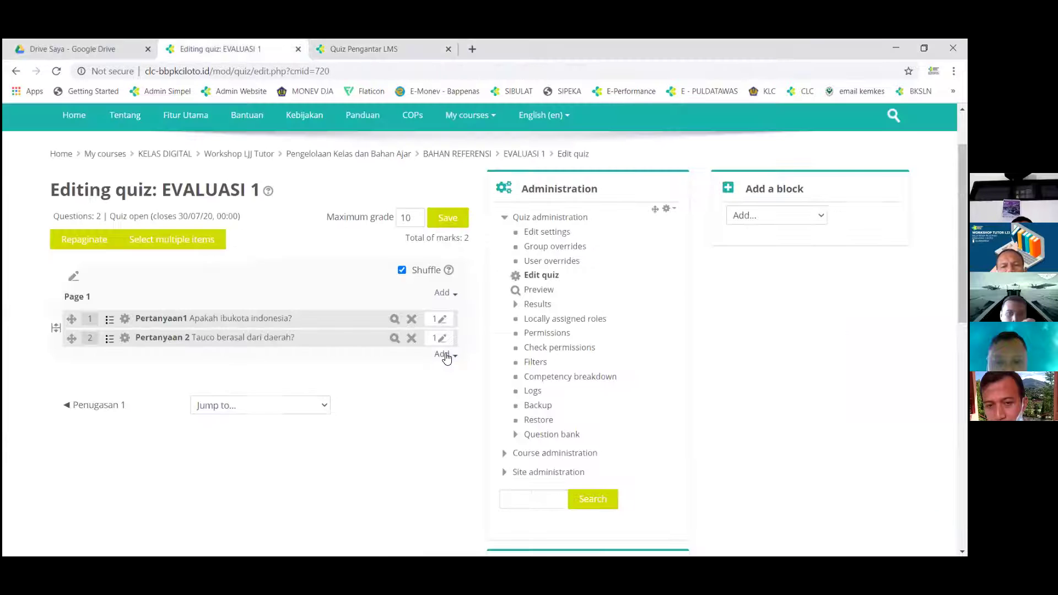
{"action": "left_click", "coordinate": [444, 354]}
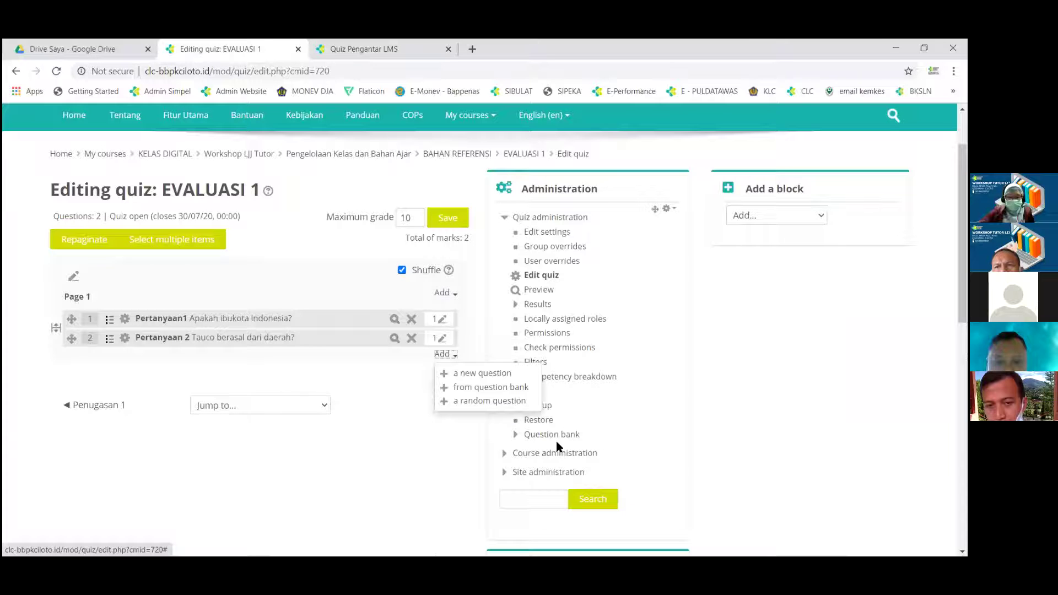
{"action": "left_click", "coordinate": [798, 302]}
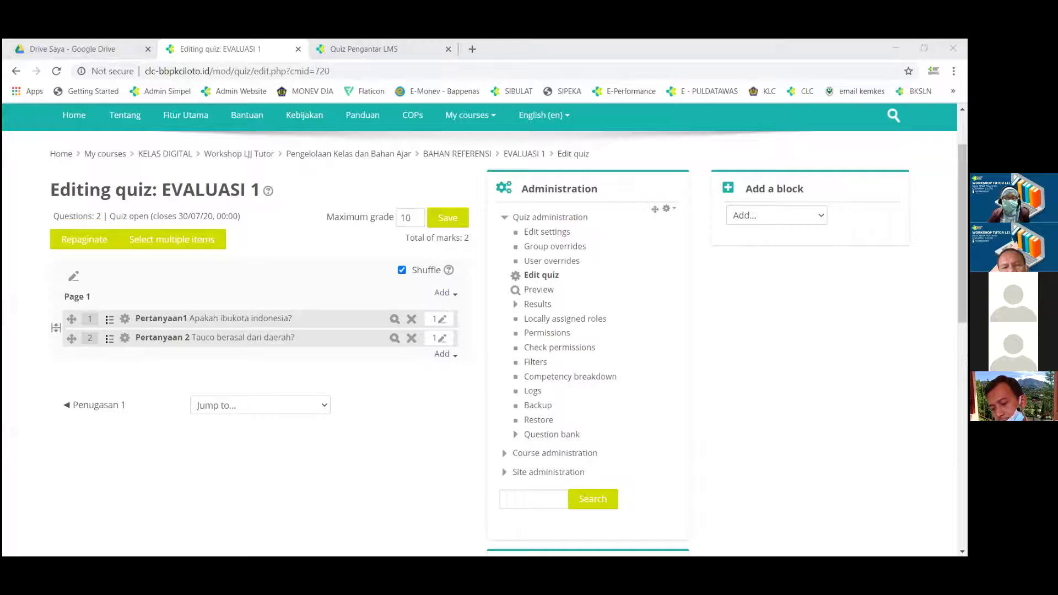
{"action": "left_click", "coordinate": [654, 247]}
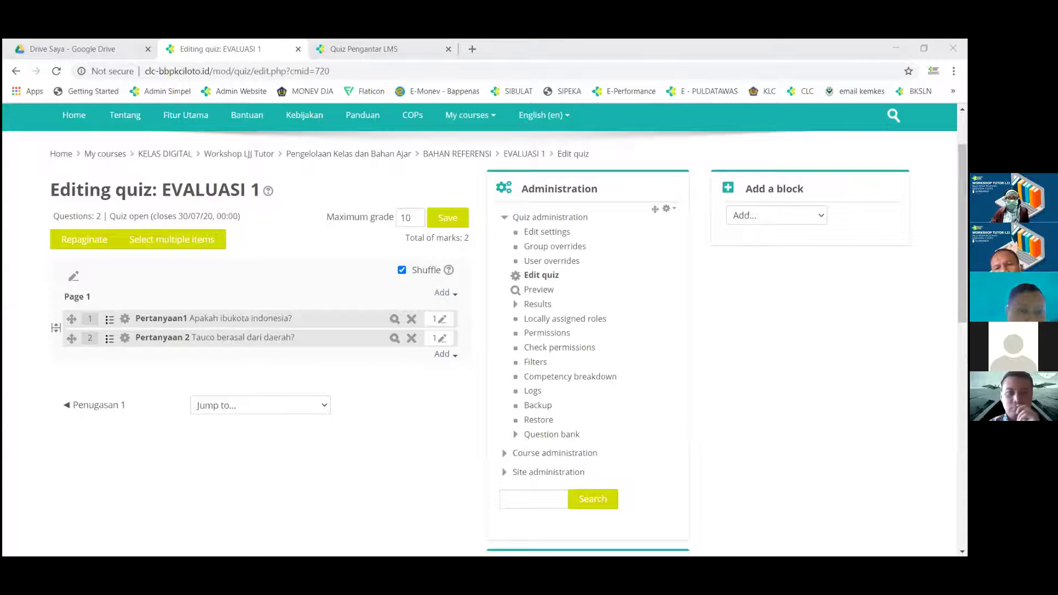
{"action": "left_click", "coordinate": [764, 332]}
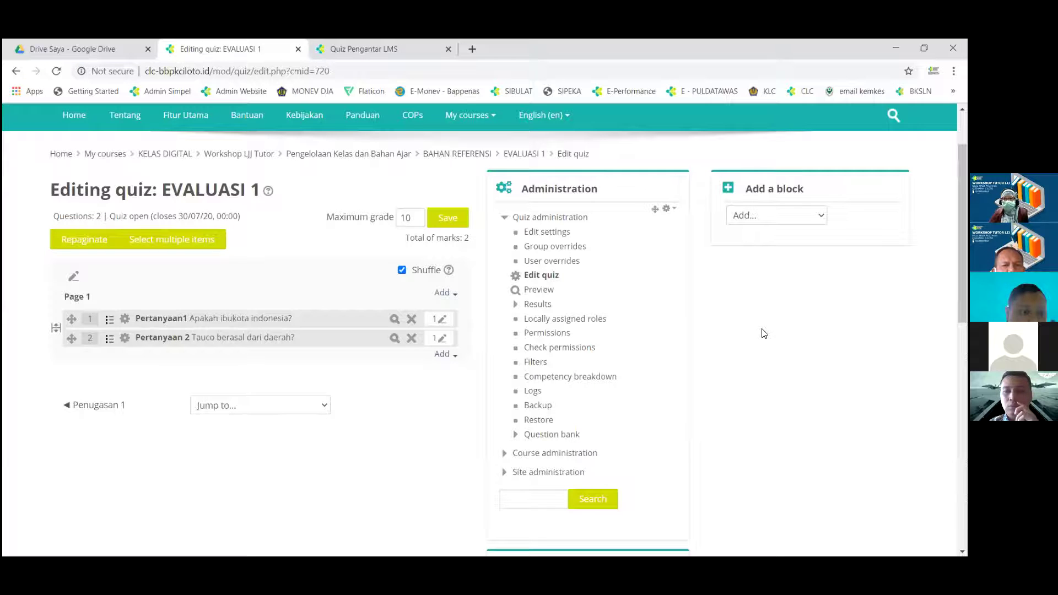
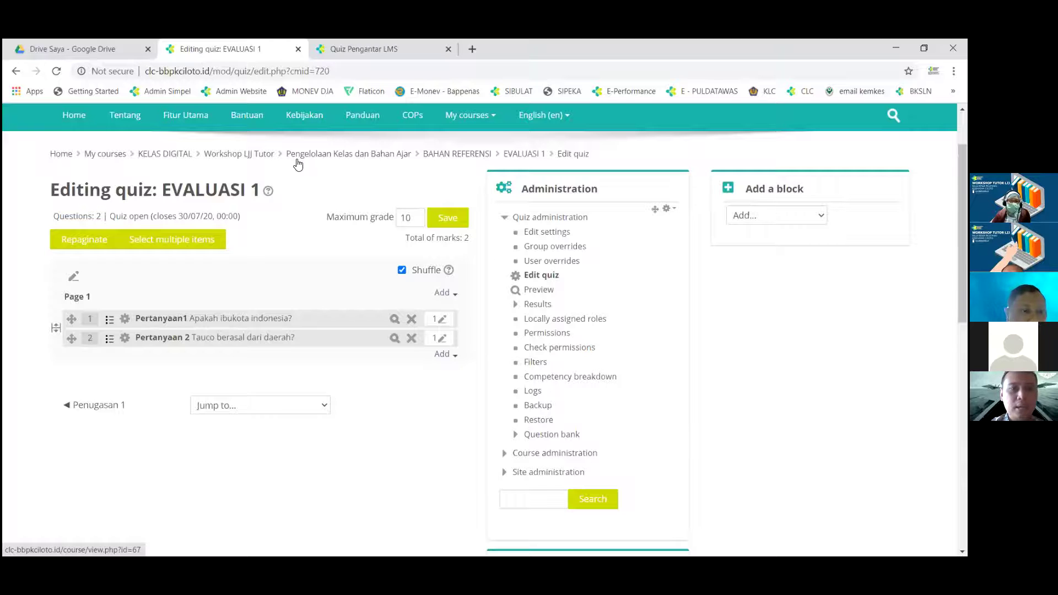
Step: Go to the Pengelolaan Kelas dan Bahan Ajar course and open the Penugasan 1 assignment in the BAHAN REFERENSI section
{"action": "left_click", "coordinate": [340, 156]}
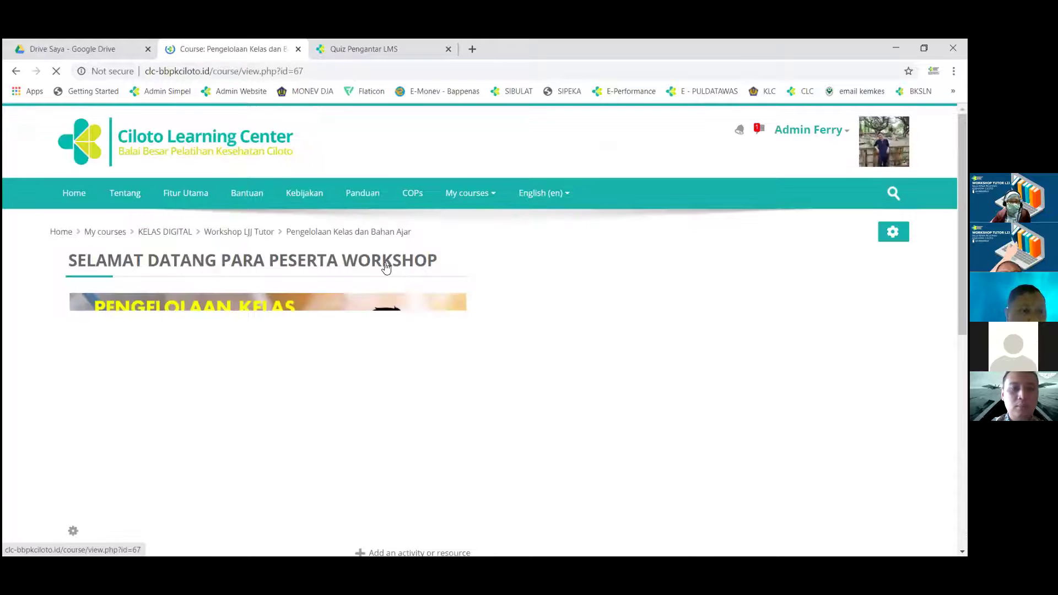
{"action": "scroll", "coordinate": [386, 264], "scroll_direction": "down", "scroll_amount": 8}
{"action": "scroll", "coordinate": [386, 267], "scroll_direction": "down", "scroll_amount": 5}
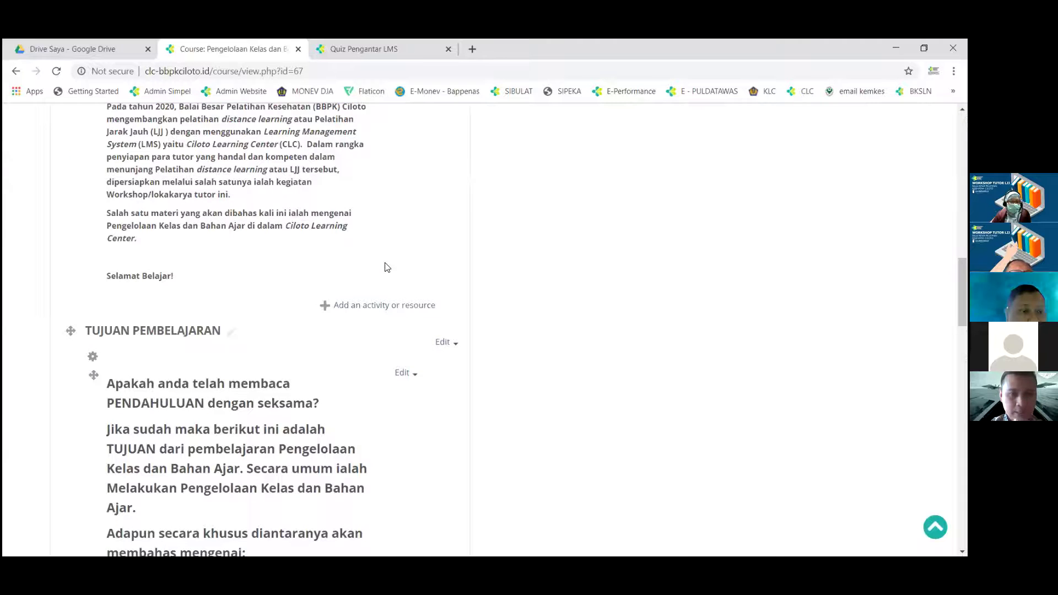
{"action": "scroll", "coordinate": [385, 267], "scroll_direction": "down", "scroll_amount": 10}
{"action": "scroll", "coordinate": [387, 267], "scroll_direction": "down", "scroll_amount": 2}
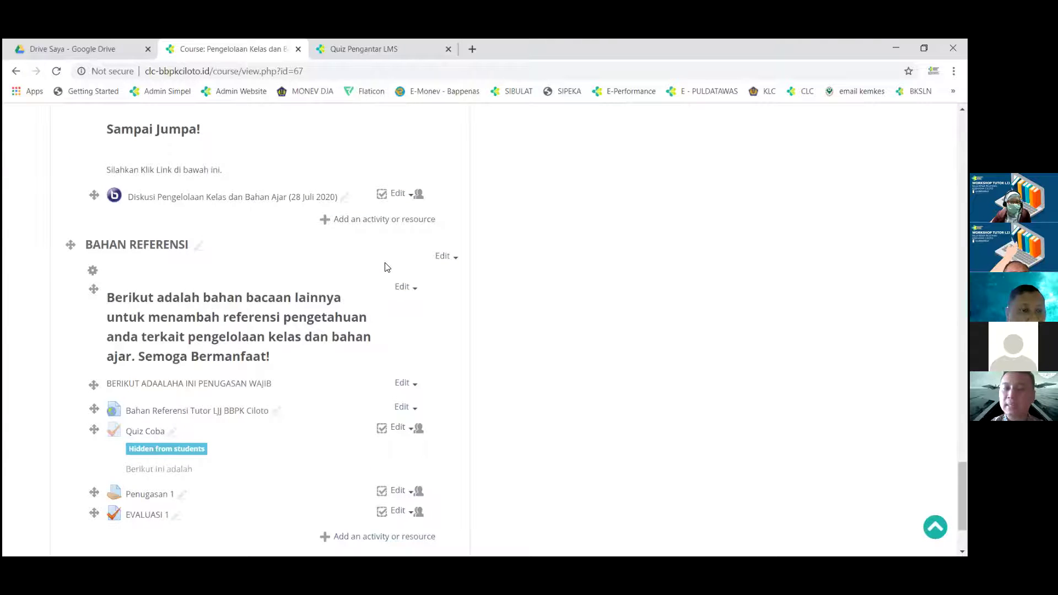
{"action": "scroll", "coordinate": [386, 267], "scroll_direction": "down", "scroll_amount": 2}
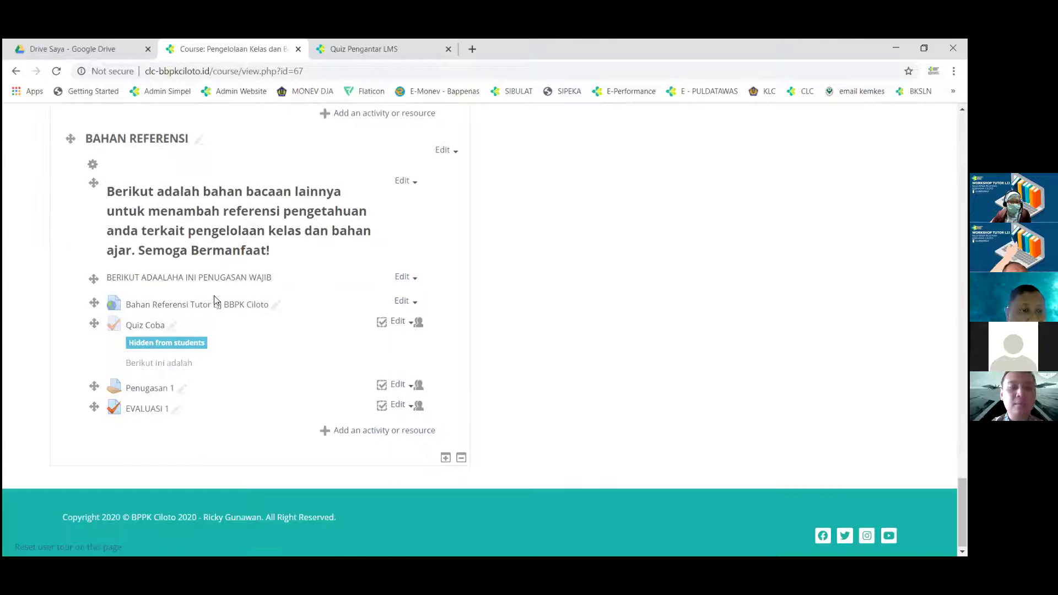
{"action": "left_click", "coordinate": [354, 379]}
{"action": "scroll", "coordinate": [354, 378], "scroll_direction": "down", "scroll_amount": 1}
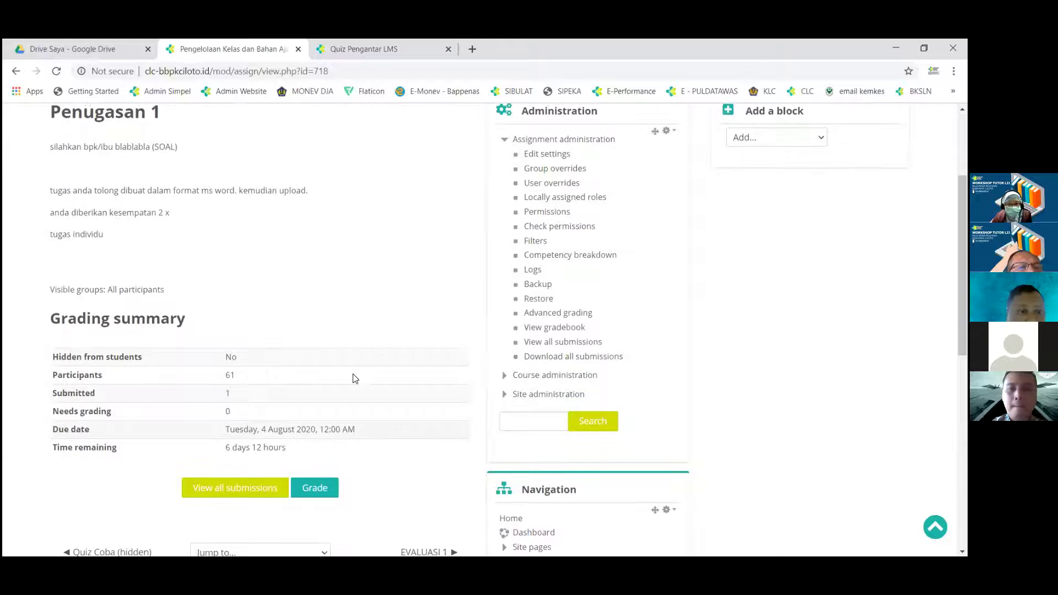
Step: Open the settings of Penugasan 1 and review its description, availability dates and submission types
{"action": "scroll", "coordinate": [562, 256], "scroll_direction": "up", "scroll_amount": 2}
{"action": "left_click", "coordinate": [557, 246]}
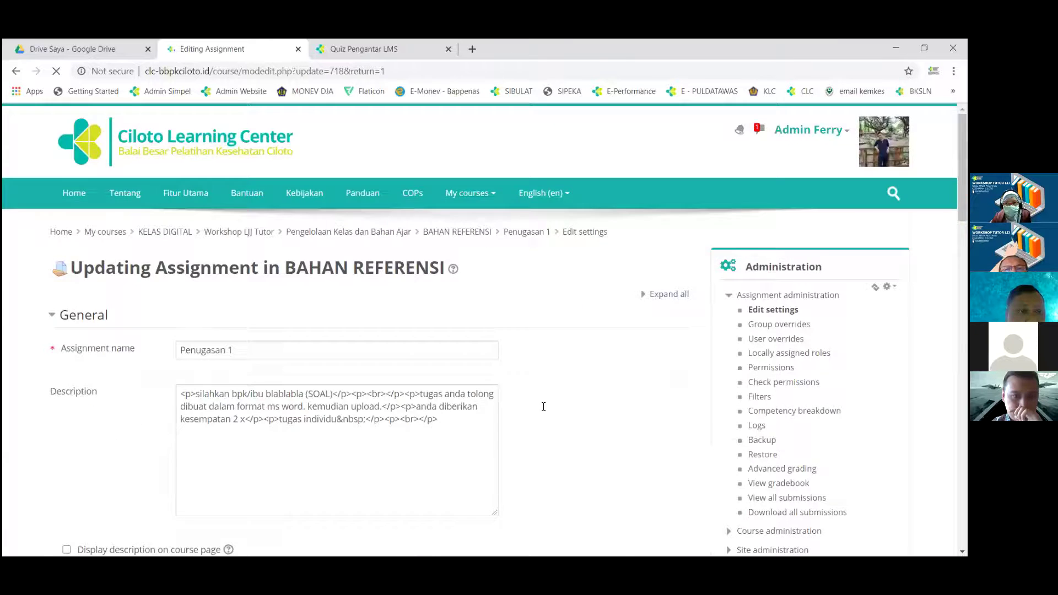
{"action": "scroll", "coordinate": [543, 406], "scroll_direction": "down", "scroll_amount": 6}
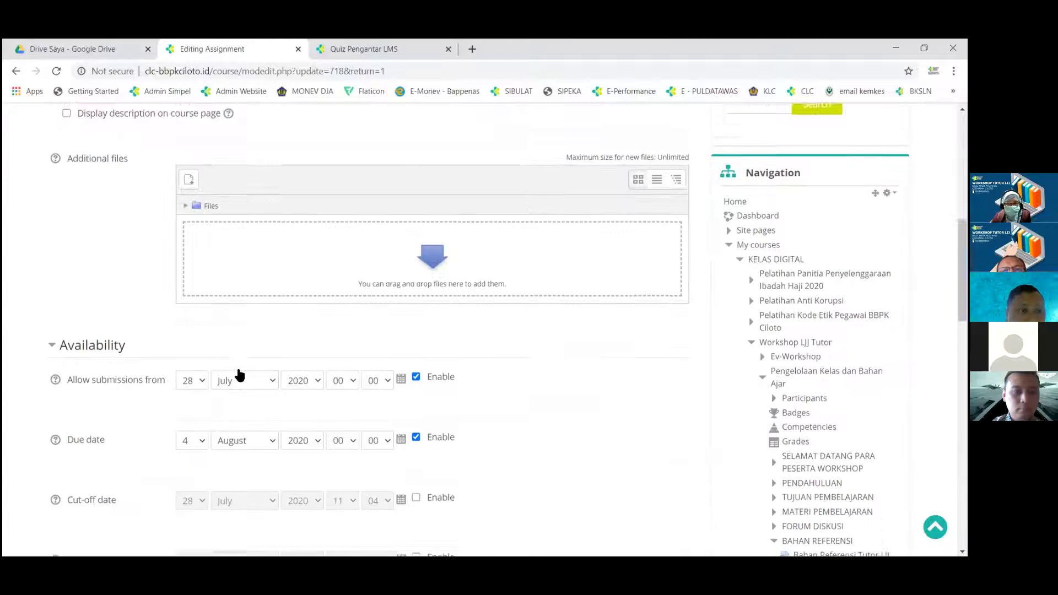
{"action": "scroll", "coordinate": [239, 375], "scroll_direction": "down", "scroll_amount": 3}
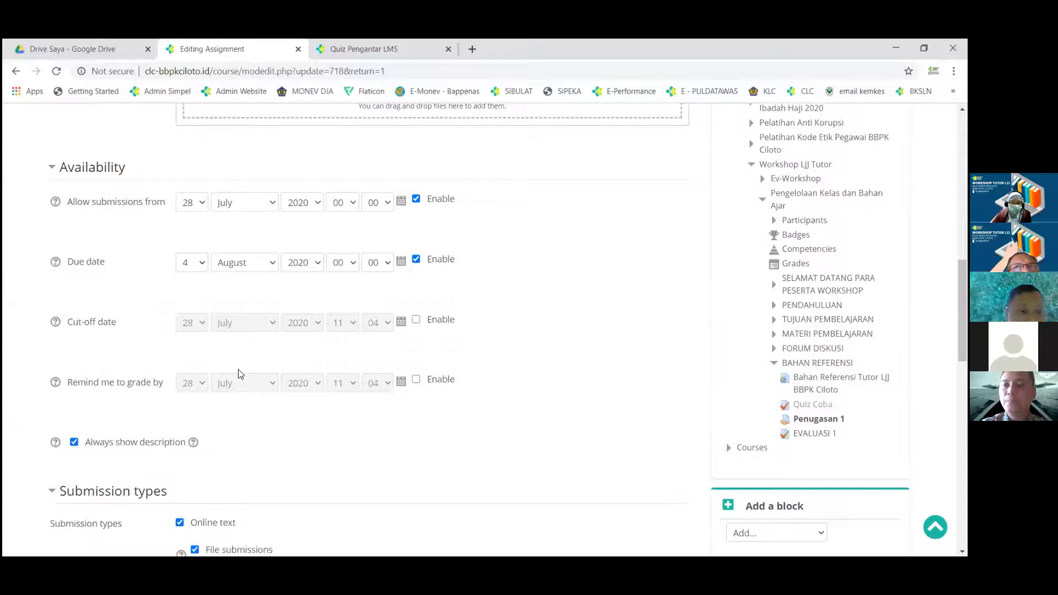
{"action": "scroll", "coordinate": [240, 374], "scroll_direction": "down", "scroll_amount": 10}
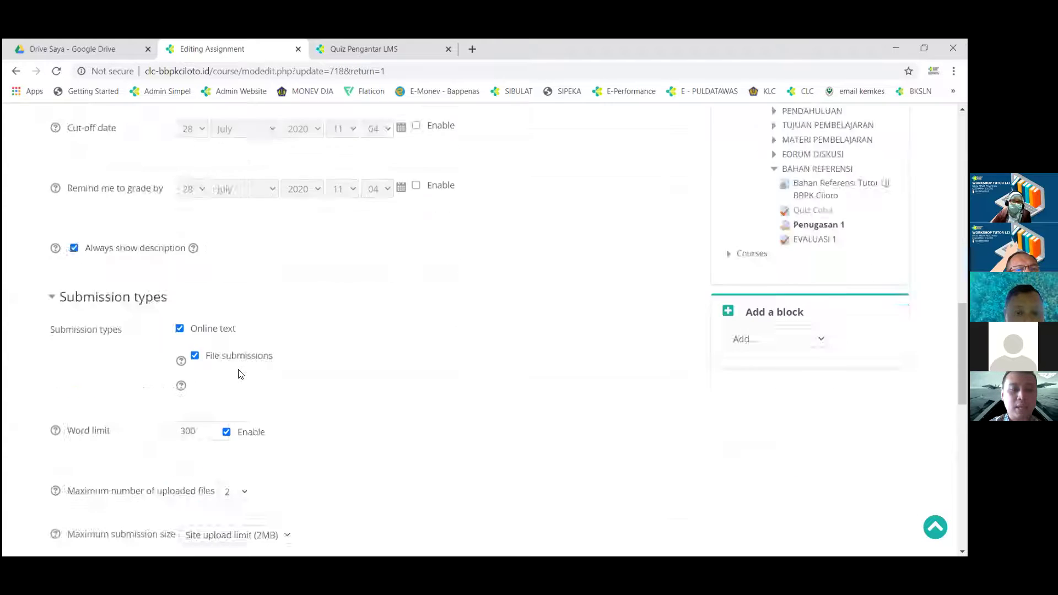
Step: Expand the assignment's submission settings and group submission settings, and review them together with the general section
{"action": "left_click", "coordinate": [162, 333]}
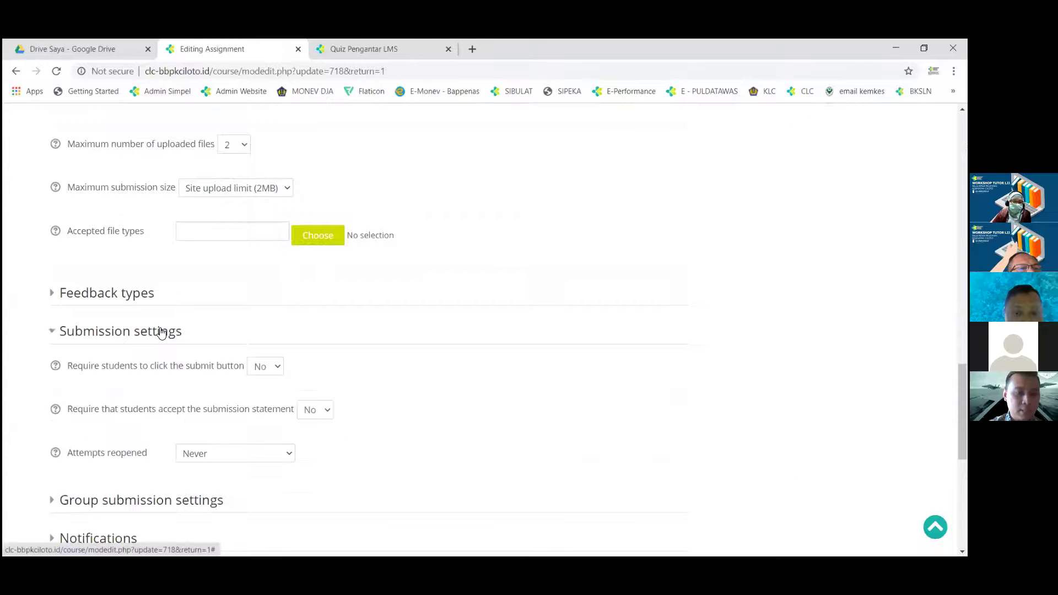
{"action": "scroll", "coordinate": [161, 331], "scroll_direction": "down", "scroll_amount": 2}
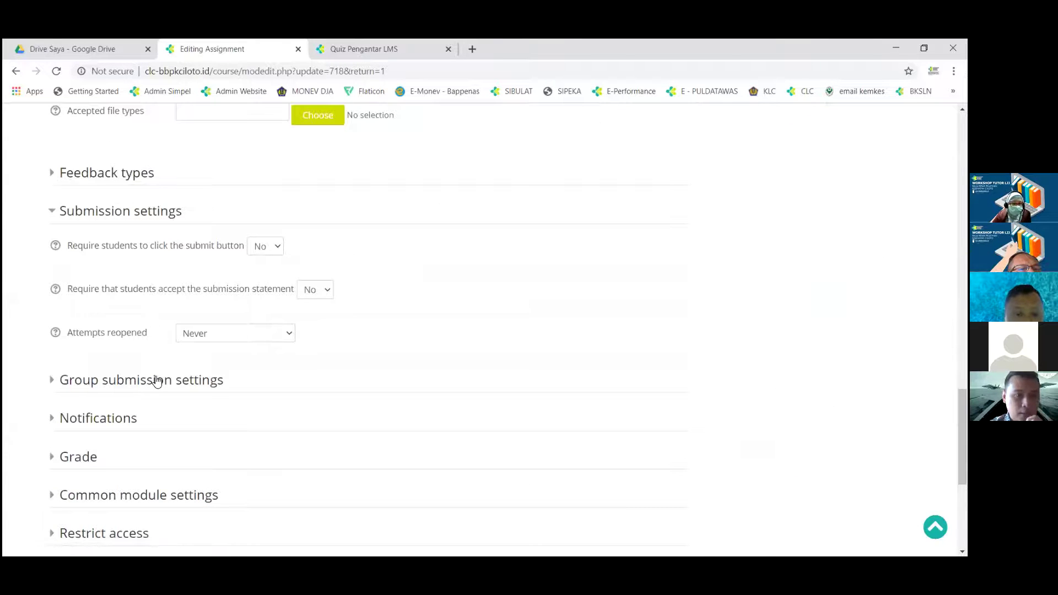
{"action": "left_click", "coordinate": [157, 380]}
{"action": "scroll", "coordinate": [160, 386], "scroll_direction": "down", "scroll_amount": 2}
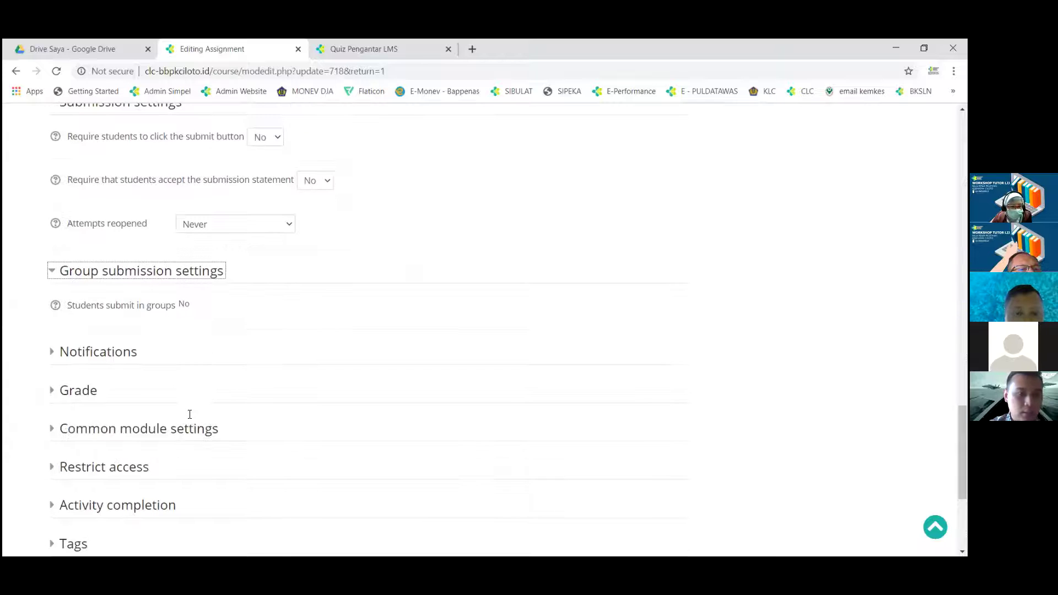
{"action": "scroll", "coordinate": [142, 313], "scroll_direction": "up", "scroll_amount": 7}
{"action": "scroll", "coordinate": [142, 313], "scroll_direction": "up", "scroll_amount": 15}
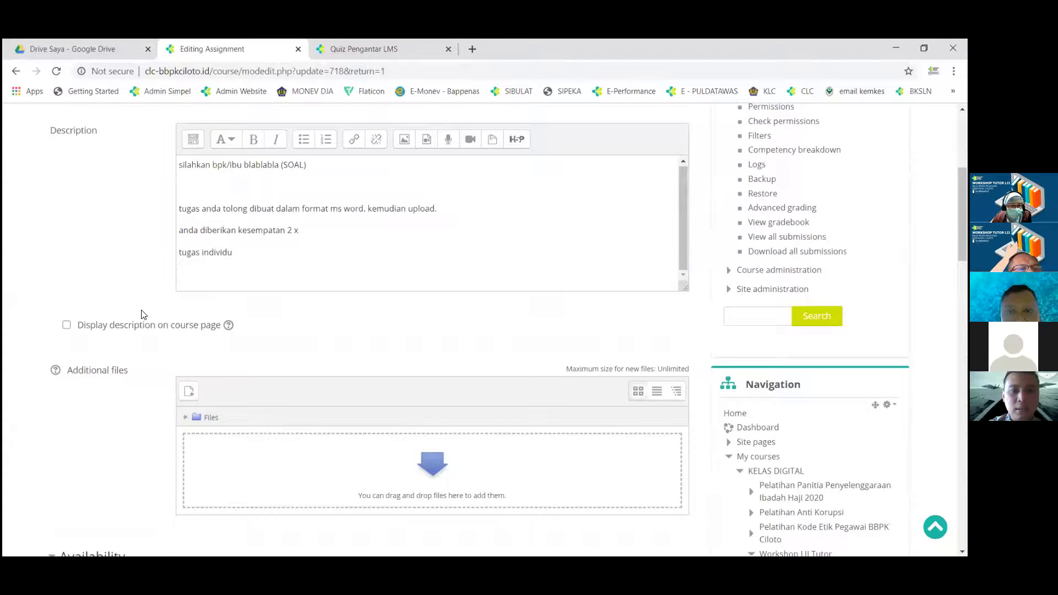
{"action": "scroll", "coordinate": [749, 281], "scroll_direction": "up", "scroll_amount": 3}
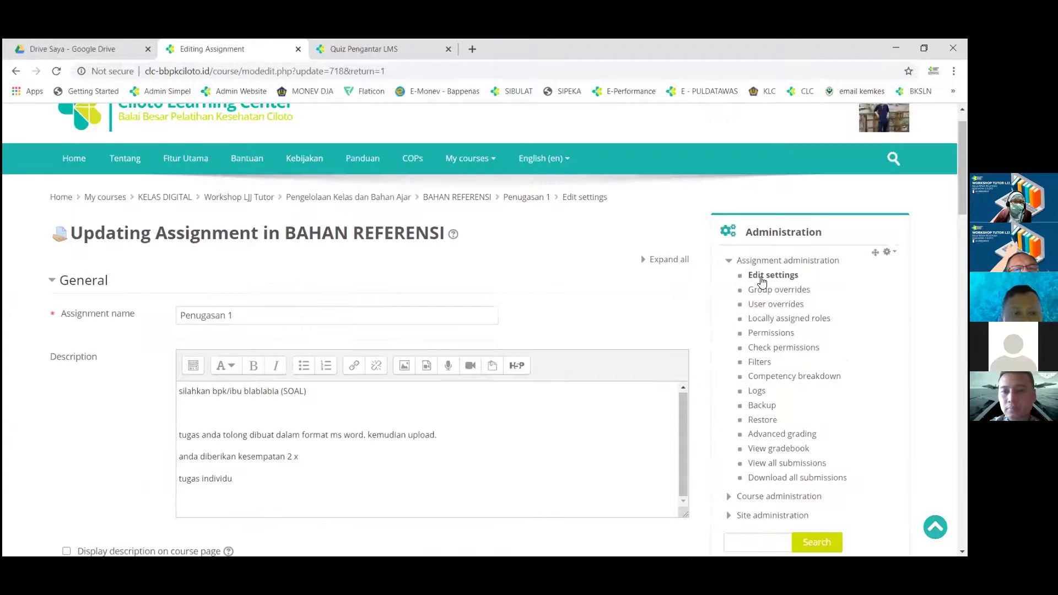
Step: Reload the Penugasan 1 settings page and expand the group submission settings and submission settings again
{"action": "key", "text": "F5"}
{"action": "scroll", "coordinate": [353, 347], "scroll_direction": "down", "scroll_amount": 12}
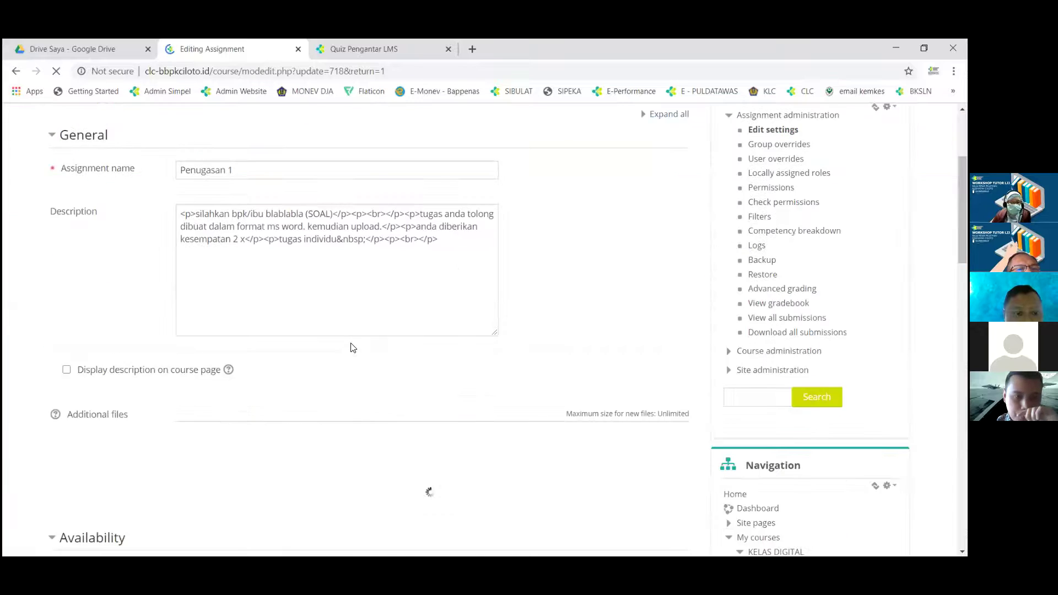
{"action": "scroll", "coordinate": [55, 210], "scroll_direction": "down", "scroll_amount": 12}
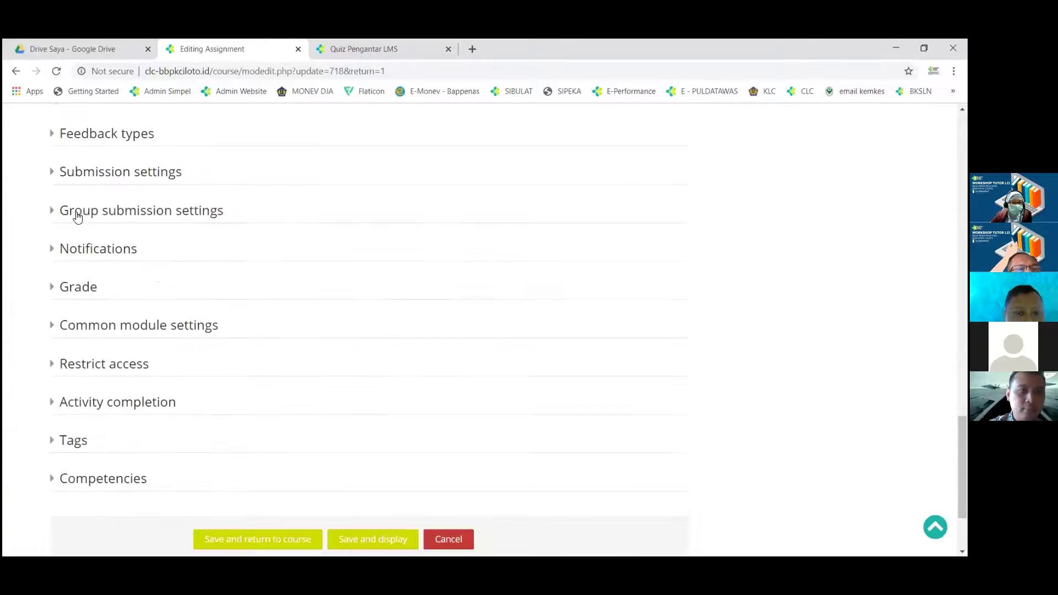
{"action": "left_click", "coordinate": [89, 209]}
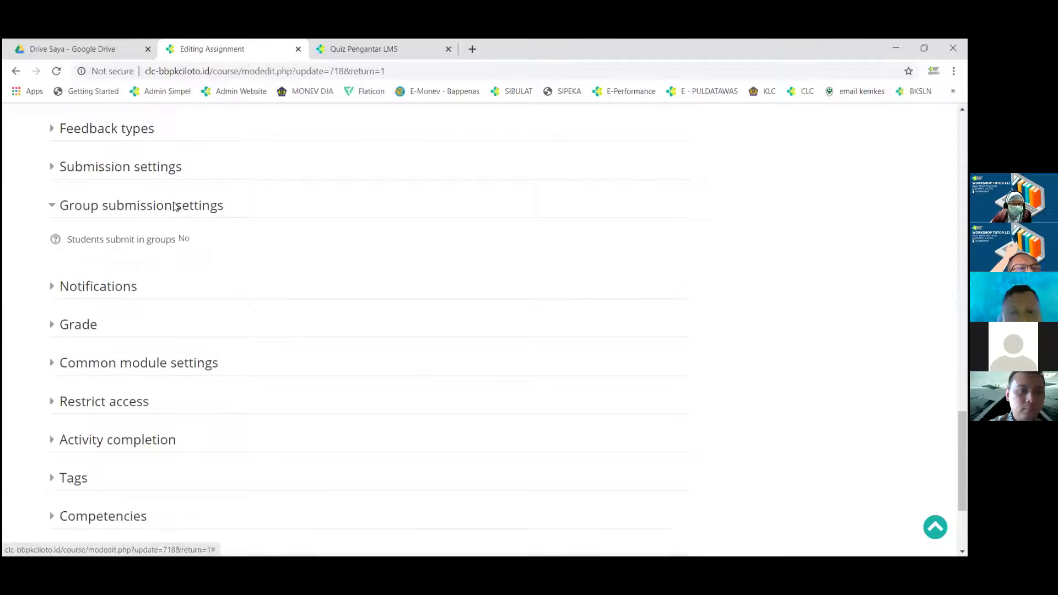
{"action": "scroll", "coordinate": [154, 199], "scroll_direction": "up", "scroll_amount": 1}
{"action": "left_click", "coordinate": [146, 187]}
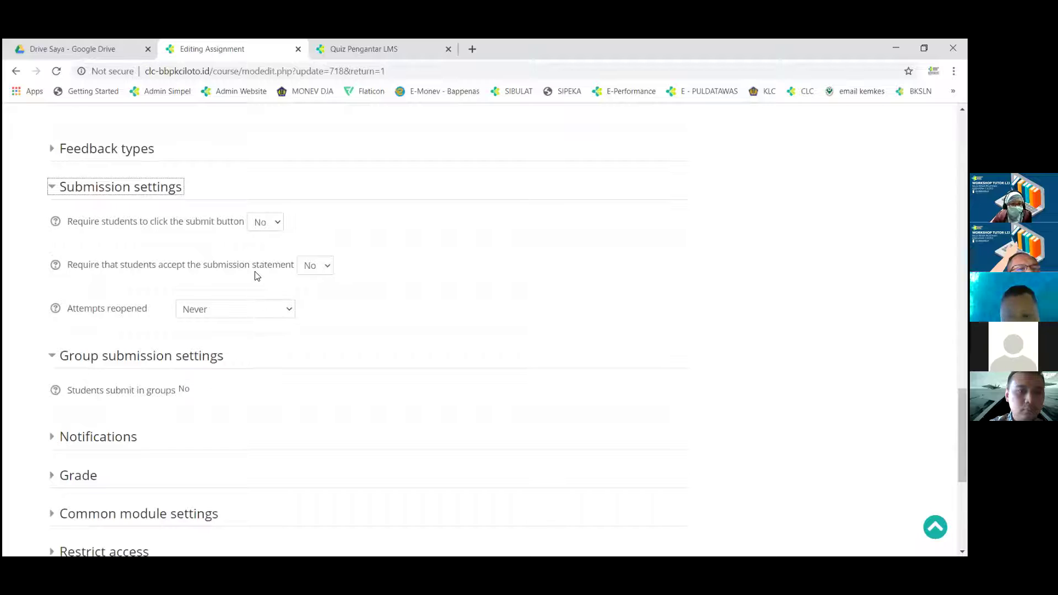
Step: Expand the feedback types section of Penugasan 1 and review the settings from the description through the group submission section
{"action": "left_click", "coordinate": [123, 146]}
{"action": "scroll", "coordinate": [129, 245], "scroll_direction": "down", "scroll_amount": 2}
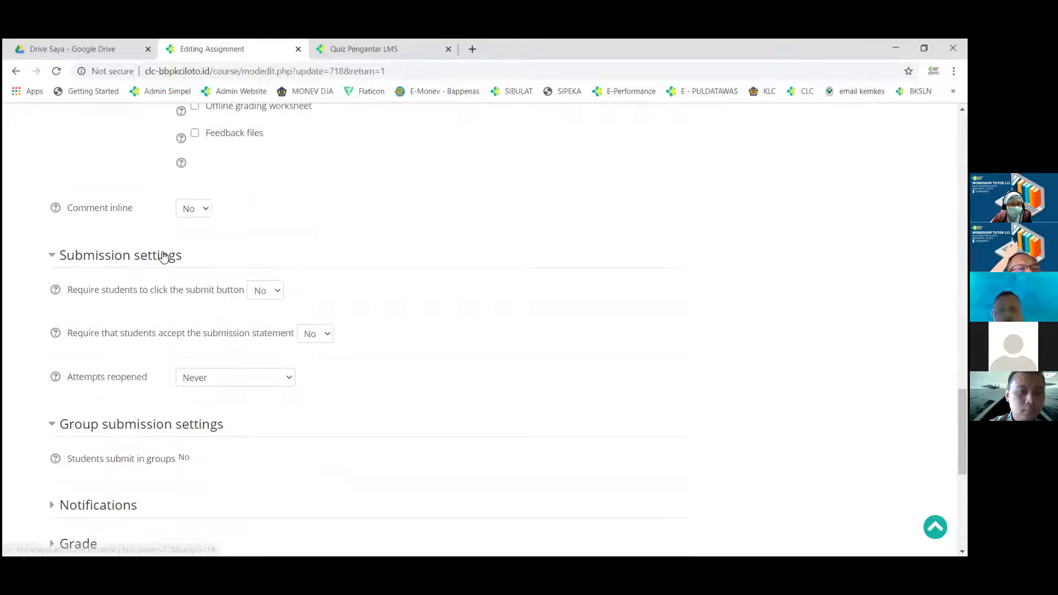
{"action": "scroll", "coordinate": [143, 265], "scroll_direction": "down", "scroll_amount": 2}
{"action": "scroll", "coordinate": [177, 318], "scroll_direction": "down", "scroll_amount": 2}
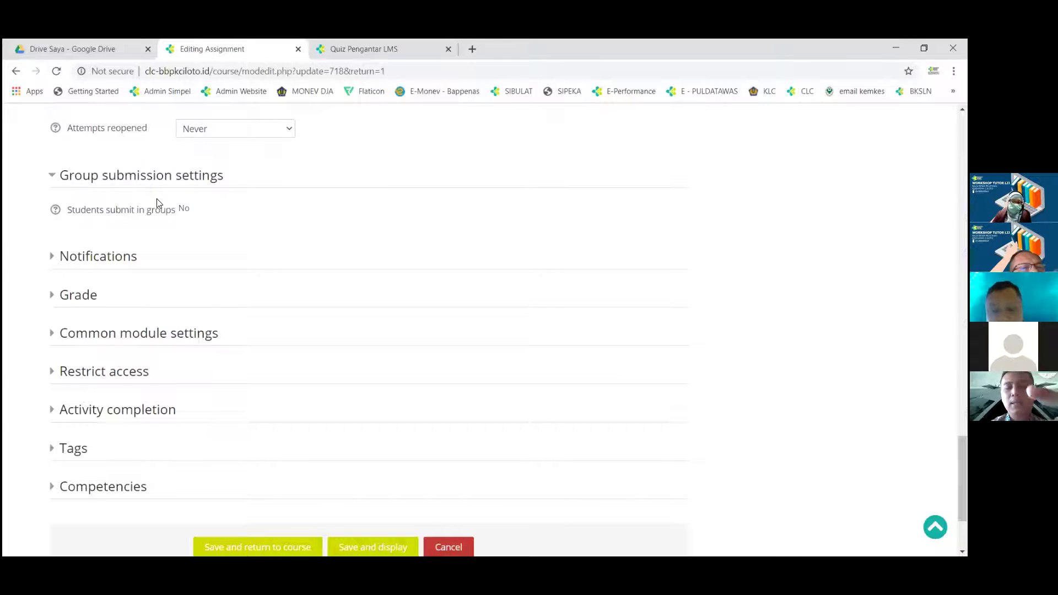
{"action": "scroll", "coordinate": [326, 189], "scroll_direction": "up", "scroll_amount": 20}
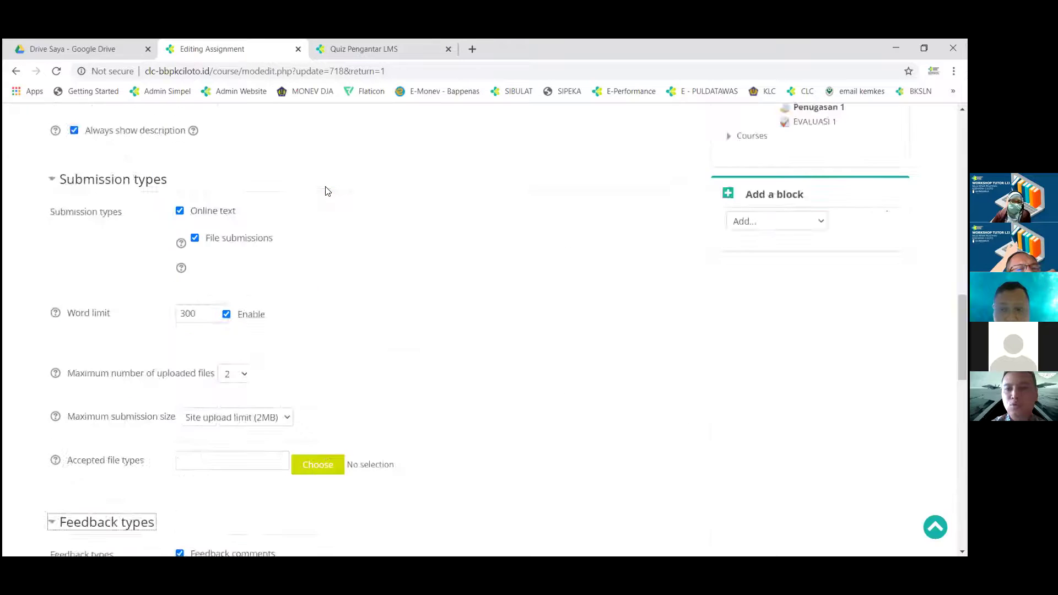
{"action": "scroll", "coordinate": [326, 189], "scroll_direction": "up", "scroll_amount": 8}
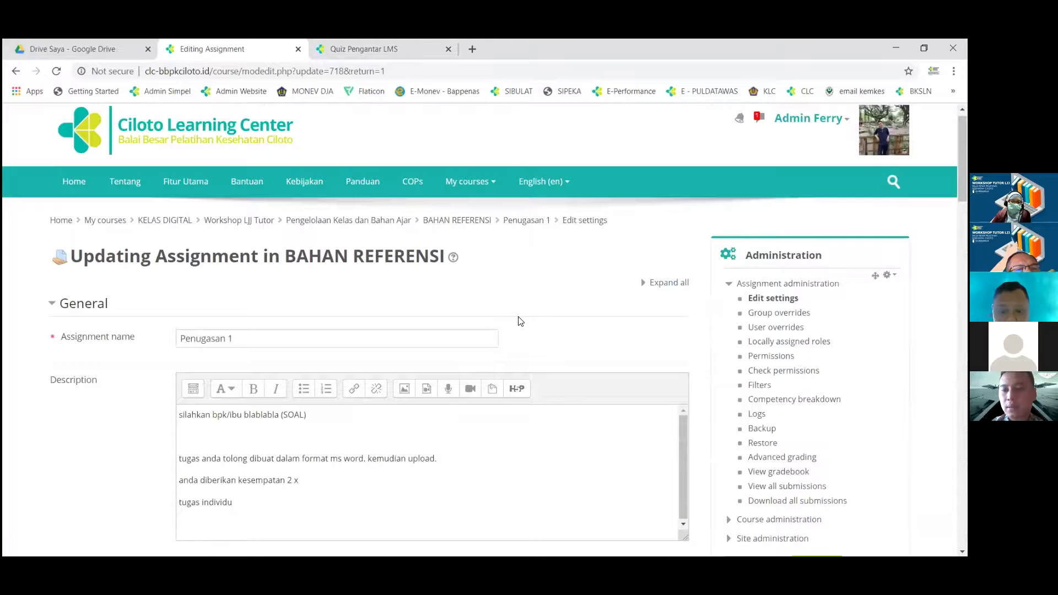
{"action": "scroll", "coordinate": [518, 321], "scroll_direction": "down", "scroll_amount": 15}
{"action": "scroll", "coordinate": [518, 322], "scroll_direction": "down", "scroll_amount": 15}
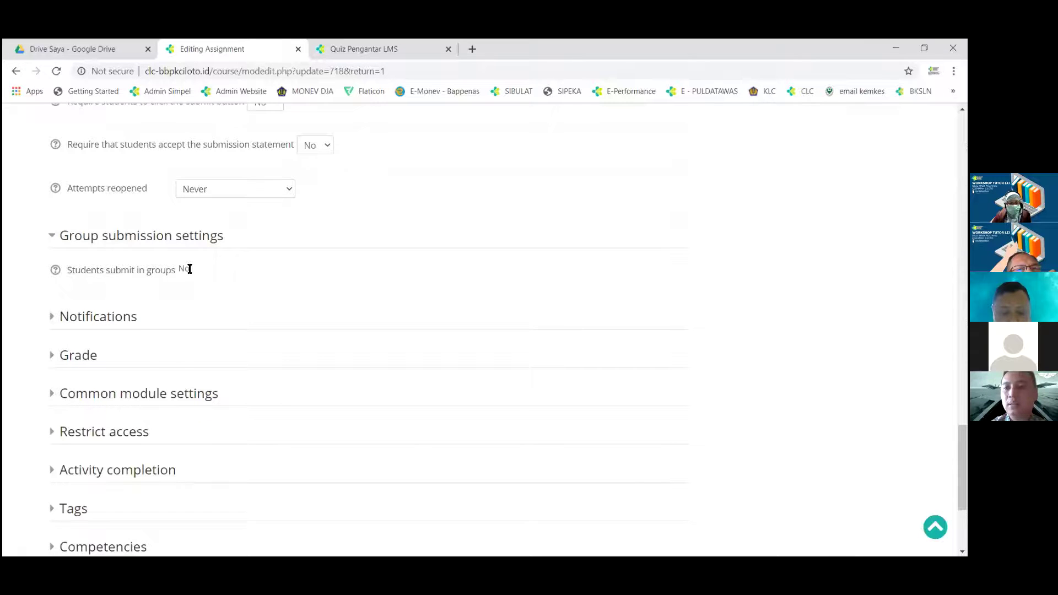
{"action": "scroll", "coordinate": [189, 269], "scroll_direction": "up", "scroll_amount": 20}
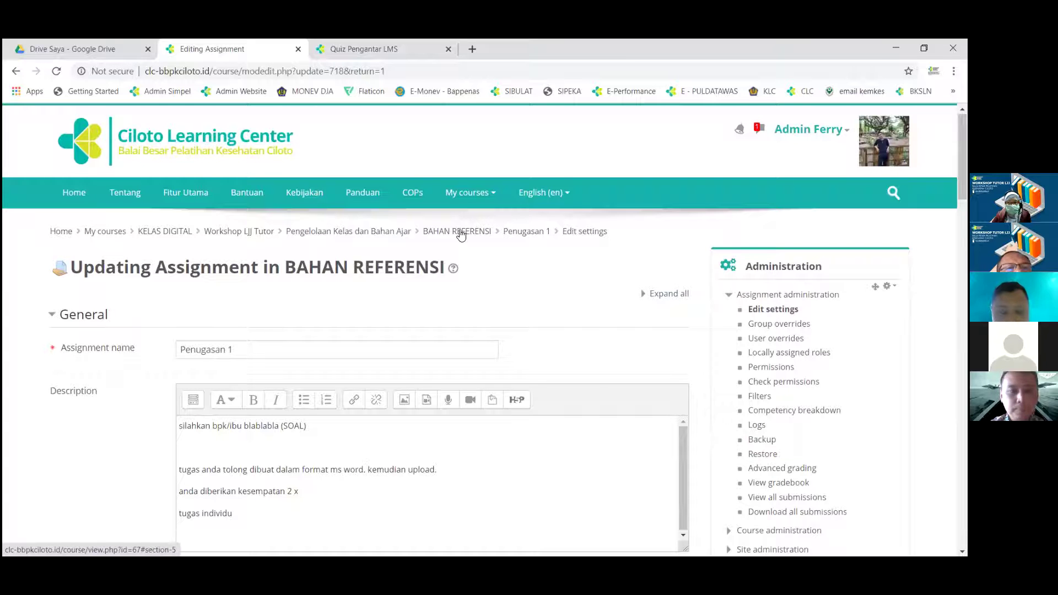
Step: Return to Penugasan 1, open its submissions grading table and examine the status, grade, last modified and file submission columns
{"action": "key", "text": "alt+Left"}
{"action": "scroll", "coordinate": [252, 317], "scroll_direction": "down", "scroll_amount": 4}
{"action": "left_click", "coordinate": [229, 373]}
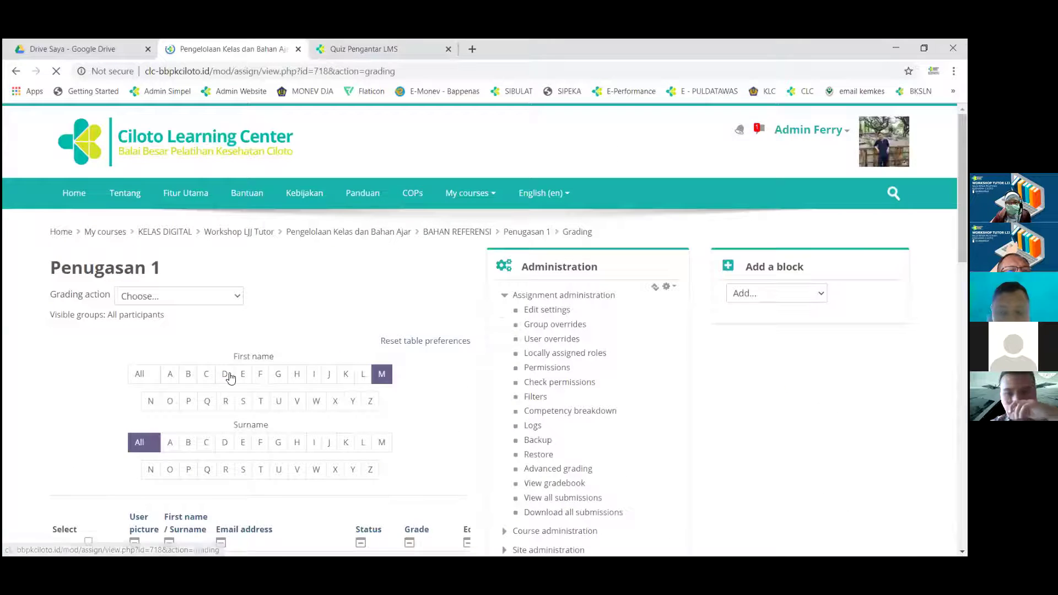
{"action": "scroll", "coordinate": [415, 386], "scroll_direction": "down", "scroll_amount": 5}
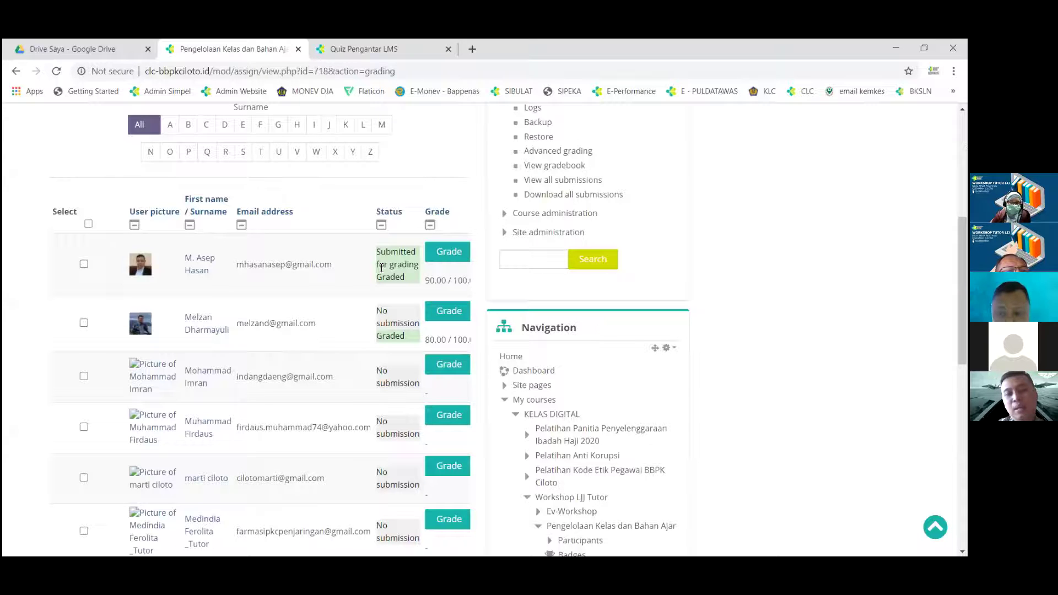
{"action": "scroll", "coordinate": [381, 267], "scroll_direction": "right", "scroll_amount": 5}
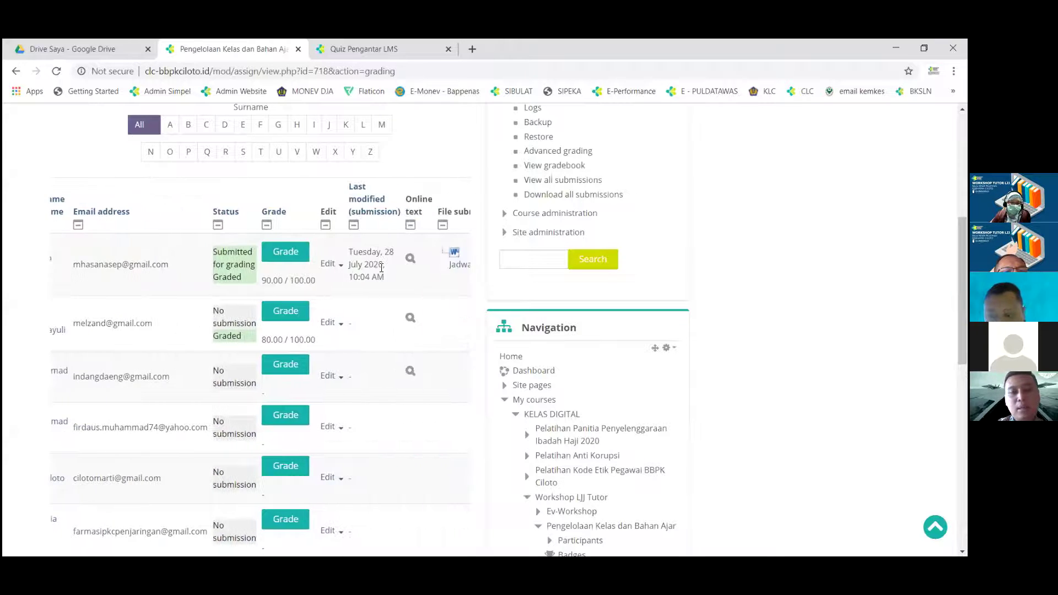
{"action": "scroll", "coordinate": [379, 265], "scroll_direction": "right", "scroll_amount": 3}
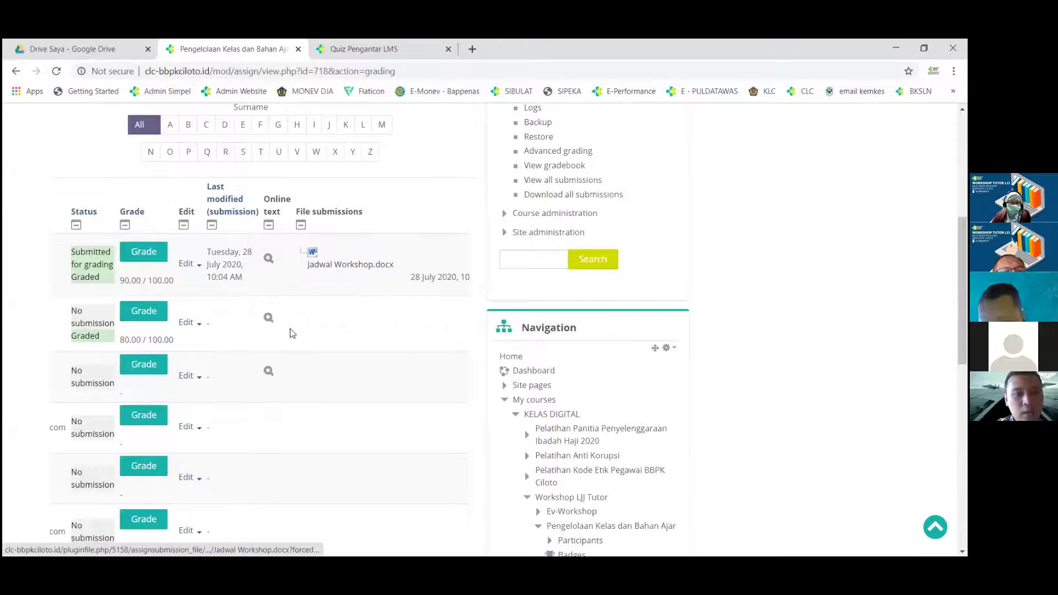
{"action": "scroll", "coordinate": [153, 346], "scroll_direction": "left", "scroll_amount": 4}
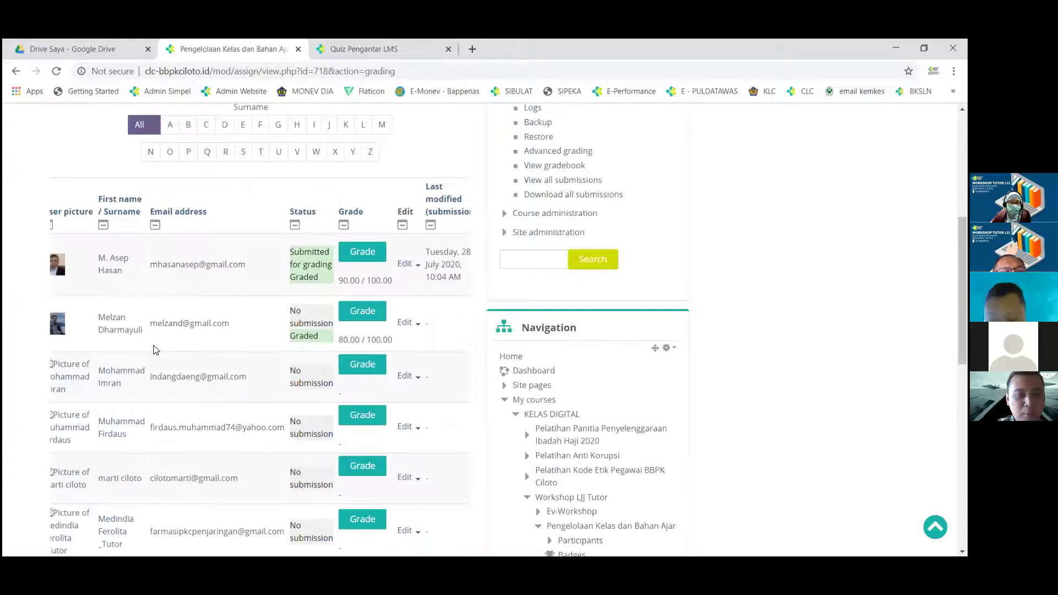
Step: Compare the participants' submission statuses and grades with their online text and submitted files, and check the name filters above the table
{"action": "scroll", "coordinate": [154, 350], "scroll_direction": "right", "scroll_amount": 3}
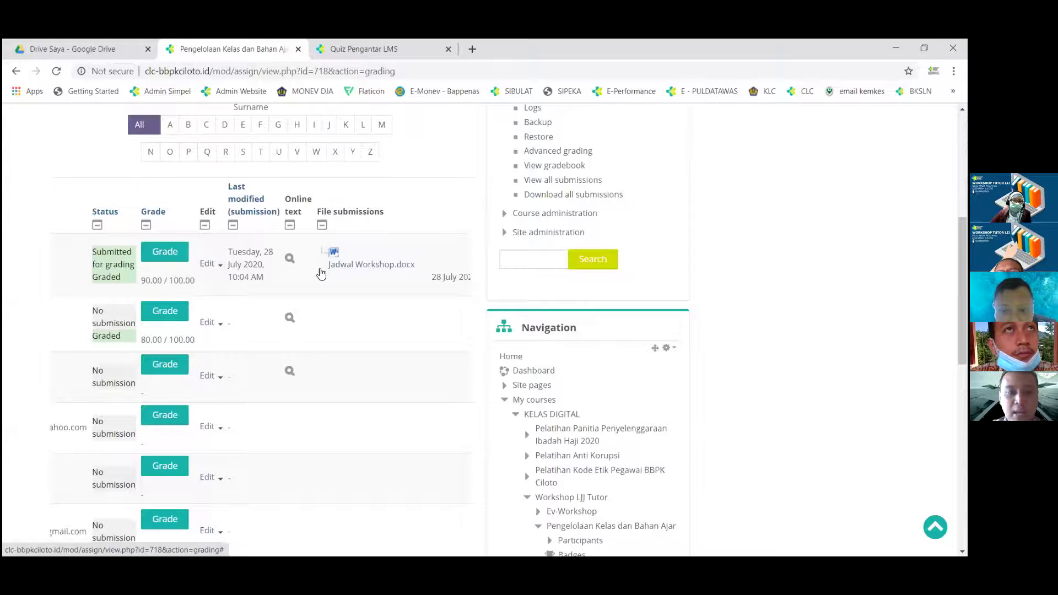
{"action": "scroll", "coordinate": [321, 273], "scroll_direction": "left", "scroll_amount": 5}
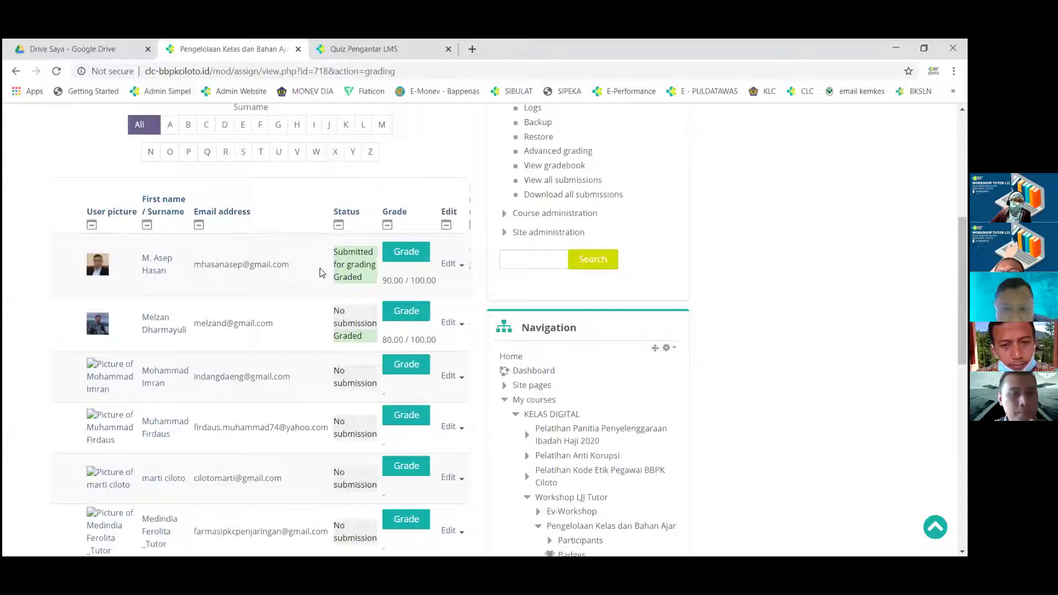
{"action": "scroll", "coordinate": [322, 273], "scroll_direction": "right", "scroll_amount": 2}
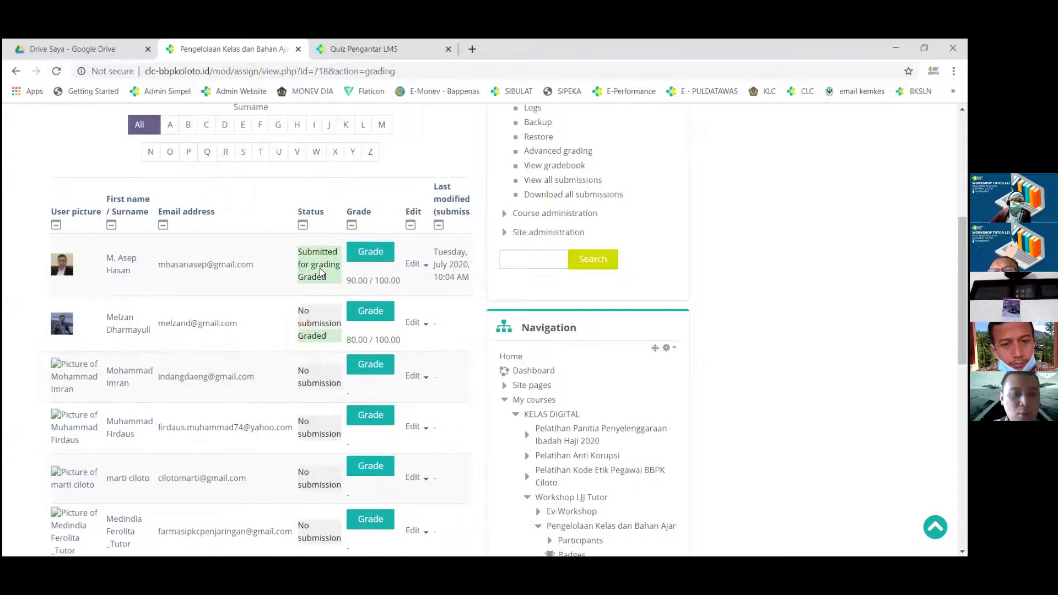
{"action": "scroll", "coordinate": [320, 267], "scroll_direction": "right", "scroll_amount": 6}
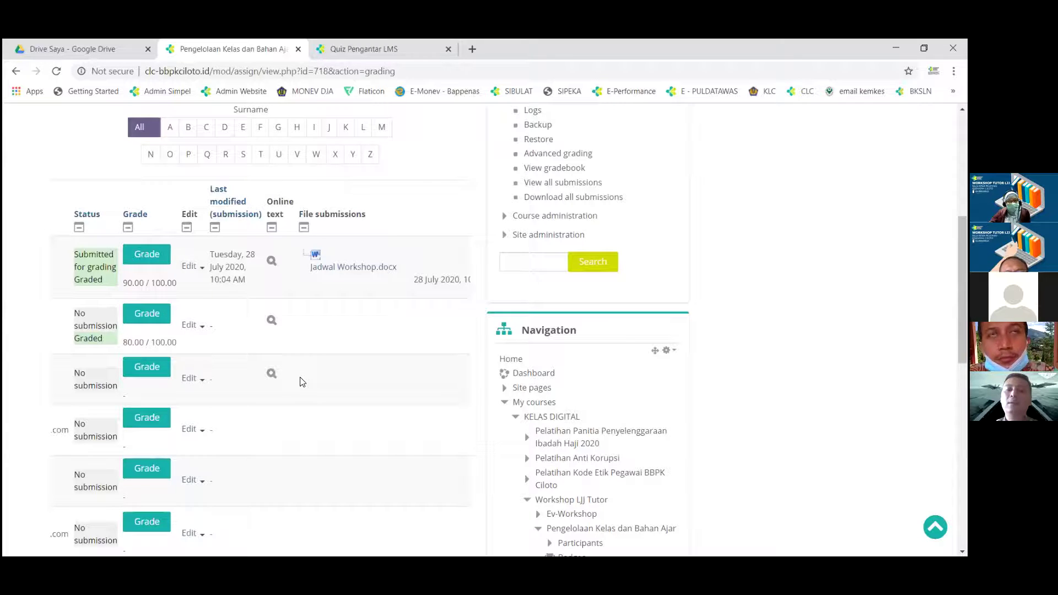
{"action": "scroll", "coordinate": [264, 292], "scroll_direction": "up", "scroll_amount": 1}
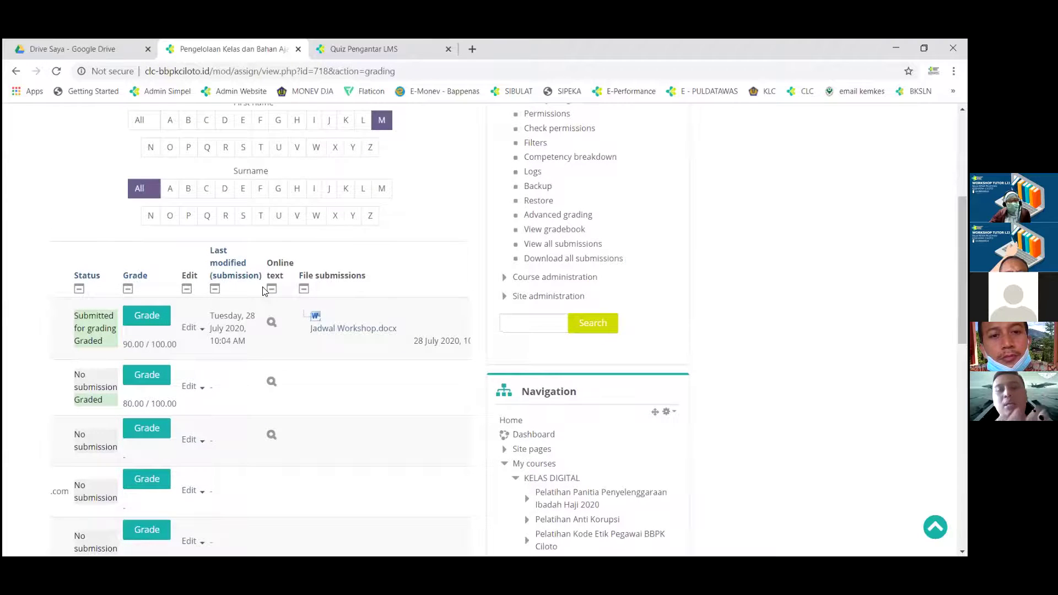
{"action": "scroll", "coordinate": [263, 291], "scroll_direction": "up", "scroll_amount": 3}
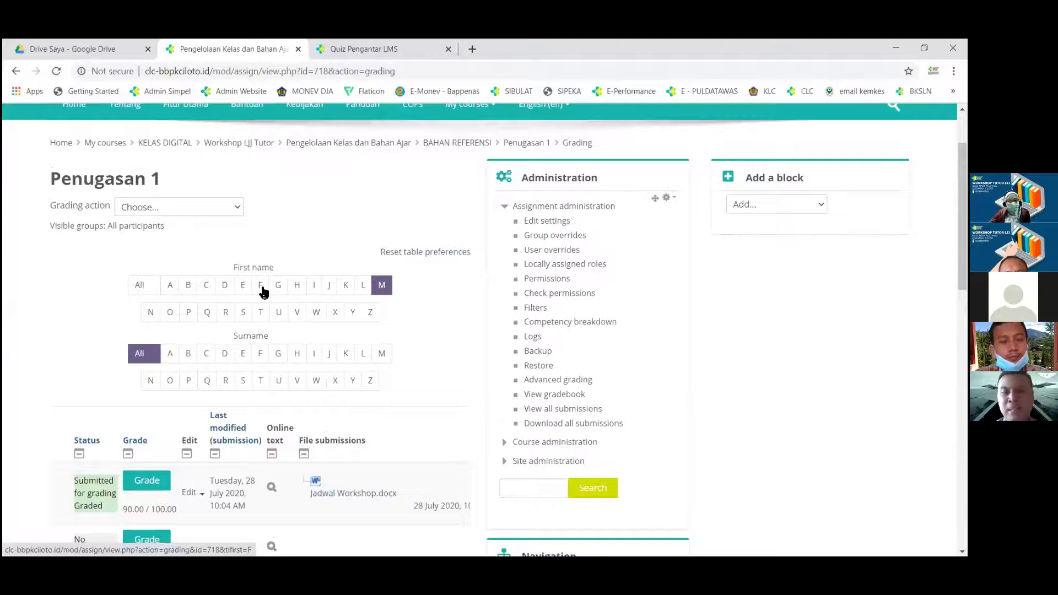
{"action": "scroll", "coordinate": [263, 291], "scroll_direction": "down", "scroll_amount": 2}
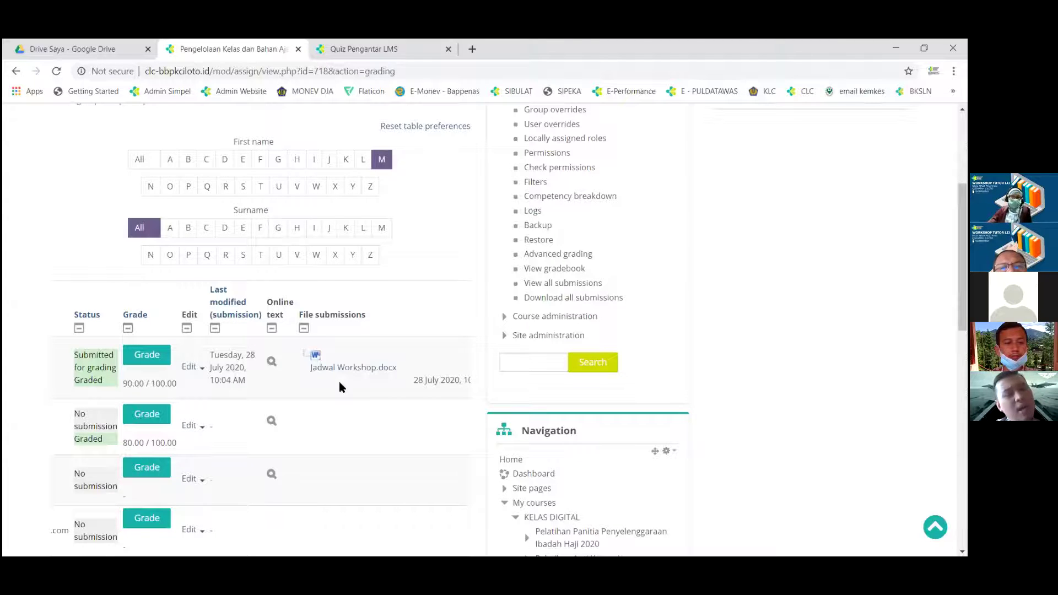
{"action": "scroll", "coordinate": [339, 381], "scroll_direction": "down", "scroll_amount": 2}
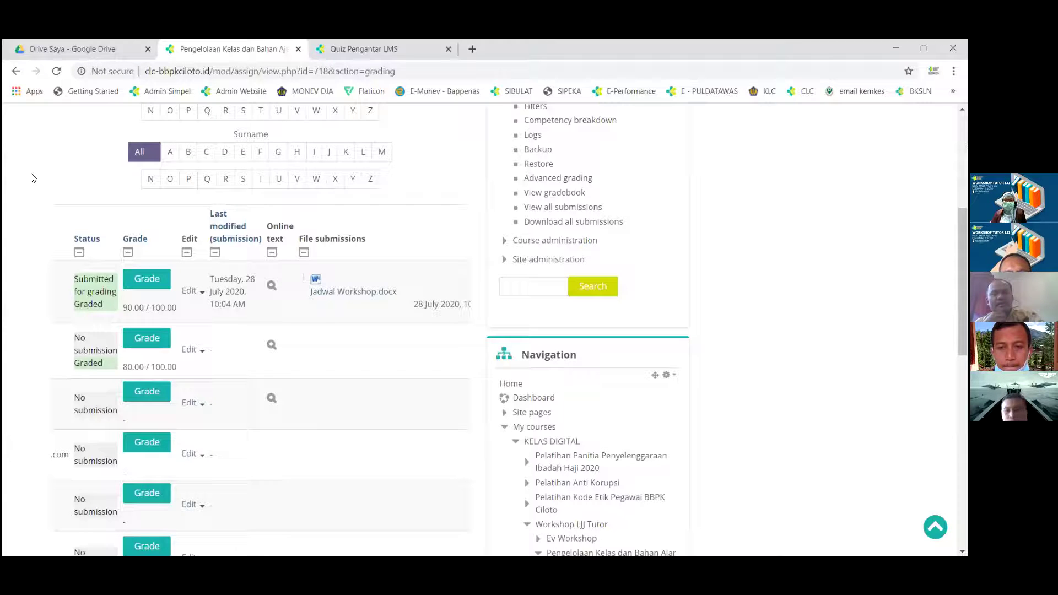
{"action": "scroll", "coordinate": [32, 178], "scroll_direction": "left", "scroll_amount": 3}
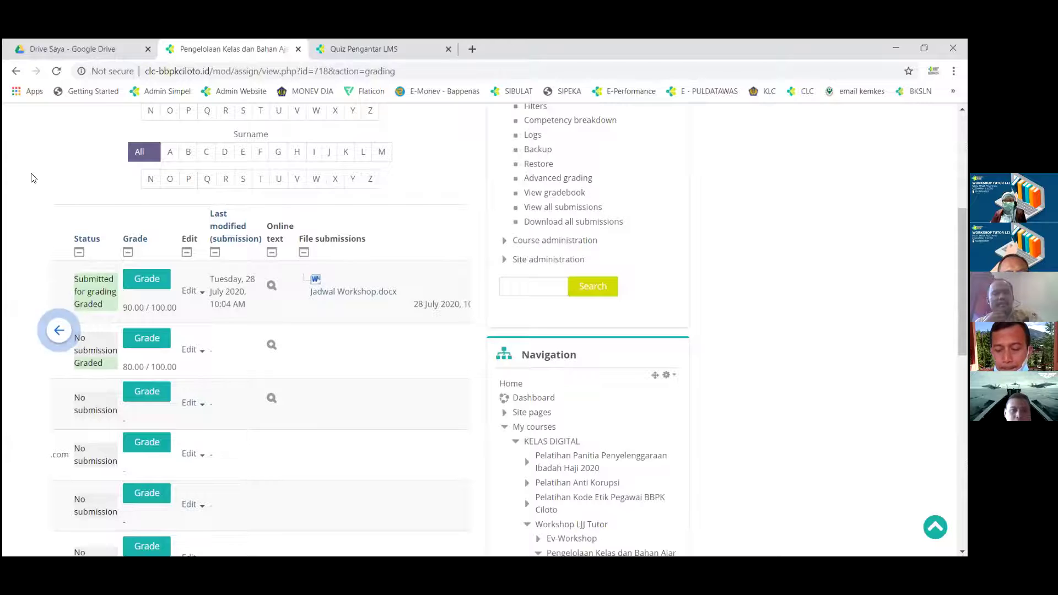
{"action": "scroll", "coordinate": [247, 313], "scroll_direction": "left", "scroll_amount": 3}
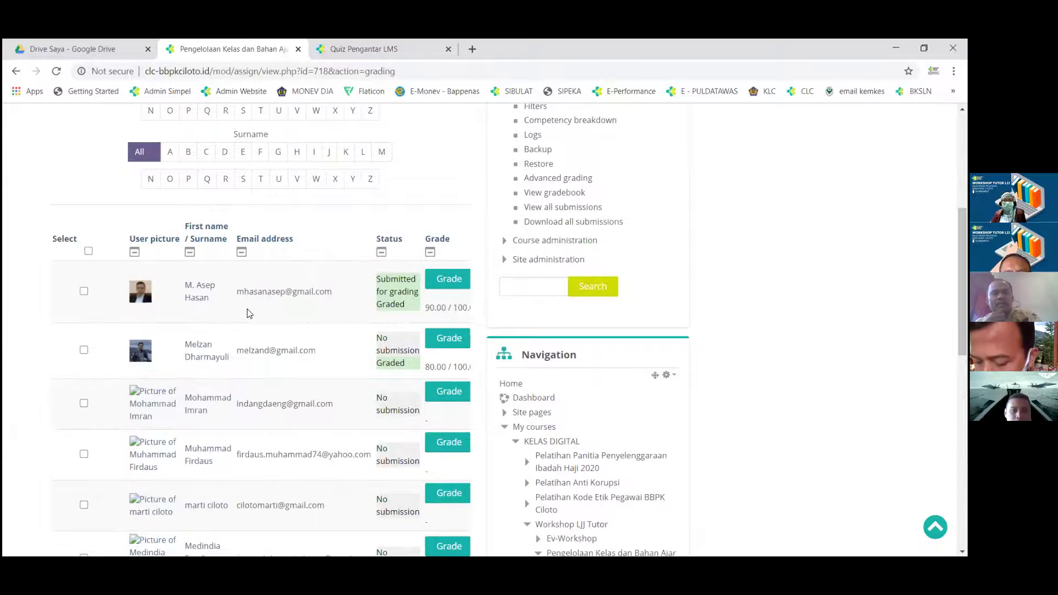
Step: Open the messages drawer to look at the private conversations, and close it again
{"action": "scroll", "coordinate": [248, 313], "scroll_direction": "up", "scroll_amount": 5}
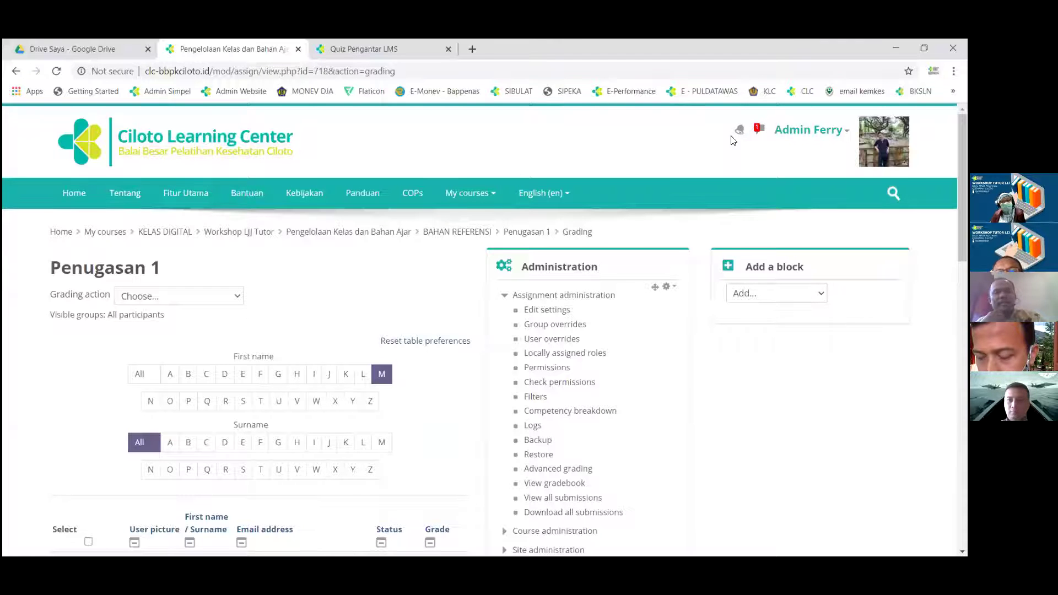
{"action": "left_click", "coordinate": [758, 132]}
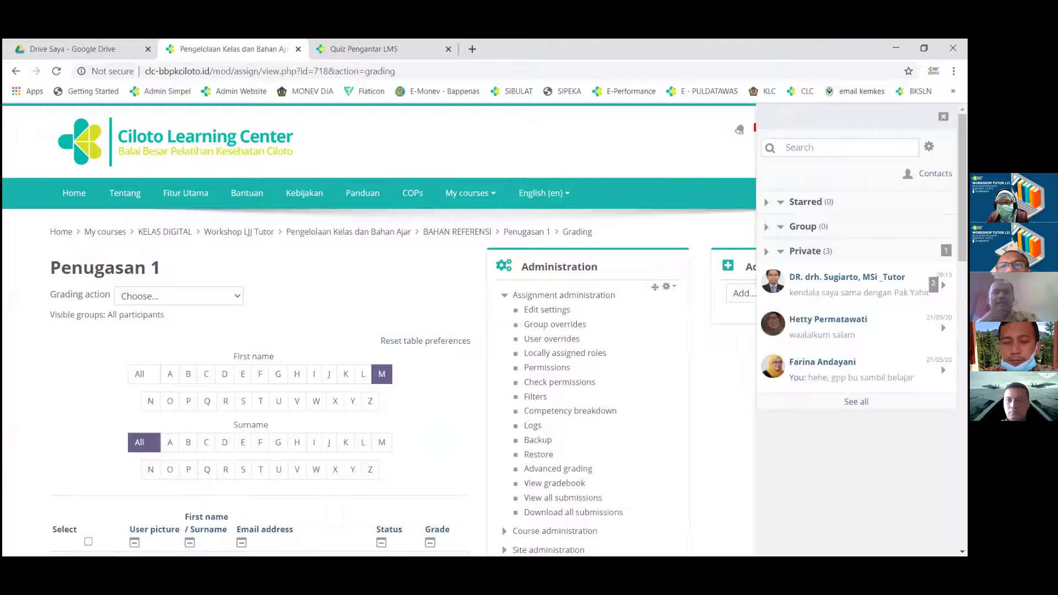
{"action": "left_click", "coordinate": [943, 117]}
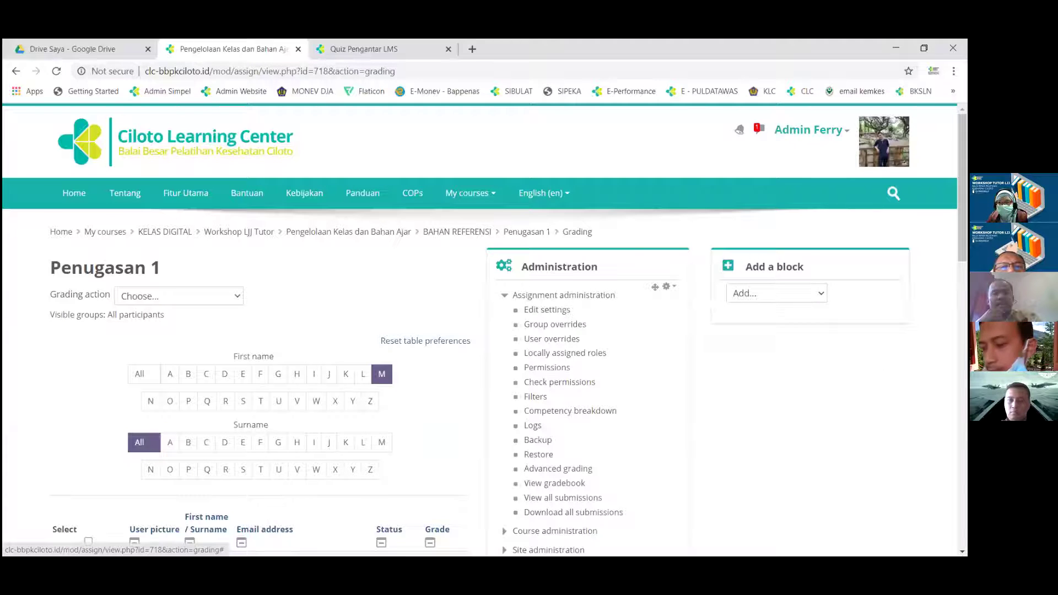
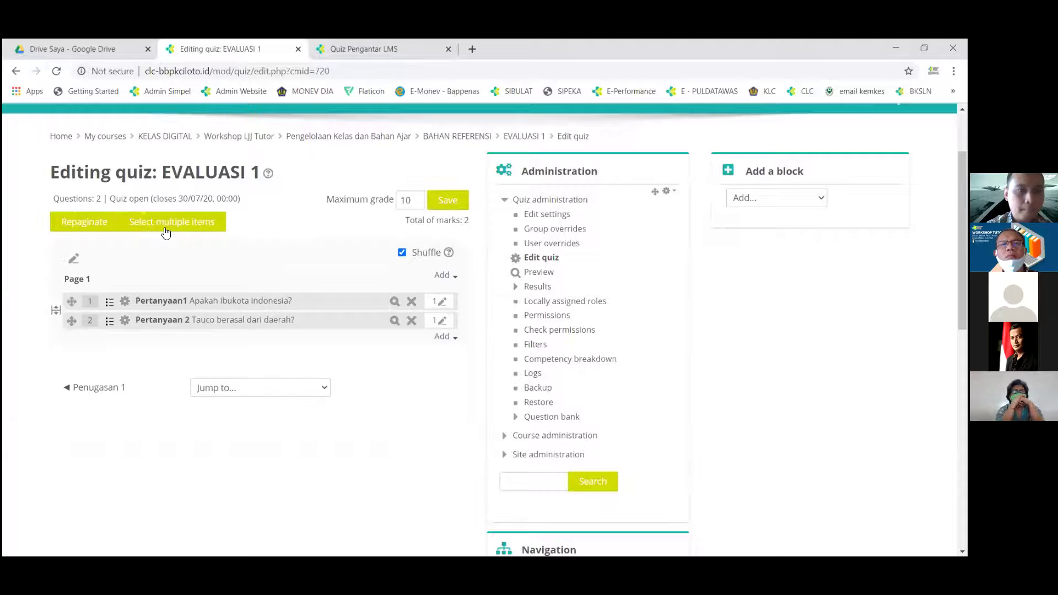
Step: Check the EVALUASI 1 editing page's repagination dialog, options for adding questions and help on shuffling, leaving the quiz as it is
{"action": "left_click", "coordinate": [90, 223]}
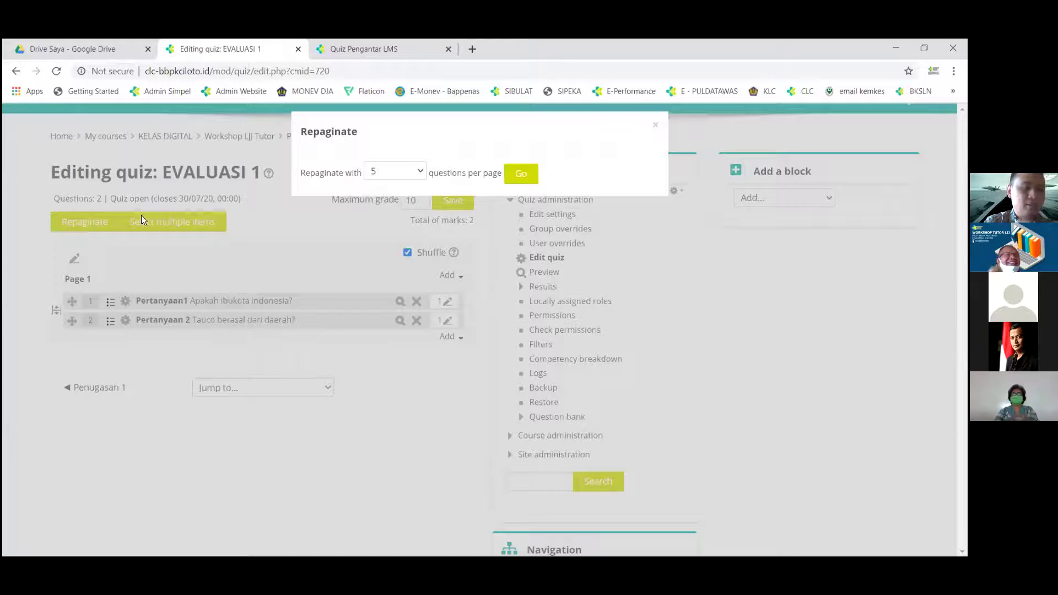
{"action": "left_click", "coordinate": [655, 125]}
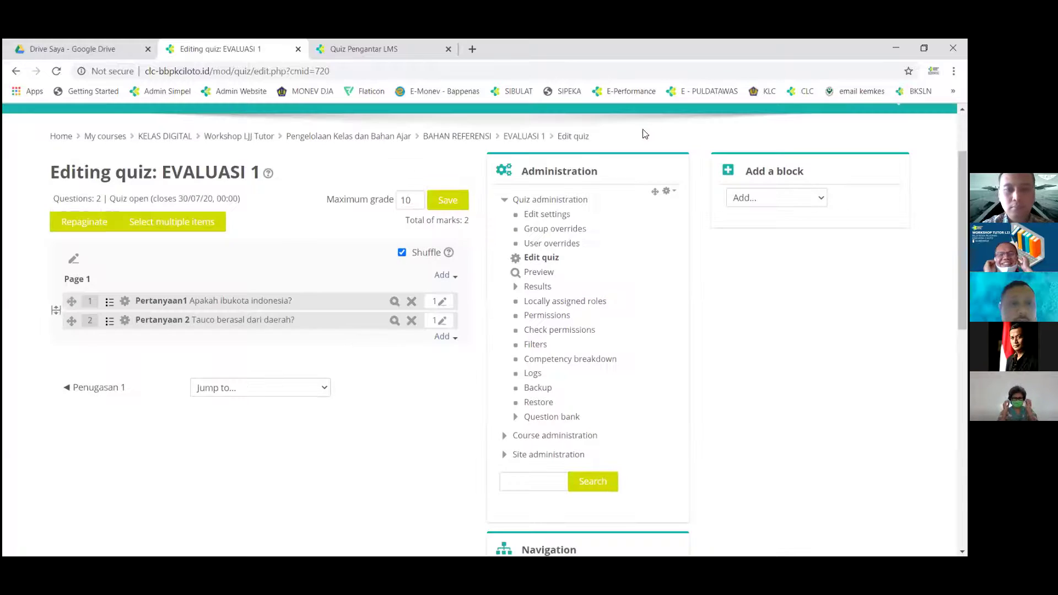
{"action": "left_click", "coordinate": [456, 342]}
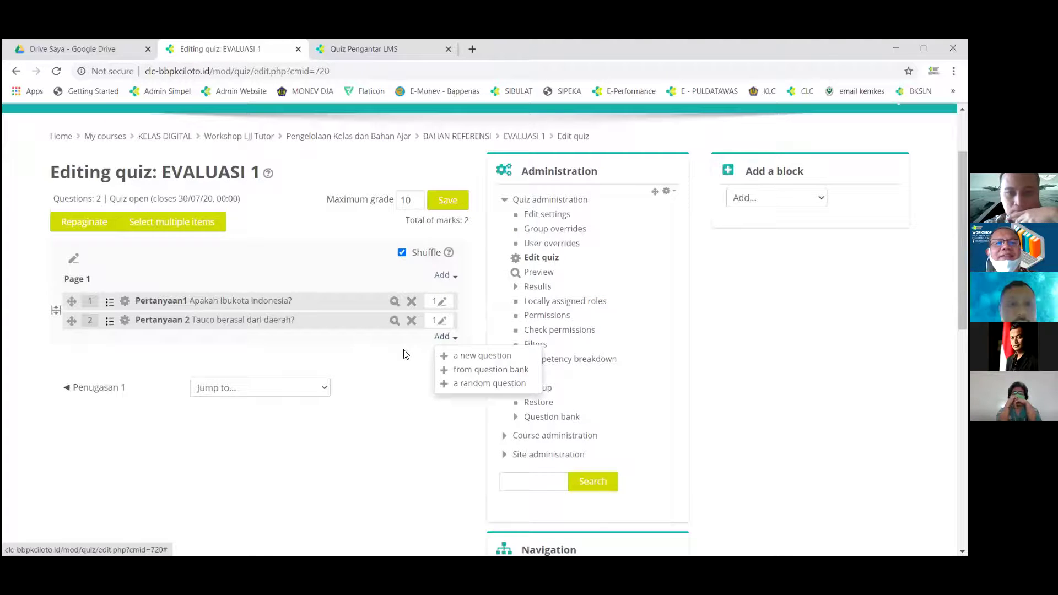
{"action": "left_click", "coordinate": [449, 253]}
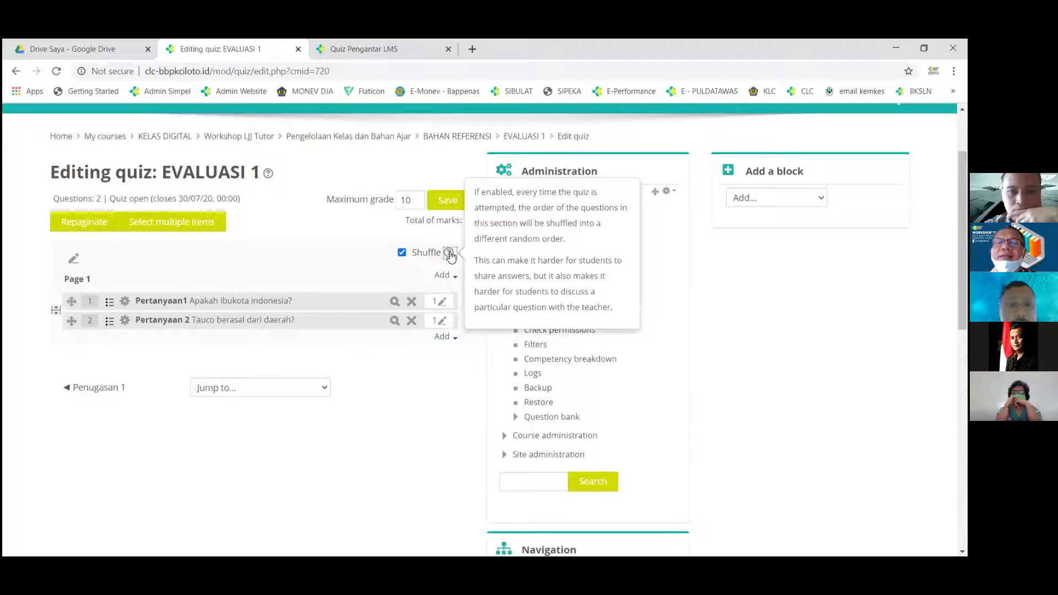
{"action": "left_click", "coordinate": [356, 231]}
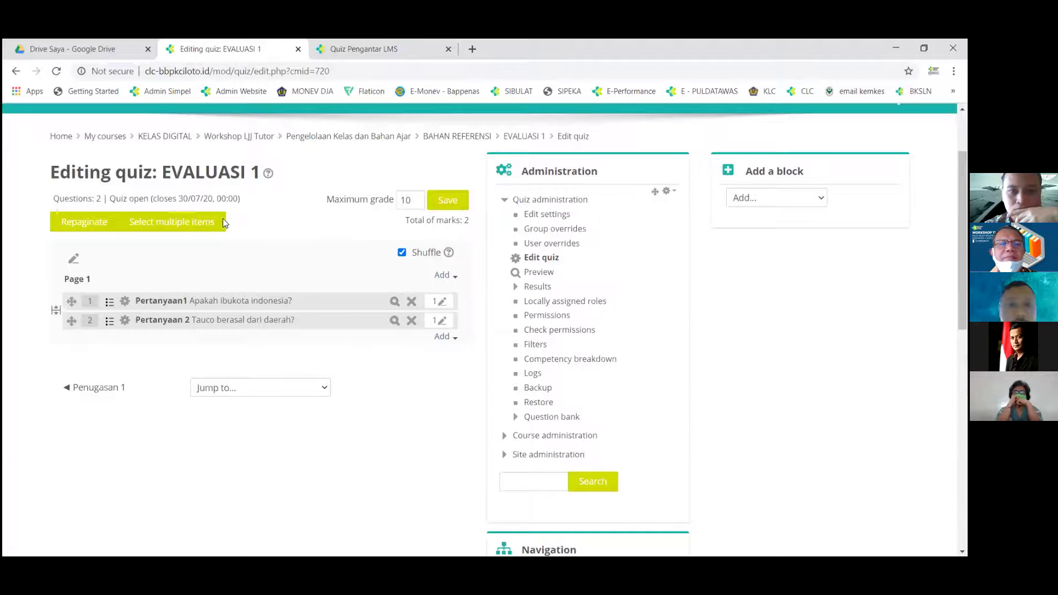
Step: Switch to selecting multiple questions, check the tag and quantity options for adding a random question to page 1, and close the dialog without adding any
{"action": "left_click", "coordinate": [203, 221]}
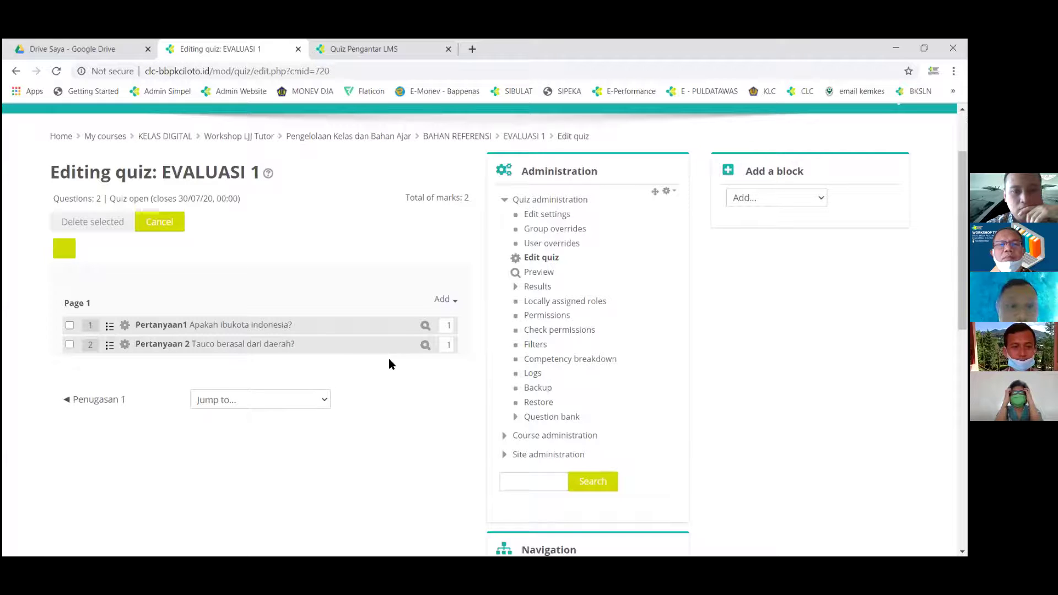
{"action": "left_click", "coordinate": [445, 300]}
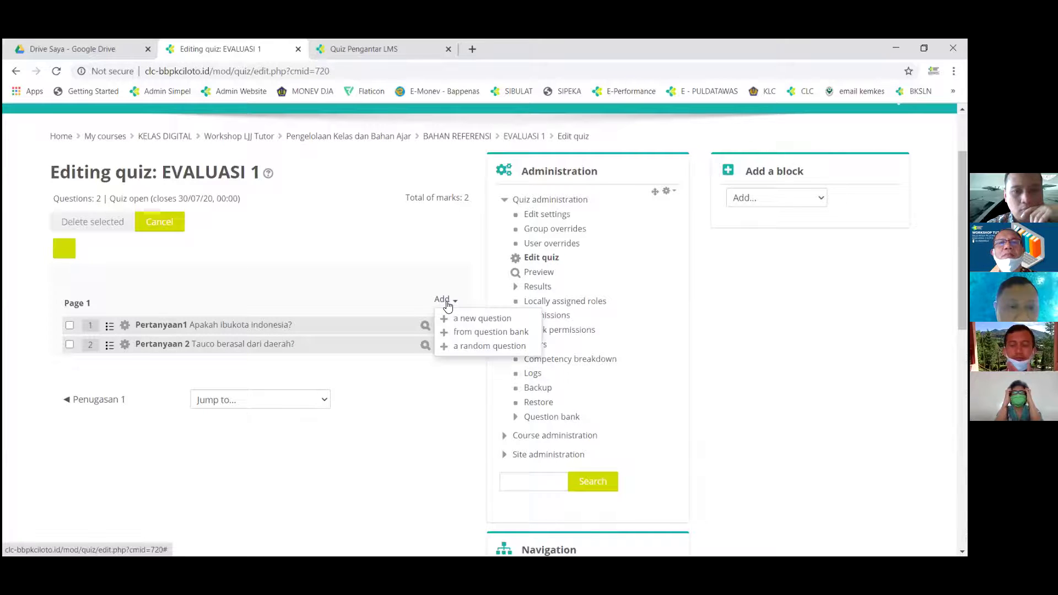
{"action": "left_click", "coordinate": [462, 347]}
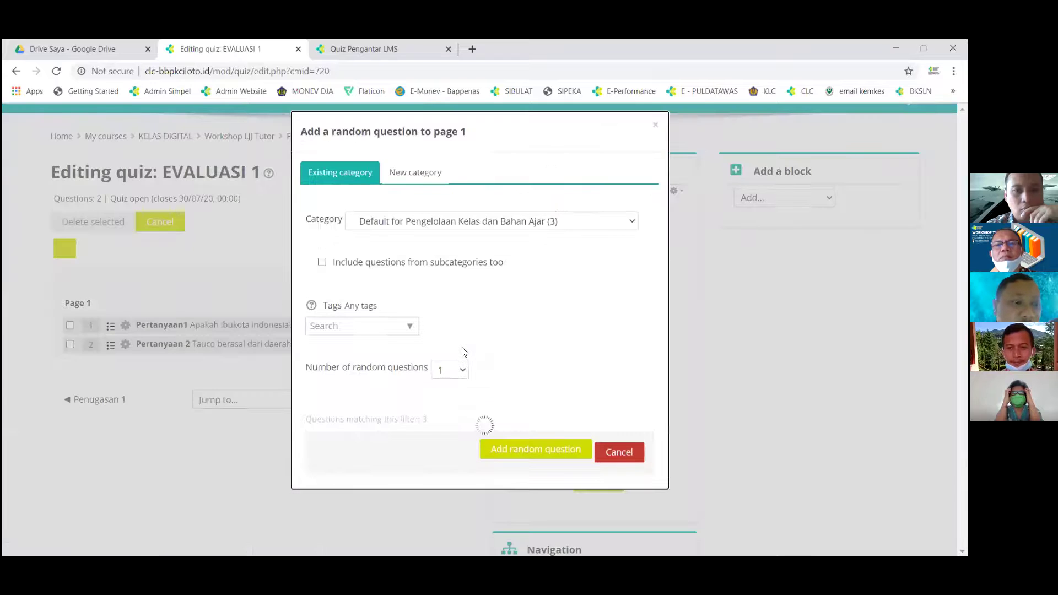
{"action": "left_click", "coordinate": [408, 329]}
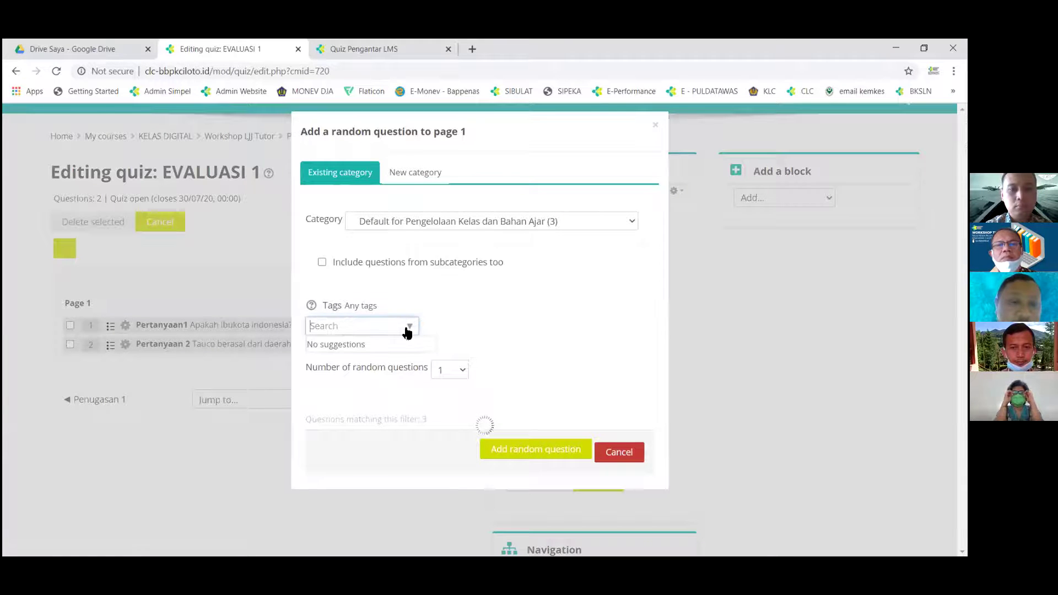
{"action": "left_click", "coordinate": [466, 372]}
{"action": "left_click", "coordinate": [517, 363]}
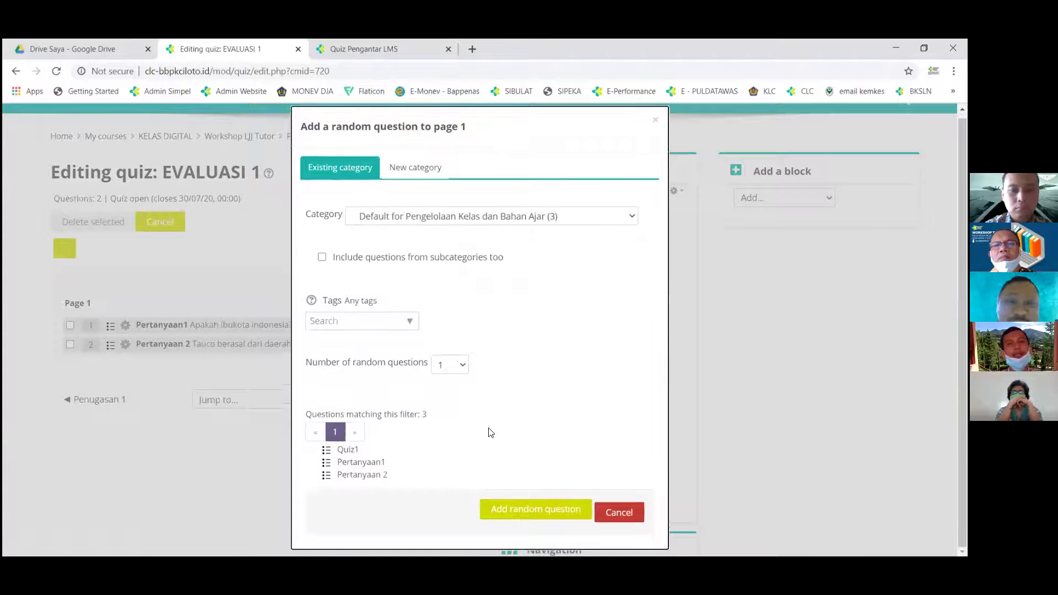
{"action": "left_click", "coordinate": [582, 504]}
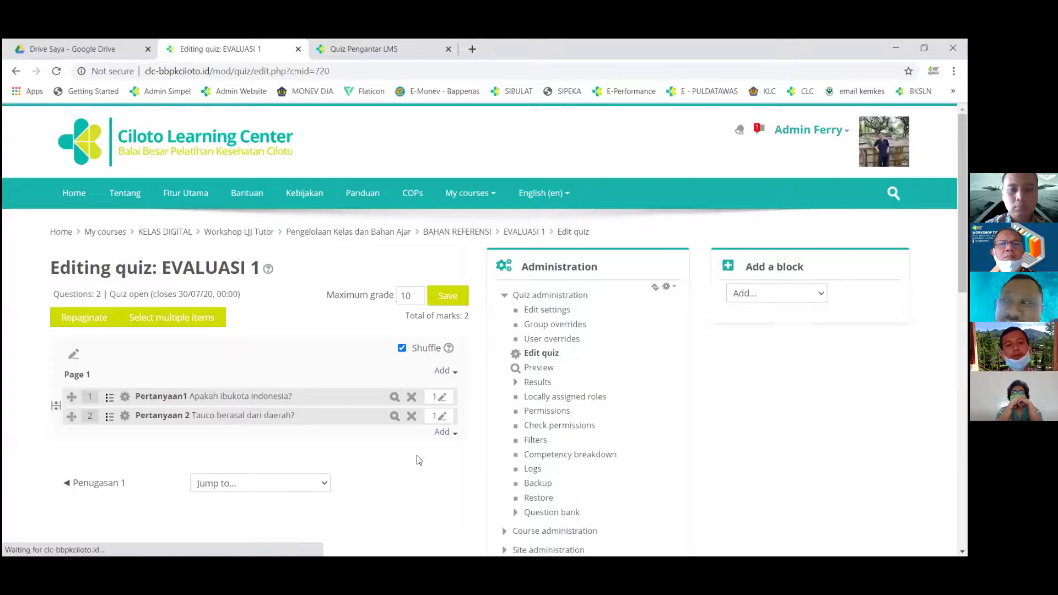
Step: Try adding 10 random questions at the quiz's end, checking the question categories and the new category option, and cancel the dialog
{"action": "left_click", "coordinate": [453, 433]}
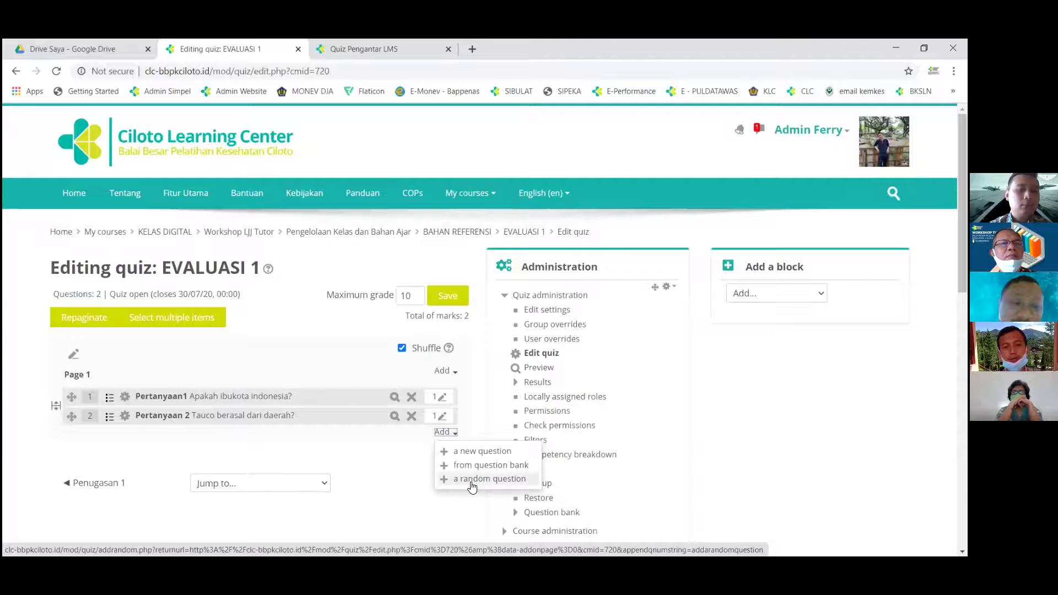
{"action": "left_click", "coordinate": [471, 480]}
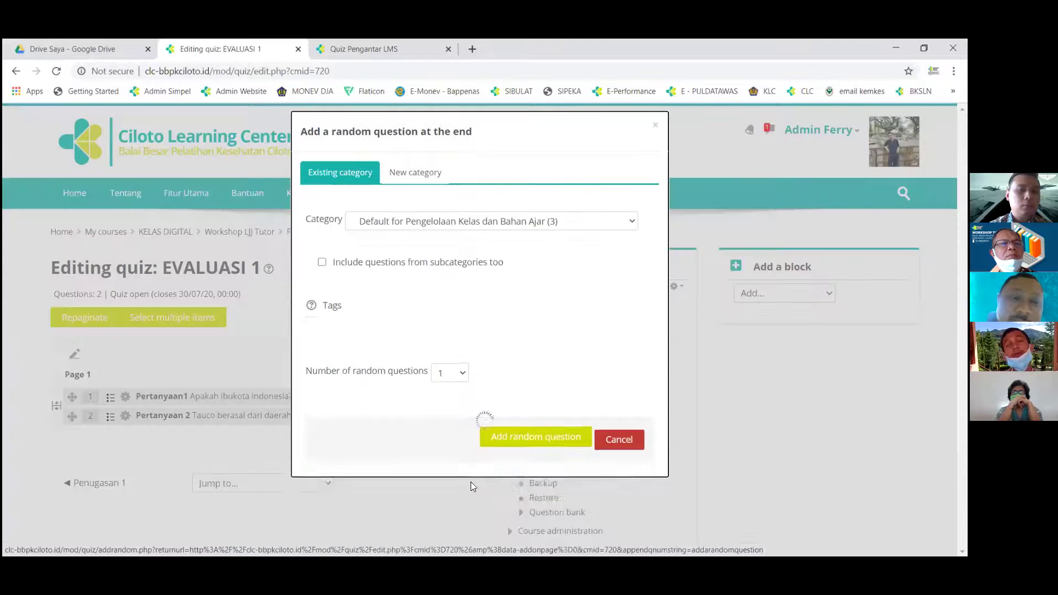
{"action": "left_click", "coordinate": [450, 225]}
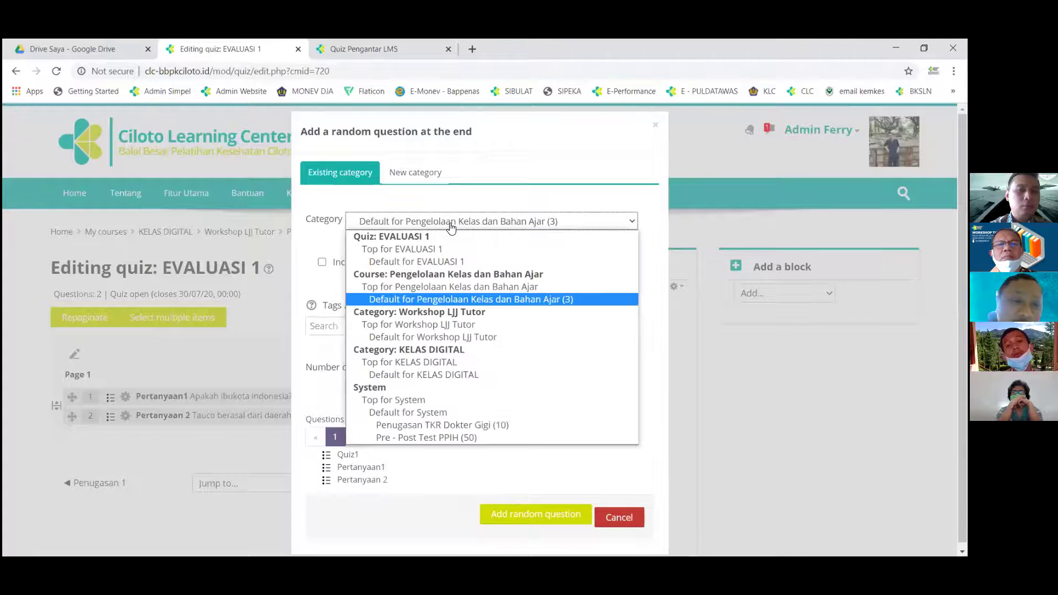
{"action": "left_click", "coordinate": [450, 226]}
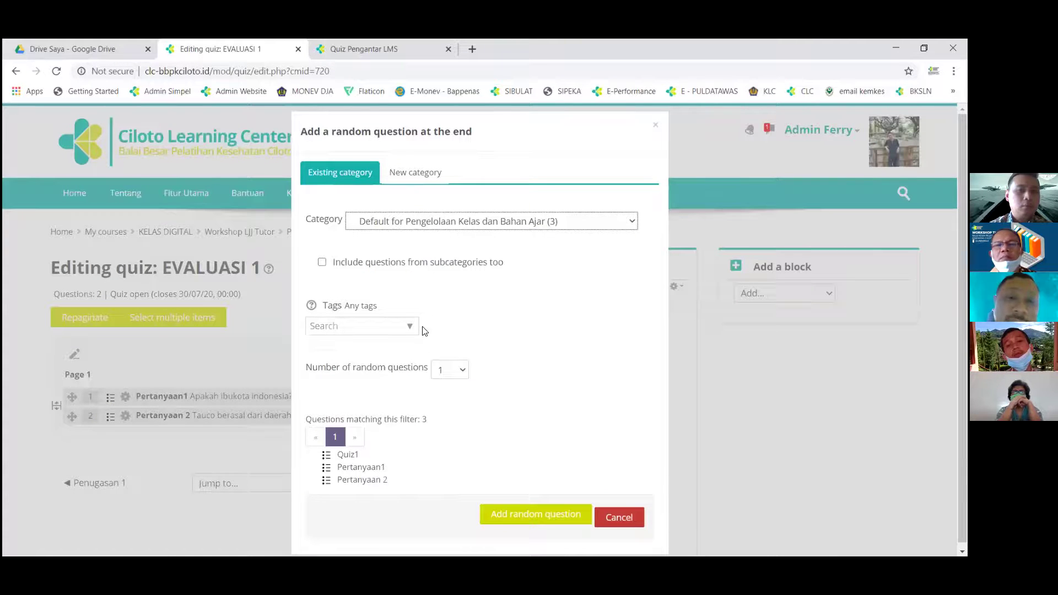
{"action": "left_click", "coordinate": [463, 370]}
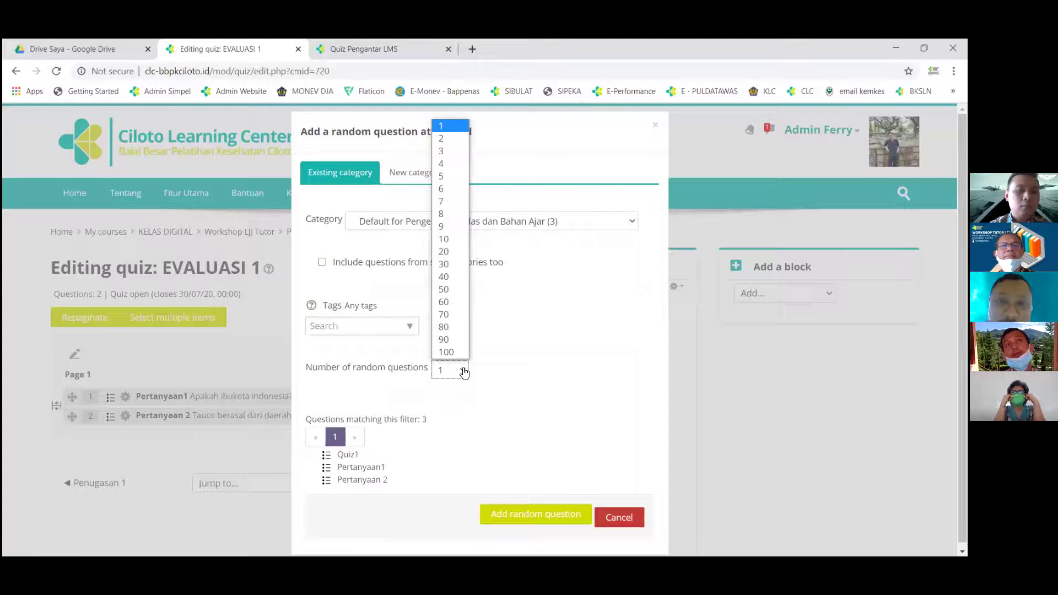
{"action": "left_click", "coordinate": [443, 238]}
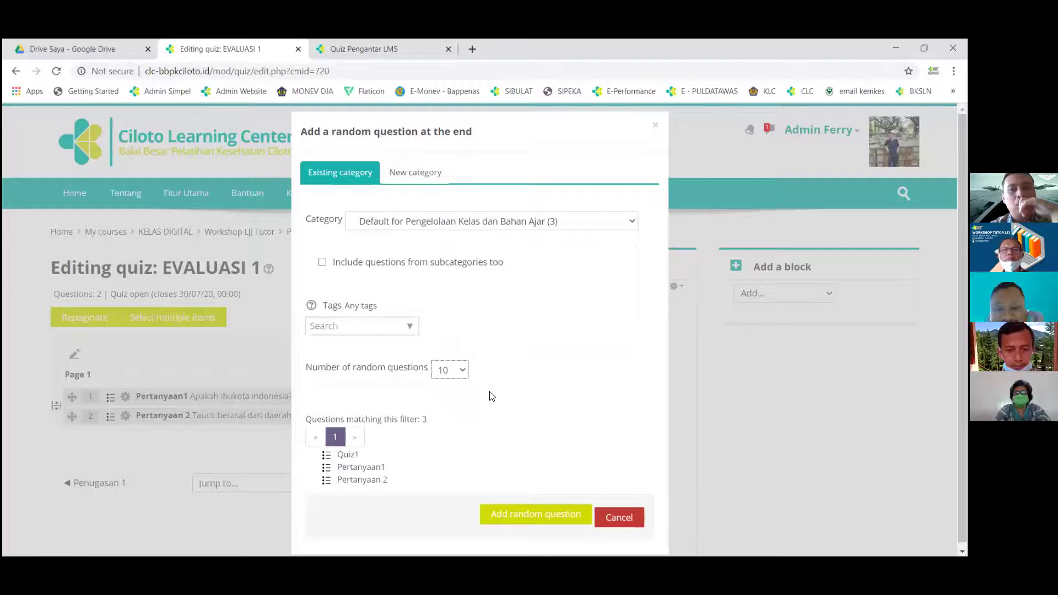
{"action": "left_click", "coordinate": [423, 175]}
{"action": "left_click", "coordinate": [358, 174]}
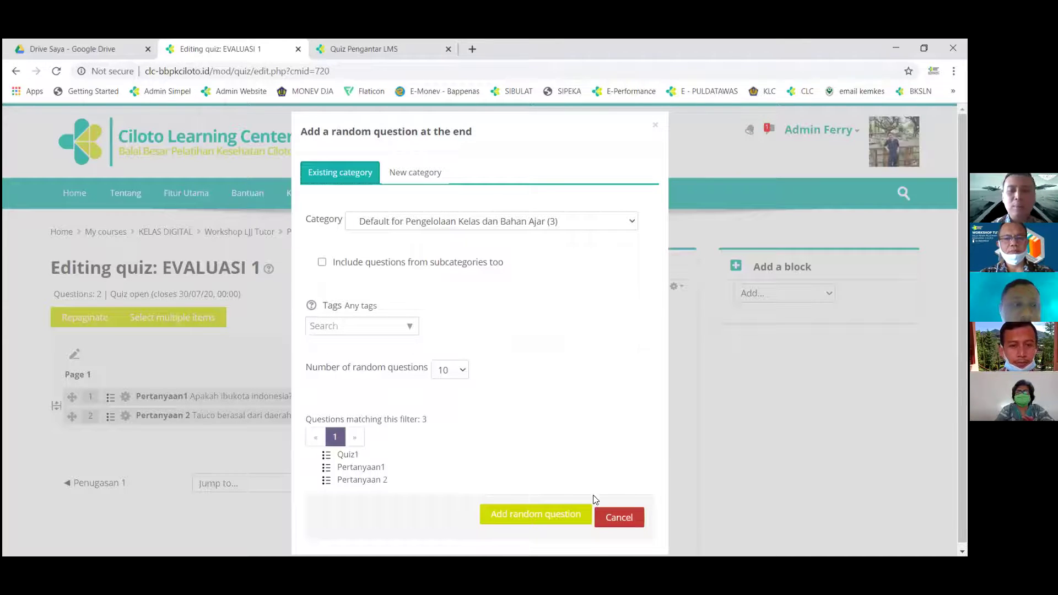
{"action": "left_click", "coordinate": [608, 514]}
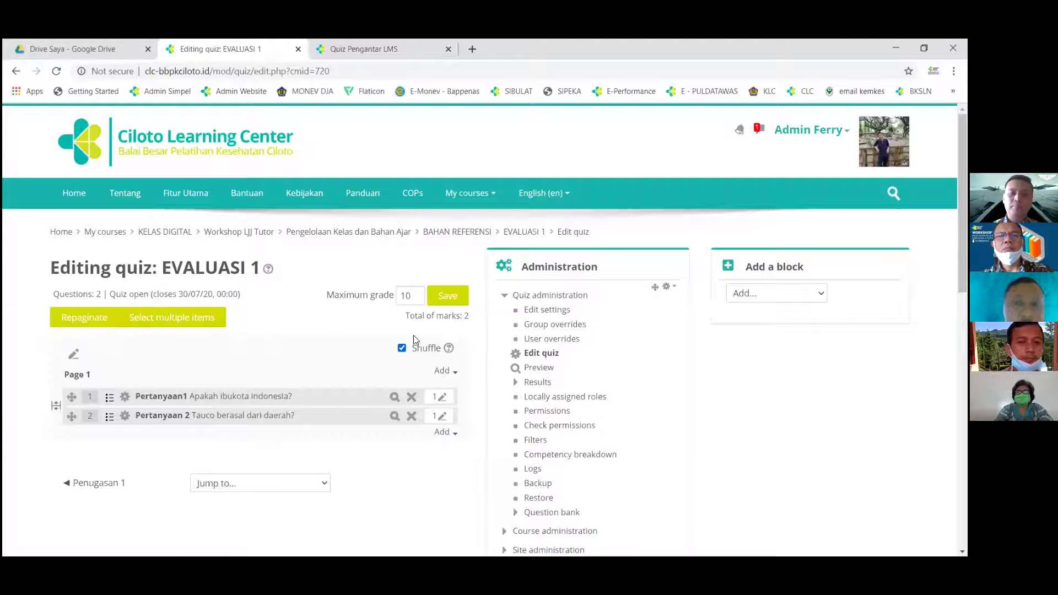
{"action": "left_click", "coordinate": [446, 371]}
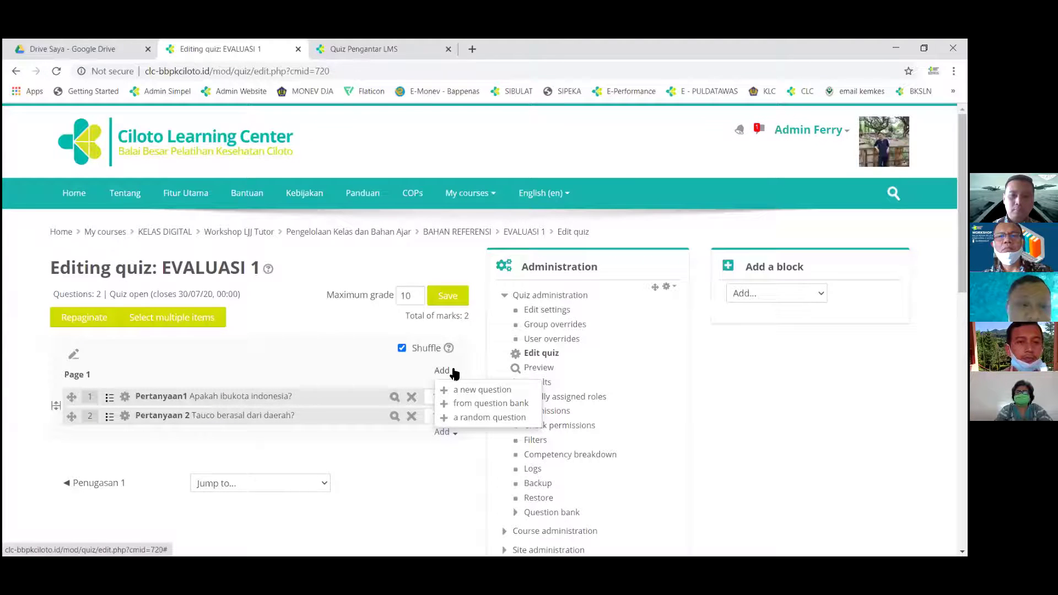
{"action": "left_click", "coordinate": [371, 361]}
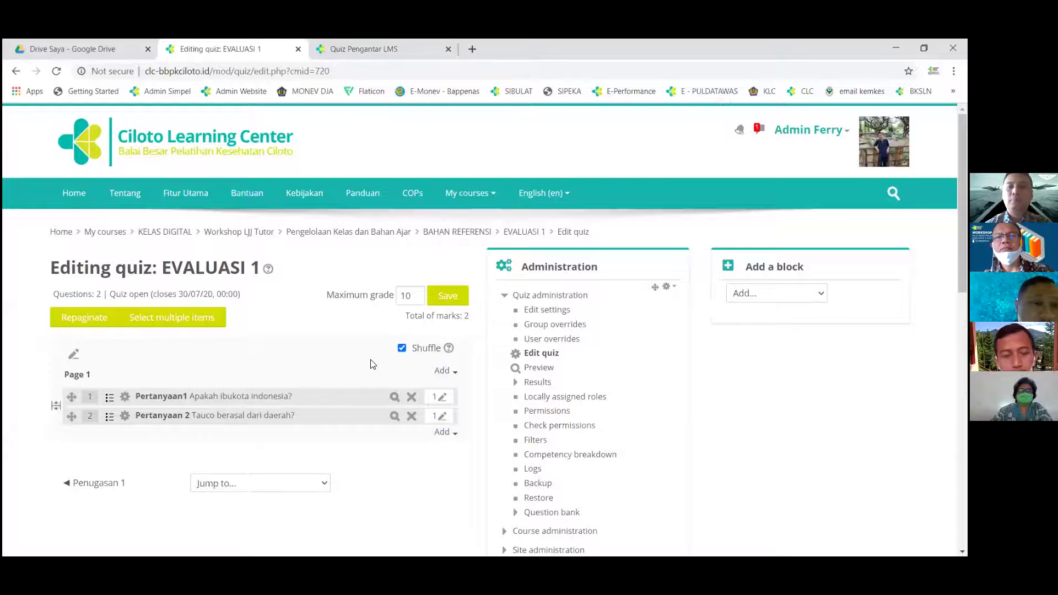
{"action": "left_click", "coordinate": [454, 373]}
{"action": "left_click", "coordinate": [384, 364]}
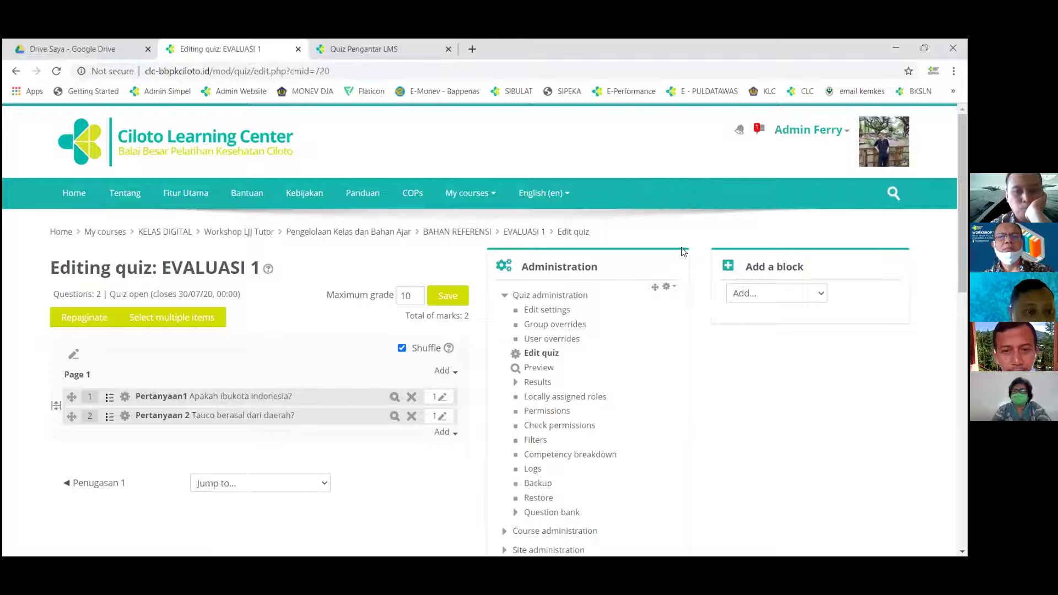
Step: Return to the Pengelolaan Kelas dan Bahan Ajar course, open the KELAS DIGITAL category and look through its list of trainings
{"action": "scroll", "coordinate": [654, 362], "scroll_direction": "down", "scroll_amount": 1}
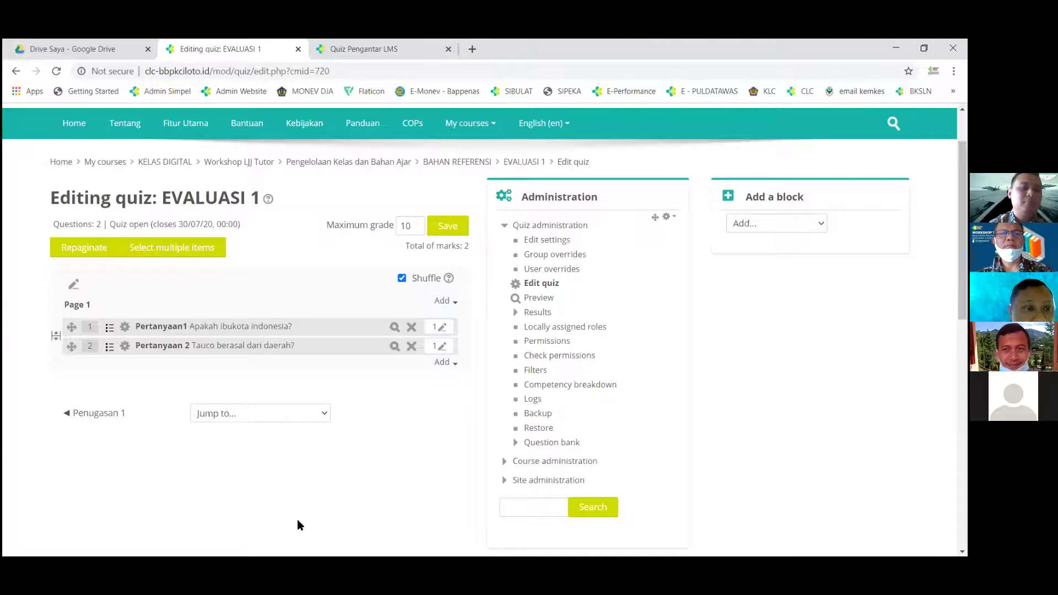
{"action": "left_click", "coordinate": [352, 161]}
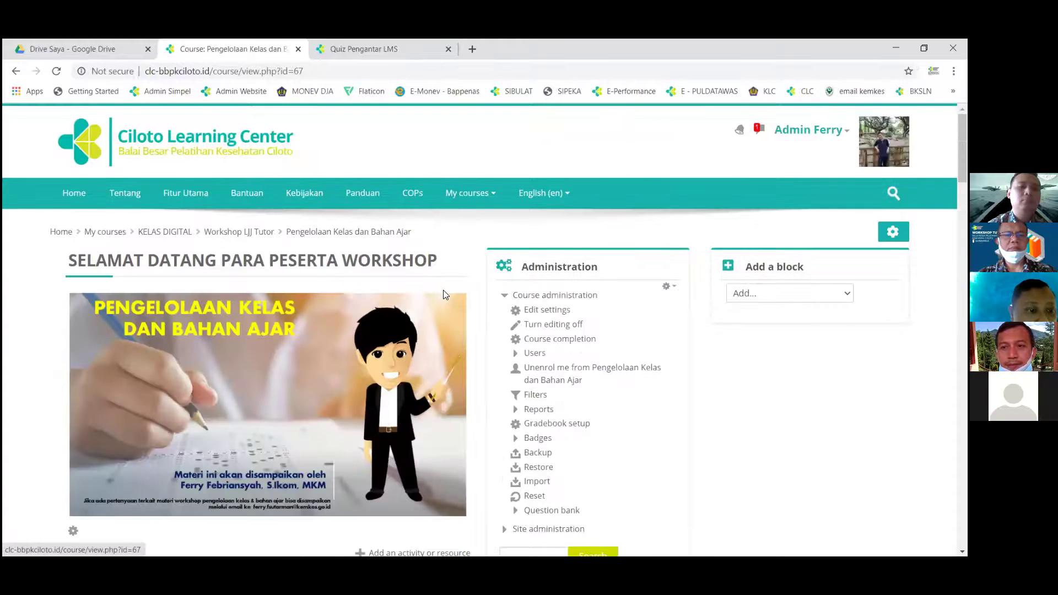
{"action": "scroll", "coordinate": [445, 294], "scroll_direction": "down", "scroll_amount": 3}
{"action": "scroll", "coordinate": [443, 290], "scroll_direction": "up", "scroll_amount": 3}
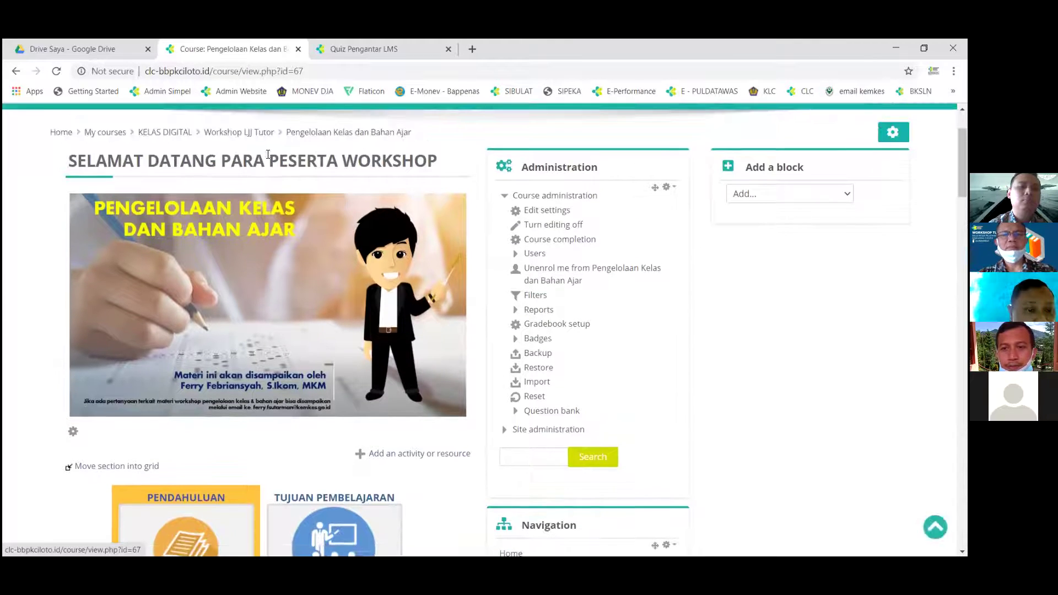
{"action": "left_click", "coordinate": [176, 138]}
{"action": "scroll", "coordinate": [309, 300], "scroll_direction": "down", "scroll_amount": 5}
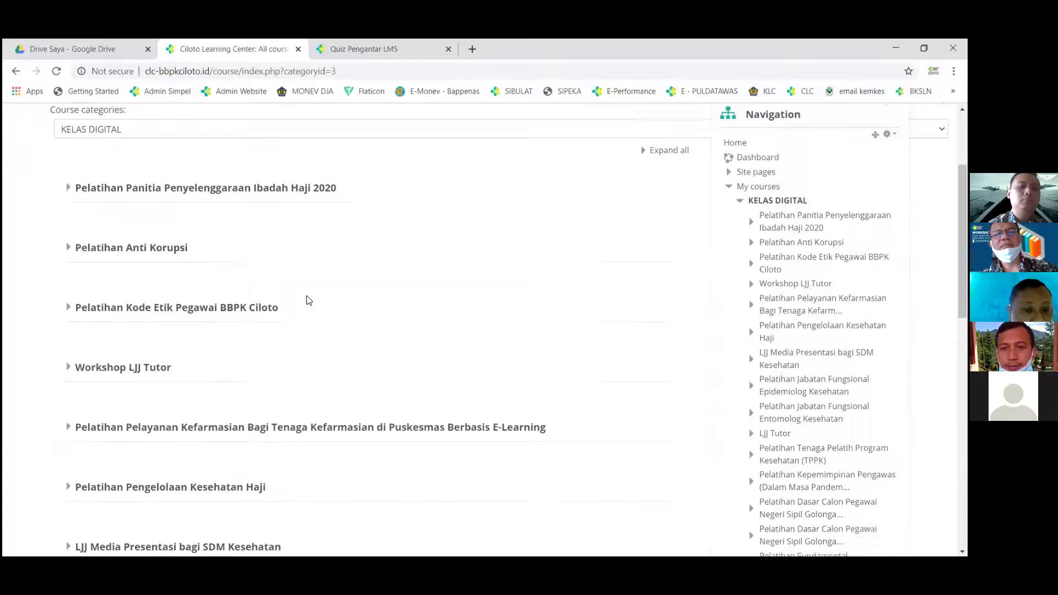
{"action": "scroll", "coordinate": [318, 334], "scroll_direction": "down", "scroll_amount": 1}
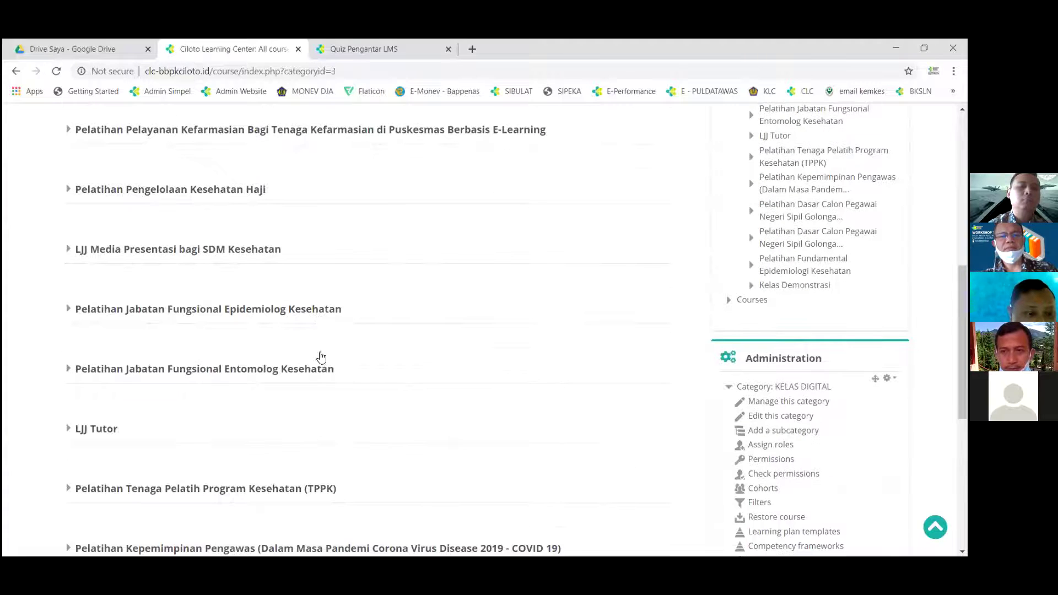
Step: Open the Pelatihan Jabatan Fungsional Entomolog Kesehatan category and look through its courses
{"action": "left_click", "coordinate": [308, 369]}
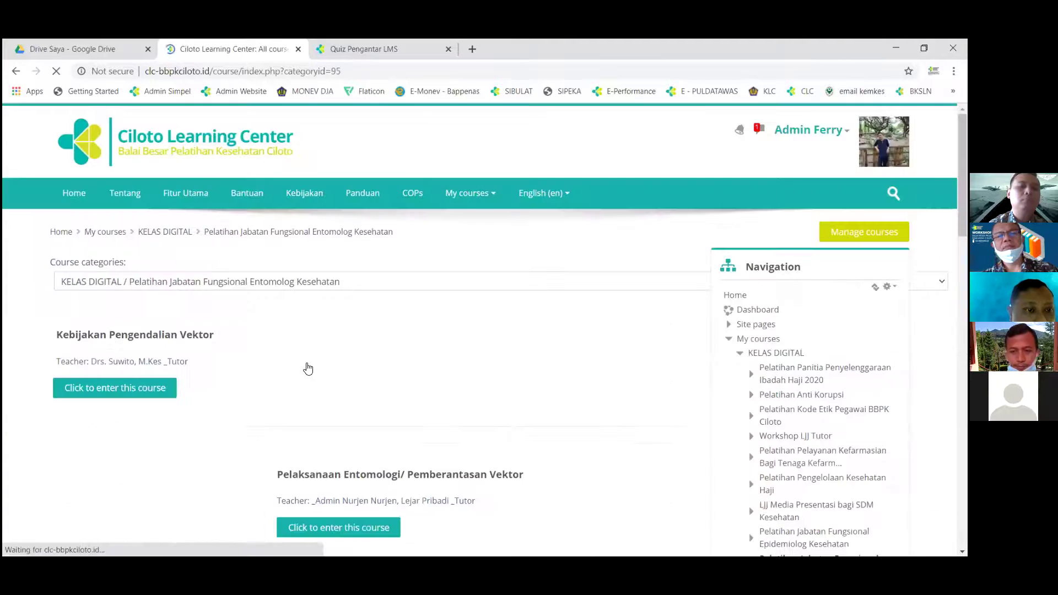
{"action": "scroll", "coordinate": [308, 368], "scroll_direction": "down", "scroll_amount": 1}
{"action": "scroll", "coordinate": [308, 368], "scroll_direction": "down", "scroll_amount": 4}
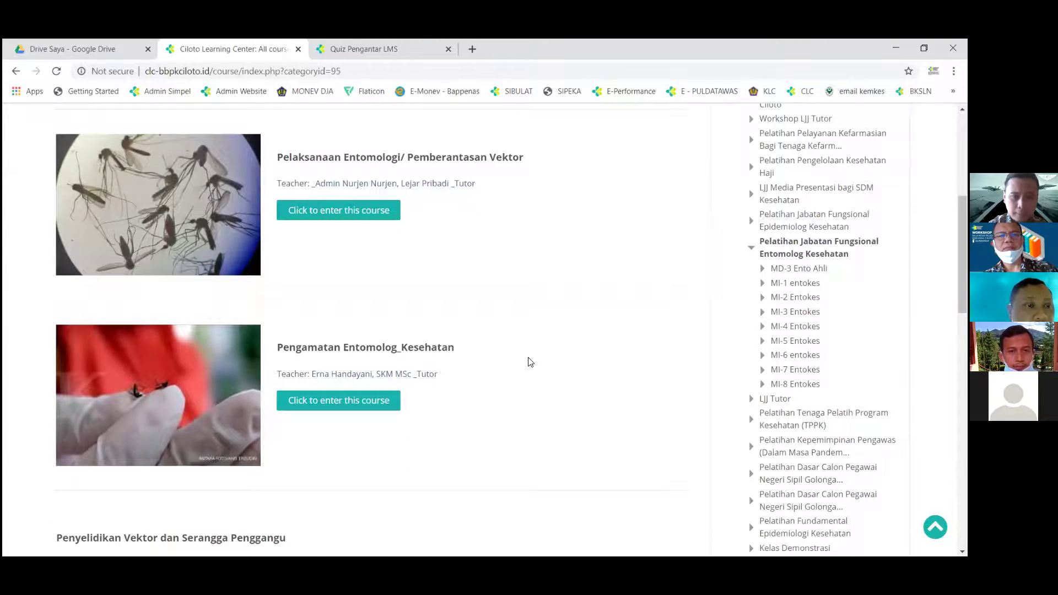
{"action": "scroll", "coordinate": [530, 362], "scroll_direction": "down", "scroll_amount": 2}
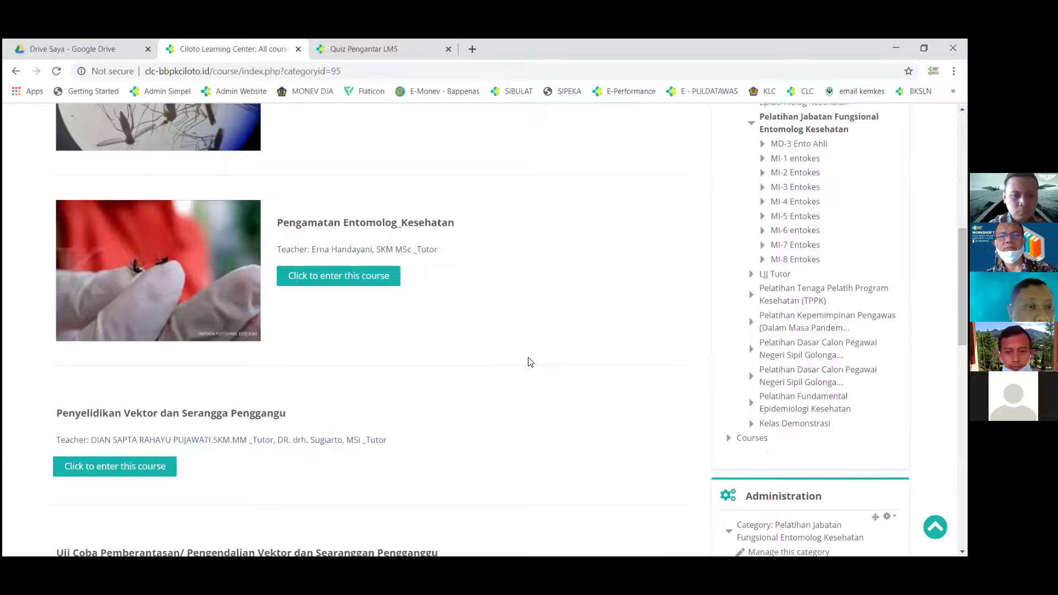
{"action": "scroll", "coordinate": [529, 361], "scroll_direction": "down", "scroll_amount": 2}
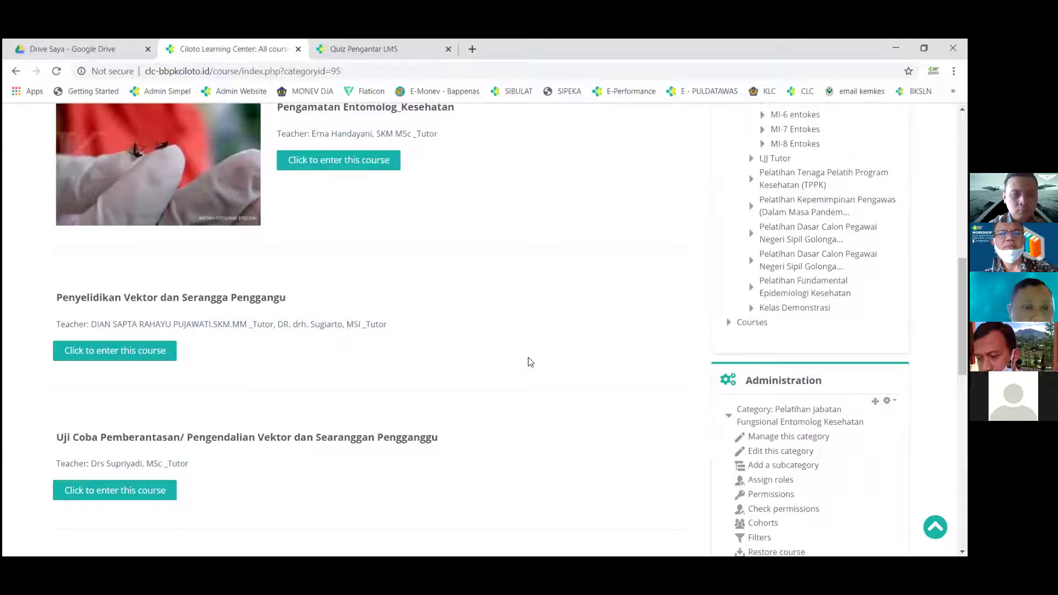
{"action": "scroll", "coordinate": [530, 361], "scroll_direction": "up", "scroll_amount": 2}
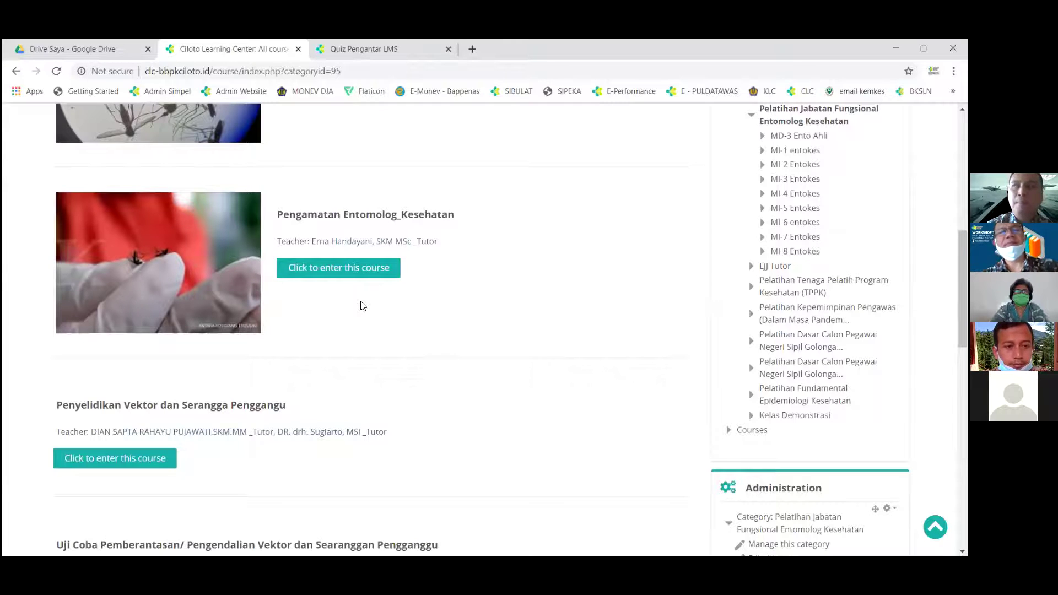
Step: Open the Pengamatan Entomolog_Kesehatan course and examine its introduction and section grid
{"action": "left_click", "coordinate": [406, 217]}
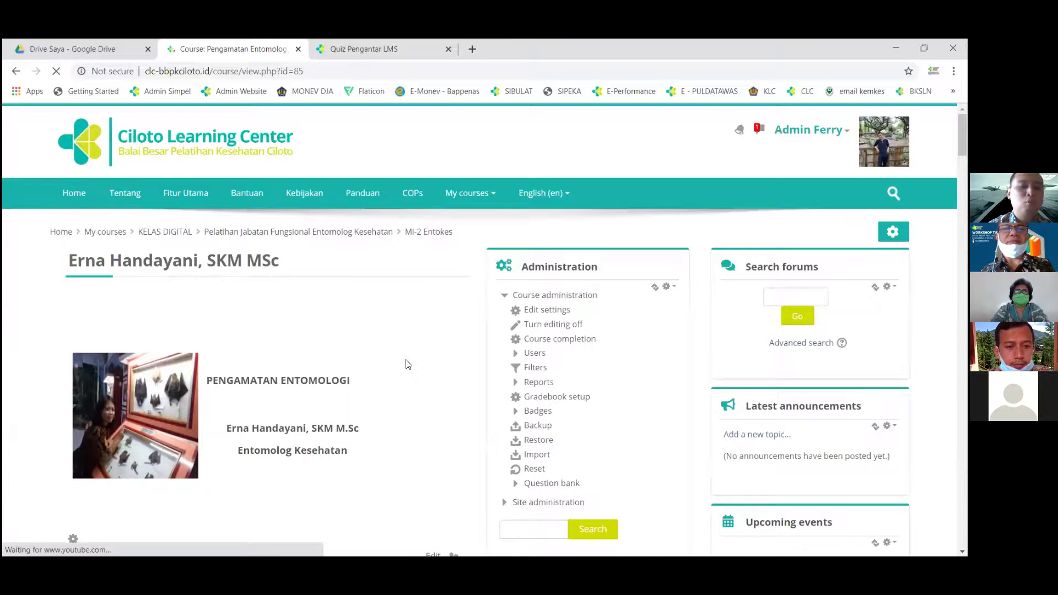
{"action": "scroll", "coordinate": [408, 364], "scroll_direction": "down", "scroll_amount": 3}
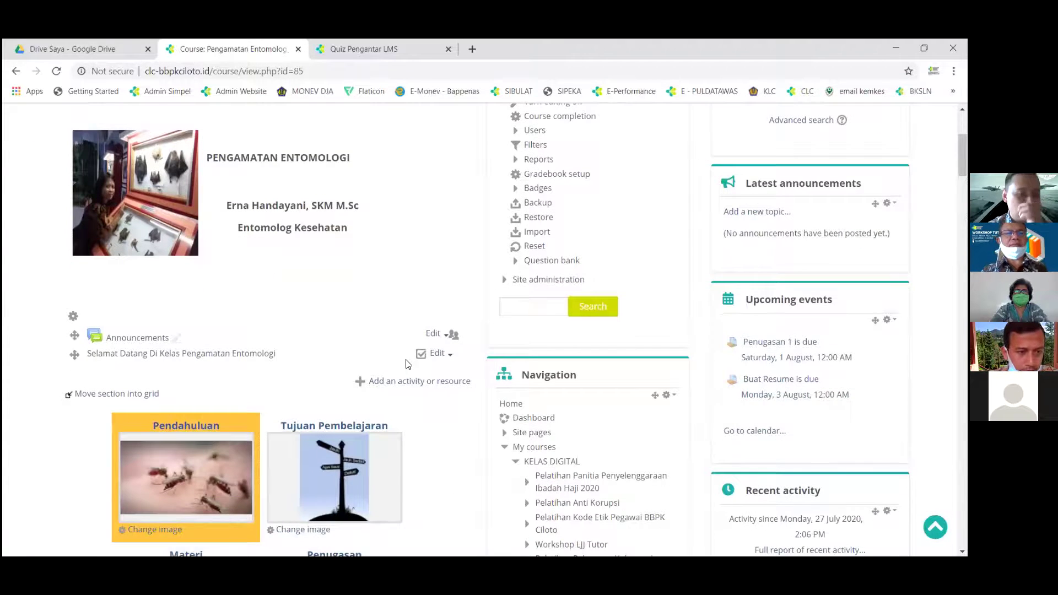
{"action": "scroll", "coordinate": [408, 364], "scroll_direction": "down", "scroll_amount": 3}
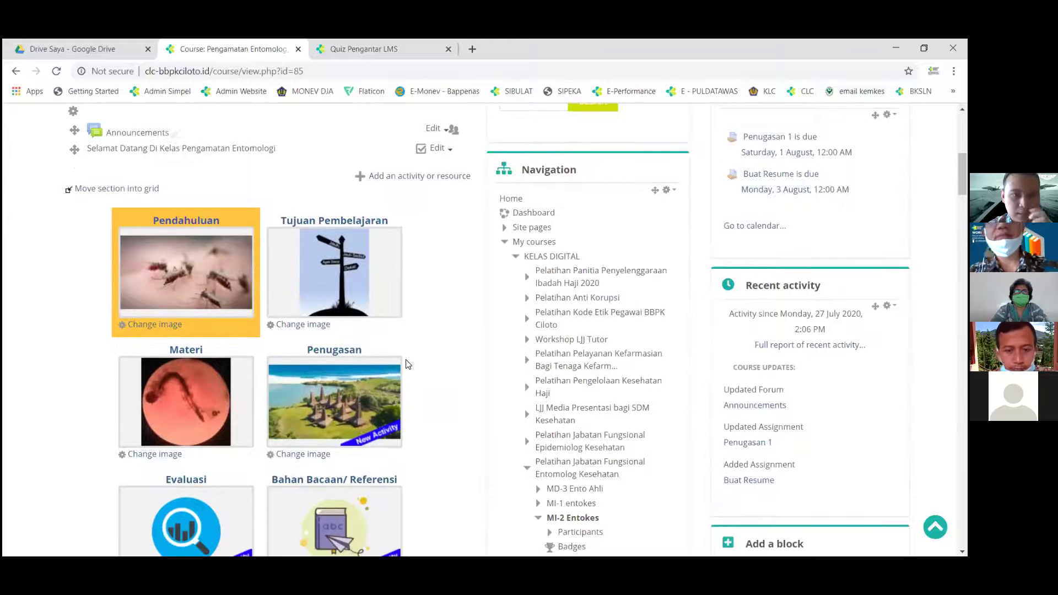
{"action": "scroll", "coordinate": [408, 363], "scroll_direction": "up", "scroll_amount": 5}
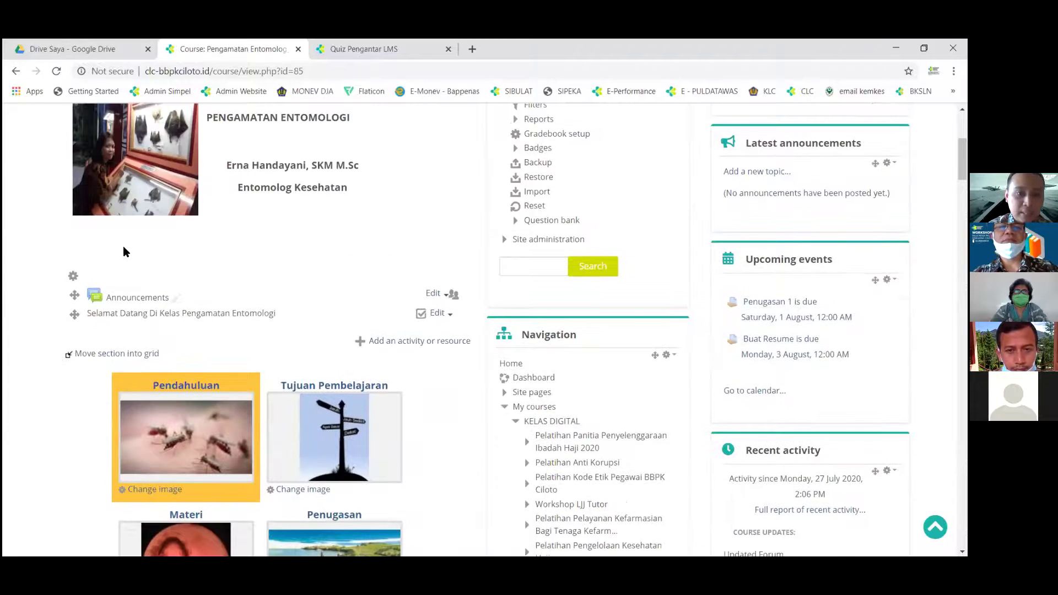
{"action": "scroll", "coordinate": [125, 251], "scroll_direction": "up", "scroll_amount": 1}
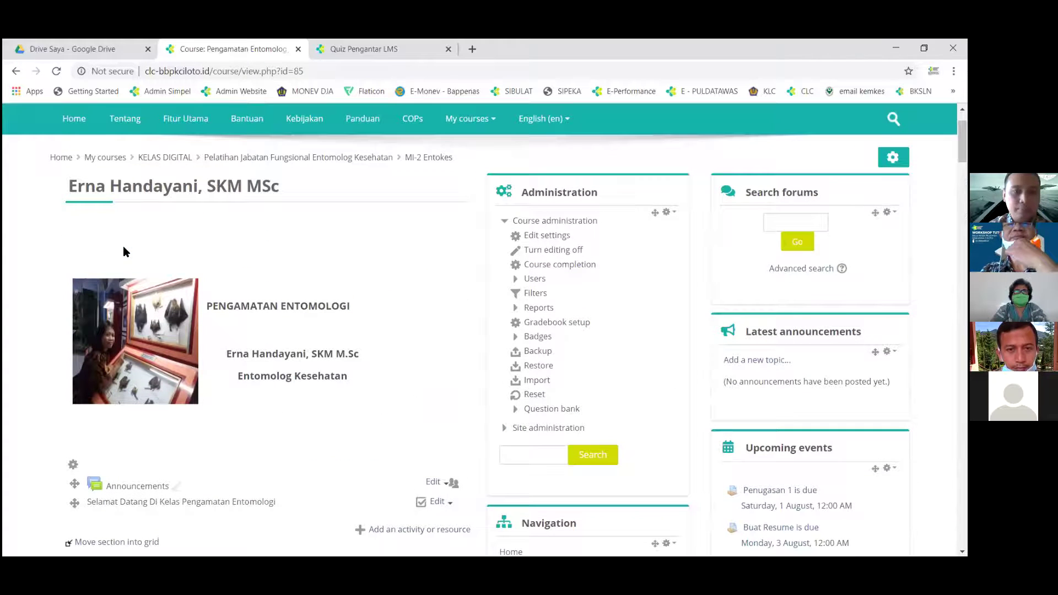
Step: Go back to the Entomolog Kesehatan category and look through the remaining courses further down the list
{"action": "left_click", "coordinate": [16, 70]}
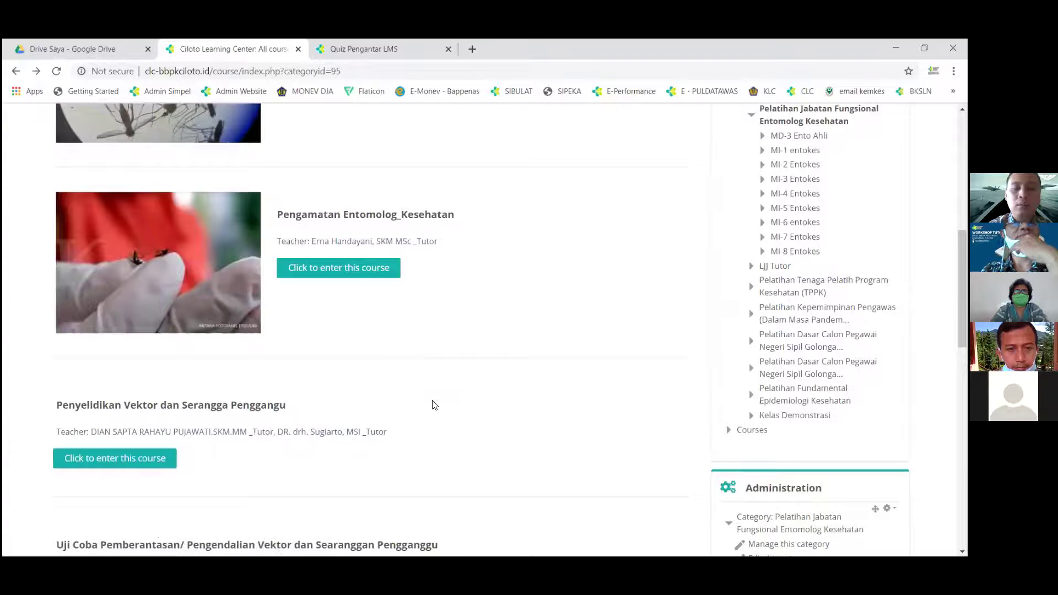
{"action": "scroll", "coordinate": [434, 405], "scroll_direction": "down", "scroll_amount": 5}
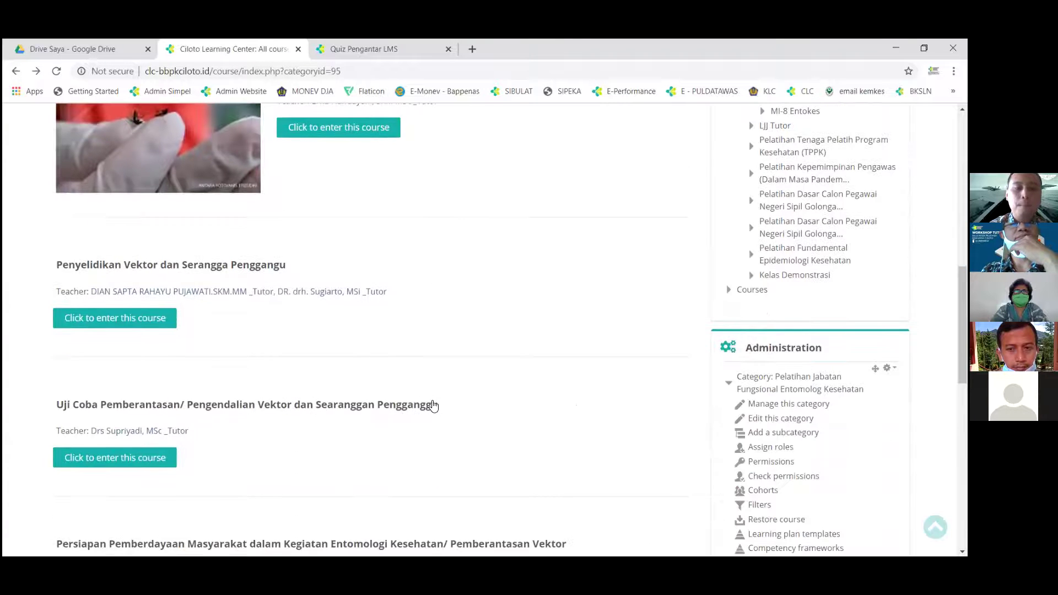
{"action": "scroll", "coordinate": [434, 405], "scroll_direction": "down", "scroll_amount": 2}
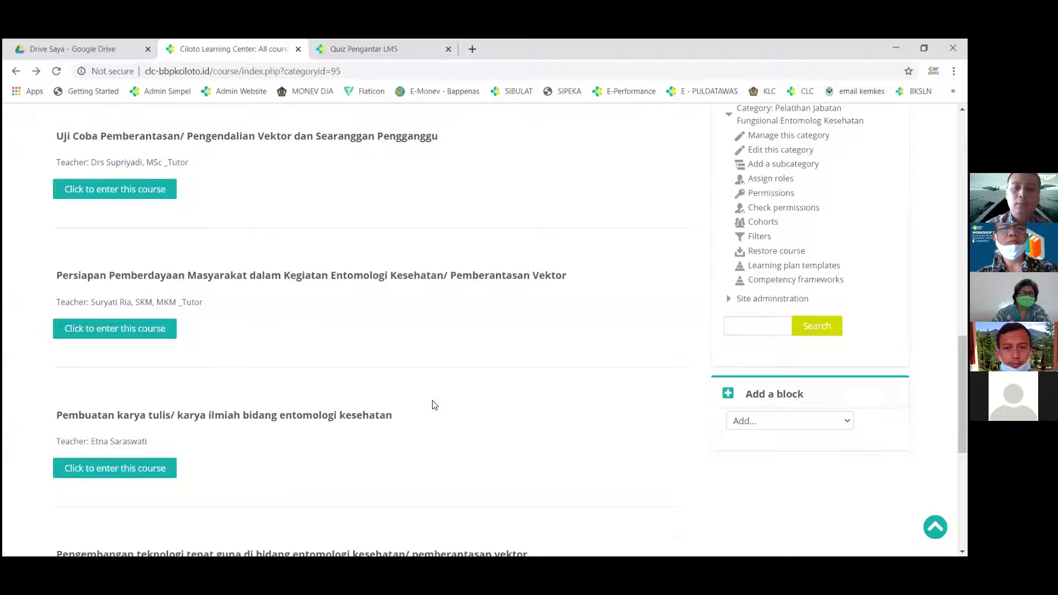
Step: Look back up the Entomolog Kesehatan category's course list to its first course, Kebijakan Pengendalian Vektor
{"action": "scroll", "coordinate": [435, 405], "scroll_direction": "up", "scroll_amount": 6}
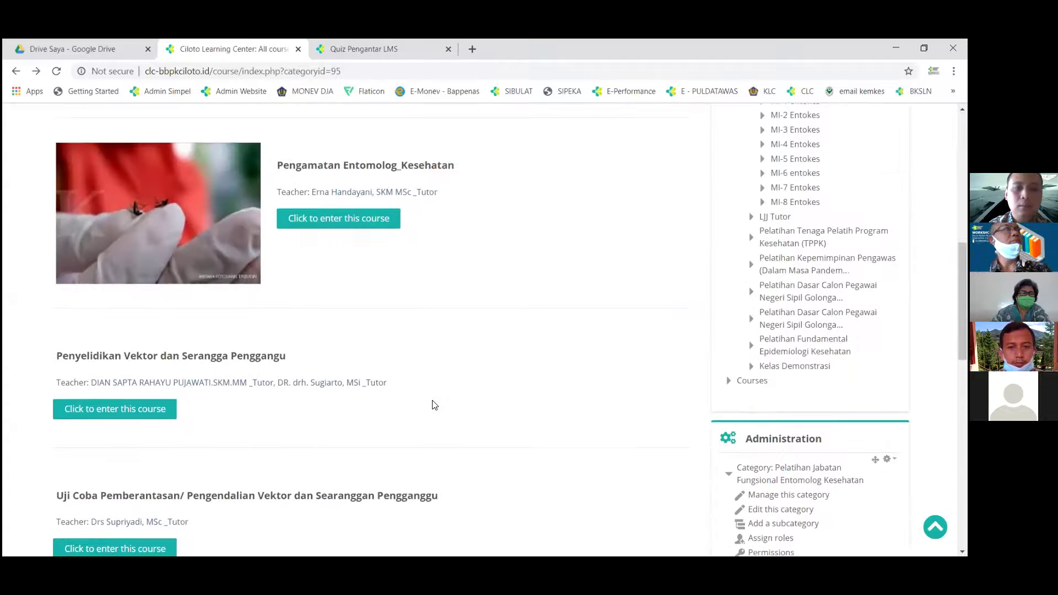
{"action": "scroll", "coordinate": [434, 405], "scroll_direction": "up", "scroll_amount": 4}
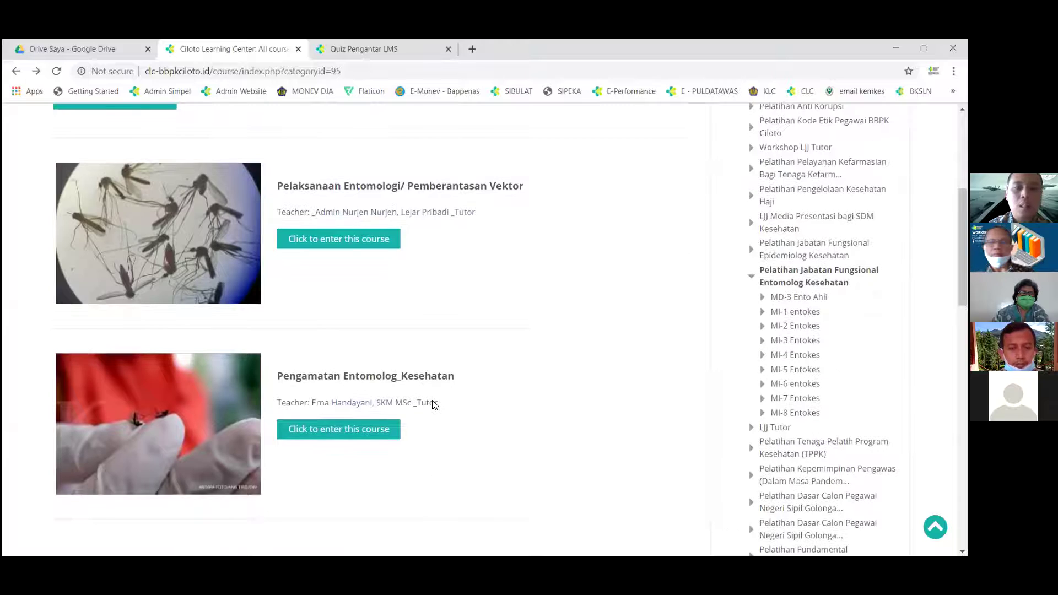
{"action": "scroll", "coordinate": [434, 405], "scroll_direction": "up", "scroll_amount": 1}
{"action": "scroll", "coordinate": [435, 405], "scroll_direction": "up", "scroll_amount": 1}
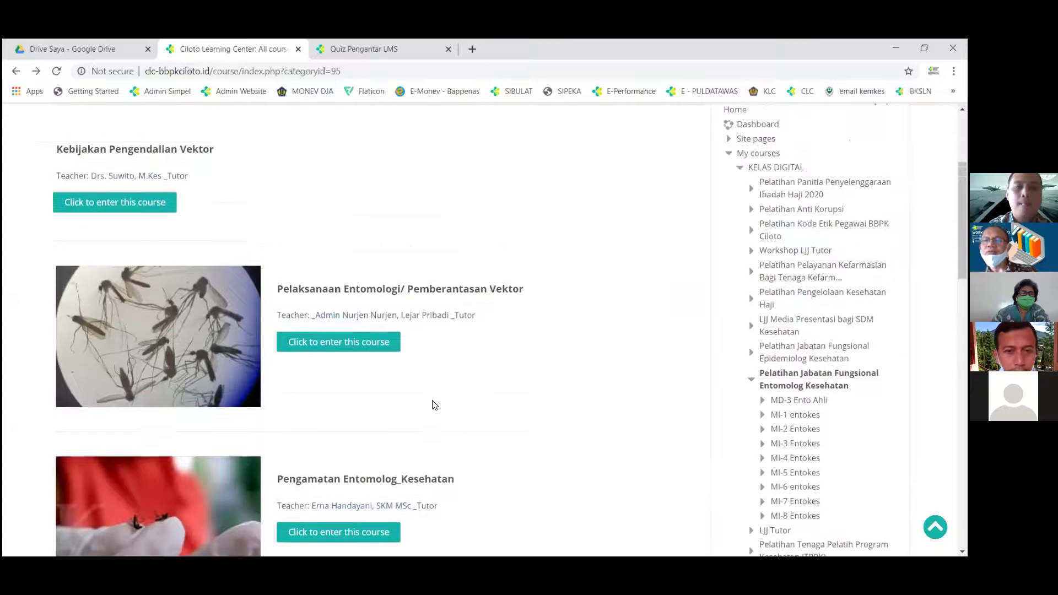
{"action": "scroll", "coordinate": [435, 404], "scroll_direction": "up", "scroll_amount": 2}
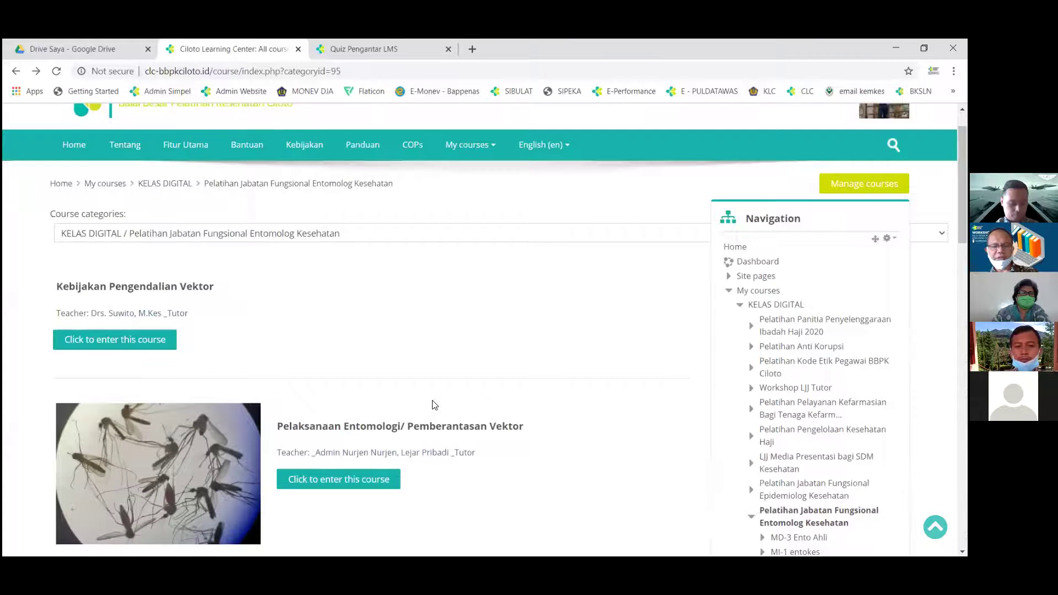
{"action": "scroll", "coordinate": [435, 405], "scroll_direction": "down", "scroll_amount": 3}
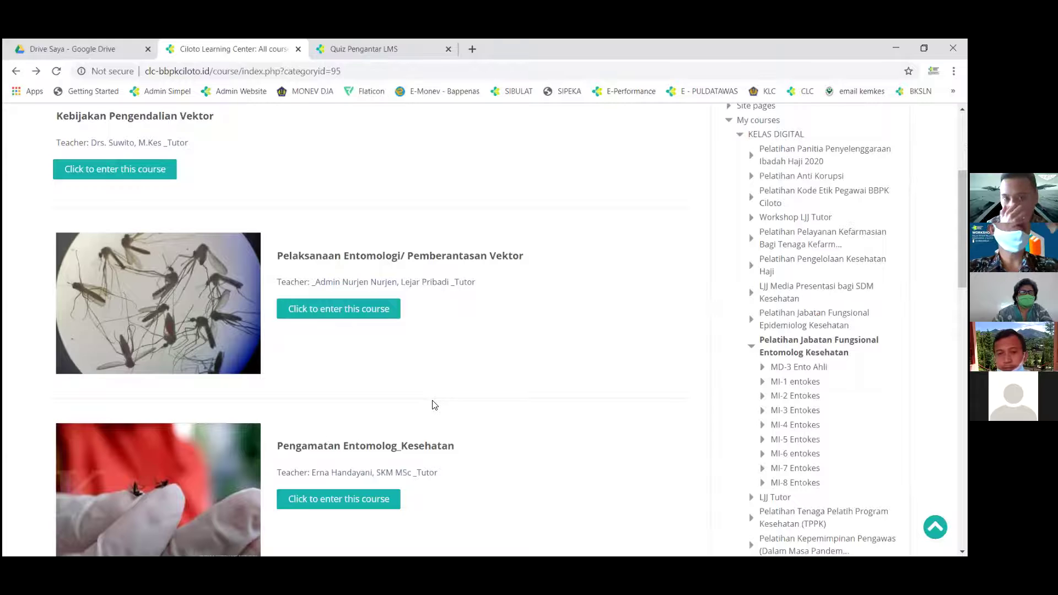
{"action": "scroll", "coordinate": [435, 405], "scroll_direction": "up", "scroll_amount": 2}
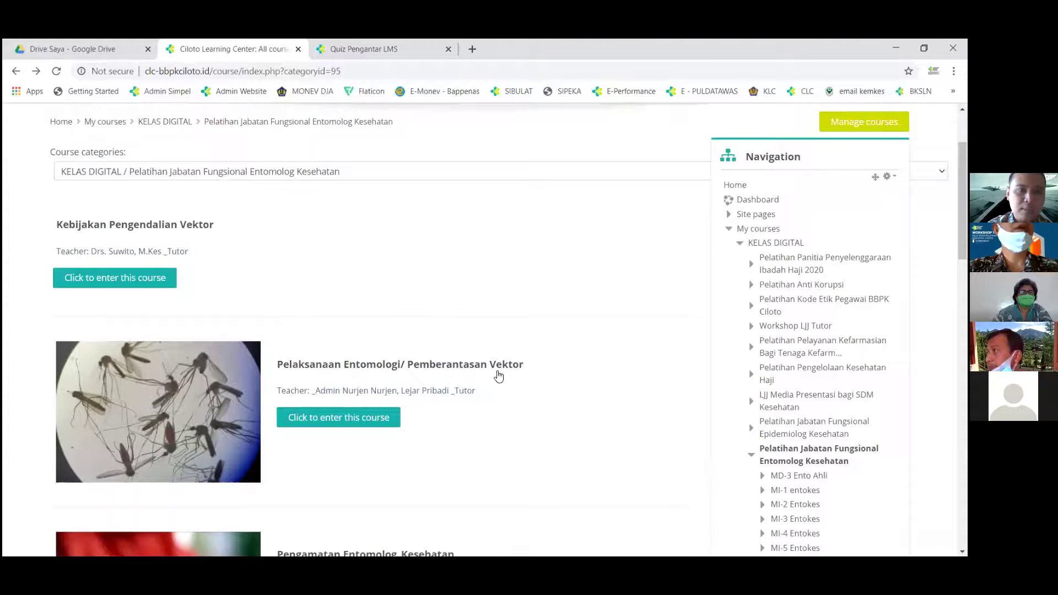
{"action": "scroll", "coordinate": [417, 451], "scroll_direction": "down", "scroll_amount": 1}
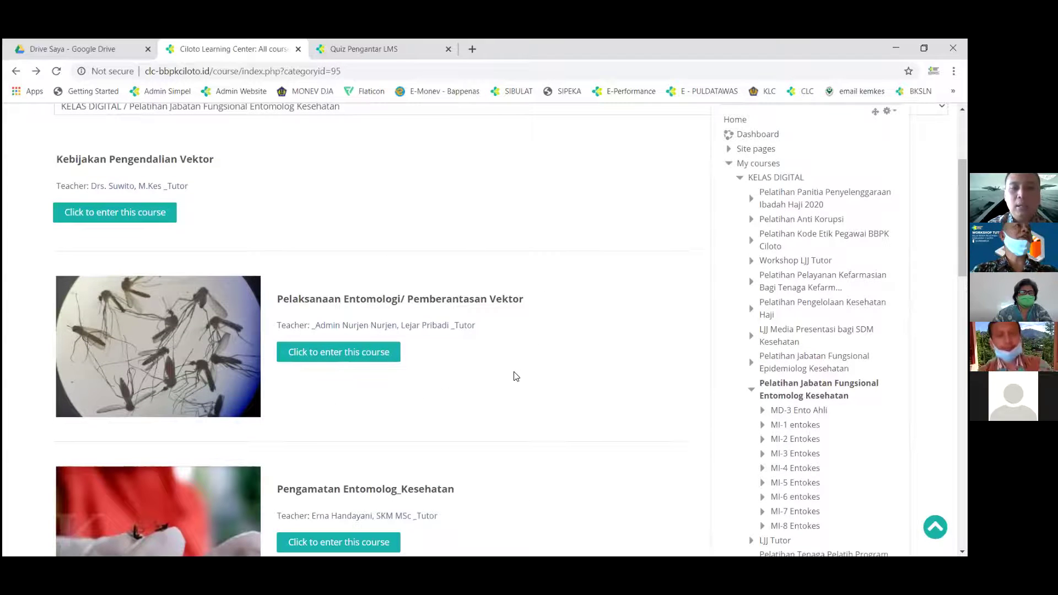
{"action": "scroll", "coordinate": [515, 374], "scroll_direction": "down", "scroll_amount": 1}
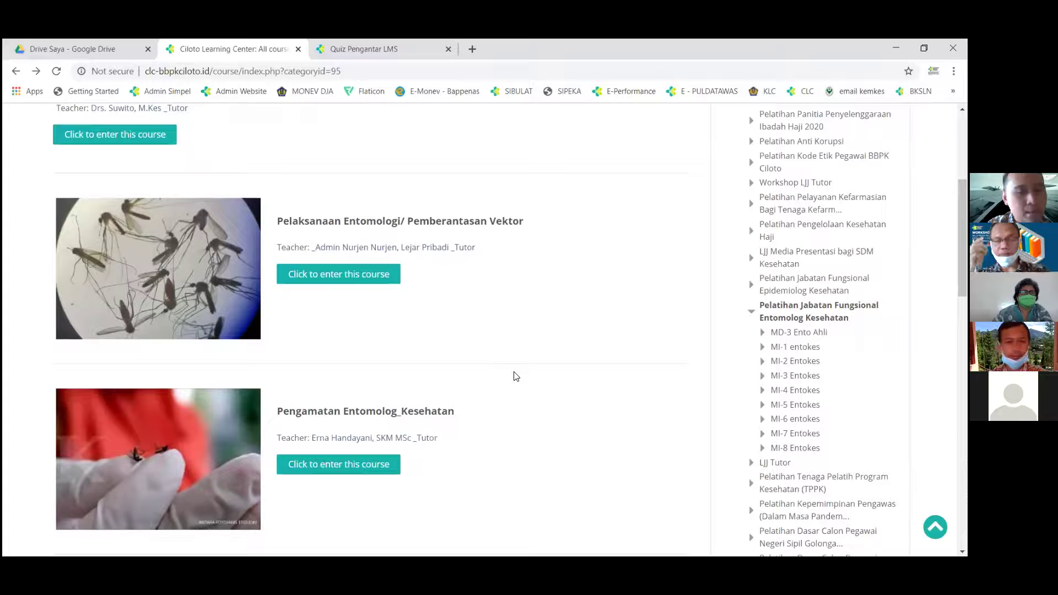
{"action": "scroll", "coordinate": [515, 376], "scroll_direction": "up", "scroll_amount": 1}
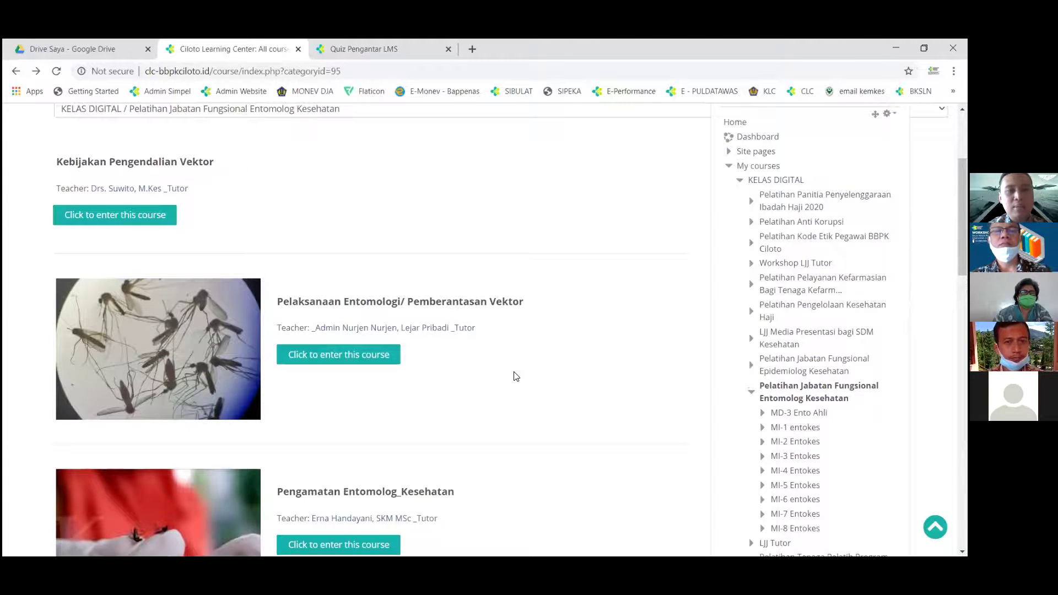
{"action": "scroll", "coordinate": [515, 377], "scroll_direction": "up", "scroll_amount": 2}
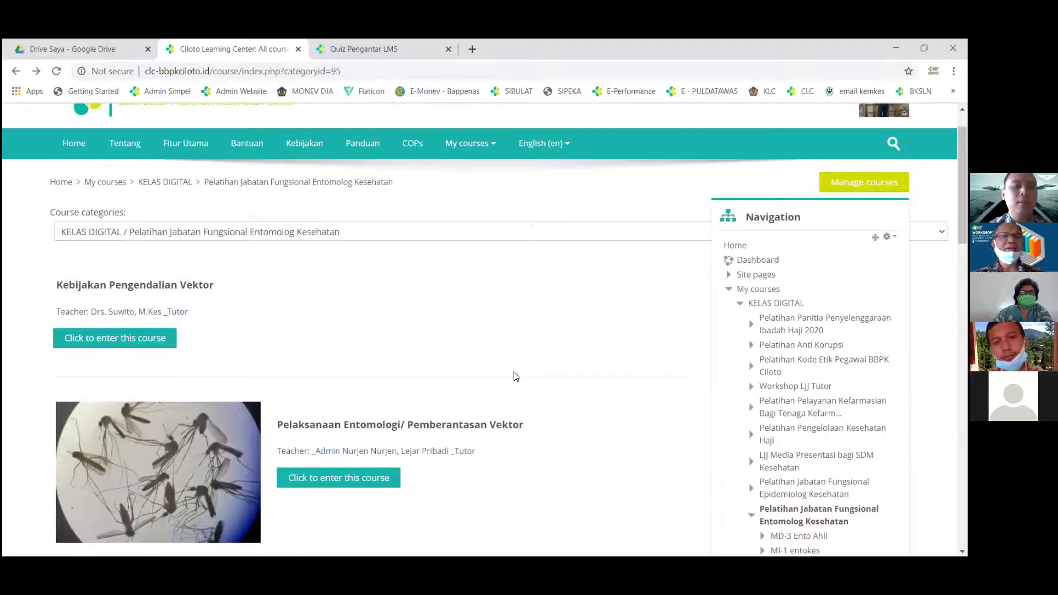
{"action": "scroll", "coordinate": [515, 377], "scroll_direction": "down", "scroll_amount": 3}
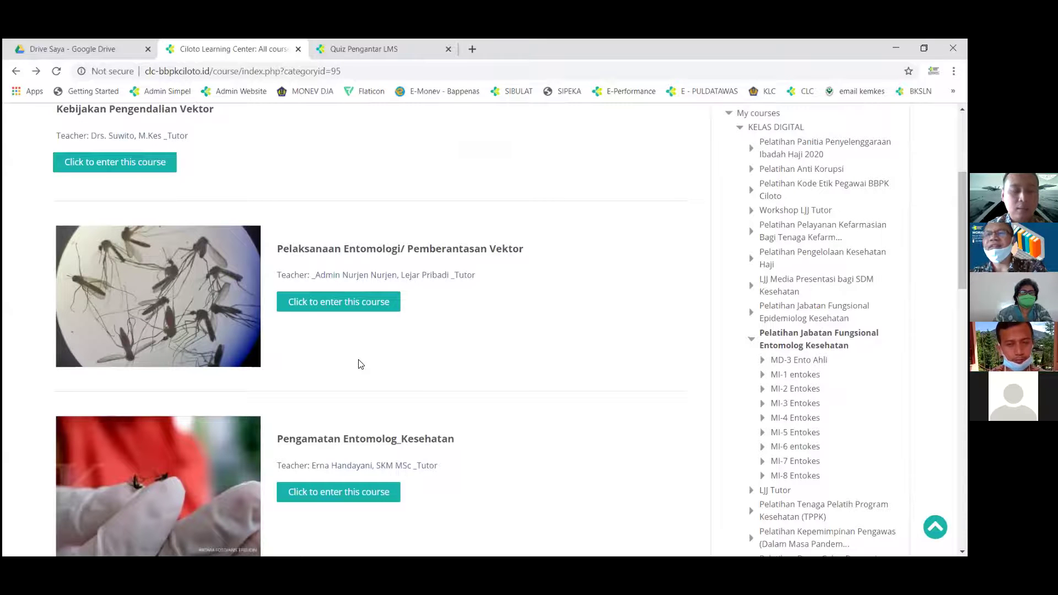
{"action": "scroll", "coordinate": [361, 364], "scroll_direction": "up", "scroll_amount": 2}
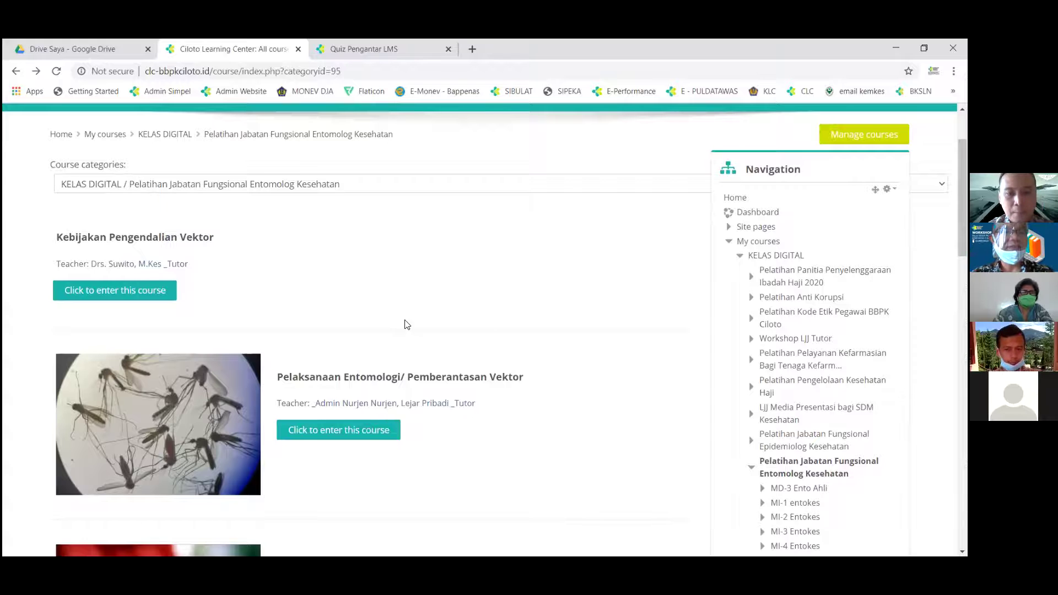
Step: Review the category's courses from Pelaksanaan Entomologi/ Pemberantasan Vektor down to Pembuatan karya tulis, and return to the start of the list
{"action": "scroll", "coordinate": [474, 409], "scroll_direction": "down", "scroll_amount": 2}
{"action": "scroll", "coordinate": [474, 410], "scroll_direction": "down", "scroll_amount": 2}
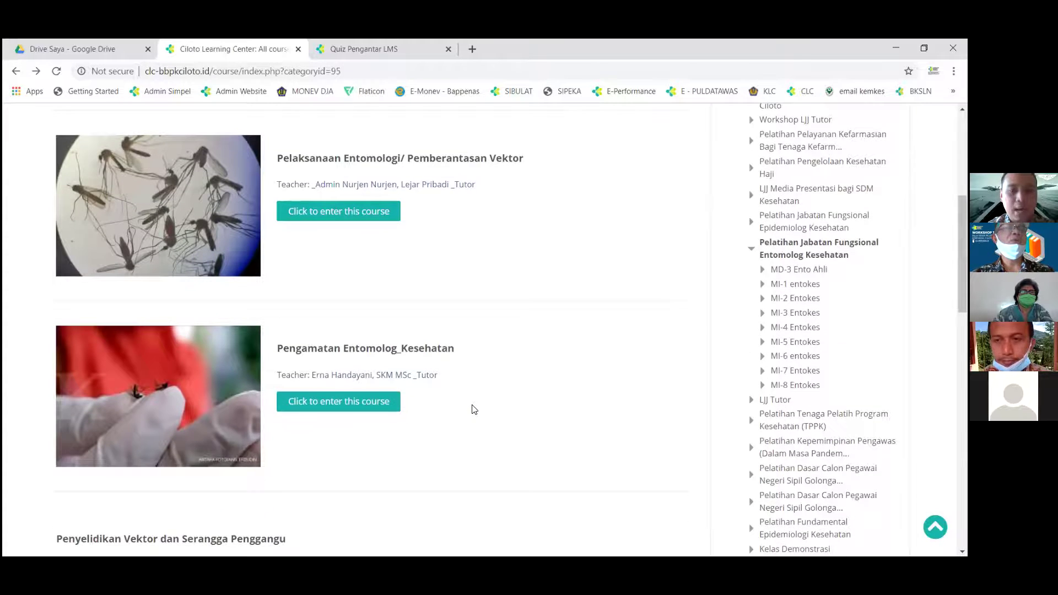
{"action": "scroll", "coordinate": [474, 409], "scroll_direction": "down", "scroll_amount": 1}
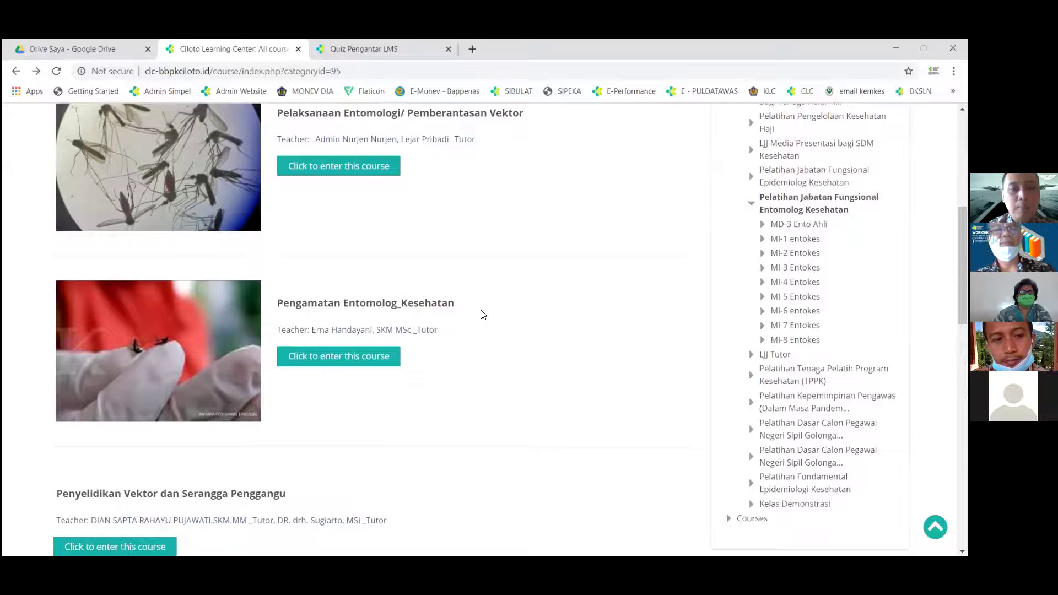
{"action": "scroll", "coordinate": [481, 314], "scroll_direction": "down", "scroll_amount": 3}
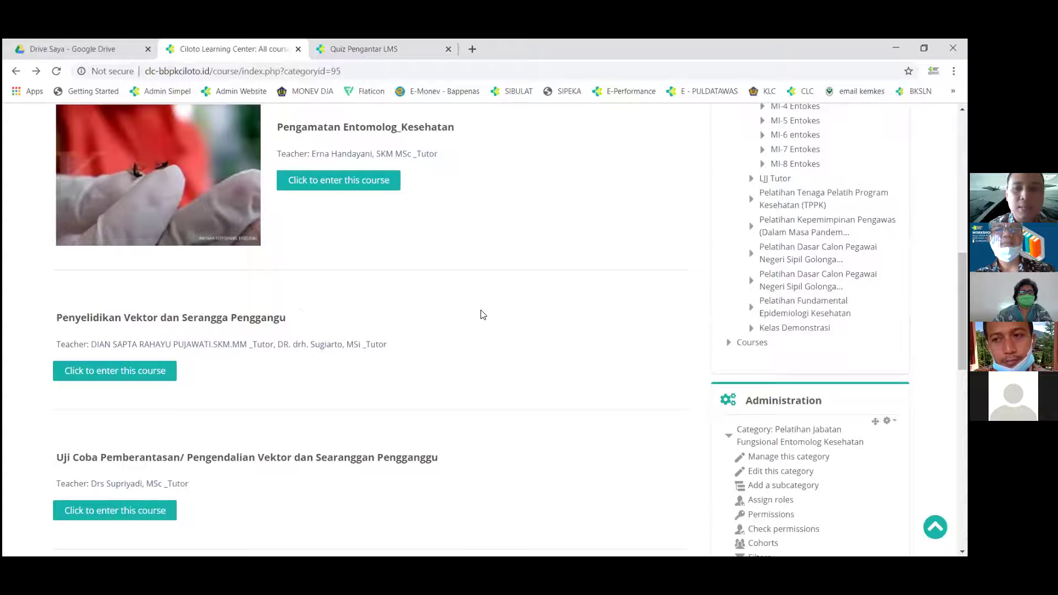
{"action": "scroll", "coordinate": [481, 314], "scroll_direction": "down", "scroll_amount": 3}
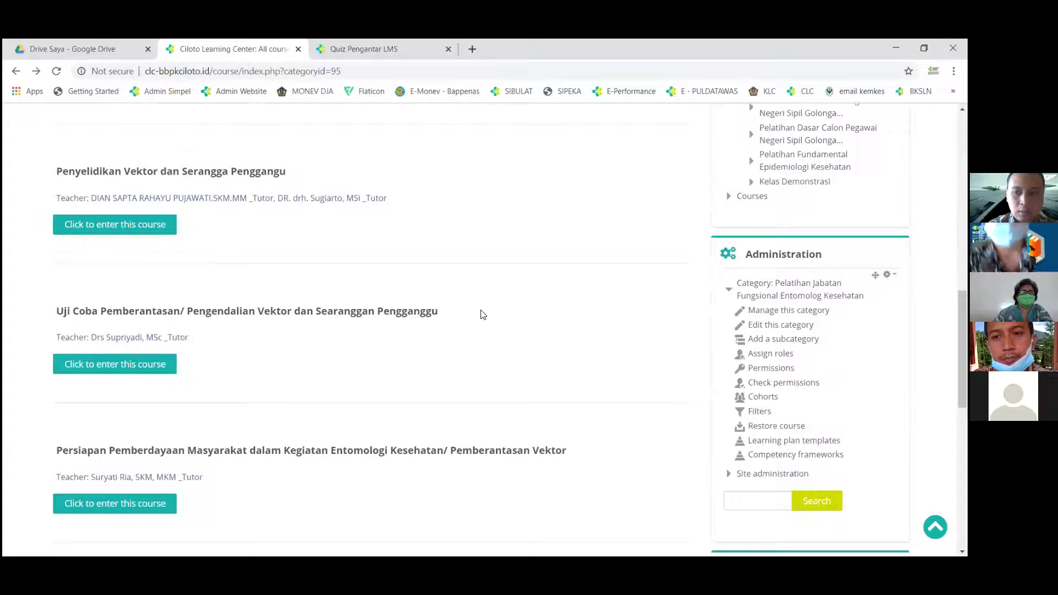
{"action": "scroll", "coordinate": [481, 314], "scroll_direction": "down", "scroll_amount": 1}
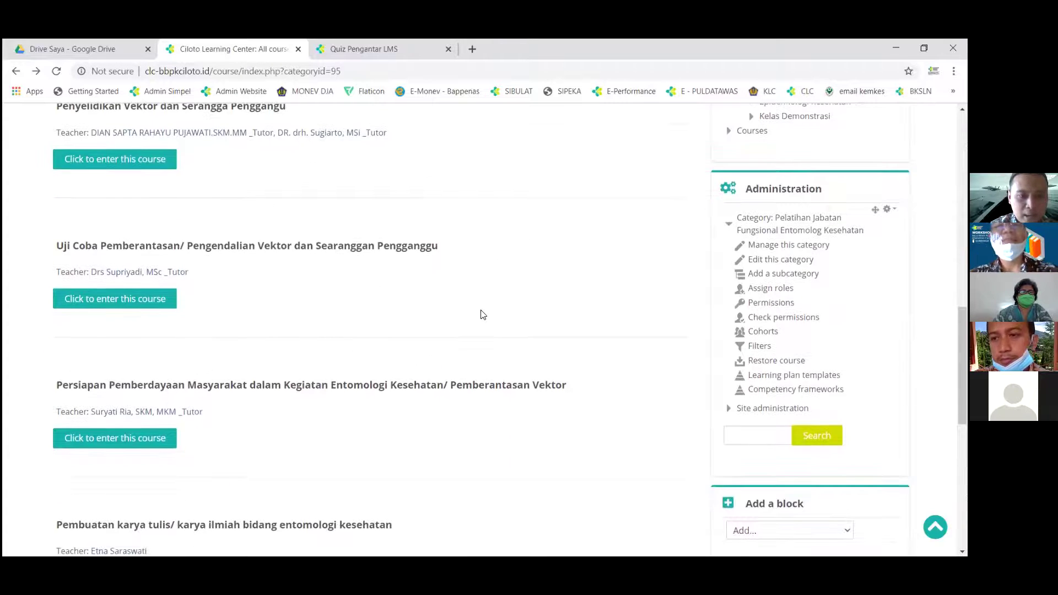
{"action": "scroll", "coordinate": [481, 315], "scroll_direction": "up", "scroll_amount": 3}
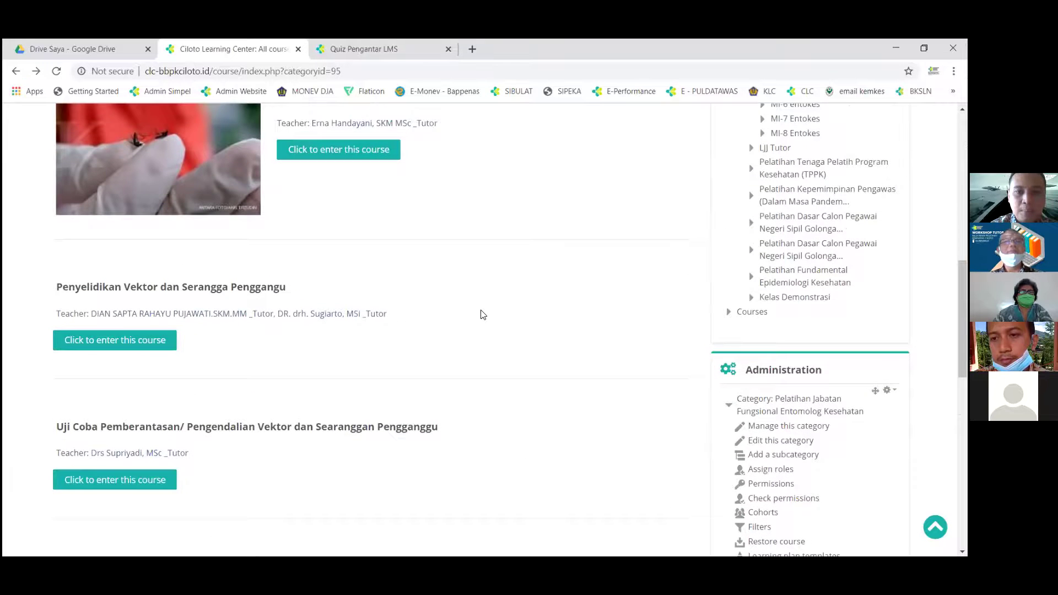
{"action": "scroll", "coordinate": [481, 314], "scroll_direction": "up", "scroll_amount": 8}
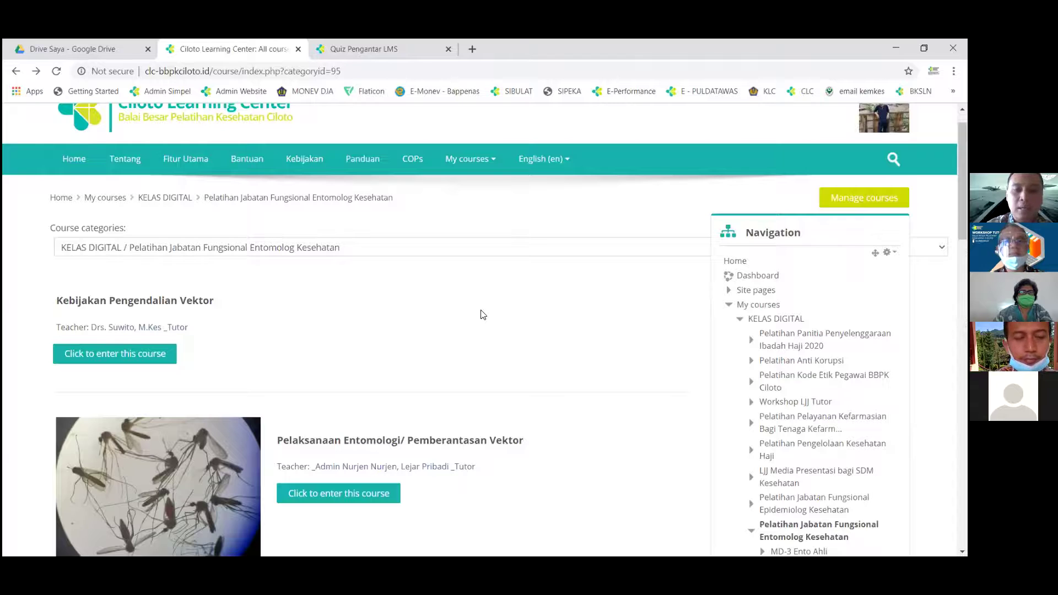
{"action": "scroll", "coordinate": [481, 314], "scroll_direction": "down", "scroll_amount": 3}
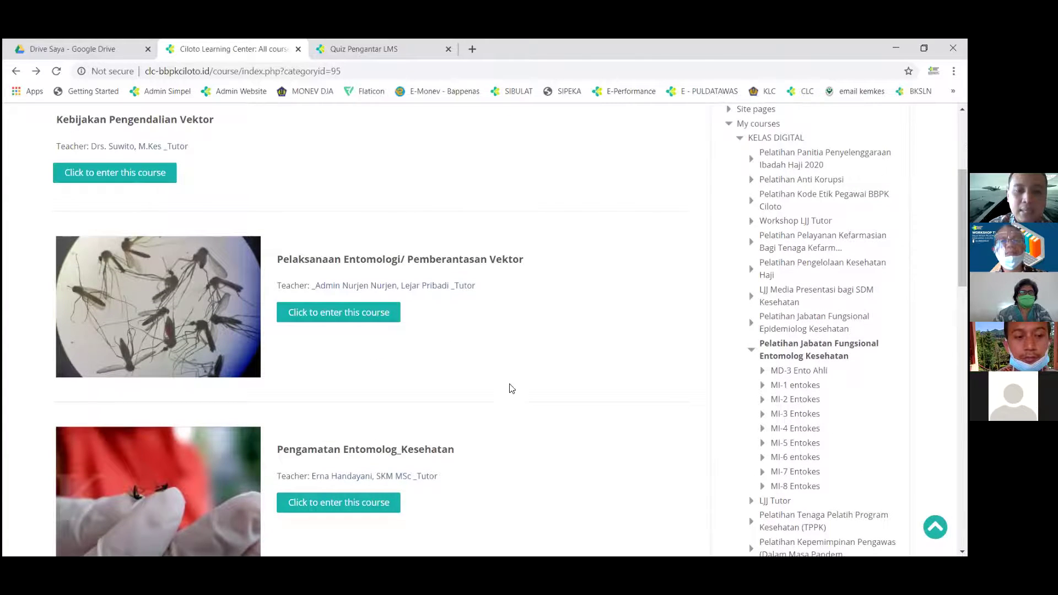
{"action": "scroll", "coordinate": [504, 398], "scroll_direction": "down", "scroll_amount": 1}
{"action": "scroll", "coordinate": [504, 397], "scroll_direction": "down", "scroll_amount": 1}
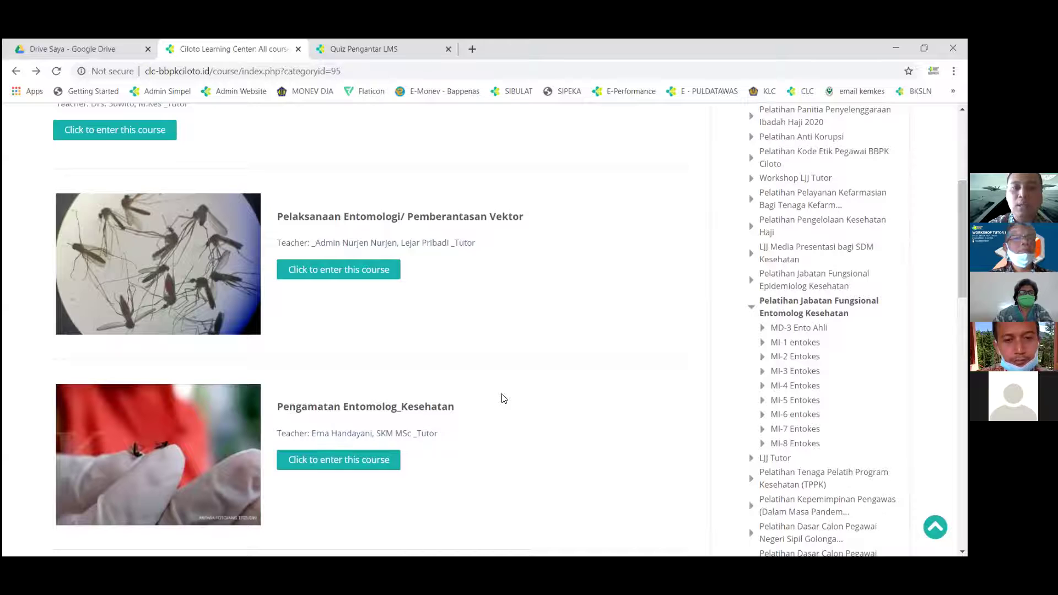
{"action": "scroll", "coordinate": [504, 398], "scroll_direction": "up", "scroll_amount": 1}
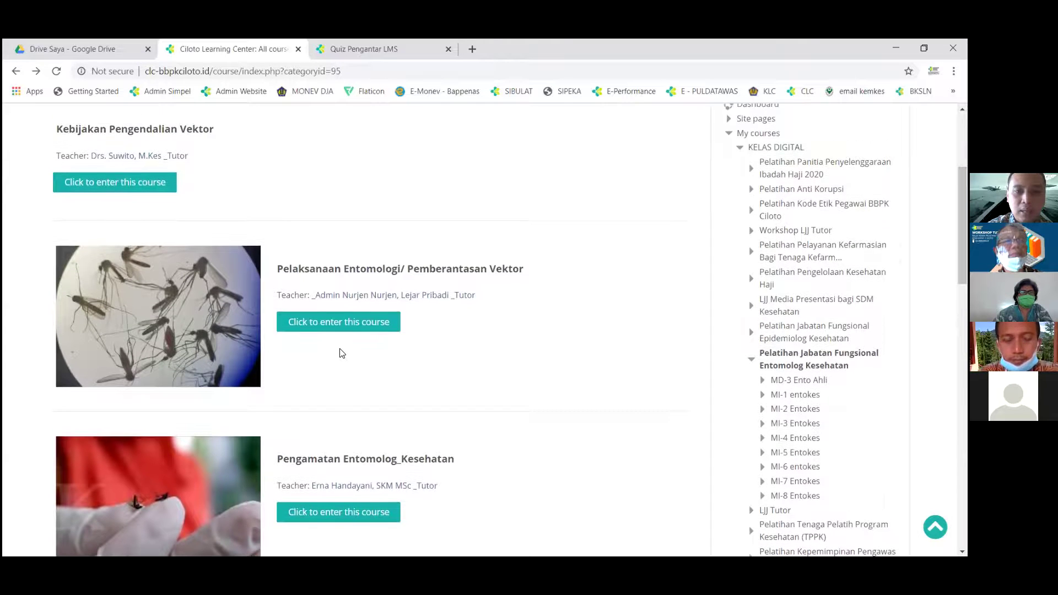
{"action": "scroll", "coordinate": [342, 353], "scroll_direction": "up", "scroll_amount": 1}
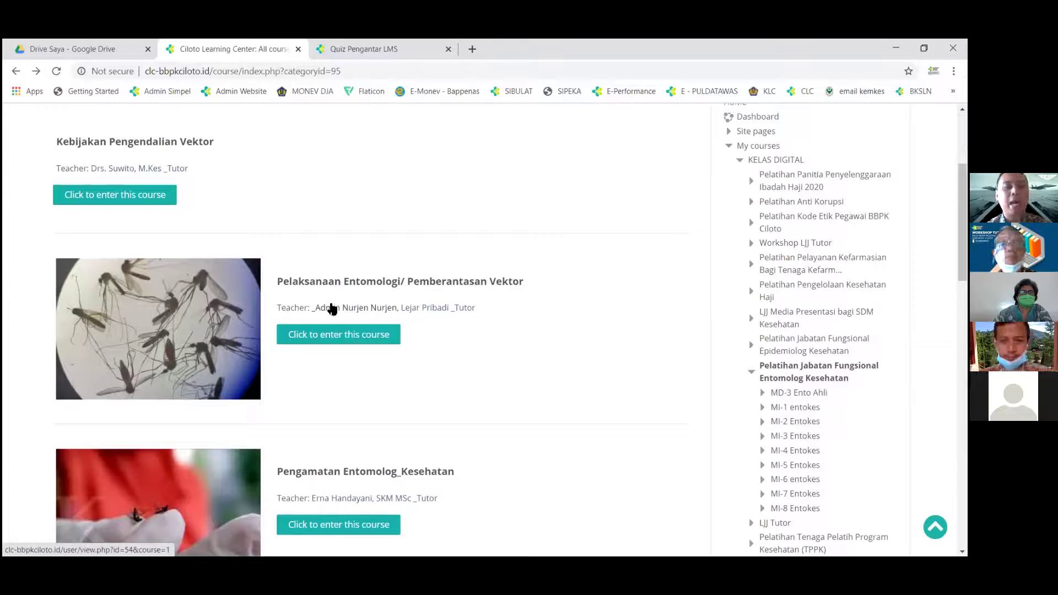
{"action": "scroll", "coordinate": [330, 307], "scroll_direction": "down", "scroll_amount": 3}
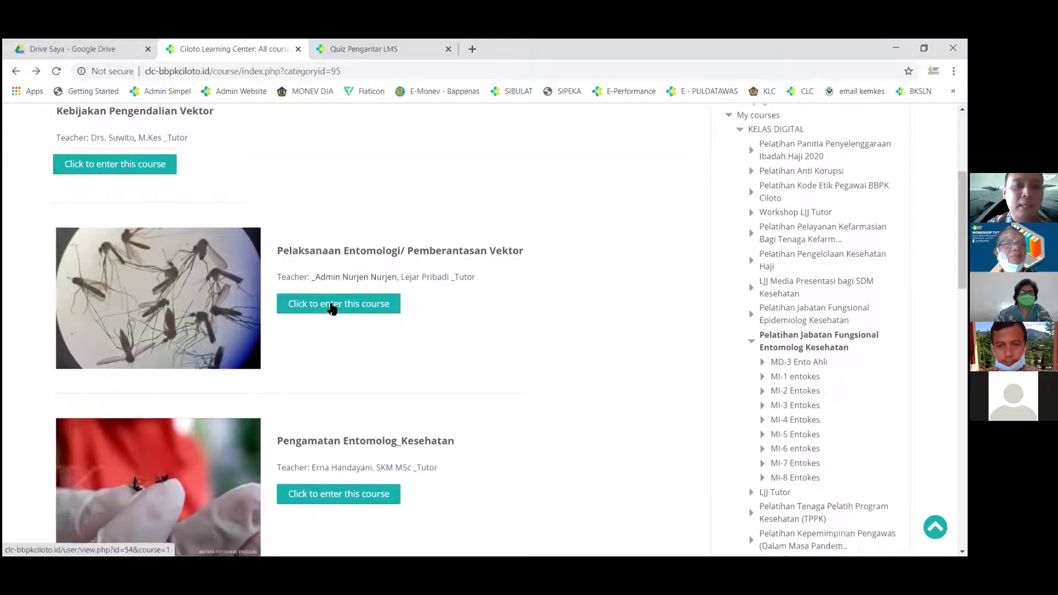
{"action": "scroll", "coordinate": [378, 329], "scroll_direction": "up", "scroll_amount": 1}
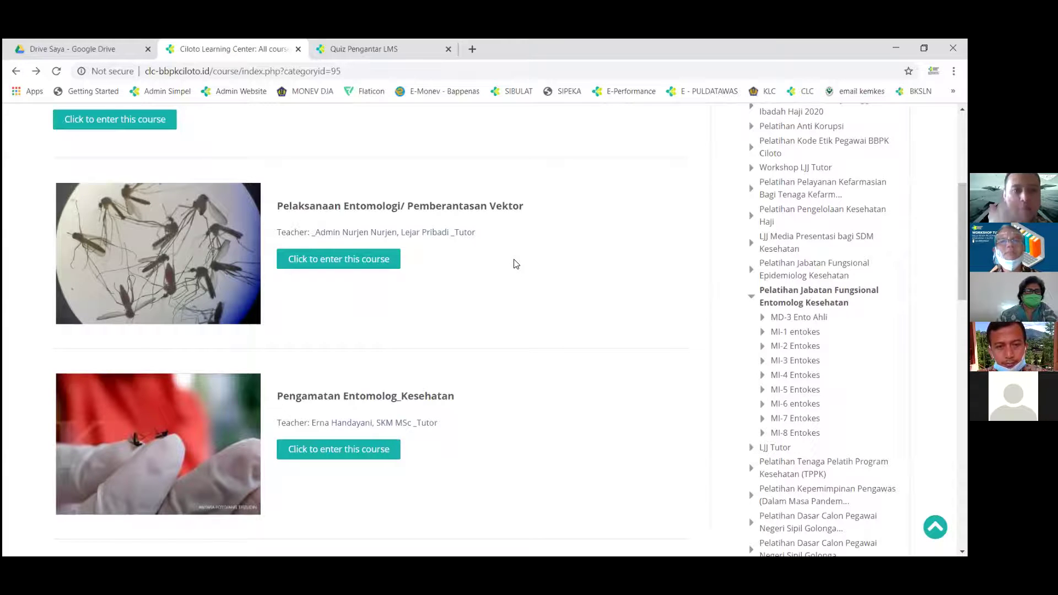
{"action": "scroll", "coordinate": [515, 263], "scroll_direction": "down", "scroll_amount": 3}
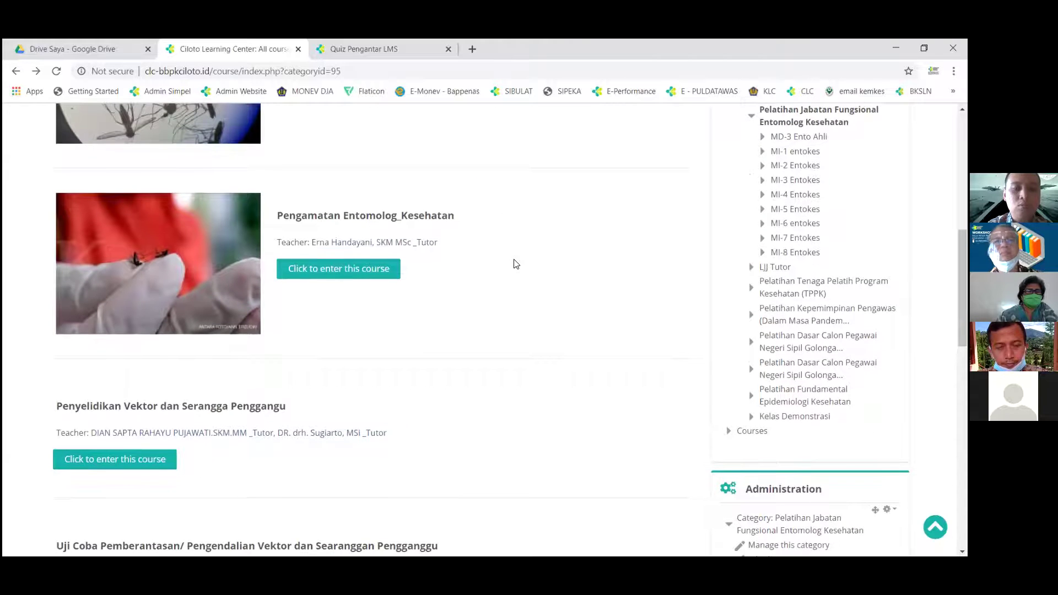
{"action": "scroll", "coordinate": [516, 264], "scroll_direction": "down", "scroll_amount": 2}
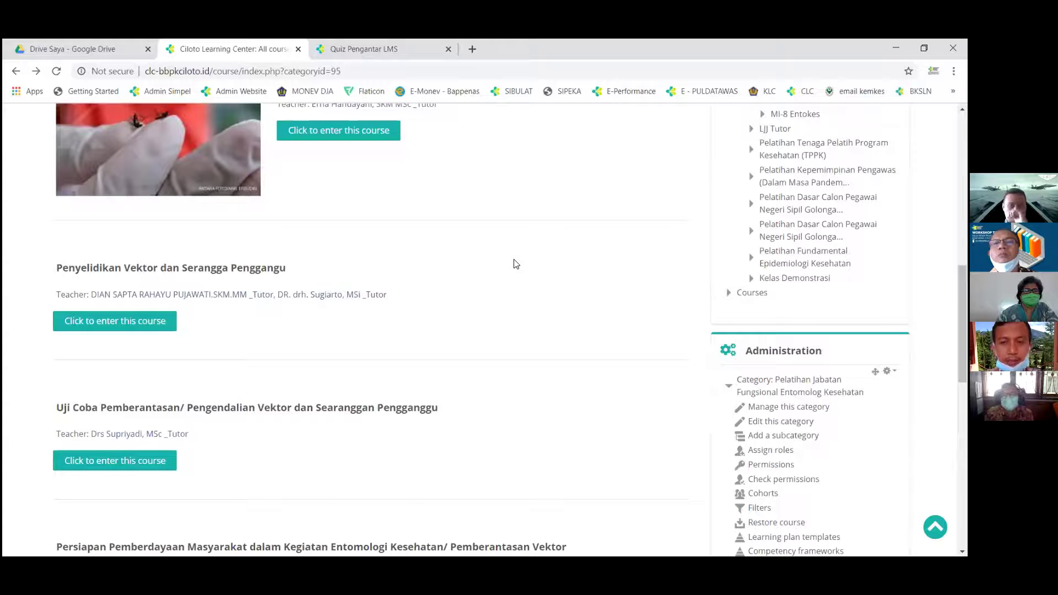
{"action": "scroll", "coordinate": [517, 264], "scroll_direction": "up", "scroll_amount": 4}
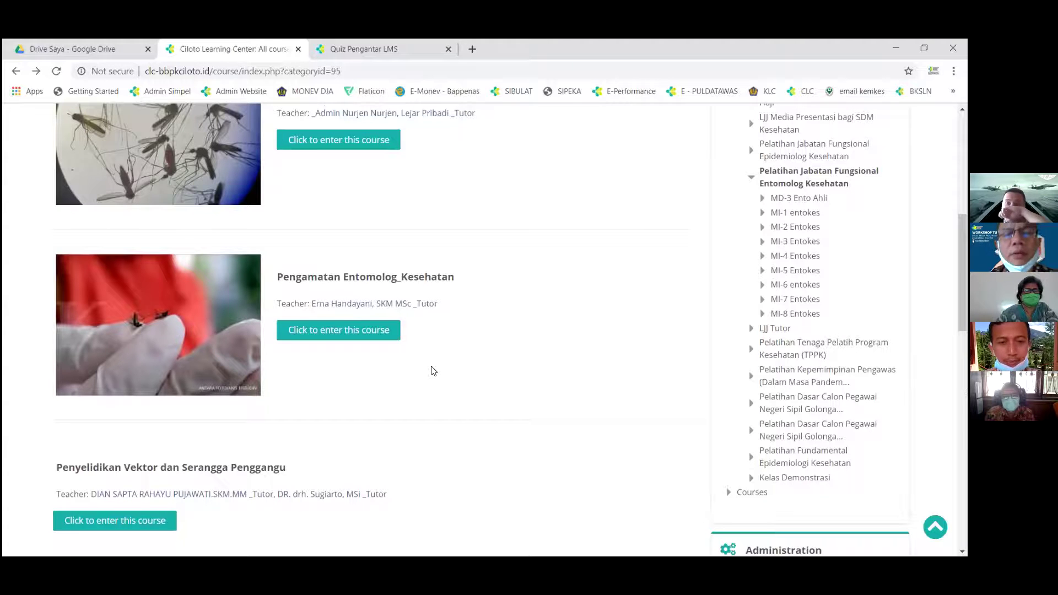
Step: Open the Fitur Utama page and go from its Kelas Digital feature to the KELAS DIGITAL category
{"action": "scroll", "coordinate": [433, 370], "scroll_direction": "up", "scroll_amount": 8}
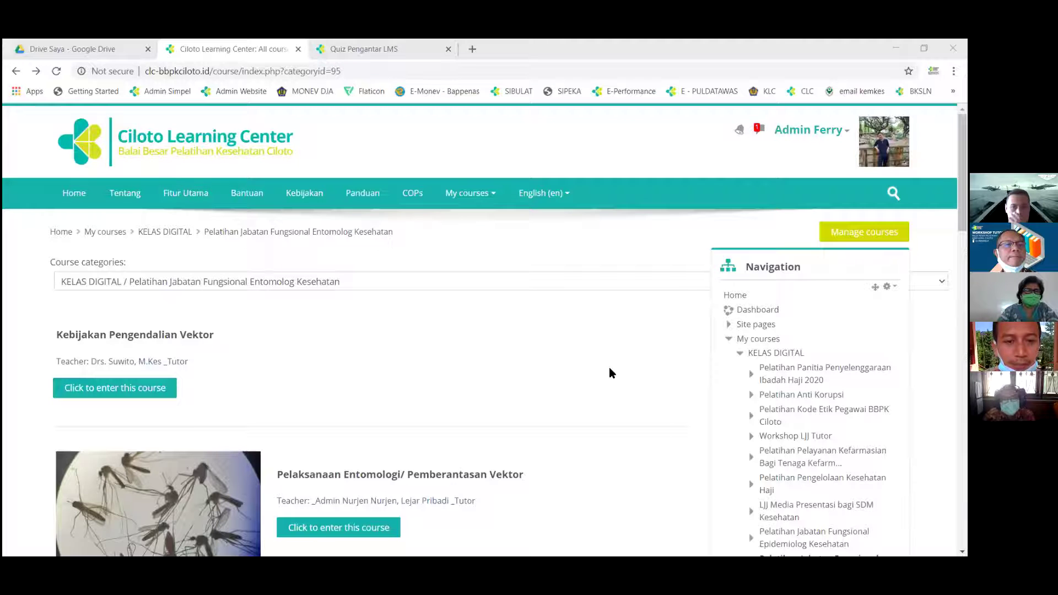
{"action": "left_click", "coordinate": [190, 194]}
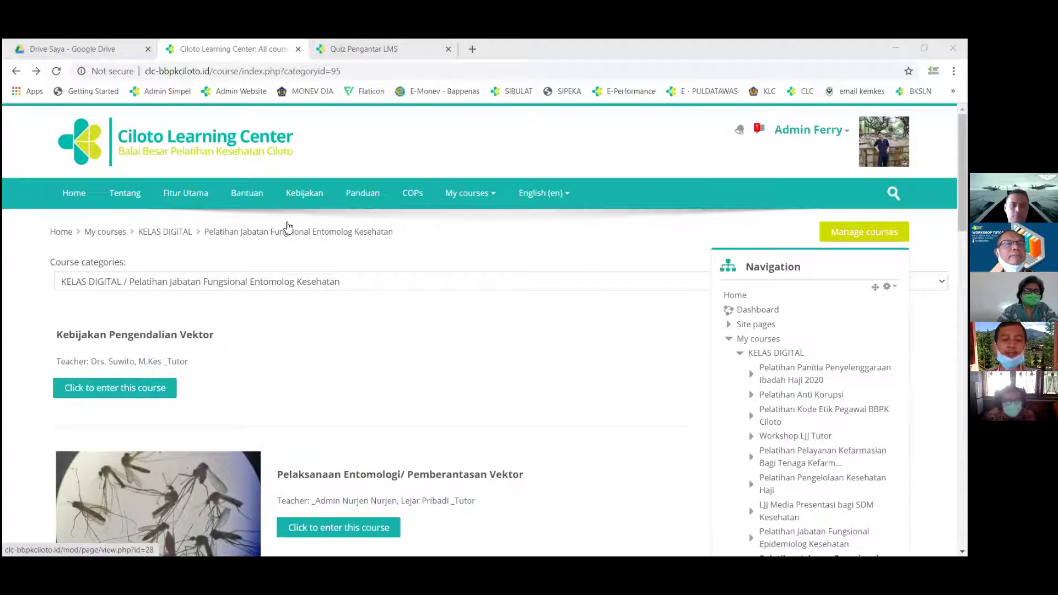
{"action": "scroll", "coordinate": [378, 285], "scroll_direction": "down", "scroll_amount": 1}
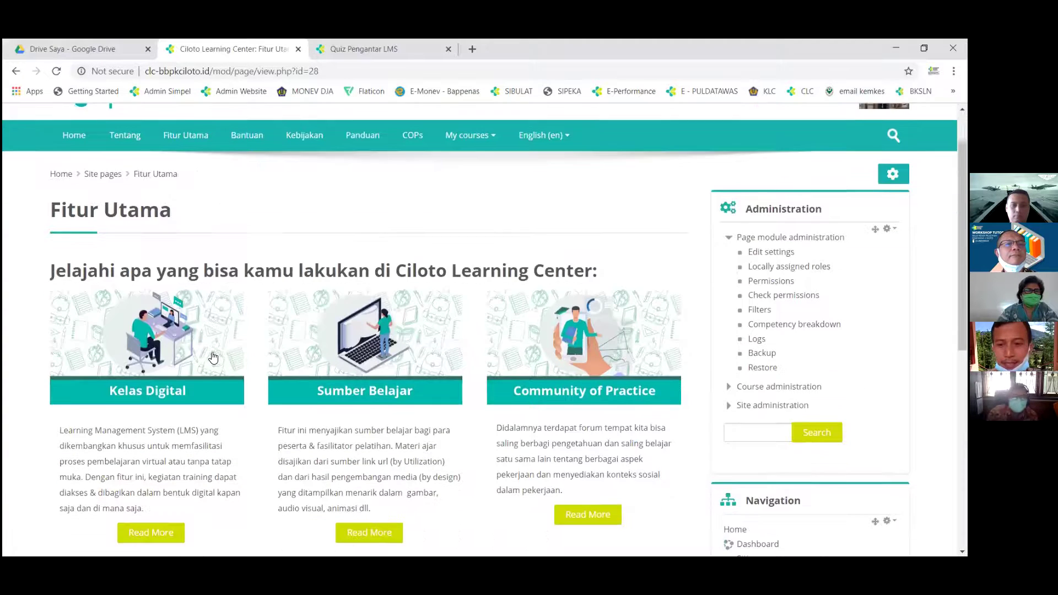
{"action": "left_click", "coordinate": [452, 385]}
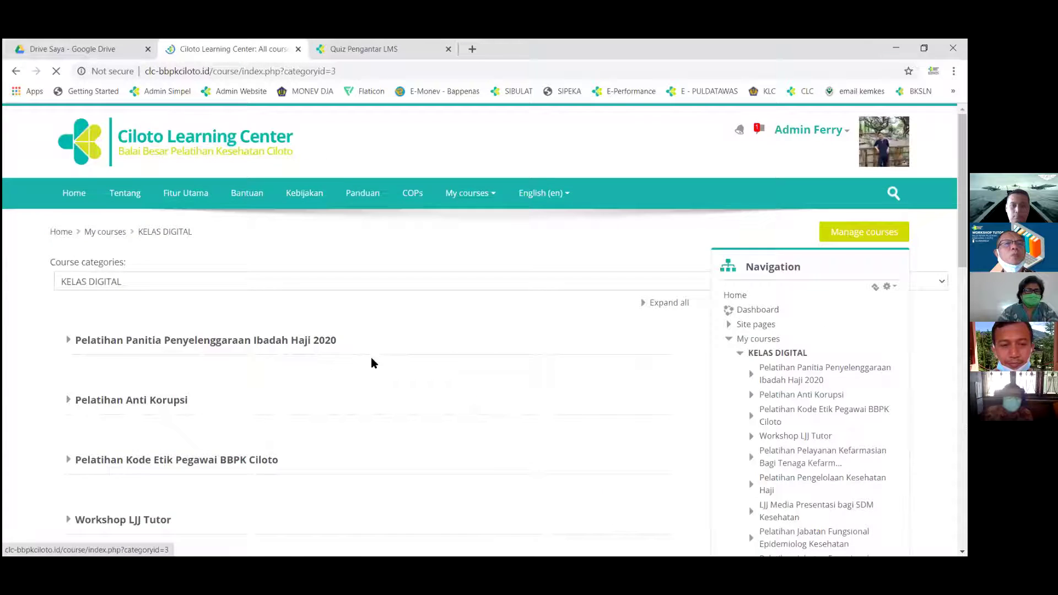
Step: Open the Workshop LJJ Tutor category and bring up the activity report of its Pengelolaan Kelas dan Bahan Ajar course
{"action": "scroll", "coordinate": [371, 361], "scroll_direction": "down", "scroll_amount": 1}
{"action": "left_click", "coordinate": [574, 443]}
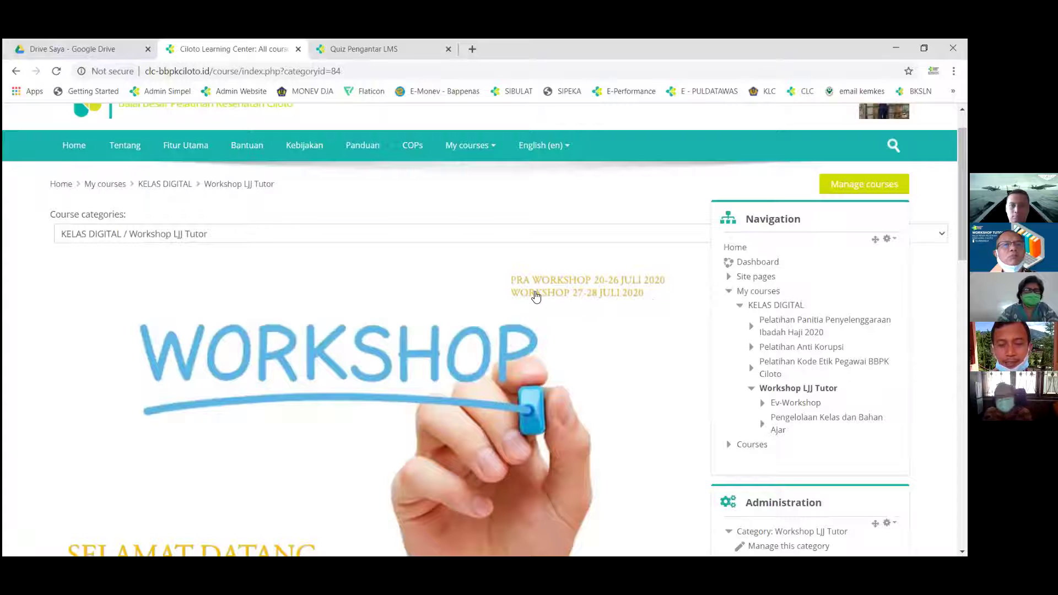
{"action": "scroll", "coordinate": [780, 332], "scroll_direction": "down", "scroll_amount": 2}
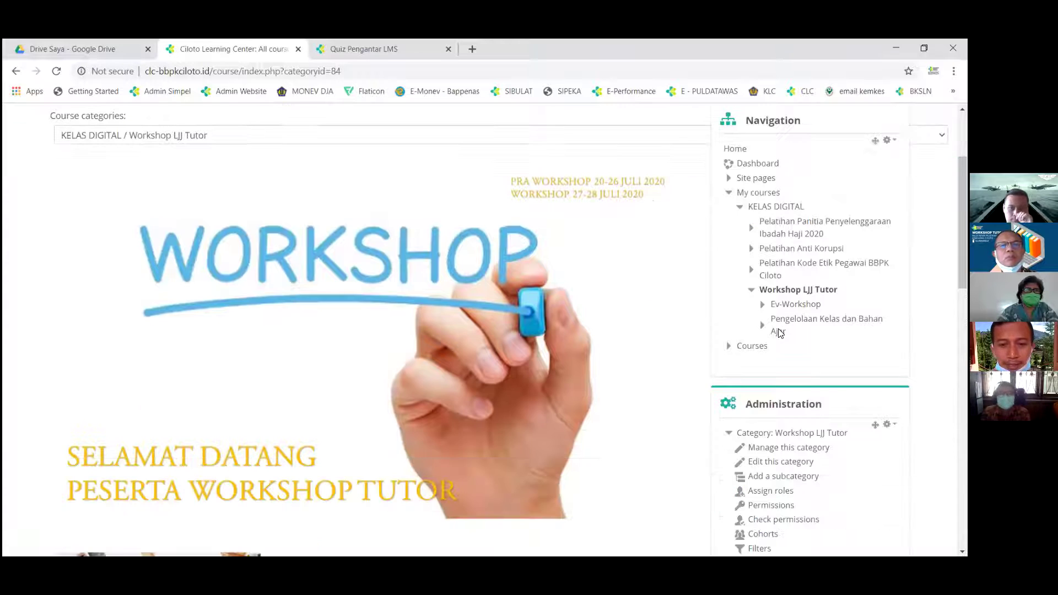
{"action": "left_click", "coordinate": [567, 353]}
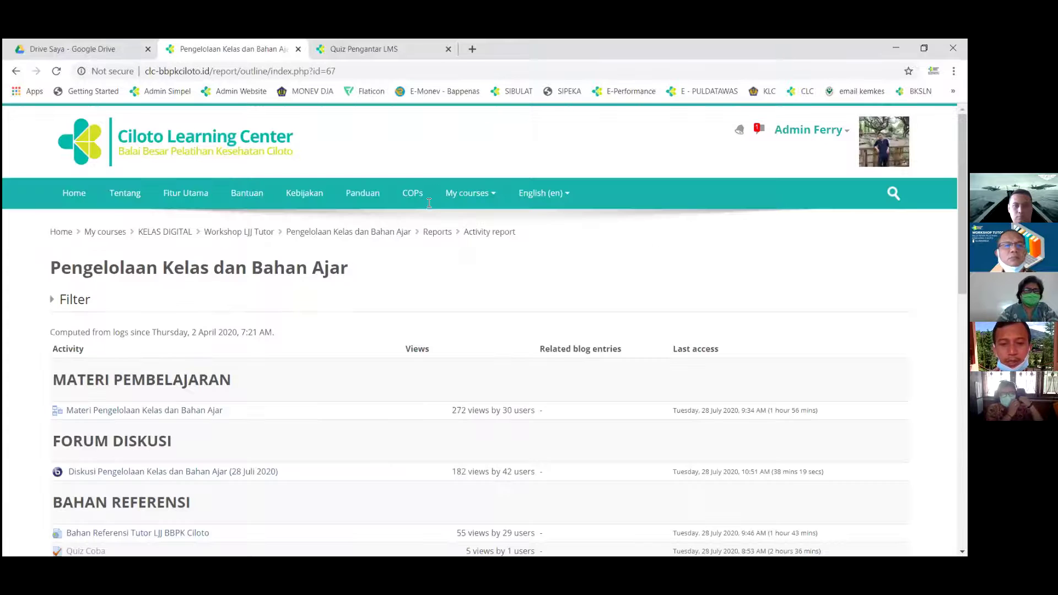
Step: Glance over the activity report, return to the course and bring up its course participation report
{"action": "scroll", "coordinate": [563, 318], "scroll_direction": "down", "scroll_amount": 2}
{"action": "scroll", "coordinate": [563, 317], "scroll_direction": "up", "scroll_amount": 1}
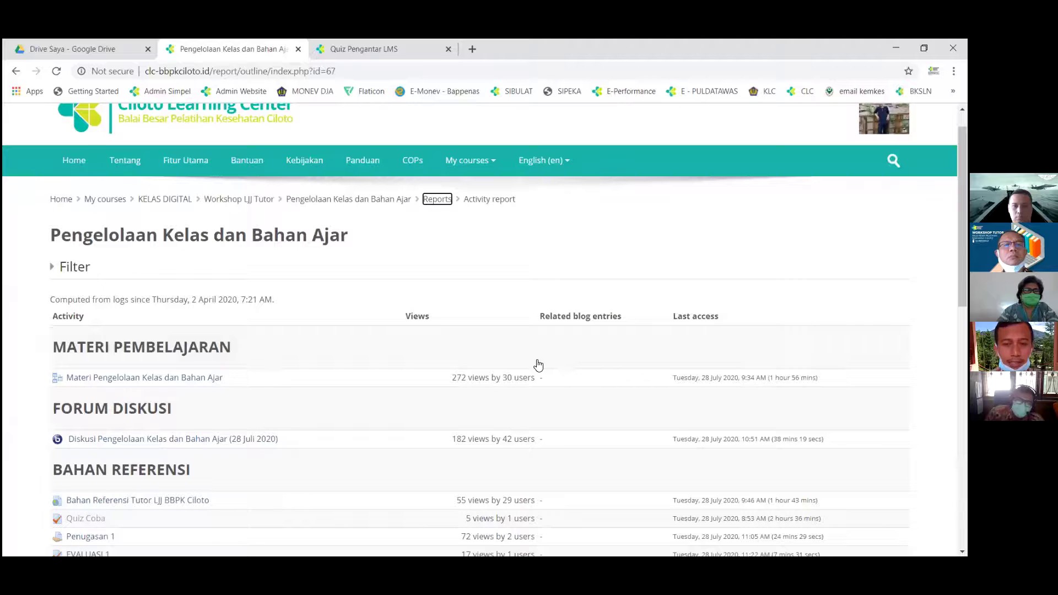
{"action": "key", "text": "alt+Left"}
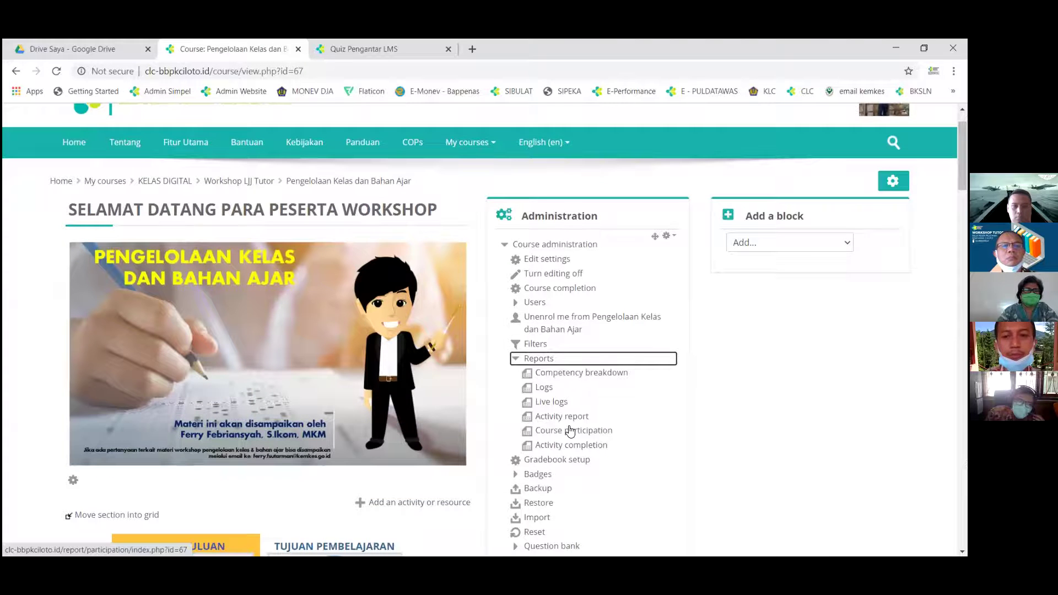
{"action": "left_click", "coordinate": [570, 431]}
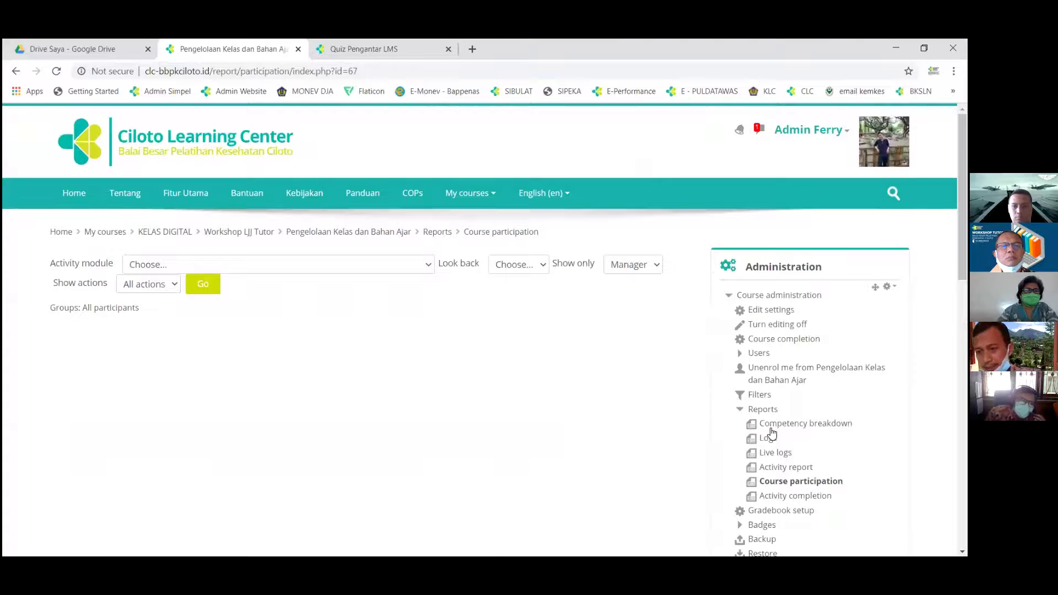
Step: Open the course's activity completion report and review which activities each participant has completed
{"action": "scroll", "coordinate": [771, 431], "scroll_direction": "down", "scroll_amount": 1}
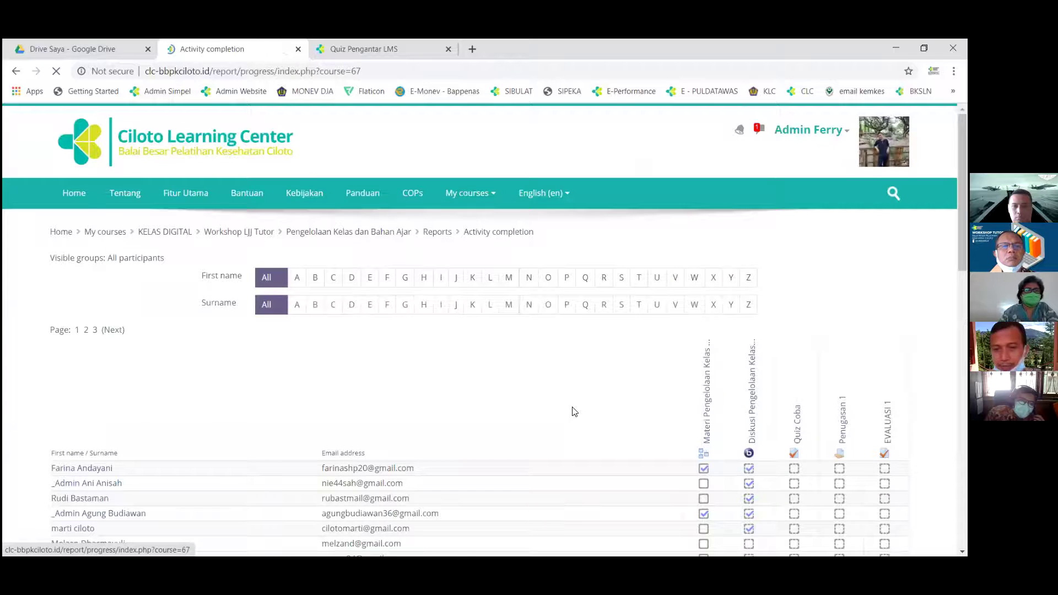
{"action": "scroll", "coordinate": [575, 412], "scroll_direction": "down", "scroll_amount": 3}
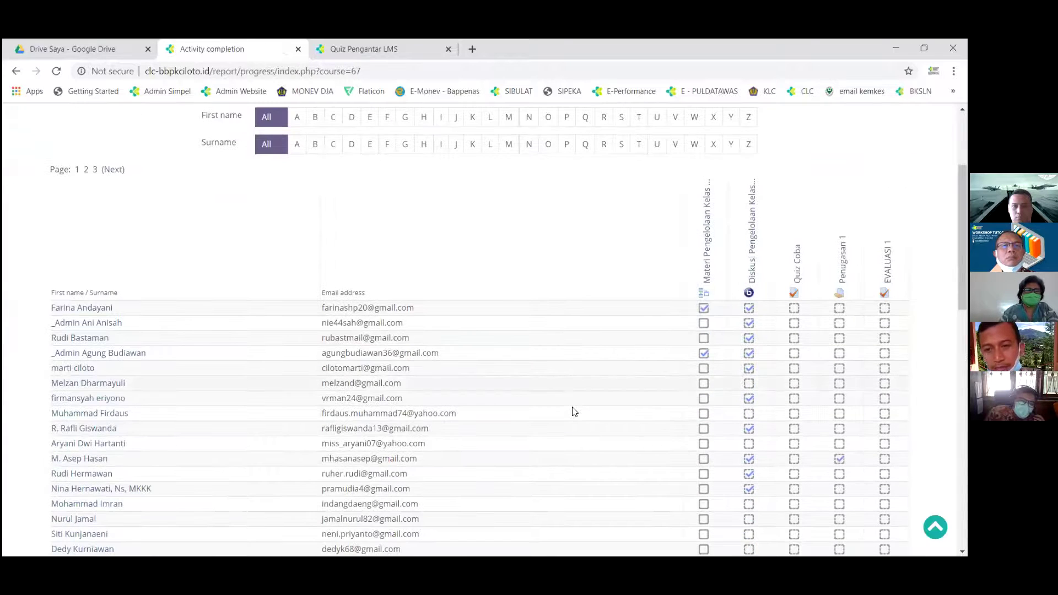
{"action": "scroll", "coordinate": [575, 411], "scroll_direction": "down", "scroll_amount": 2}
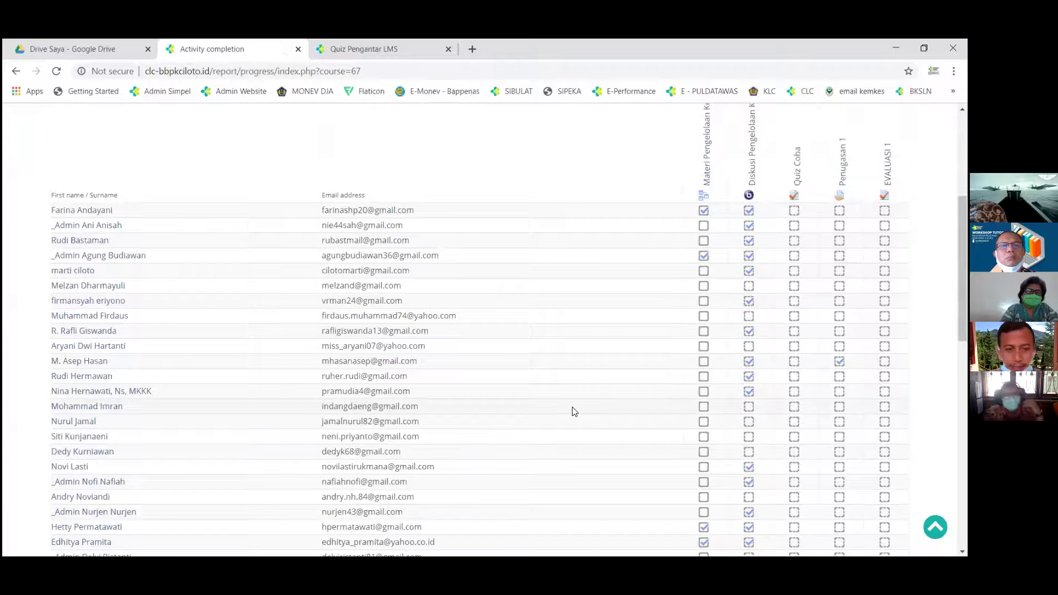
{"action": "scroll", "coordinate": [575, 411], "scroll_direction": "down", "scroll_amount": 2}
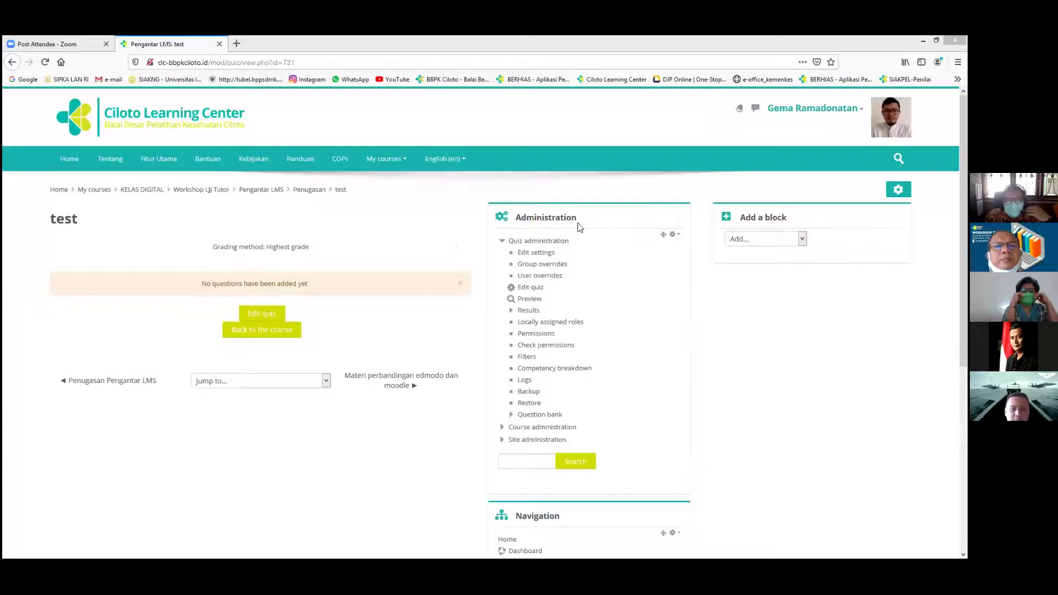
Step: Add 10 random questions from the Pre - Post Test PPIH category to the test quiz in Pengantar LMS
{"action": "left_click", "coordinate": [271, 315]}
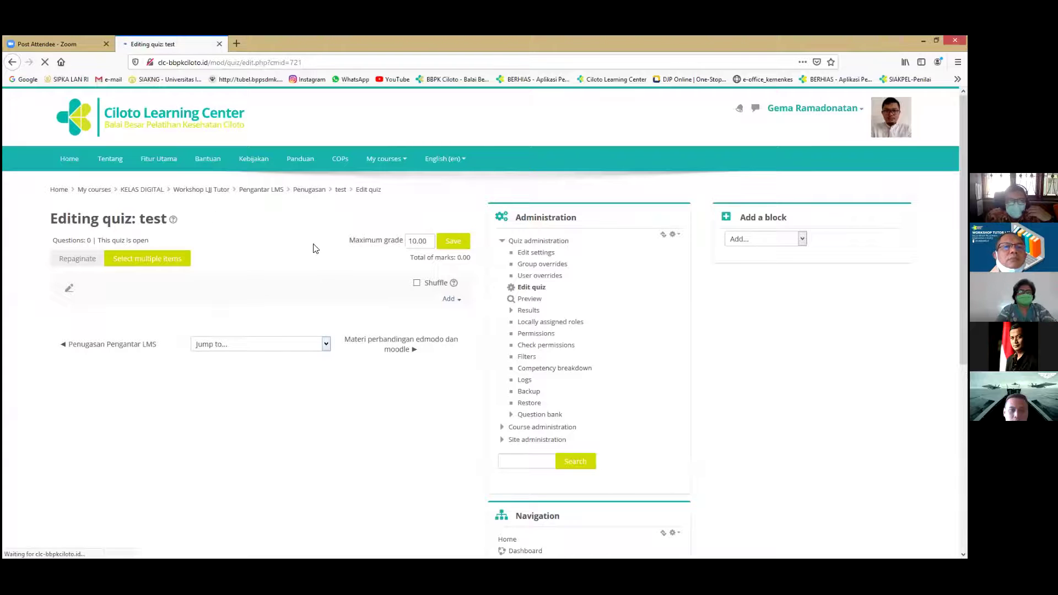
{"action": "left_click", "coordinate": [449, 301]}
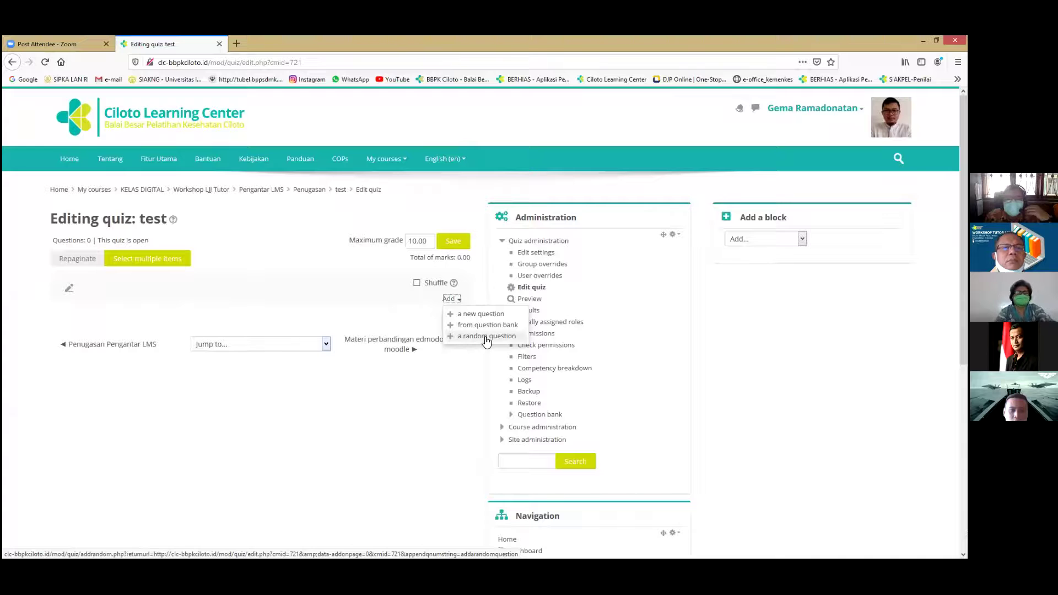
{"action": "left_click", "coordinate": [486, 336]}
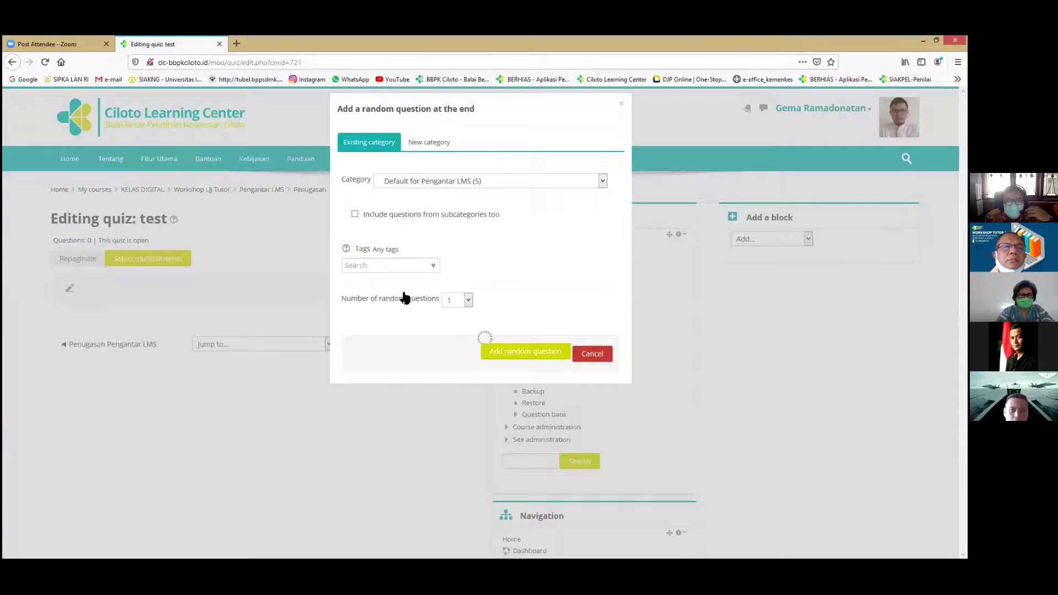
{"action": "left_click", "coordinate": [604, 184]}
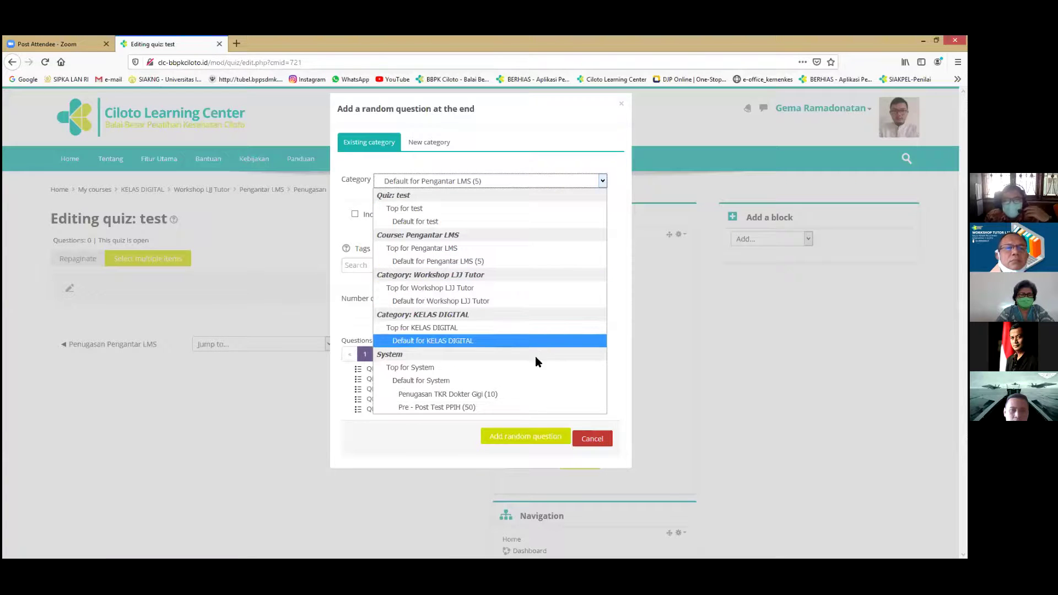
{"action": "left_click", "coordinate": [500, 407]}
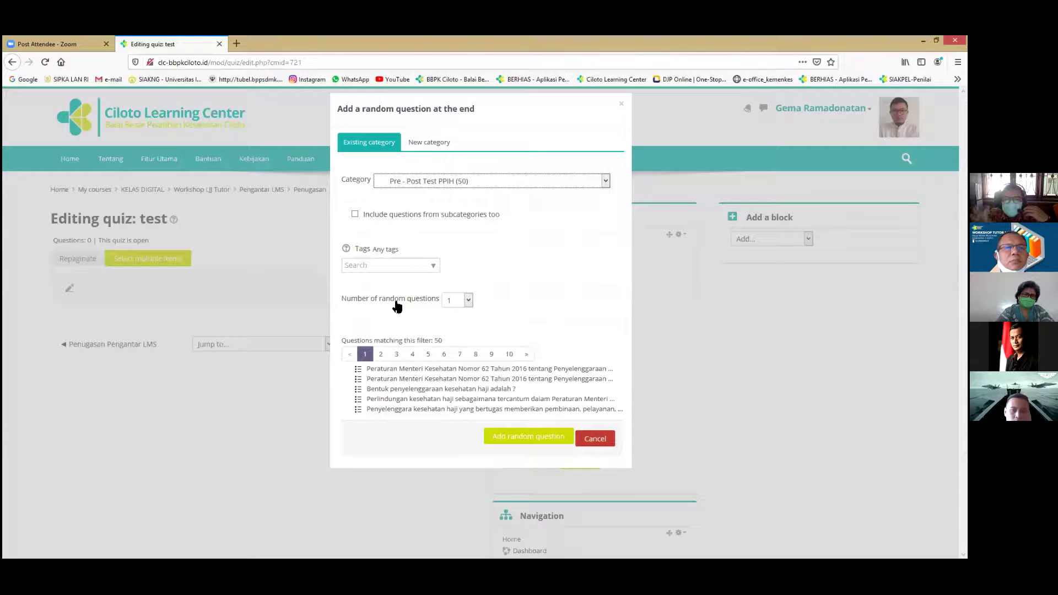
{"action": "left_click", "coordinate": [468, 302]}
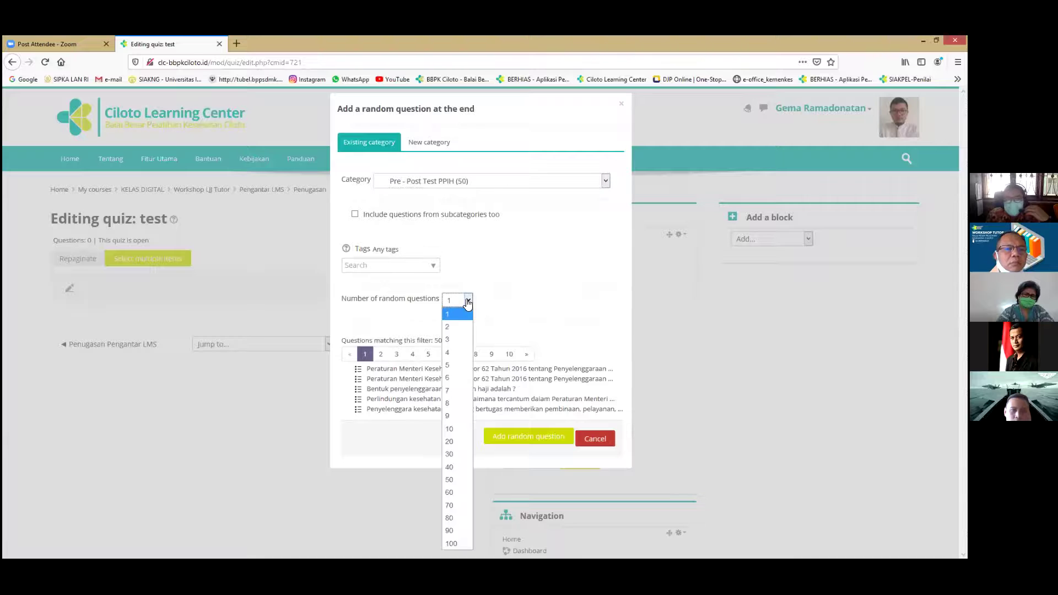
{"action": "left_click", "coordinate": [449, 429]}
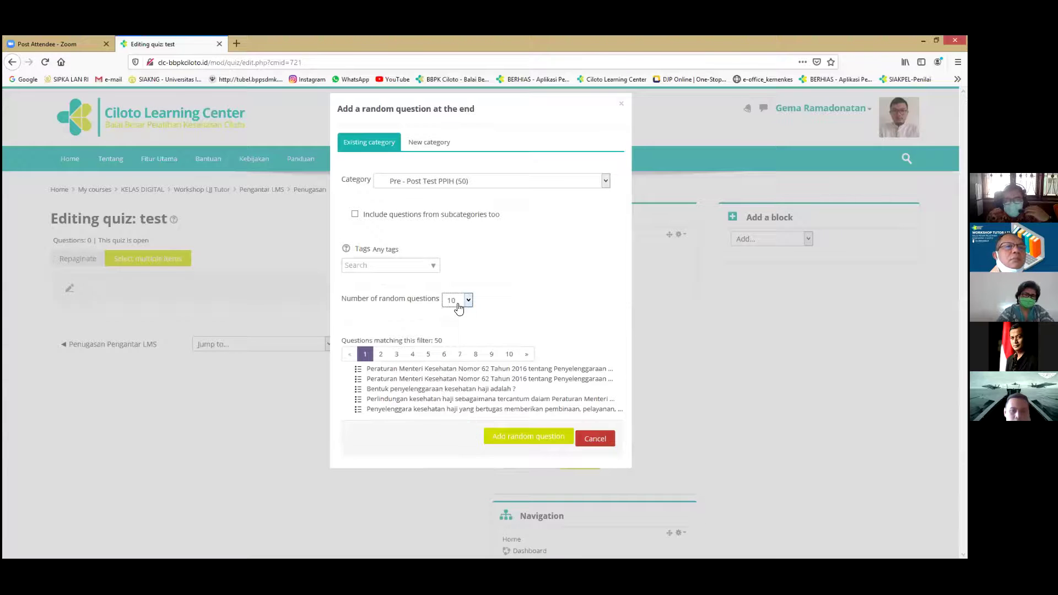
{"action": "left_click", "coordinate": [538, 438]}
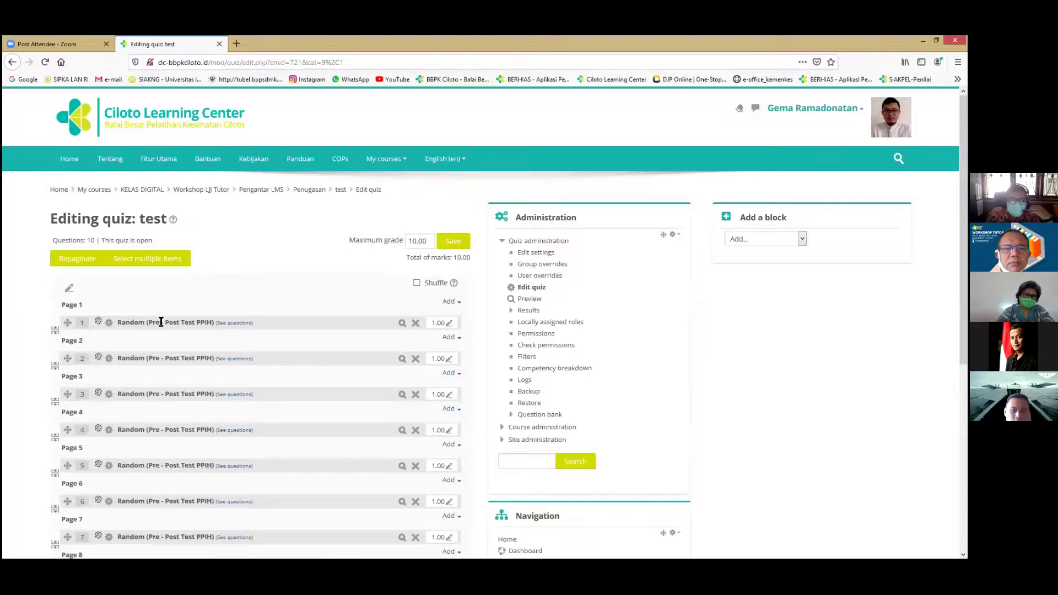
Step: Examine the quiz's random question entries and the Pre - Post Test PPIH questions behind the first one, returning to quiz editing
{"action": "scroll", "coordinate": [143, 358], "scroll_direction": "down", "scroll_amount": 5}
{"action": "scroll", "coordinate": [143, 329], "scroll_direction": "up", "scroll_amount": 3}
{"action": "left_click", "coordinate": [234, 271]}
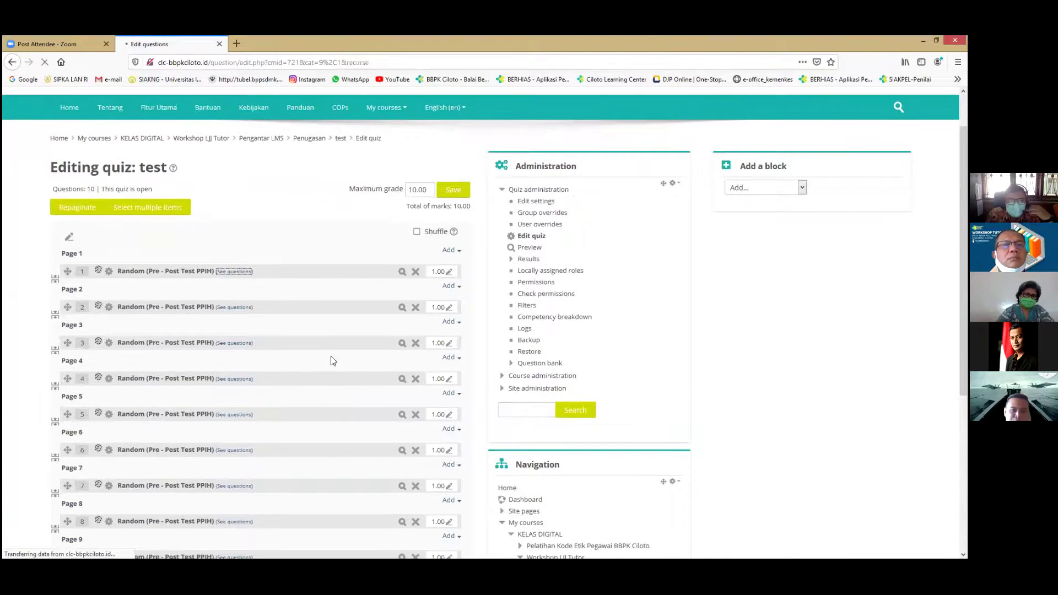
{"action": "scroll", "coordinate": [246, 321], "scroll_direction": "down", "scroll_amount": 3}
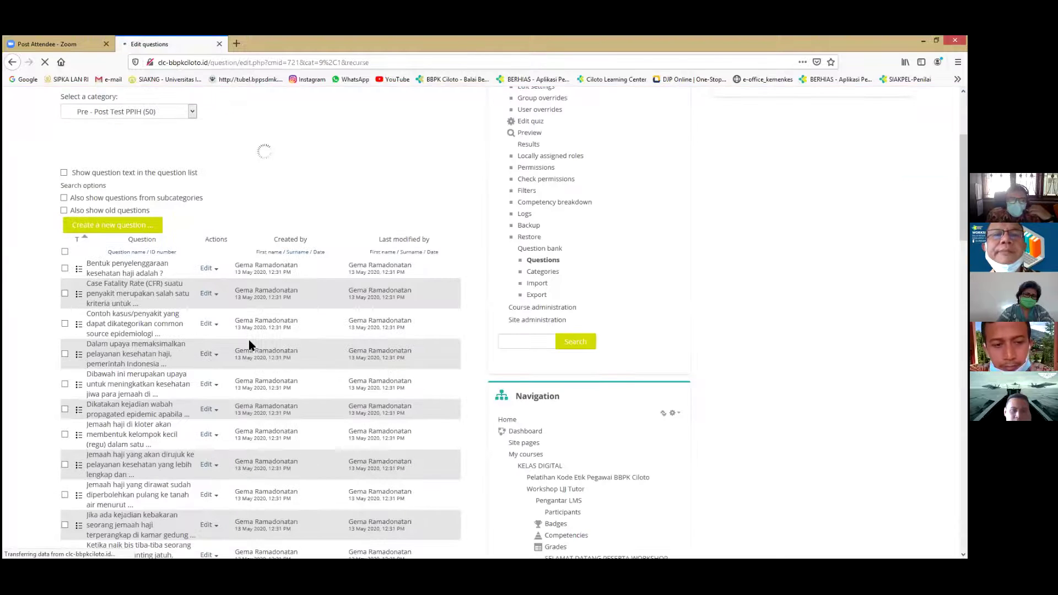
{"action": "scroll", "coordinate": [249, 342], "scroll_direction": "down", "scroll_amount": 10}
{"action": "scroll", "coordinate": [258, 385], "scroll_direction": "up", "scroll_amount": 12}
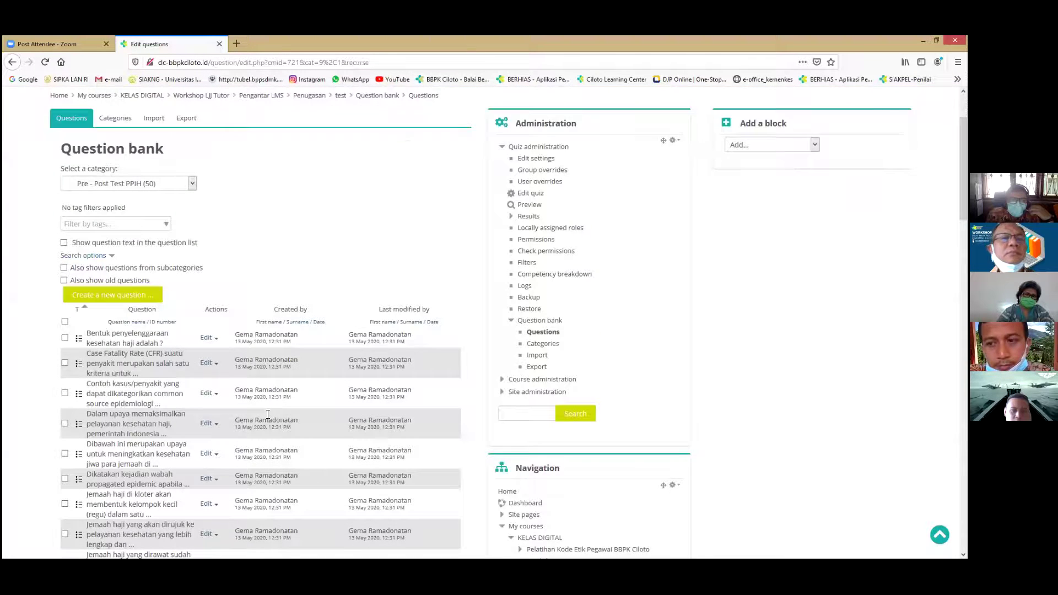
{"action": "scroll", "coordinate": [268, 414], "scroll_direction": "up", "scroll_amount": 3}
{"action": "scroll", "coordinate": [268, 415], "scroll_direction": "down", "scroll_amount": 10}
{"action": "scroll", "coordinate": [231, 331], "scroll_direction": "up", "scroll_amount": 10}
{"action": "left_click", "coordinate": [11, 62]}
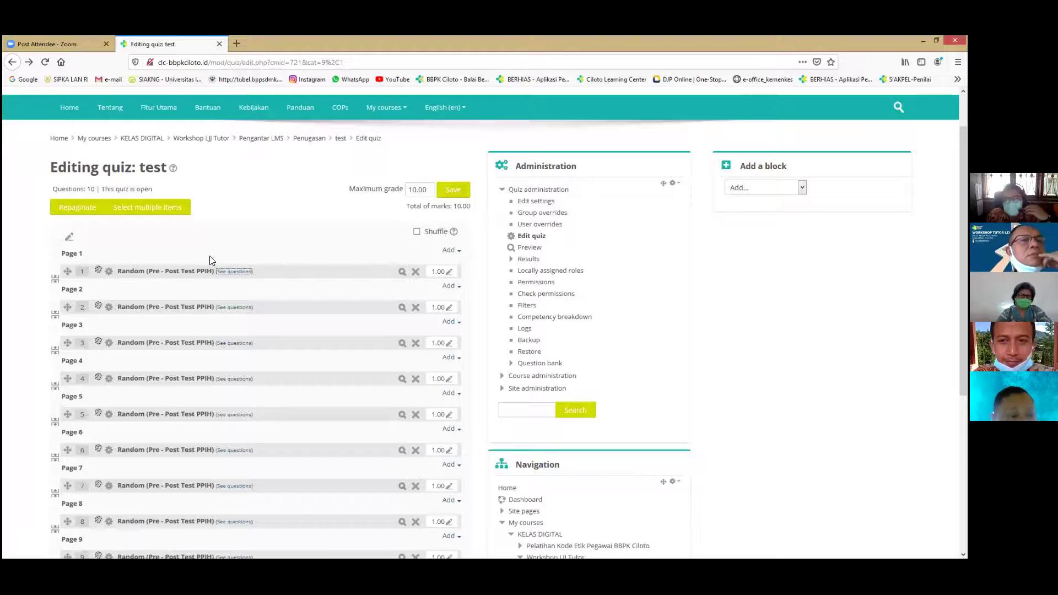
Step: Open the quiz's question bank and view the question categories it offers for selection
{"action": "left_click", "coordinate": [461, 254]}
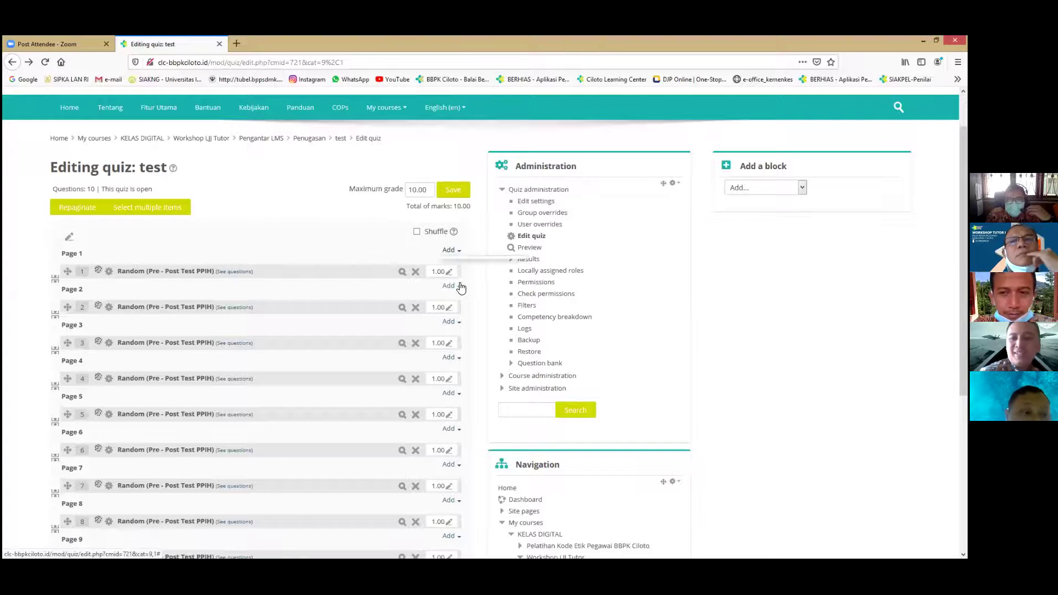
{"action": "left_click", "coordinate": [378, 242]}
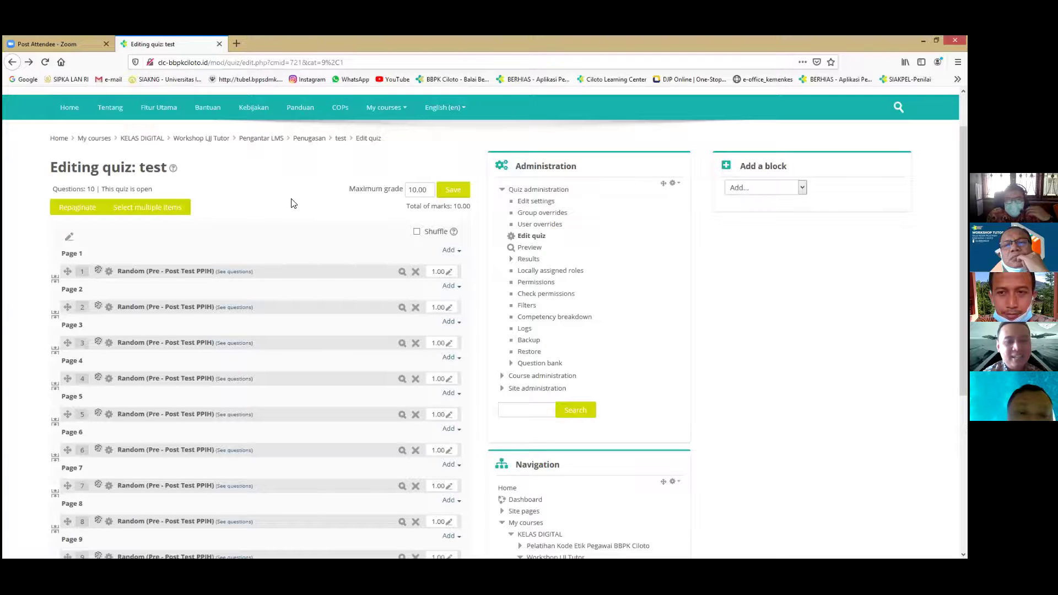
{"action": "left_click", "coordinate": [512, 364]}
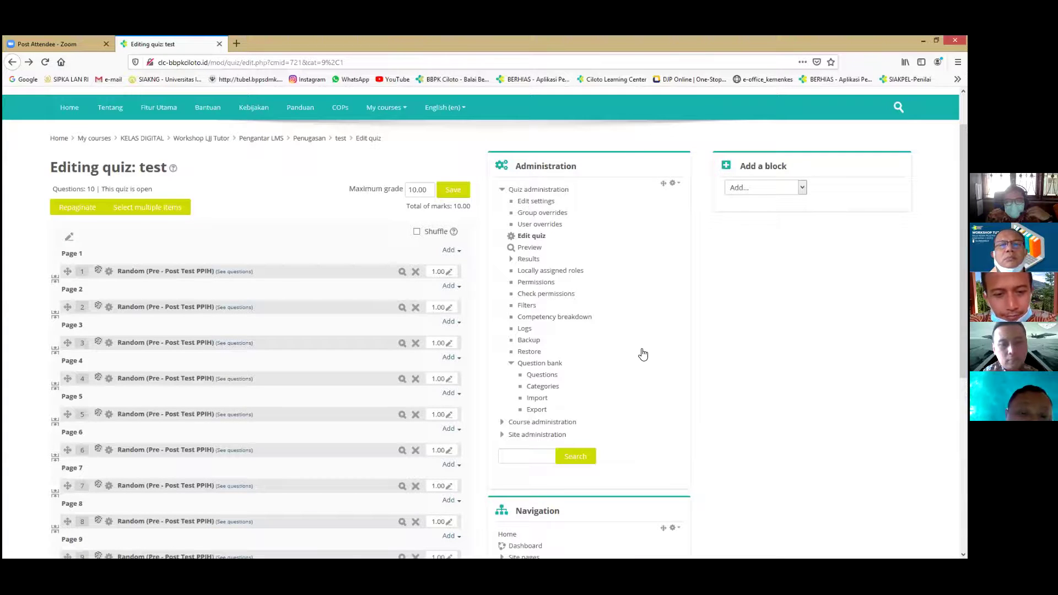
{"action": "left_click", "coordinate": [550, 363]}
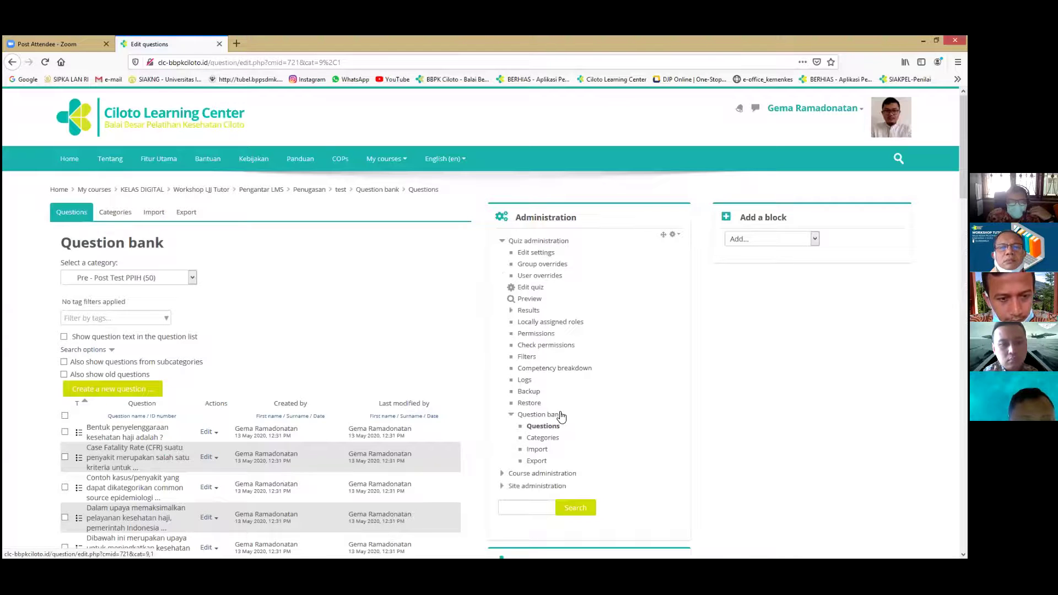
{"action": "scroll", "coordinate": [380, 284], "scroll_direction": "down", "scroll_amount": 3}
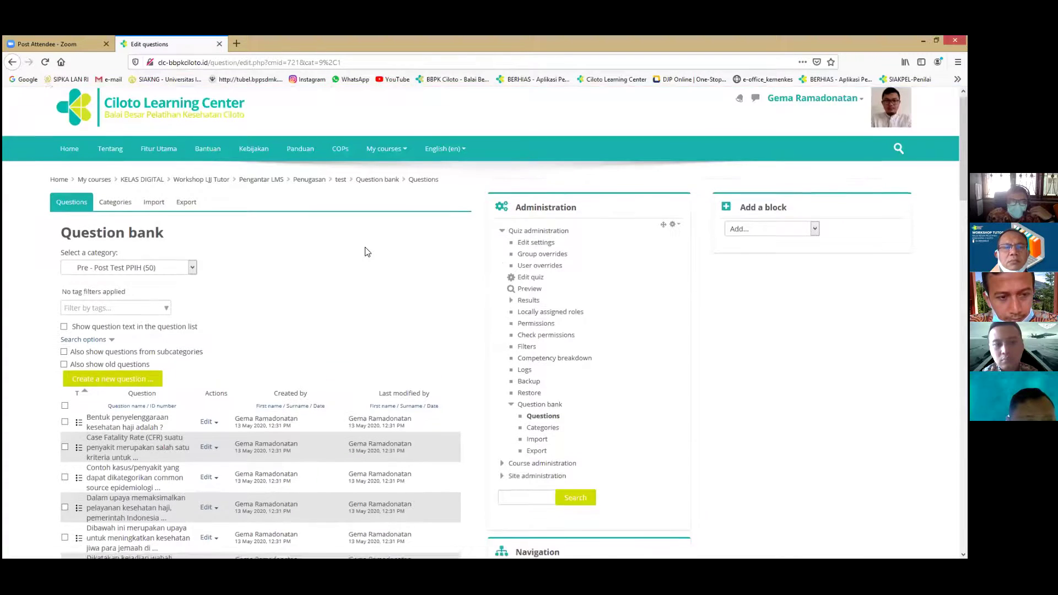
{"action": "left_click", "coordinate": [192, 175]}
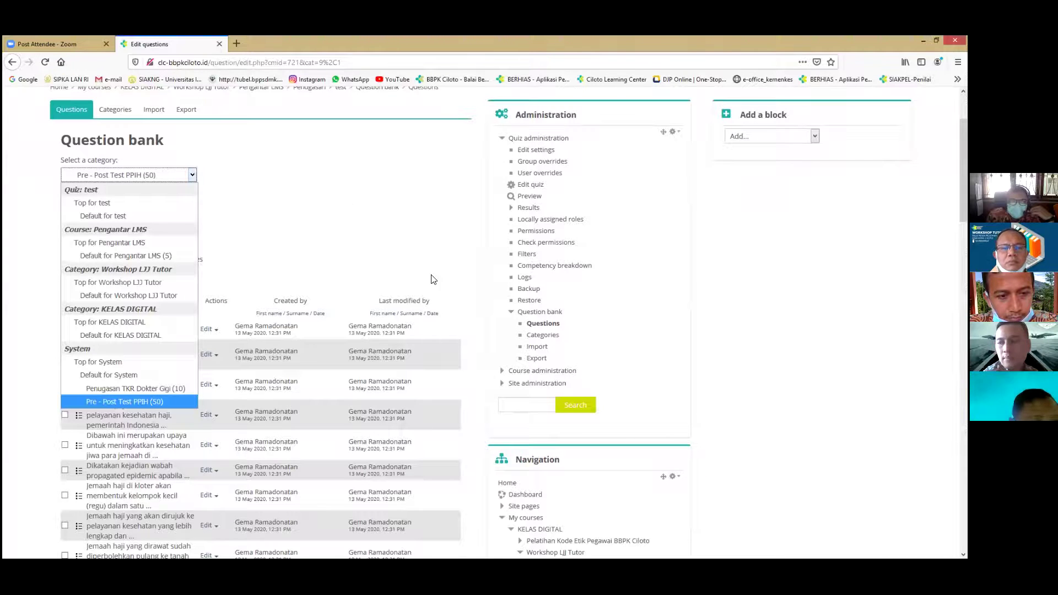
{"action": "left_click", "coordinate": [263, 212]}
Step: Open the question bank's category management page and review the categories from Quiz: test down to the form for adding one
{"action": "left_click", "coordinate": [542, 334]}
{"action": "scroll", "coordinate": [430, 290], "scroll_direction": "down", "scroll_amount": 2}
{"action": "scroll", "coordinate": [431, 292], "scroll_direction": "down", "scroll_amount": 2}
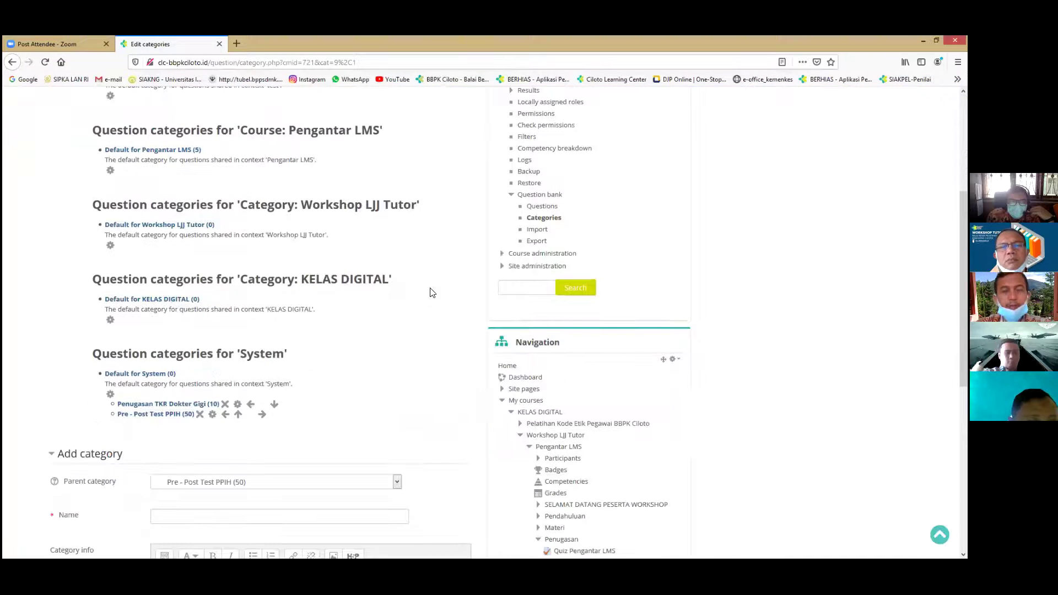
{"action": "scroll", "coordinate": [431, 292], "scroll_direction": "up", "scroll_amount": 2}
{"action": "scroll", "coordinate": [431, 287], "scroll_direction": "down", "scroll_amount": 4}
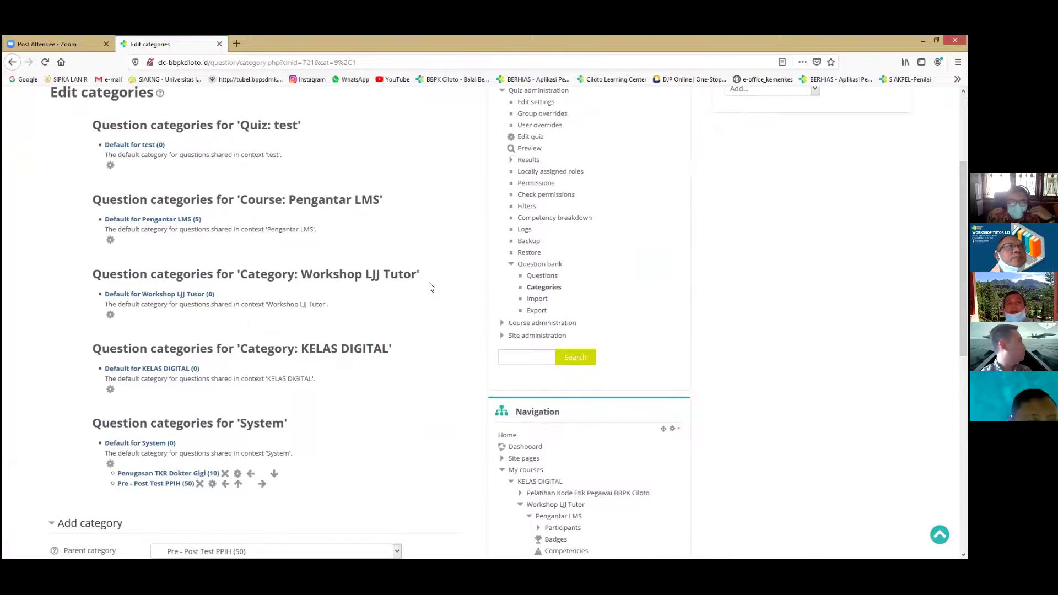
{"action": "scroll", "coordinate": [398, 244], "scroll_direction": "down", "scroll_amount": 2}
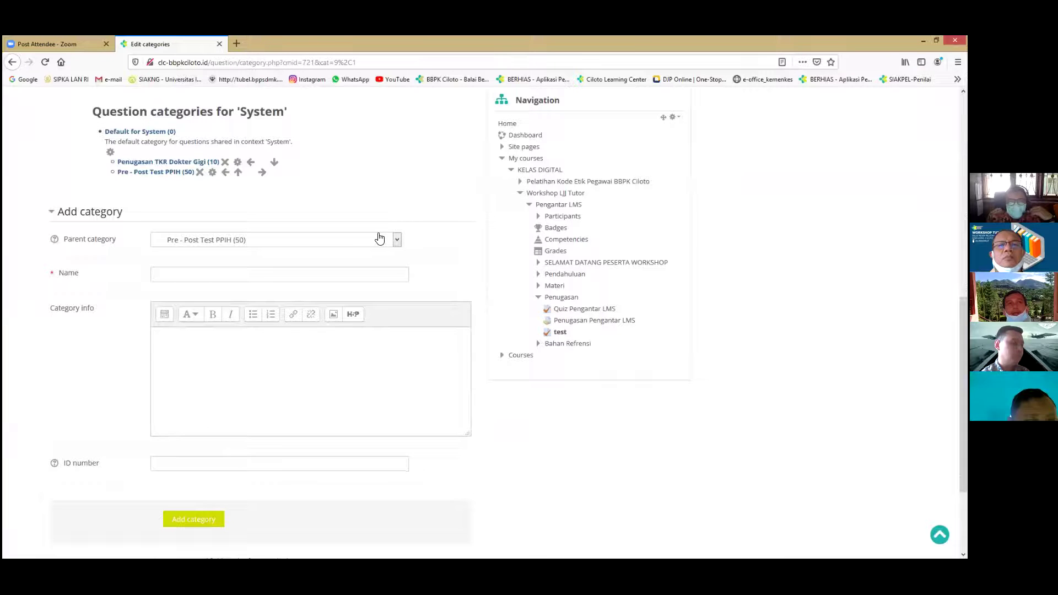
Step: Check the parent categories available for a new question category and move on to its name
{"action": "left_click", "coordinate": [398, 240]}
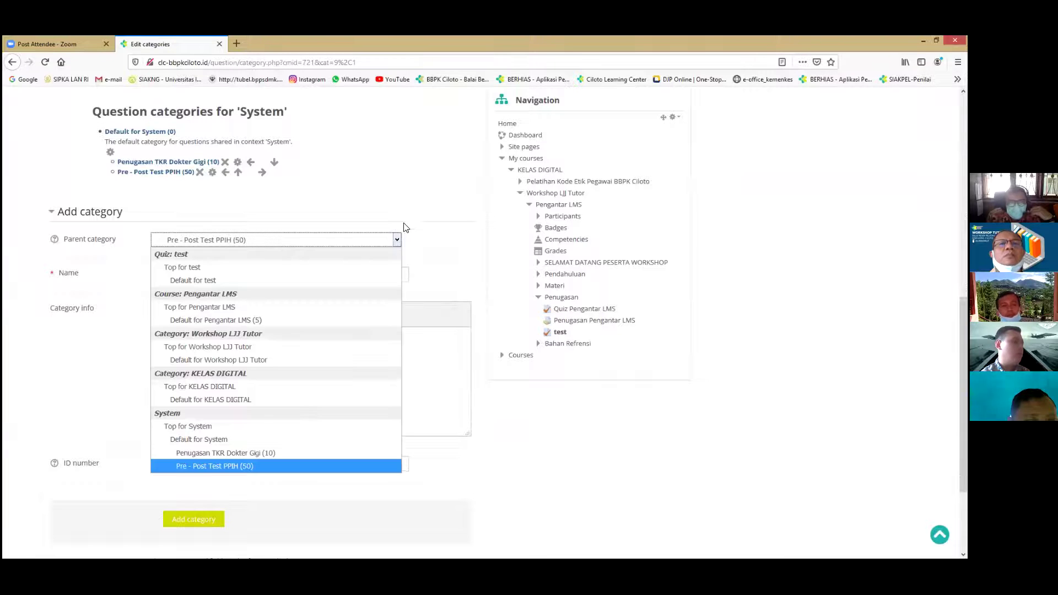
{"action": "left_click", "coordinate": [440, 227]}
{"action": "key", "text": "Tab"}
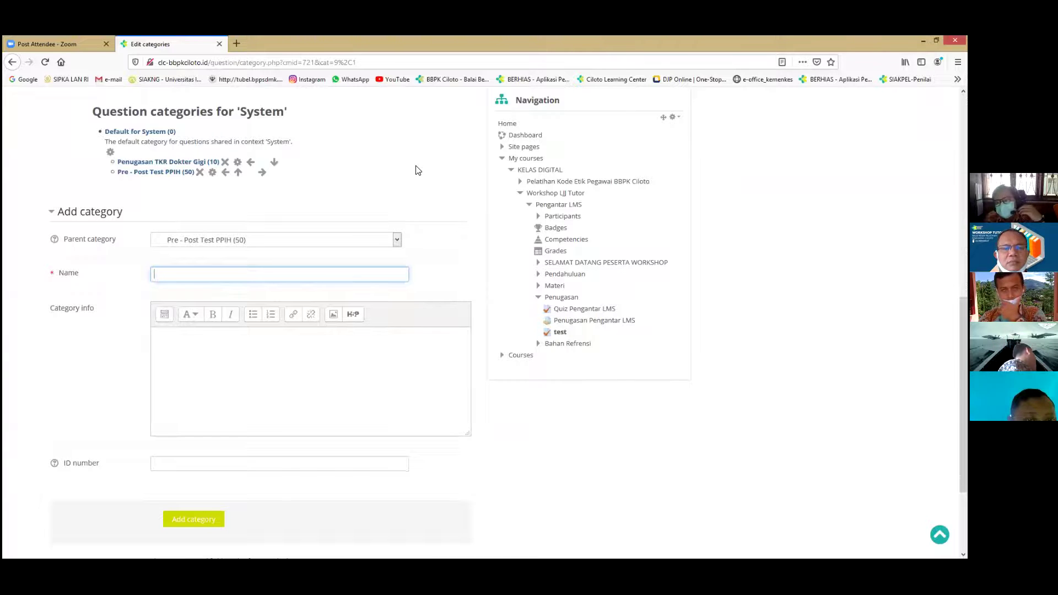
Step: Look back through the existing question categories of the quiz, course, course categories and System
{"action": "scroll", "coordinate": [401, 177], "scroll_direction": "down", "scroll_amount": 2}
{"action": "scroll", "coordinate": [421, 173], "scroll_direction": "up", "scroll_amount": 5}
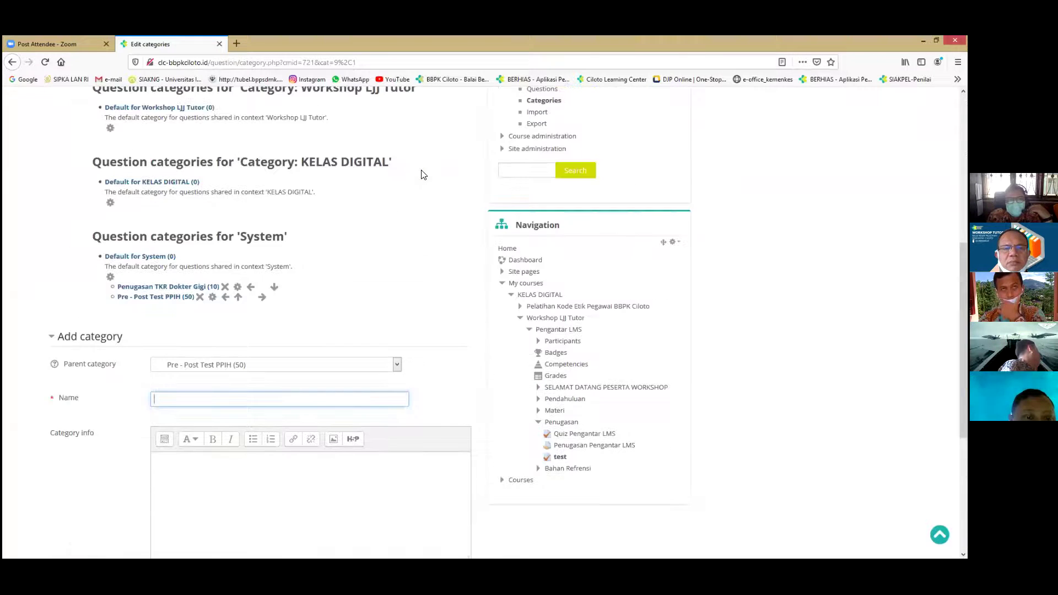
{"action": "scroll", "coordinate": [441, 198], "scroll_direction": "up", "scroll_amount": 2}
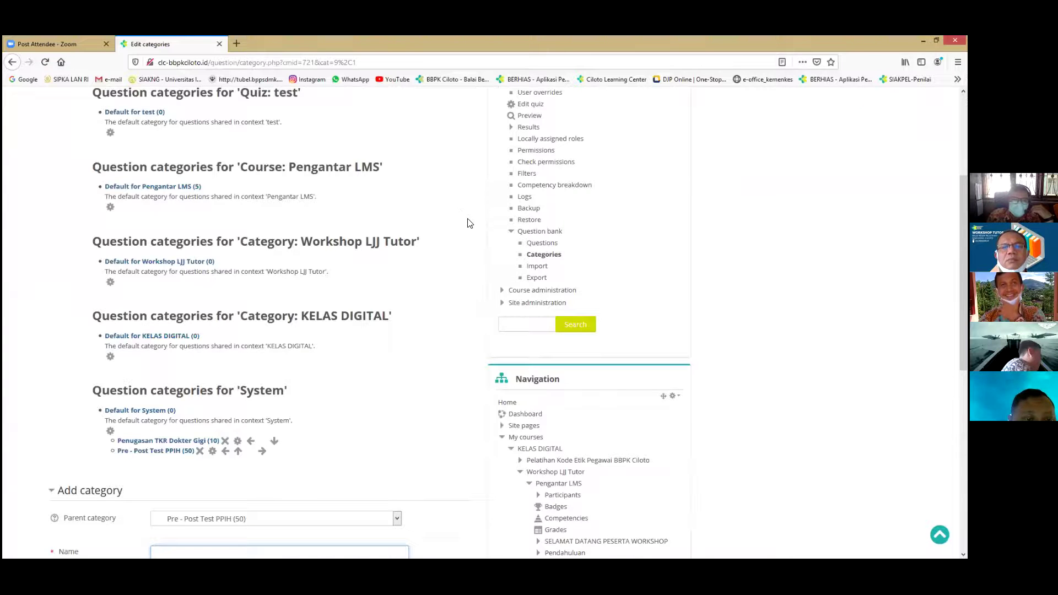
{"action": "scroll", "coordinate": [467, 220], "scroll_direction": "down", "scroll_amount": 4}
{"action": "scroll", "coordinate": [463, 215], "scroll_direction": "up", "scroll_amount": 3}
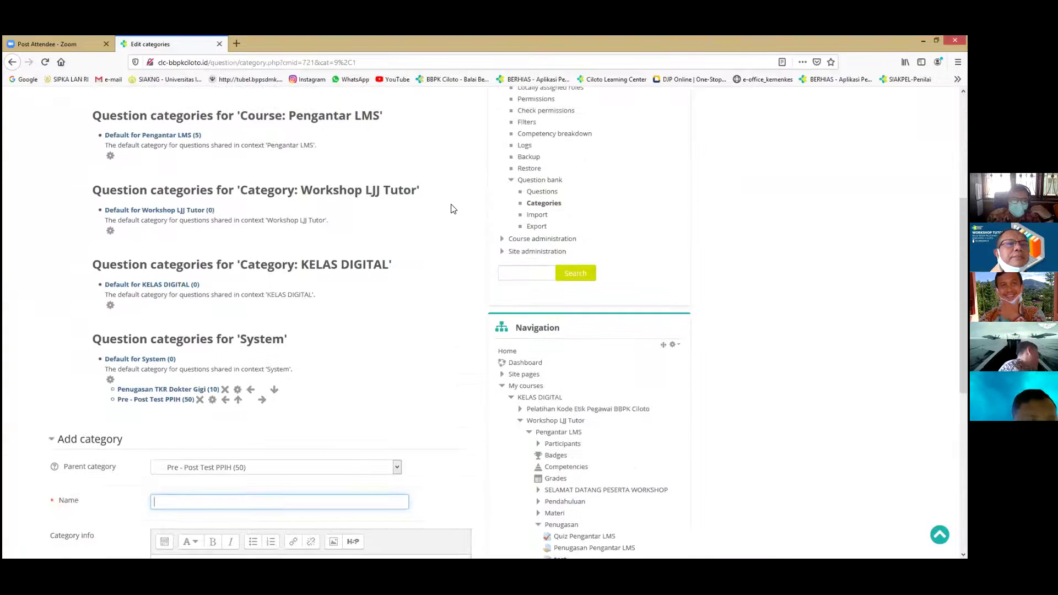
{"action": "scroll", "coordinate": [441, 209], "scroll_direction": "up", "scroll_amount": 2}
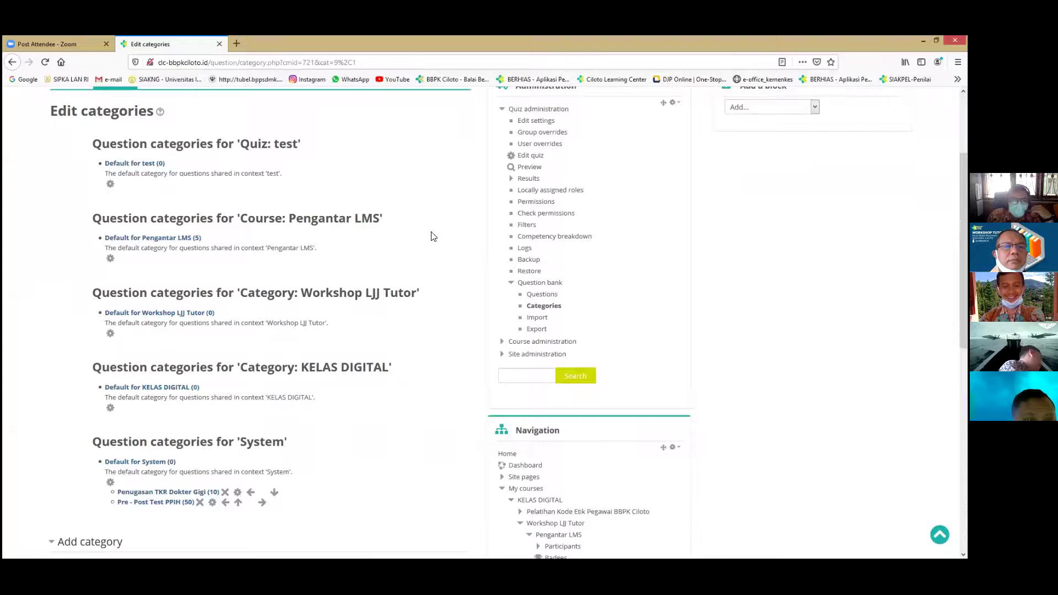
{"action": "scroll", "coordinate": [433, 234], "scroll_direction": "down", "scroll_amount": 3}
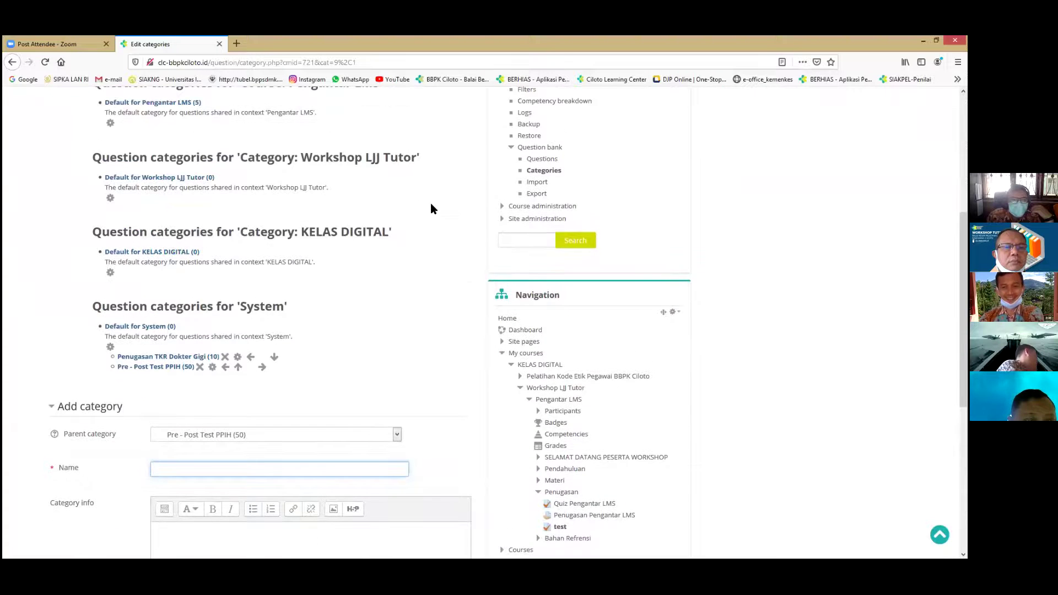
Step: Compare the existing question categories with the parent categories offered for a new one, leaving the parent selection as it is
{"action": "scroll", "coordinate": [431, 210], "scroll_direction": "up", "scroll_amount": 3}
{"action": "scroll", "coordinate": [341, 215], "scroll_direction": "up", "scroll_amount": 2}
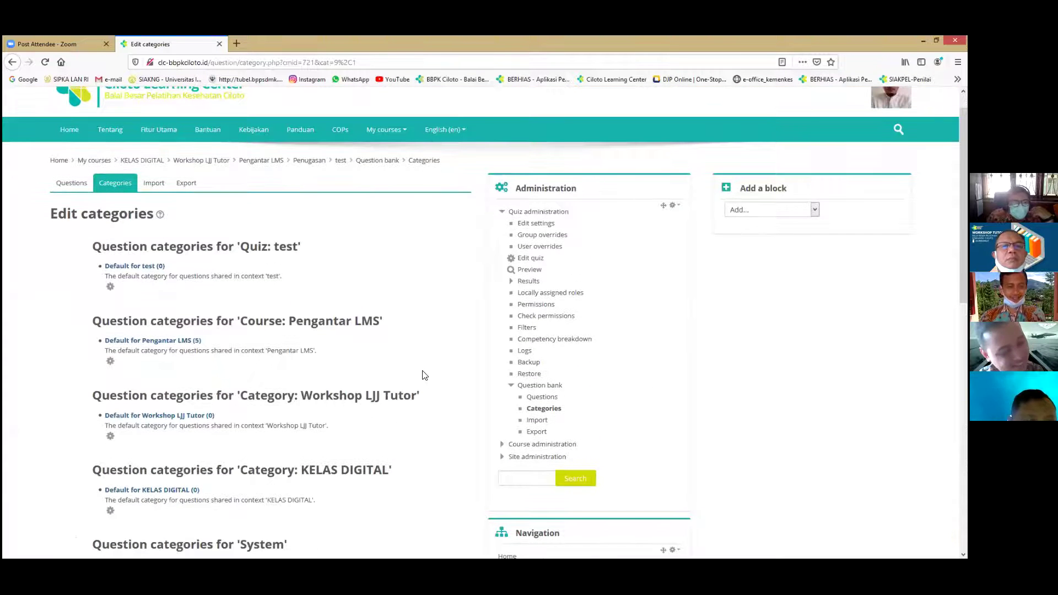
{"action": "scroll", "coordinate": [270, 190], "scroll_direction": "down", "scroll_amount": 5}
{"action": "left_click", "coordinate": [276, 416]}
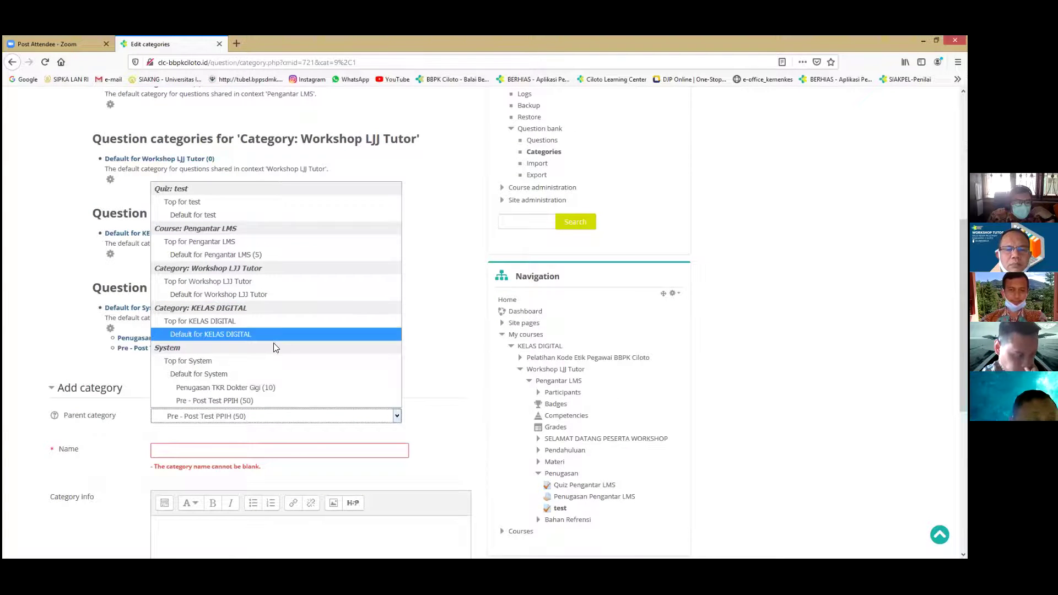
{"action": "left_click", "coordinate": [445, 398]}
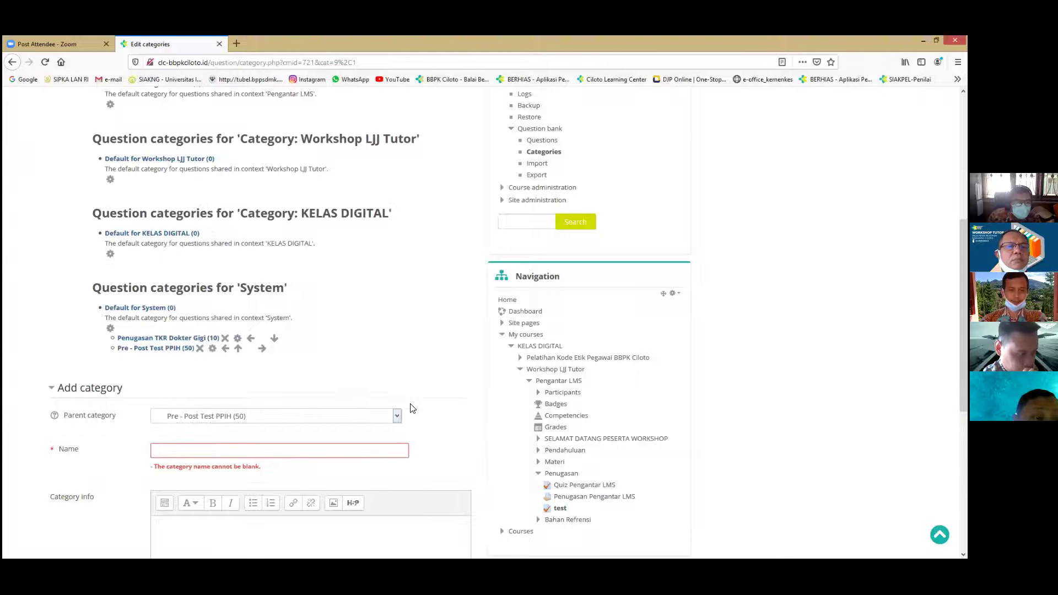
Step: Look over the category info and ID number fields for adding a category, and return to the list of existing categories
{"action": "scroll", "coordinate": [448, 342], "scroll_direction": "down", "scroll_amount": 5}
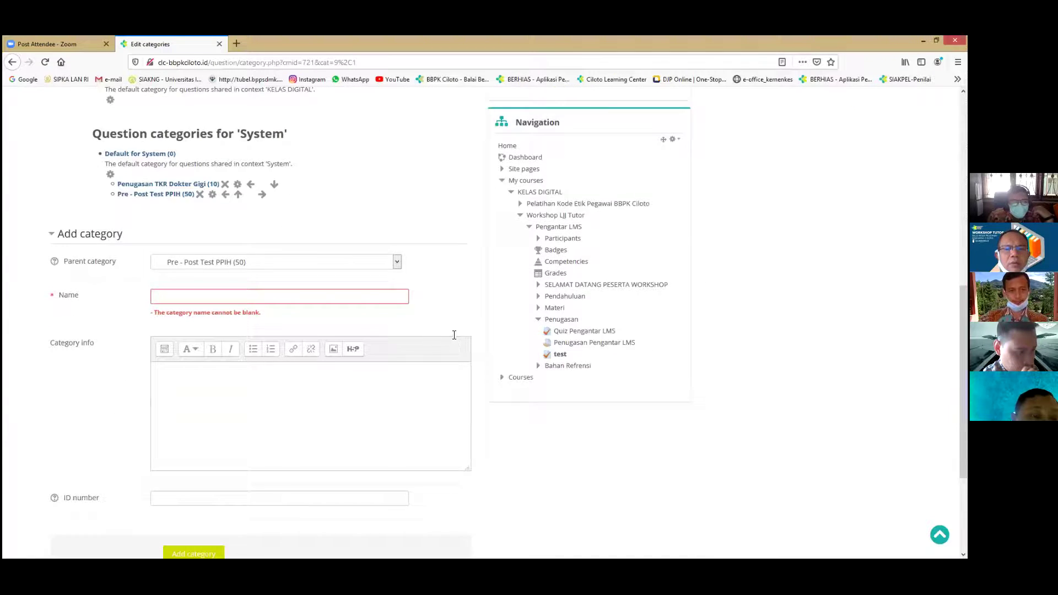
{"action": "scroll", "coordinate": [461, 339], "scroll_direction": "down", "scroll_amount": 3}
{"action": "scroll", "coordinate": [435, 356], "scroll_direction": "up", "scroll_amount": 8}
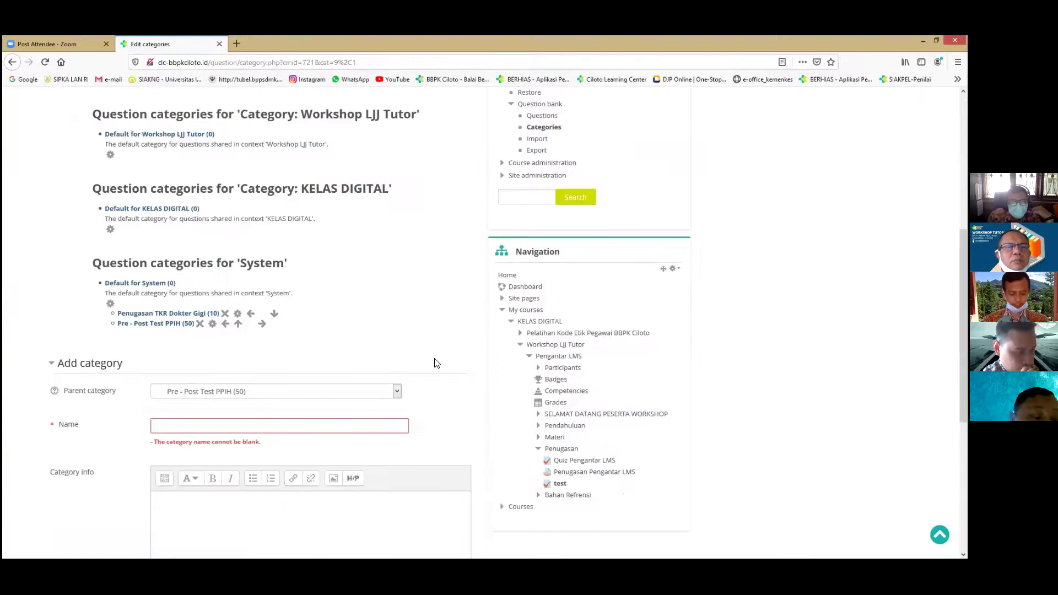
{"action": "scroll", "coordinate": [431, 357], "scroll_direction": "up", "scroll_amount": 1}
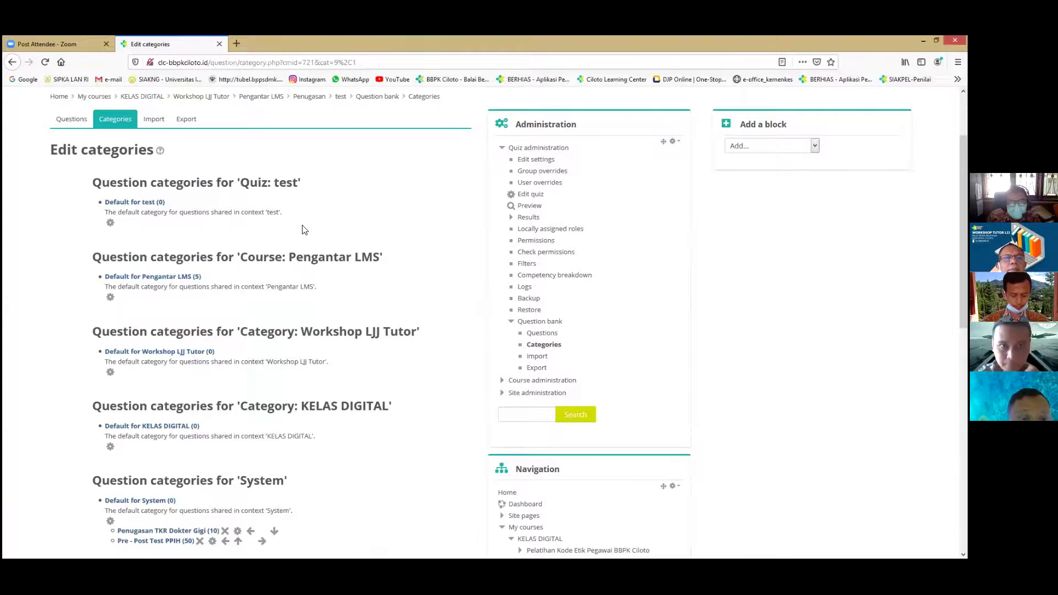
Step: View the question bank's import and export pages, and return to its category management page
{"action": "left_click", "coordinate": [157, 120]}
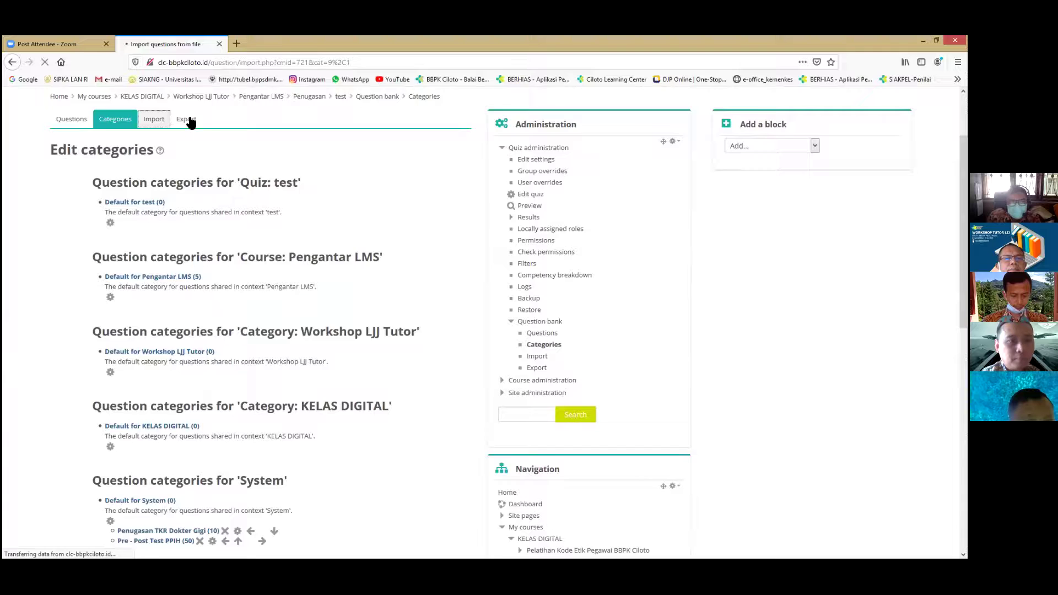
{"action": "left_click", "coordinate": [190, 215]}
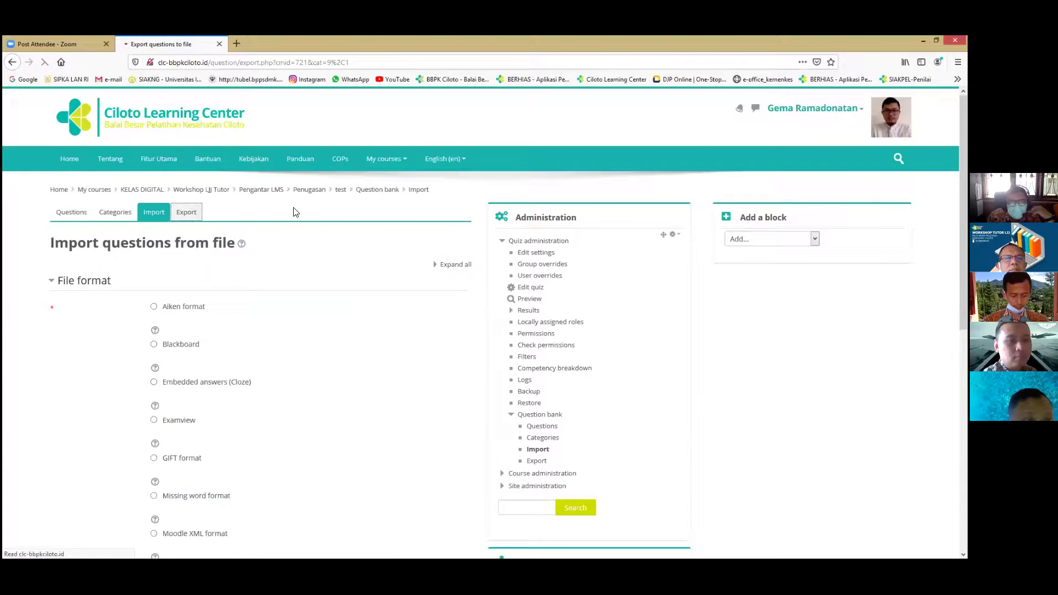
{"action": "left_click", "coordinate": [154, 212]}
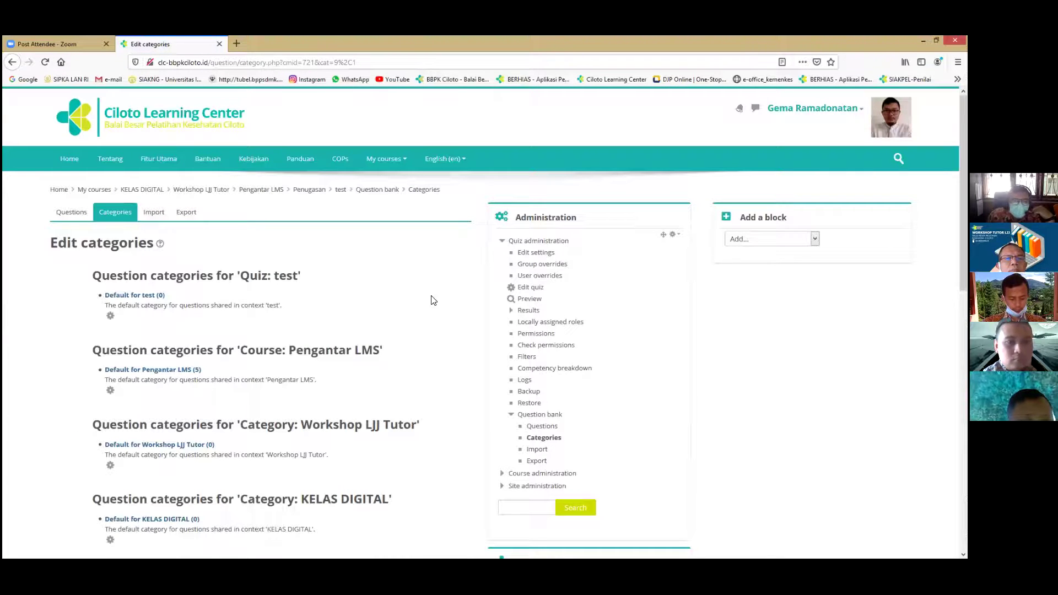
Step: Examine how the question categories are organised by quiz, course, course category and System, down to the form for adding one
{"action": "scroll", "coordinate": [434, 300], "scroll_direction": "down", "scroll_amount": 5}
{"action": "scroll", "coordinate": [444, 297], "scroll_direction": "up", "scroll_amount": 5}
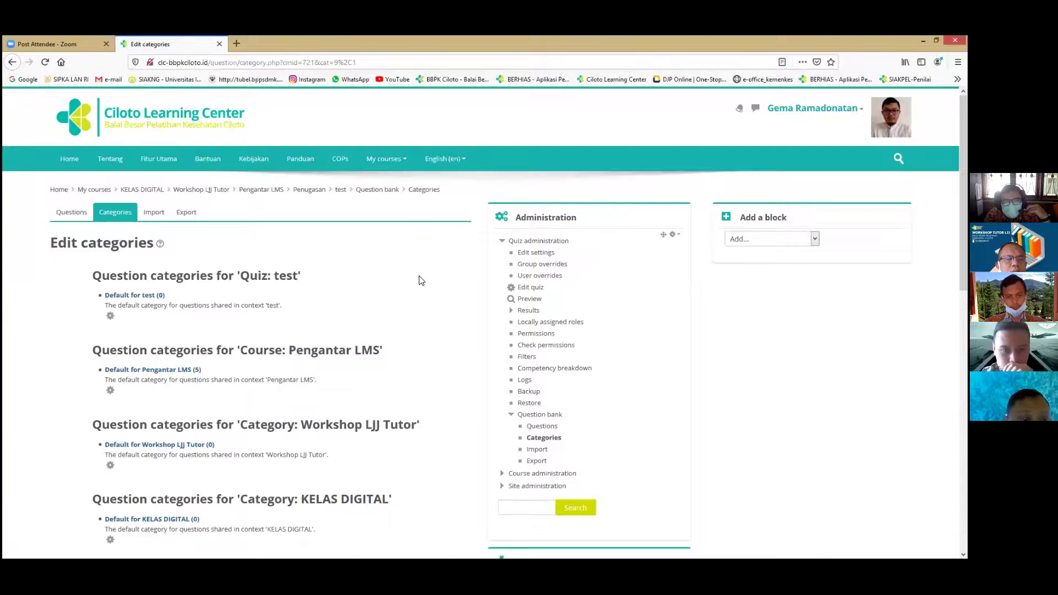
{"action": "scroll", "coordinate": [419, 322], "scroll_direction": "down", "scroll_amount": 3}
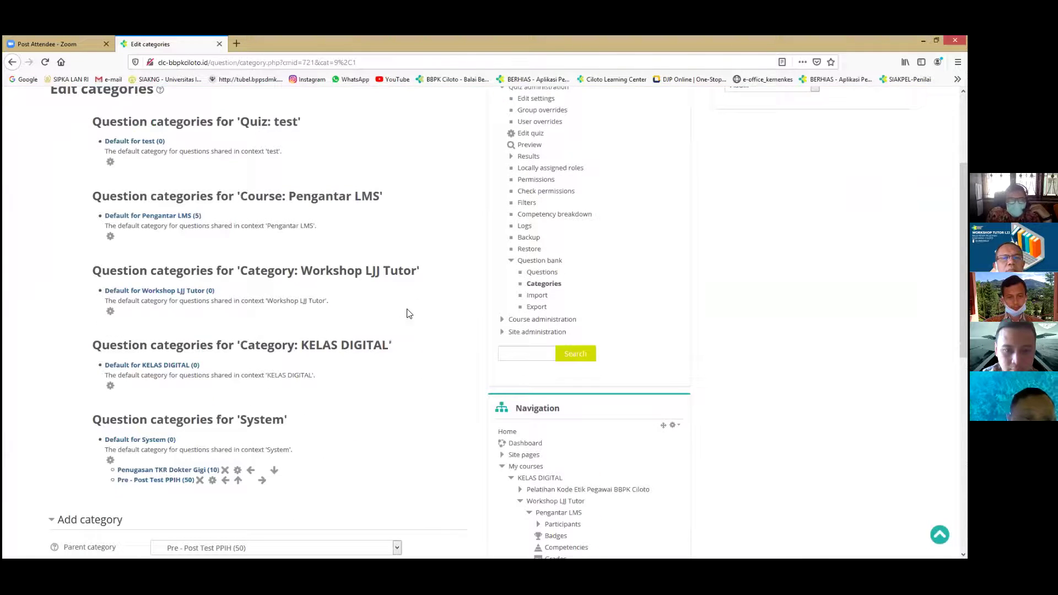
{"action": "scroll", "coordinate": [431, 266], "scroll_direction": "down", "scroll_amount": 1}
{"action": "scroll", "coordinate": [433, 266], "scroll_direction": "up", "scroll_amount": 2}
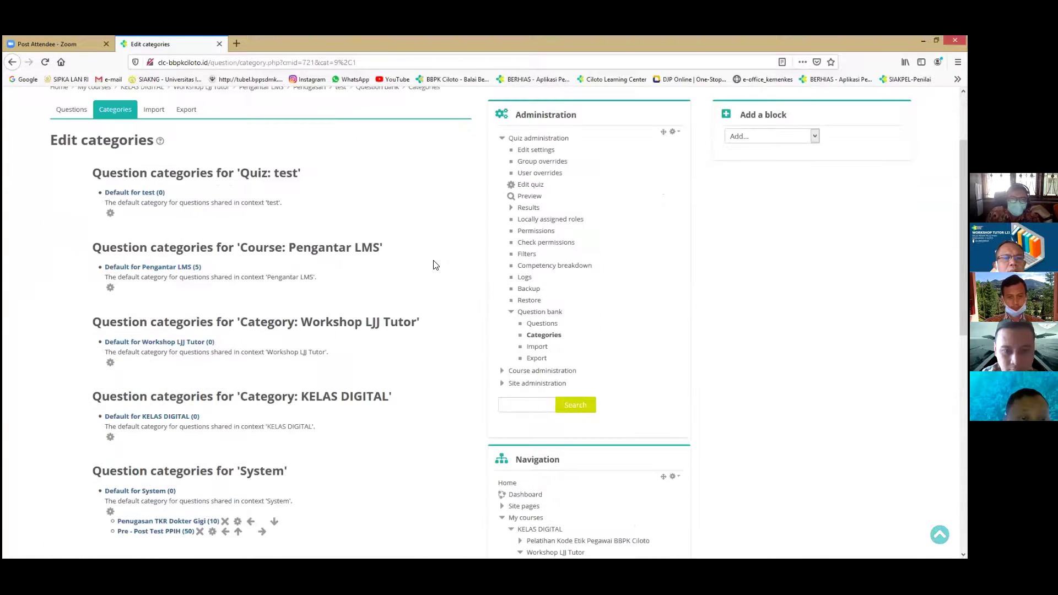
{"action": "scroll", "coordinate": [433, 265], "scroll_direction": "up", "scroll_amount": 1}
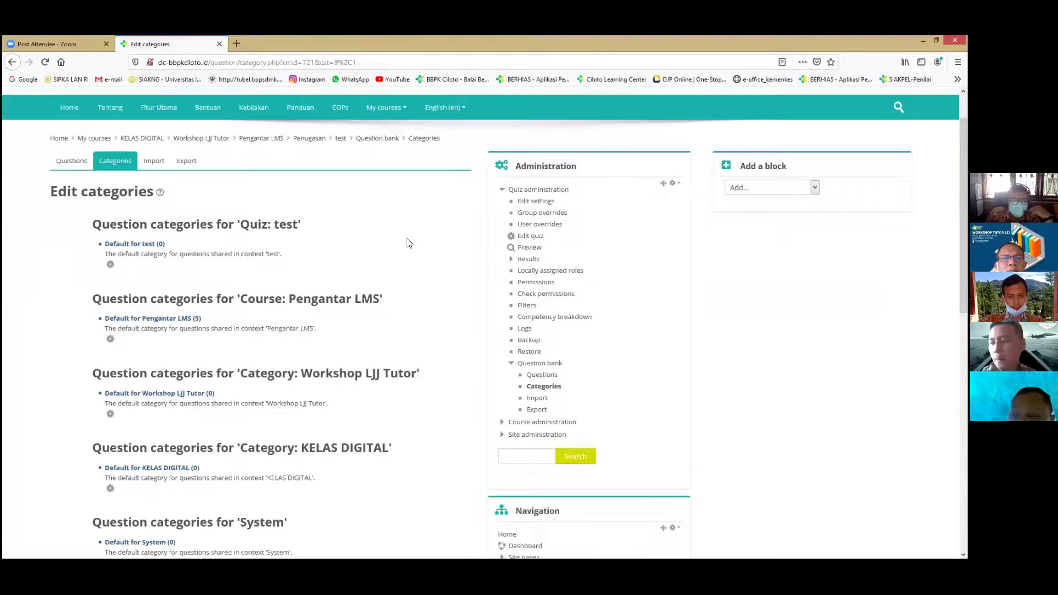
{"action": "scroll", "coordinate": [546, 342], "scroll_direction": "down", "scroll_amount": 1}
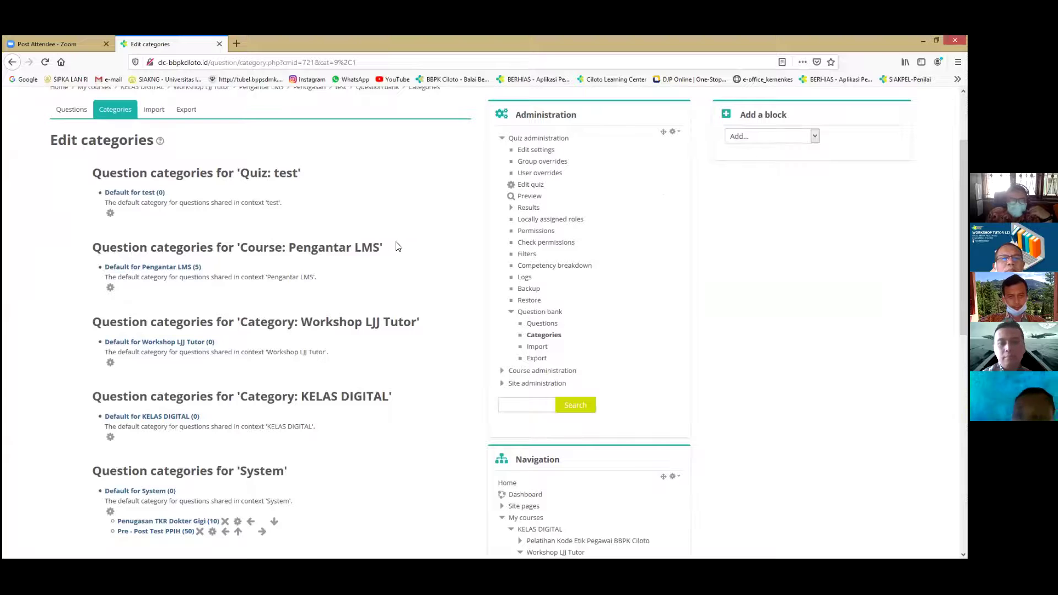
{"action": "scroll", "coordinate": [424, 264], "scroll_direction": "up", "scroll_amount": 2}
{"action": "scroll", "coordinate": [423, 264], "scroll_direction": "down", "scroll_amount": 1}
{"action": "scroll", "coordinate": [424, 264], "scroll_direction": "down", "scroll_amount": 5}
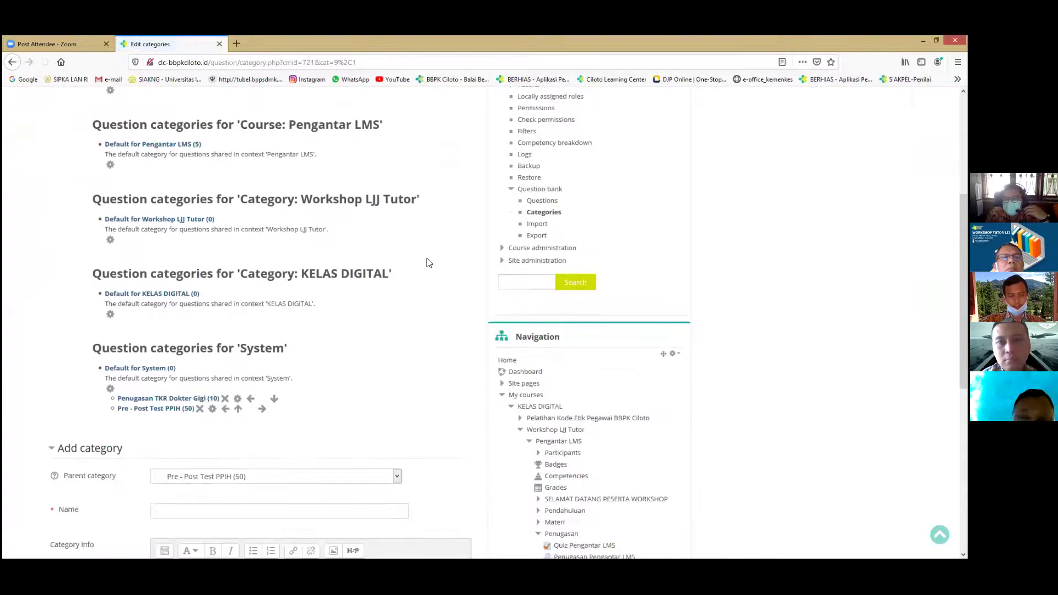